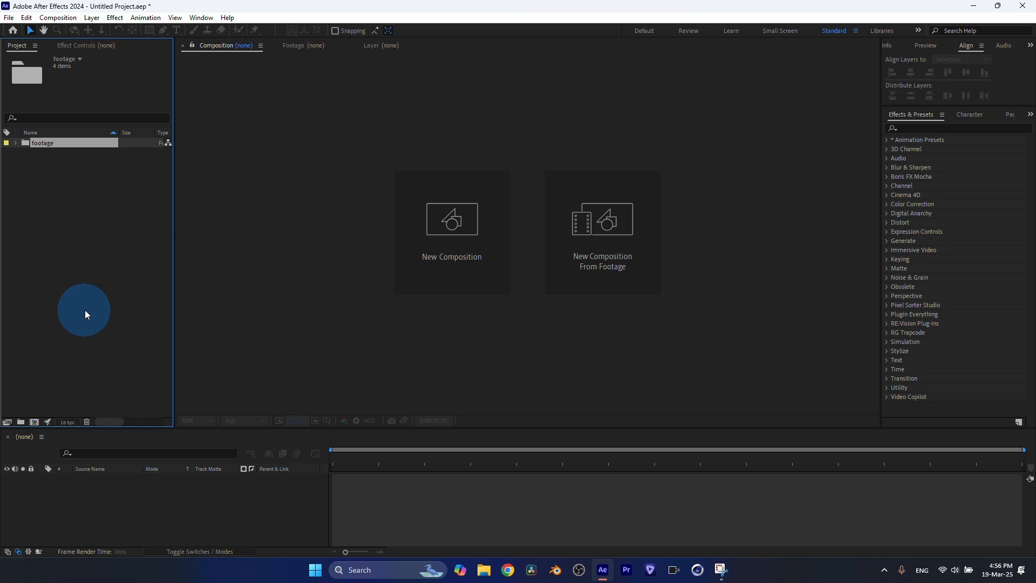
Step: Create a composition named BG with the Social Media Portrait HD preset, 1080x1920 at 30 fps, lasting 0:00:15:01
{"action": "left_click", "coordinate": [85, 310]}
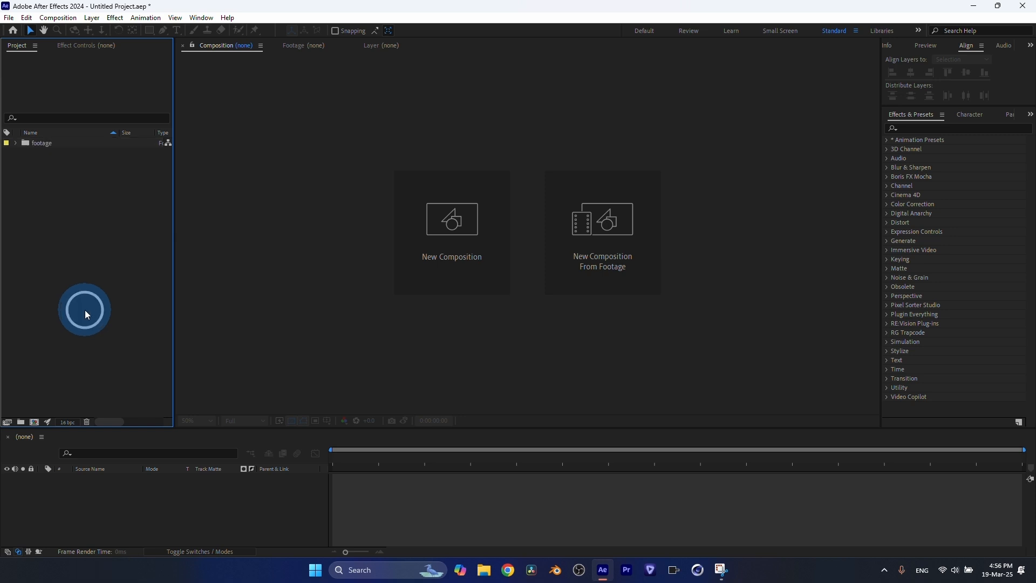
{"action": "left_click", "coordinate": [458, 241]}
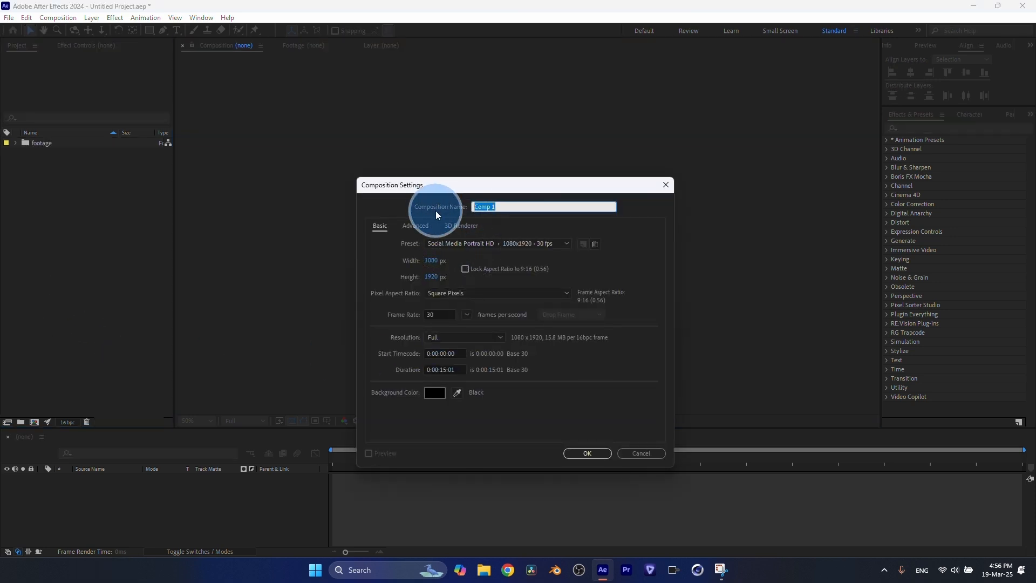
{"action": "type", "text": "BG"}
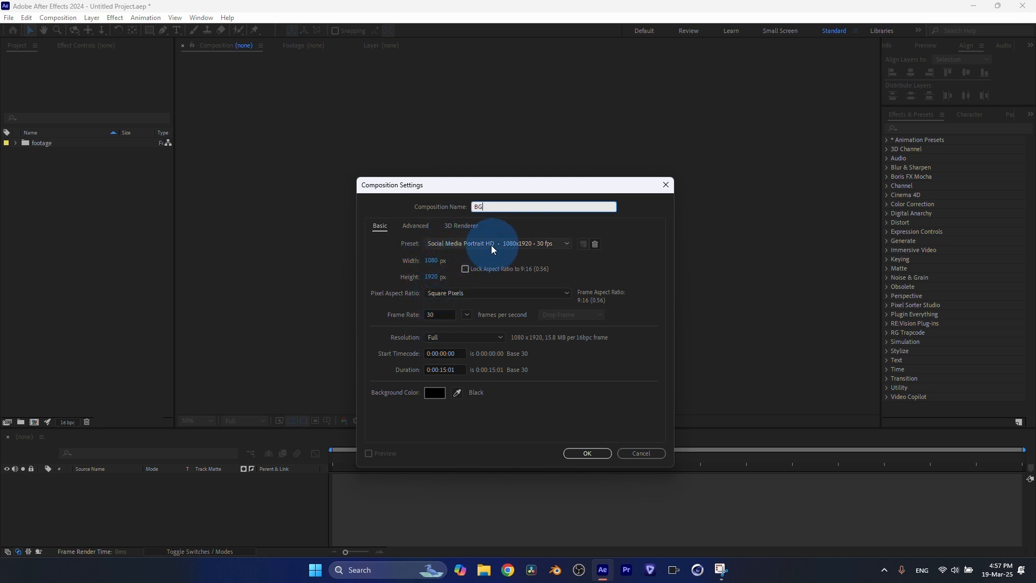
{"action": "left_click", "coordinate": [442, 314]}
{"action": "left_click", "coordinate": [387, 309]}
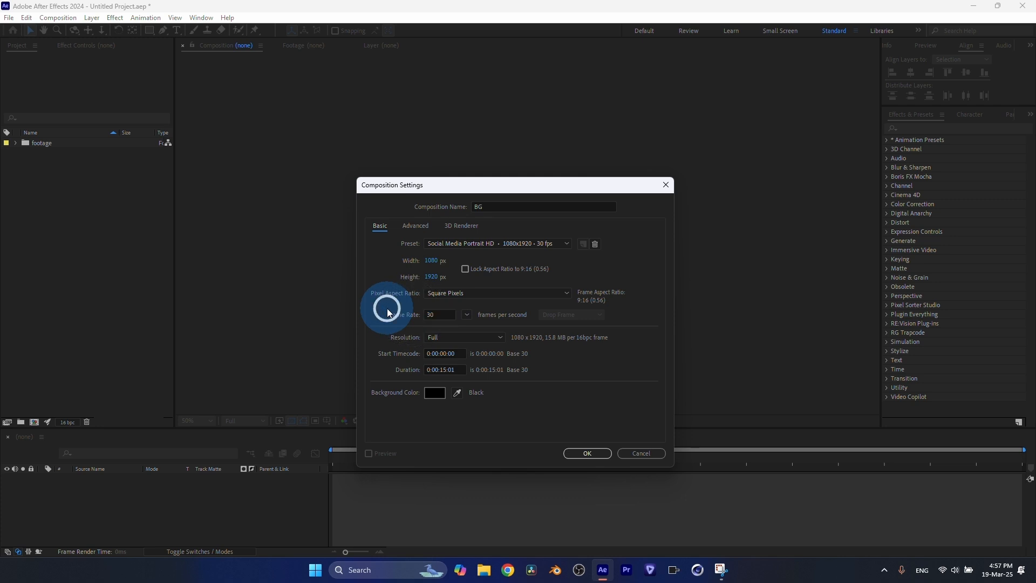
{"action": "left_click", "coordinate": [409, 324]}
{"action": "left_click", "coordinate": [409, 324]}
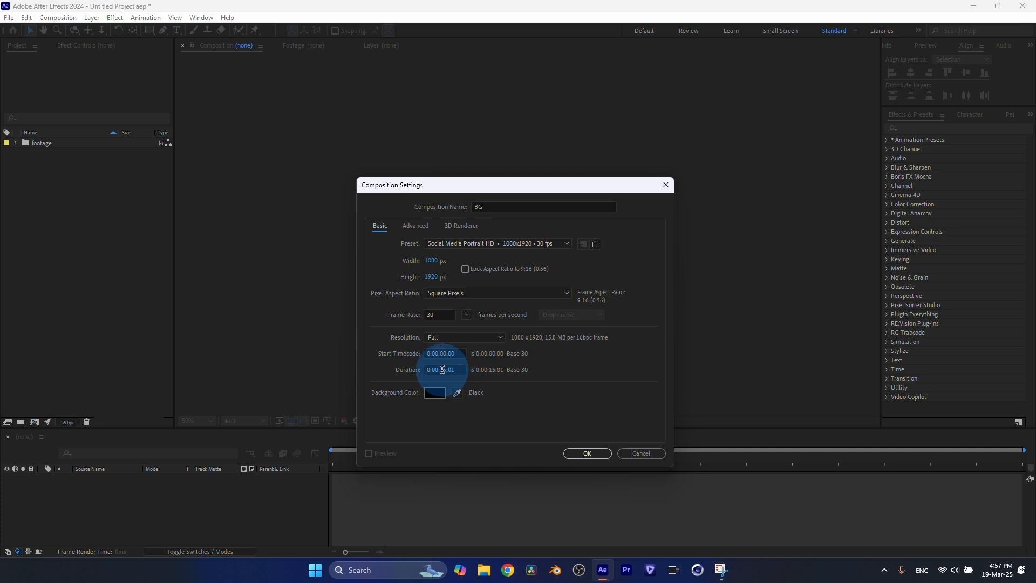
{"action": "left_click", "coordinate": [587, 453]}
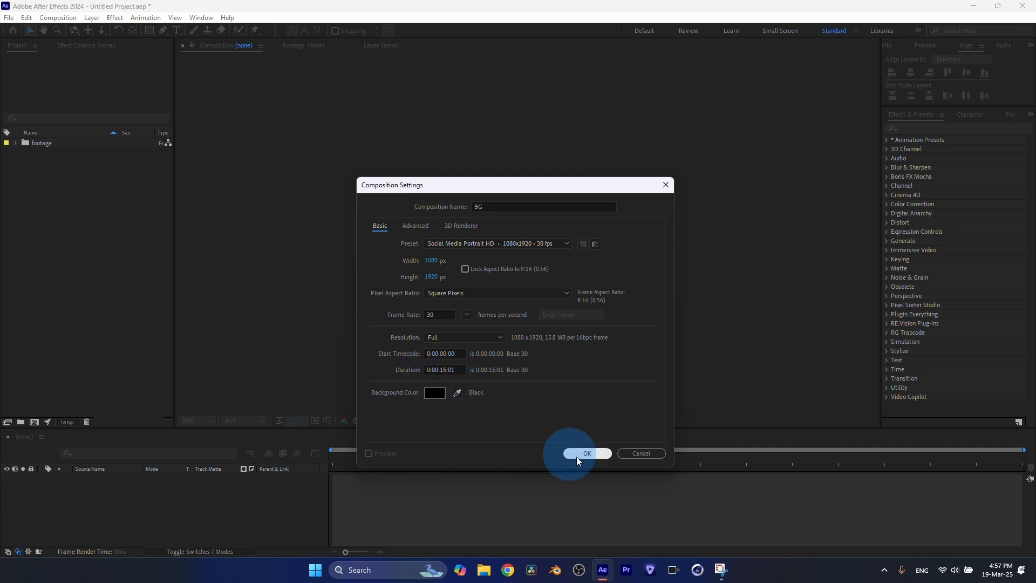
Step: Add BG.mp4 from the footage folder to the BG composition as a layer
{"action": "scroll", "coordinate": [166, 325], "scroll_direction": "down", "scroll_amount": 2}
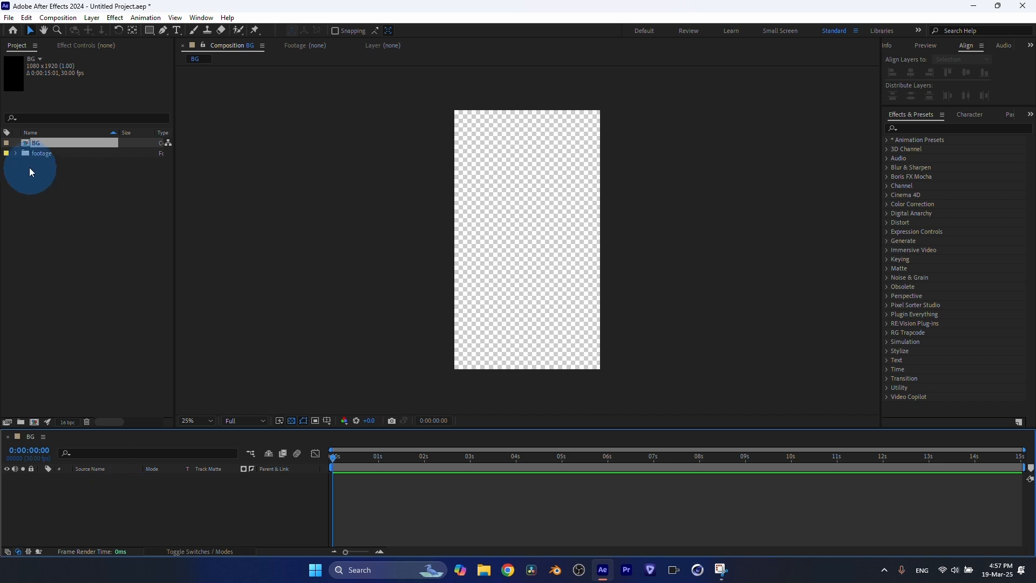
{"action": "left_click", "coordinate": [15, 153]}
{"action": "left_click", "coordinate": [15, 153]}
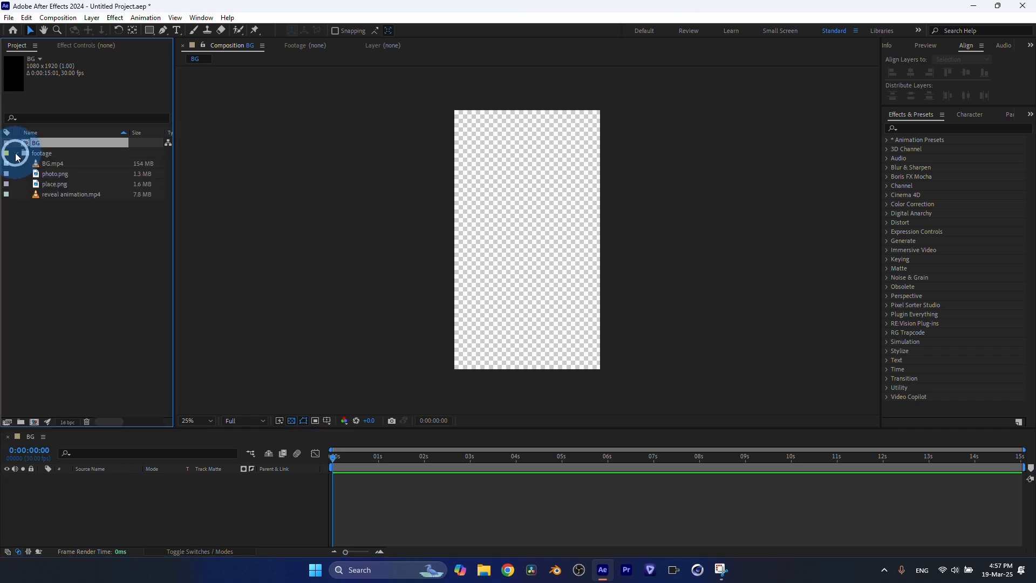
{"action": "left_click_drag", "start_coordinate": [47, 163], "coordinate": [145, 497]}
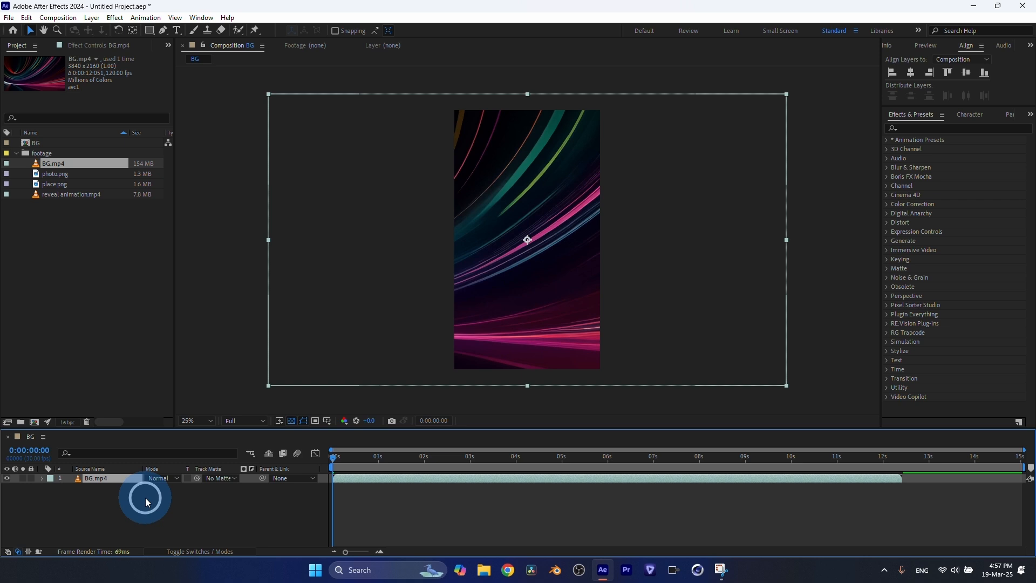
{"action": "left_click", "coordinate": [15, 153]}
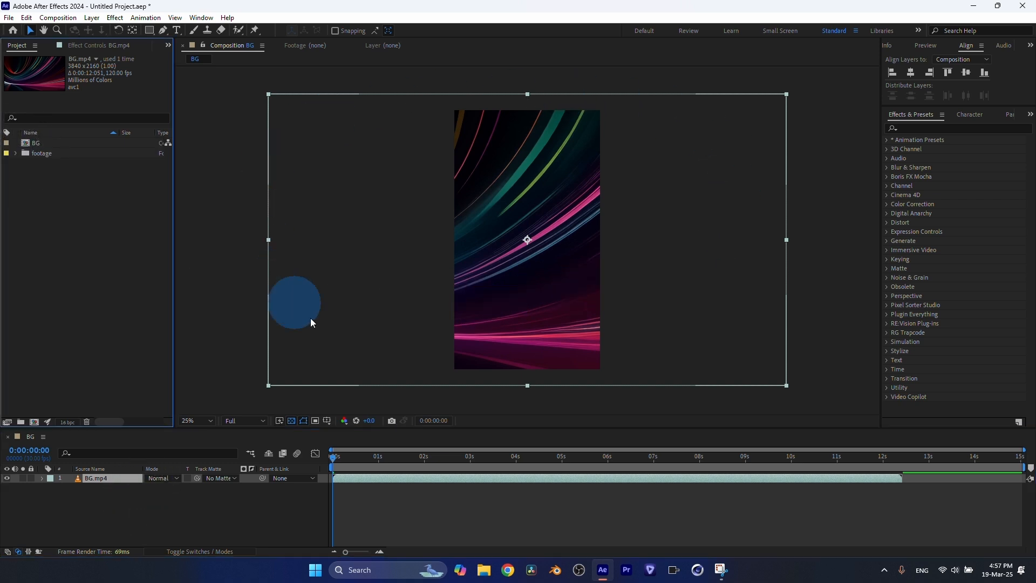
Step: Set the BG.mp4 layer's rotation to -90°
{"action": "left_click", "coordinate": [111, 480]}
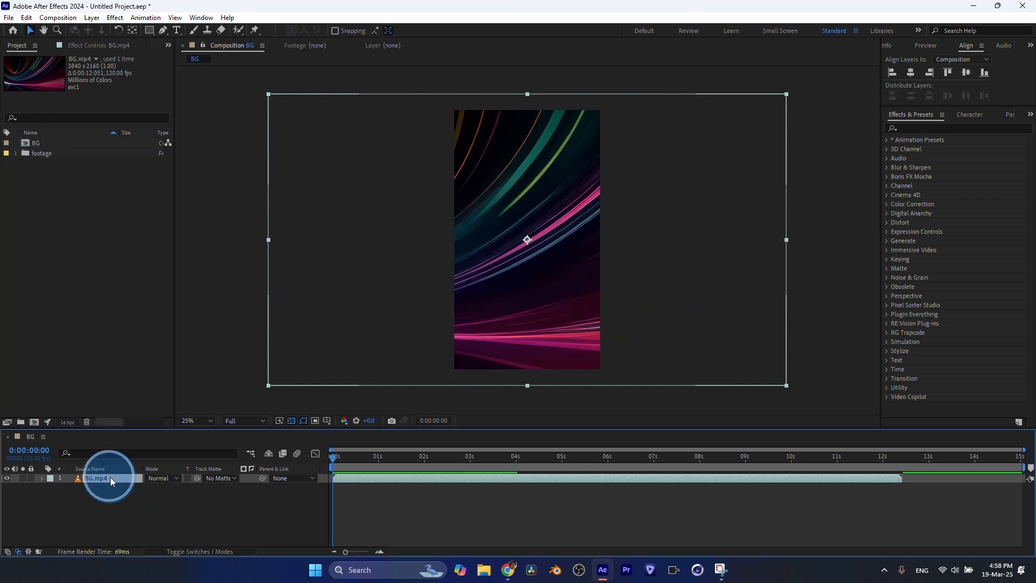
{"action": "left_click", "coordinate": [105, 478]}
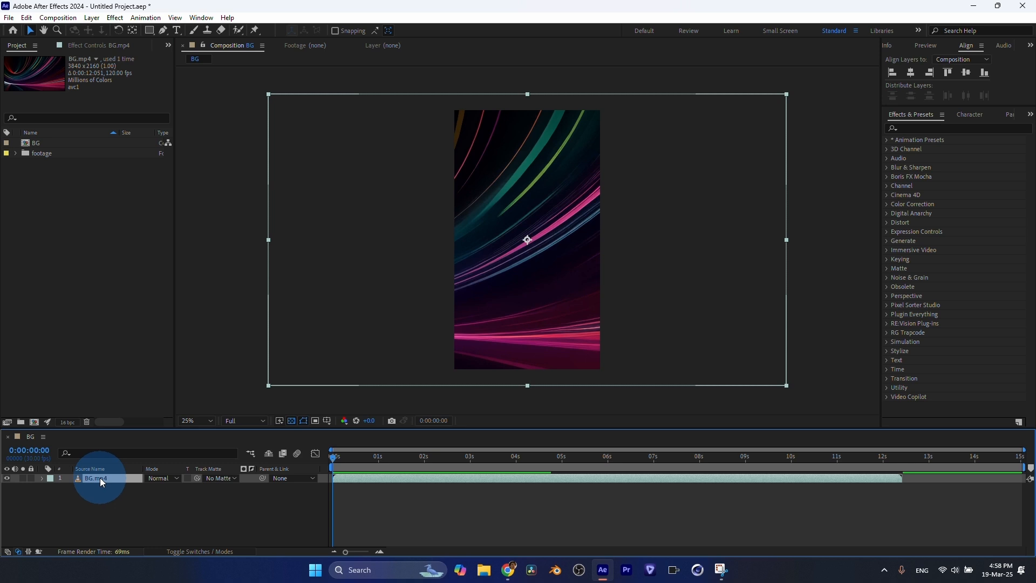
{"action": "key", "text": "r"}
{"action": "key", "text": "r"}
{"action": "key", "text": "r"}
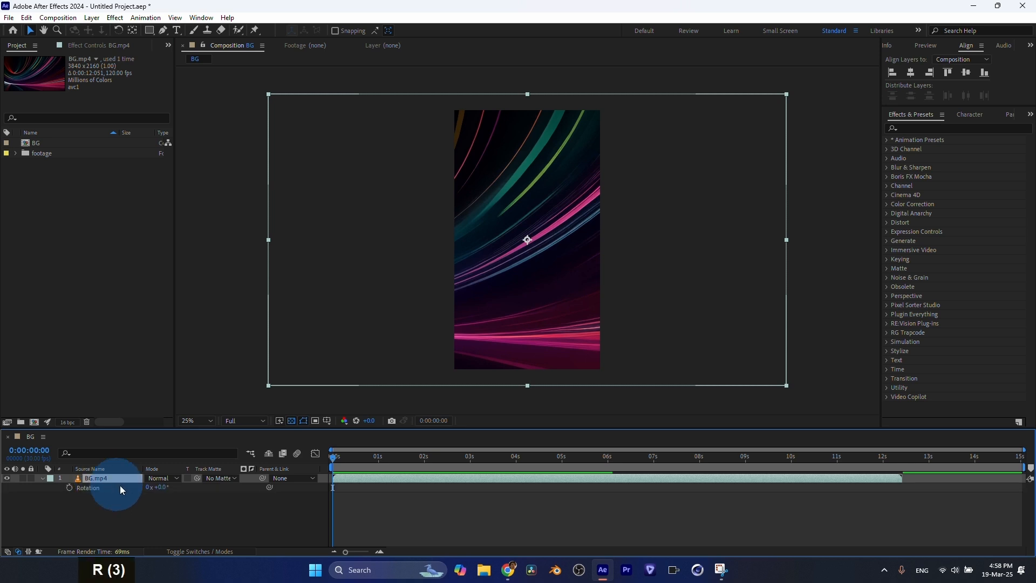
{"action": "left_click_drag", "start_coordinate": [161, 490], "coordinate": [120, 494]}
{"action": "left_click", "coordinate": [157, 487]}
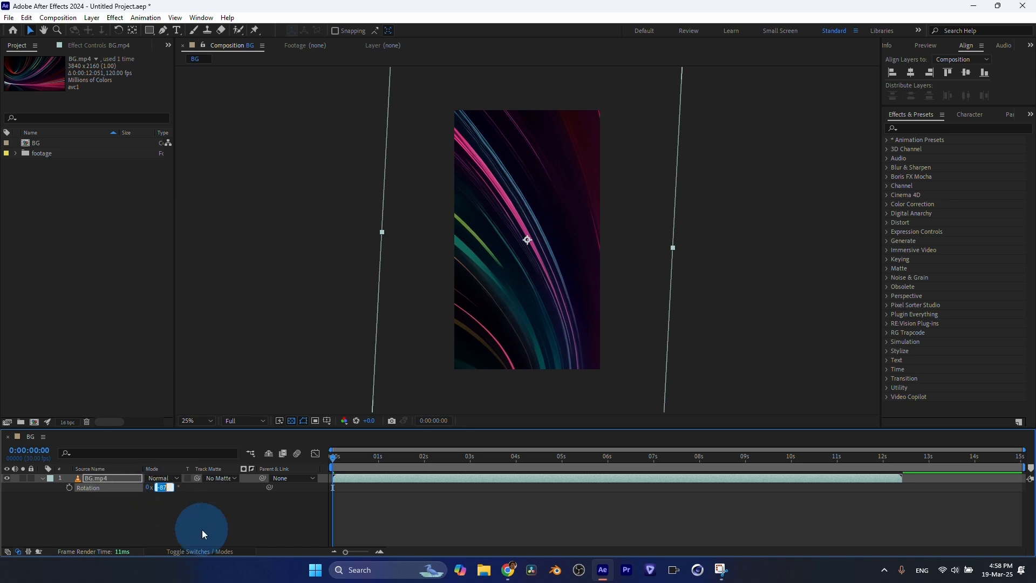
{"action": "type", "text": "-90"}
{"action": "key", "text": "Return"}
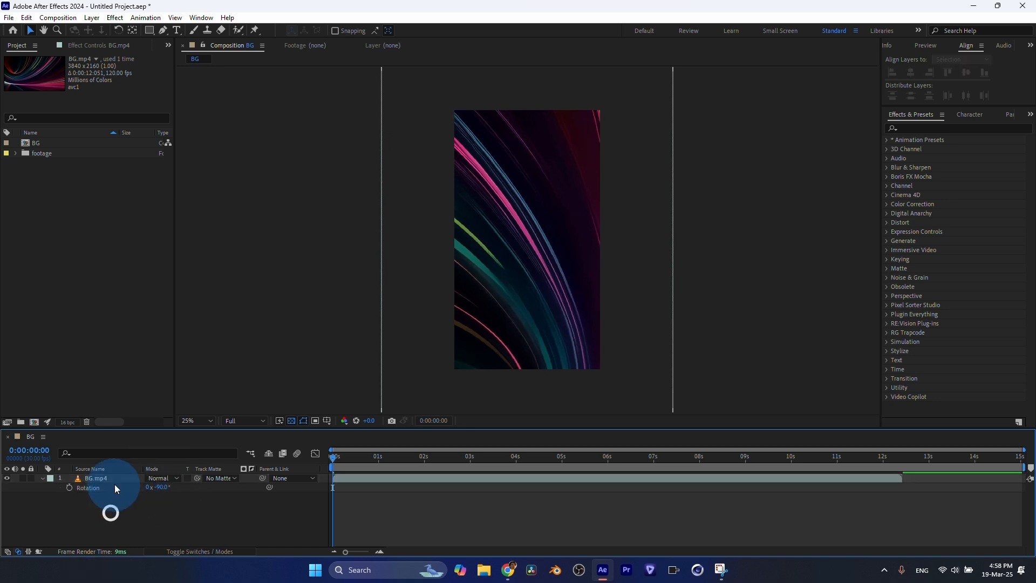
Step: Reduce the BG.mp4 layer's scale to 52%
{"action": "left_click", "coordinate": [115, 478]}
{"action": "key", "text": "s"}
{"action": "left_click_drag", "start_coordinate": [172, 488], "coordinate": [155, 491]}
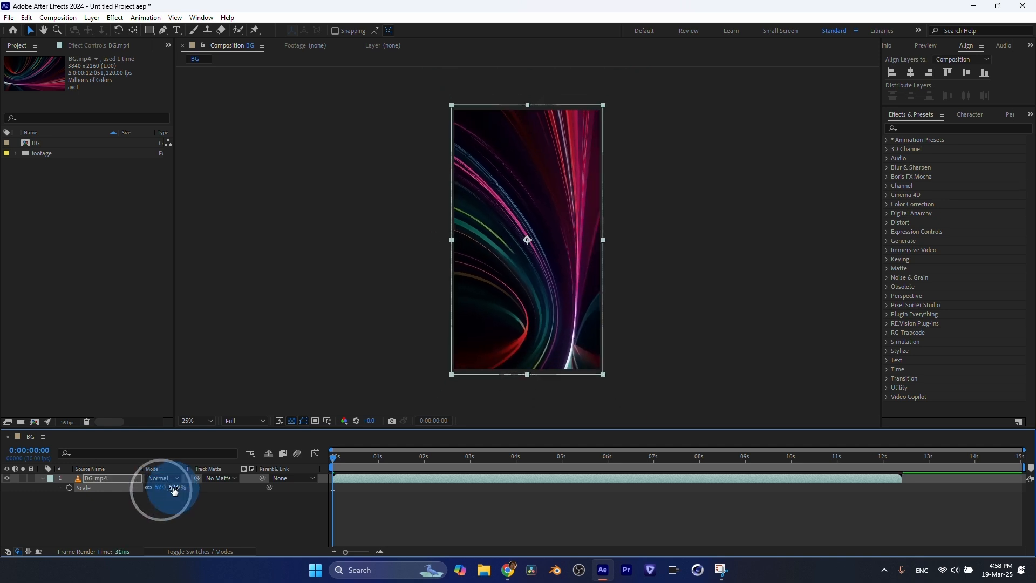
{"action": "left_click", "coordinate": [176, 488]}
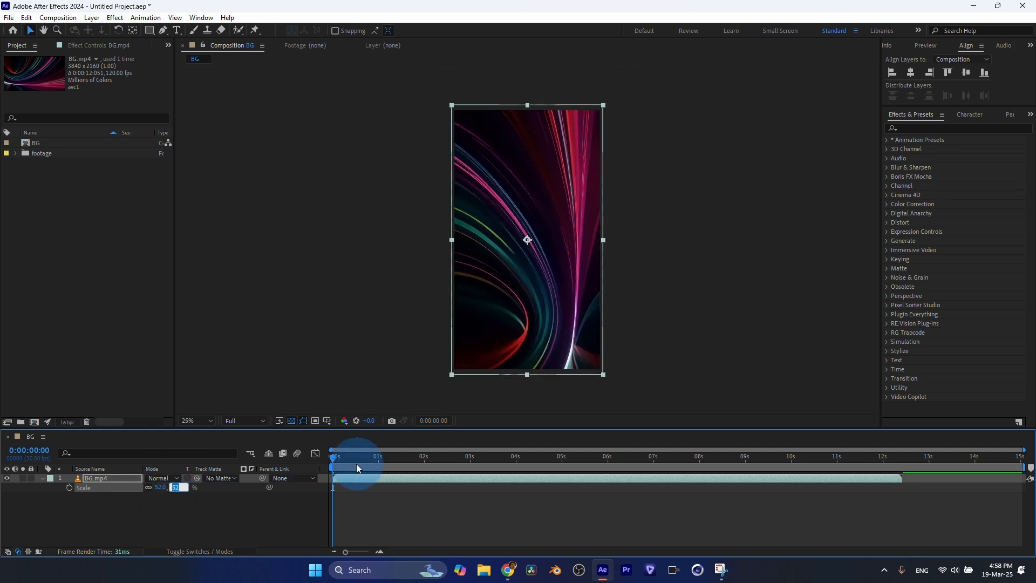
Step: Set the BG.mp4 layer's scale to 72%, judging the glowing ring's size at 0:00:04:20, and collapse the layer's properties
{"action": "left_click_drag", "start_coordinate": [335, 458], "coordinate": [548, 470]}
{"action": "left_click", "coordinate": [513, 324]}
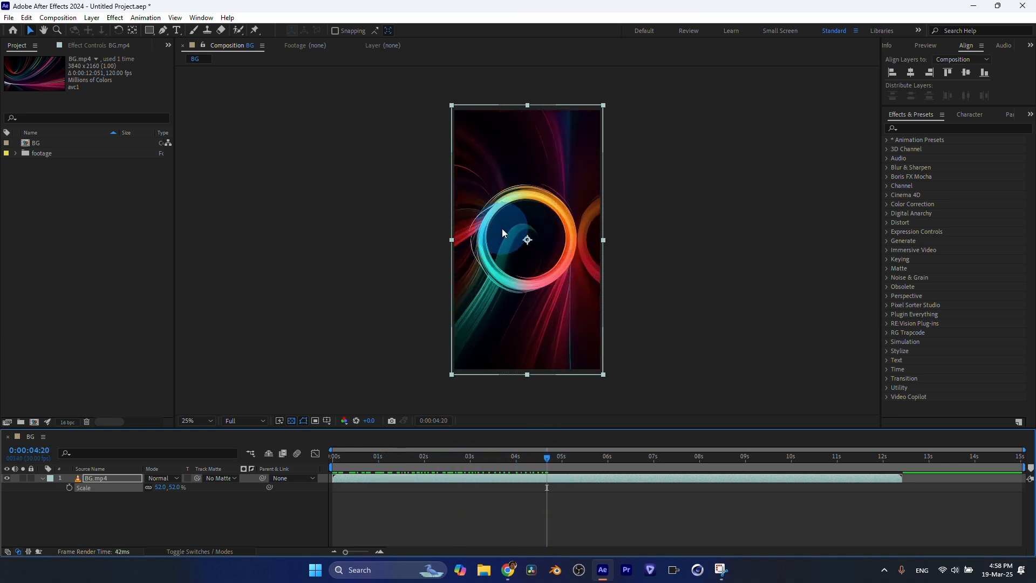
{"action": "left_click_drag", "start_coordinate": [185, 487], "coordinate": [189, 487]}
{"action": "left_click", "coordinate": [179, 488]}
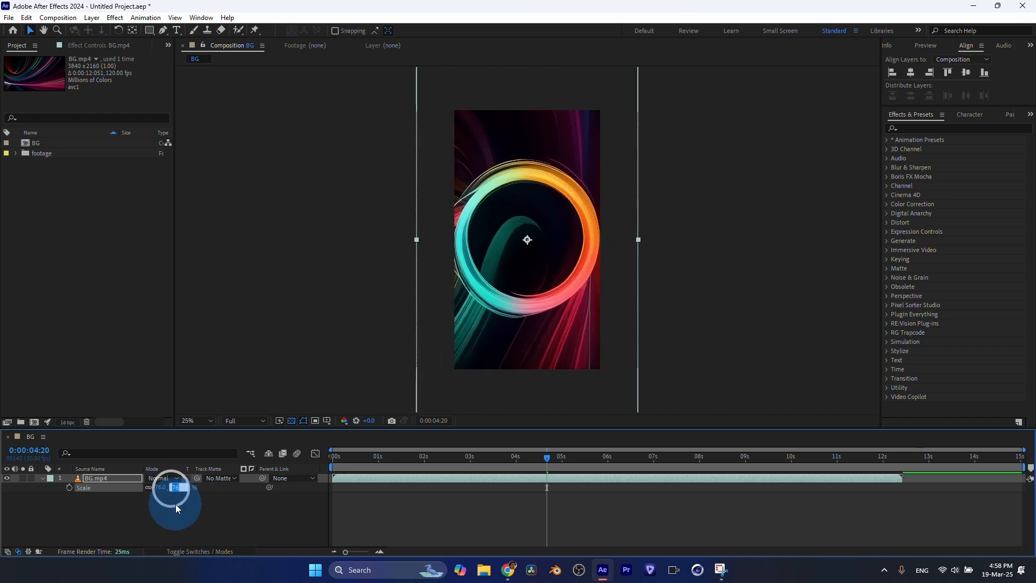
{"action": "type", "text": "72"}
{"action": "key", "text": "Return"}
{"action": "left_click", "coordinate": [470, 215]}
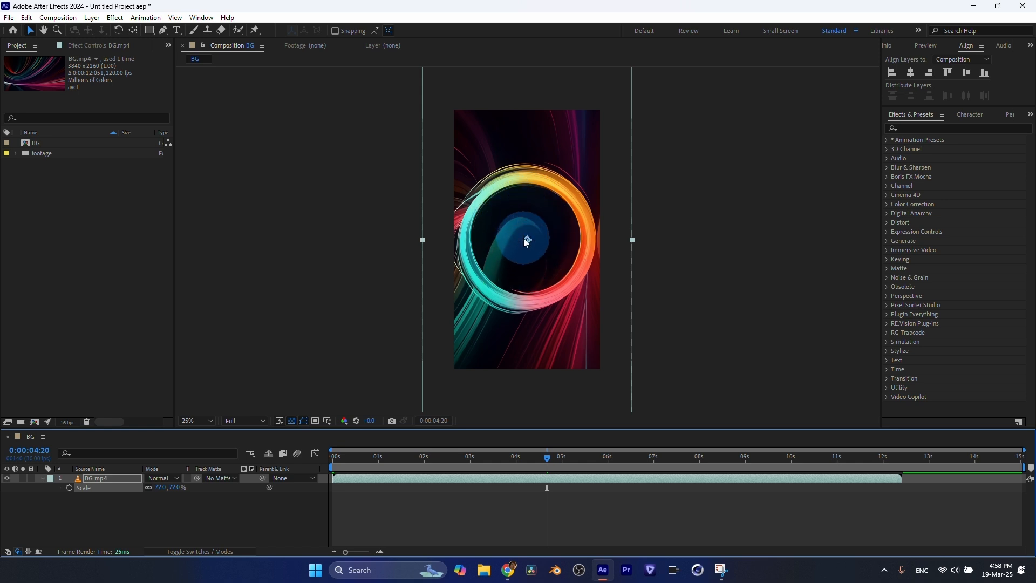
{"action": "left_click", "coordinate": [43, 479]}
{"action": "left_click", "coordinate": [43, 478]}
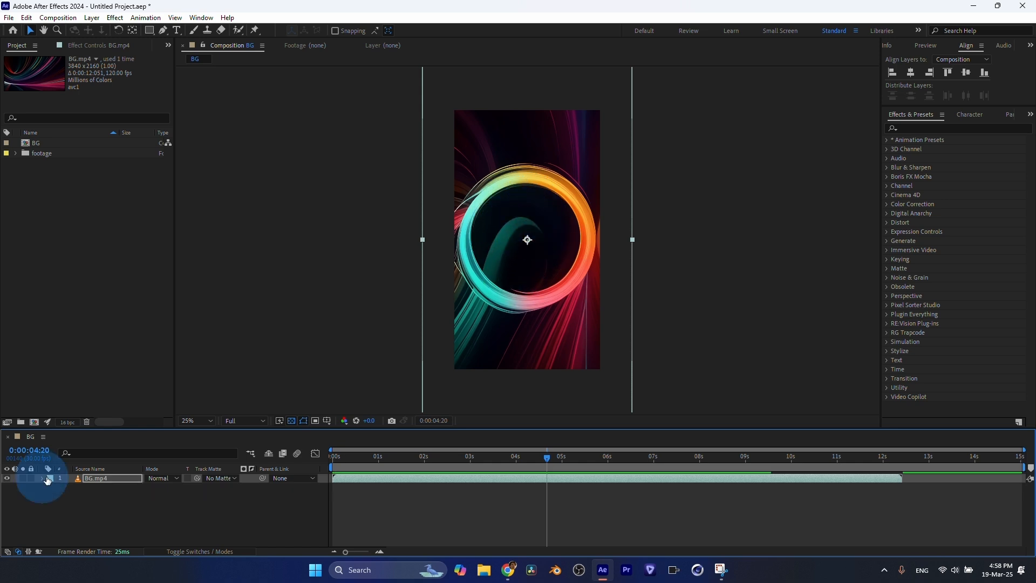
Step: Move to 0:00:02:12, find the Curves effect and apply it to the BG.mp4 layer
{"action": "left_click", "coordinate": [353, 462]}
{"action": "left_click", "coordinate": [440, 458]}
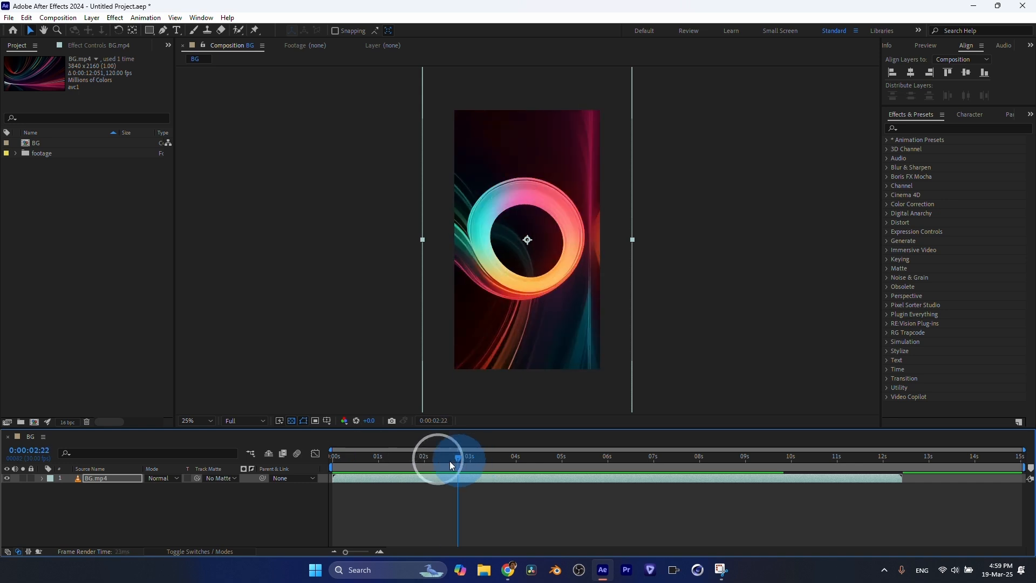
{"action": "left_click", "coordinate": [924, 118]}
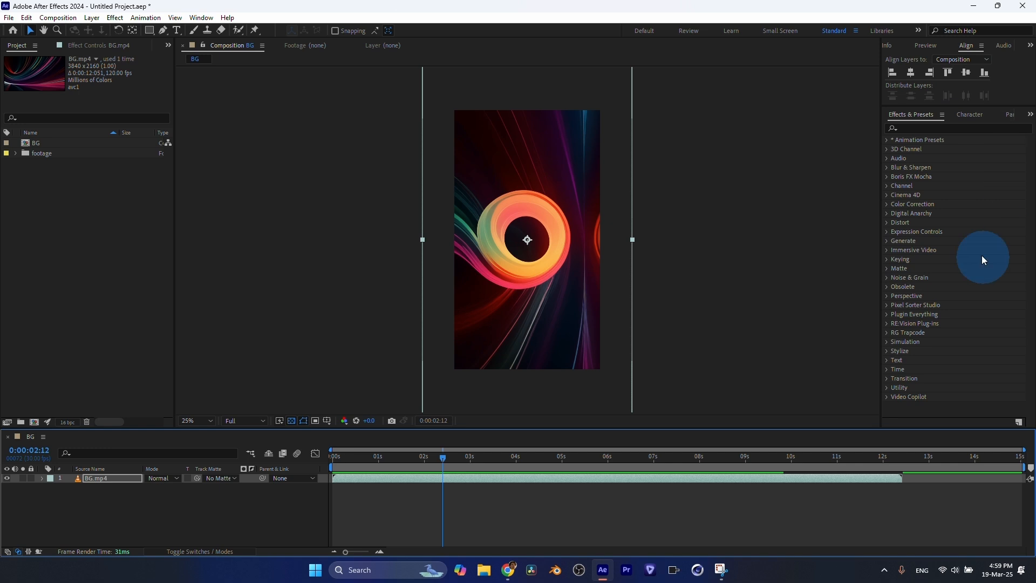
{"action": "left_click", "coordinate": [203, 18]}
{"action": "mouse_move", "coordinate": [230, 60]}
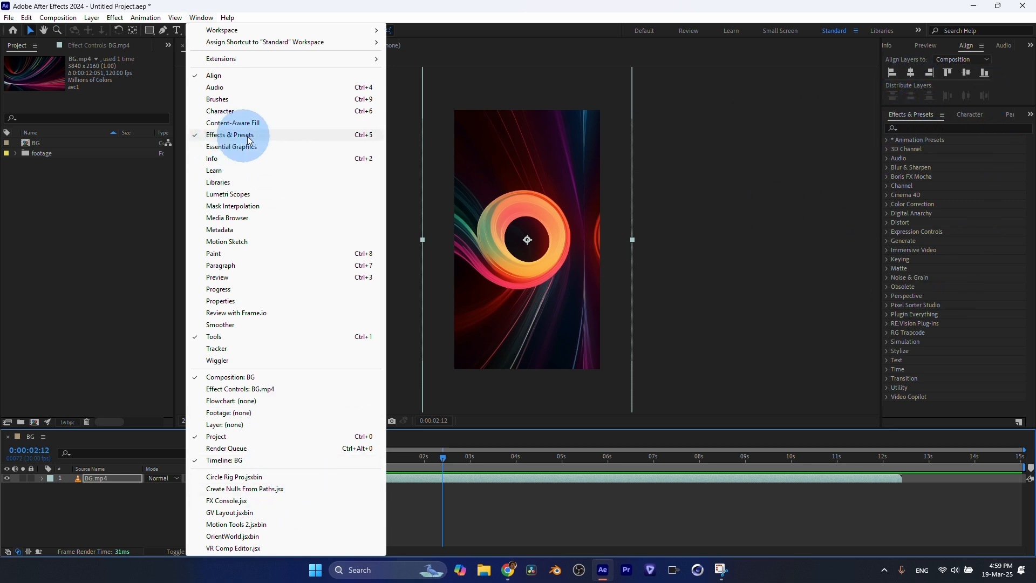
{"action": "left_click", "coordinate": [914, 130]}
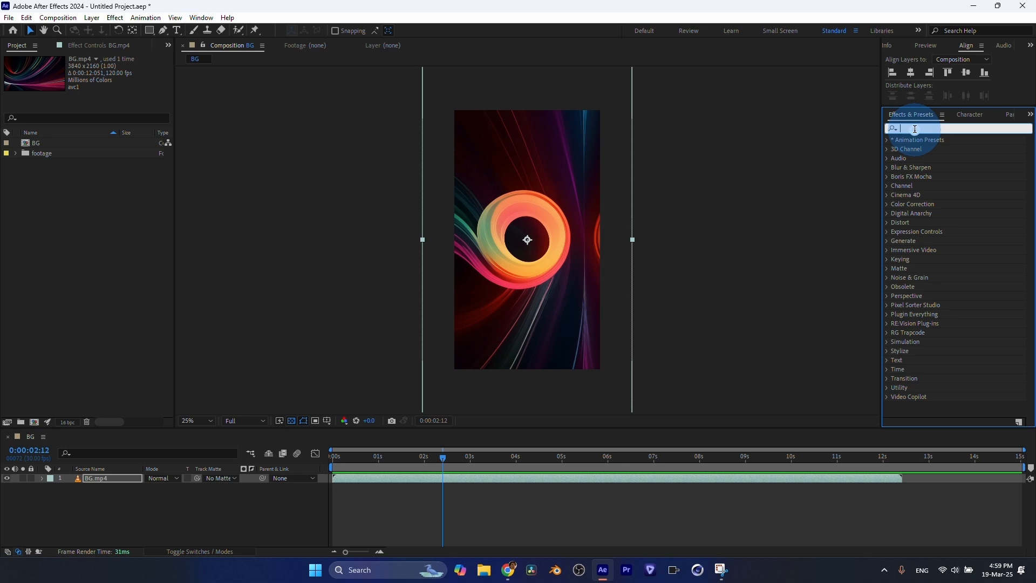
{"action": "type", "text": "curves"}
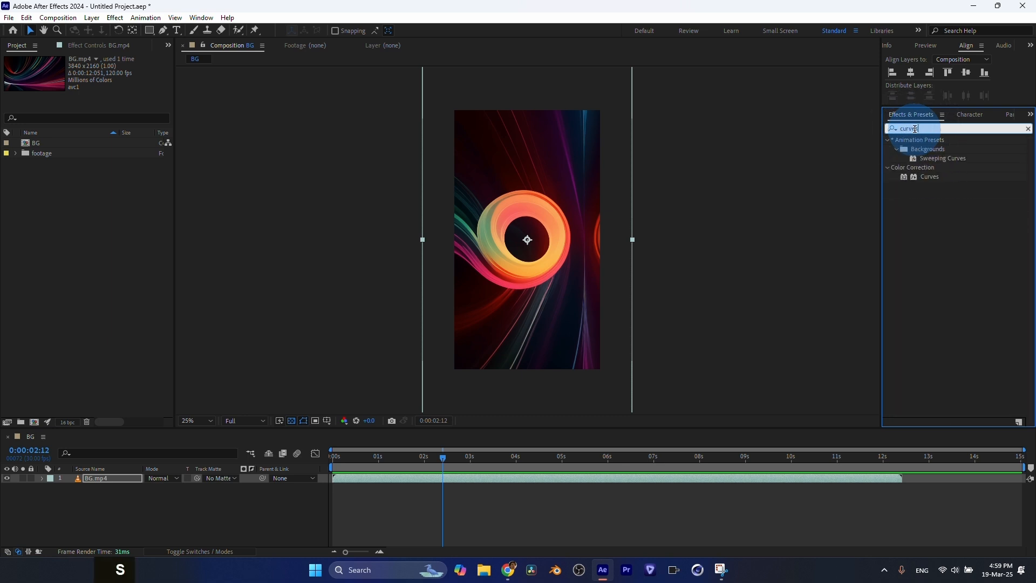
{"action": "left_click_drag", "start_coordinate": [917, 177], "coordinate": [405, 478]}
Step: Shape the RGB curve into a gentle S to boost the background's contrast, and compare the image with and without the effect
{"action": "left_click_drag", "start_coordinate": [111, 156], "coordinate": [85, 177]}
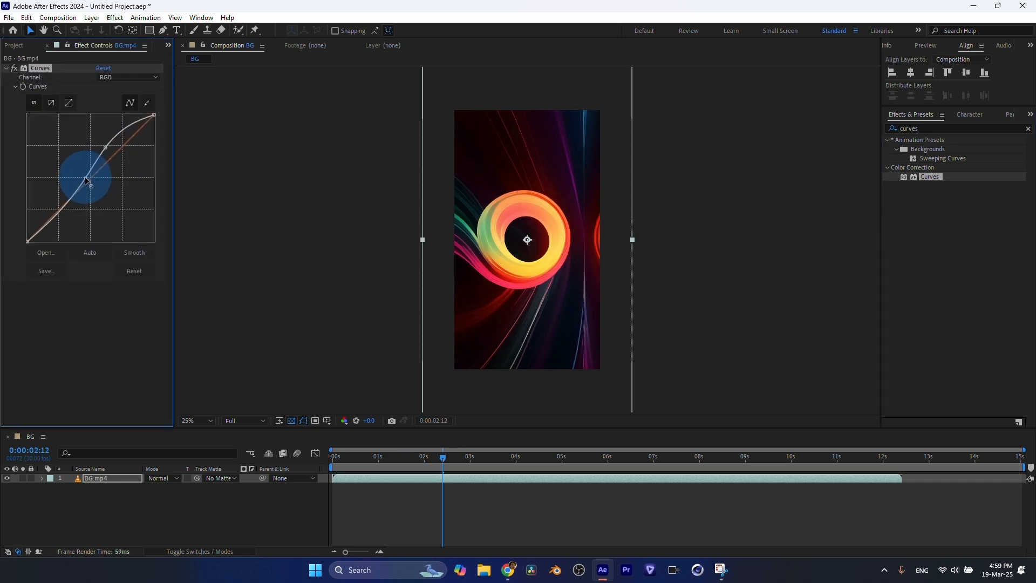
{"action": "left_click", "coordinate": [15, 68]}
{"action": "left_click", "coordinate": [15, 69]}
{"action": "left_click", "coordinate": [15, 68]}
{"action": "left_click", "coordinate": [16, 69]}
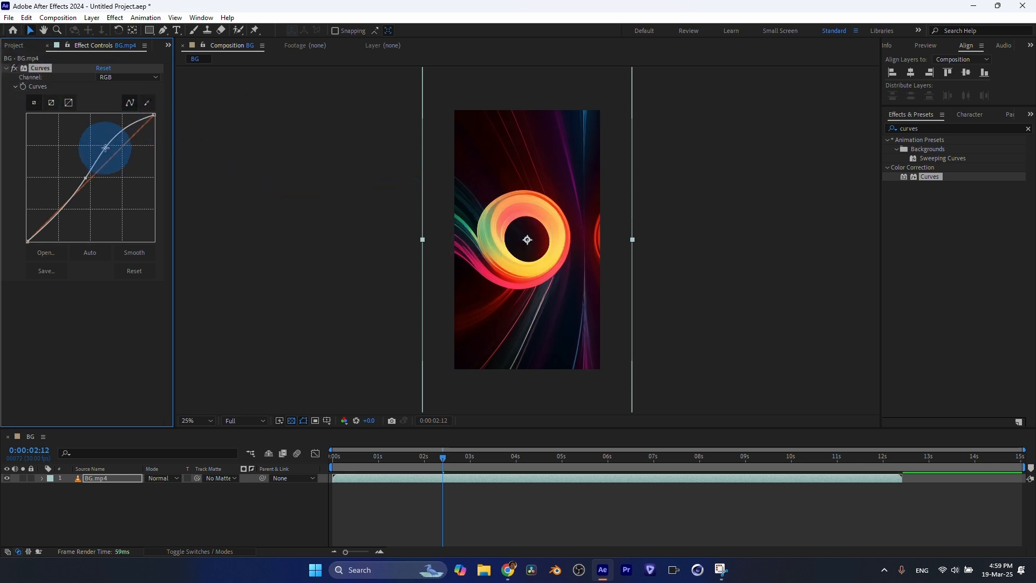
{"action": "left_click_drag", "start_coordinate": [105, 146], "coordinate": [103, 146]}
{"action": "left_click", "coordinate": [14, 69]}
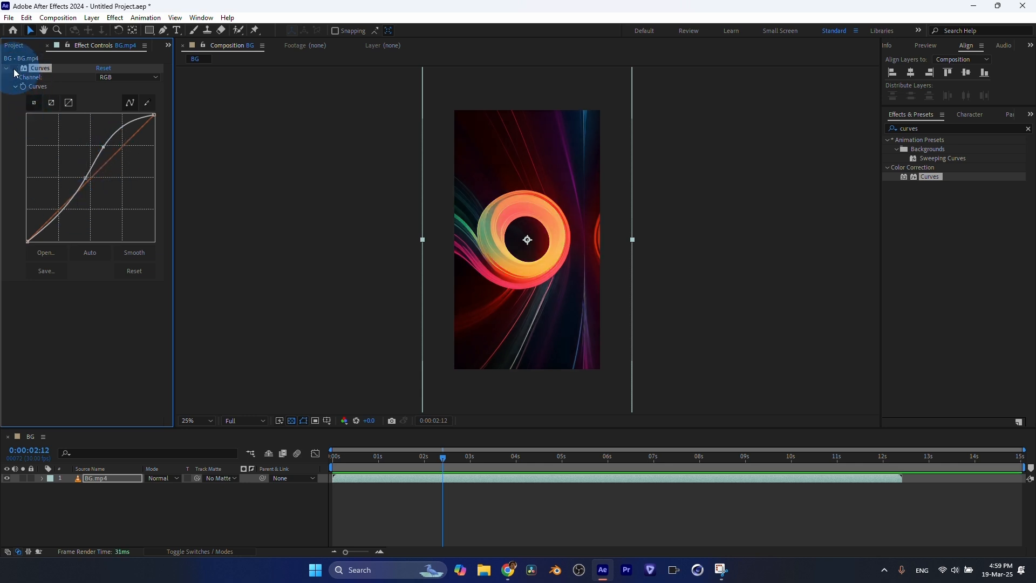
{"action": "left_click", "coordinate": [177, 504]}
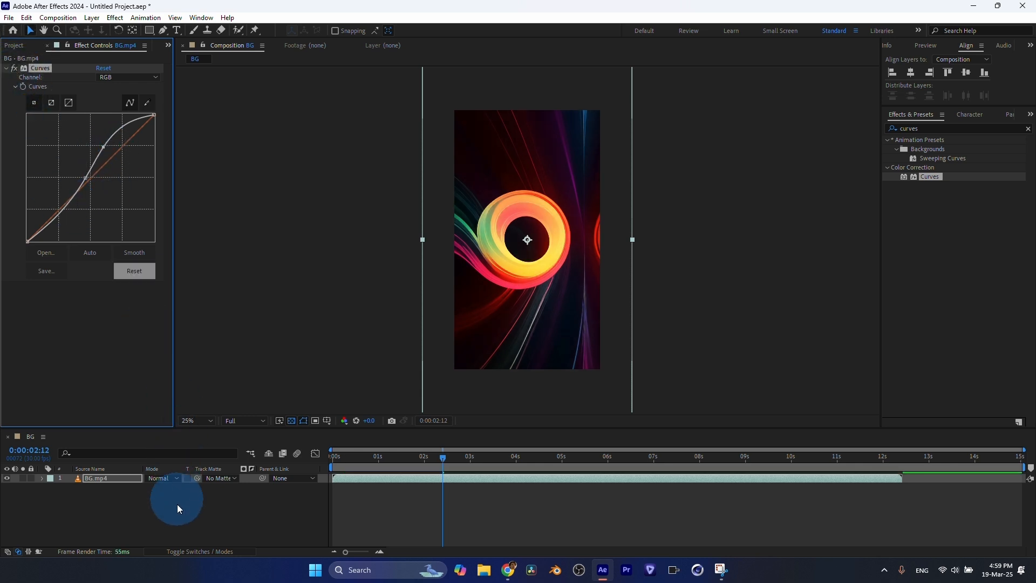
Step: Scrub through the BG composition to examine the background animation and where the clip ends
{"action": "left_click", "coordinate": [332, 461]}
{"action": "left_click_drag", "start_coordinate": [333, 464], "coordinate": [925, 475]}
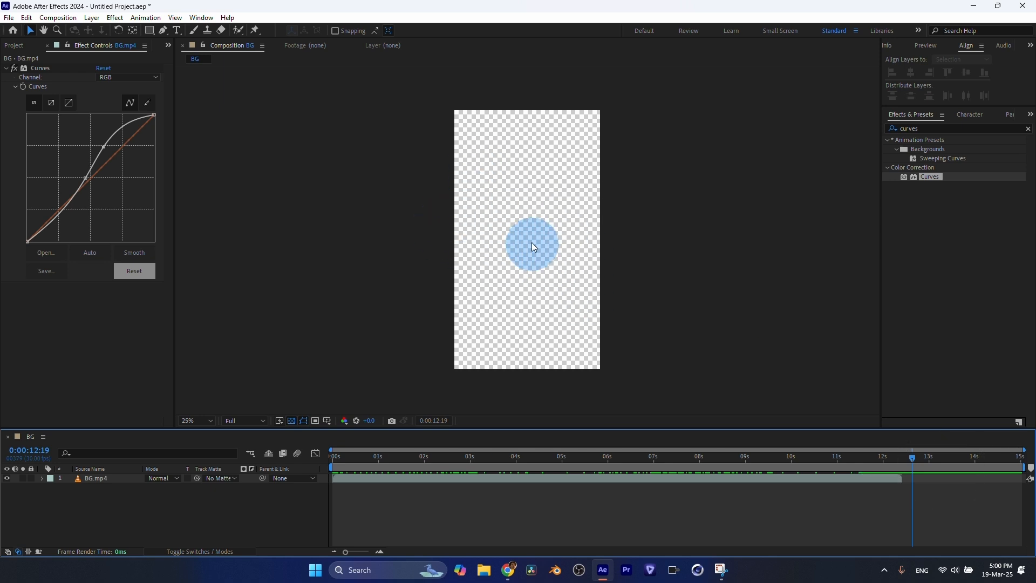
{"action": "left_click_drag", "start_coordinate": [369, 468], "coordinate": [838, 465]}
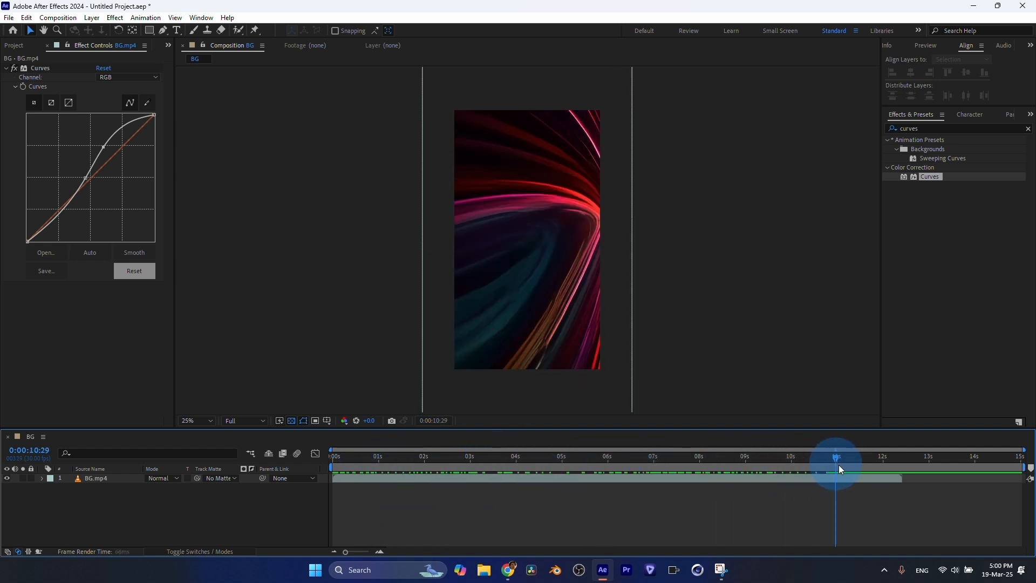
{"action": "left_click", "coordinate": [885, 459]}
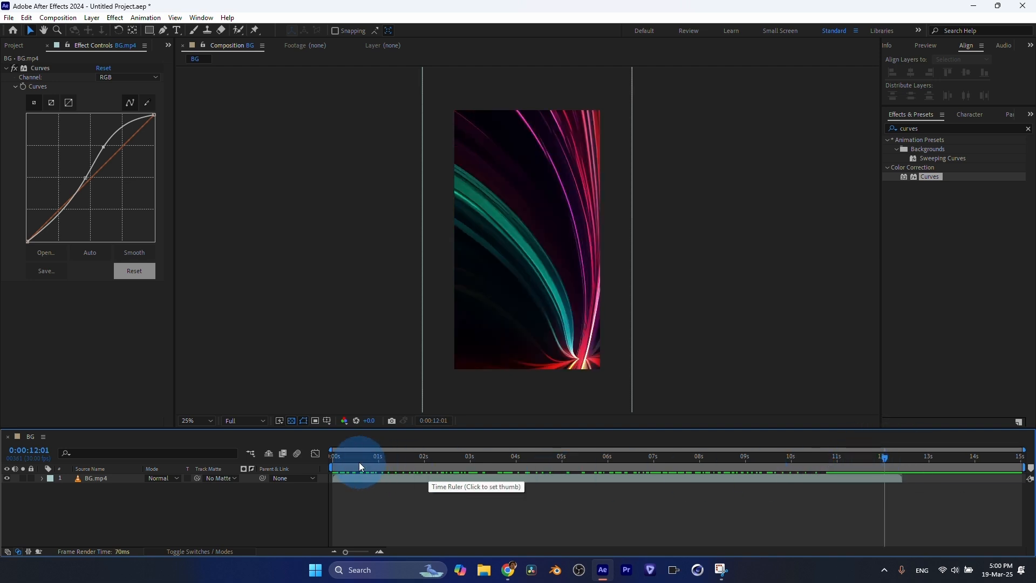
{"action": "left_click", "coordinate": [343, 458]}
{"action": "left_click_drag", "start_coordinate": [343, 460], "coordinate": [413, 459]}
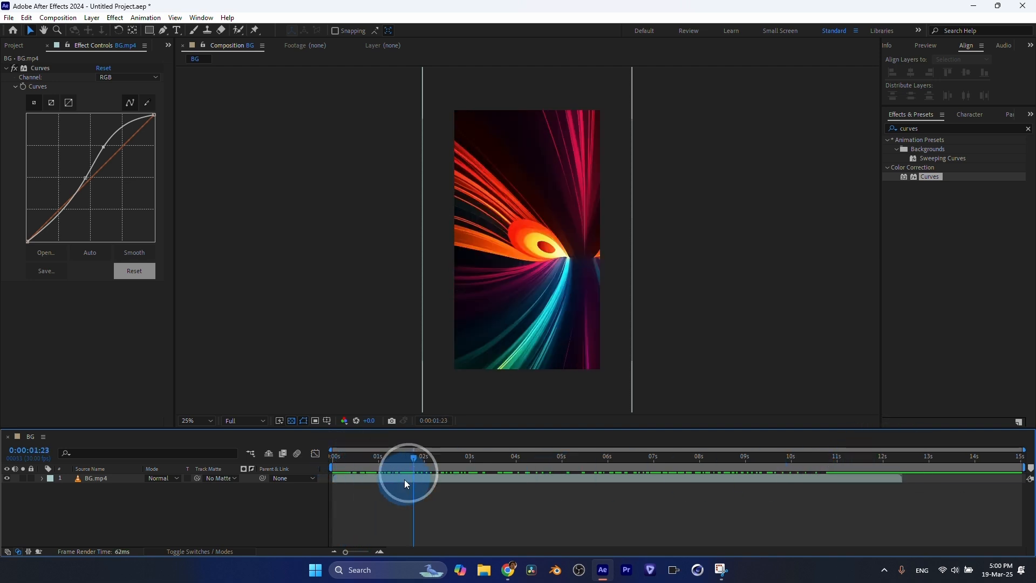
Step: Enable time remapping on the BG.mp4 layer and add a Time Remap keyframe at 0:00:03:19, where the glowing ring is formed
{"action": "right_click", "coordinate": [403, 478]}
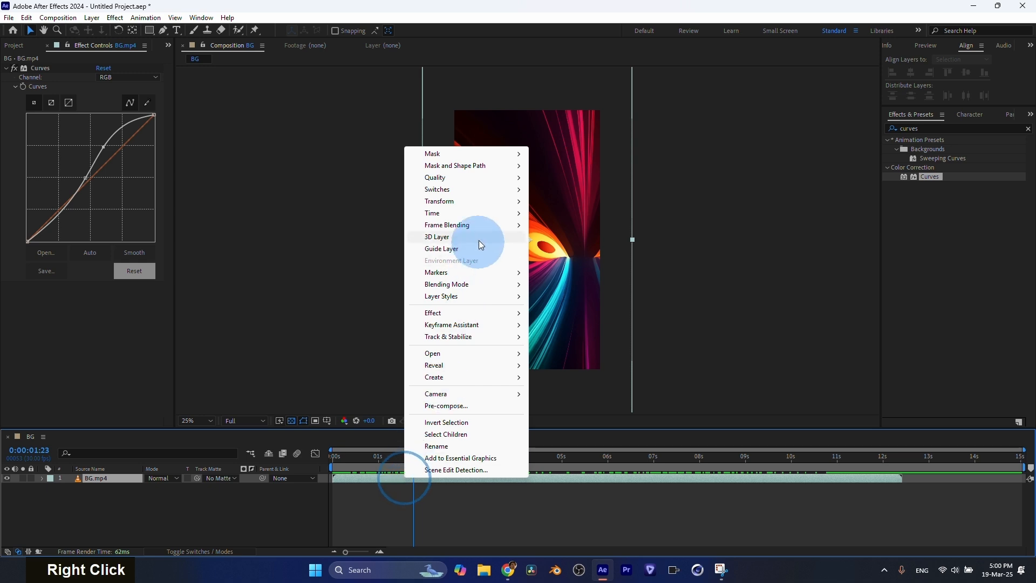
{"action": "mouse_move", "coordinate": [496, 213]}
{"action": "left_click", "coordinate": [549, 215]}
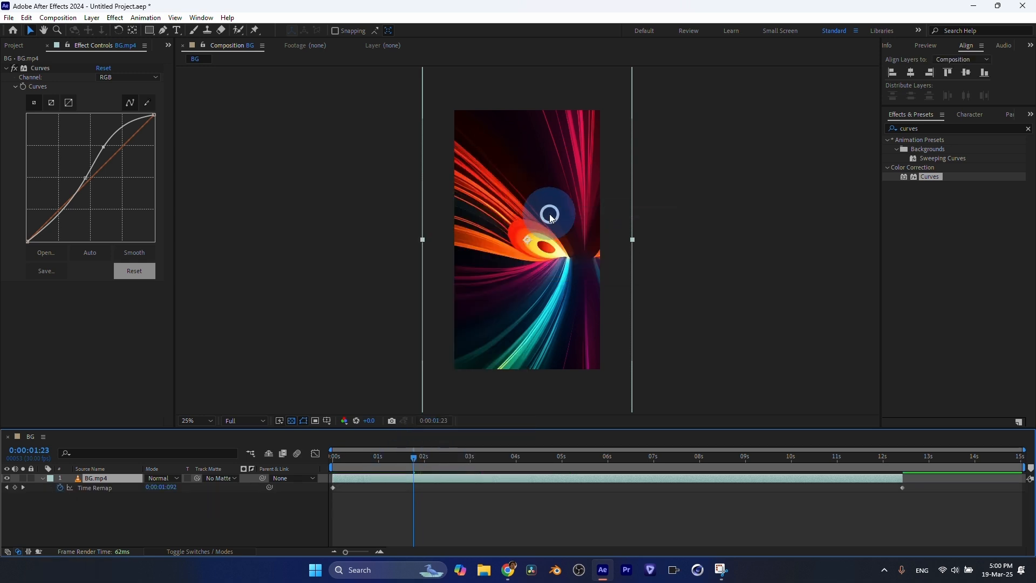
{"action": "left_click", "coordinate": [344, 459]}
{"action": "left_click_drag", "start_coordinate": [345, 460], "coordinate": [499, 462]}
{"action": "left_click", "coordinate": [15, 487]}
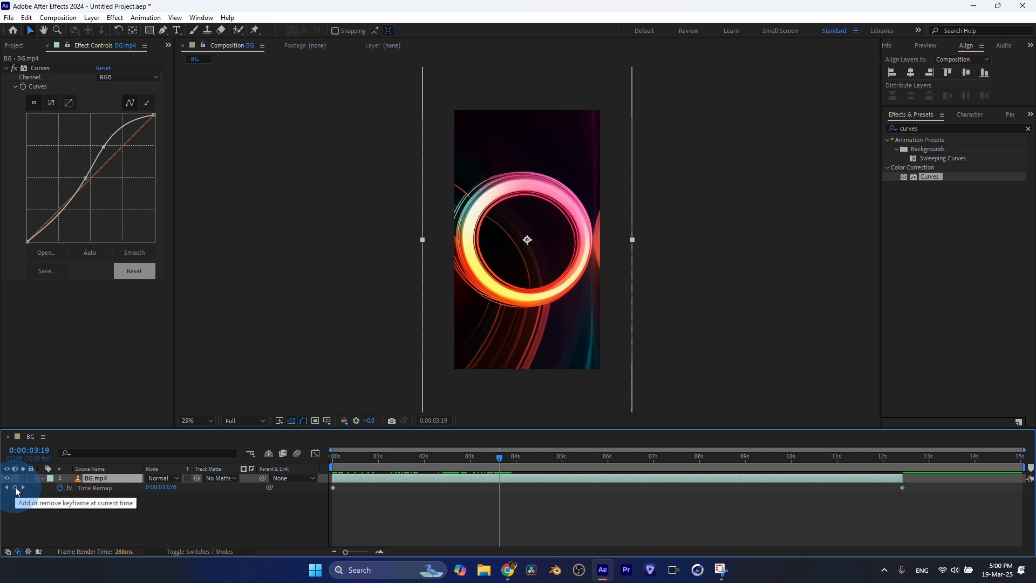
Step: Shift the middle and last Time Remap keyframes earlier together, so the middle one sits at 0:00:01:15, checking the ring's timing
{"action": "left_click_drag", "start_coordinate": [480, 509], "coordinate": [951, 470]}
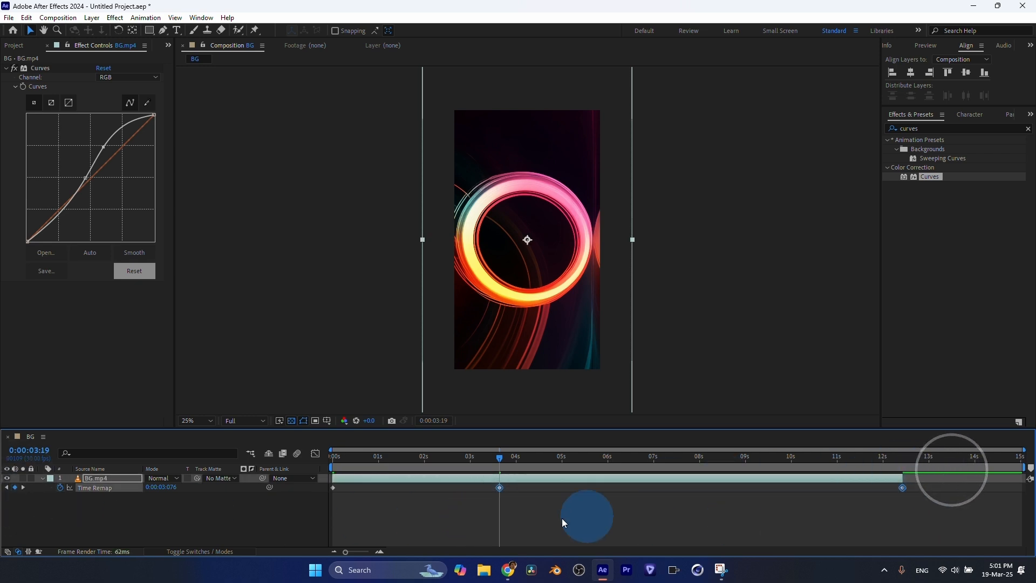
{"action": "left_click_drag", "start_coordinate": [499, 487], "coordinate": [405, 490]}
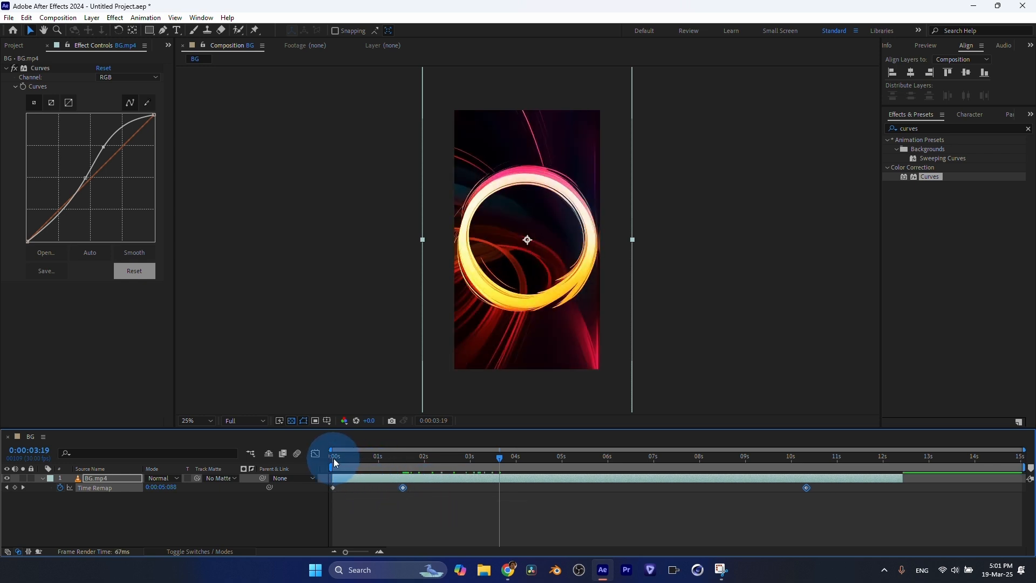
{"action": "left_click_drag", "start_coordinate": [335, 457], "coordinate": [426, 472]}
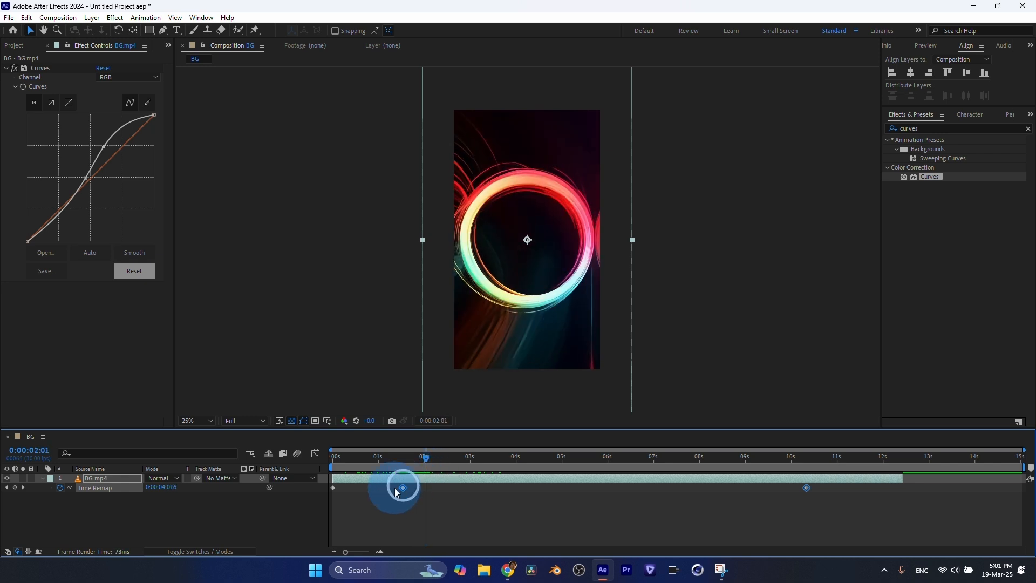
{"action": "left_click_drag", "start_coordinate": [402, 486], "coordinate": [397, 490]}
{"action": "left_click", "coordinate": [335, 464]}
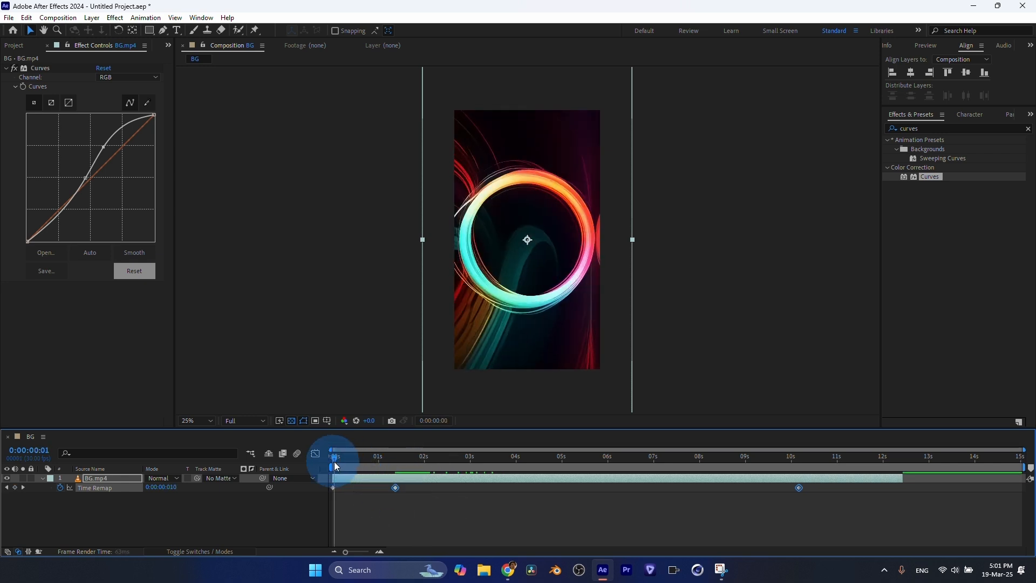
{"action": "key", "text": "space"}
{"action": "left_click", "coordinate": [33, 450]}
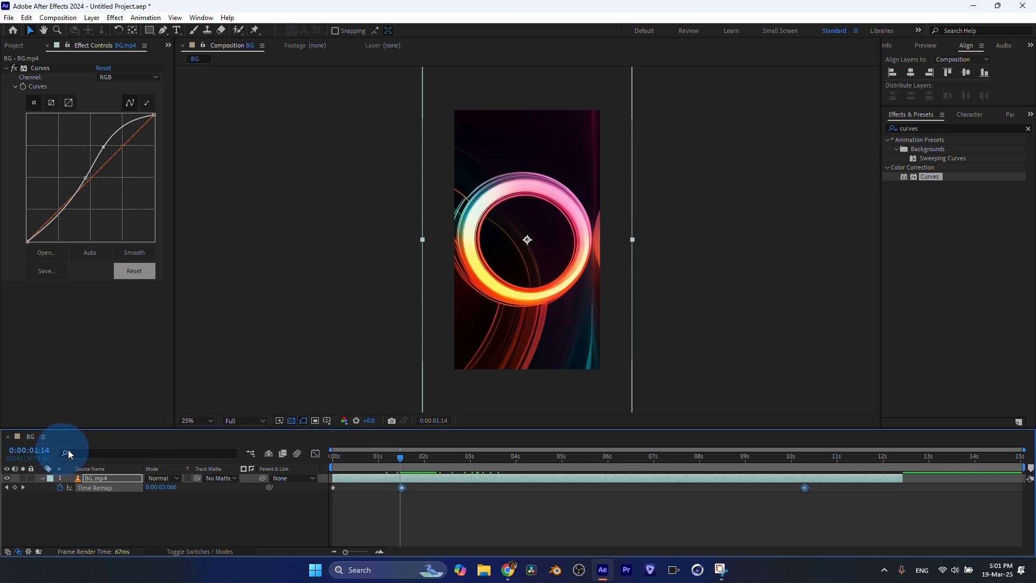
{"action": "left_click", "coordinate": [401, 457]}
{"action": "left_click", "coordinate": [402, 487]}
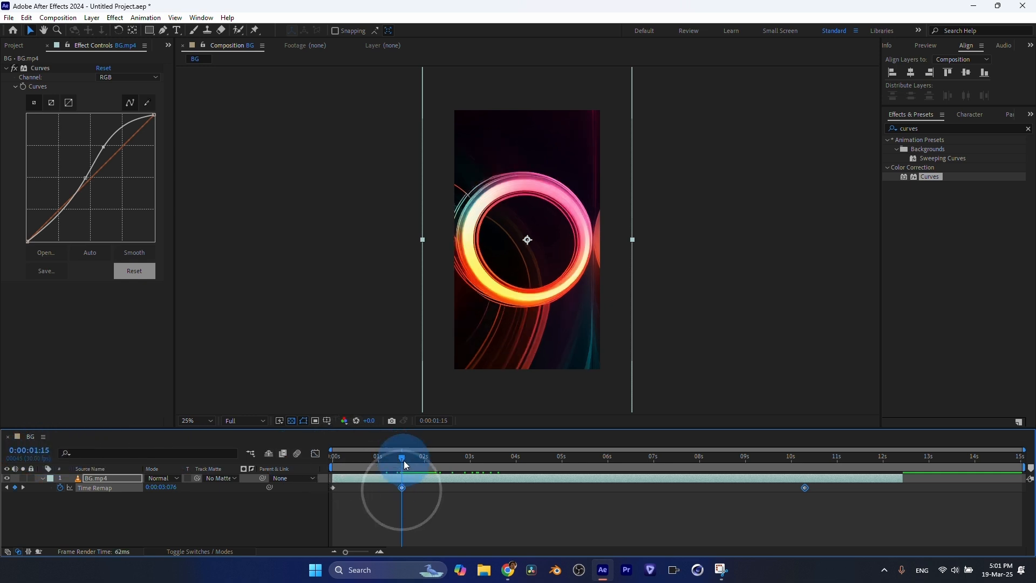
Step: Move the last Time Remap keyframe to 0:00:05:00, checking its placement against the current time
{"action": "left_click_drag", "start_coordinate": [403, 460], "coordinate": [592, 473]}
{"action": "key", "text": "space"}
{"action": "left_click", "coordinate": [781, 493]}
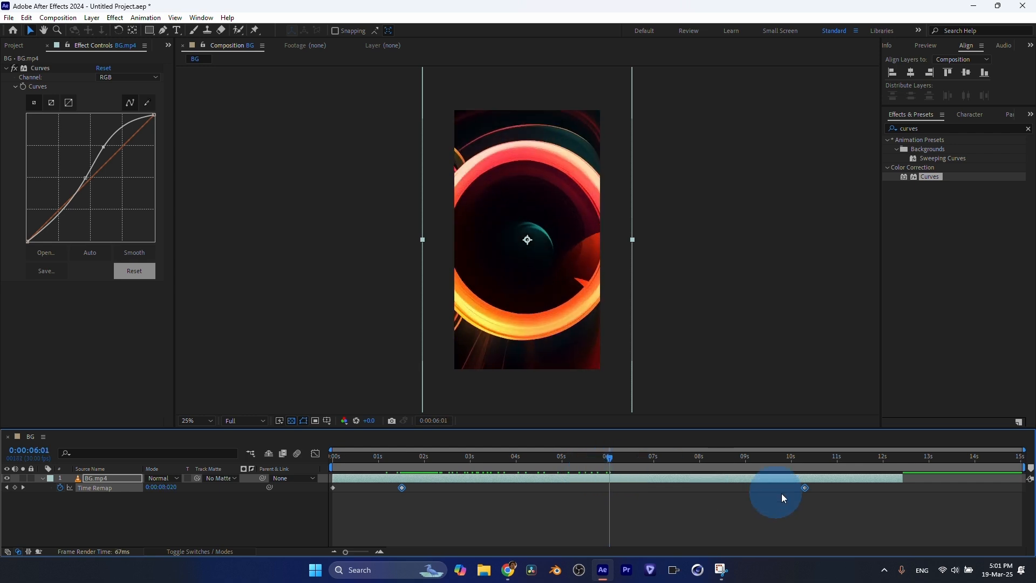
{"action": "left_click_drag", "start_coordinate": [804, 487], "coordinate": [562, 490]}
{"action": "left_click", "coordinate": [560, 457]}
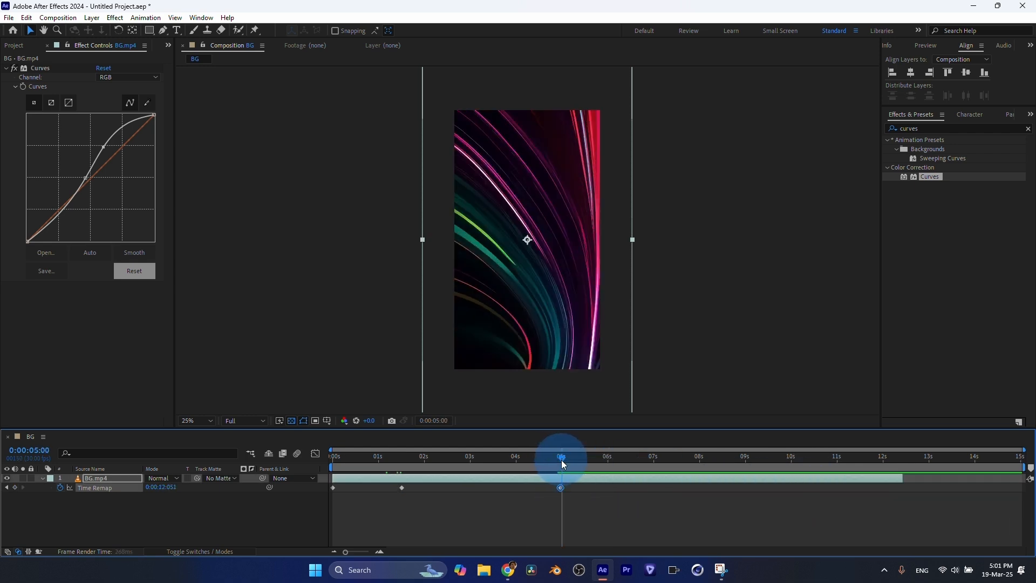
{"action": "left_click", "coordinate": [561, 488]}
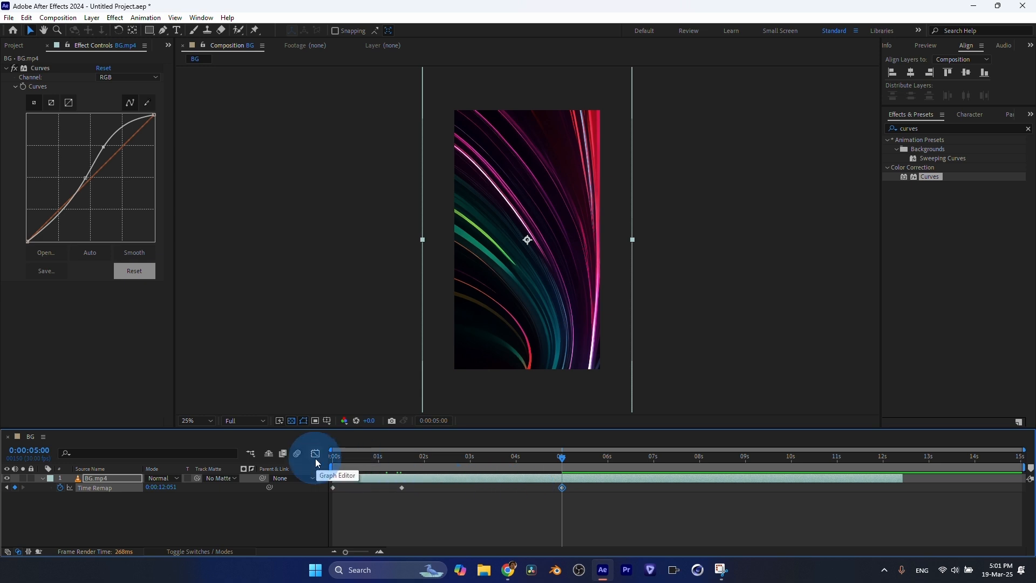
Step: Scrub through the retimed background and lower the composition preview resolution to Quarter
{"action": "left_click", "coordinate": [337, 456]}
{"action": "left_click_drag", "start_coordinate": [337, 455], "coordinate": [439, 467]}
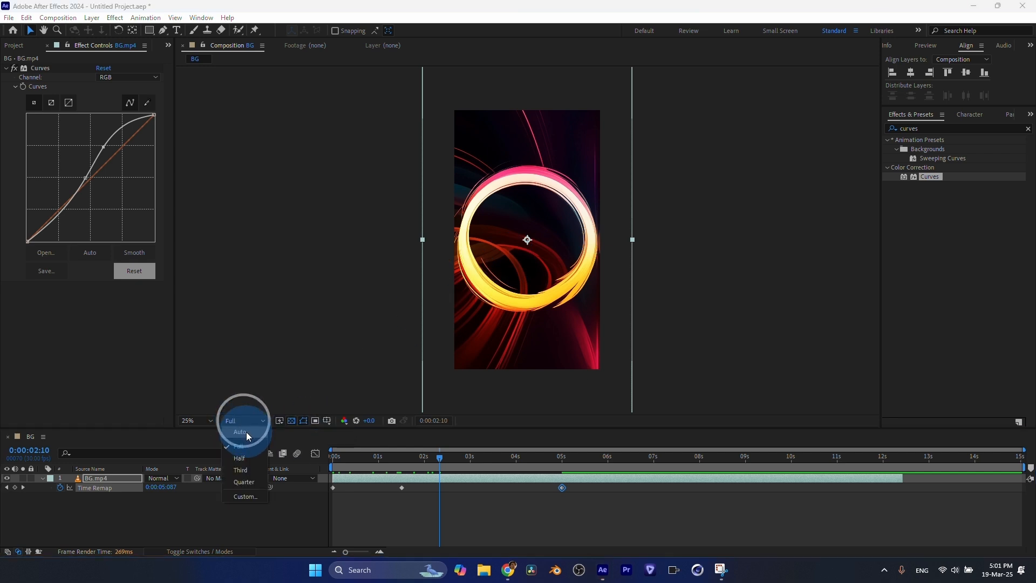
{"action": "left_click", "coordinate": [244, 482]}
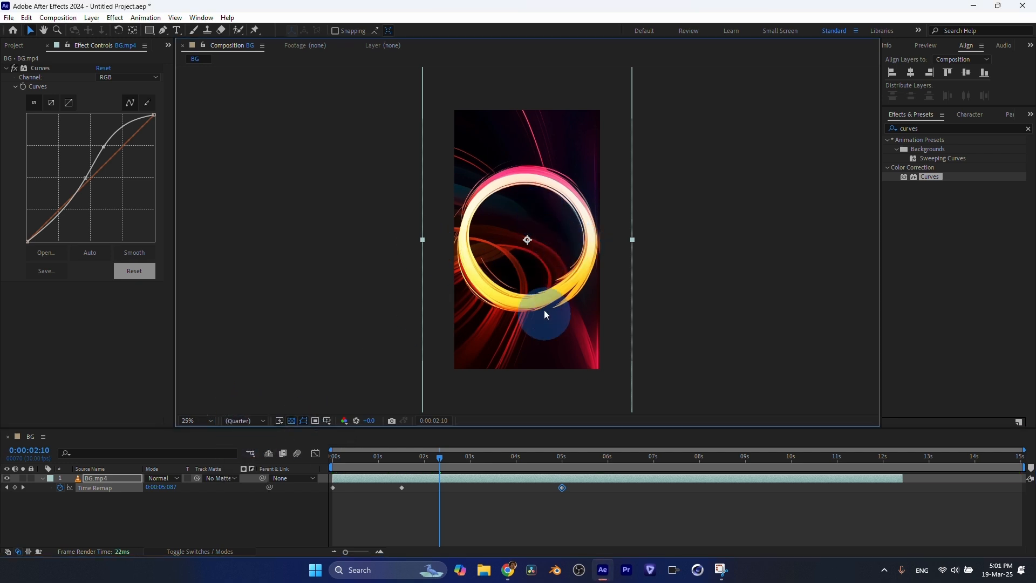
{"action": "left_click_drag", "start_coordinate": [402, 460], "coordinate": [555, 505]}
{"action": "key", "text": "shift"}
Step: Set the Time Remap value of the 0:00:05:00 keyframe to 0:00:09:090 and trim the BG.mp4 layer to end at that keyframe
{"action": "left_click", "coordinate": [562, 487]}
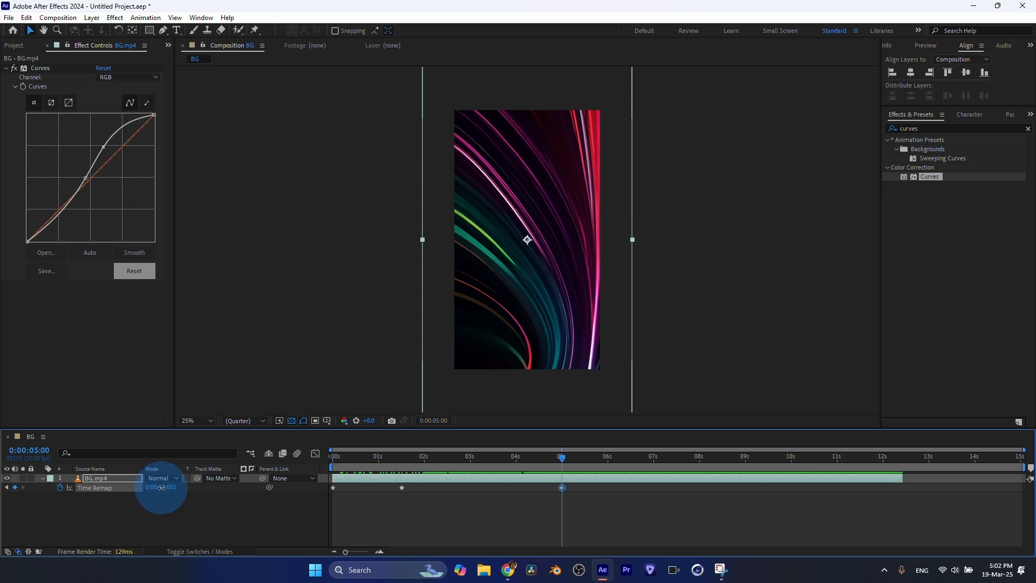
{"action": "left_click_drag", "start_coordinate": [161, 487], "coordinate": [16, 487]}
{"action": "left_click", "coordinate": [166, 488]}
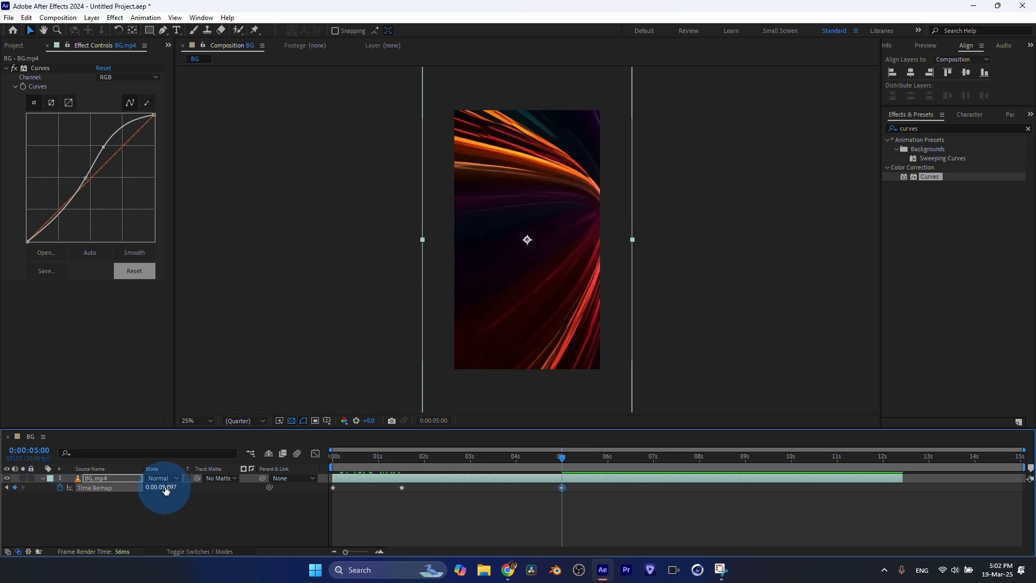
{"action": "mouse_move", "coordinate": [165, 487]}
{"action": "left_mouse_down"}
{"action": "mouse_move", "coordinate": [58, 487]}
{"action": "mouse_move", "coordinate": [164, 487]}
{"action": "left_mouse_up"}
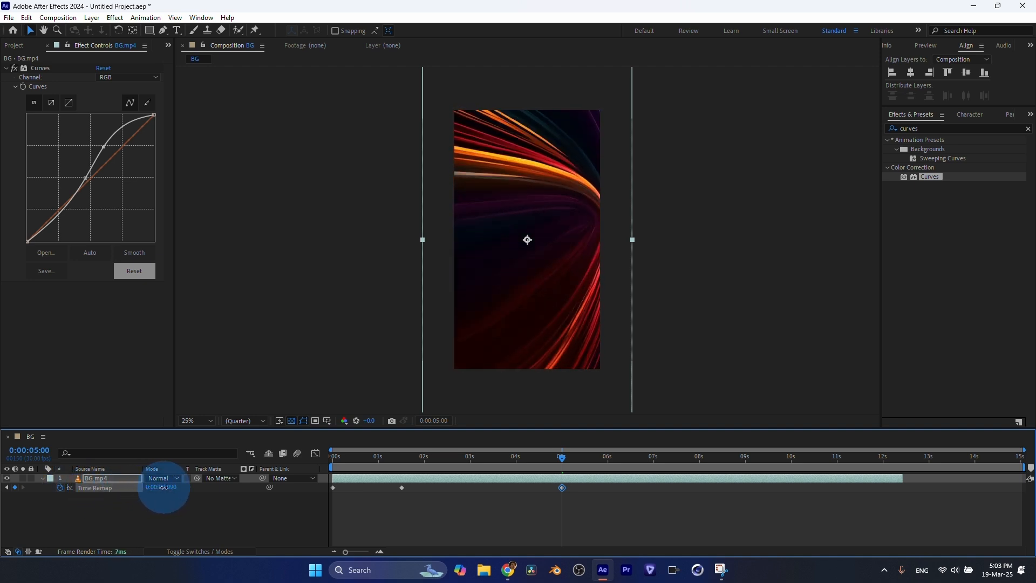
{"action": "left_click", "coordinate": [900, 485]}
{"action": "left_click_drag", "start_coordinate": [907, 477], "coordinate": [562, 495]}
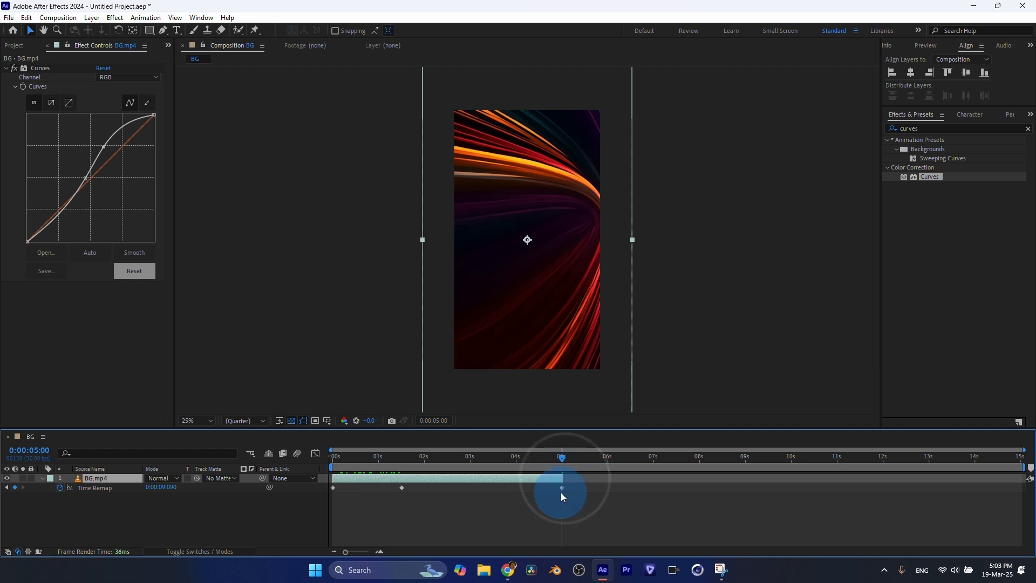
Step: Preview the speed change around the middle Time Remap keyframe at 0:00:01:15 and apply Easy Ease to that keyframe
{"action": "left_click", "coordinate": [401, 488]}
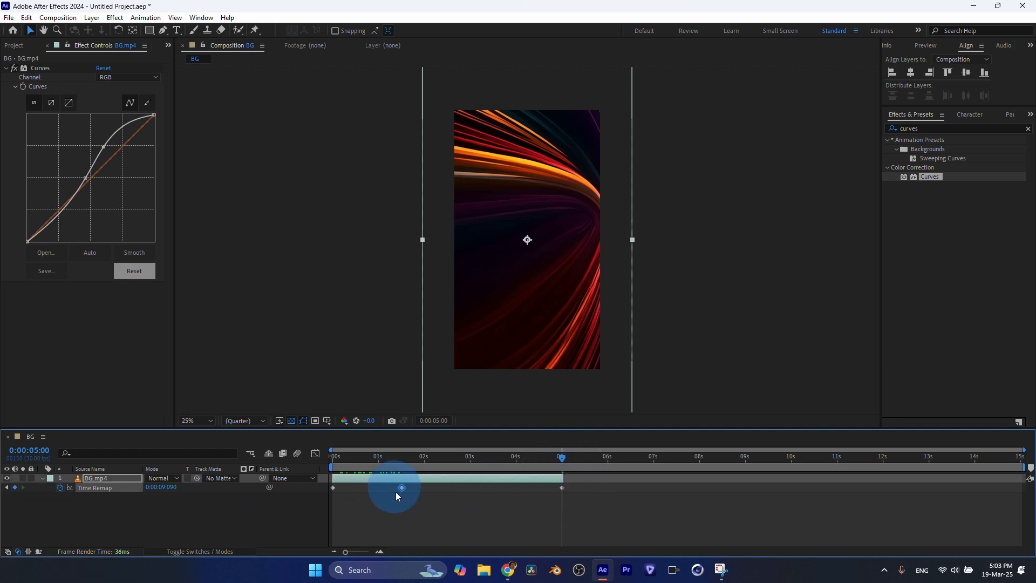
{"action": "key", "text": "KP_0"}
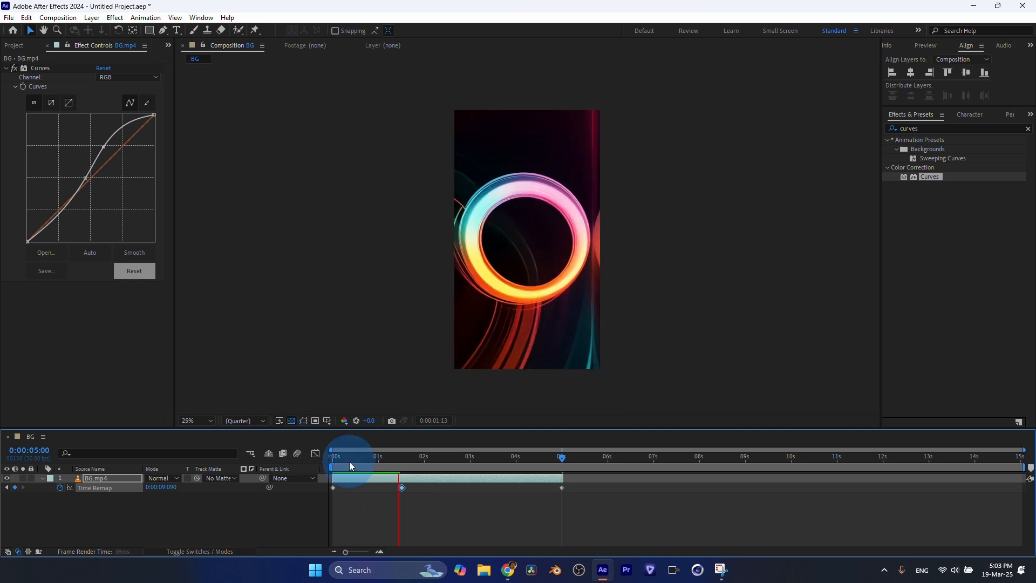
{"action": "left_click", "coordinate": [366, 463]}
{"action": "left_click_drag", "start_coordinate": [366, 464], "coordinate": [384, 465]}
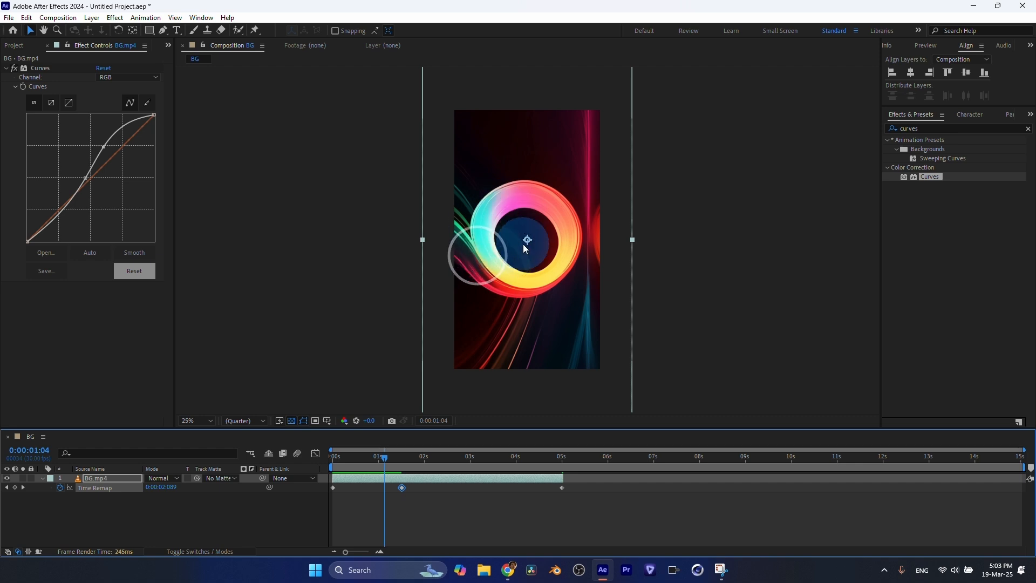
{"action": "left_click_drag", "start_coordinate": [418, 504], "coordinate": [394, 491]}
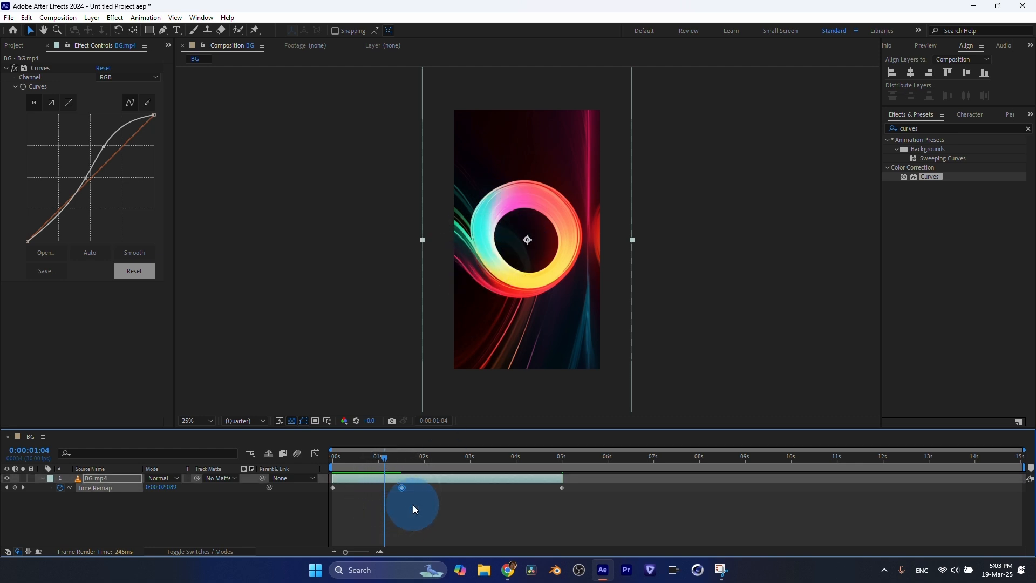
{"action": "key", "text": "F9"}
Step: Scrub and play the opening seconds to examine how the eased middle keyframe affects the background's motion
{"action": "left_click_drag", "start_coordinate": [332, 457], "coordinate": [405, 491]}
{"action": "left_click", "coordinate": [394, 481]}
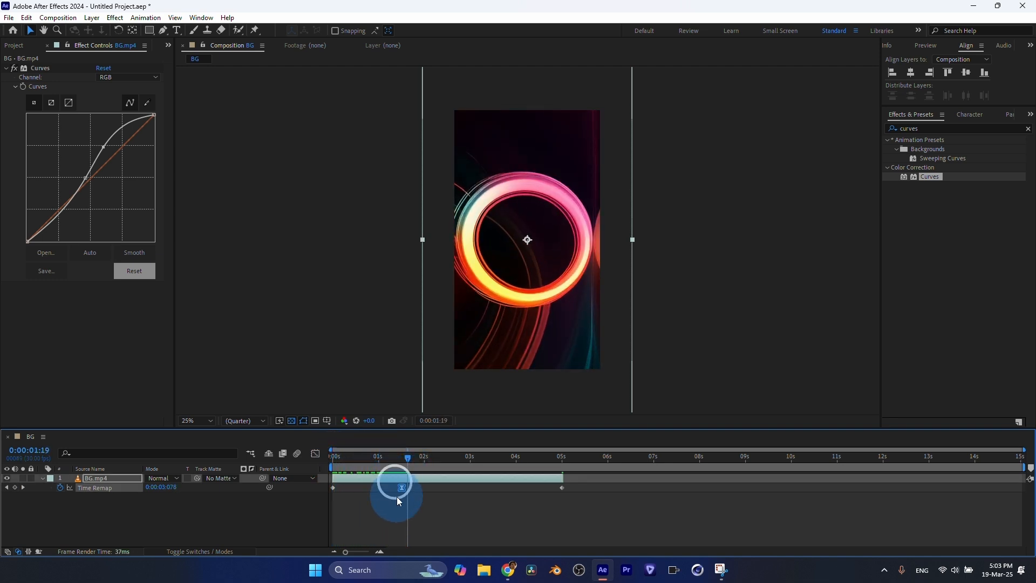
{"action": "key", "text": "KP_0"}
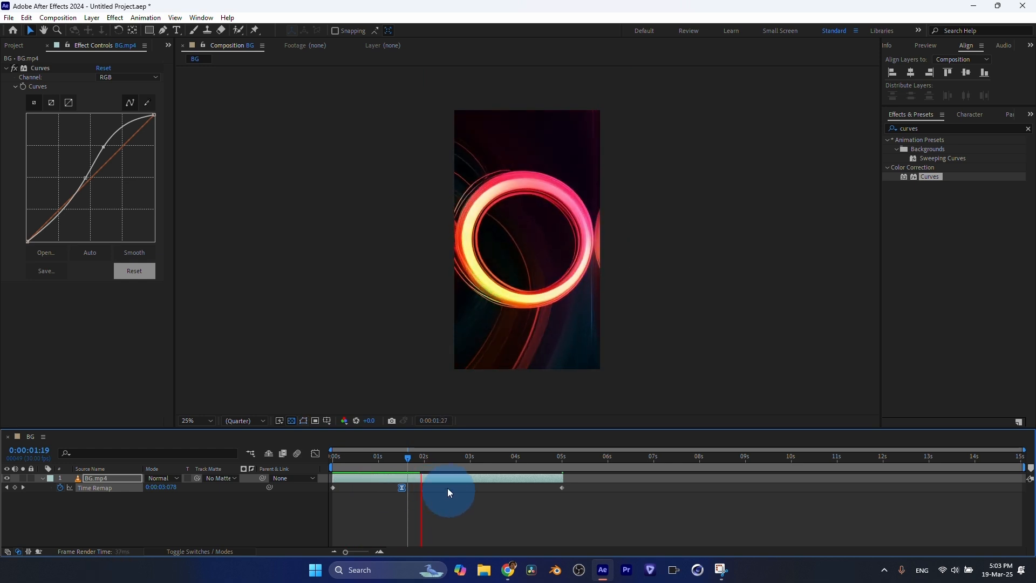
{"action": "left_click", "coordinate": [439, 457]}
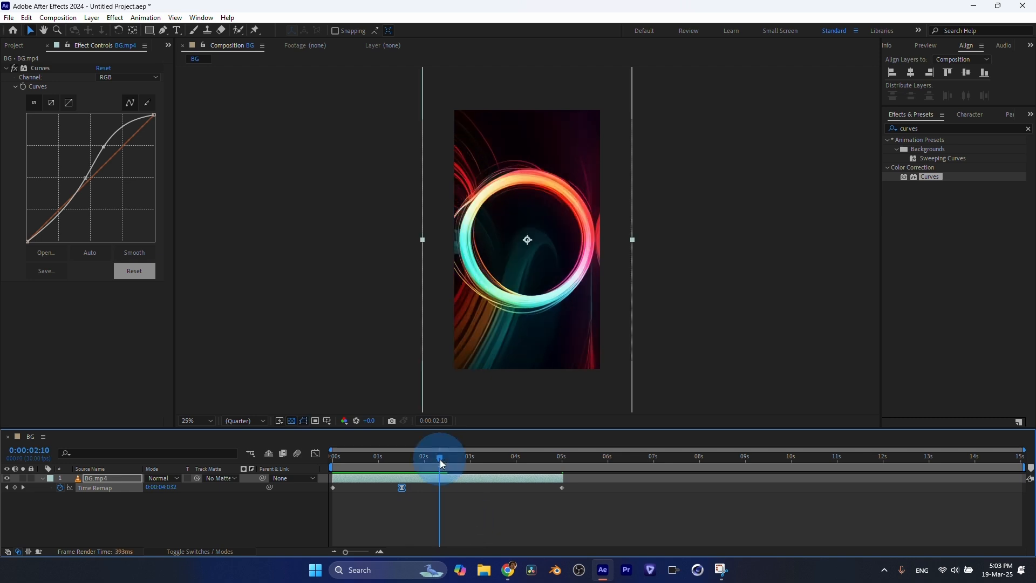
{"action": "key", "text": "KP_0"}
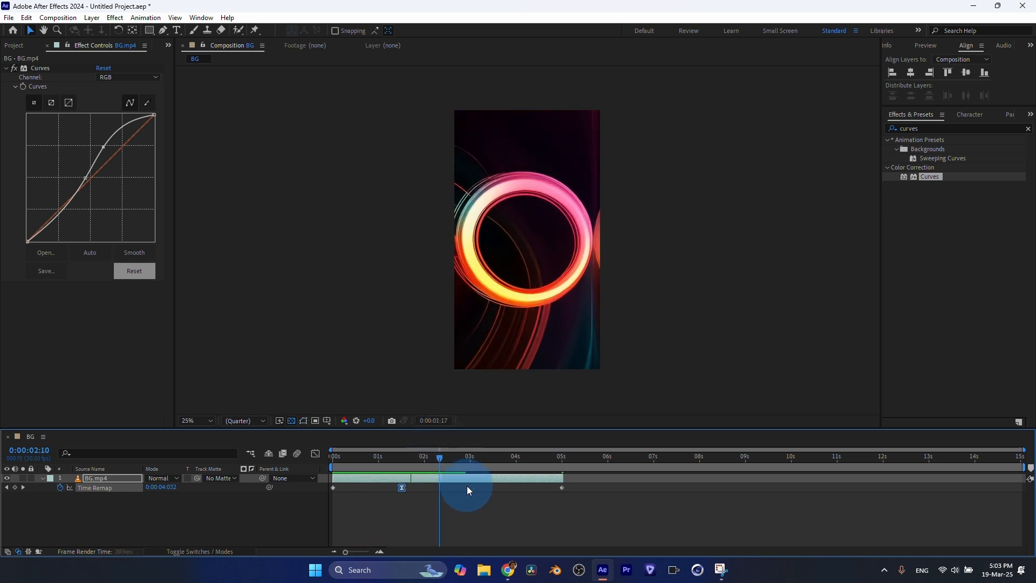
Step: Reshape the Time Remap value graph at 0:00:01:15, extending the keyframe's incoming handle towards the start and tilting its outgoing handle upward for continuous motion
{"action": "left_click", "coordinate": [402, 457]}
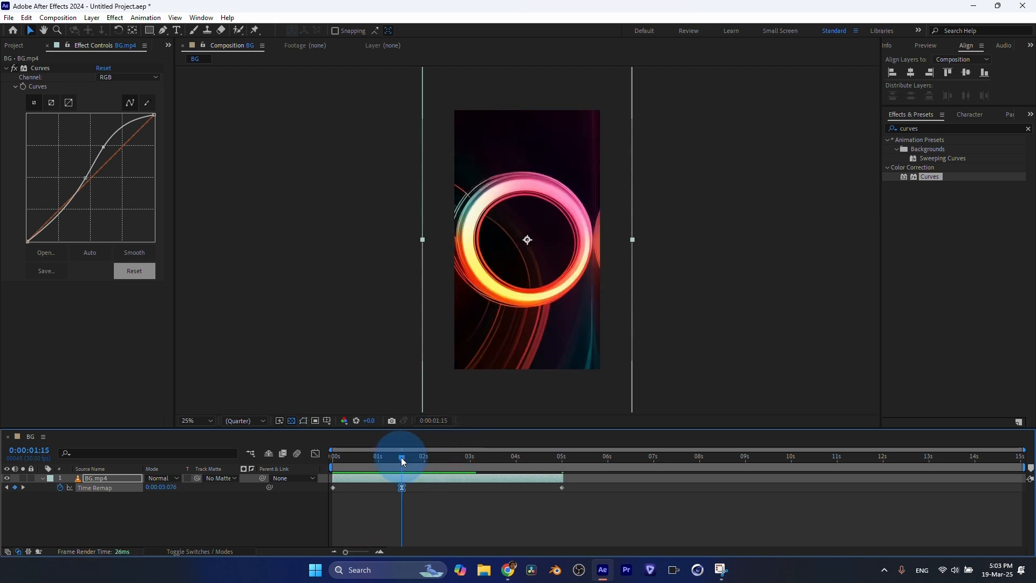
{"action": "left_click", "coordinate": [315, 454]}
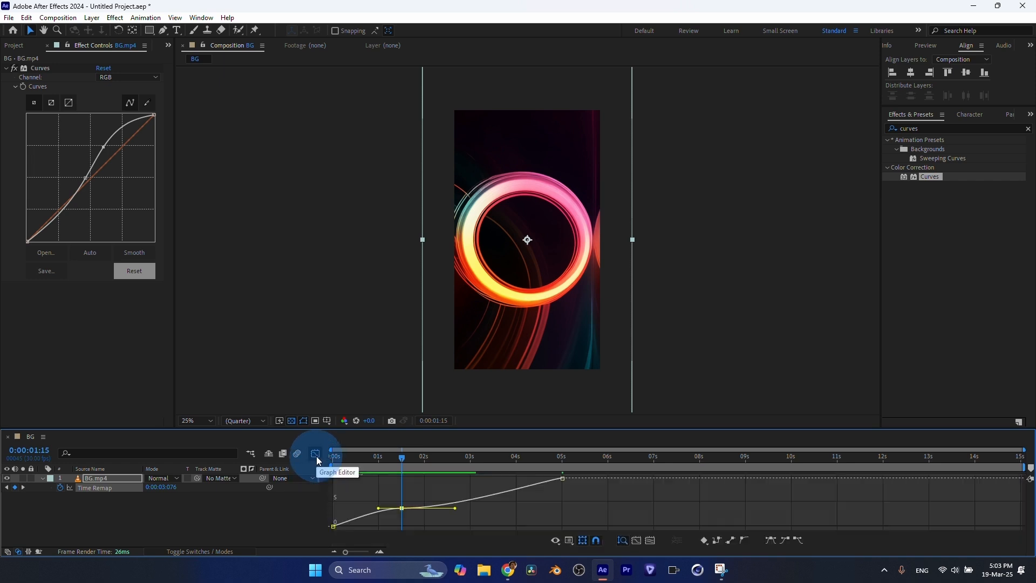
{"action": "left_click", "coordinate": [557, 539]}
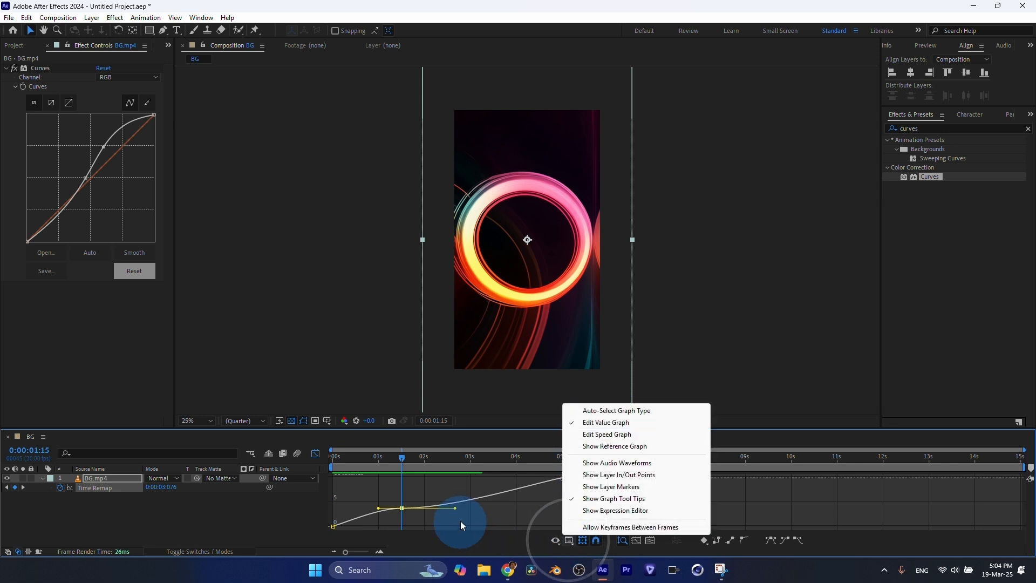
{"action": "left_click", "coordinate": [383, 493]}
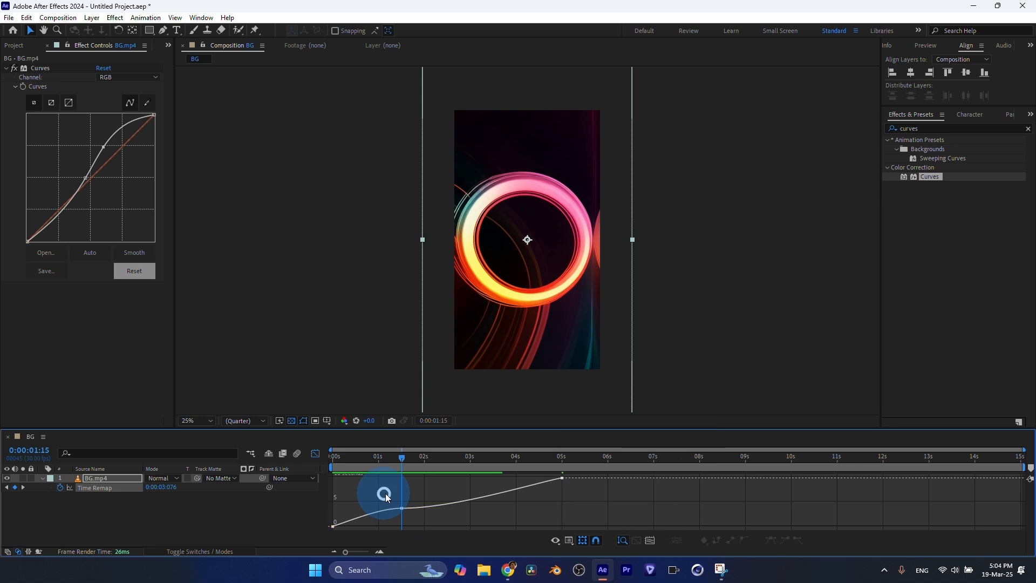
{"action": "left_click_drag", "start_coordinate": [389, 493], "coordinate": [410, 513]}
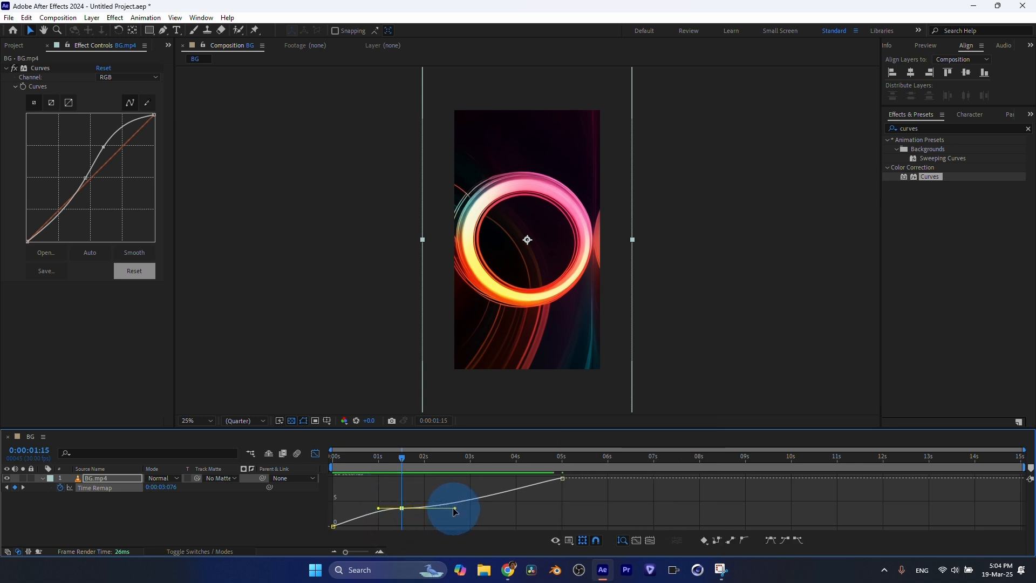
{"action": "left_click_drag", "start_coordinate": [452, 505], "coordinate": [396, 473]}
{"action": "left_click_drag", "start_coordinate": [378, 510], "coordinate": [340, 513]}
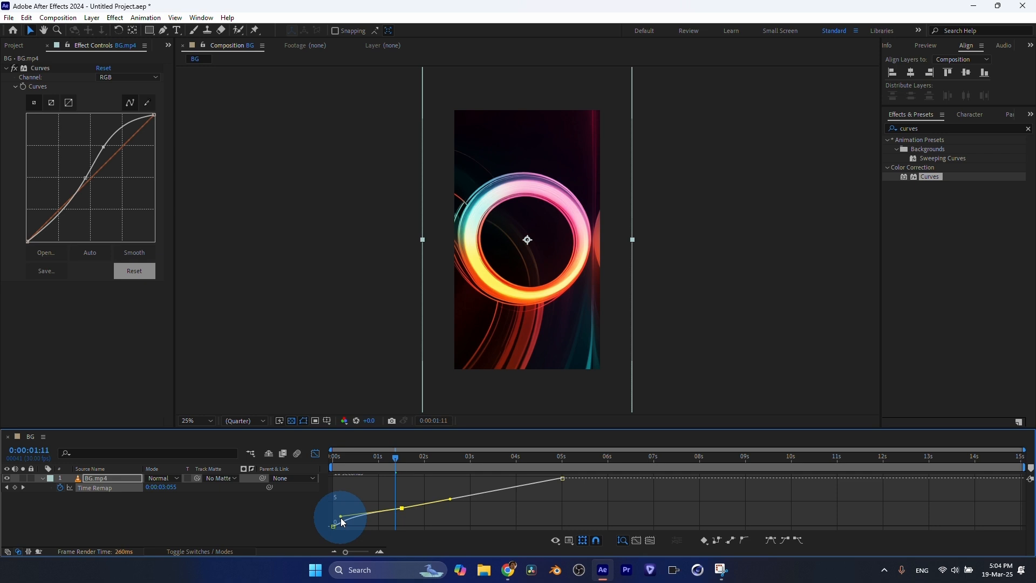
{"action": "left_click_drag", "start_coordinate": [340, 518], "coordinate": [340, 526]}
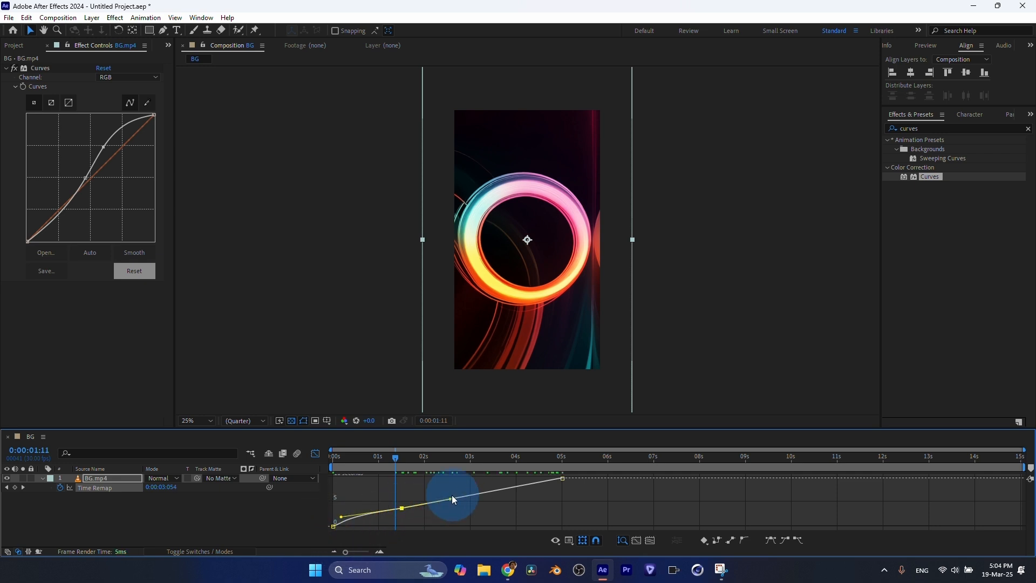
Step: Scrub the animation, leave the Graph Editor and play a preview to check the smoothed time-remap speed
{"action": "left_click", "coordinate": [336, 457]}
{"action": "left_click_drag", "start_coordinate": [338, 458], "coordinate": [431, 465]}
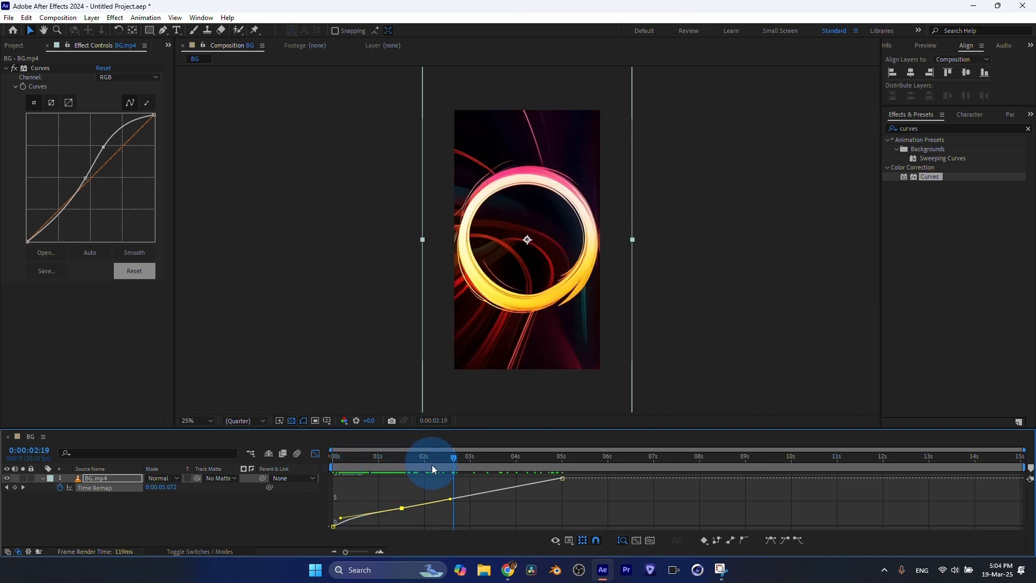
{"action": "left_click", "coordinate": [316, 454]}
{"action": "key", "text": "KP_0"}
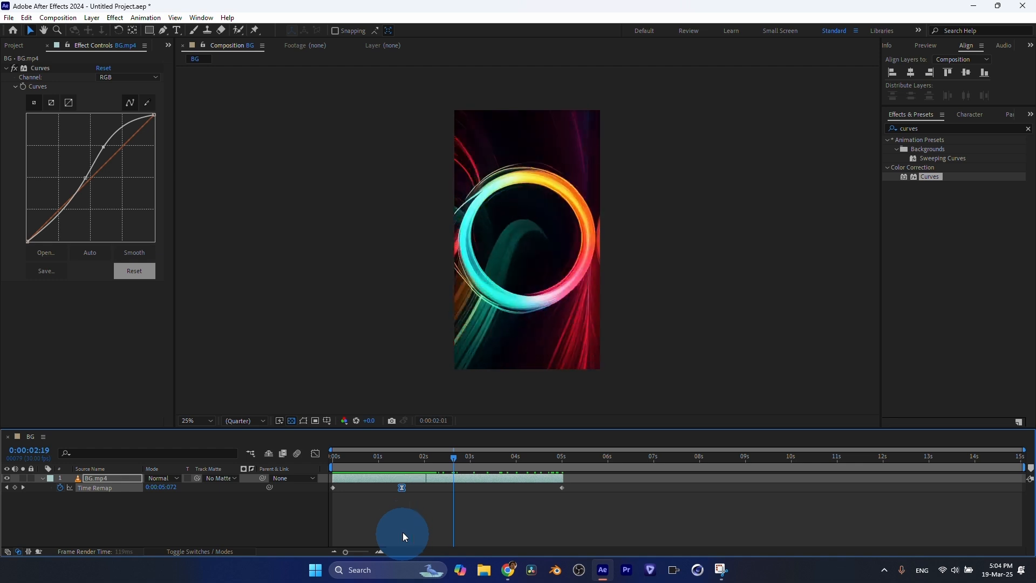
Step: Scrub through the retimed background up to about 0:00:03:14 and collapse the BG.mp4 layer's properties
{"action": "double_click", "coordinate": [383, 458]}
{"action": "left_click_drag", "start_coordinate": [383, 458], "coordinate": [474, 465]}
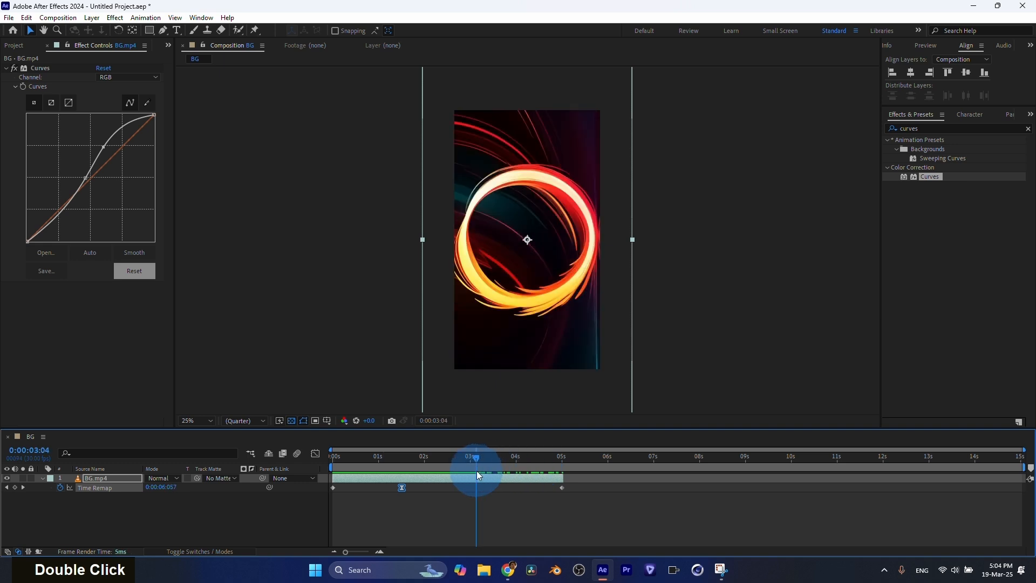
{"action": "left_click", "coordinate": [186, 520]}
{"action": "left_click", "coordinate": [440, 517]}
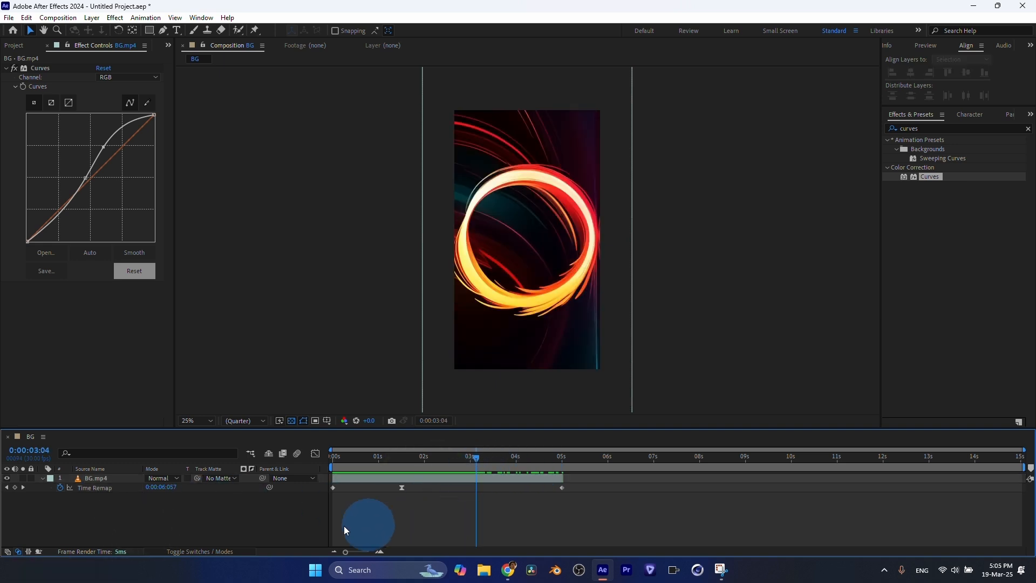
{"action": "left_click", "coordinate": [151, 515]}
{"action": "left_click", "coordinate": [42, 477]}
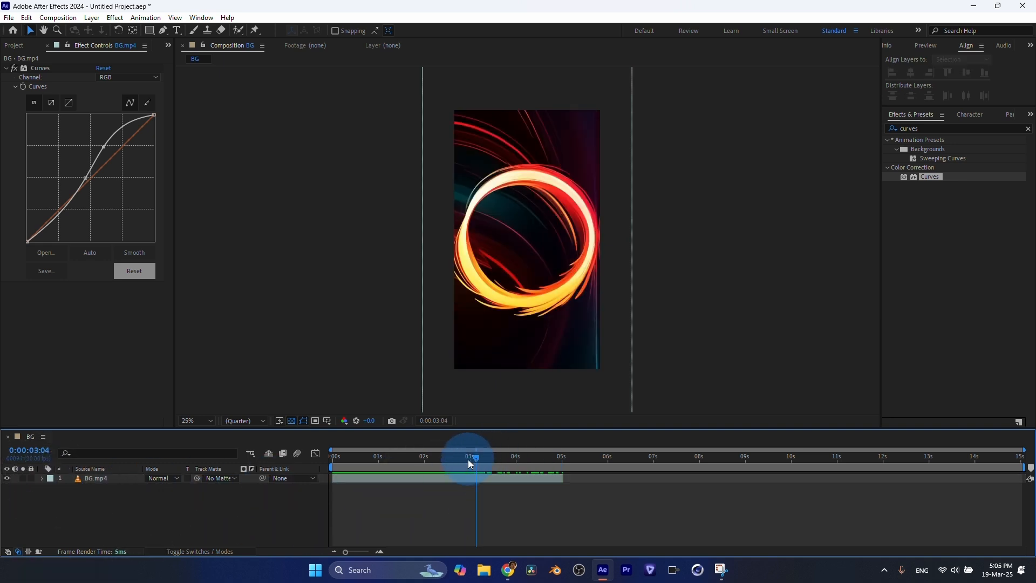
{"action": "left_click_drag", "start_coordinate": [463, 460], "coordinate": [491, 457]}
Step: Duplicate the BG.mp4 layer and shift the copy to start at 0:00:04:26, slightly overlapping the original's end
{"action": "left_click", "coordinate": [399, 477]}
{"action": "left_click", "coordinate": [109, 479]}
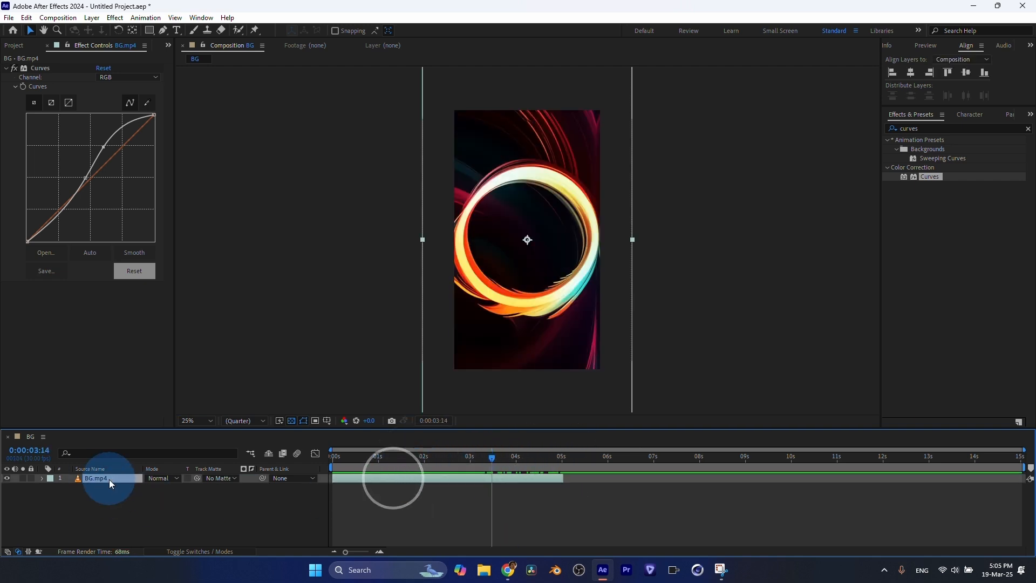
{"action": "key", "text": "ctrl+d"}
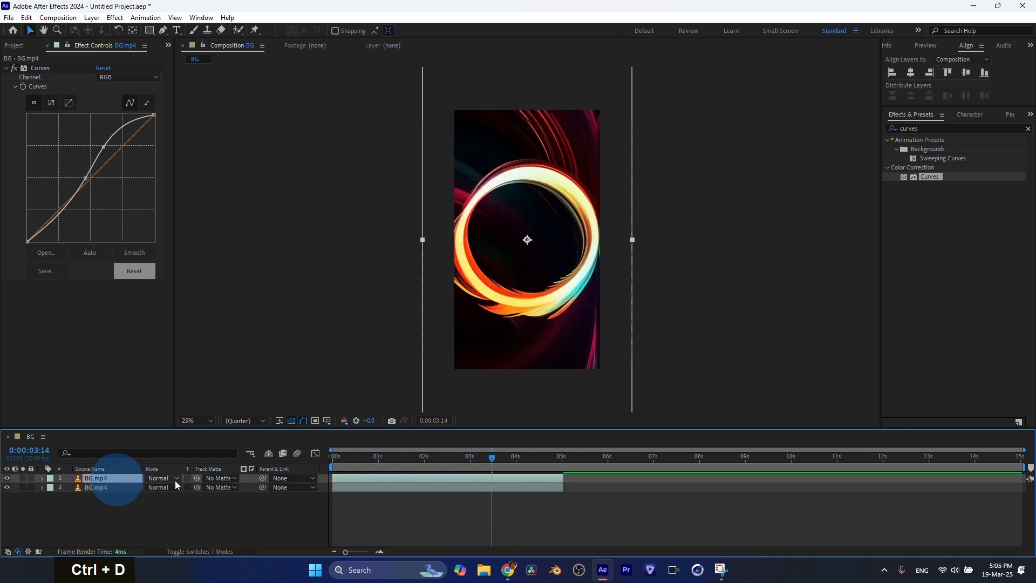
{"action": "left_click_drag", "start_coordinate": [361, 478], "coordinate": [564, 476]}
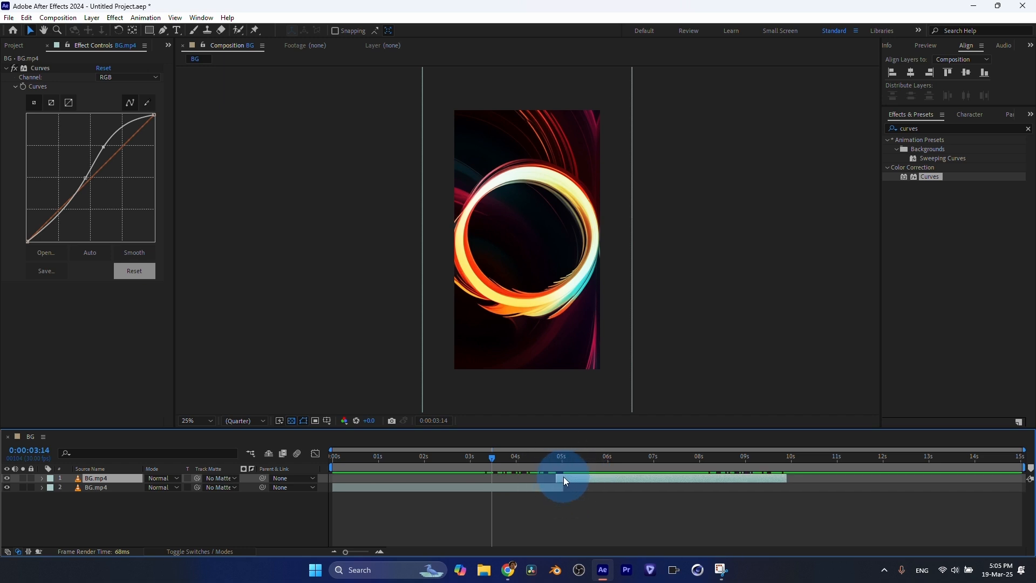
Step: Fade in the duplicated BG.mp4 layer with Opacity keyframes of 0% at 0:00:04:26 and 100% at 0:00:05:02
{"action": "left_click", "coordinate": [557, 458], "text": "shift"}
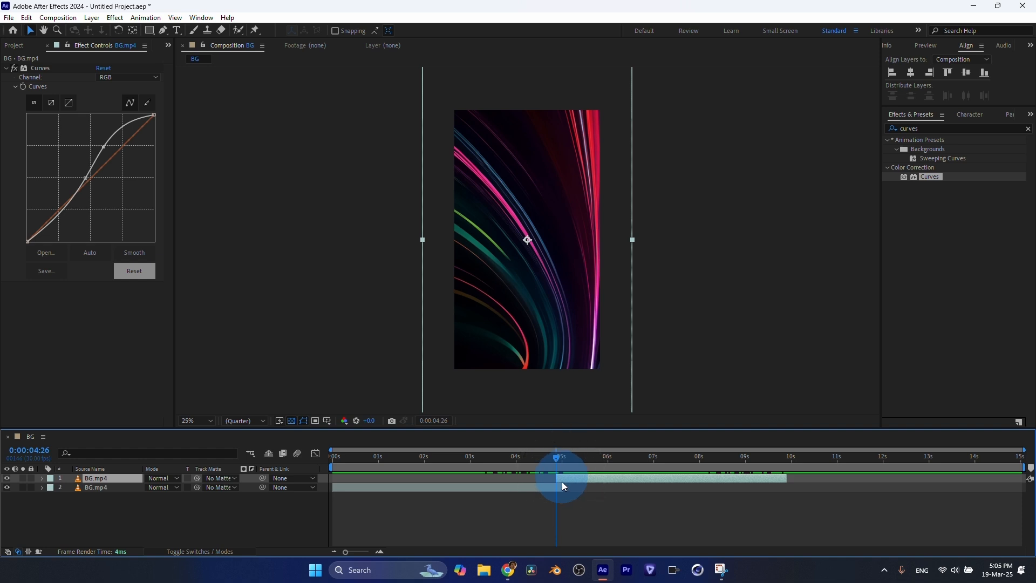
{"action": "key", "text": "t"}
{"action": "left_click", "coordinate": [113, 504]}
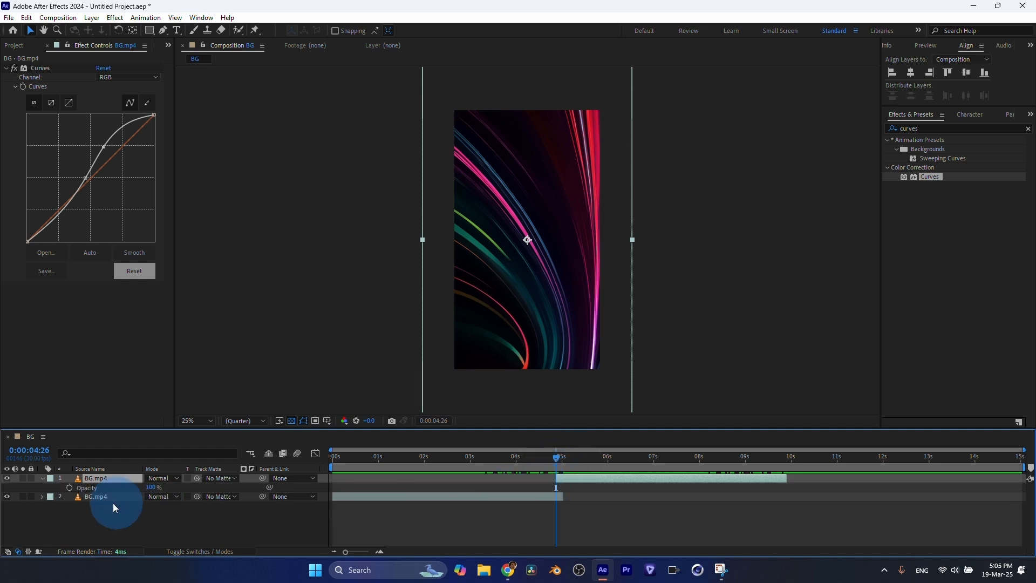
{"action": "left_click", "coordinate": [69, 488]}
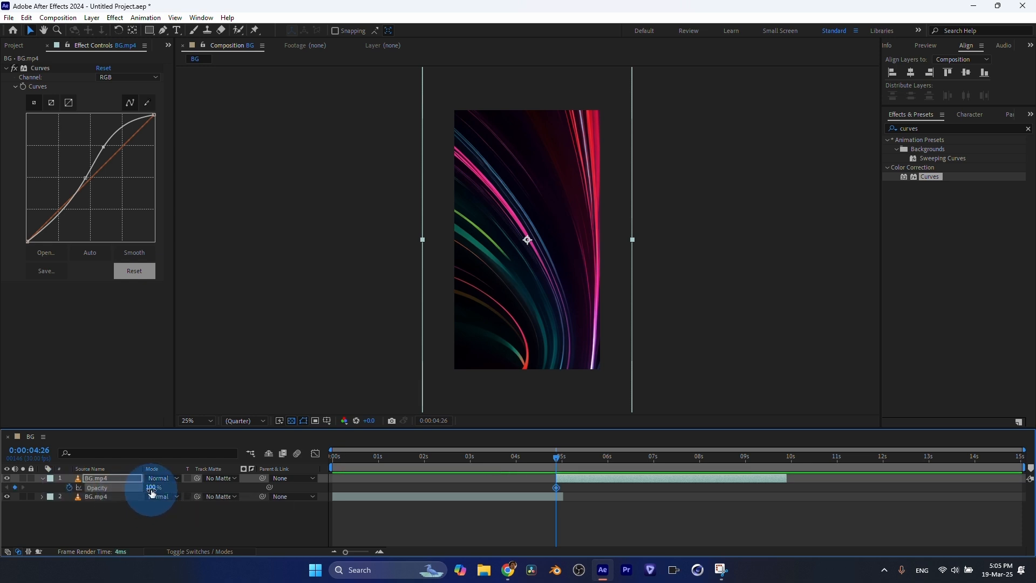
{"action": "left_click_drag", "start_coordinate": [152, 492], "coordinate": [80, 489]}
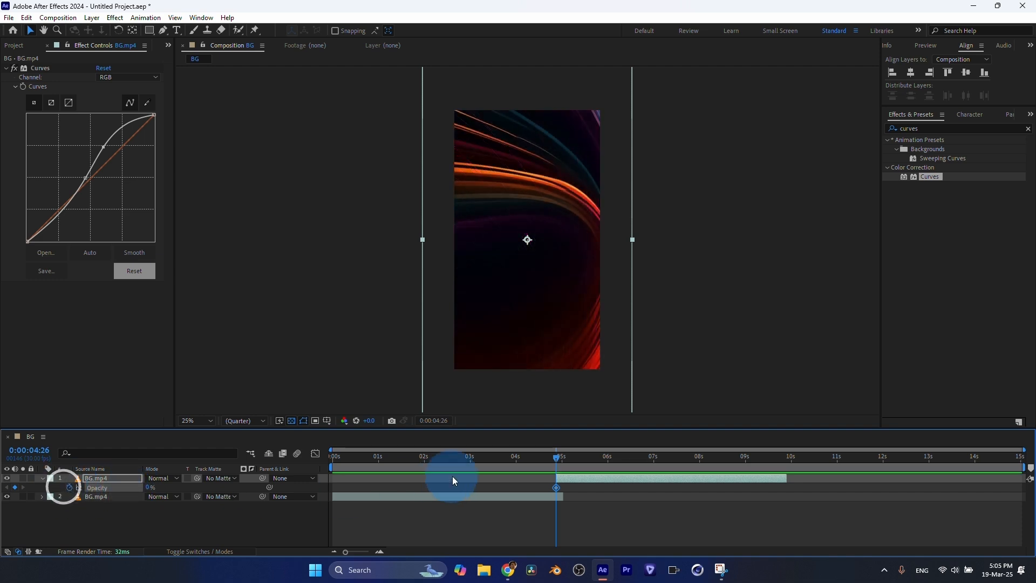
{"action": "left_click_drag", "start_coordinate": [555, 457], "coordinate": [565, 456]}
{"action": "left_click", "coordinate": [445, 473]}
{"action": "left_click_drag", "start_coordinate": [156, 488], "coordinate": [439, 502]}
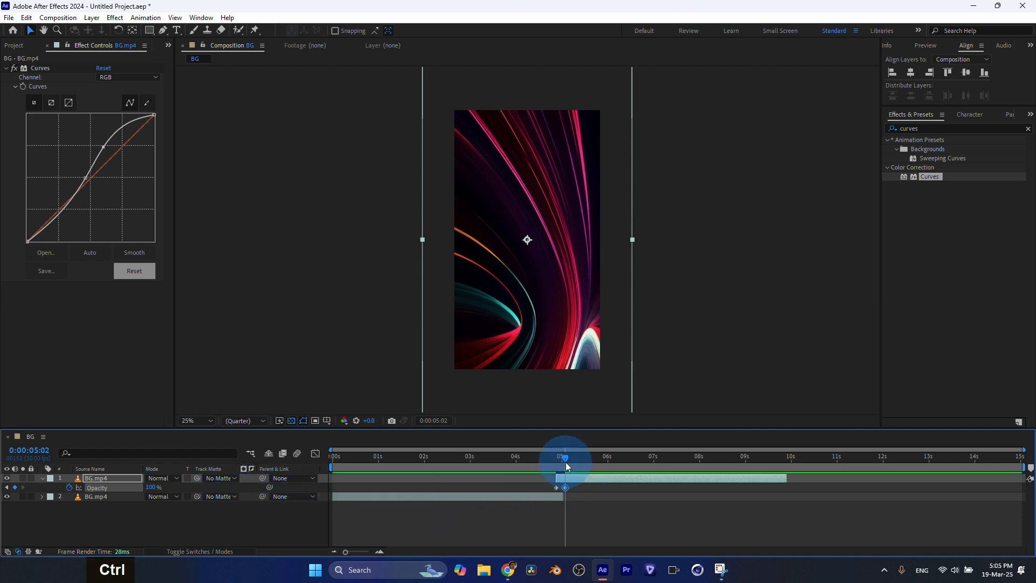
Step: Extend the duplicated BG.mp4 layer to the composition's end and move its last Time Remap keyframe there
{"action": "left_click_drag", "start_coordinate": [565, 462], "coordinate": [656, 466]}
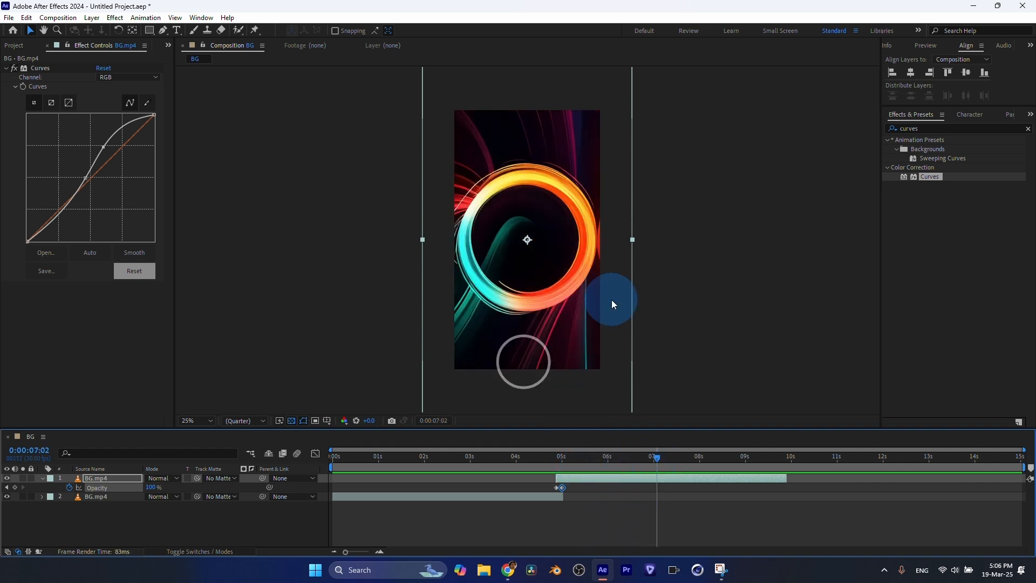
{"action": "left_click_drag", "start_coordinate": [692, 469], "coordinate": [711, 468]}
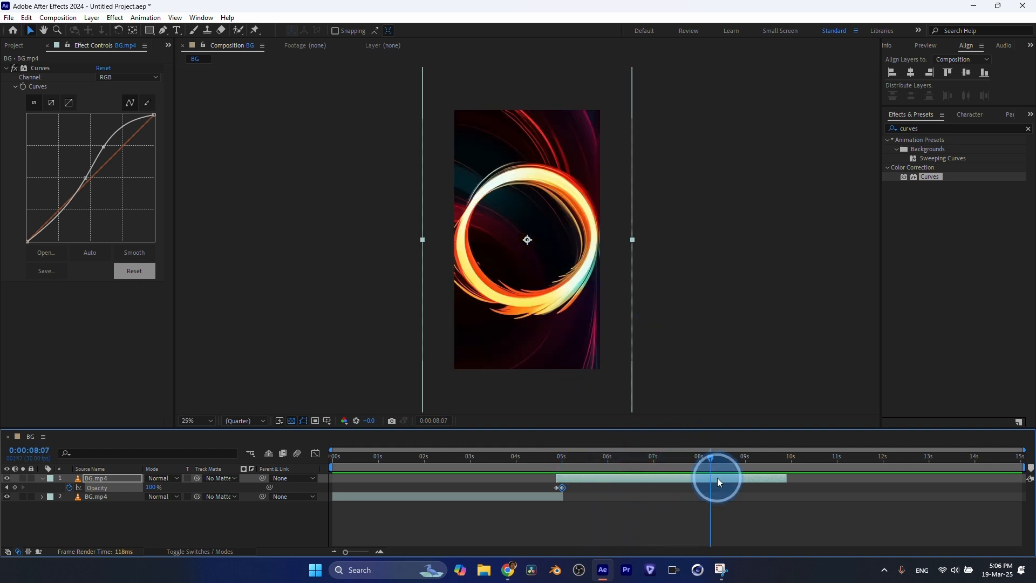
{"action": "left_click", "coordinate": [716, 477]}
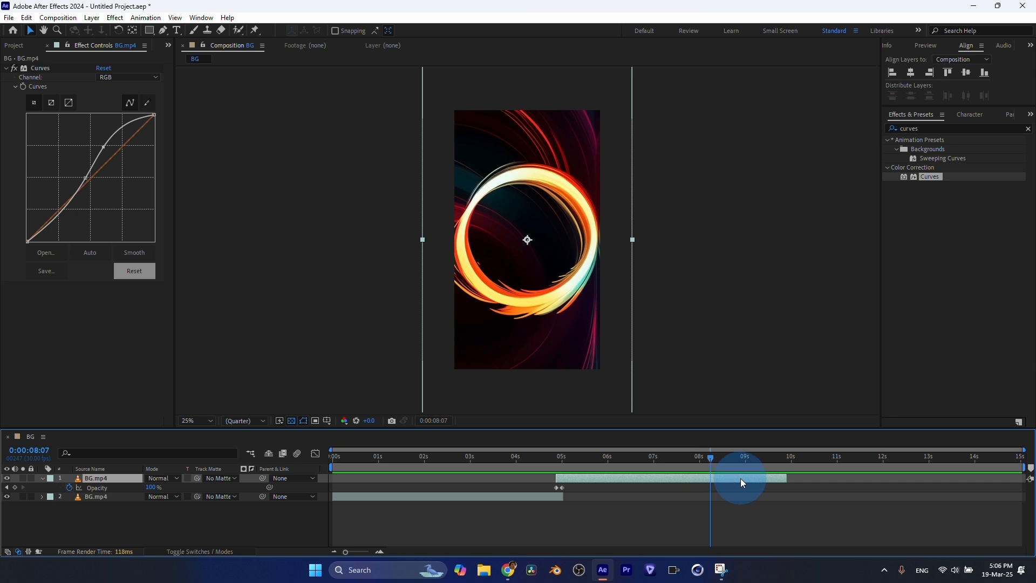
{"action": "key", "text": "ctrl+alt+t"}
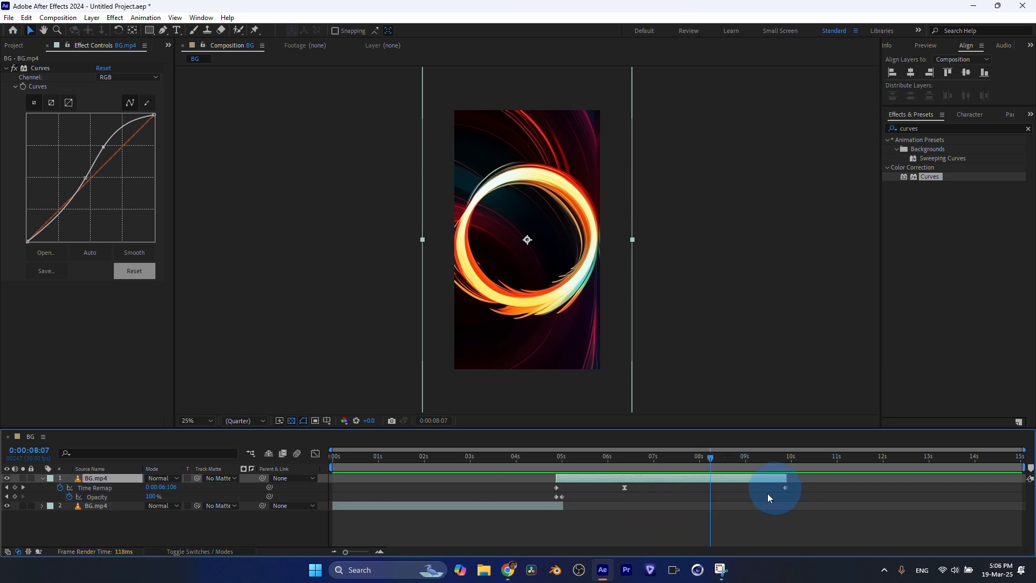
{"action": "left_click_drag", "start_coordinate": [786, 478], "coordinate": [1000, 478]}
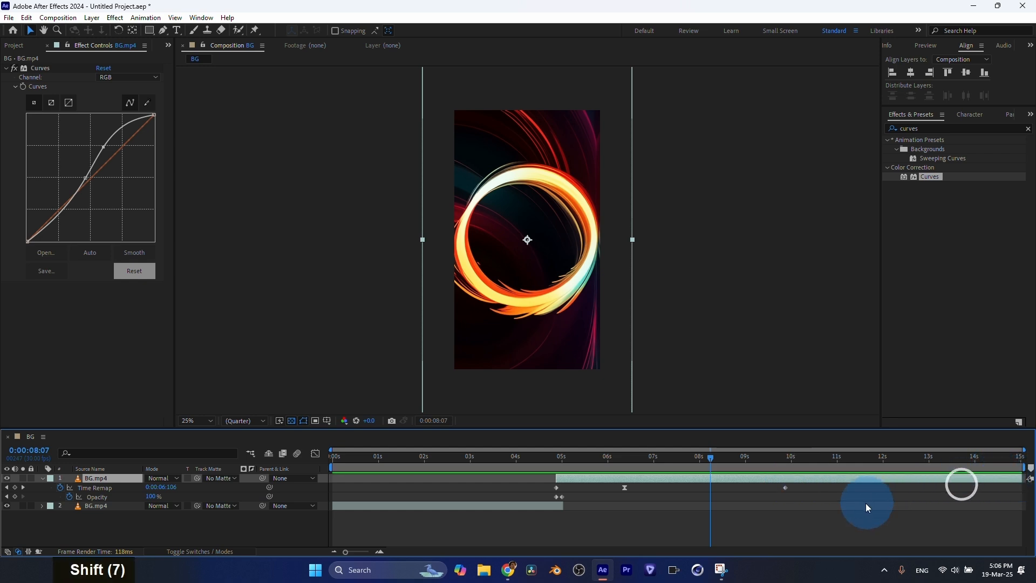
{"action": "left_click", "coordinate": [781, 488]}
{"action": "left_click_drag", "start_coordinate": [765, 483], "coordinate": [1014, 493]}
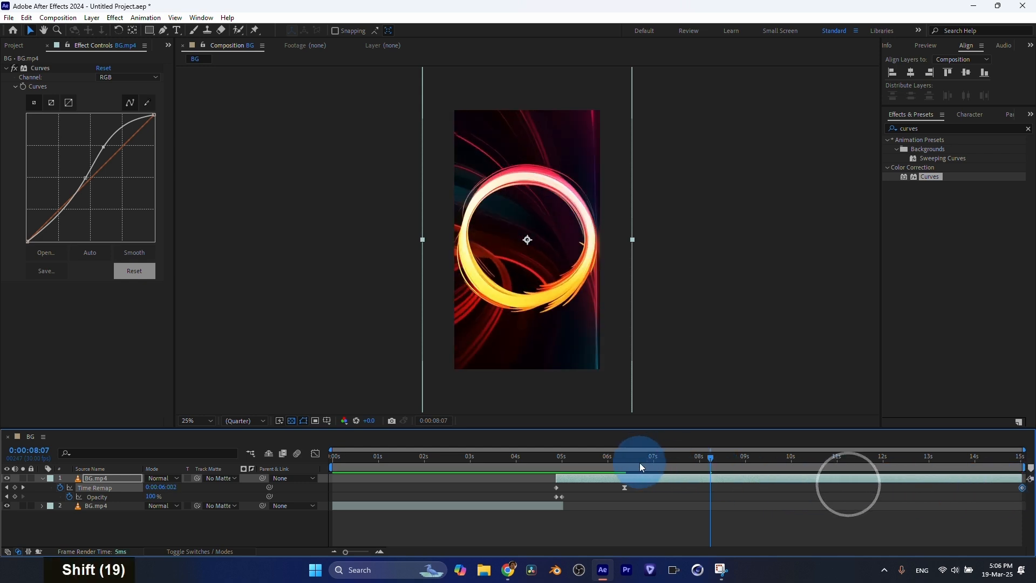
Step: Set the duplicated layer's last Time Remap keyframe at 0:00:15:00 to about 0:00:12:048 so the footage keeps moving until the end
{"action": "left_click_drag", "start_coordinate": [641, 468], "coordinate": [885, 457]}
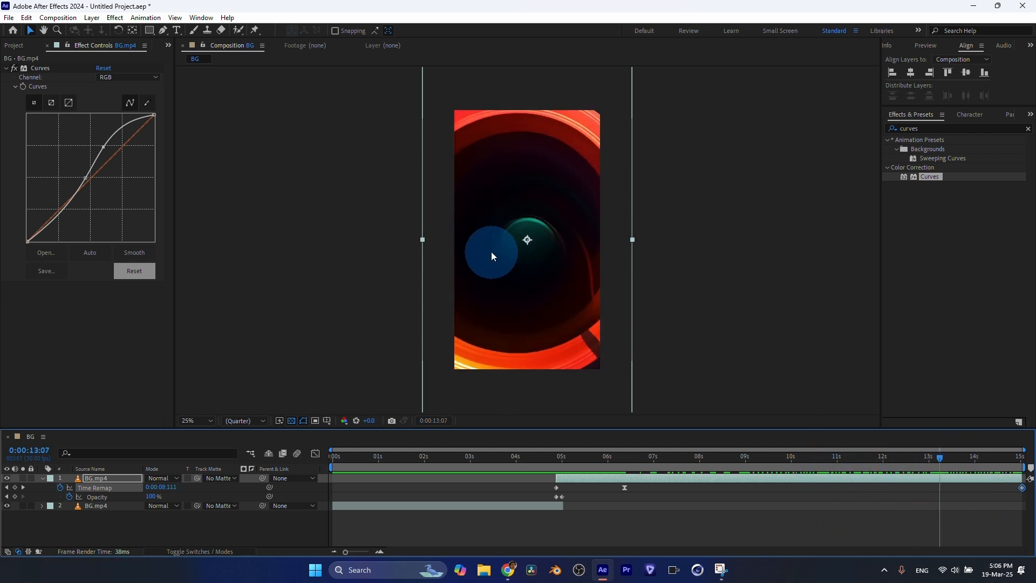
{"action": "left_click_drag", "start_coordinate": [949, 473], "coordinate": [1015, 479]}
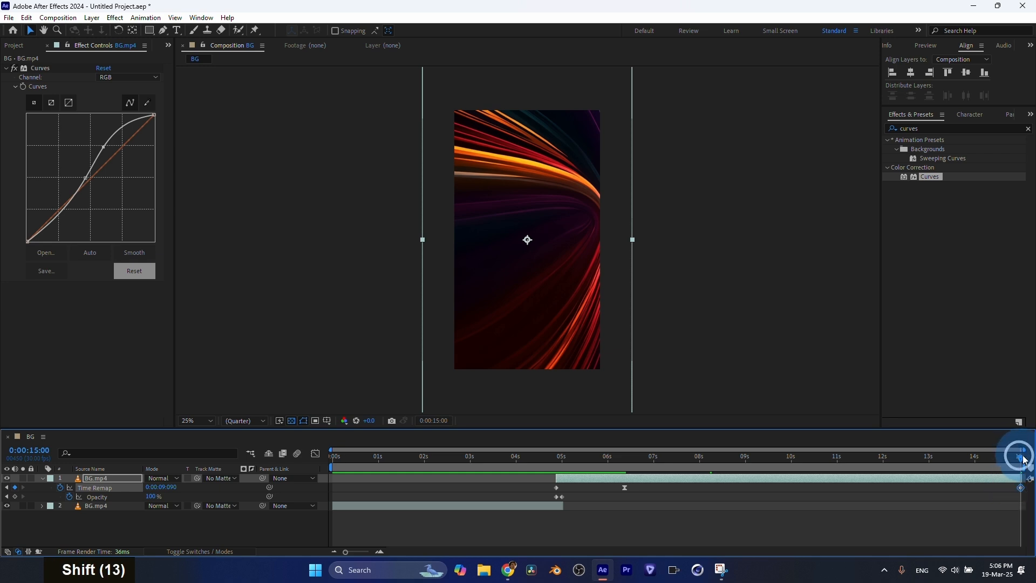
{"action": "left_click", "coordinate": [161, 488]}
{"action": "left_click_drag", "start_coordinate": [160, 489], "coordinate": [164, 491]}
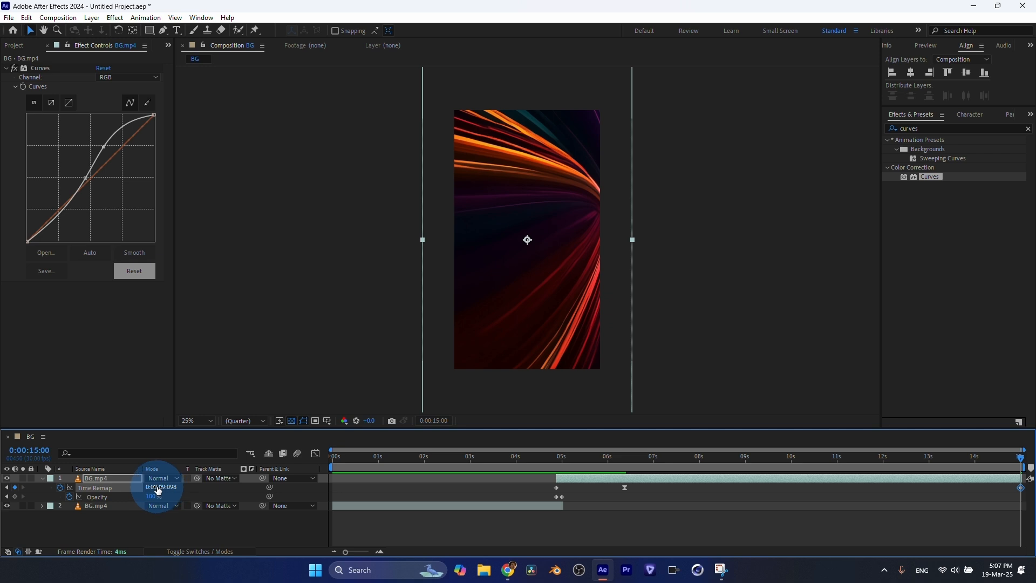
{"action": "left_click_drag", "start_coordinate": [162, 487], "coordinate": [244, 490]}
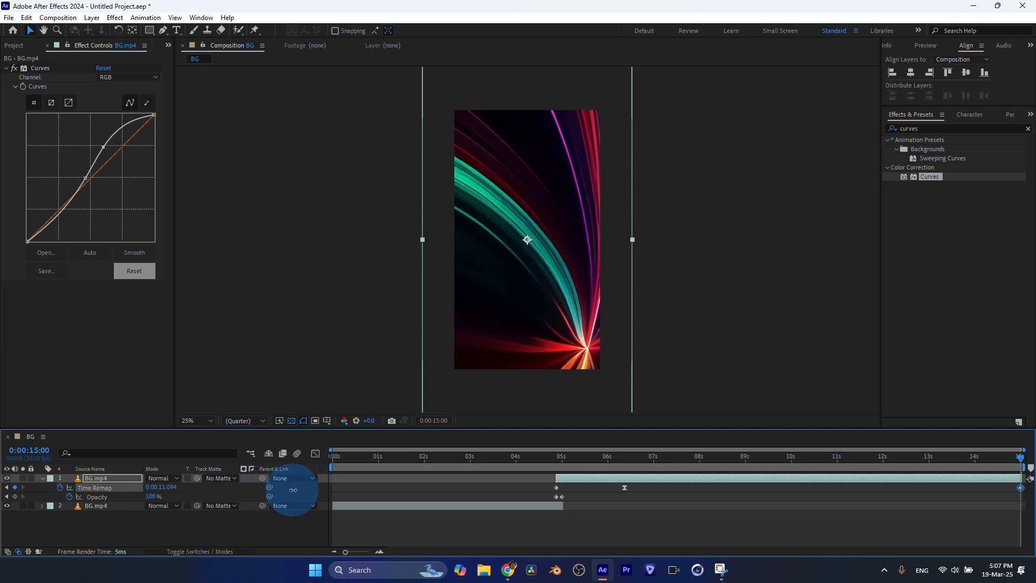
{"action": "left_click_drag", "start_coordinate": [293, 490], "coordinate": [313, 489]}
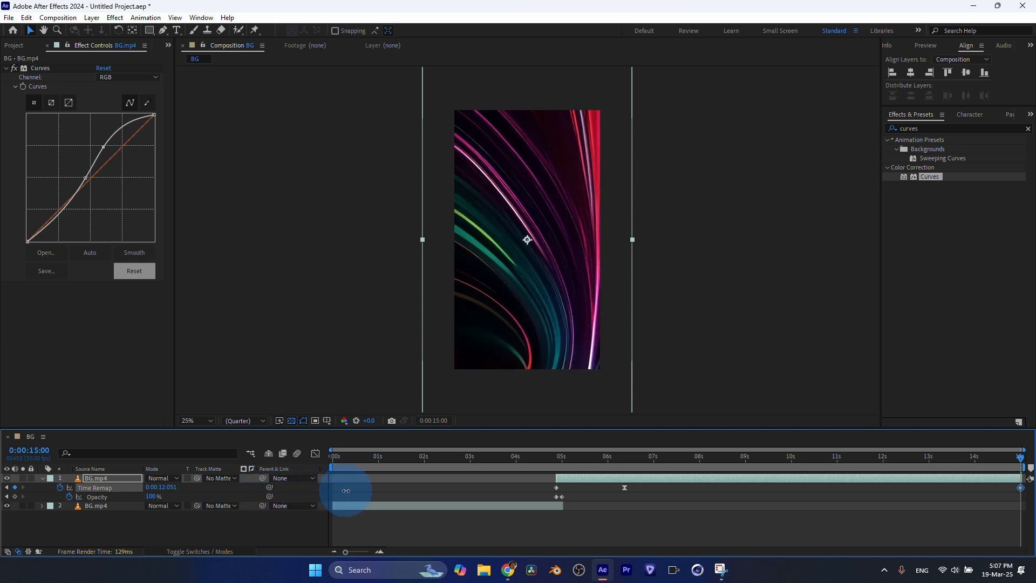
{"action": "left_click_drag", "start_coordinate": [347, 493], "coordinate": [334, 492]}
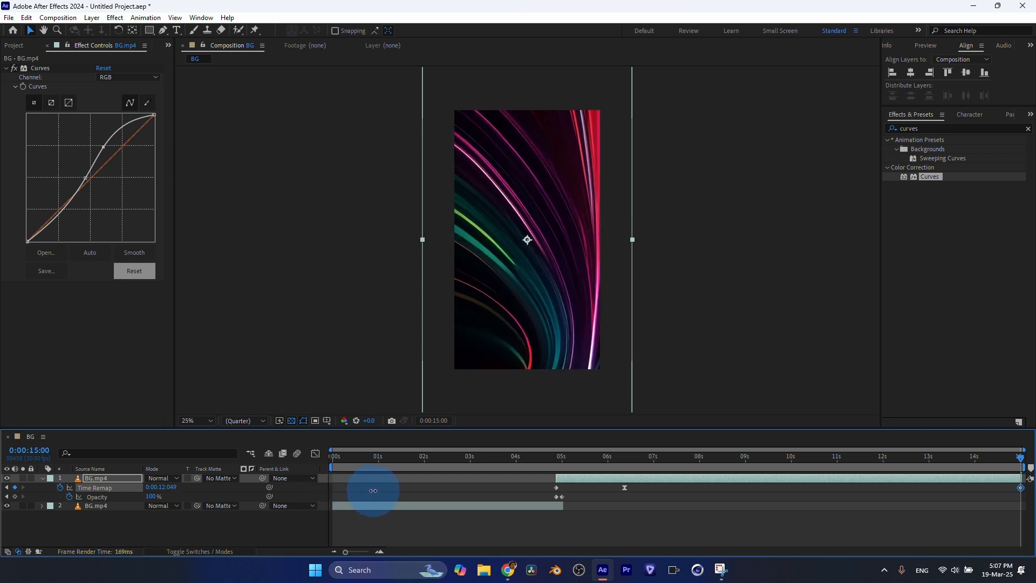
{"action": "left_click_drag", "start_coordinate": [373, 491], "coordinate": [372, 490]}
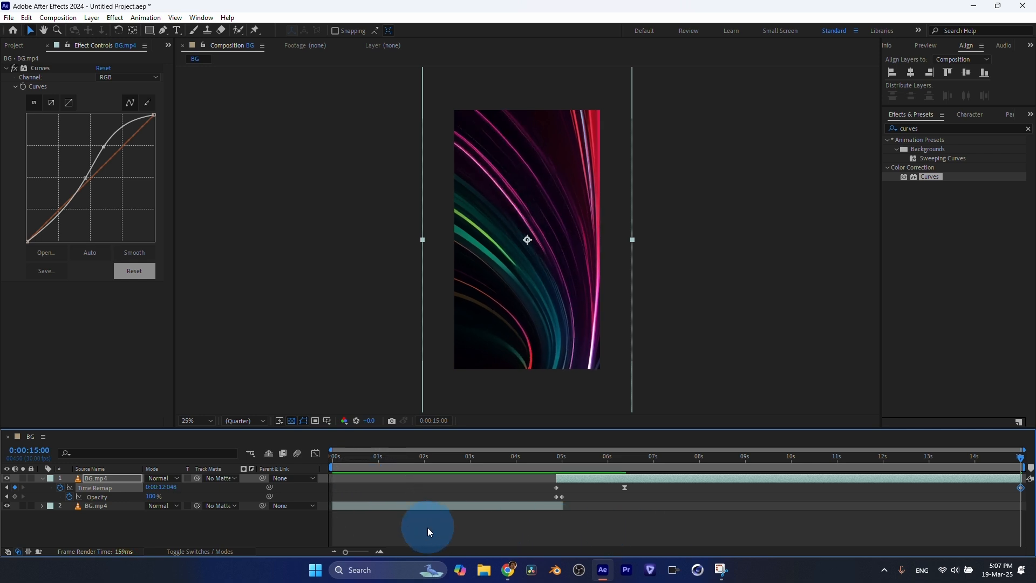
{"action": "left_click", "coordinate": [163, 488]}
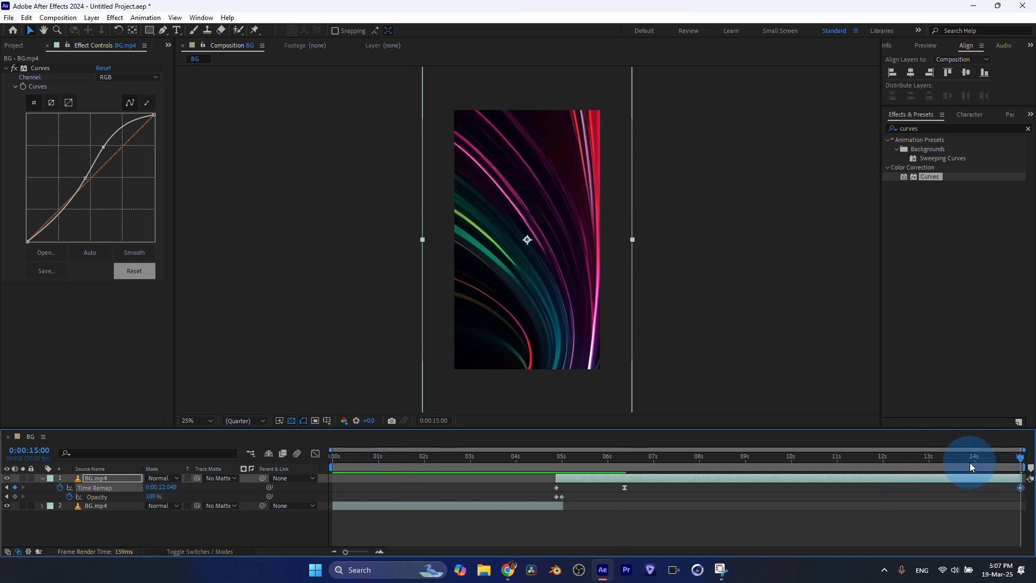
Step: Scrub the closing seconds, collapse the duplicated layer's properties and scrub back to about 0:00:03:12 to review the background
{"action": "left_click_drag", "start_coordinate": [969, 467], "coordinate": [997, 493]}
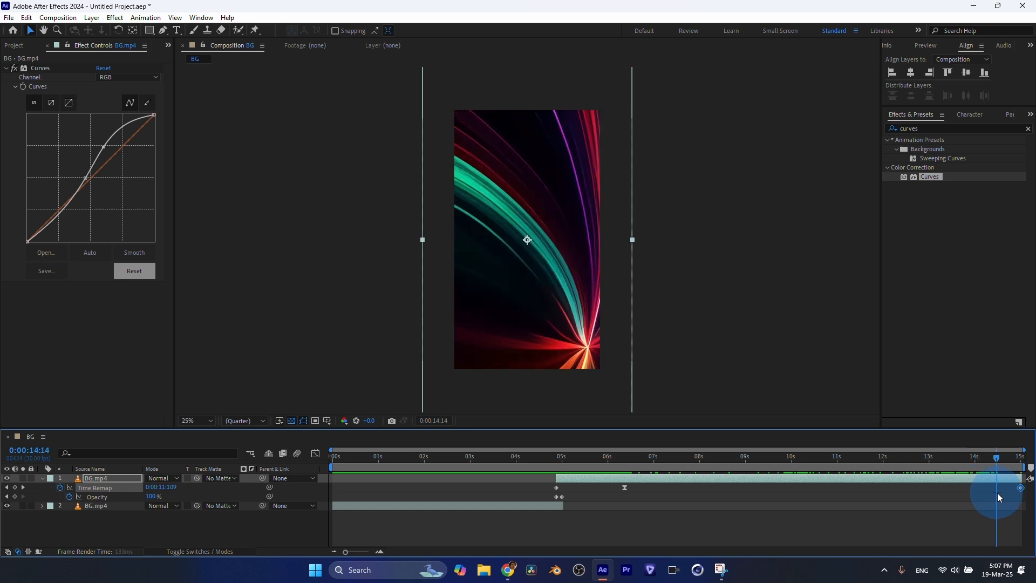
{"action": "left_click", "coordinate": [1019, 458]}
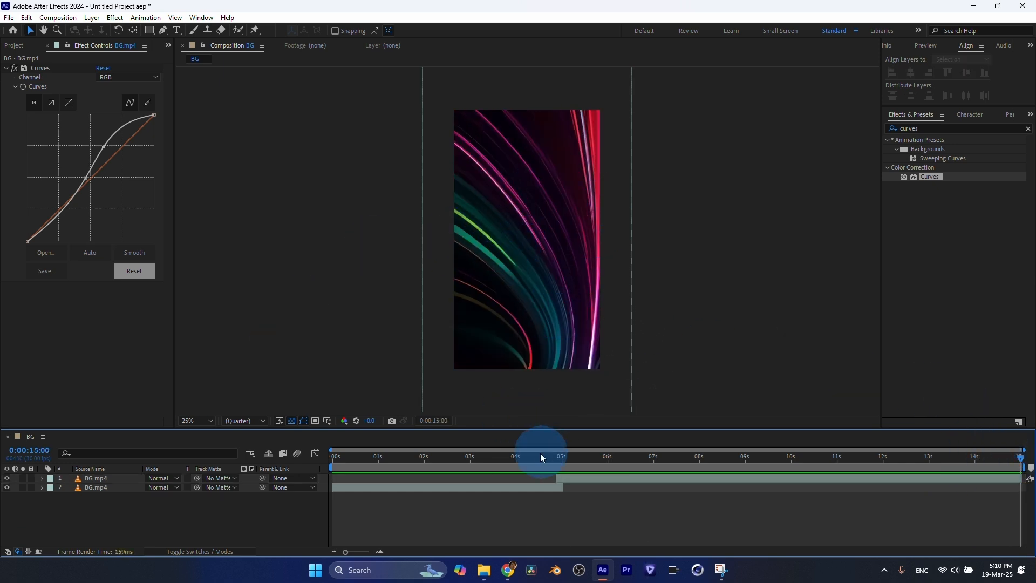
{"action": "left_click_drag", "start_coordinate": [539, 452], "coordinate": [489, 471]}
{"action": "left_click", "coordinate": [536, 479]}
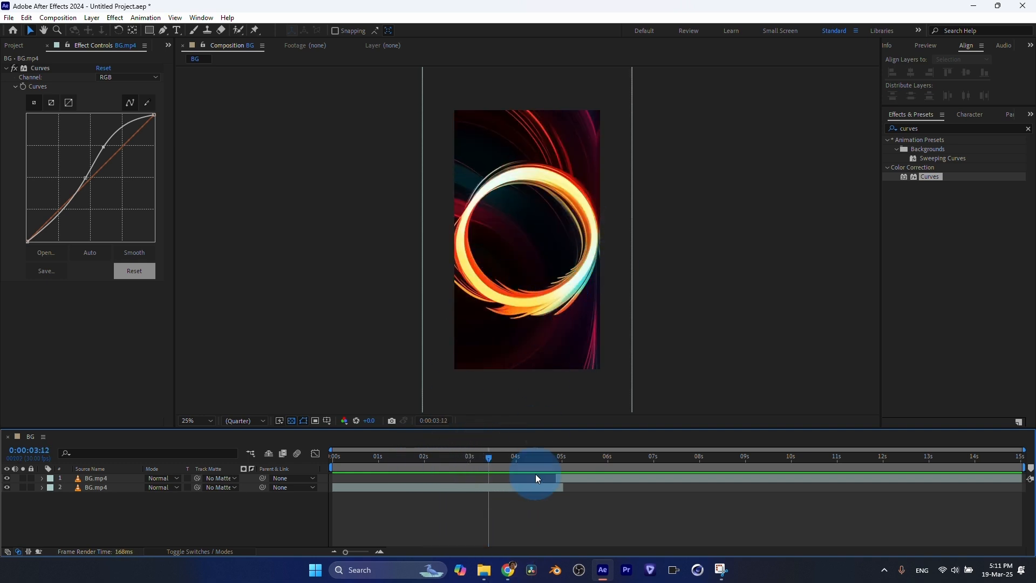
Step: Switch to File Explorer, open Links.txt from the UPLOAD folder and highlight its two background download links
{"action": "left_click", "coordinate": [483, 569]}
{"action": "left_click", "coordinate": [362, 110]}
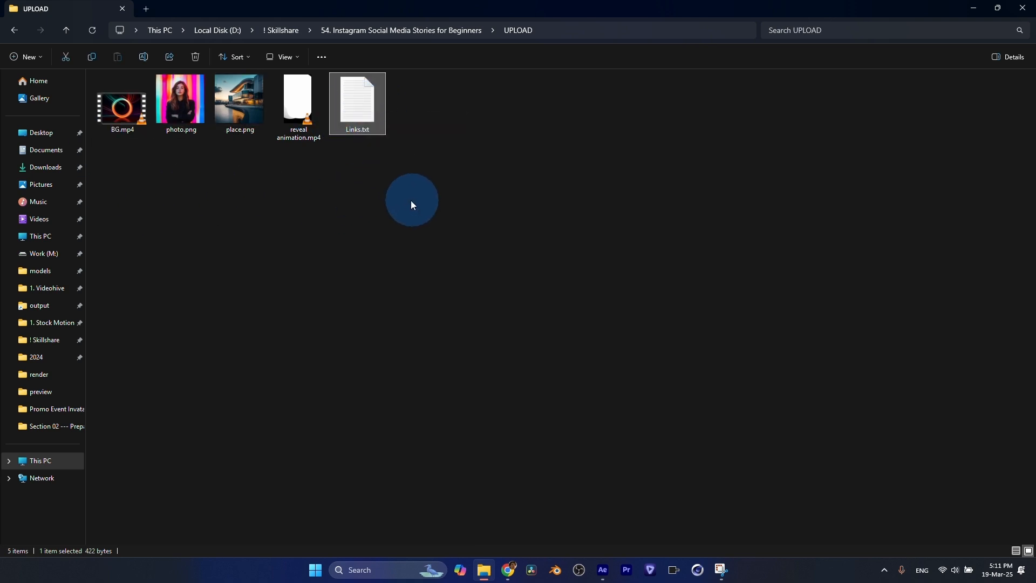
{"action": "double_click", "coordinate": [363, 118]}
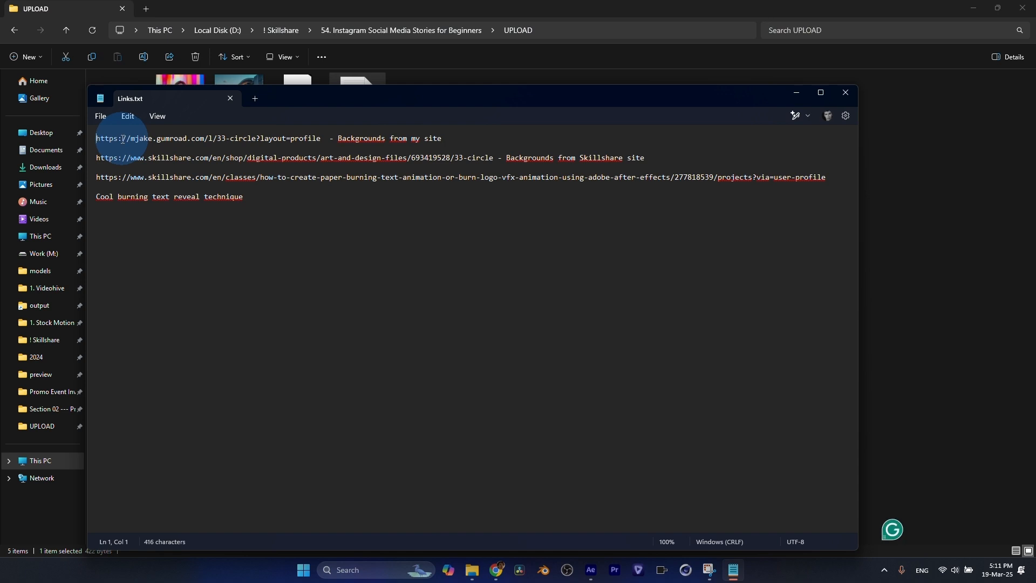
{"action": "left_click_drag", "start_coordinate": [98, 136], "coordinate": [294, 134]}
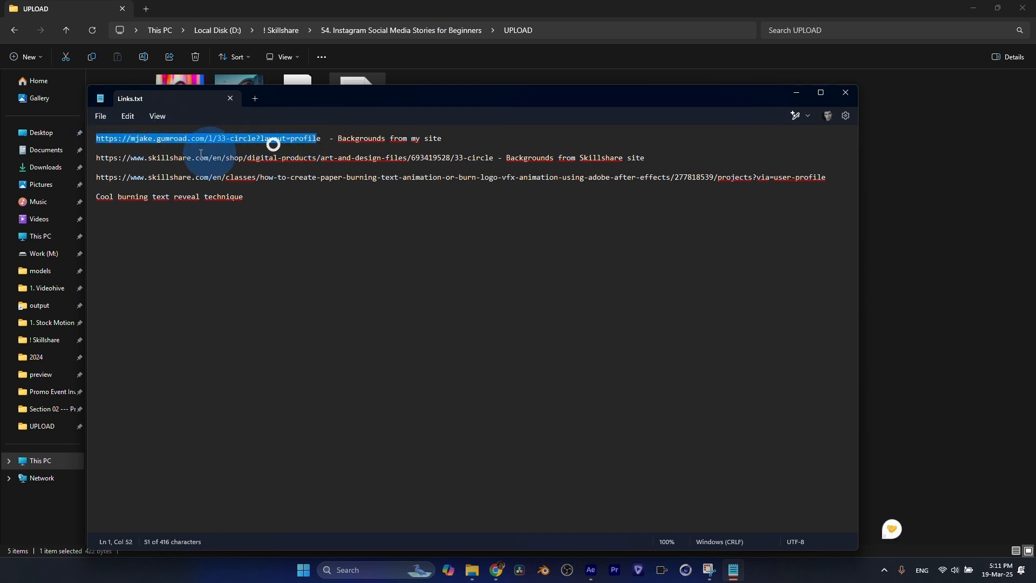
{"action": "left_click_drag", "start_coordinate": [98, 160], "coordinate": [494, 155]}
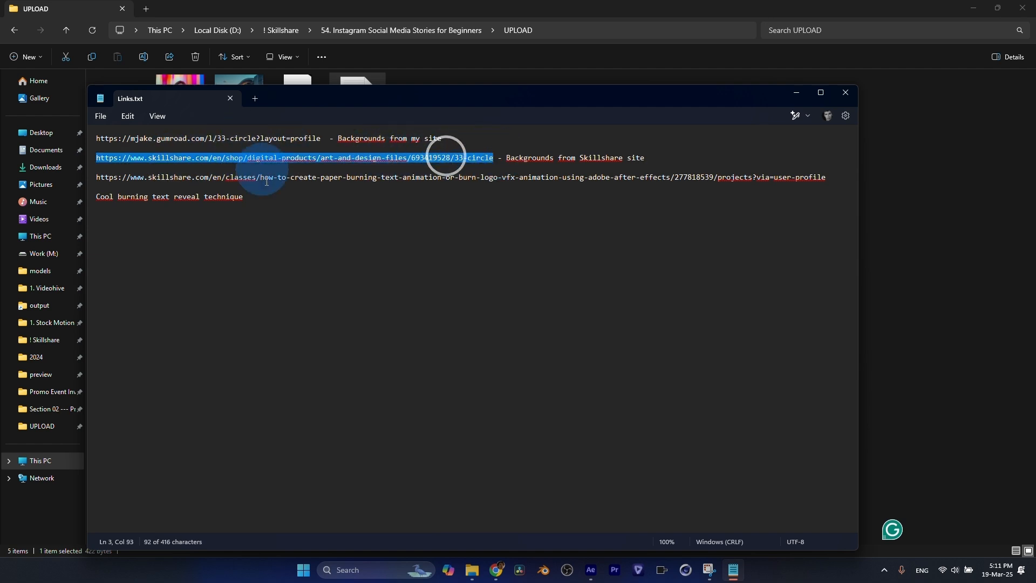
Step: Switch to Chrome and examine the 33 Circle Motion Graphics Morphing Backgrounds page on Gumroad, reading its features and playing the preview video
{"action": "left_click", "coordinate": [495, 570]}
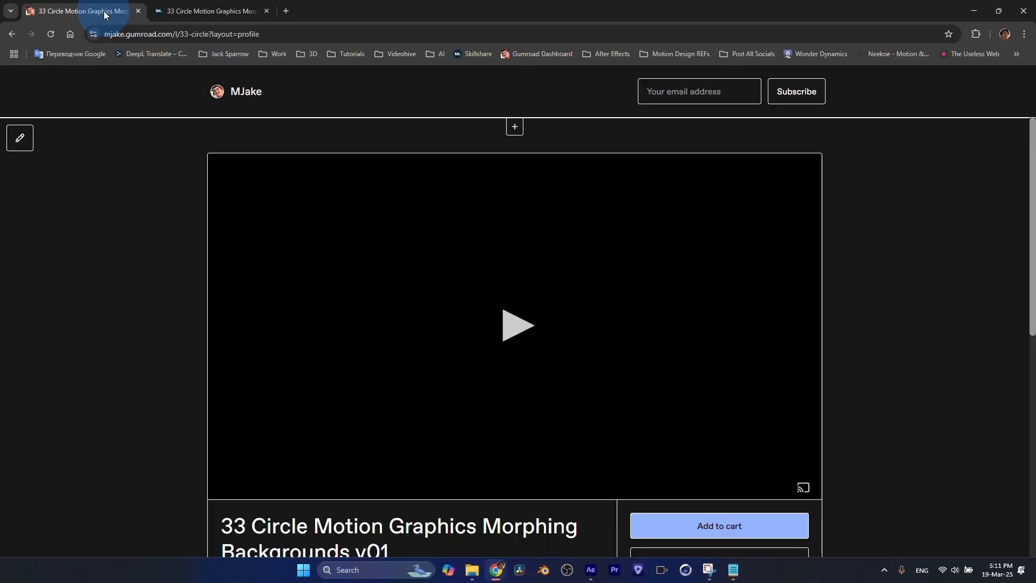
{"action": "scroll", "coordinate": [159, 291], "scroll_direction": "down", "scroll_amount": 6}
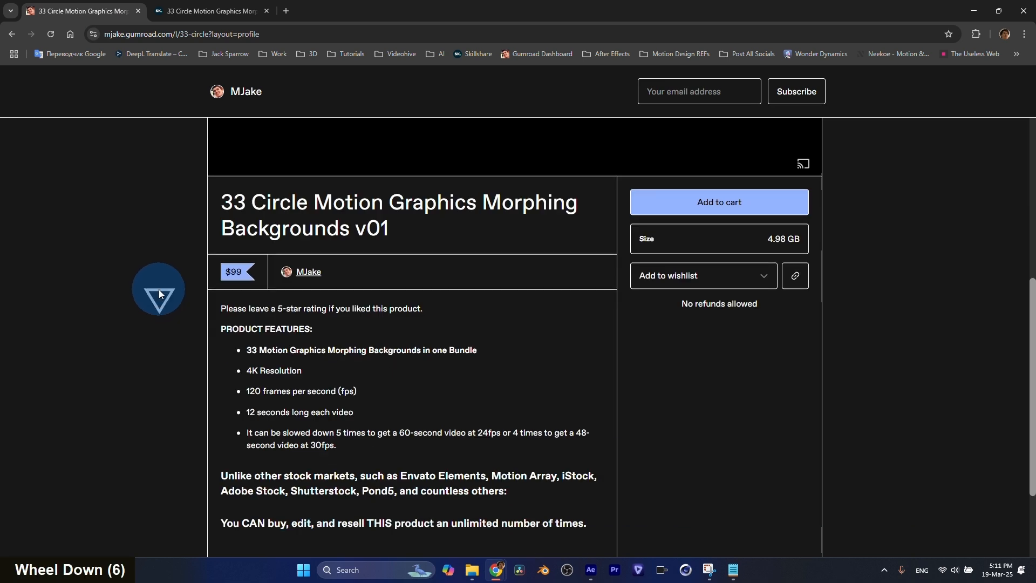
{"action": "scroll", "coordinate": [160, 289], "scroll_direction": "up", "scroll_amount": 9}
{"action": "left_click", "coordinate": [472, 308]}
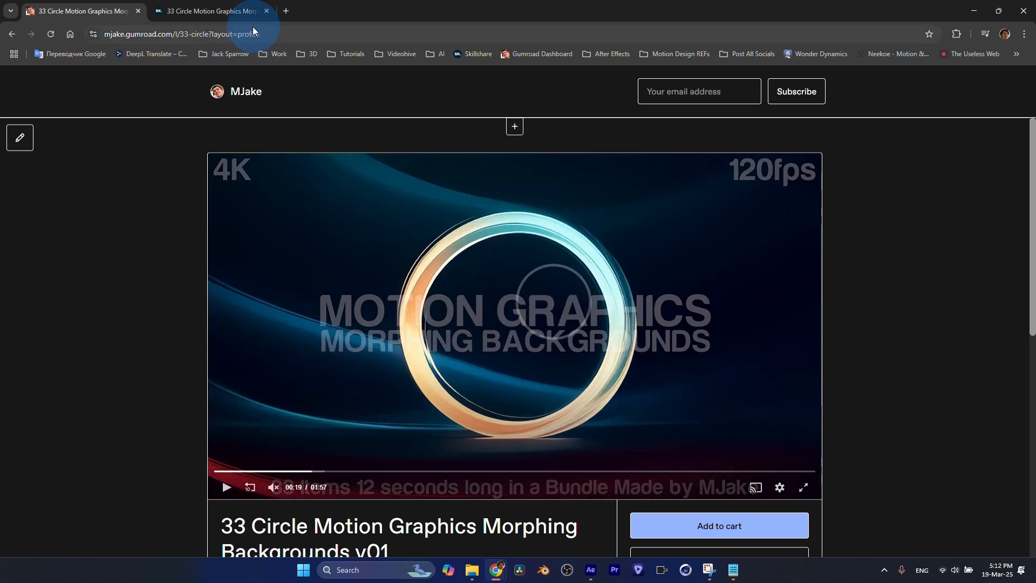
Step: Open the Skillshare page for the 33 Circle Motion Graphics Morphing Backgrounds and examine its preview video, price and download file
{"action": "left_click", "coordinate": [241, 11]}
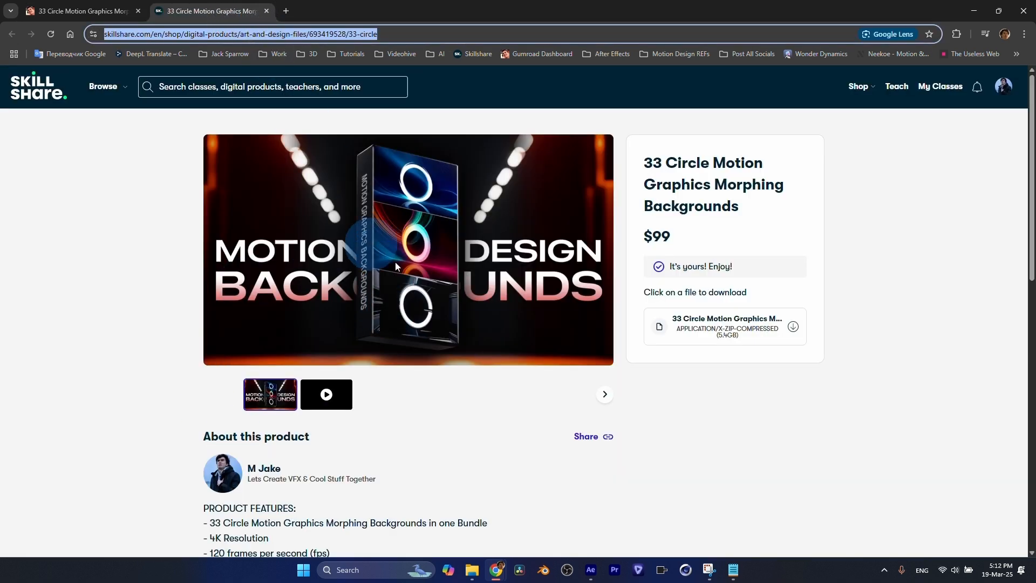
{"action": "left_click", "coordinate": [317, 379]}
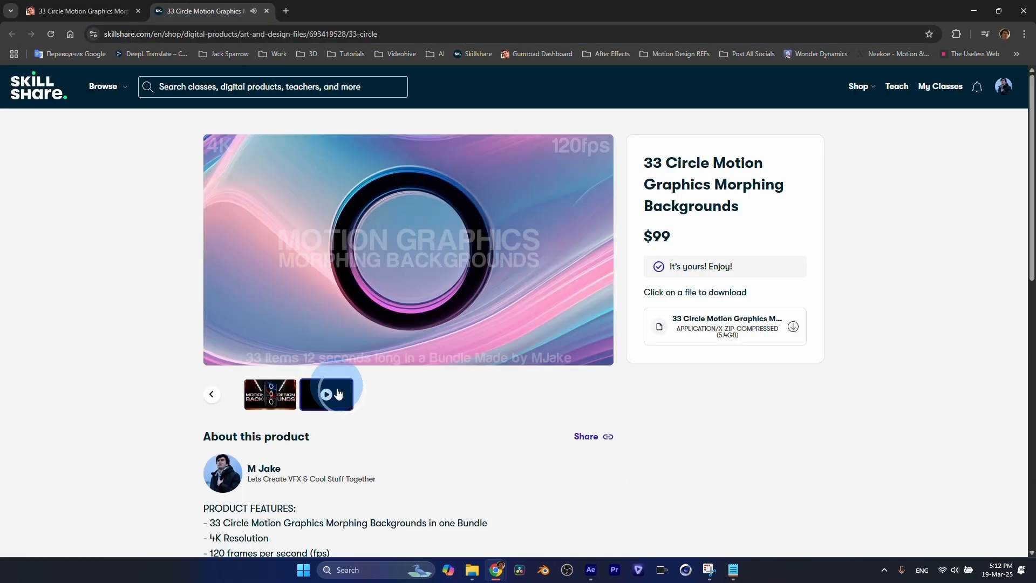
{"action": "left_click", "coordinate": [430, 247]}
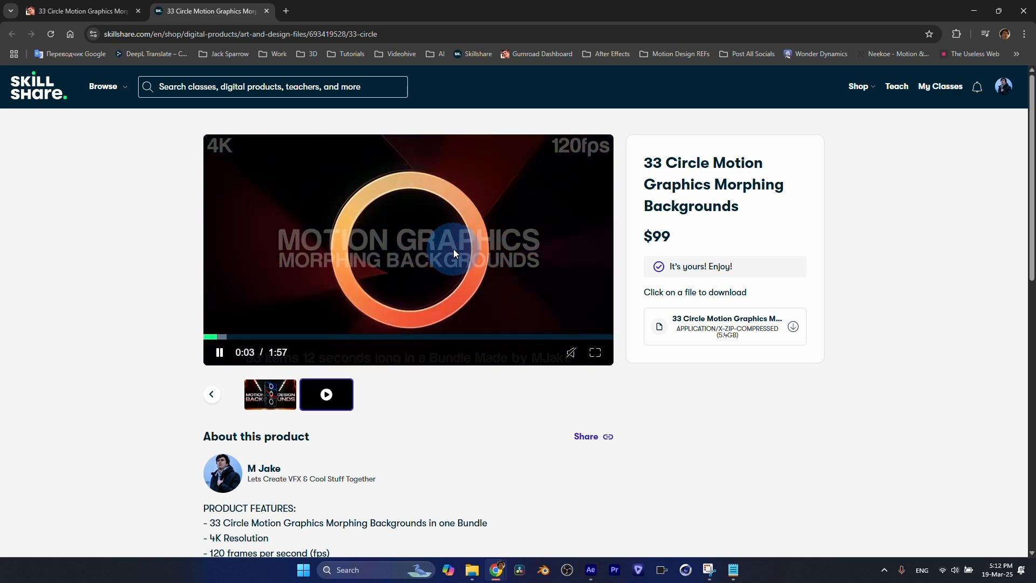
{"action": "left_click_drag", "start_coordinate": [670, 237], "coordinate": [648, 237]}
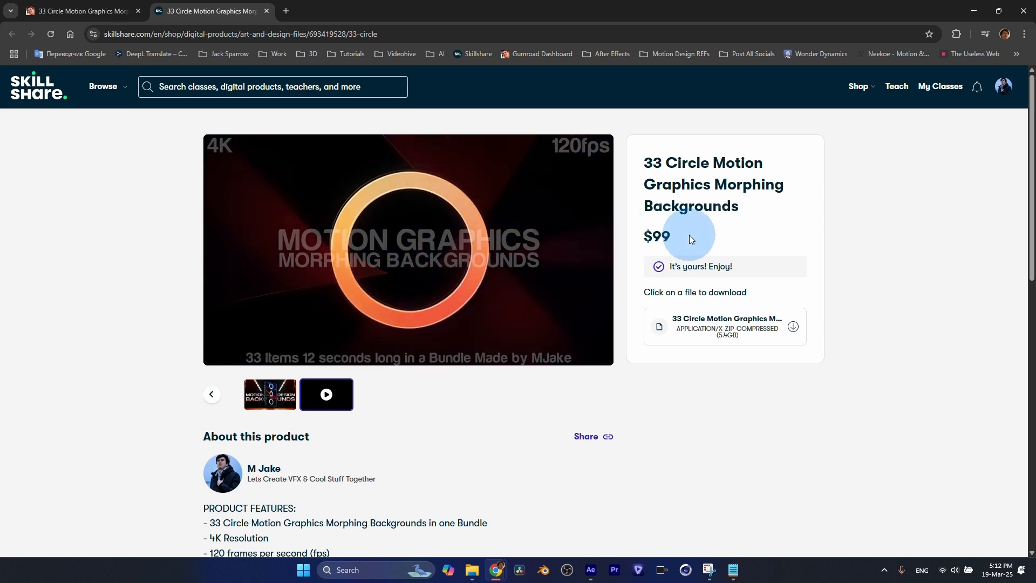
{"action": "scroll", "coordinate": [689, 236], "scroll_direction": "down", "scroll_amount": 1}
{"action": "scroll", "coordinate": [690, 236], "scroll_direction": "up", "scroll_amount": 3}
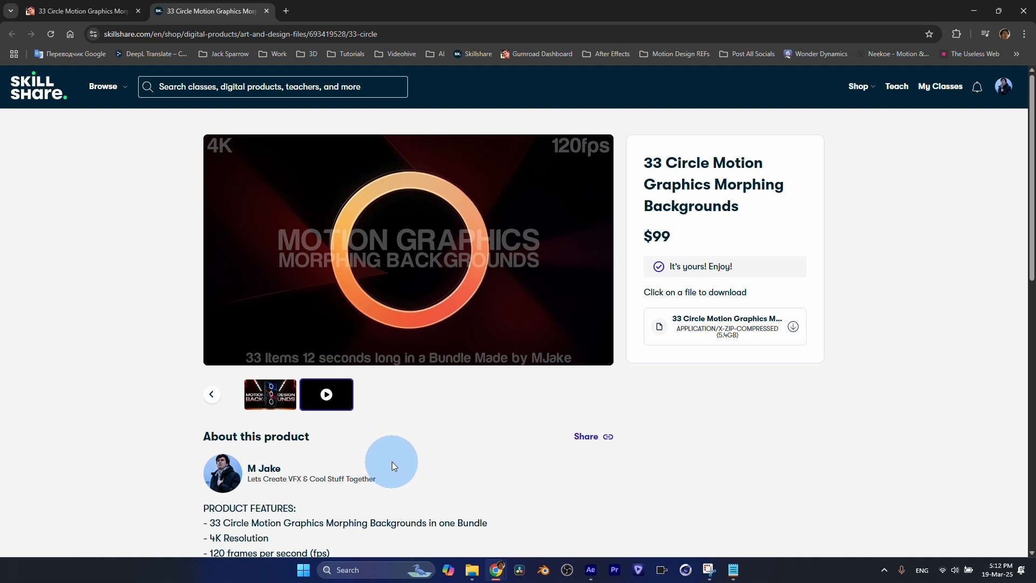
{"action": "mouse_move", "coordinate": [468, 266]}
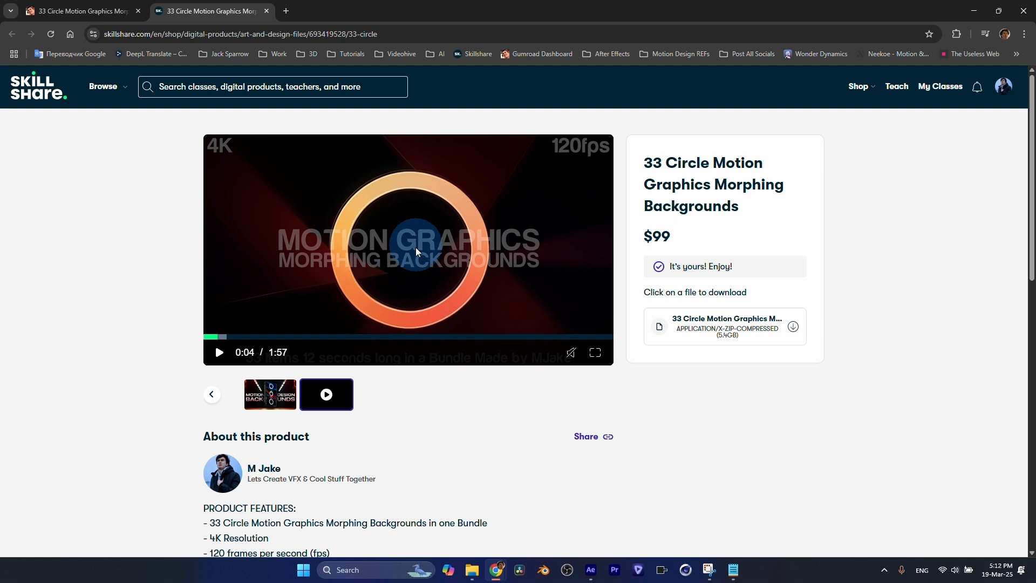
Step: Return to the Gumroad product page, play part of the preview video and examine the product features, resale terms and price
{"action": "key", "text": "ctrl+Tab"}
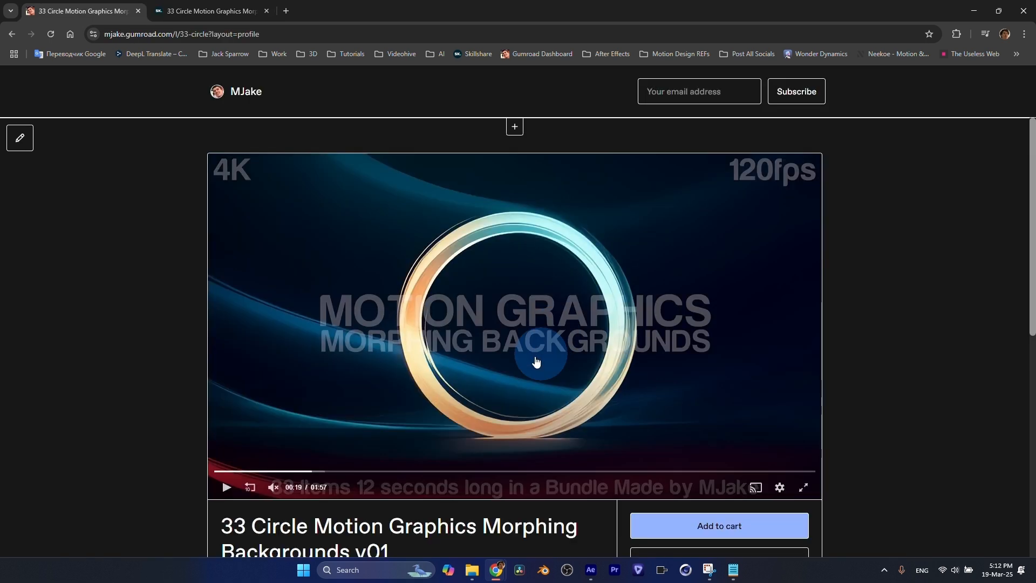
{"action": "left_click", "coordinate": [534, 311]}
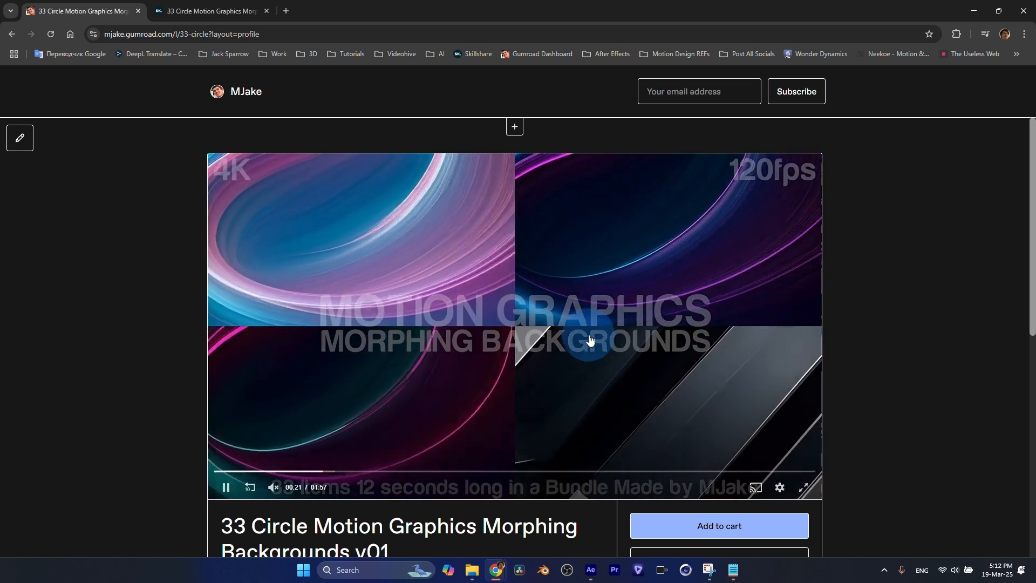
{"action": "left_click", "coordinate": [619, 303]}
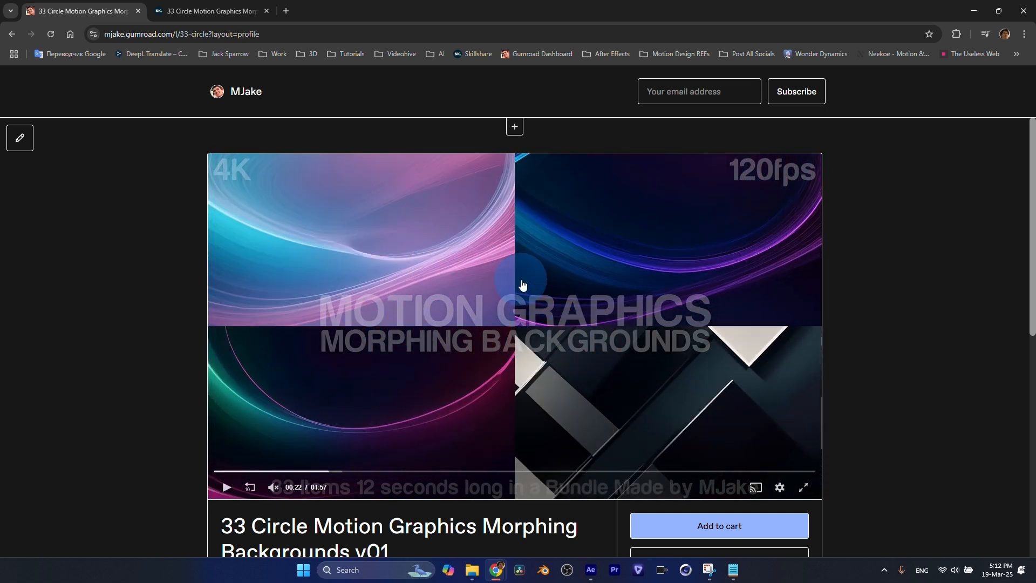
{"action": "scroll", "coordinate": [575, 263], "scroll_direction": "down", "scroll_amount": 2}
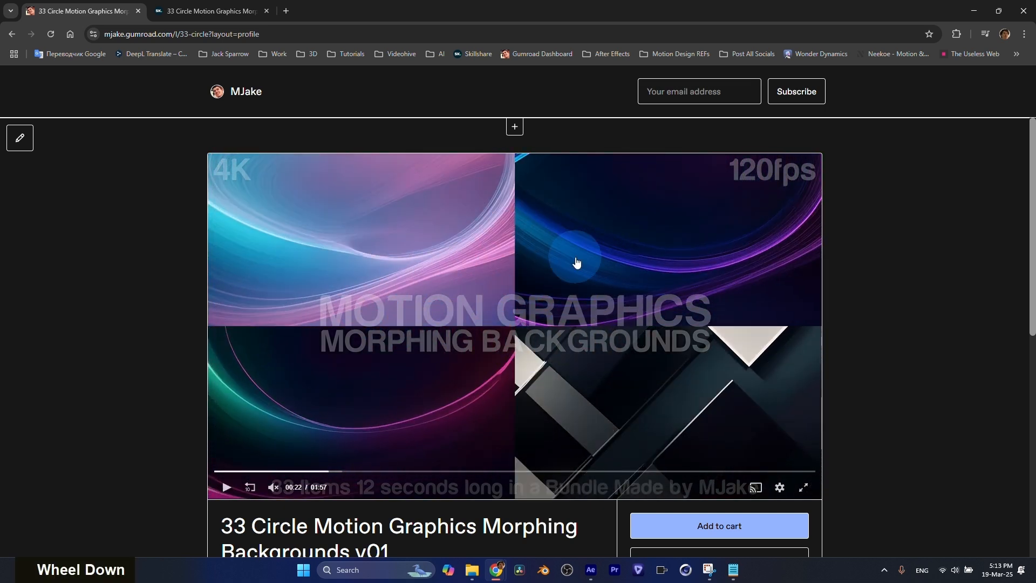
{"action": "scroll", "coordinate": [545, 251], "scroll_direction": "down", "scroll_amount": 2}
{"action": "scroll", "coordinate": [406, 328], "scroll_direction": "up", "scroll_amount": 4}
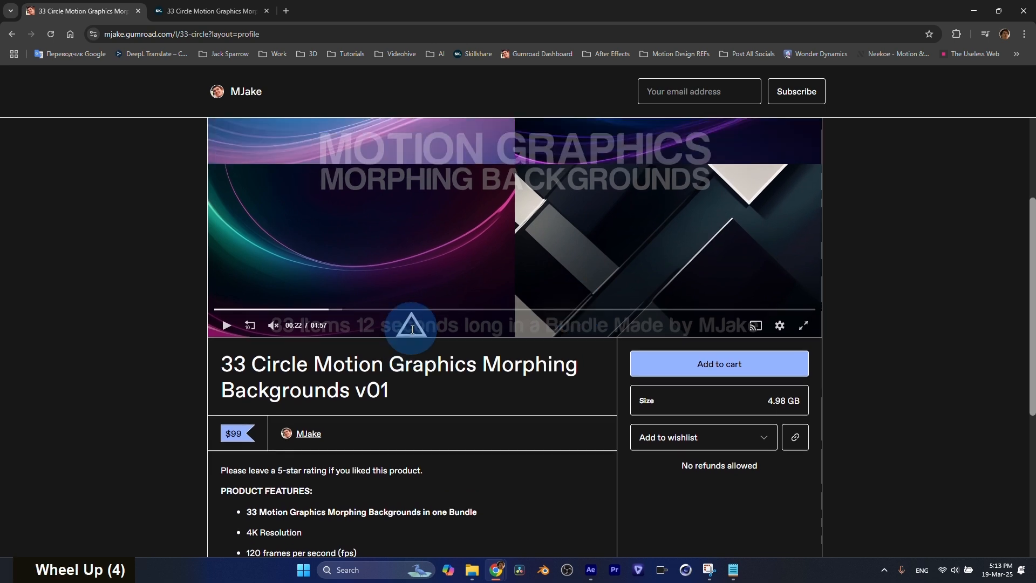
{"action": "scroll", "coordinate": [413, 329], "scroll_direction": "down", "scroll_amount": 3}
{"action": "scroll", "coordinate": [415, 334], "scroll_direction": "down", "scroll_amount": 2}
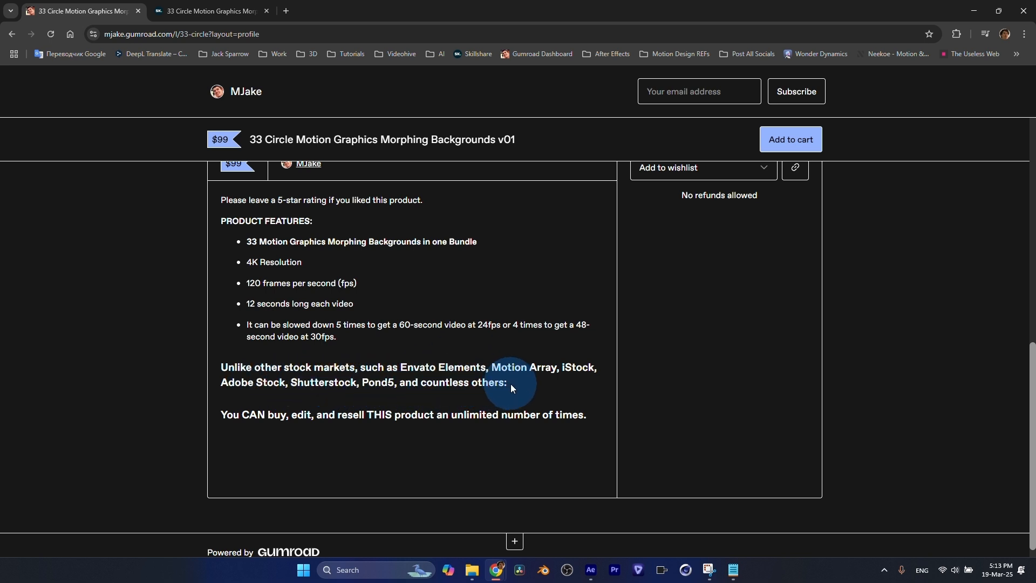
{"action": "scroll", "coordinate": [488, 363], "scroll_direction": "up", "scroll_amount": 5}
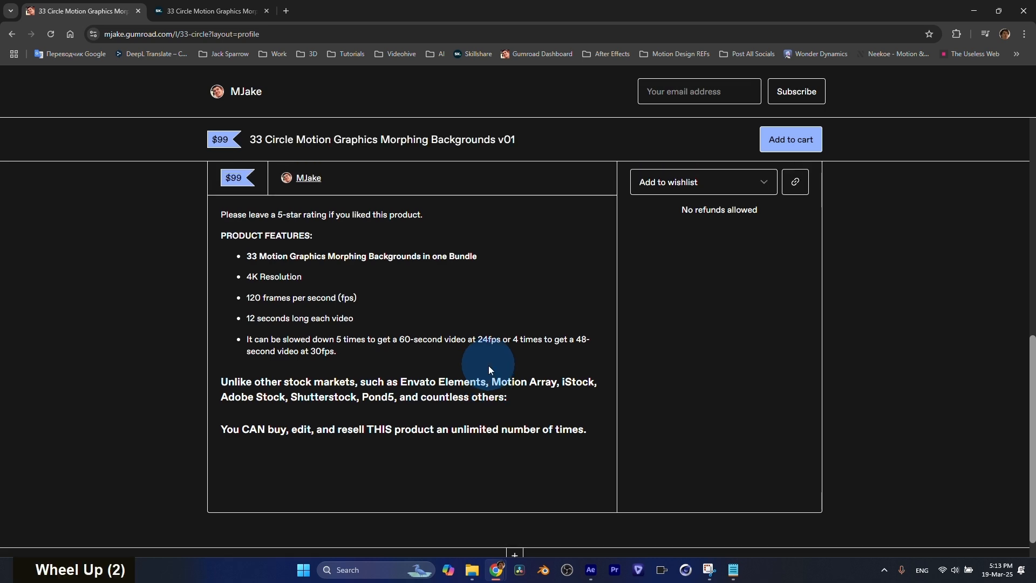
{"action": "scroll", "coordinate": [421, 392], "scroll_direction": "up", "scroll_amount": 2}
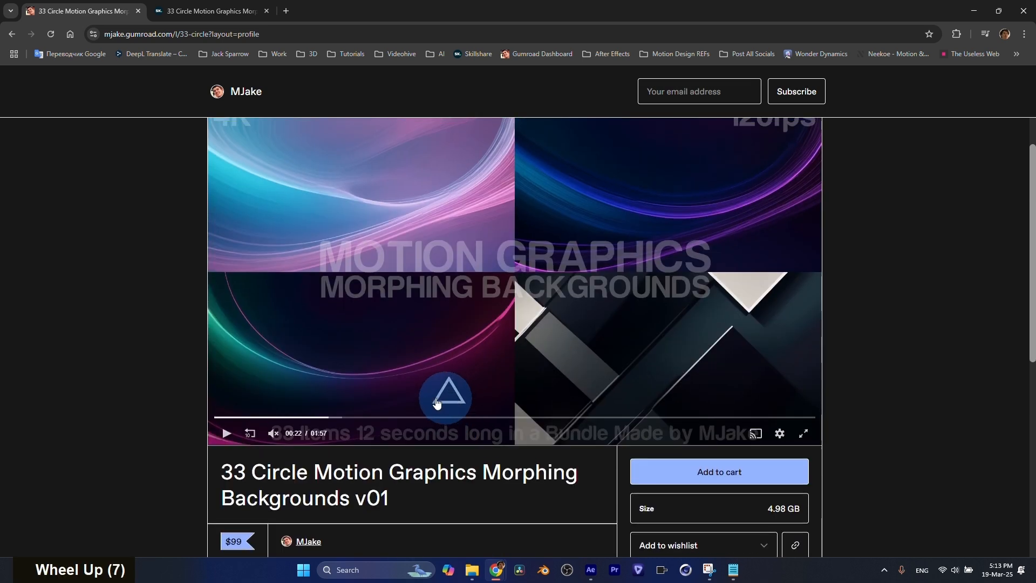
{"action": "scroll", "coordinate": [486, 335], "scroll_direction": "up", "scroll_amount": 2}
{"action": "scroll", "coordinate": [324, 254], "scroll_direction": "down", "scroll_amount": 3}
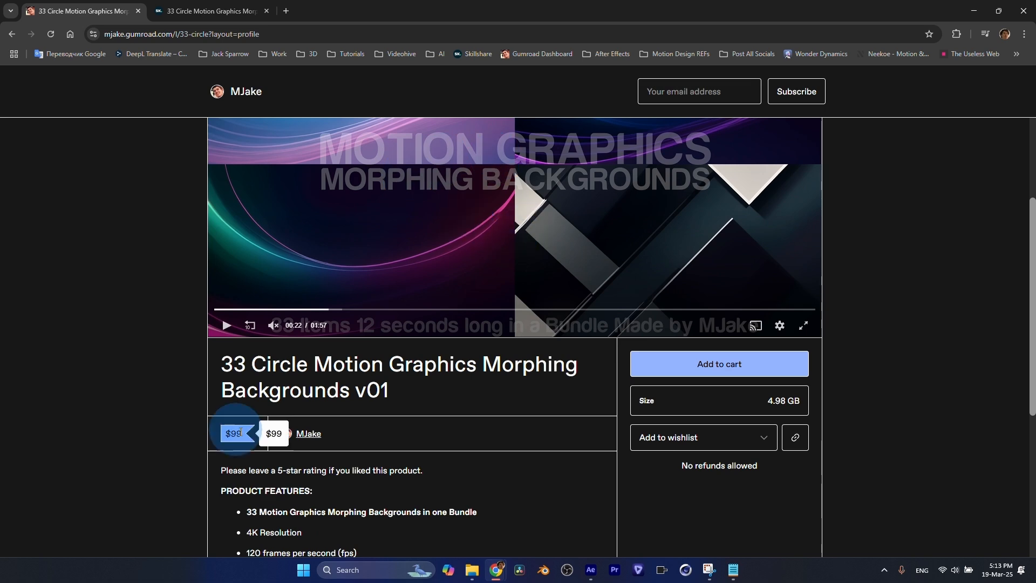
Step: Return to the Skillshare product page and highlight the statement about buying, editing and reselling the product
{"action": "key", "text": "ctrl+Tab"}
{"action": "scroll", "coordinate": [405, 266], "scroll_direction": "down", "scroll_amount": 6}
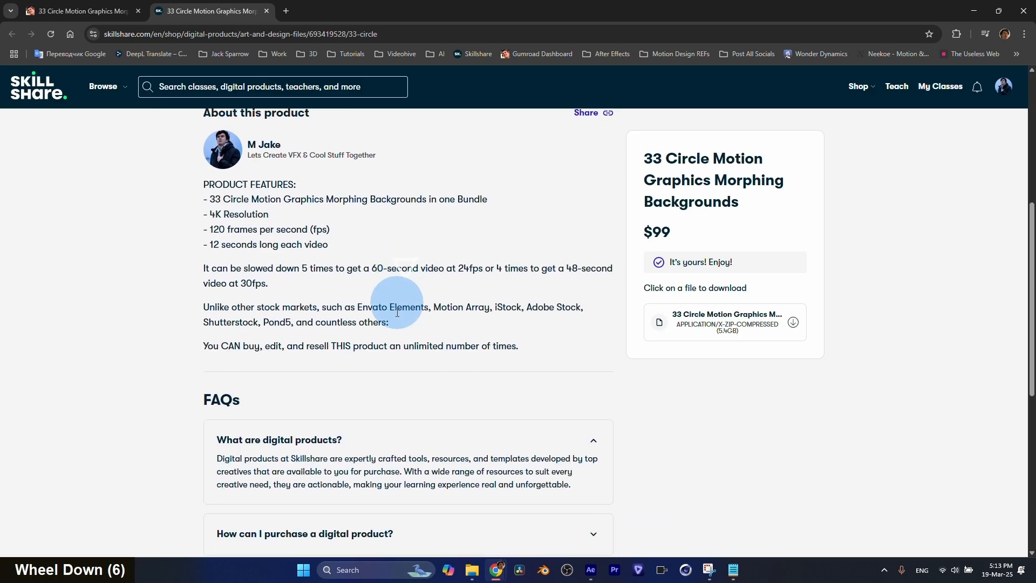
{"action": "left_click_drag", "start_coordinate": [333, 351], "coordinate": [516, 346]}
{"action": "left_click", "coordinate": [458, 340]}
{"action": "scroll", "coordinate": [448, 332], "scroll_direction": "up", "scroll_amount": 7}
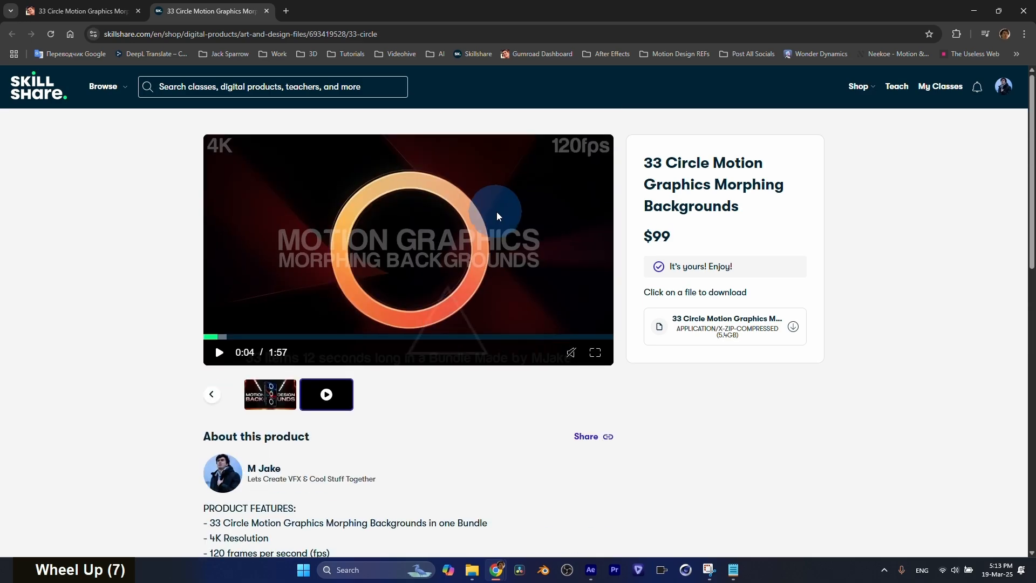
Step: Switch to File Explorer to view the background clips in the Gumroad folder, and return to After Effects to scrub BG to about 0:00:02:10
{"action": "left_click", "coordinate": [472, 569]}
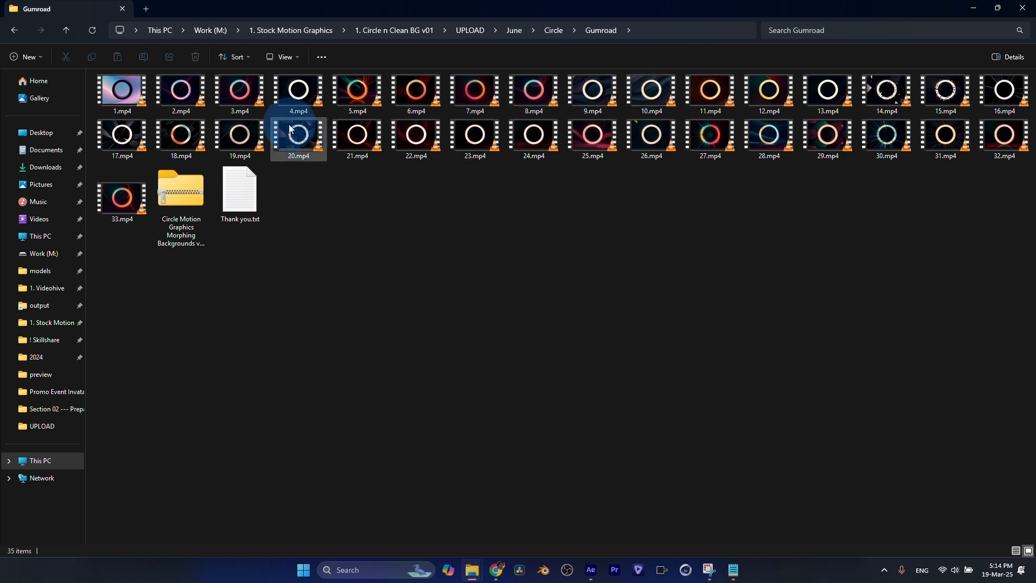
{"action": "left_click", "coordinate": [664, 104]}
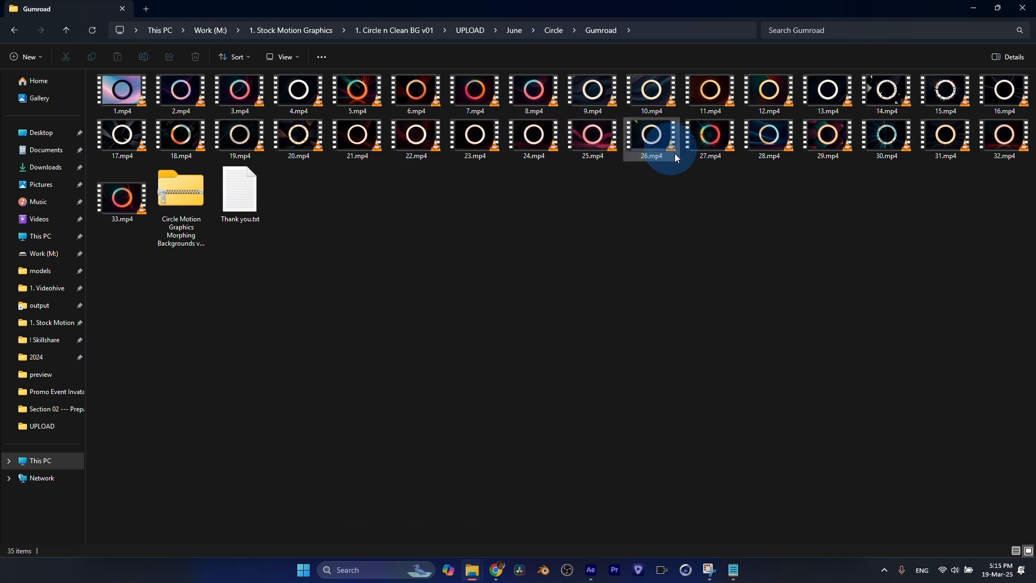
{"action": "mouse_move", "coordinate": [517, 471]}
{"action": "left_mouse_down"}
{"action": "mouse_move", "coordinate": [540, 470]}
{"action": "mouse_move", "coordinate": [487, 477]}
{"action": "mouse_move", "coordinate": [506, 476]}
{"action": "left_mouse_up"}
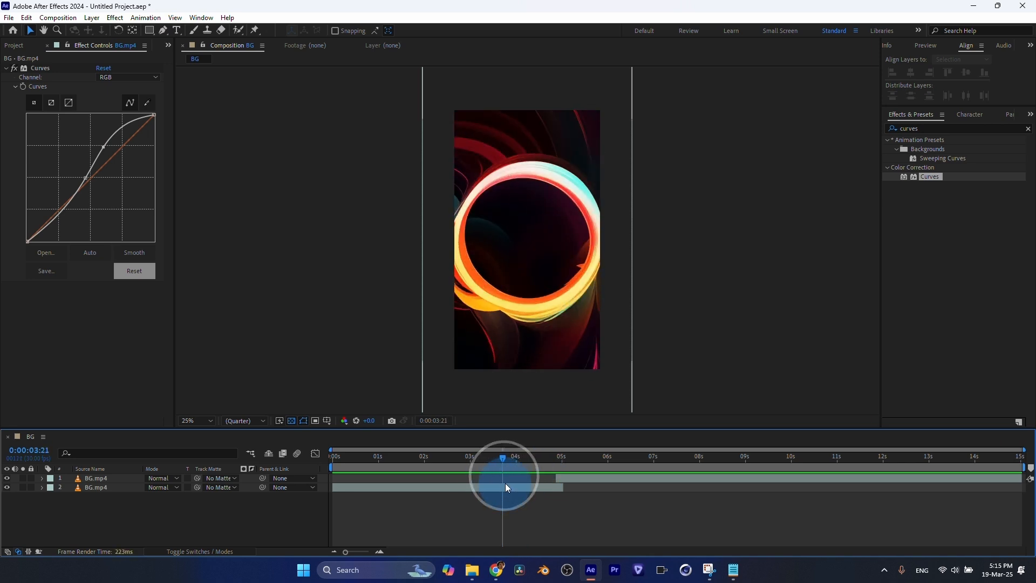
{"action": "left_click_drag", "start_coordinate": [391, 466], "coordinate": [439, 458]}
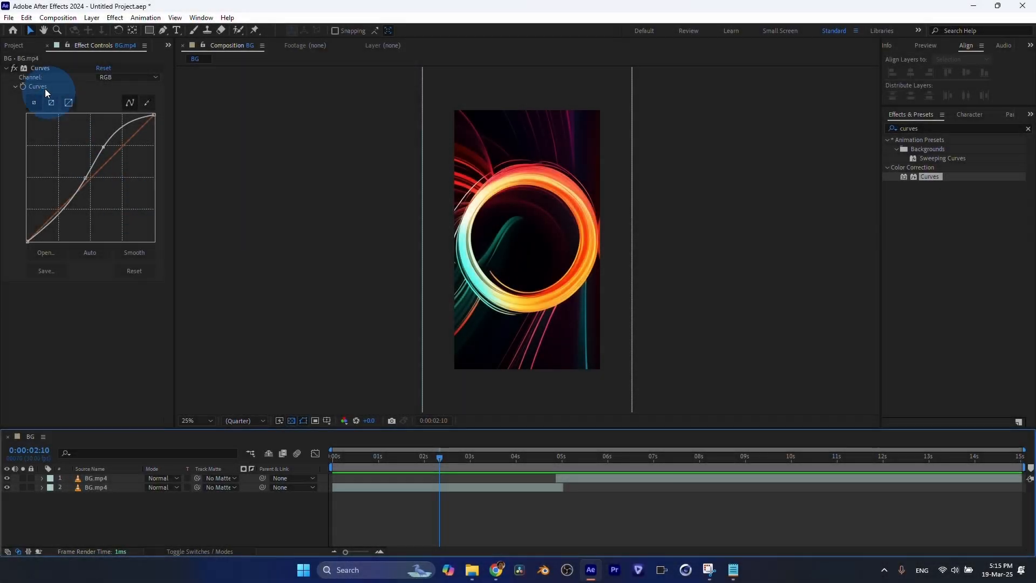
Step: Create a new composition named Photo Placeholder with a height of 1080 px, making it 1080 x 1080 px
{"action": "left_click", "coordinate": [14, 45]}
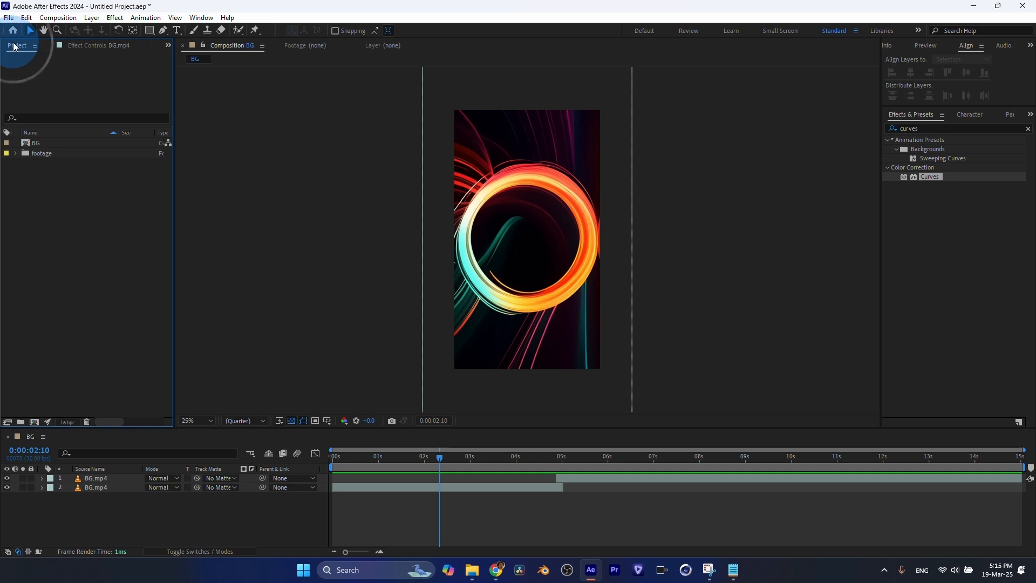
{"action": "left_click", "coordinate": [34, 421]}
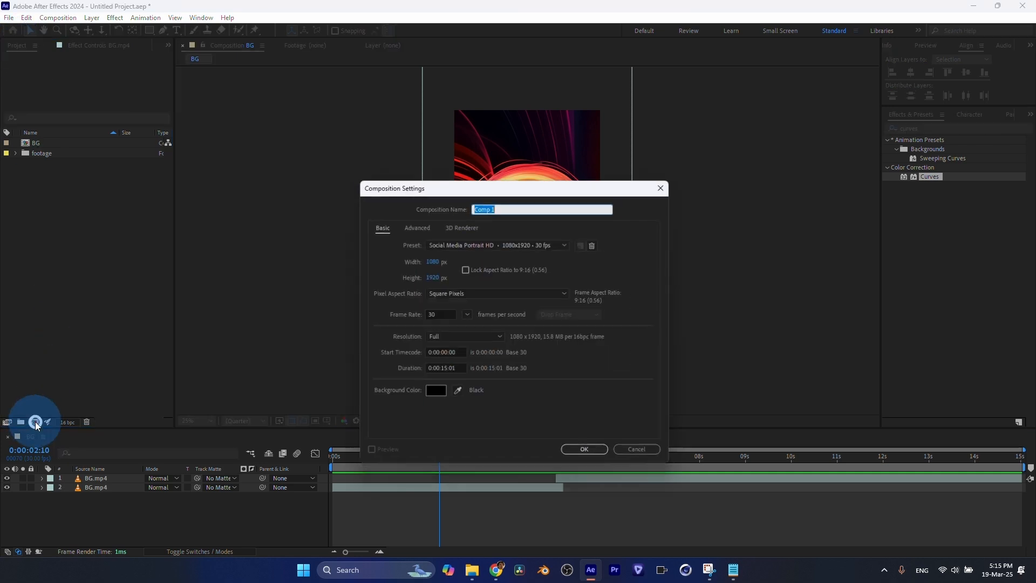
{"action": "left_click", "coordinate": [377, 204]}
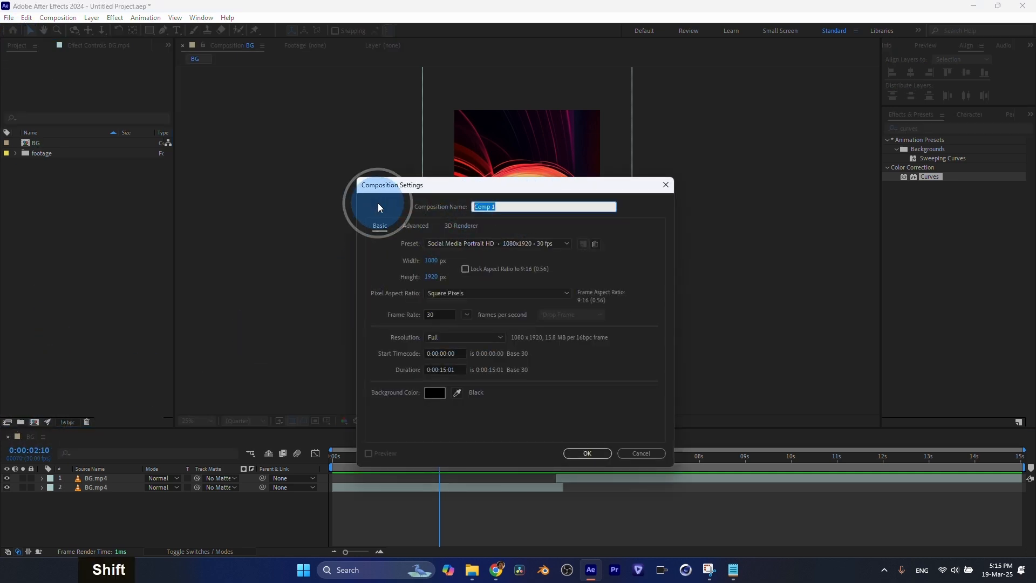
{"action": "type", "text": "Photo Placehol"}
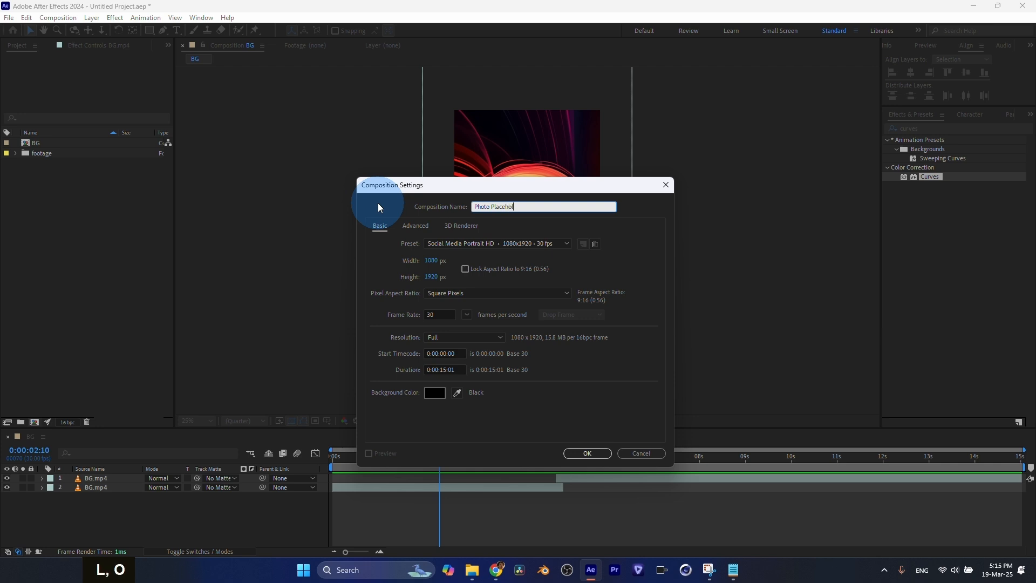
{"action": "type", "text": "der"}
{"action": "left_click", "coordinate": [432, 276]}
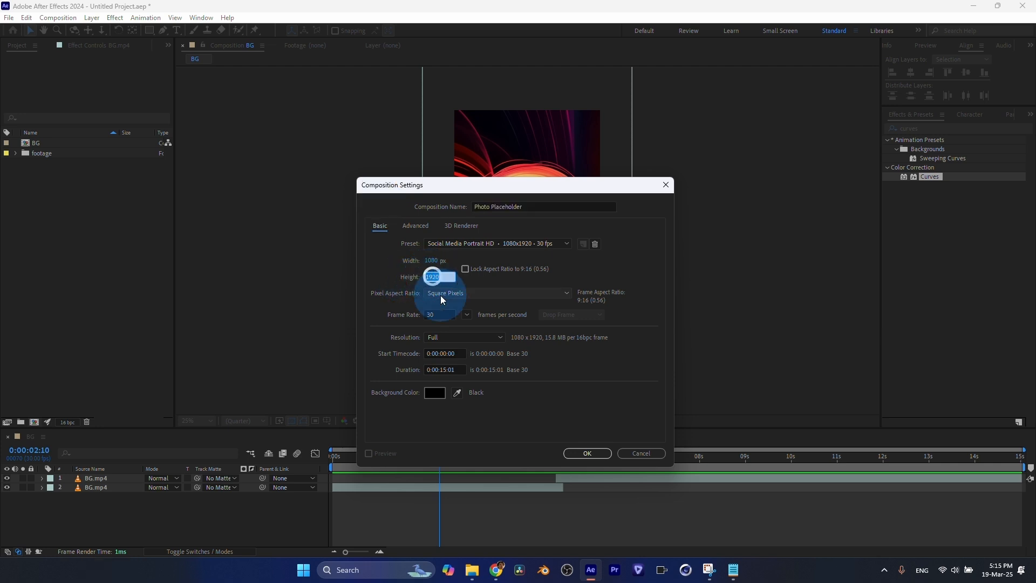
{"action": "type", "text": "1080"}
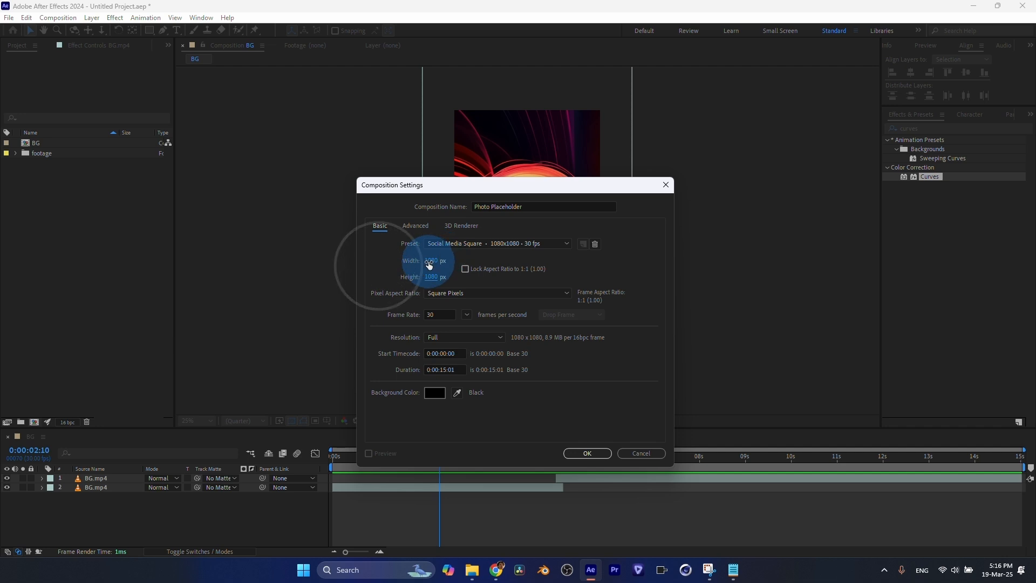
{"action": "left_click", "coordinate": [588, 453]}
Step: Add photo.png from the footage folder to the Photo Placeholder composition and scale it to 108% to fill the frame
{"action": "left_click", "coordinate": [11, 153]}
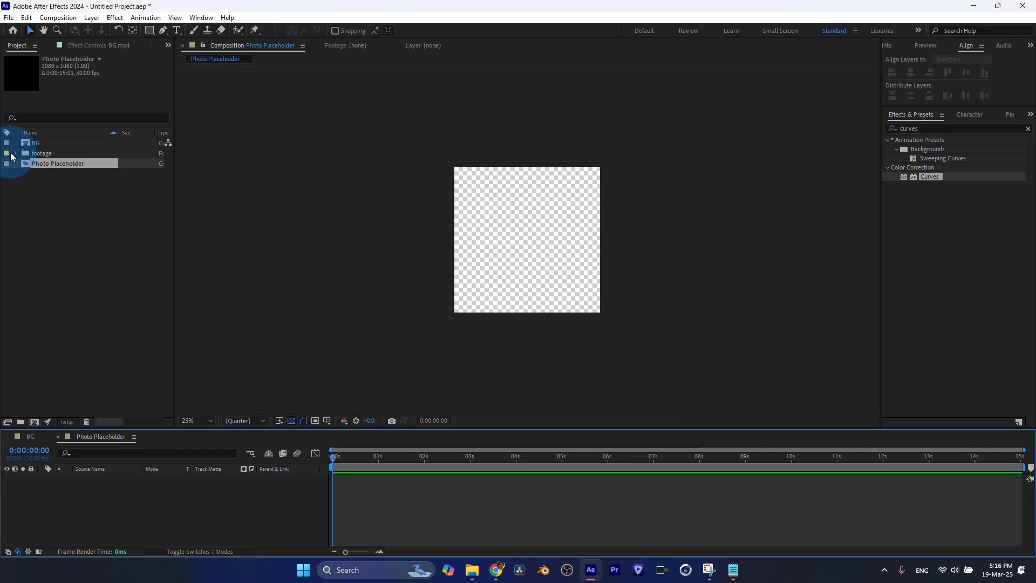
{"action": "left_click", "coordinate": [16, 154]}
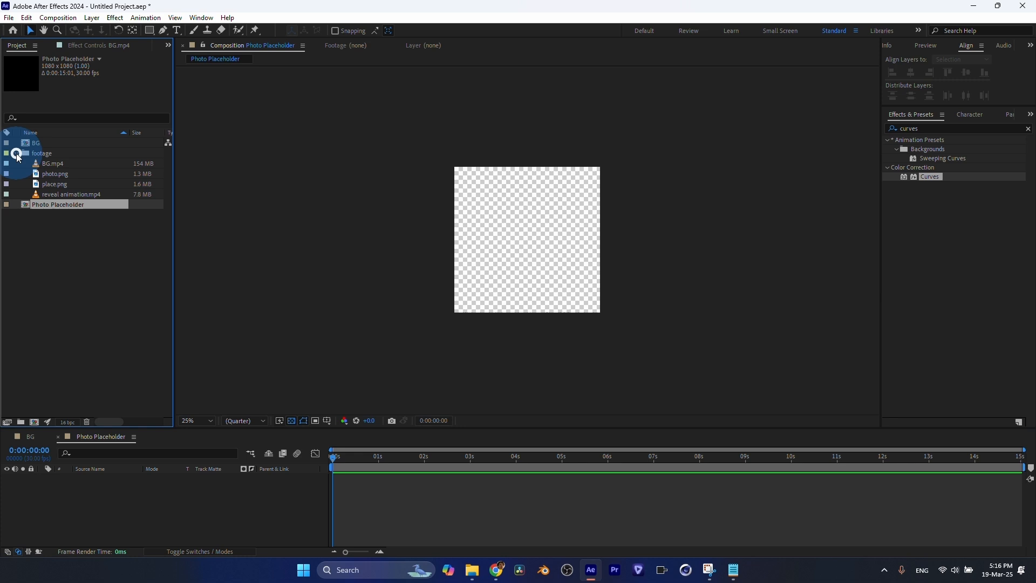
{"action": "left_click", "coordinate": [49, 174]}
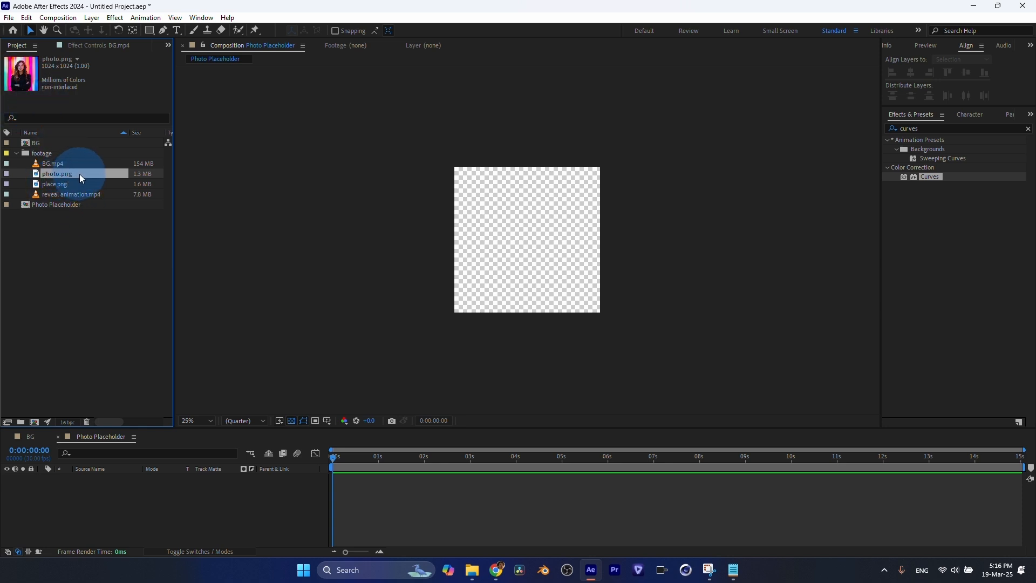
{"action": "left_click_drag", "start_coordinate": [79, 174], "coordinate": [121, 500]}
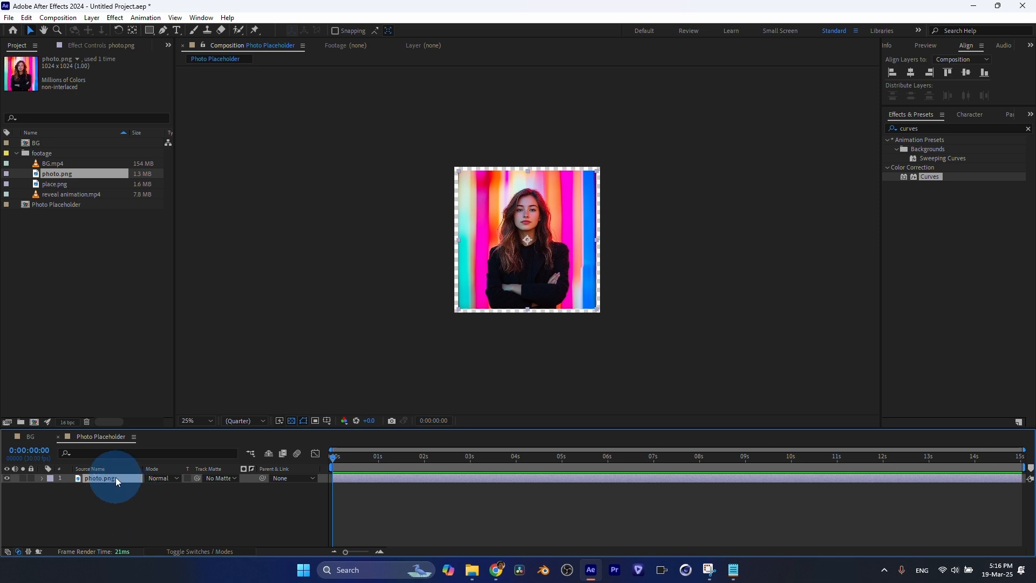
{"action": "key", "text": "s"}
{"action": "left_click_drag", "start_coordinate": [162, 487], "coordinate": [168, 487]}
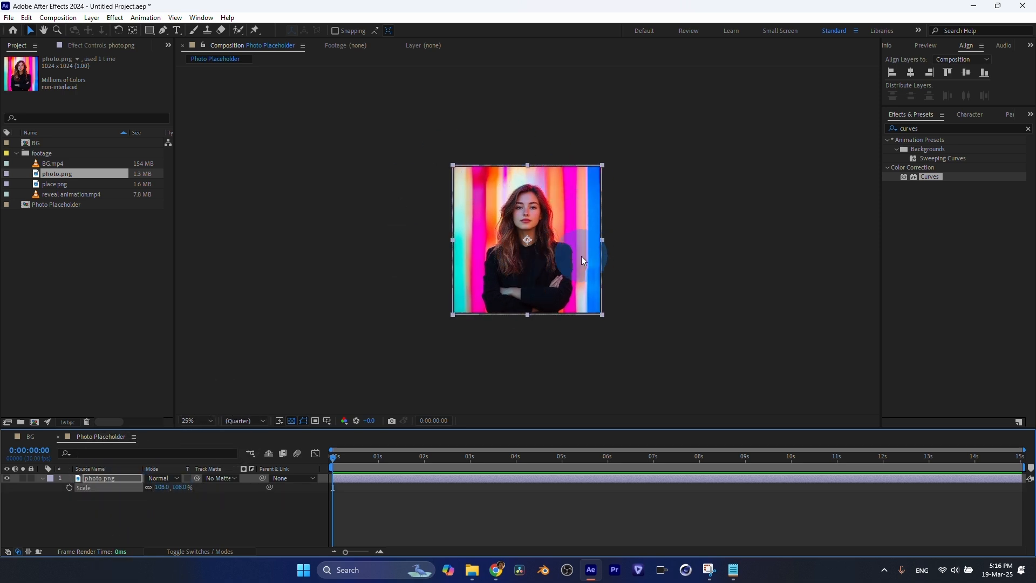
{"action": "left_click", "coordinate": [58, 478]}
{"action": "left_click", "coordinate": [43, 478]}
{"action": "left_click", "coordinate": [39, 406]}
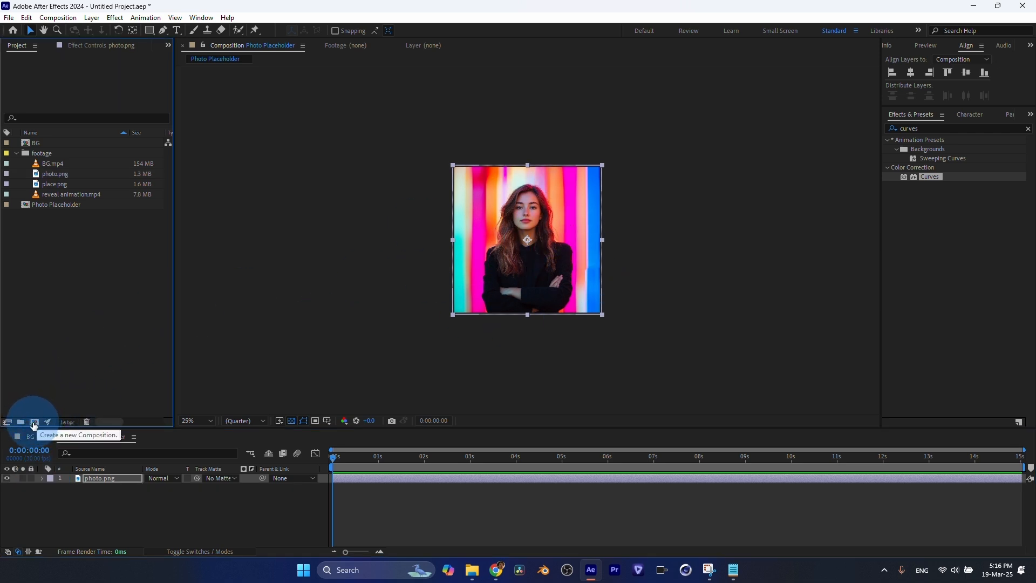
Step: Create a new composition named Animation Photo with a height of 1920 px, making it 1080 x 1920 px
{"action": "left_click", "coordinate": [33, 423]}
{"action": "key", "text": "BackSpace"}
{"action": "key", "text": "BackSpace"}
{"action": "key", "text": "BackSpace"}
{"action": "key", "text": "BackSpace"}
{"action": "key", "text": "BackSpace"}
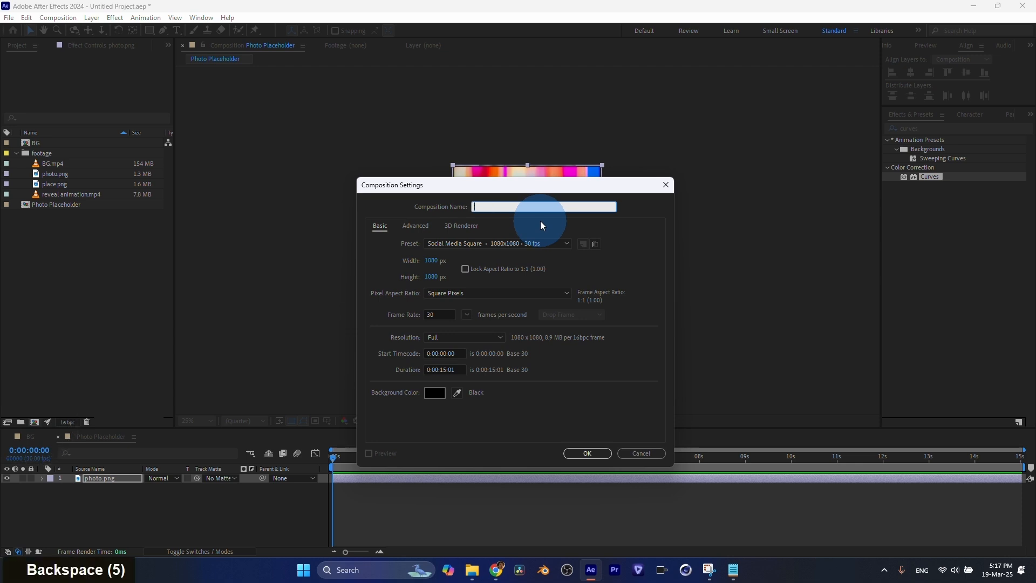
{"action": "type", "text": "Animation Photo"}
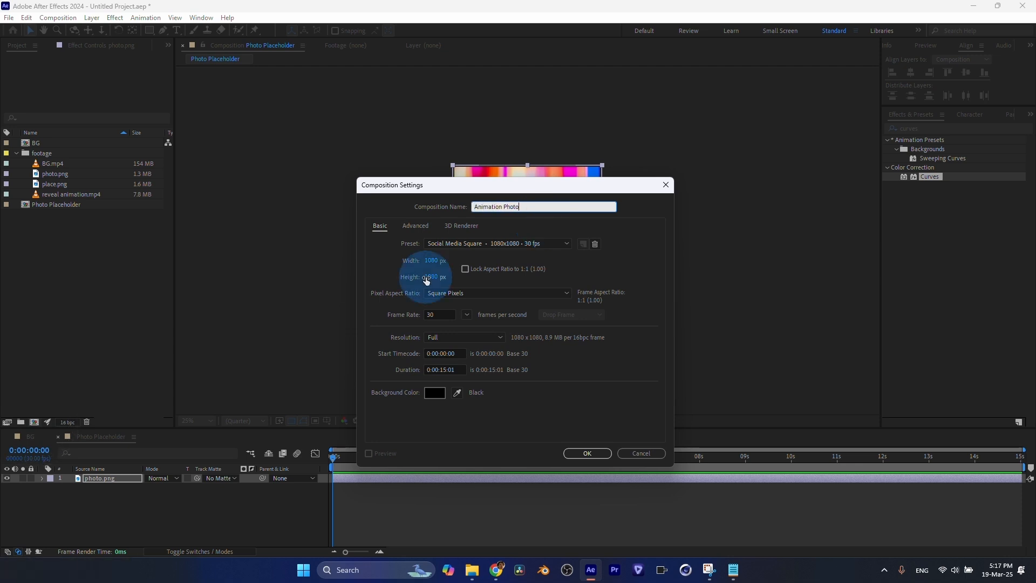
{"action": "left_click", "coordinate": [426, 279]}
{"action": "type", "text": "1920"}
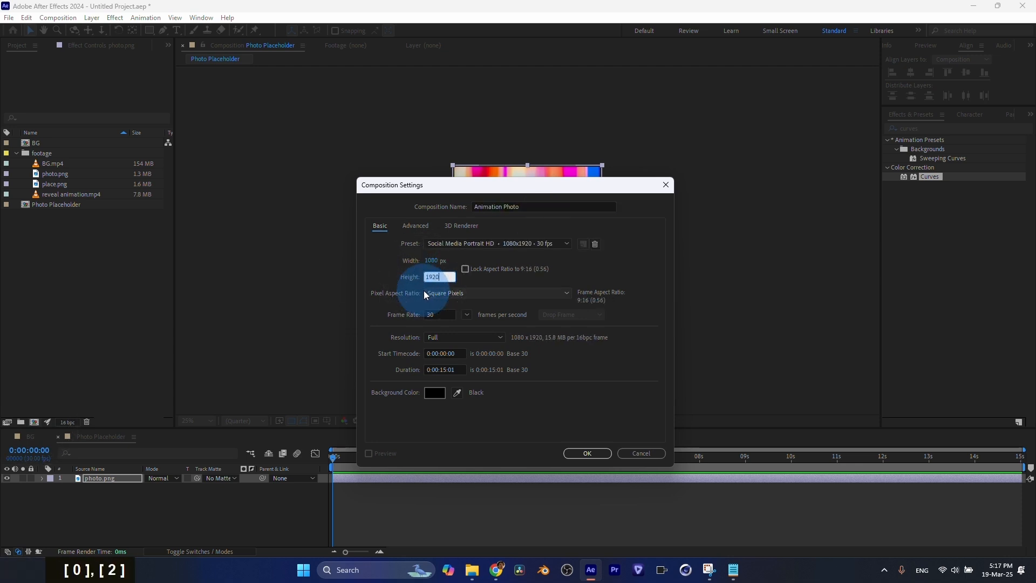
{"action": "left_click_drag", "start_coordinate": [528, 185], "coordinate": [438, 135]}
{"action": "left_click", "coordinate": [313, 498]}
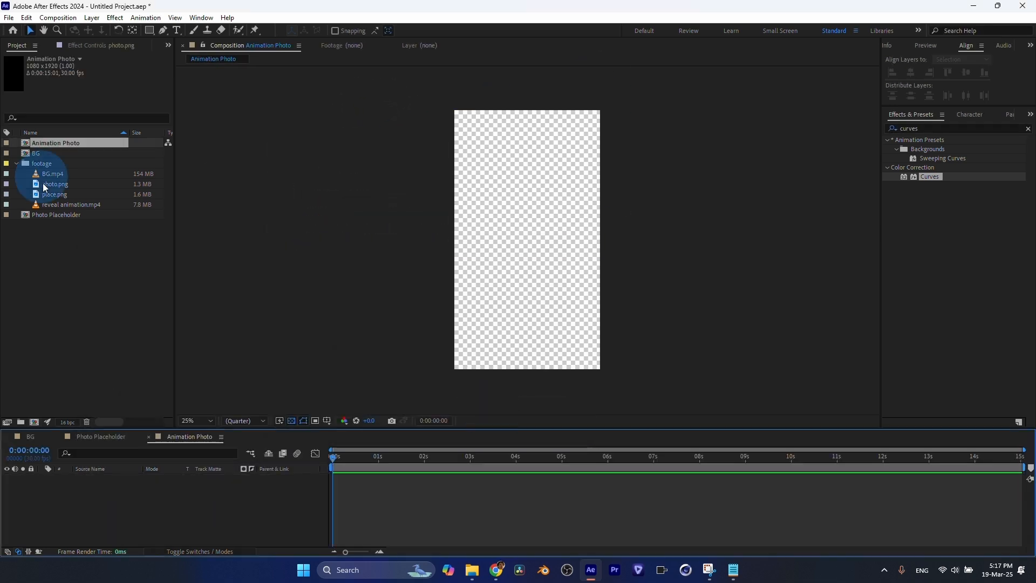
Step: Add the Photo Placeholder composition to Animation Photo, compare it with the circle in BG, and turn off the transparency grid
{"action": "left_click_drag", "start_coordinate": [56, 213], "coordinate": [183, 508]}
{"action": "left_click_drag", "start_coordinate": [384, 499], "coordinate": [390, 491]}
{"action": "left_click", "coordinate": [30, 436]}
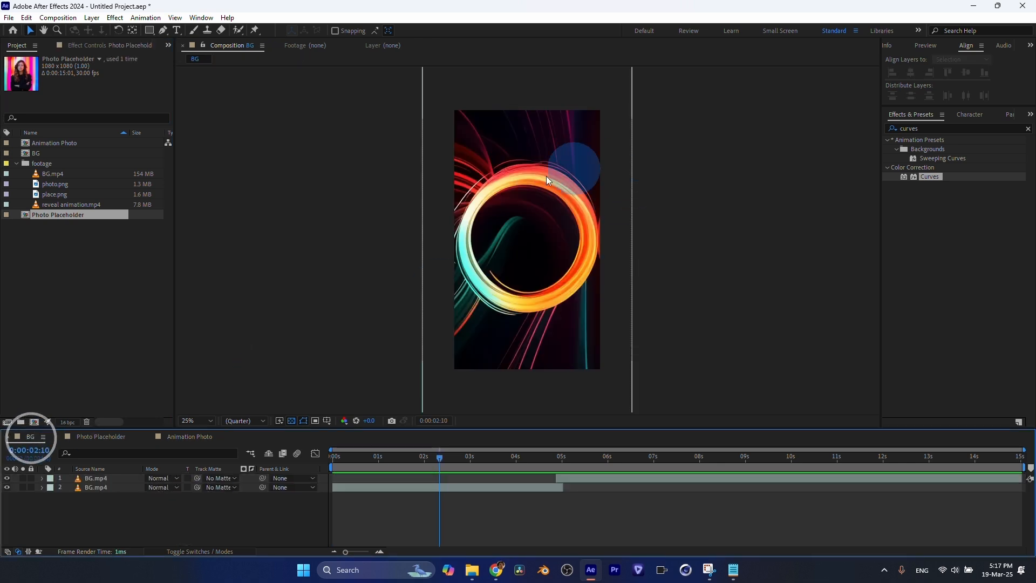
{"action": "left_click", "coordinate": [189, 437]}
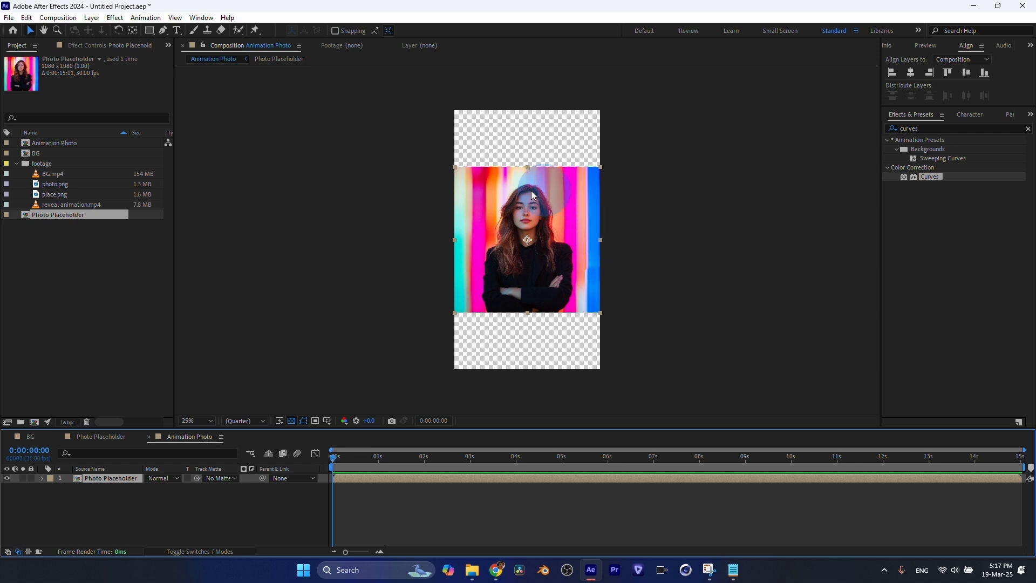
{"action": "left_click", "coordinate": [291, 420]}
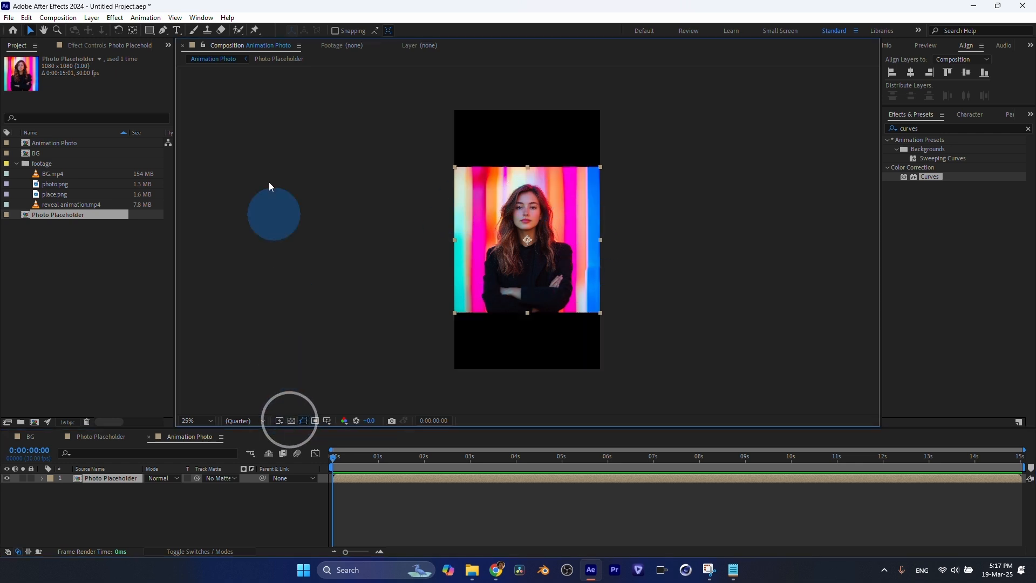
Step: Apply an ellipse mask that fills the bounds of the Photo Placeholder layer, cropping the photo to a circle
{"action": "left_click", "coordinate": [99, 479]}
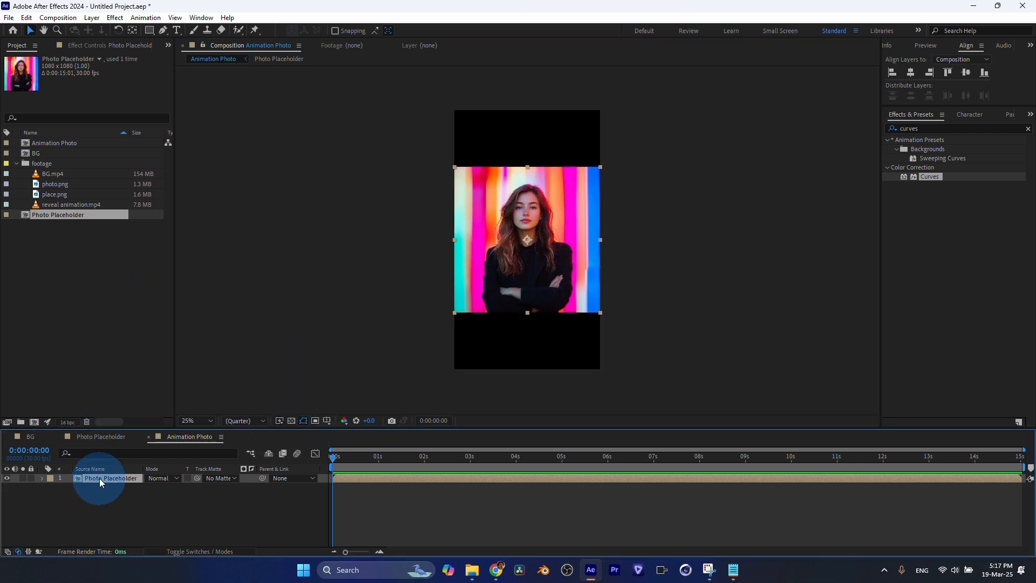
{"action": "left_click", "coordinate": [150, 31]}
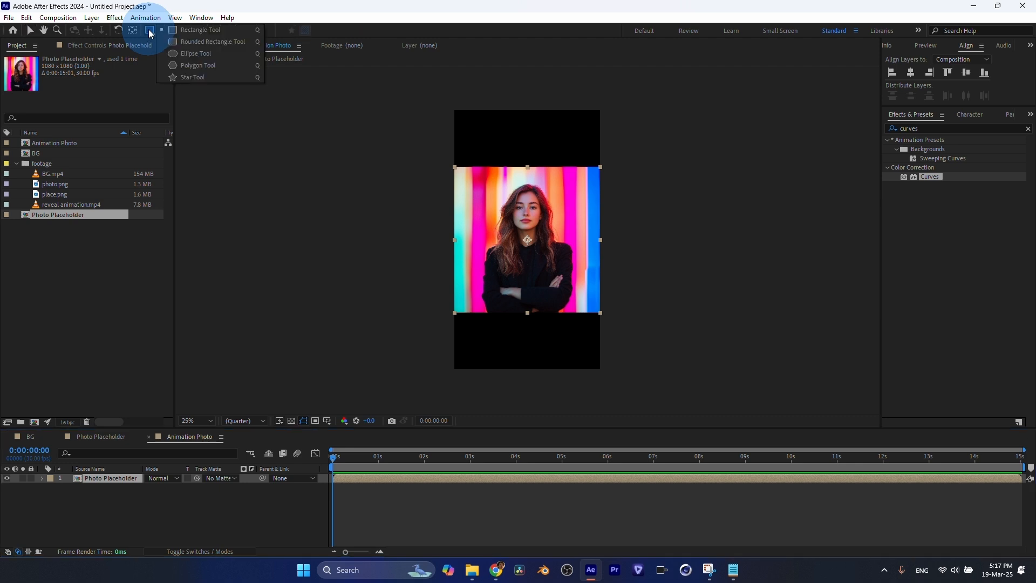
{"action": "left_click", "coordinate": [192, 53]}
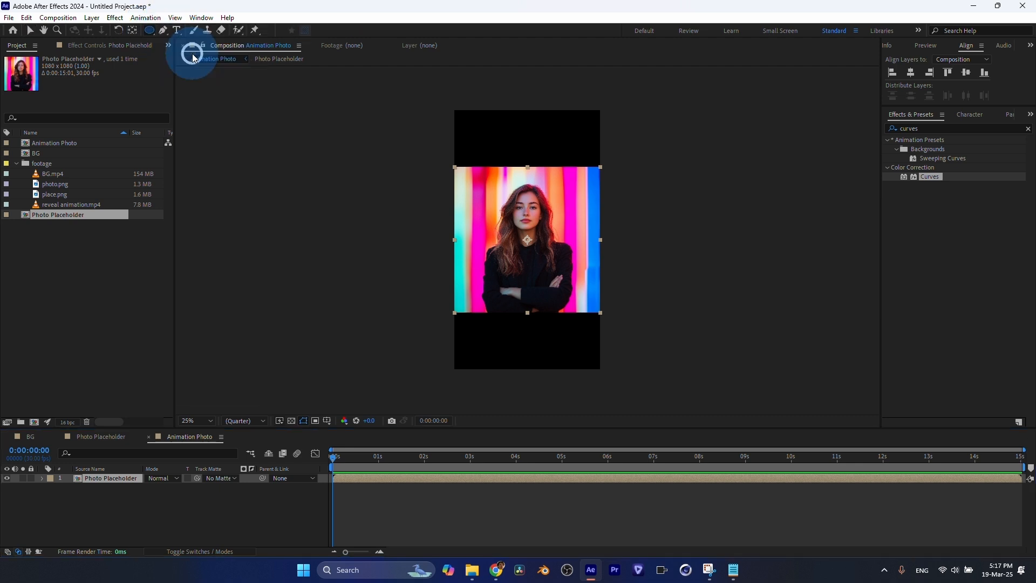
{"action": "left_click", "coordinate": [148, 31]}
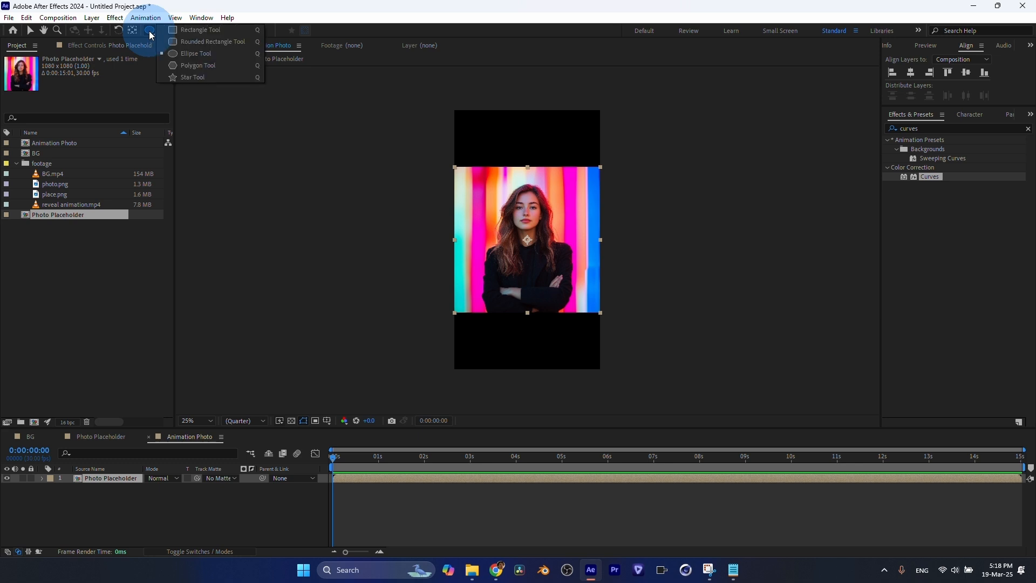
{"action": "left_click", "coordinate": [196, 53]}
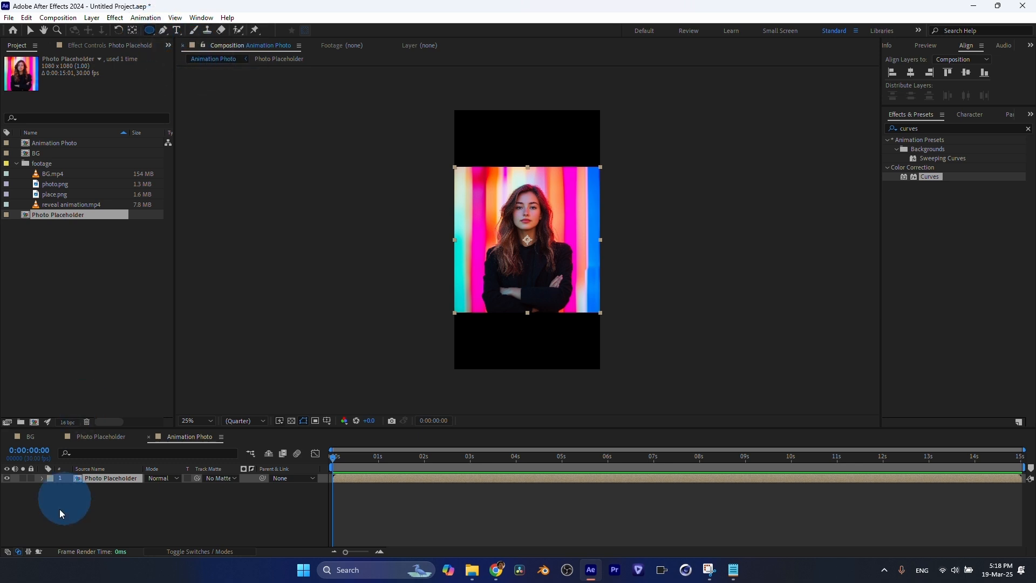
{"action": "left_click", "coordinate": [105, 478]}
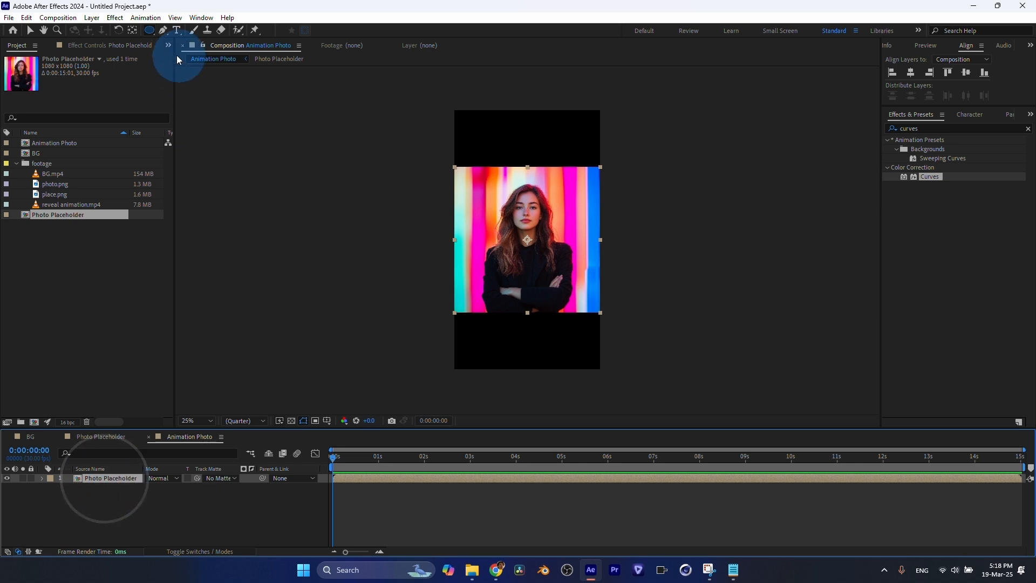
{"action": "double_click", "coordinate": [149, 31]}
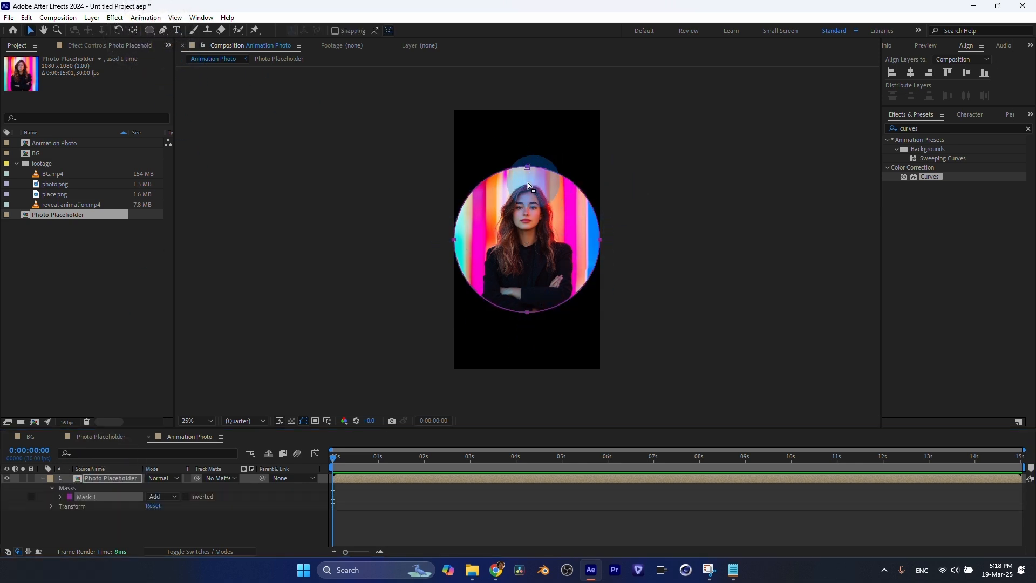
{"action": "left_click", "coordinate": [42, 478]}
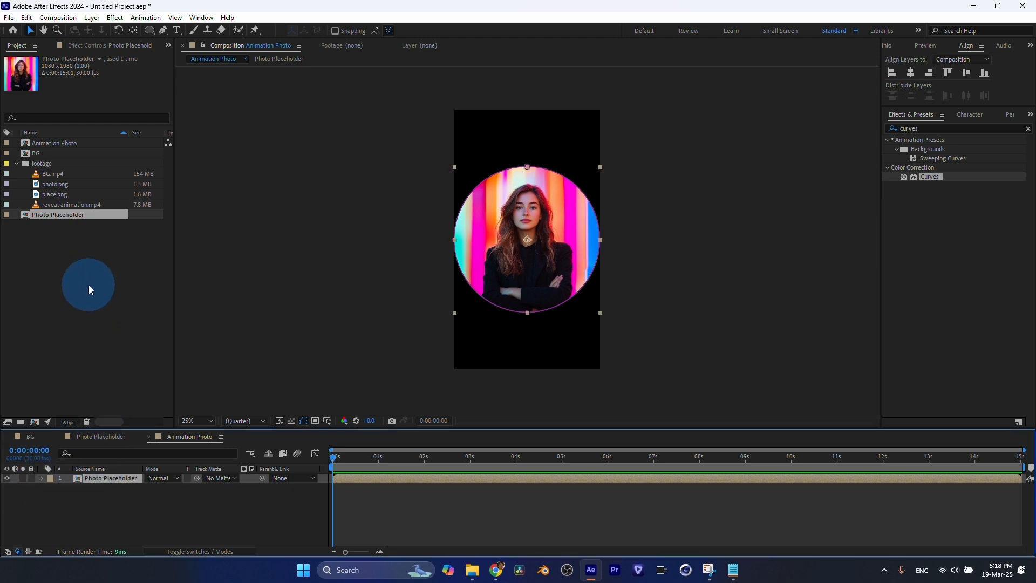
Step: Open the nested Photo Placeholder composition to check its photo, and return to Animation Photo at 0:00:02:00
{"action": "double_click", "coordinate": [109, 480]}
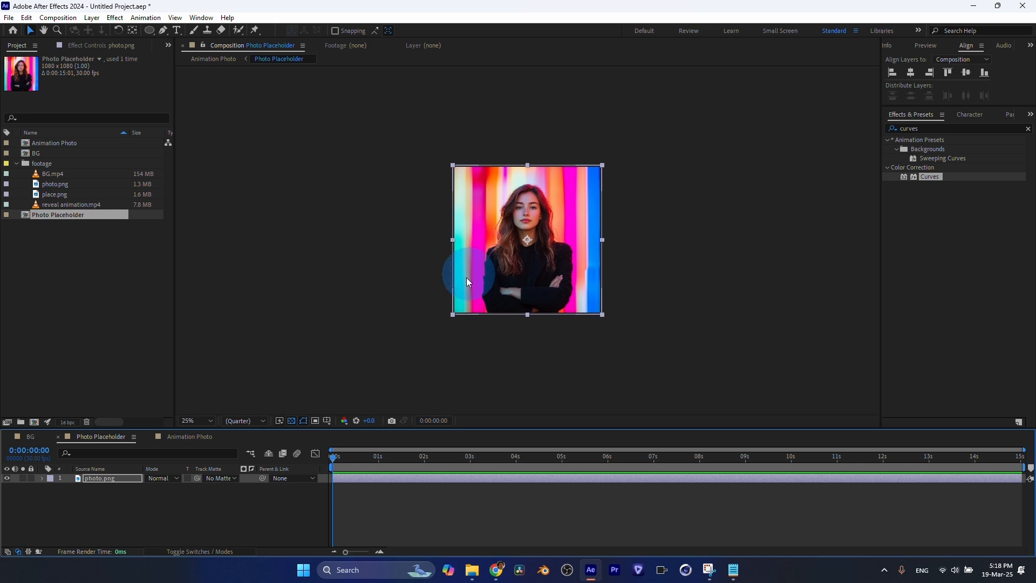
{"action": "left_click", "coordinate": [190, 438]}
{"action": "left_click", "coordinate": [424, 458]}
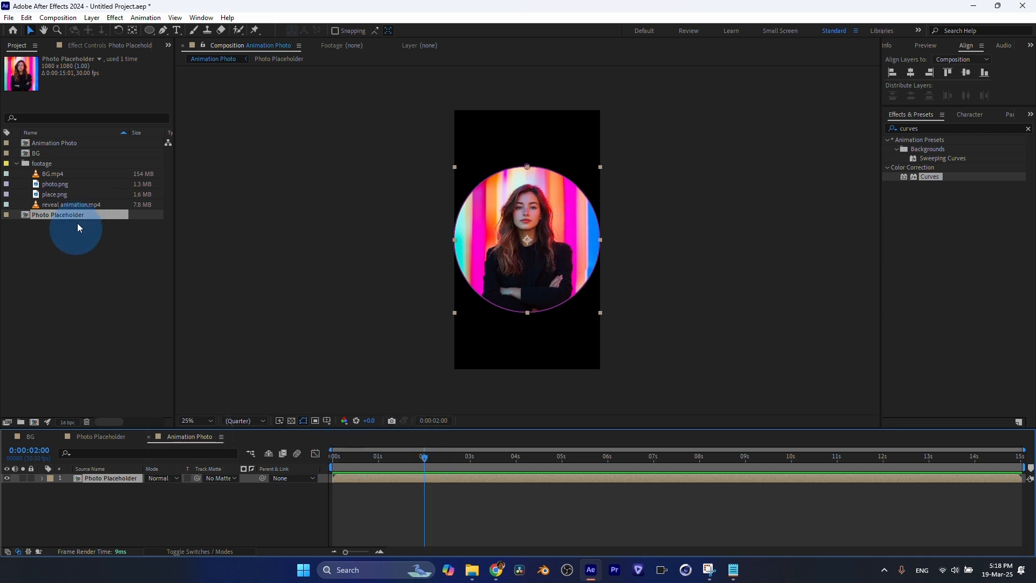
Step: Place reveal animation.mp4 above the Photo Placeholder layer in Animation Photo, starting at 0:00:00:00, and scrub to 0:00:02:02
{"action": "left_click", "coordinate": [79, 203]}
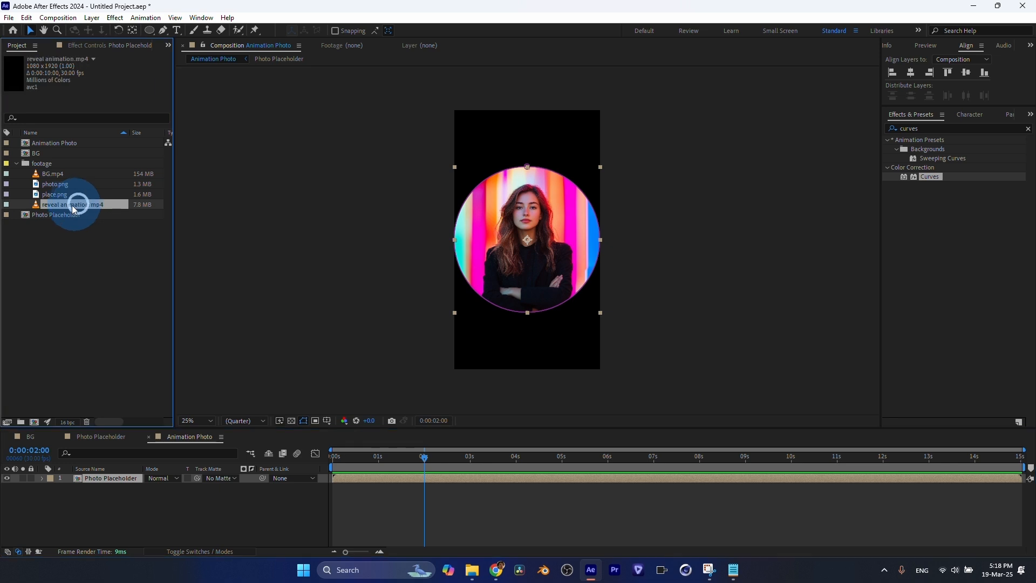
{"action": "left_click", "coordinate": [55, 205]}
{"action": "left_click_drag", "start_coordinate": [69, 204], "coordinate": [100, 477]}
{"action": "left_click_drag", "start_coordinate": [422, 456], "coordinate": [423, 484]}
{"action": "left_click", "coordinate": [490, 212]}
{"action": "left_click", "coordinate": [377, 420]}
Step: Set reveal animation.mp4 as the track matte of the Photo Placeholder layer and switch it from alpha to luma matte
{"action": "left_click", "coordinate": [99, 488]}
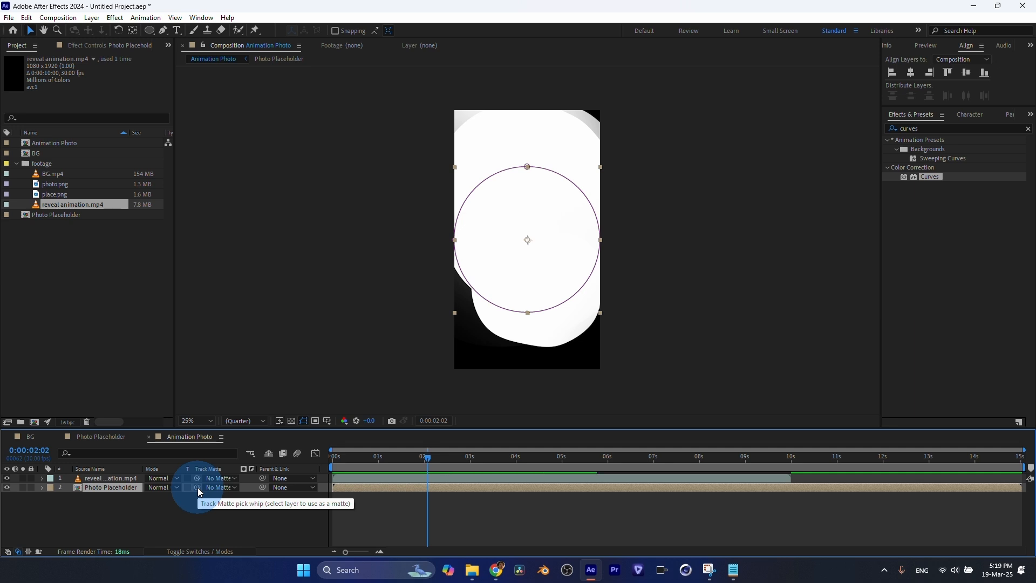
{"action": "left_click_drag", "start_coordinate": [197, 487], "coordinate": [116, 479]}
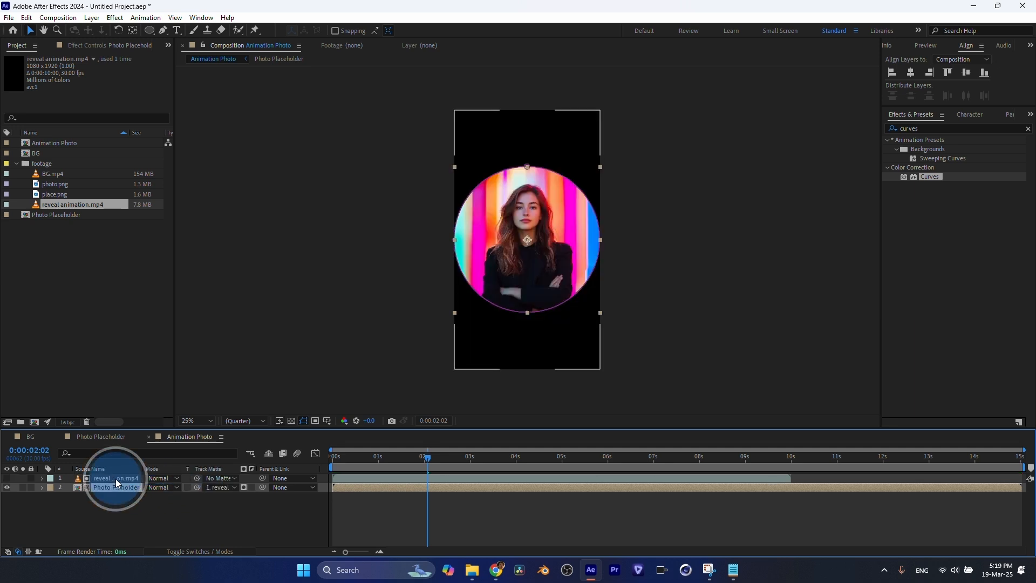
{"action": "left_click", "coordinate": [193, 551]}
{"action": "left_click", "coordinate": [193, 551]}
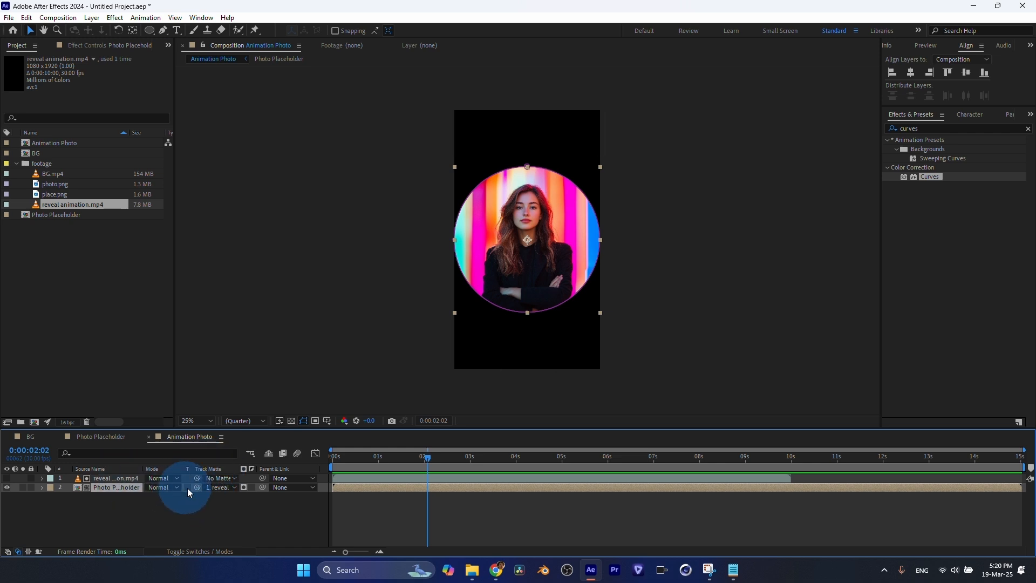
{"action": "left_click", "coordinate": [127, 477], "text": "ctrl"}
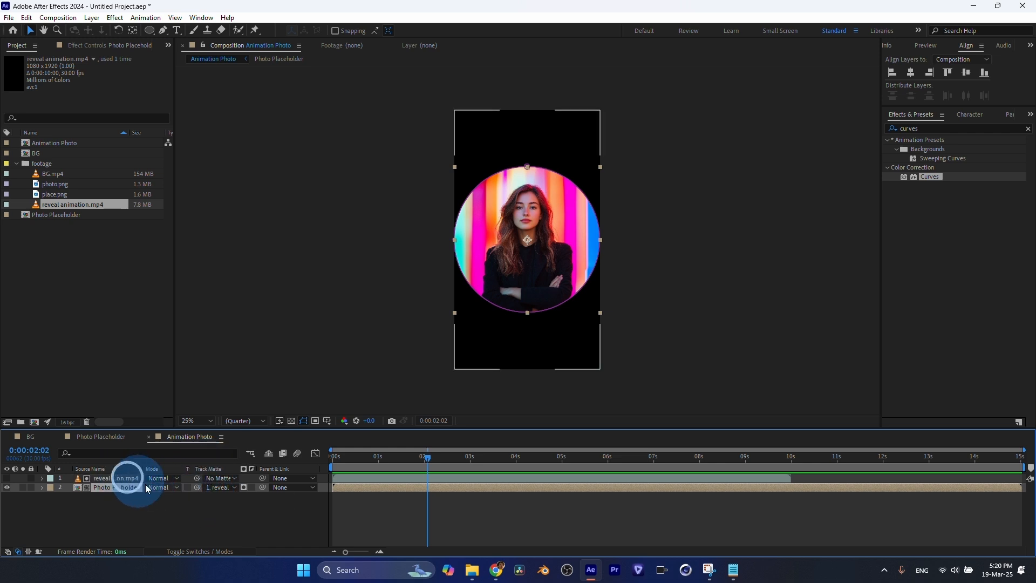
{"action": "left_click", "coordinate": [141, 487]}
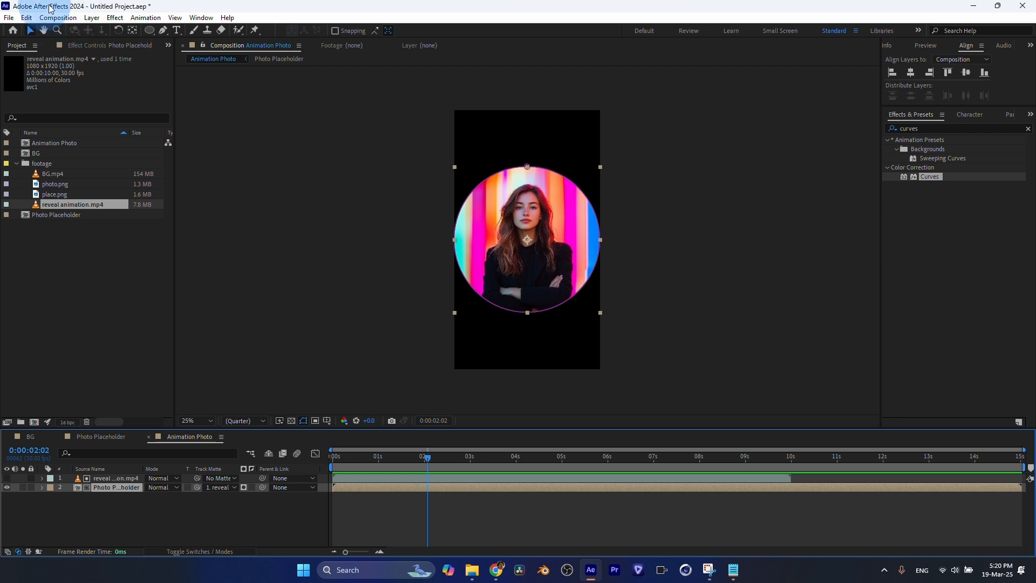
{"action": "left_click", "coordinate": [225, 487]}
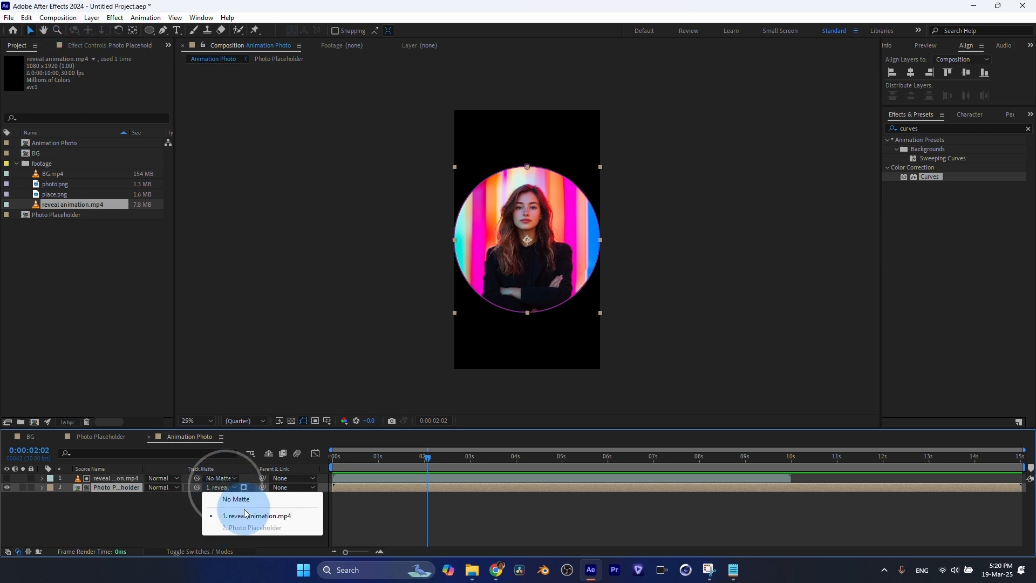
{"action": "left_click", "coordinate": [171, 511]}
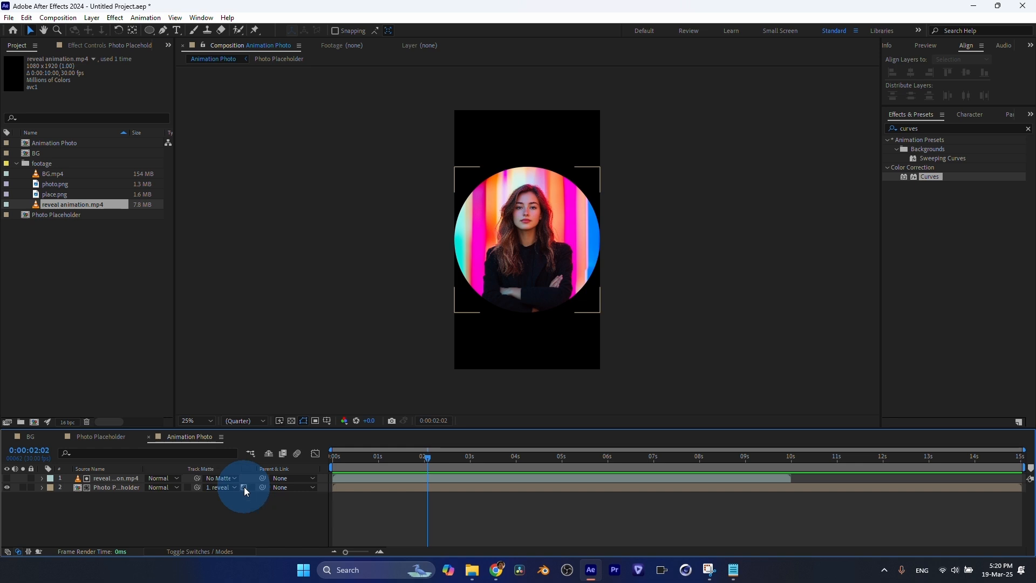
{"action": "left_click", "coordinate": [243, 488]}
Step: Open the reveal animation.mp4 footage and scrub its first second to examine the black-and-white shapes
{"action": "left_click", "coordinate": [113, 480]}
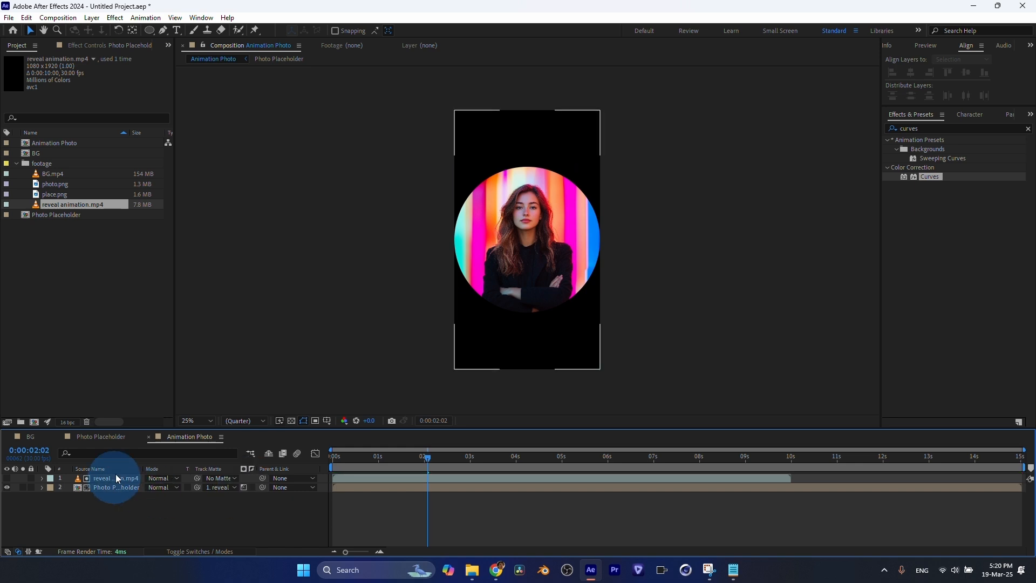
{"action": "double_click", "coordinate": [83, 204]}
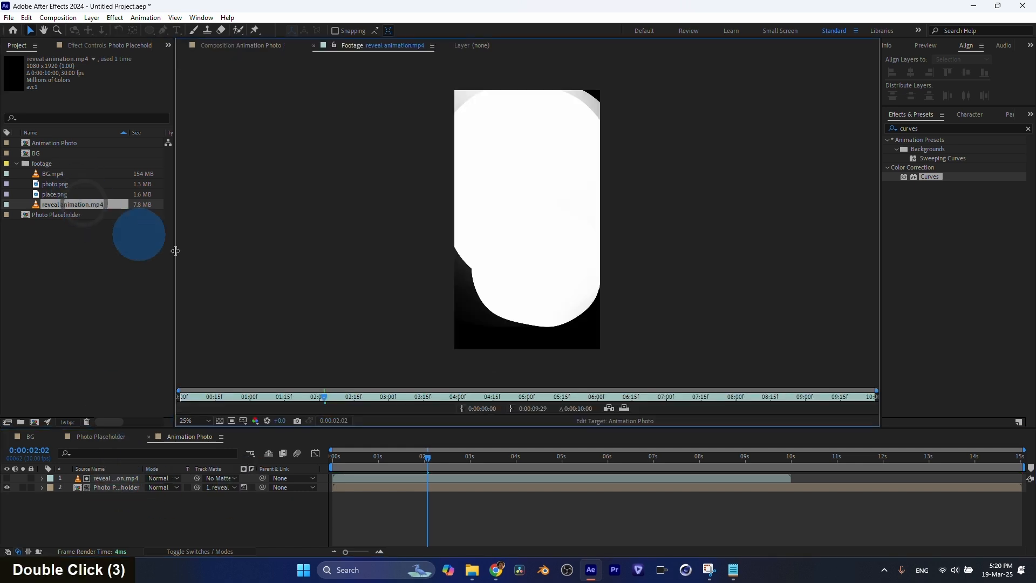
{"action": "mouse_move", "coordinate": [218, 397]}
{"action": "left_mouse_down"}
{"action": "mouse_move", "coordinate": [203, 396]}
{"action": "mouse_move", "coordinate": [232, 392]}
{"action": "left_mouse_up"}
{"action": "left_click", "coordinate": [303, 350]}
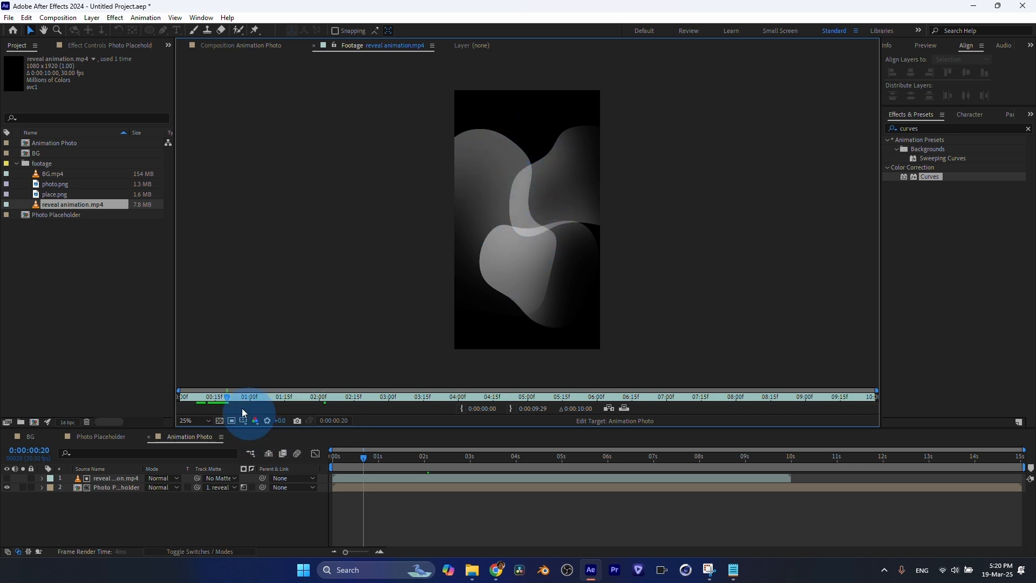
{"action": "mouse_move", "coordinate": [241, 408]}
{"action": "left_mouse_down"}
{"action": "mouse_move", "coordinate": [290, 406]}
{"action": "mouse_move", "coordinate": [247, 404]}
{"action": "left_mouse_up"}
Step: Return to the Animation Photo composition and scrub through the photo reveal, stopping at 0:00:02:14
{"action": "left_click", "coordinate": [179, 438]}
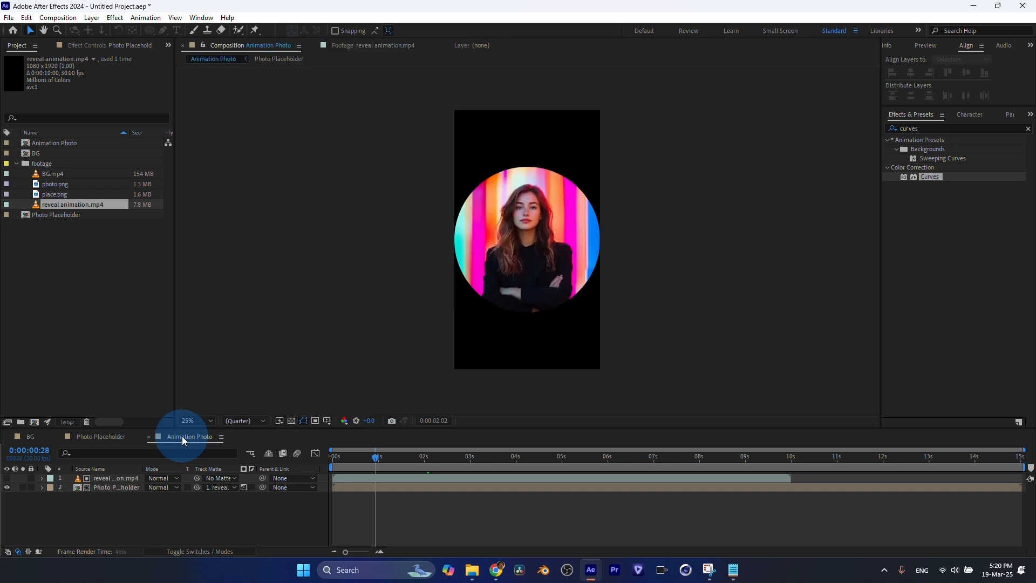
{"action": "left_click", "coordinate": [371, 457]}
{"action": "left_click_drag", "start_coordinate": [344, 461], "coordinate": [443, 493]}
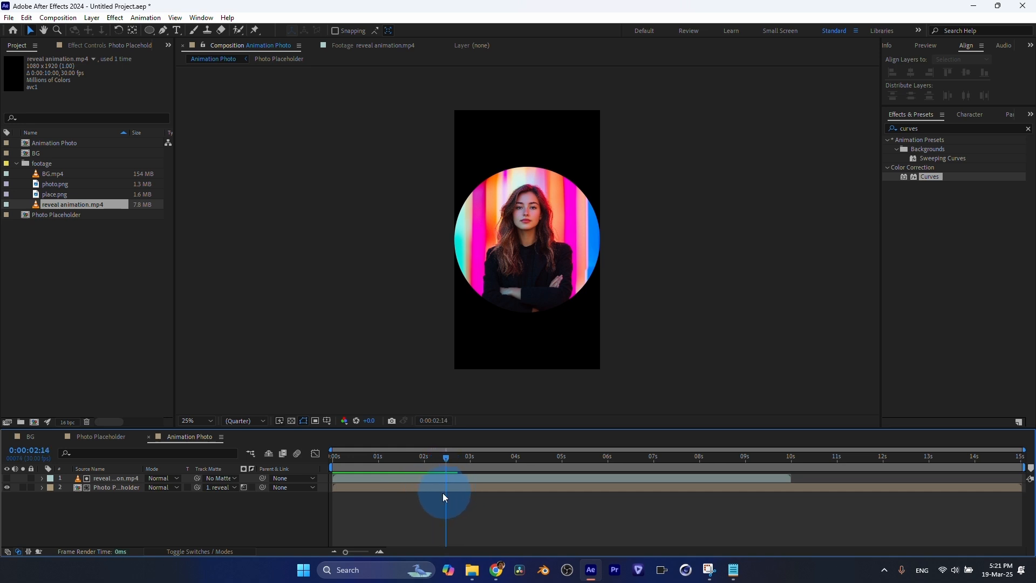
Step: Add a Scale keyframe of 100% to the Photo Placeholder layer at 0:00:02:14
{"action": "left_click", "coordinate": [107, 490]}
{"action": "left_click", "coordinate": [111, 488]}
{"action": "key", "text": "s"}
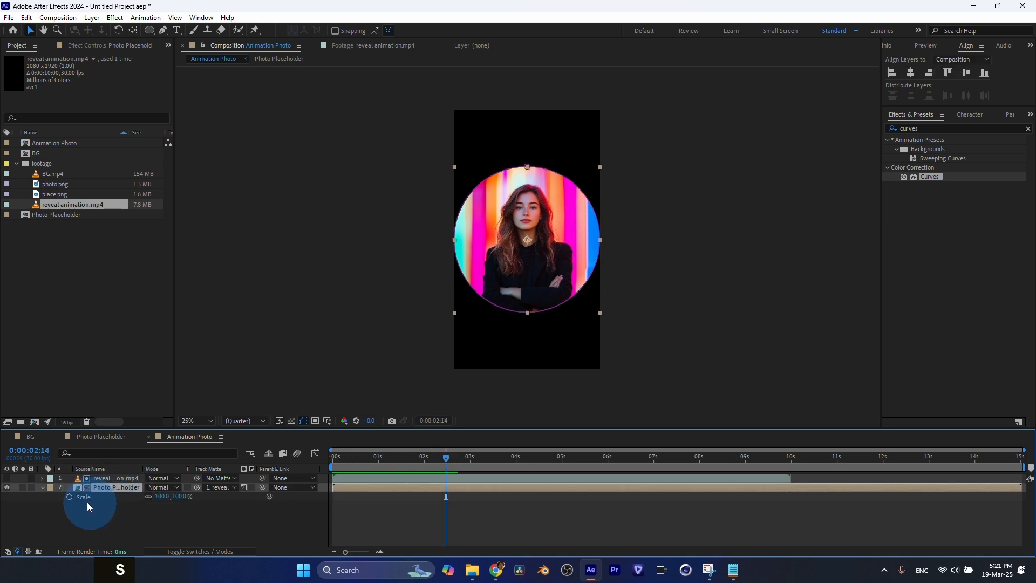
{"action": "left_click", "coordinate": [70, 496]}
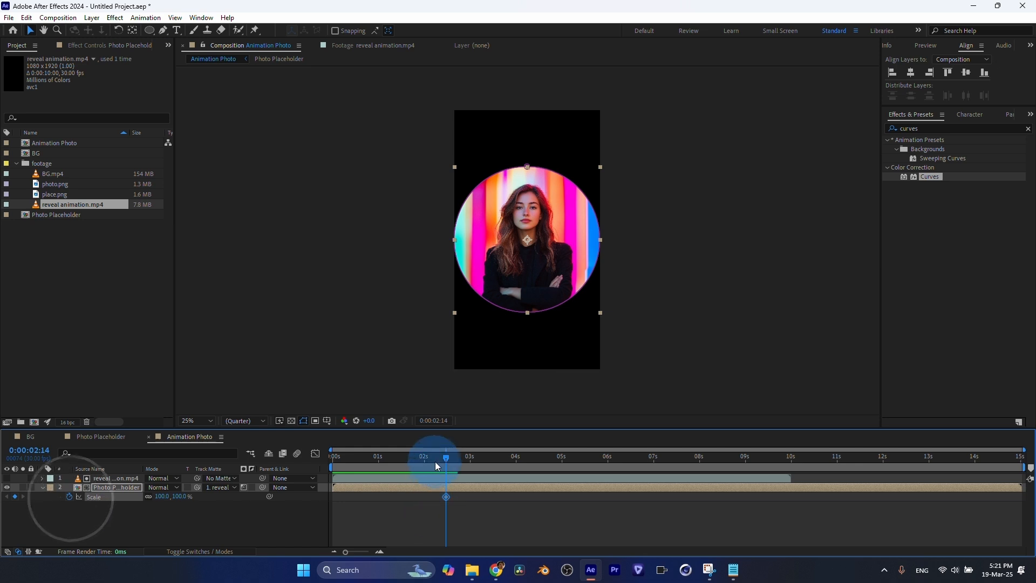
{"action": "left_click_drag", "start_coordinate": [442, 461], "coordinate": [327, 461]}
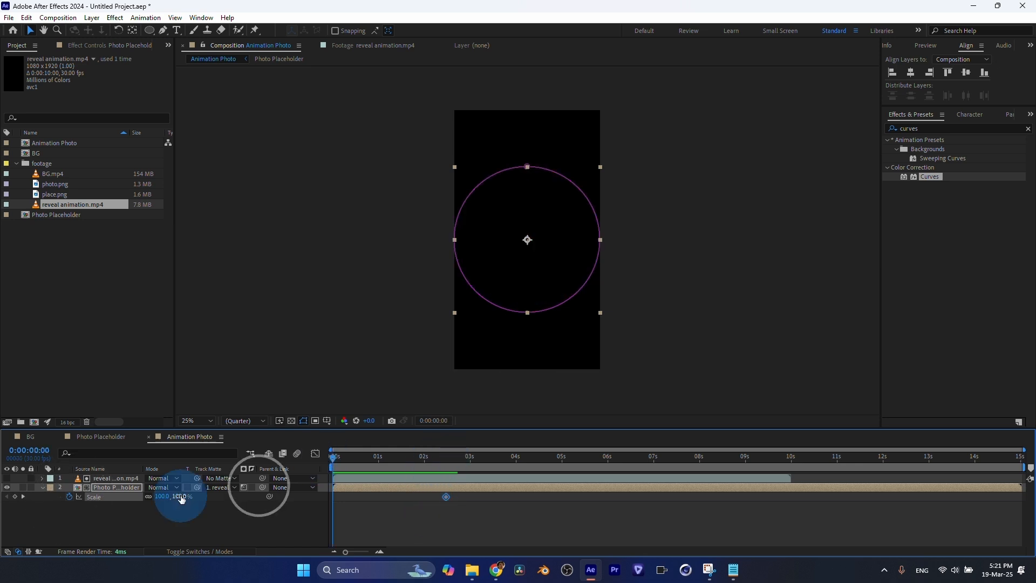
{"action": "left_click_drag", "start_coordinate": [451, 469], "coordinate": [445, 459]}
{"action": "left_click", "coordinate": [447, 498]}
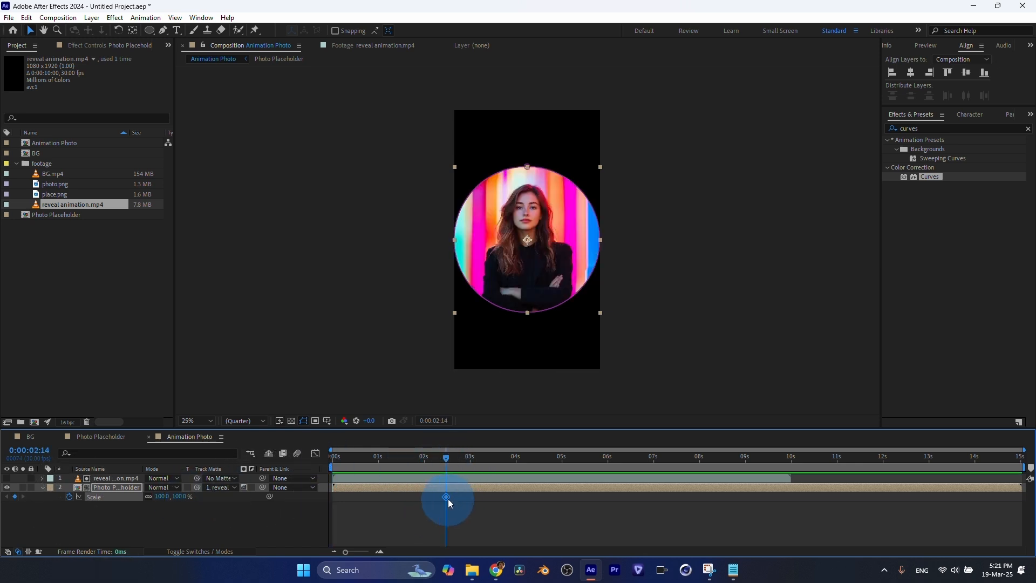
{"action": "left_click_drag", "start_coordinate": [465, 509], "coordinate": [430, 485]}
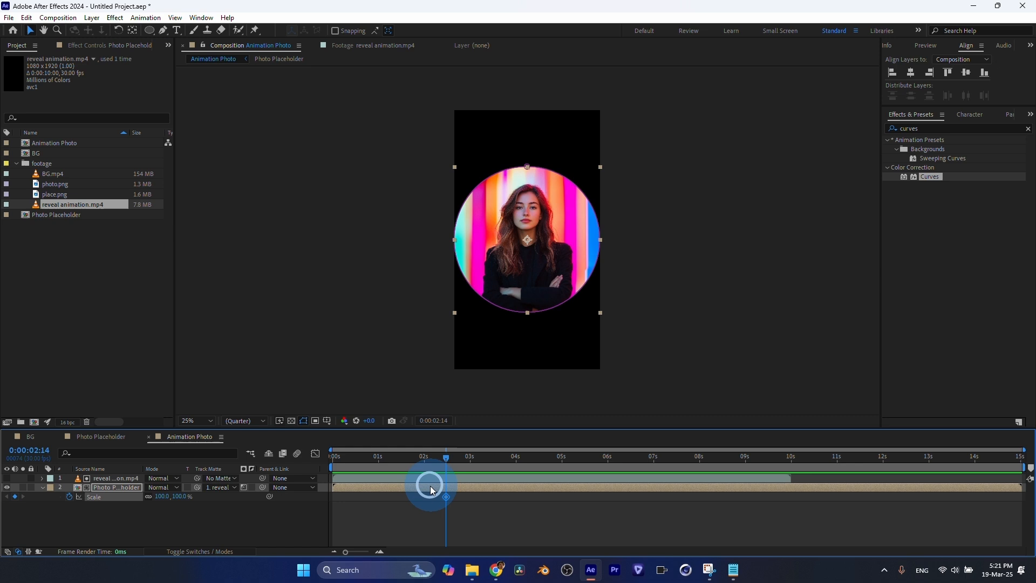
Step: Remove the Photo Placeholder layer's Scale keyframe and add a 100% Scale keyframe again at 0:00:02:14
{"action": "left_click", "coordinate": [69, 497]}
{"action": "key", "text": "s"}
{"action": "key", "text": "s"}
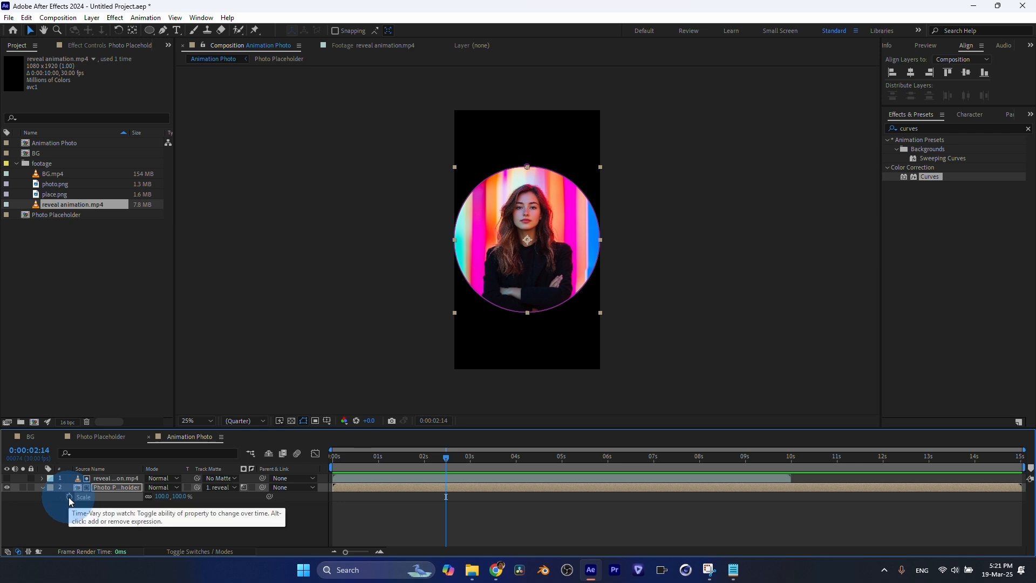
{"action": "left_click", "coordinate": [69, 496]}
{"action": "left_click", "coordinate": [441, 484]}
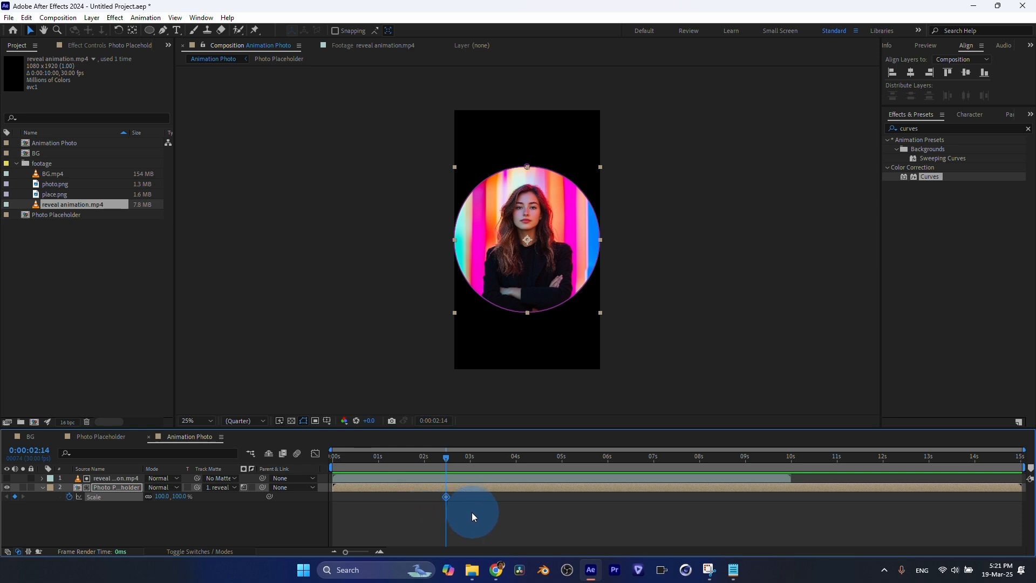
{"action": "left_click", "coordinate": [433, 487]}
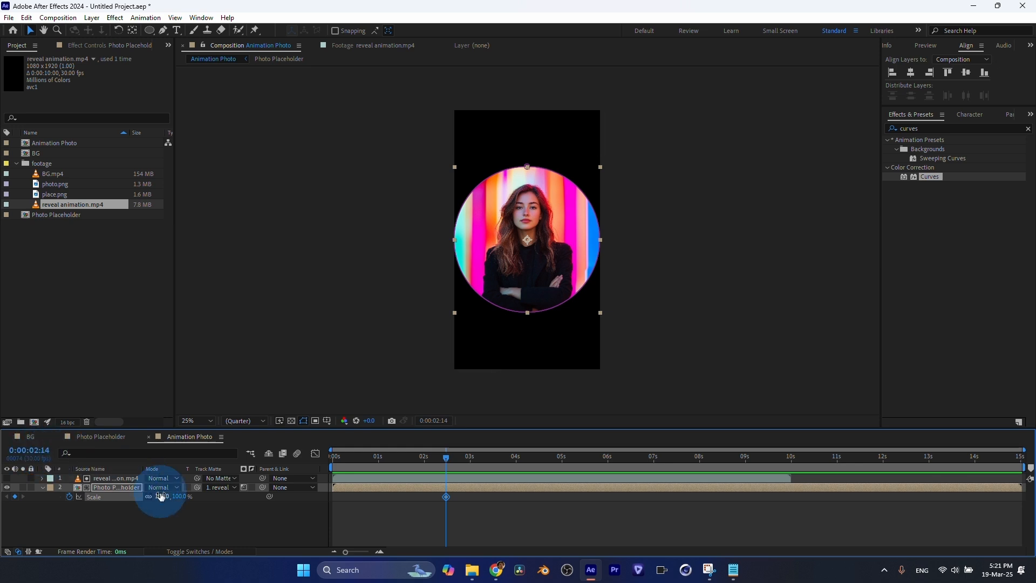
{"action": "left_click", "coordinate": [96, 497]}
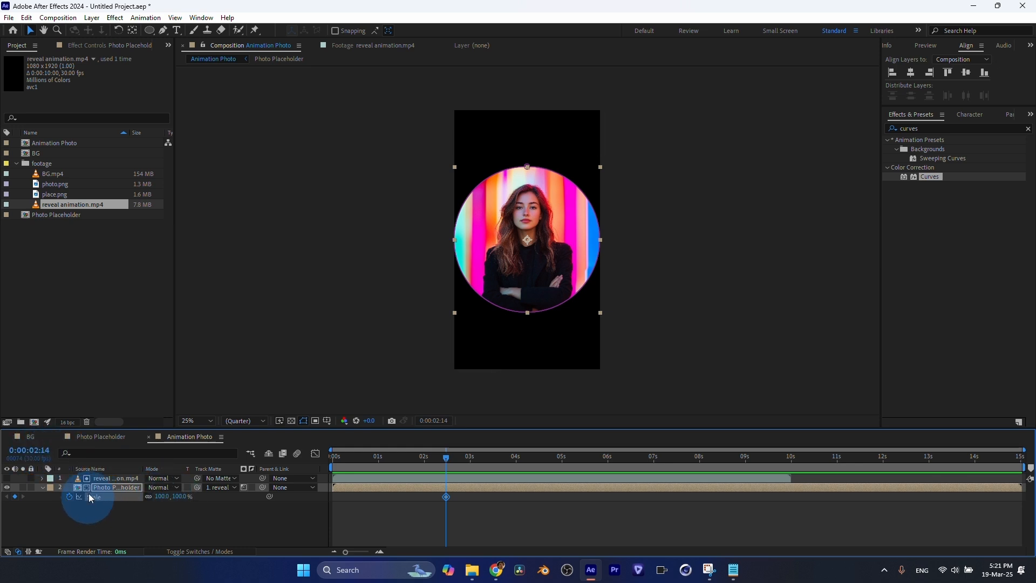
{"action": "left_click", "coordinate": [180, 496]}
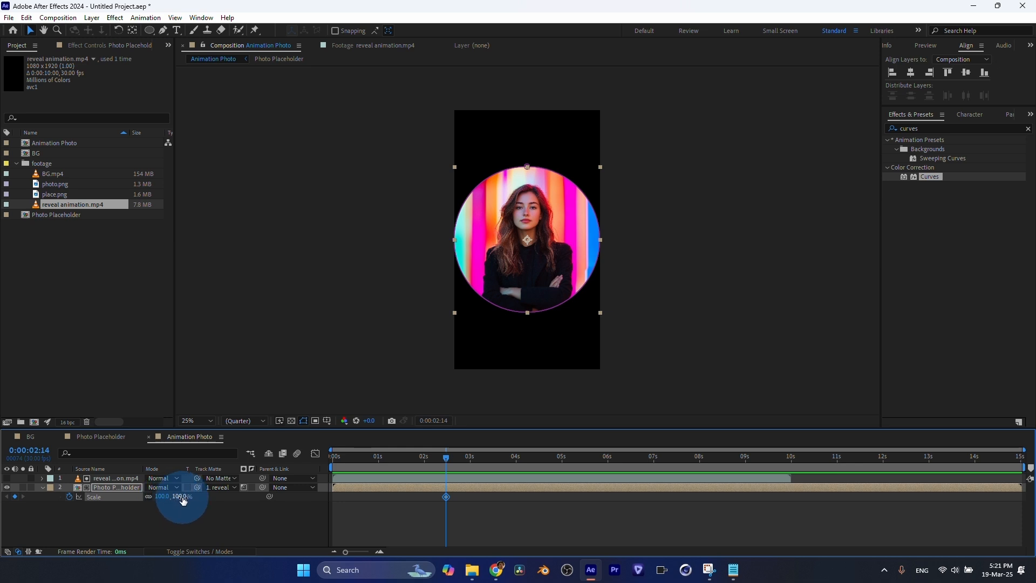
Step: Add a Scale keyframe of 70% to the Photo Placeholder layer at 0:00:00:00
{"action": "left_click_drag", "start_coordinate": [404, 458], "coordinate": [229, 488]}
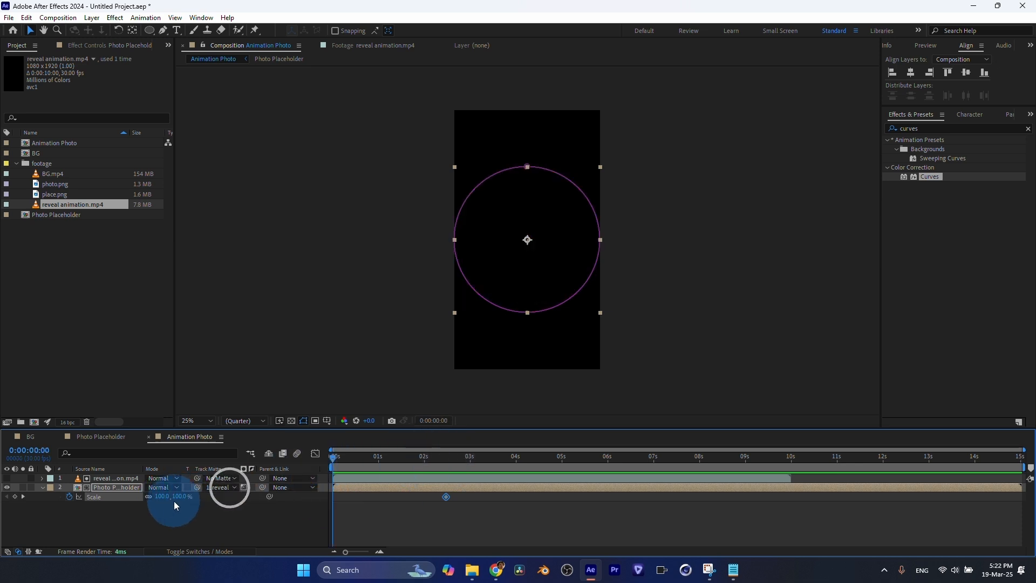
{"action": "left_click", "coordinate": [181, 496]}
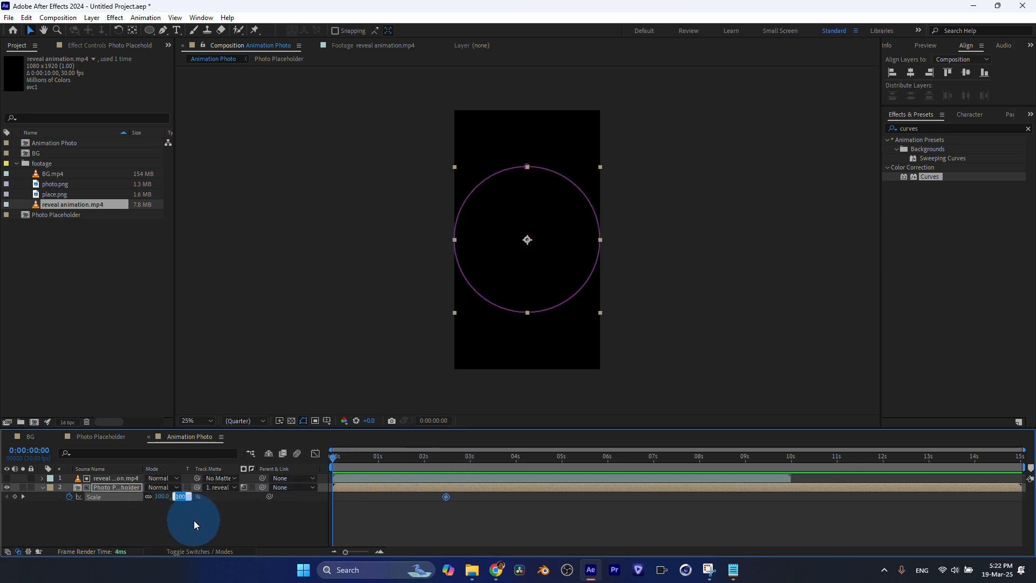
{"action": "type", "text": "70"}
{"action": "key", "text": "Return"}
{"action": "left_click", "coordinate": [350, 507]}
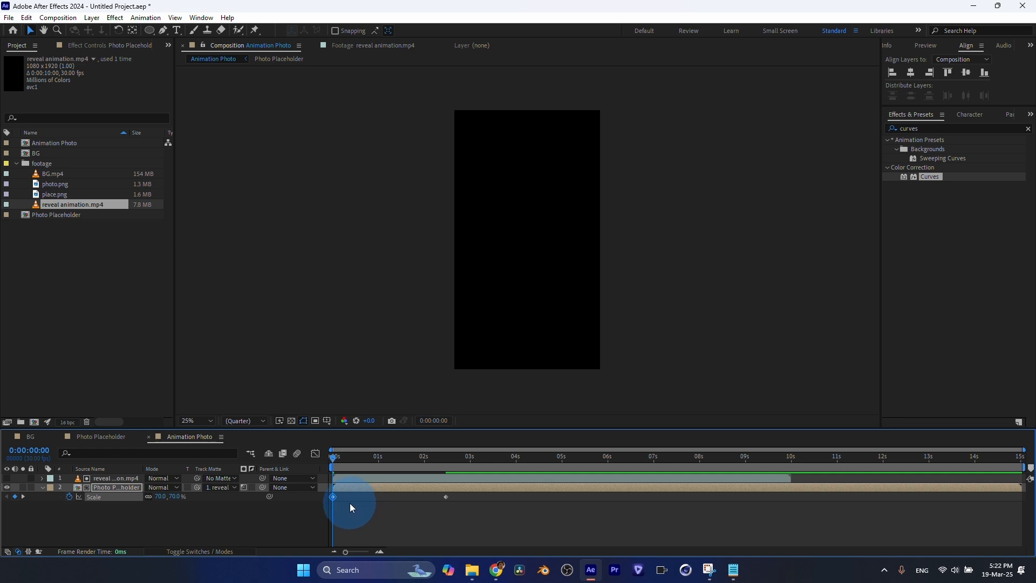
{"action": "left_click", "coordinate": [318, 494]}
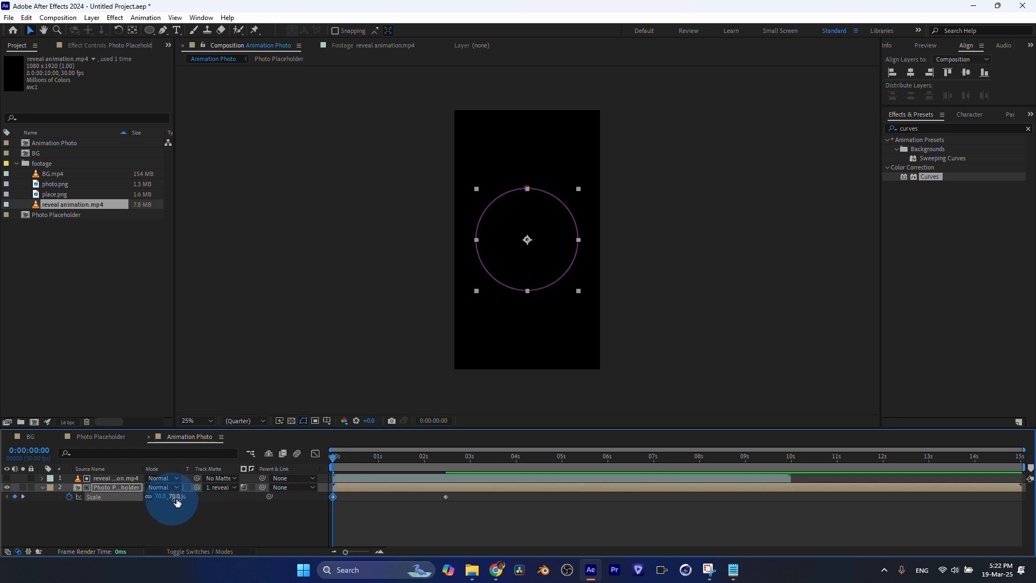
Step: Scrub through the photo's scale animation from the composition start to just past the last Scale keyframe
{"action": "left_click", "coordinate": [452, 456]}
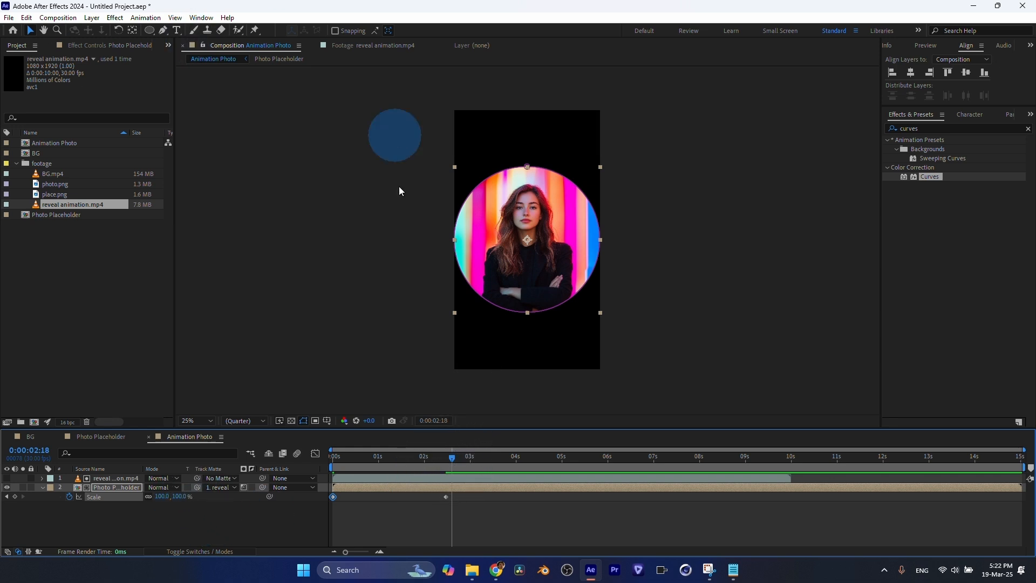
{"action": "left_click", "coordinate": [332, 456]}
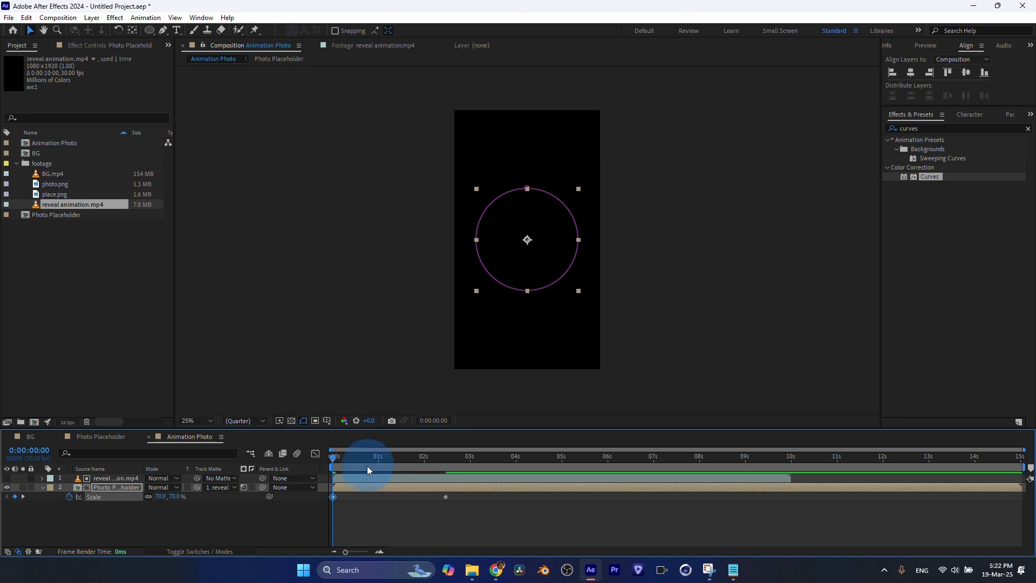
{"action": "left_click_drag", "start_coordinate": [333, 458], "coordinate": [395, 477]}
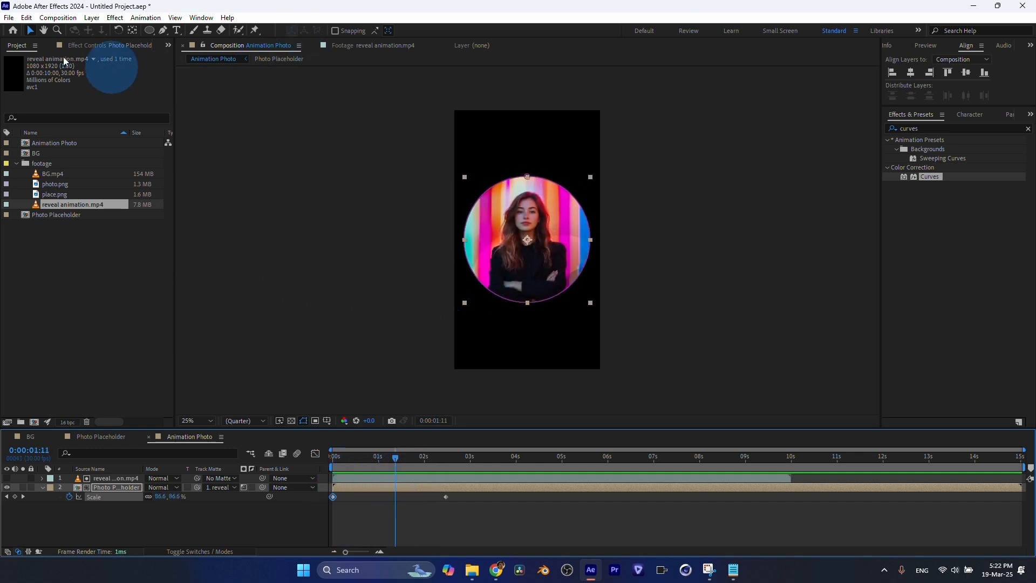
{"action": "left_click_drag", "start_coordinate": [410, 459], "coordinate": [454, 458]}
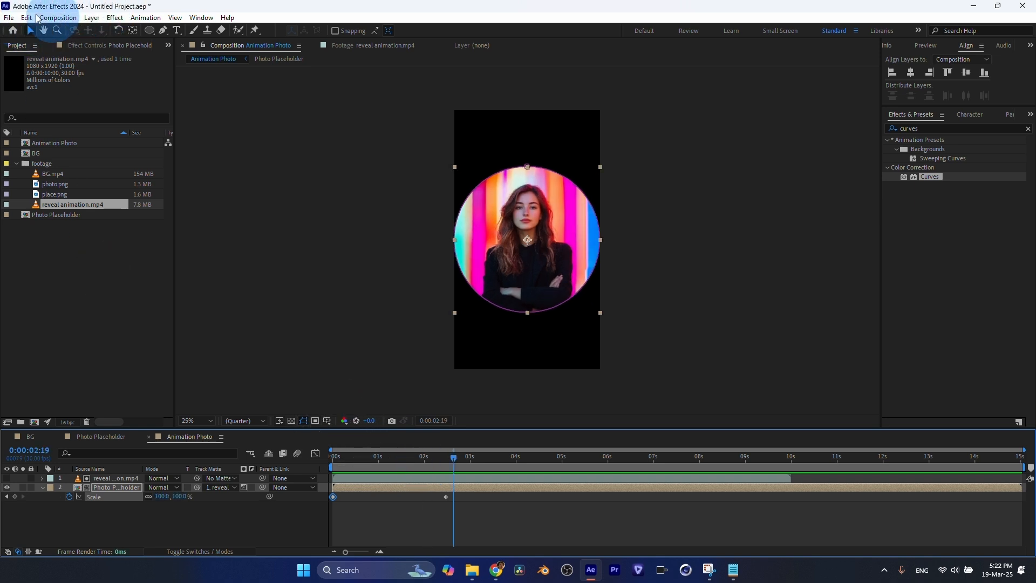
Step: Save the project as a new file named class 2 in the ae folder
{"action": "left_click", "coordinate": [8, 18]}
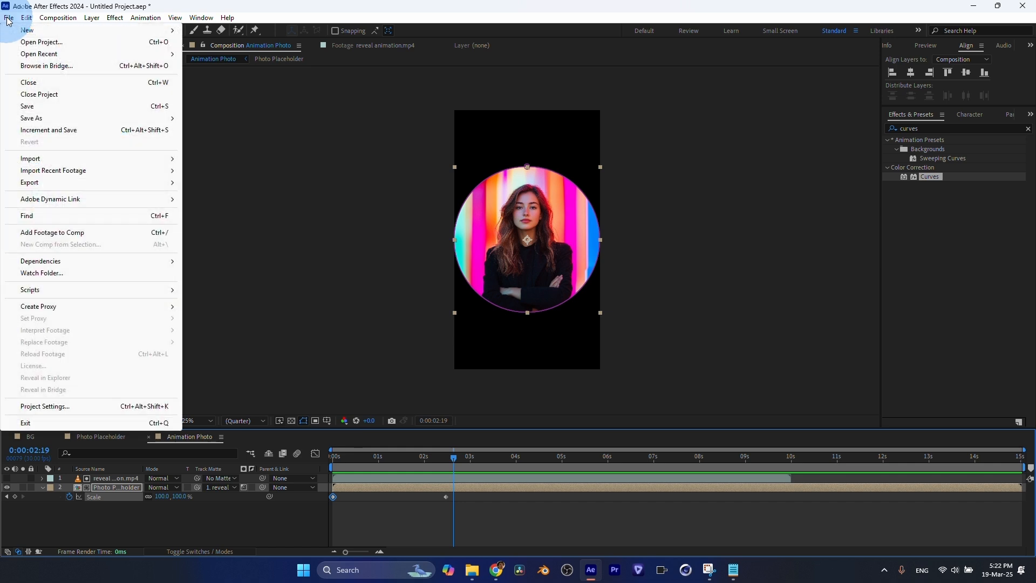
{"action": "mouse_move", "coordinate": [74, 118]}
{"action": "left_click", "coordinate": [209, 119]}
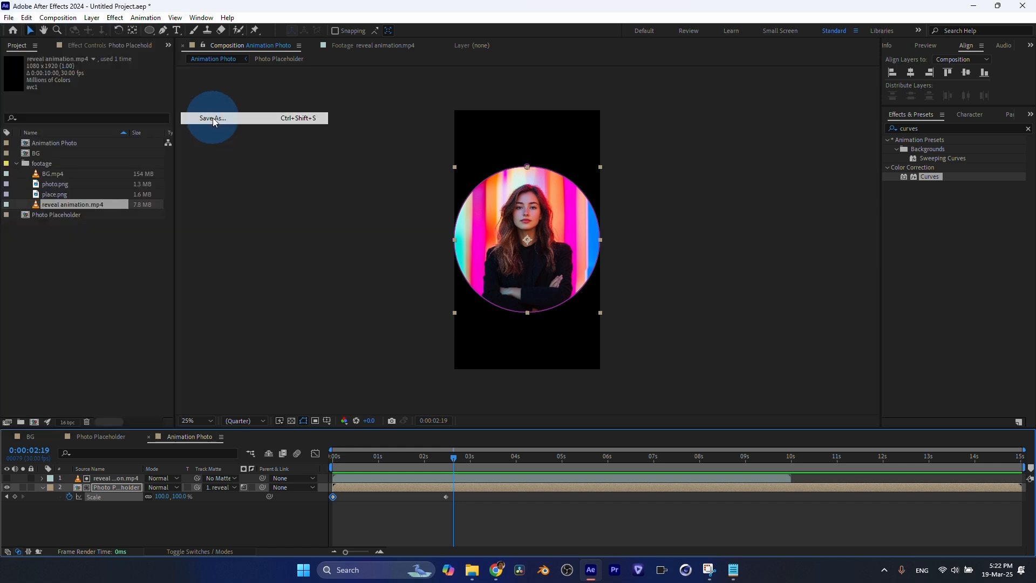
{"action": "left_click", "coordinate": [241, 300]}
{"action": "type", "text": "2"}
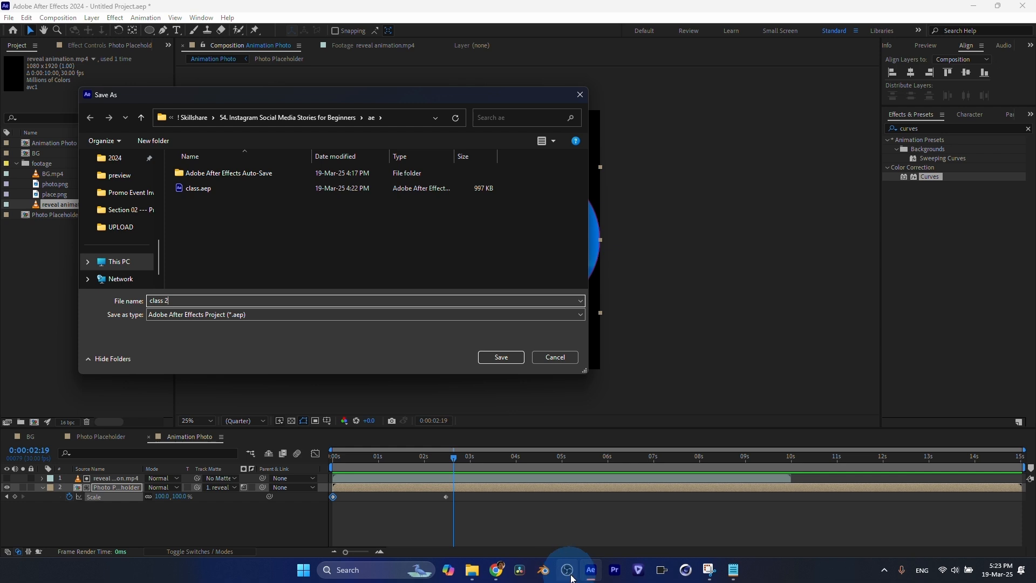
{"action": "left_click", "coordinate": [502, 357]}
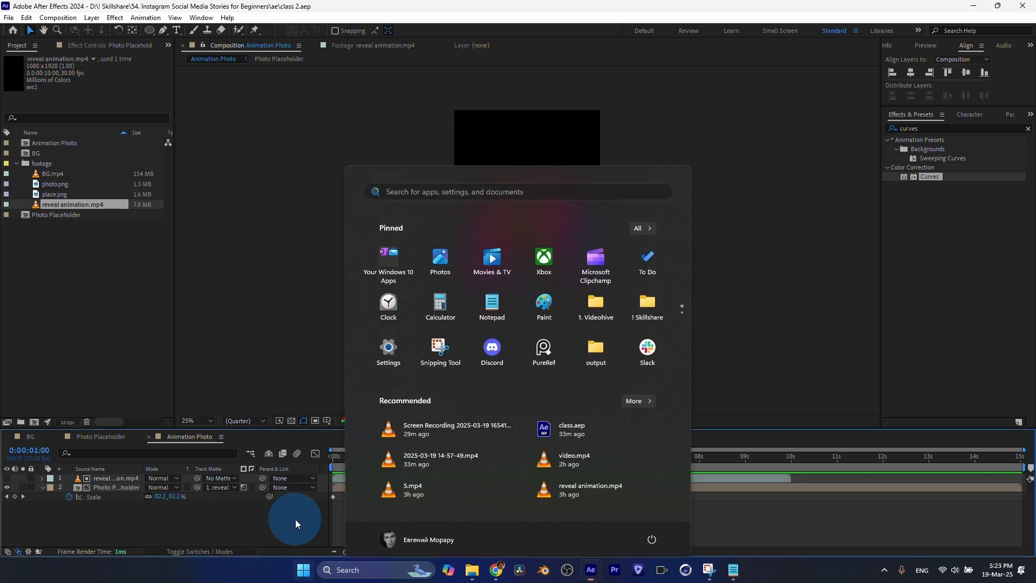
{"action": "left_click", "coordinate": [295, 520]}
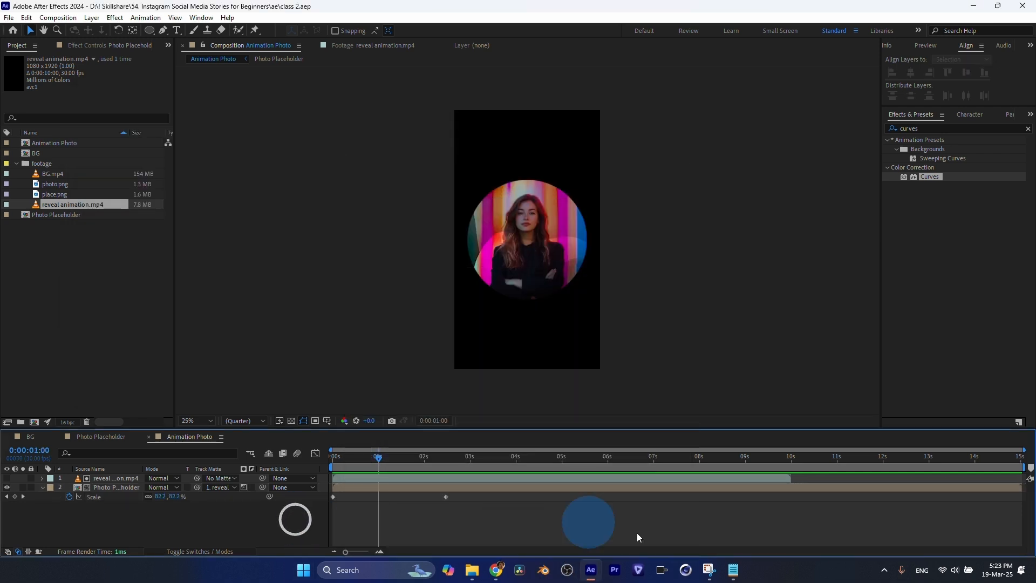
{"action": "mouse_move", "coordinate": [715, 573]}
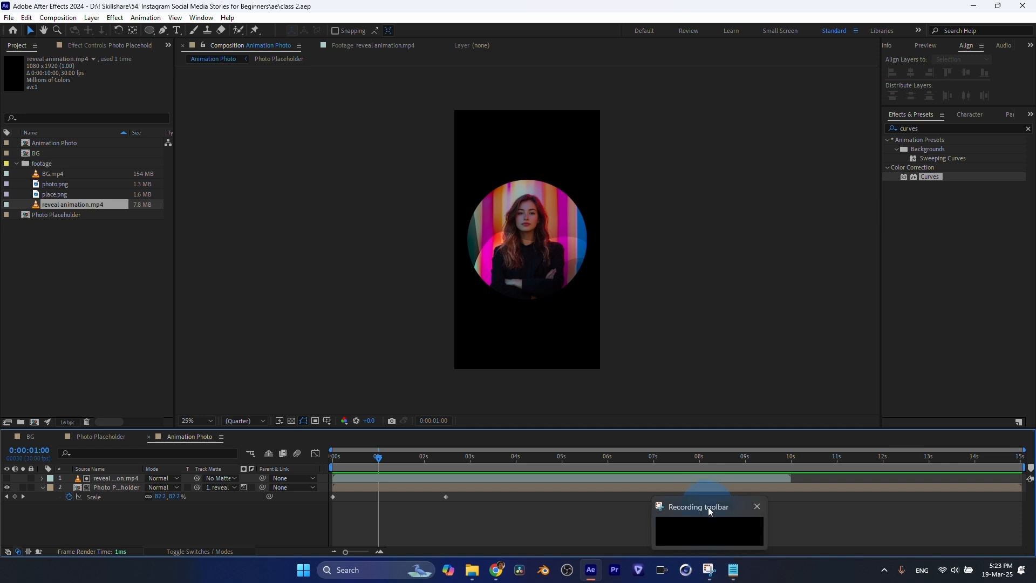
{"action": "left_click", "coordinate": [556, 516]}
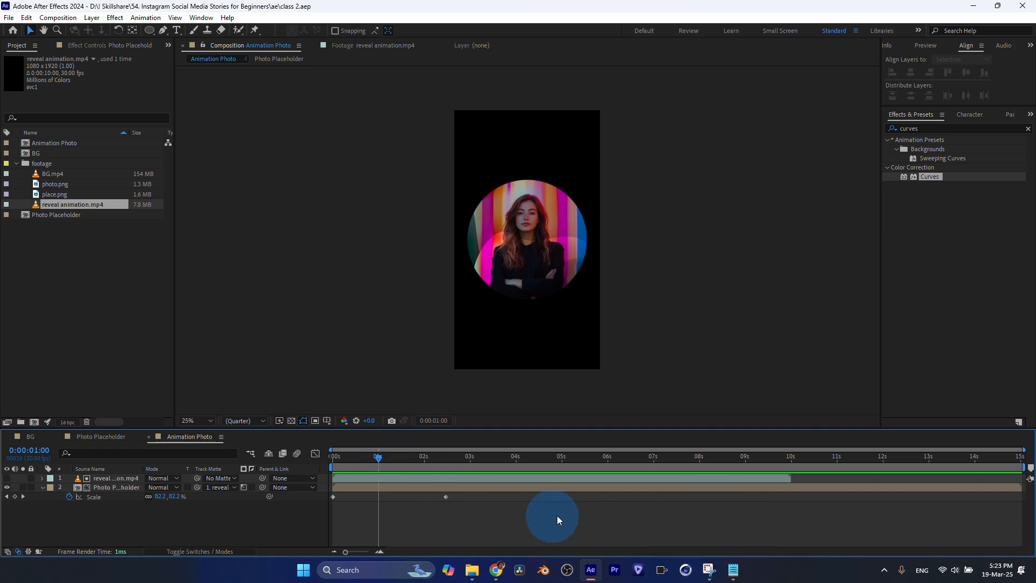
Step: Apply Easy Ease to the 100% Scale keyframe at 0:00:02:14 and keep the value graph as the Graph Editor's graph type
{"action": "left_click_drag", "start_coordinate": [332, 461], "coordinate": [433, 493]}
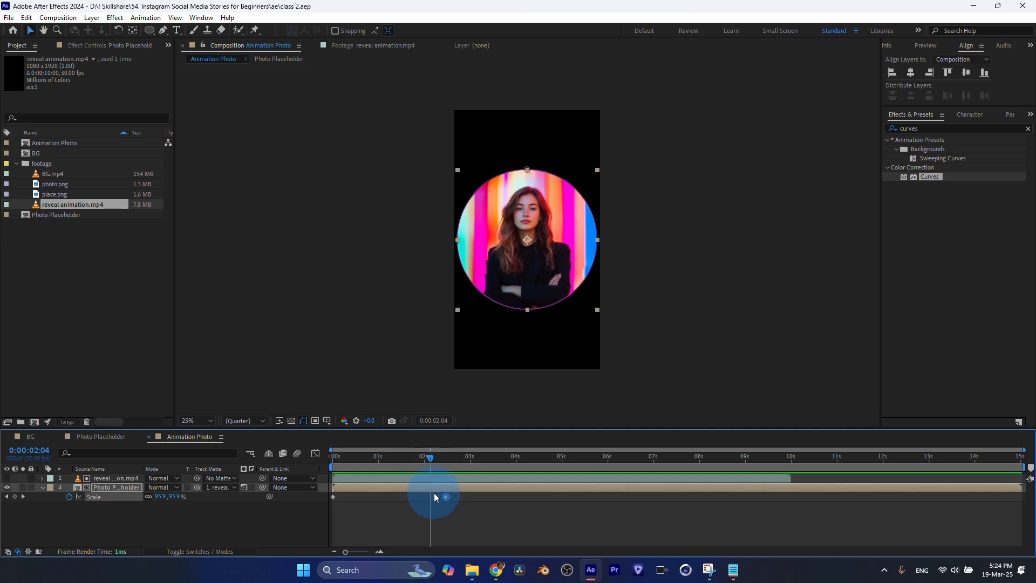
{"action": "left_click", "coordinate": [315, 454]}
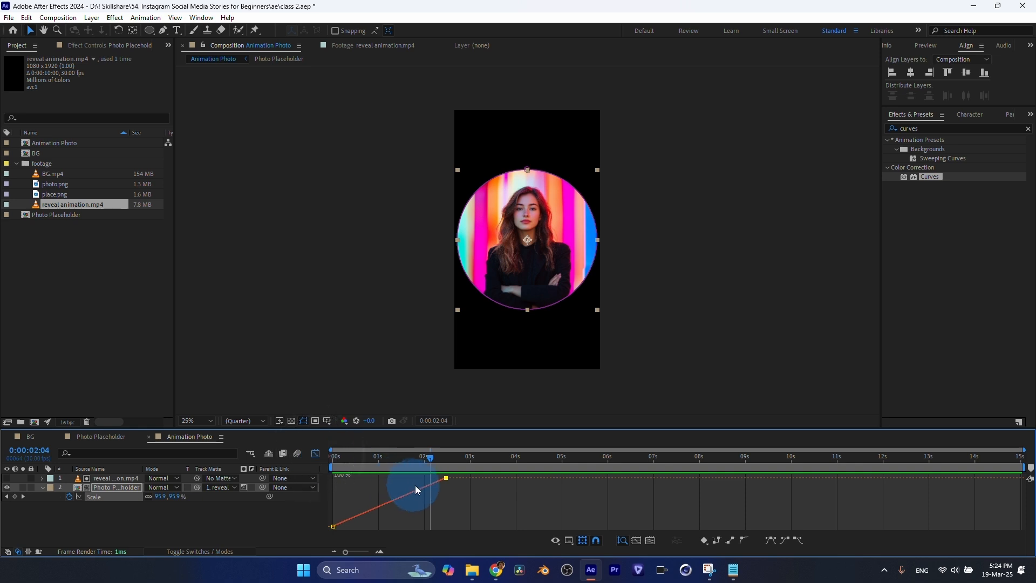
{"action": "key", "text": "F9"}
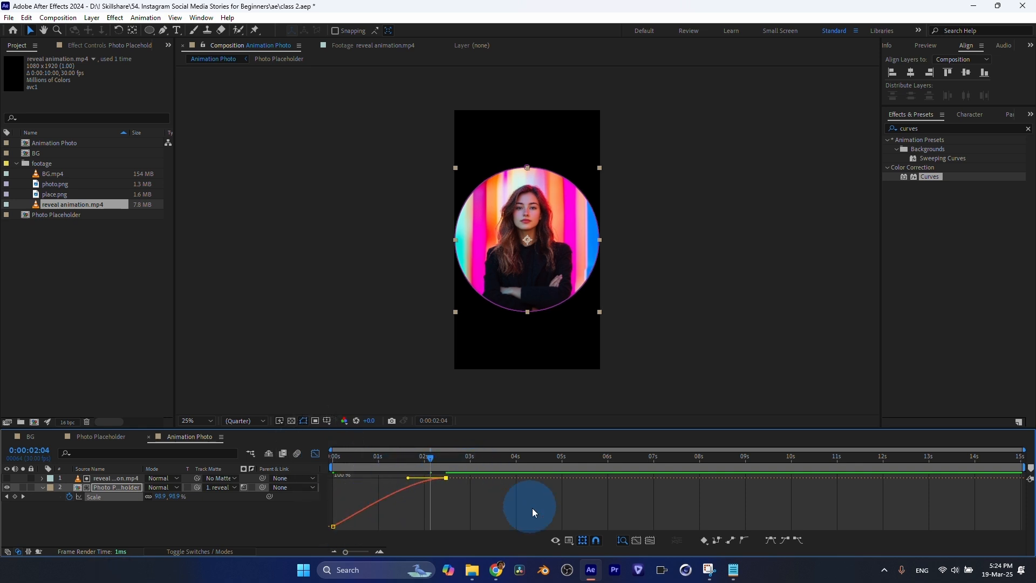
{"action": "left_click", "coordinate": [569, 540]}
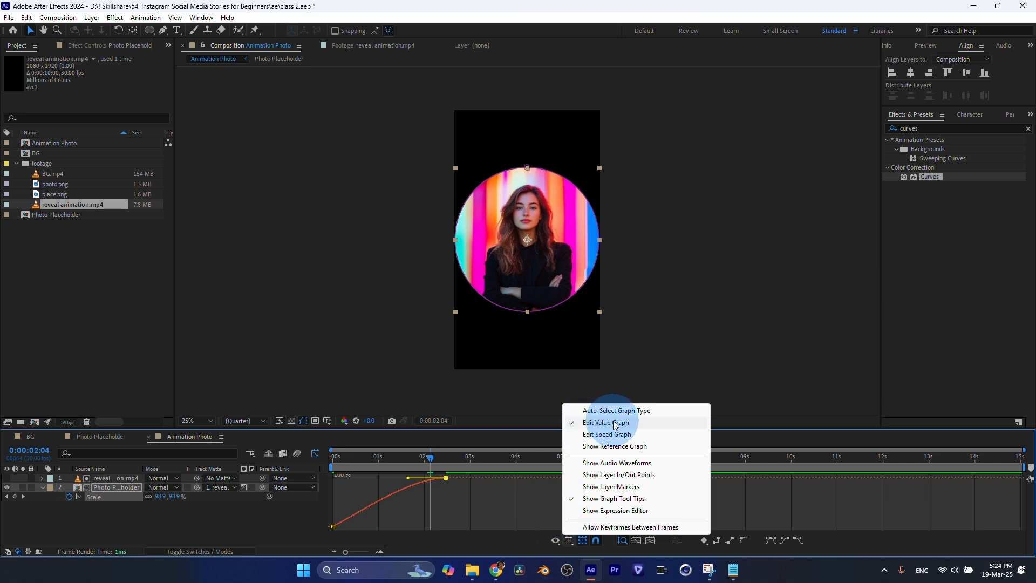
{"action": "left_click", "coordinate": [437, 516]}
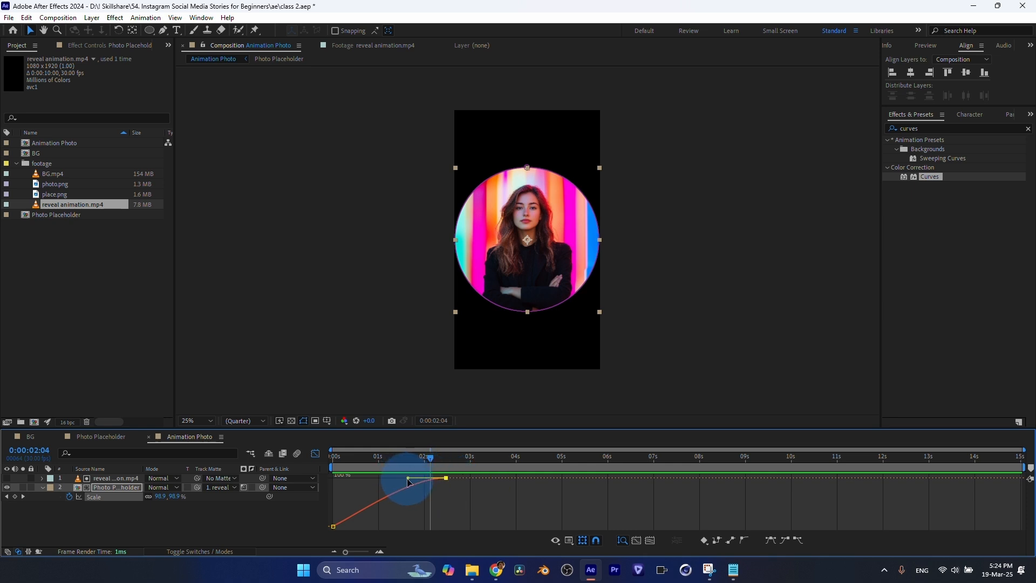
Step: Extend the last Scale keyframe's incoming handle back to about 0.5 seconds, scrub the eased motion and leave the Graph Editor
{"action": "left_click_drag", "start_coordinate": [408, 482], "coordinate": [354, 485]}
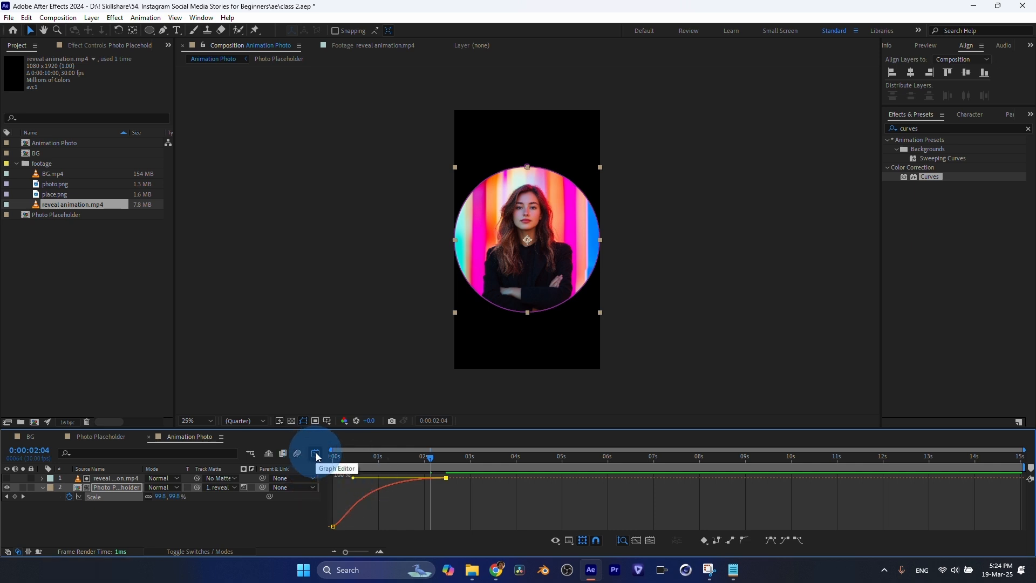
{"action": "left_click_drag", "start_coordinate": [330, 455], "coordinate": [432, 458]}
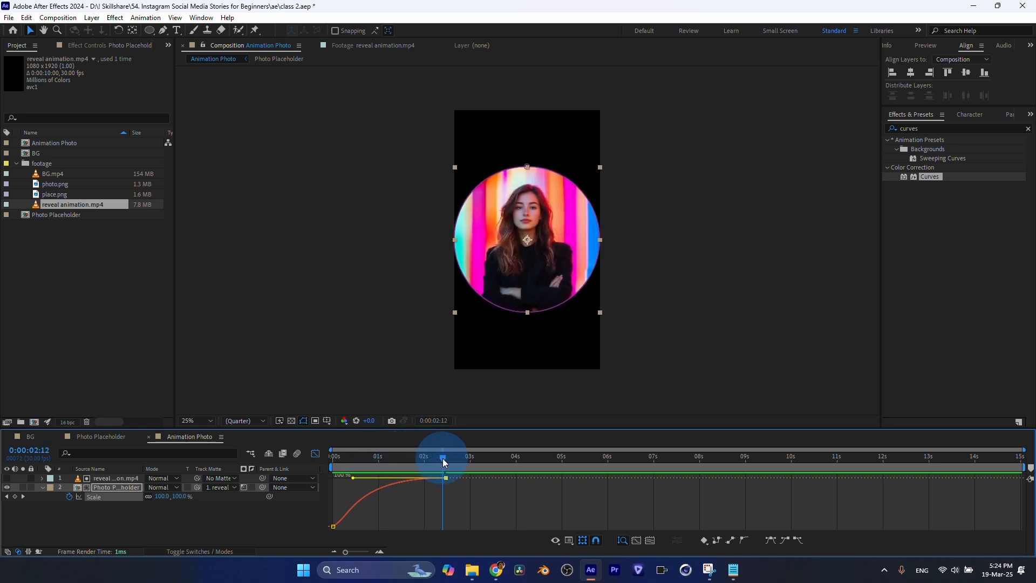
{"action": "left_click", "coordinate": [315, 453]}
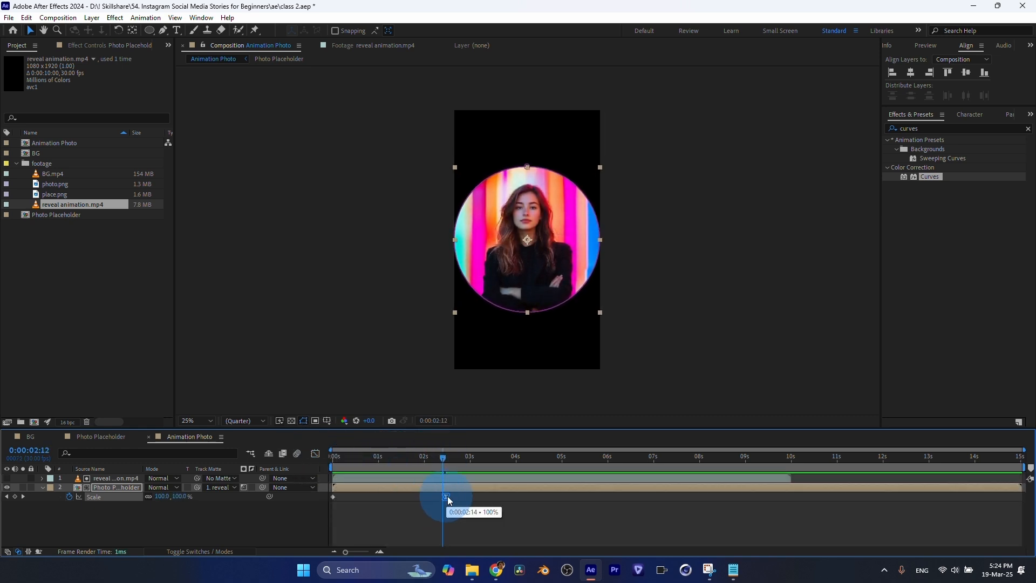
Step: Move the 100% Scale keyframe to 0:00:02:29, preview the slower animation and place the playhead on that keyframe
{"action": "left_click_drag", "start_coordinate": [448, 499], "coordinate": [468, 497]}
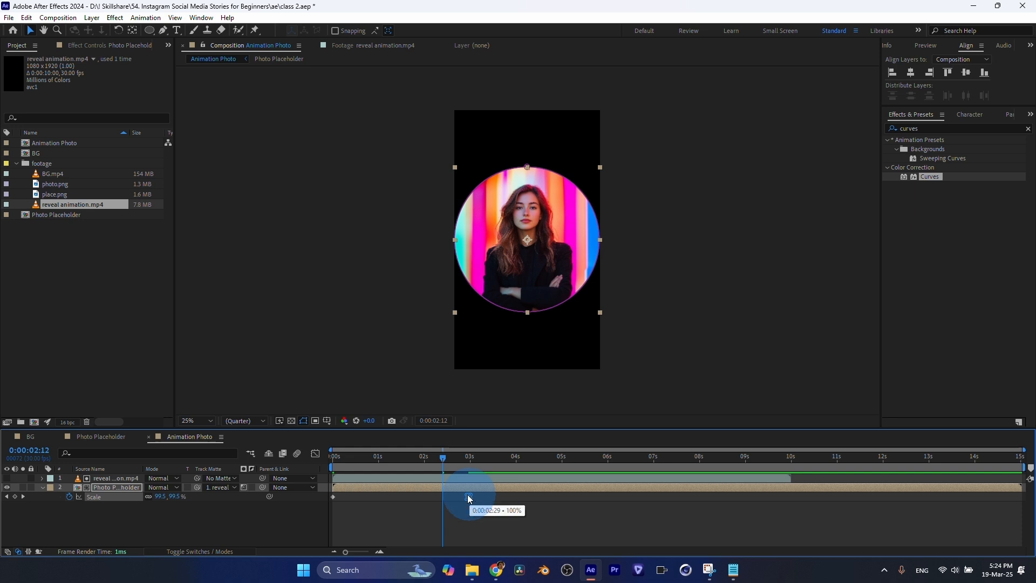
{"action": "left_click_drag", "start_coordinate": [335, 456], "coordinate": [446, 471]}
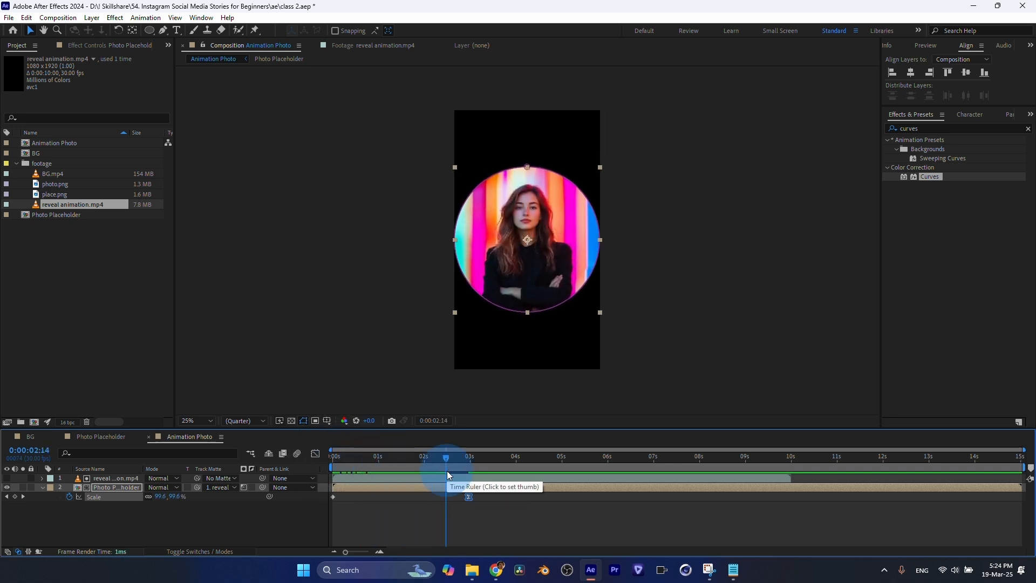
{"action": "key", "text": "KP_0"}
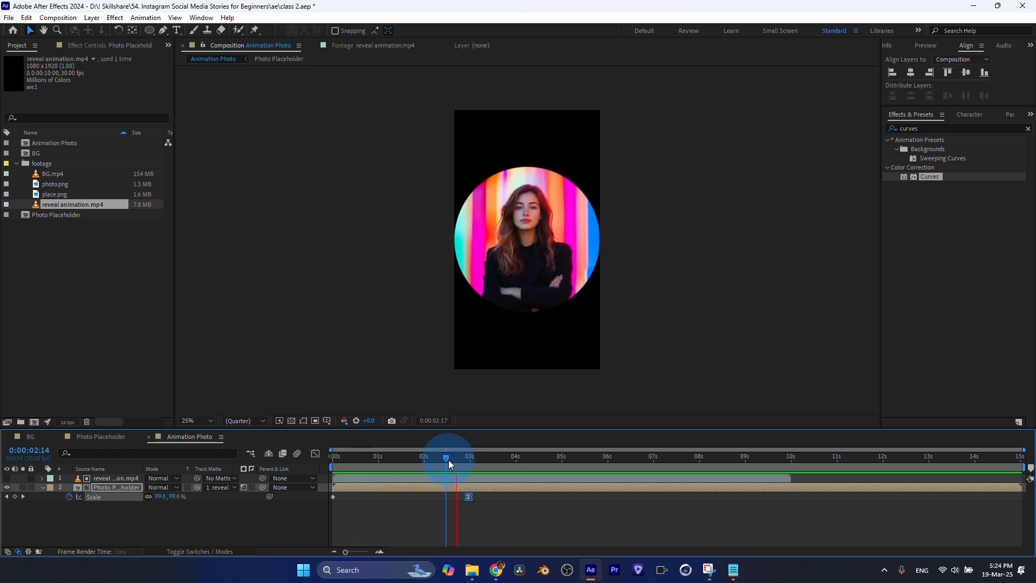
{"action": "key", "text": "space"}
{"action": "key", "text": "k"}
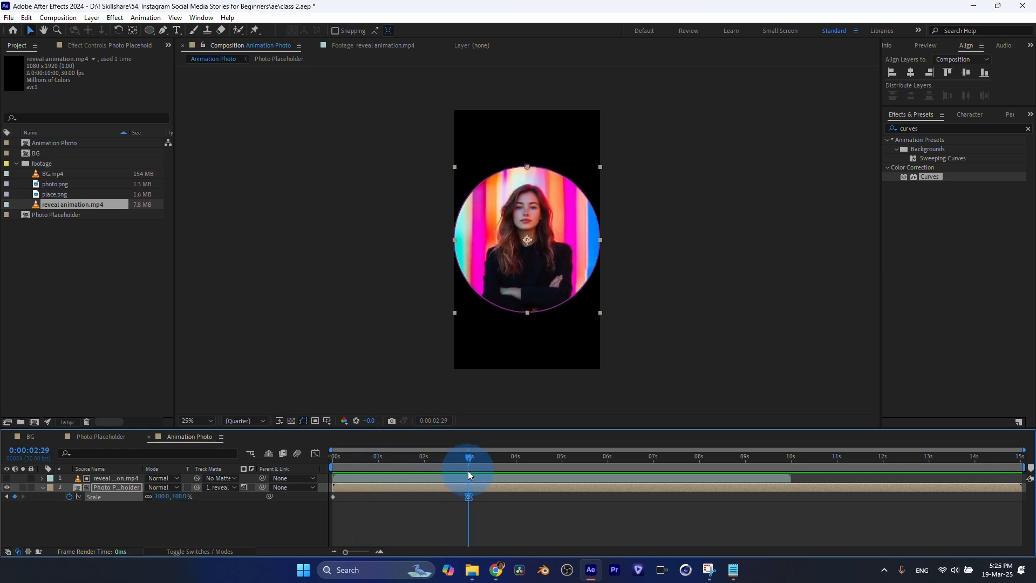
Step: Duplicate the reveal animation and Photo Placeholder layers together and place the copies at the end of the layer stack
{"action": "left_click", "coordinate": [41, 485]}
{"action": "left_click", "coordinate": [100, 478]}
{"action": "left_click", "coordinate": [104, 488], "text": "shift"}
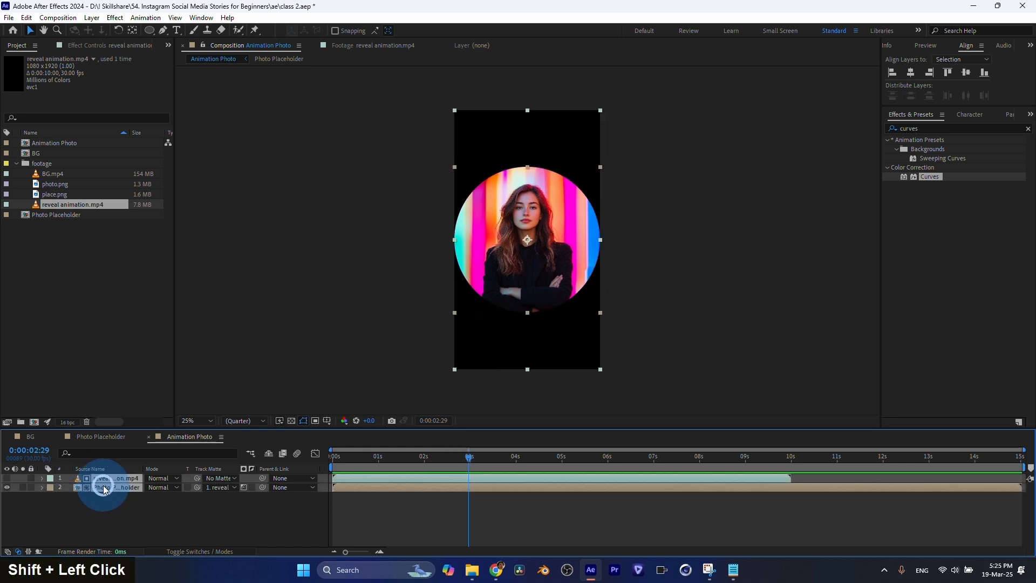
{"action": "key", "text": "ctrl+d"}
{"action": "left_click_drag", "start_coordinate": [103, 491], "coordinate": [112, 508]}
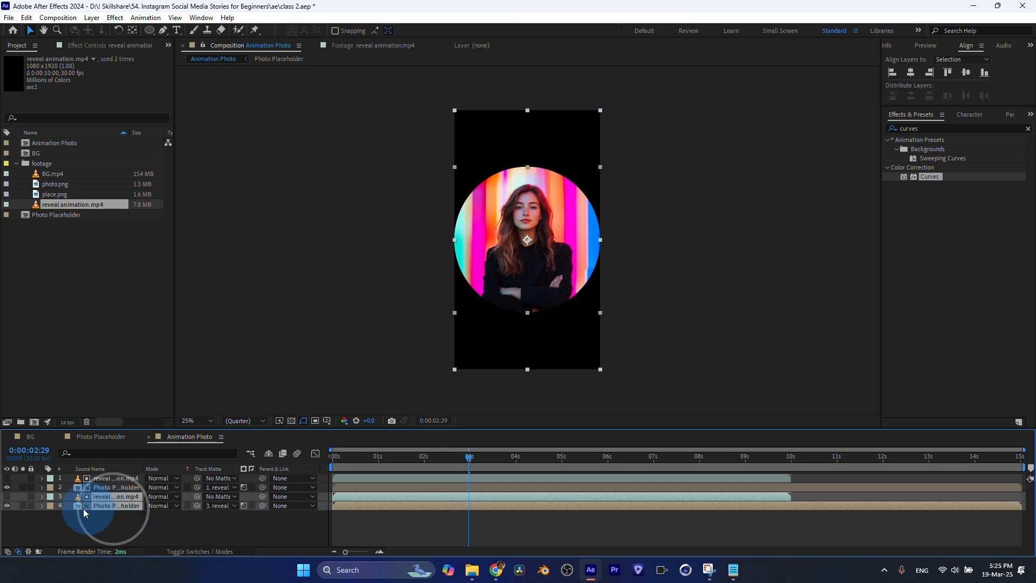
Step: Set the label color of both reveal animation and Photo Placeholder pairs to Yellow
{"action": "left_click", "coordinate": [50, 496]}
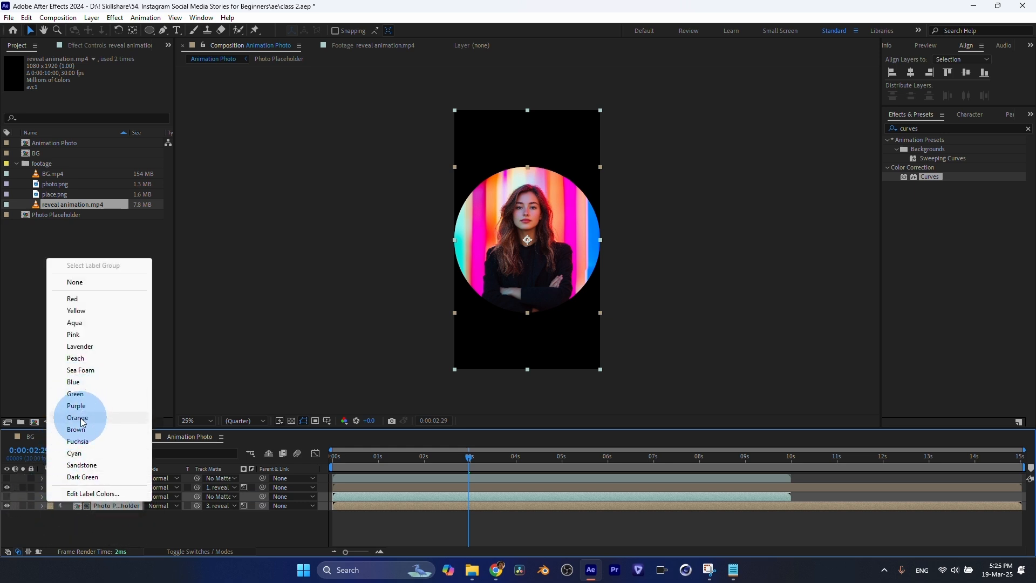
{"action": "left_click", "coordinate": [84, 311]}
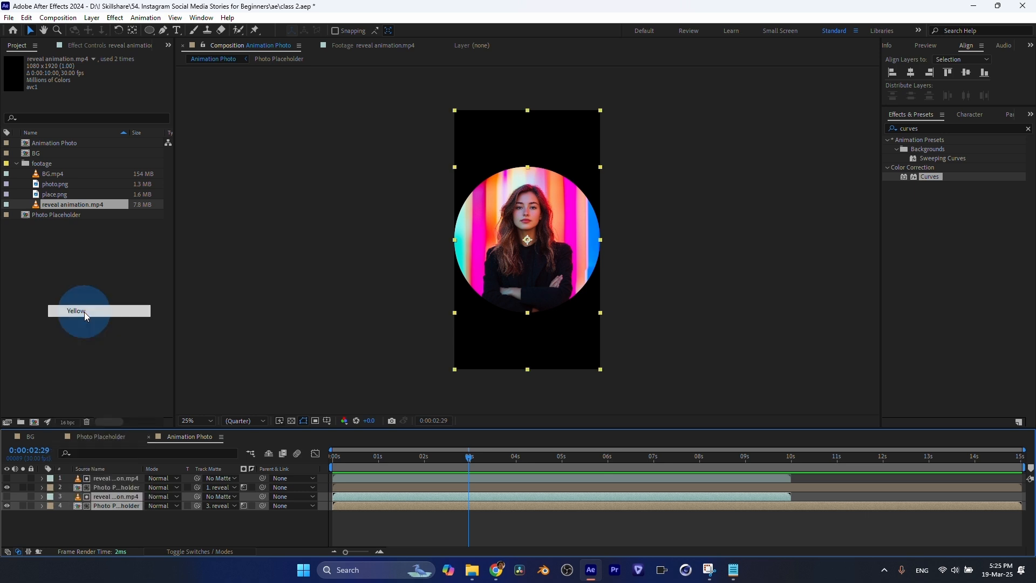
{"action": "left_click", "coordinate": [112, 478]}
{"action": "left_click", "coordinate": [112, 487], "text": "shift"}
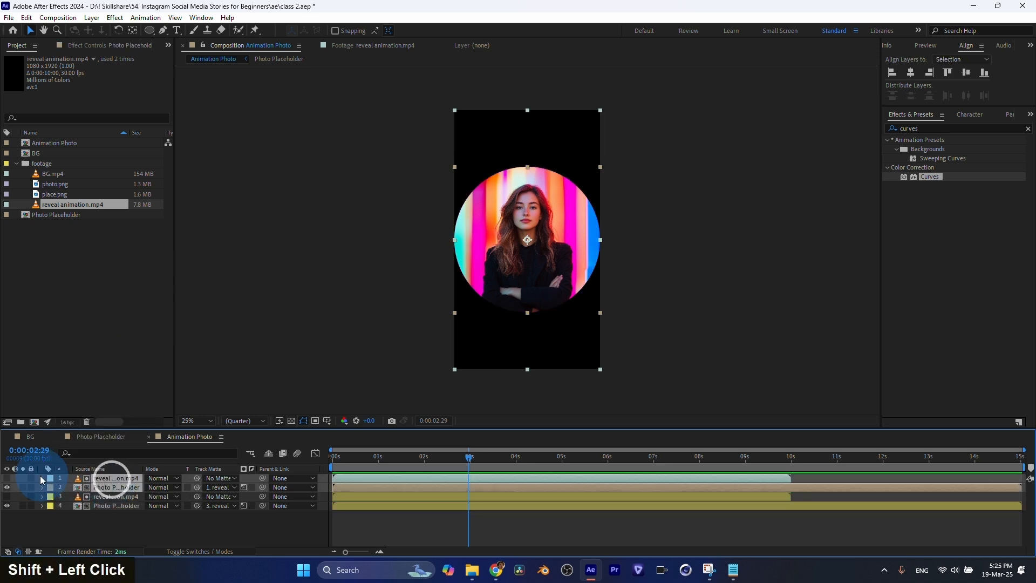
{"action": "left_click", "coordinate": [50, 487]}
{"action": "left_click", "coordinate": [96, 295]}
{"action": "left_click", "coordinate": [118, 503]}
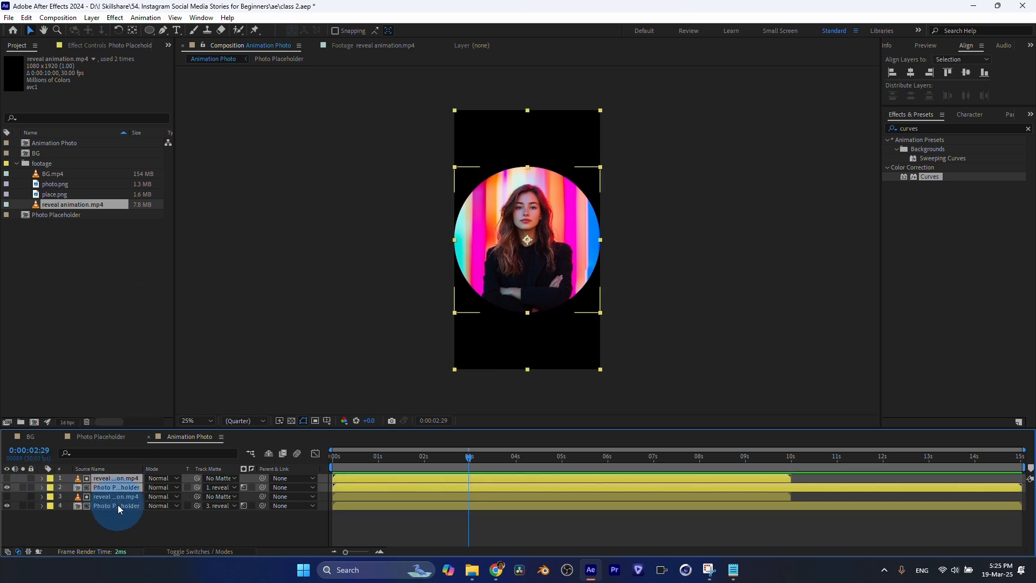
{"action": "left_click_drag", "start_coordinate": [118, 514], "coordinate": [118, 479]}
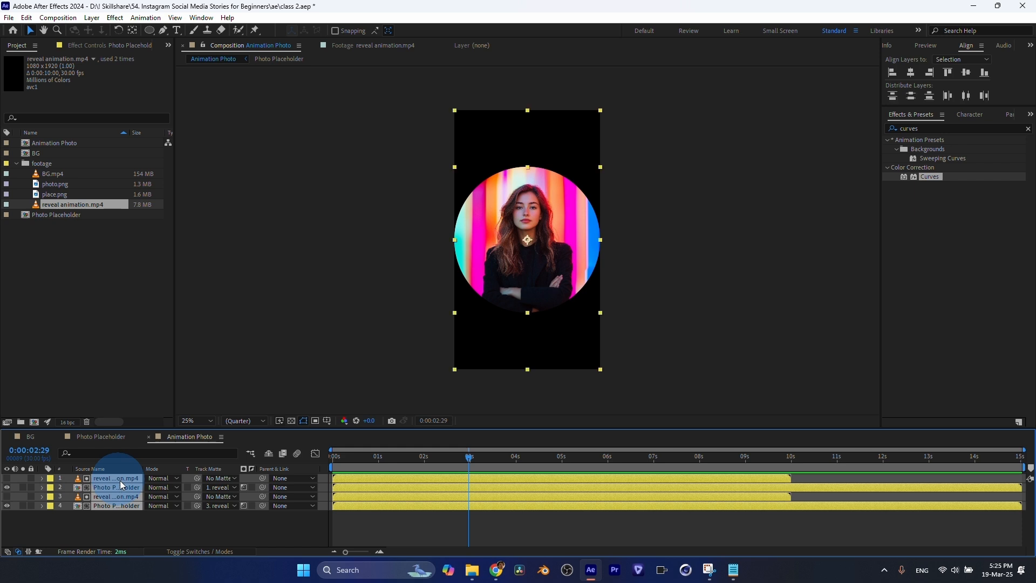
{"action": "left_click", "coordinate": [219, 519]}
{"action": "left_click_drag", "start_coordinate": [219, 519], "coordinate": [335, 490]}
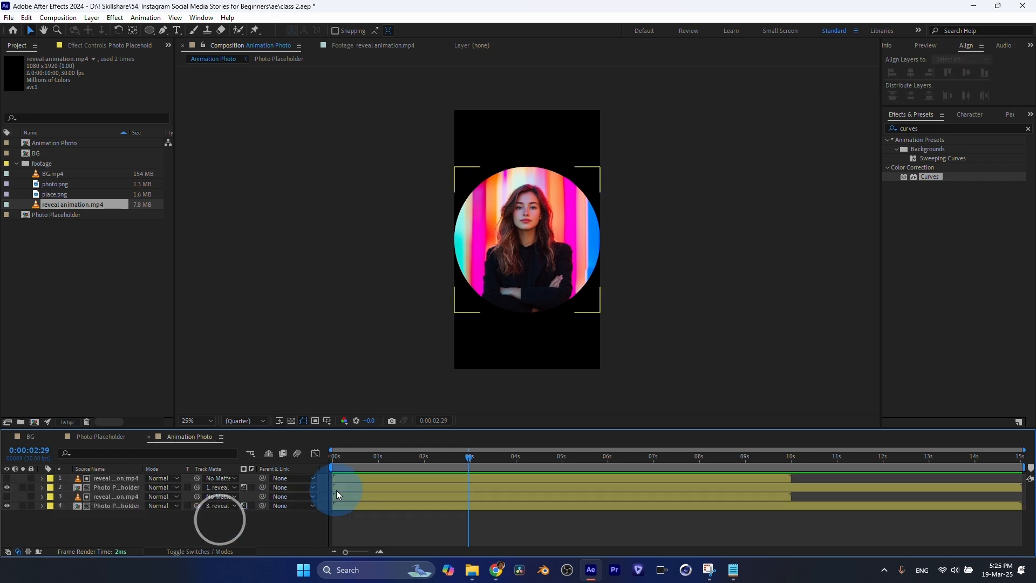
{"action": "left_click", "coordinate": [118, 488]}
{"action": "left_click", "coordinate": [423, 240]}
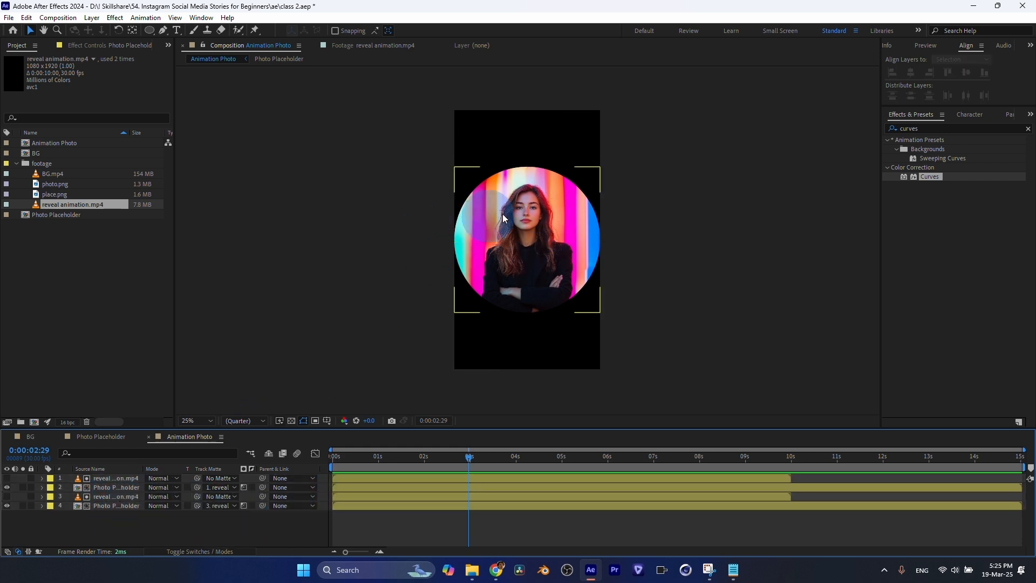
{"action": "left_click", "coordinate": [462, 355]}
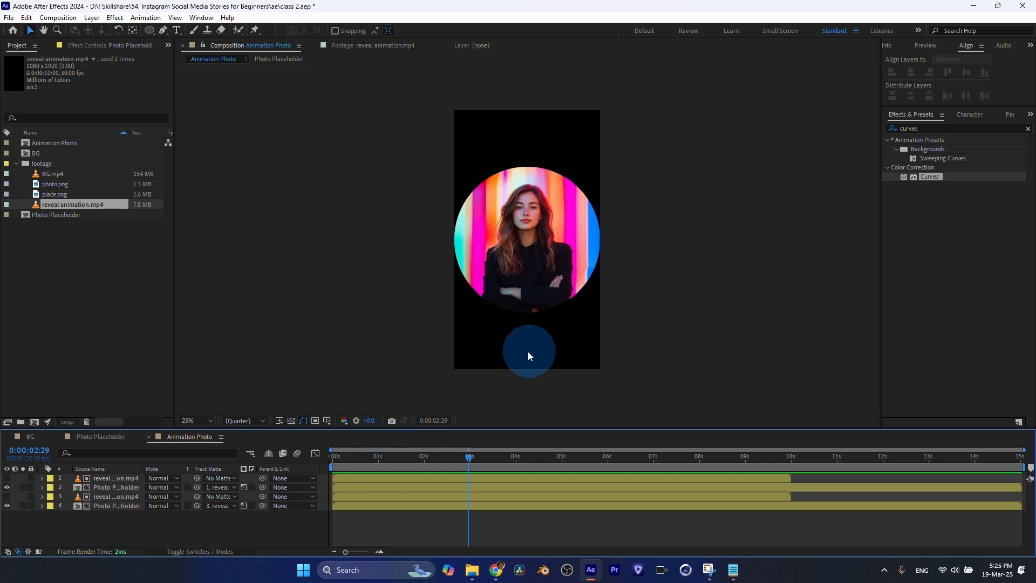
Step: Delay the uppermost reveal animation and Photo Placeholder pair by about 10 frames, and inspect the overlapping reveals up close at 0:00:01:00
{"action": "left_click", "coordinate": [350, 480]}
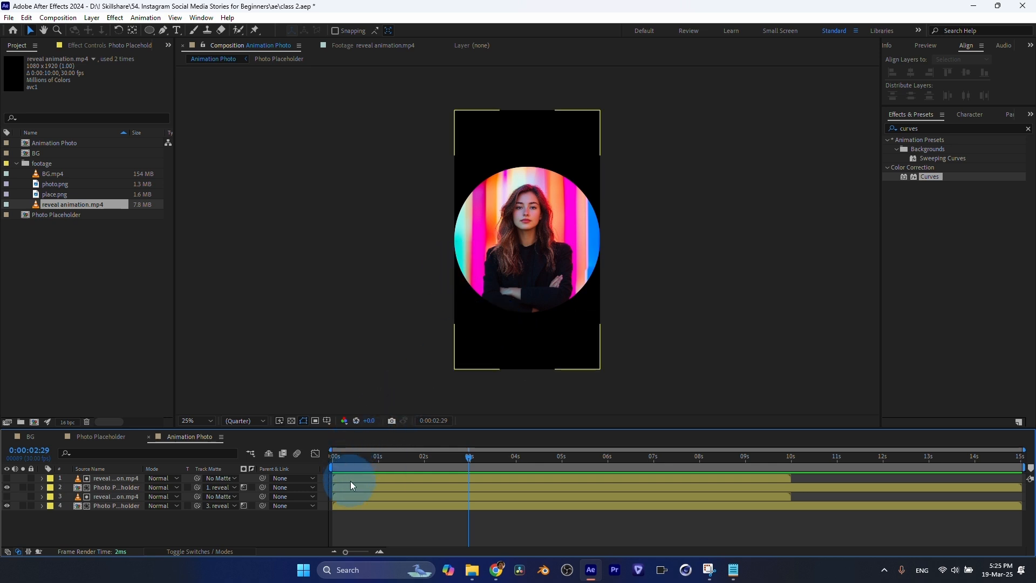
{"action": "left_click", "coordinate": [351, 485], "text": "shift"}
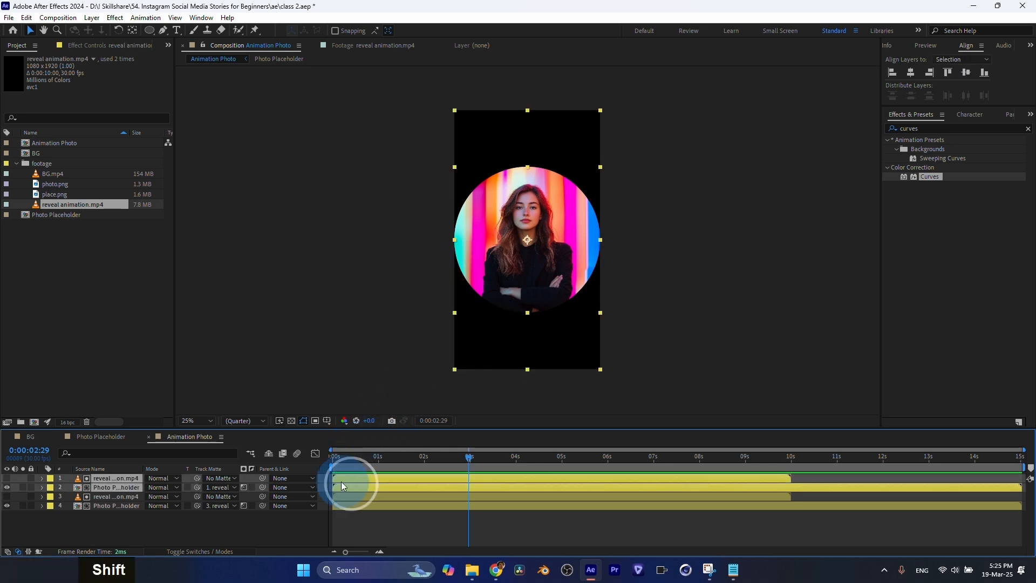
{"action": "left_click_drag", "start_coordinate": [346, 485], "coordinate": [378, 470]}
{"action": "scroll", "coordinate": [538, 210], "scroll_direction": "up", "scroll_amount": 2}
{"action": "scroll", "coordinate": [538, 214], "scroll_direction": "up", "scroll_amount": 1}
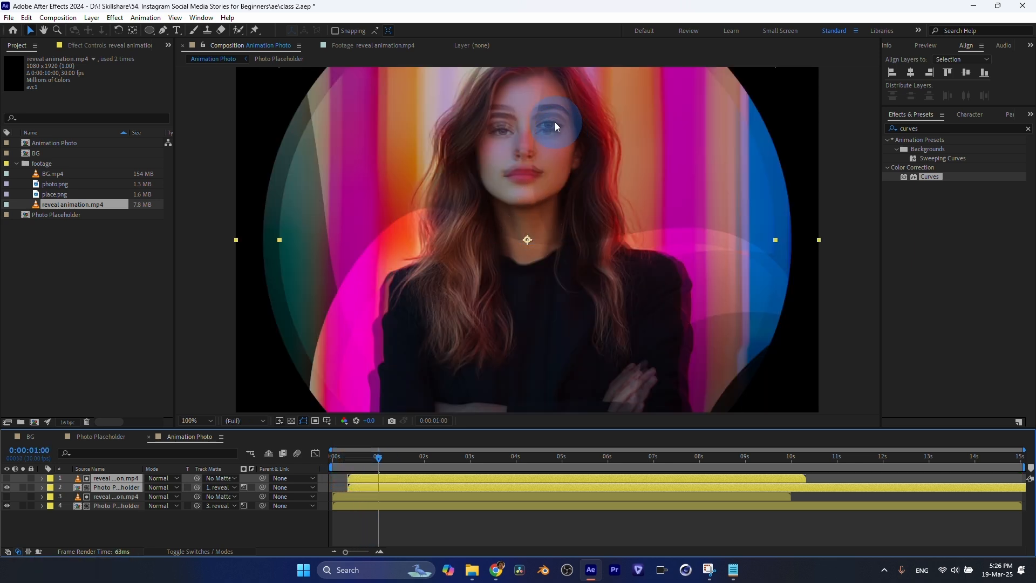
{"action": "scroll", "coordinate": [509, 271], "scroll_direction": "down", "scroll_amount": 1}
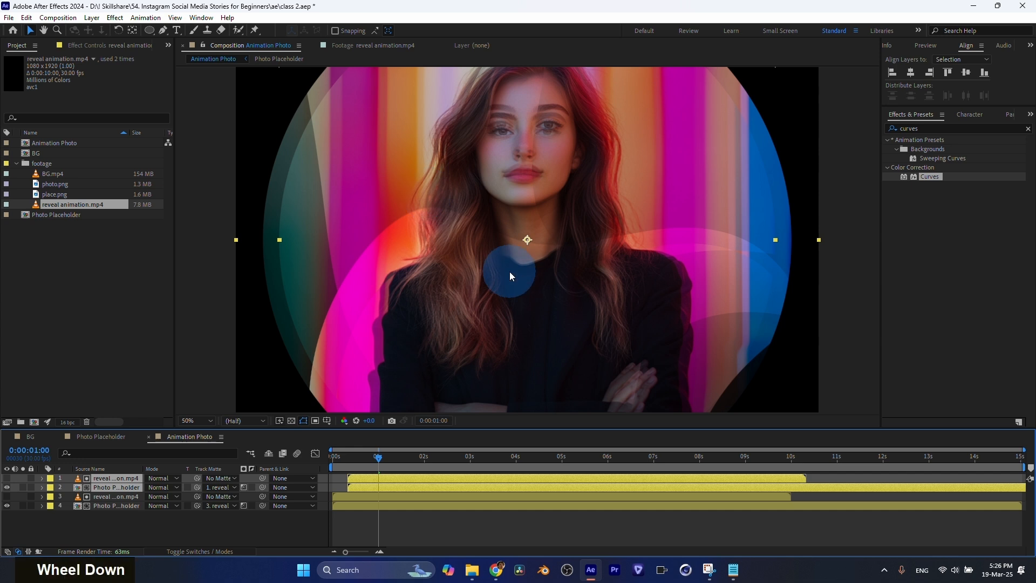
{"action": "scroll", "coordinate": [507, 281], "scroll_direction": "down", "scroll_amount": 1}
{"action": "left_click_drag", "start_coordinate": [379, 459], "coordinate": [474, 464]}
{"action": "left_click", "coordinate": [410, 533]}
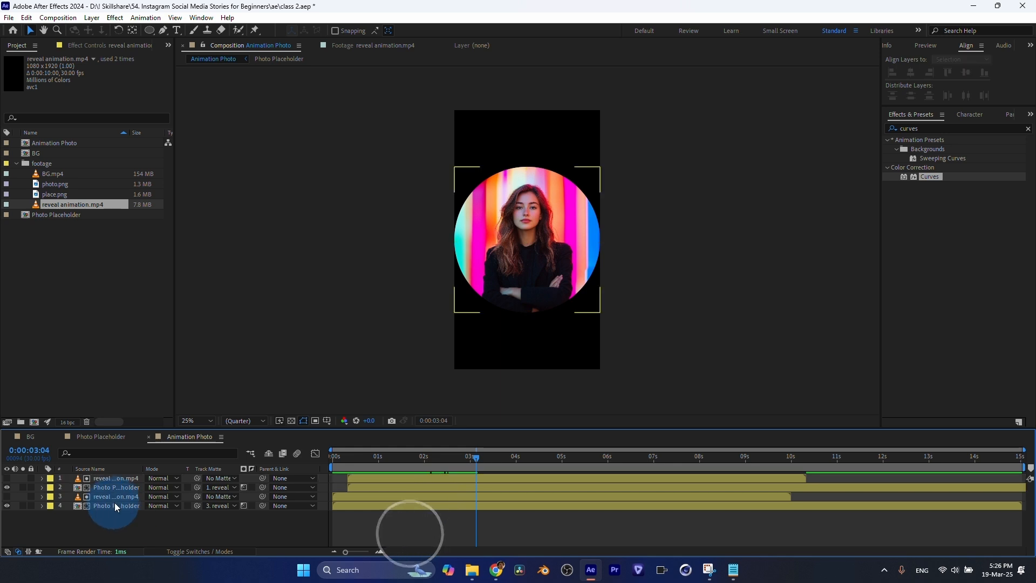
Step: Remove the Scale animation from the delayed Photo Placeholder (layer 2) with the playhead past its last keyframe at 0:00:03:26
{"action": "left_click", "coordinate": [128, 487]}
{"action": "left_click", "coordinate": [124, 490]}
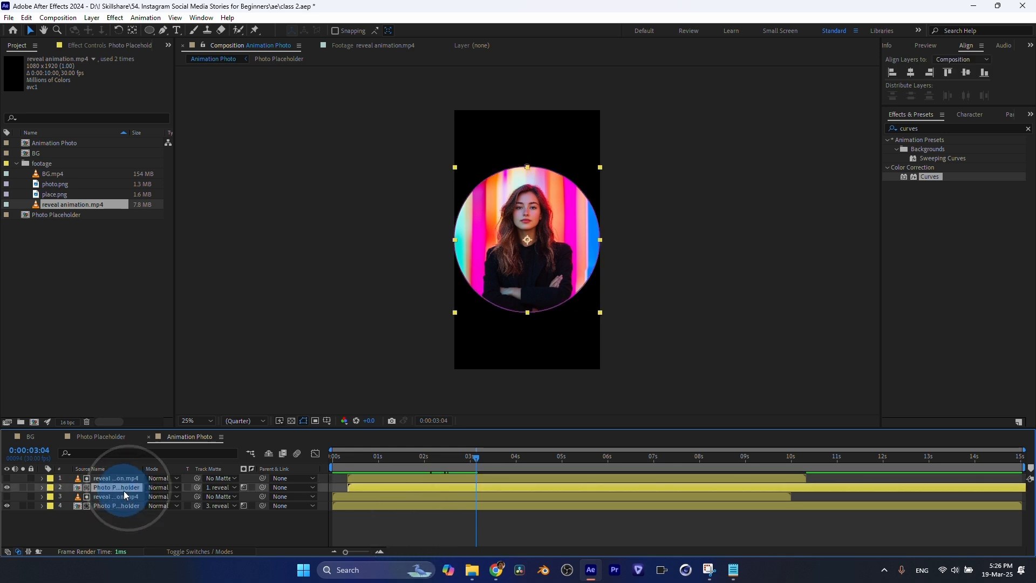
{"action": "key", "text": "u"}
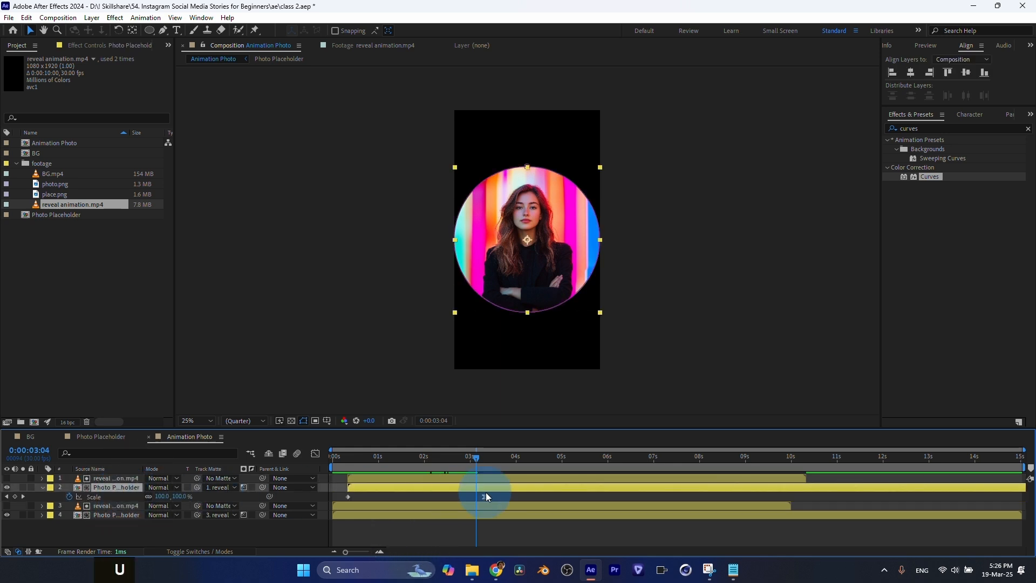
{"action": "left_click_drag", "start_coordinate": [477, 458], "coordinate": [511, 481]}
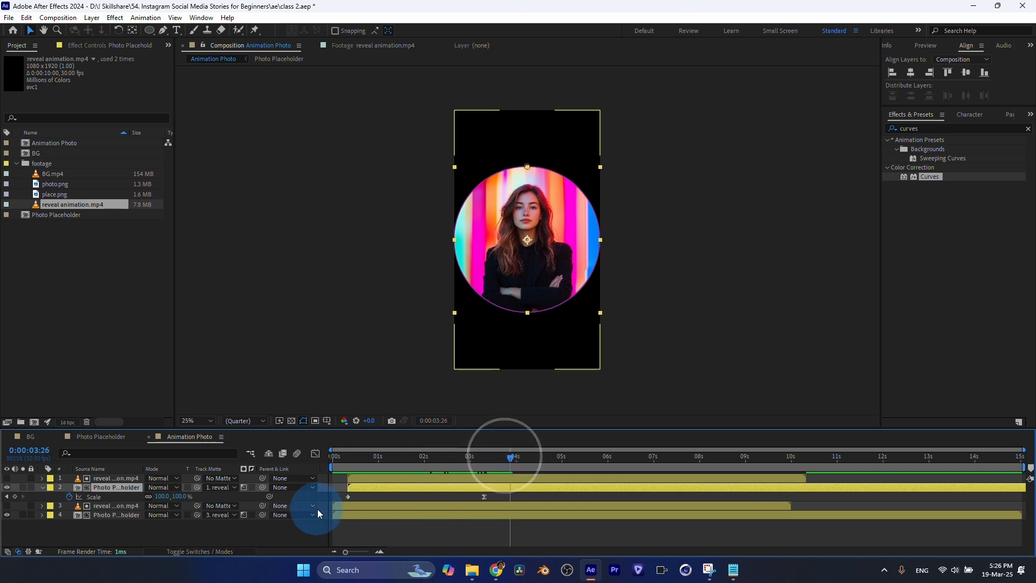
{"action": "left_click", "coordinate": [80, 497]}
{"action": "left_click_drag", "start_coordinate": [501, 495], "coordinate": [337, 499]}
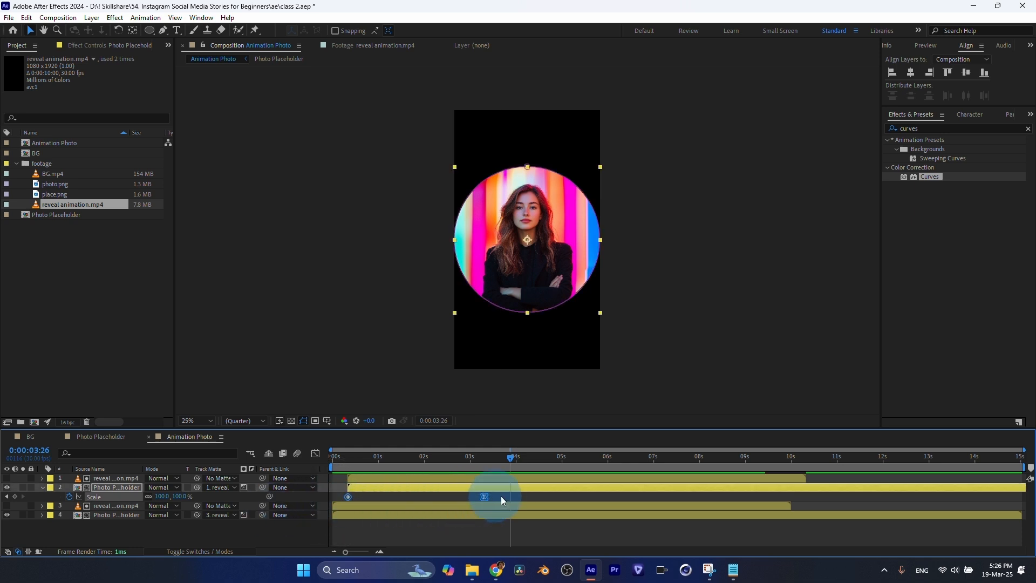
{"action": "left_click", "coordinate": [69, 496]}
Step: Parent Photo Placeholder layer 2 to Photo Placeholder layer 4, then show and select layer 4's Scale keyframes
{"action": "left_click", "coordinate": [134, 487]}
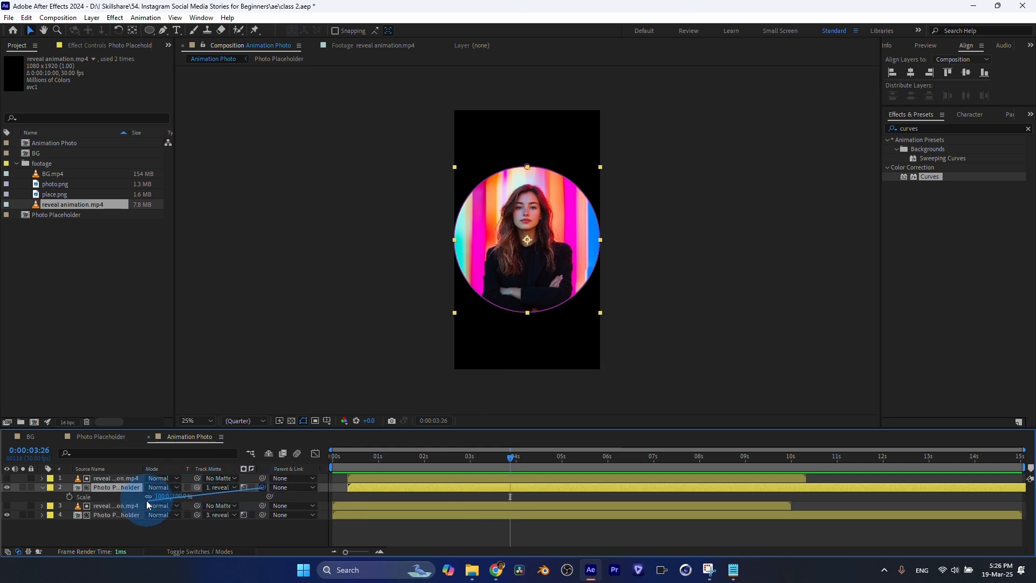
{"action": "left_click_drag", "start_coordinate": [146, 500], "coordinate": [115, 516]}
{"action": "left_click", "coordinate": [115, 516]}
{"action": "key", "text": "s"}
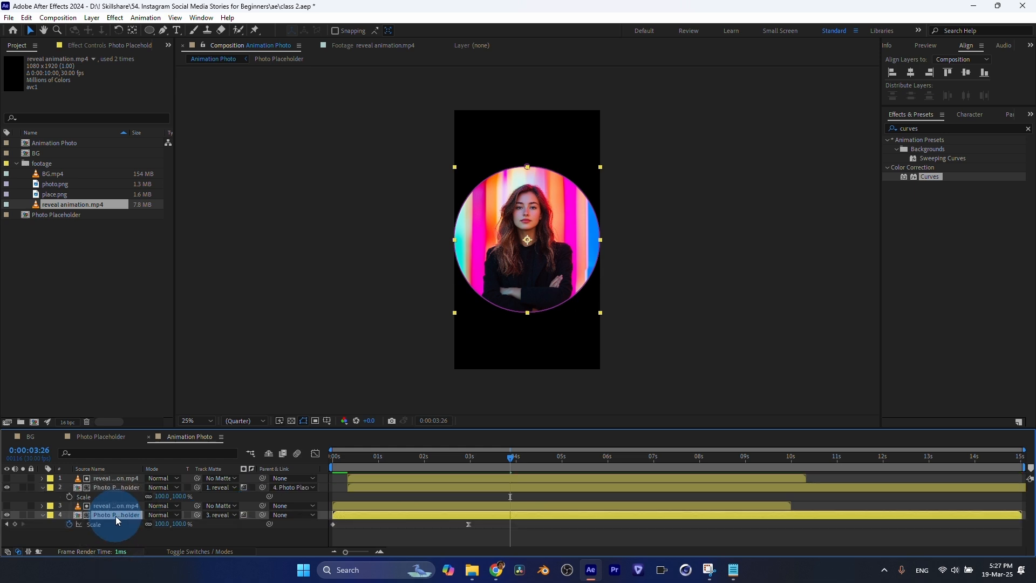
{"action": "left_click_drag", "start_coordinate": [481, 529], "coordinate": [324, 526]}
{"action": "left_click", "coordinate": [368, 526]}
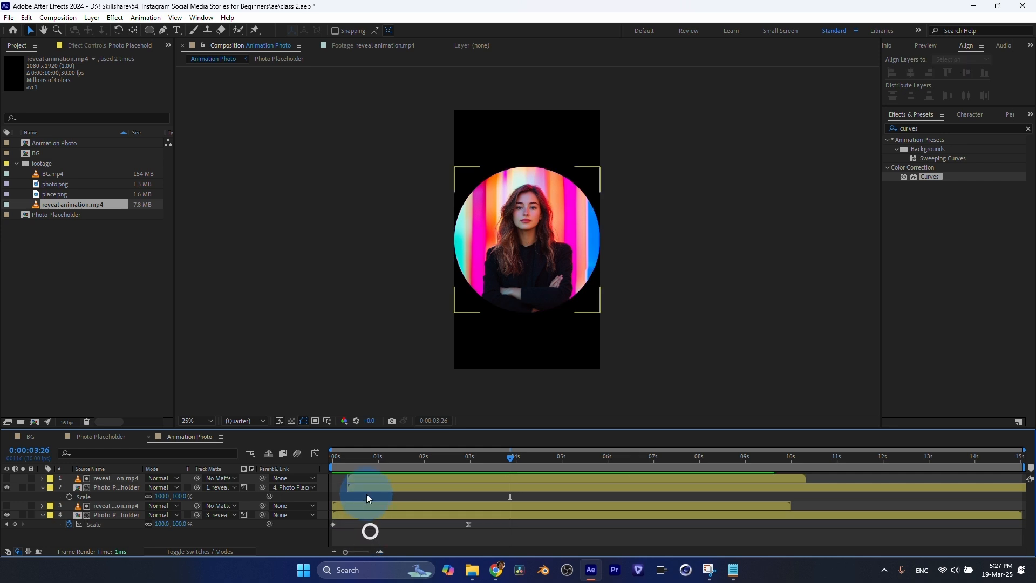
{"action": "left_click", "coordinate": [370, 488]}
{"action": "left_click_drag", "start_coordinate": [491, 524], "coordinate": [306, 531]}
Step: Scrub the parented reveal to 0:00:00:26, inspect it up close, and collapse both Photo Placeholder layers' properties
{"action": "left_click_drag", "start_coordinate": [333, 468], "coordinate": [373, 466]}
{"action": "scroll", "coordinate": [512, 235], "scroll_direction": "up", "scroll_amount": 2}
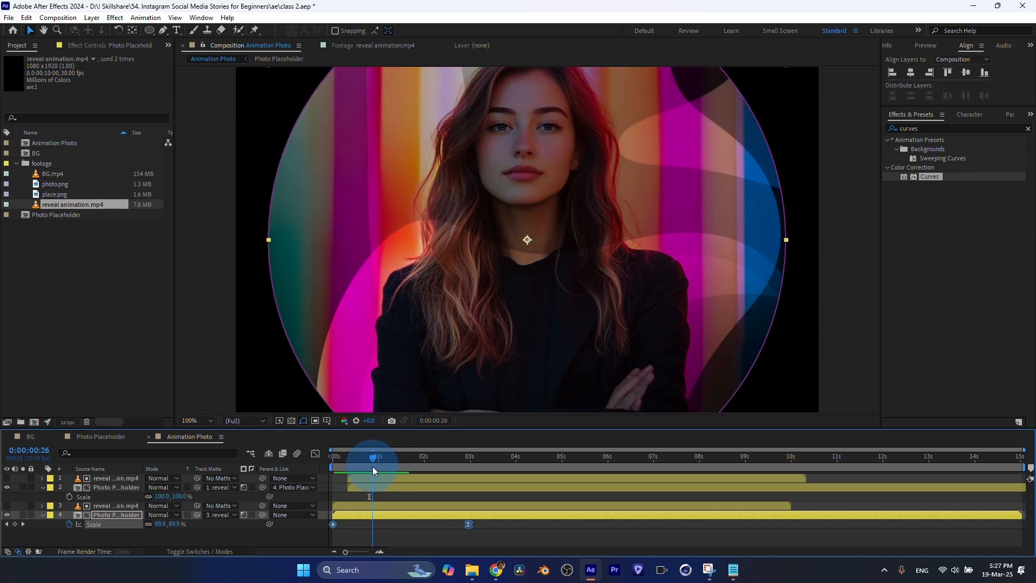
{"action": "scroll", "coordinate": [495, 259], "scroll_direction": "down", "scroll_amount": 2}
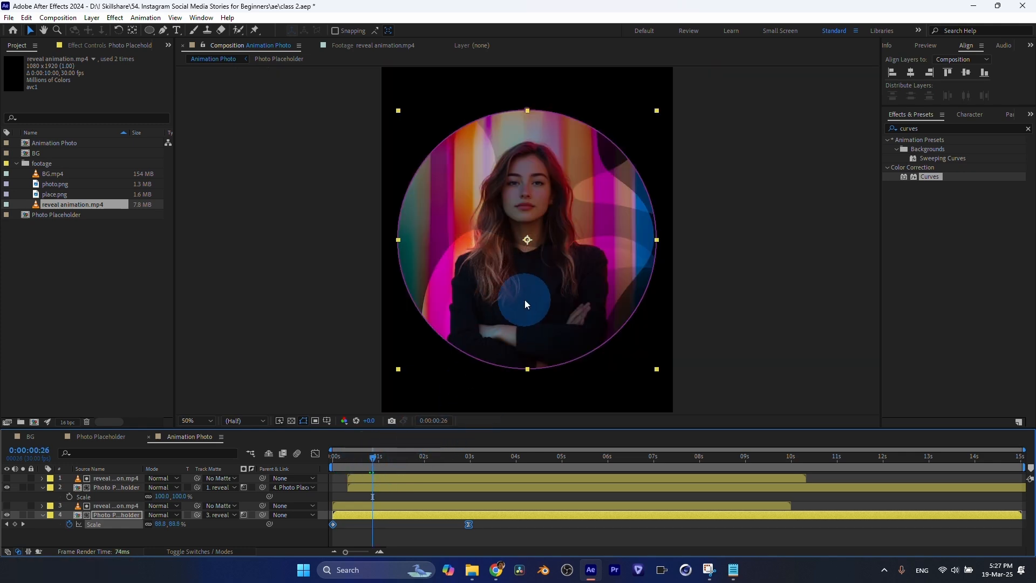
{"action": "scroll", "coordinate": [524, 299], "scroll_direction": "down", "scroll_amount": 2}
{"action": "mouse_move", "coordinate": [373, 458]}
{"action": "left_mouse_down"}
{"action": "mouse_move", "coordinate": [386, 461]}
{"action": "mouse_move", "coordinate": [372, 461]}
{"action": "left_mouse_up"}
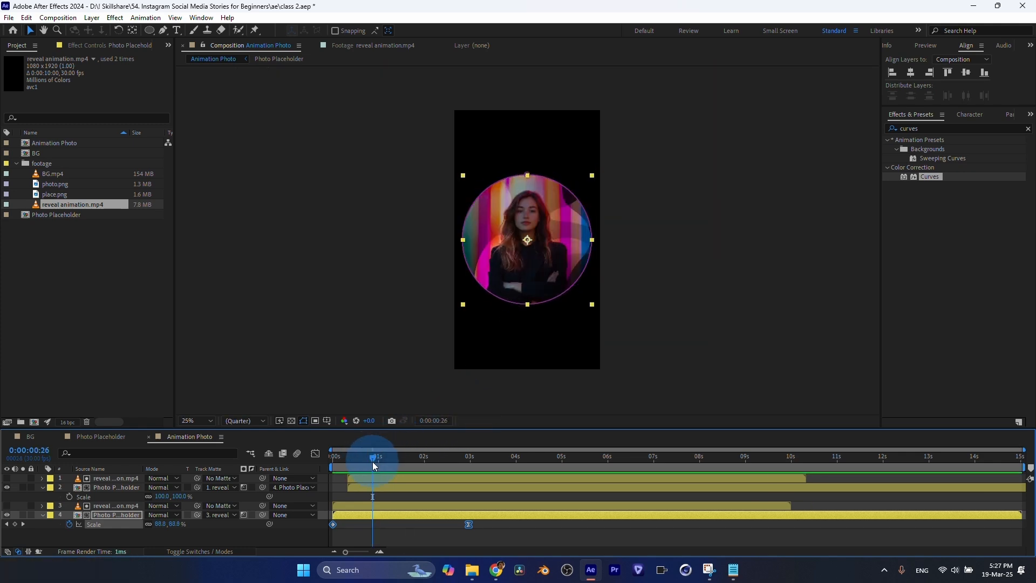
{"action": "left_click", "coordinate": [42, 487]}
{"action": "left_click", "coordinate": [42, 505]}
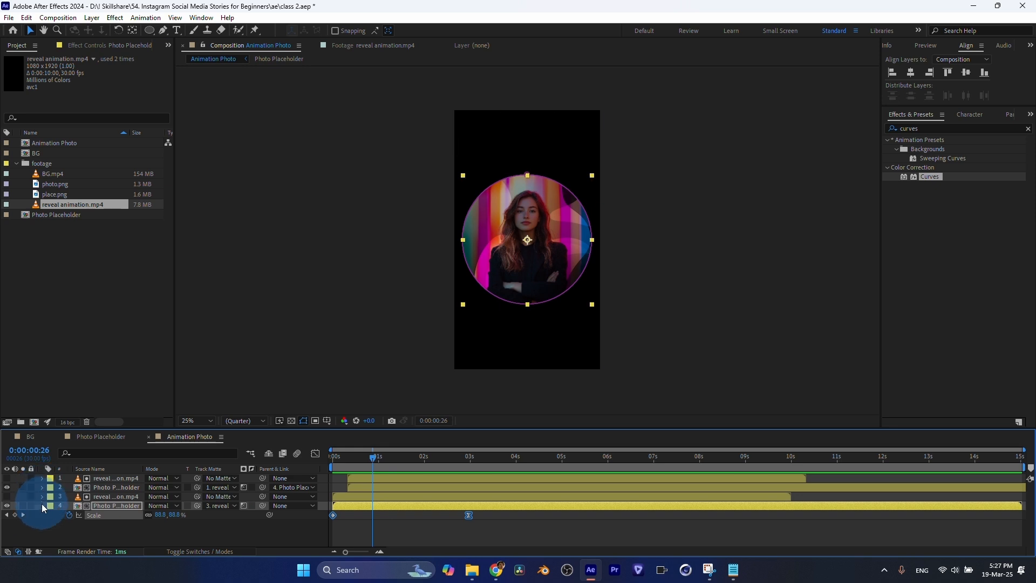
Step: Examine the doubled photo reveal without layer outlines and scrub it from the start to 0:00:00:27
{"action": "left_click", "coordinate": [702, 237]}
{"action": "scroll", "coordinate": [701, 237], "scroll_direction": "up", "scroll_amount": 2}
{"action": "scroll", "coordinate": [671, 241], "scroll_direction": "down", "scroll_amount": 2}
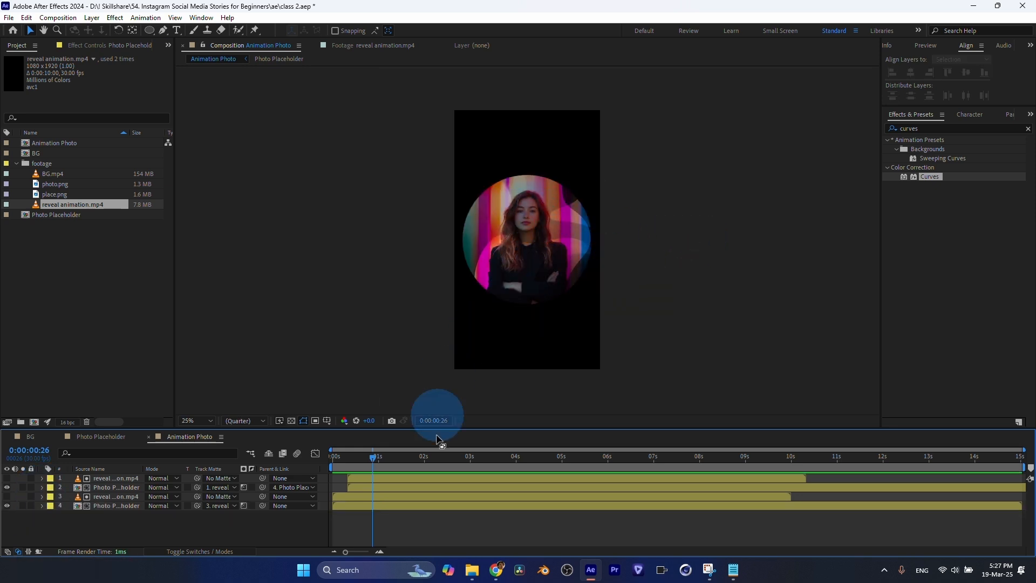
{"action": "left_click", "coordinate": [405, 481]}
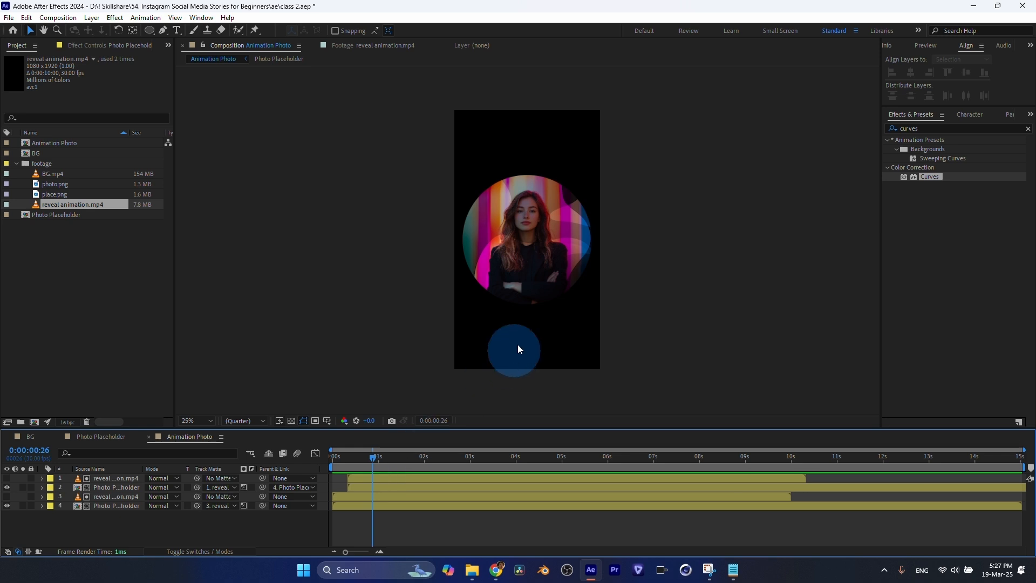
{"action": "left_click_drag", "start_coordinate": [337, 462], "coordinate": [373, 469]}
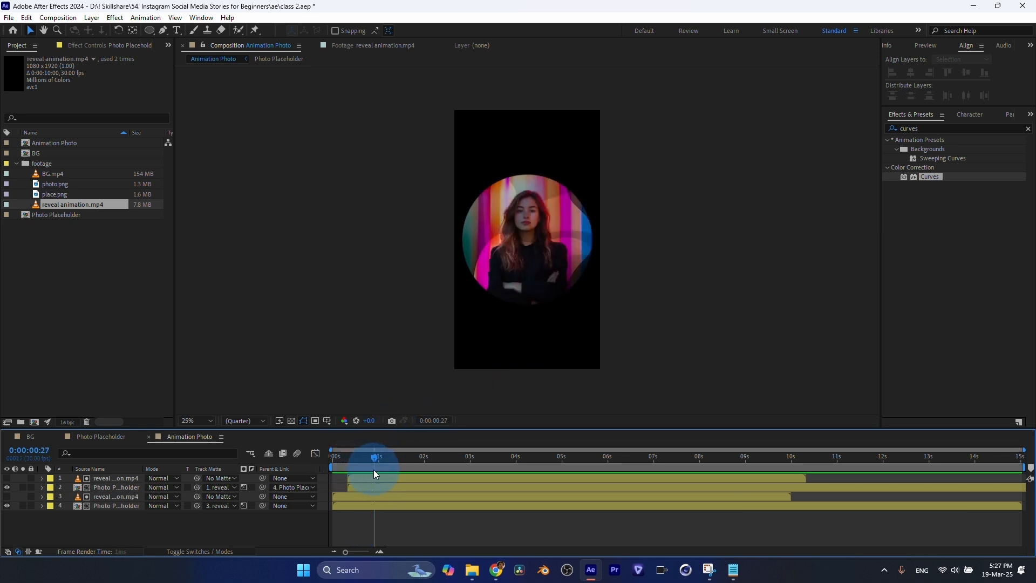
{"action": "left_click", "coordinate": [347, 490]}
{"action": "left_click", "coordinate": [117, 509]}
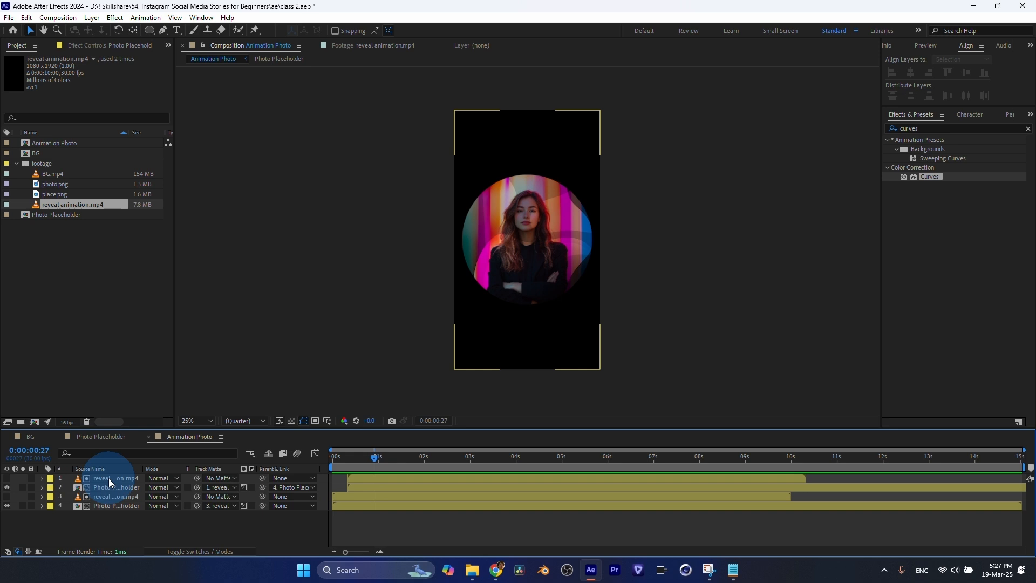
Step: Duplicate the uppermost reveal animation and parented Photo Placeholder pair and move the copies below layer 4
{"action": "left_click", "coordinate": [109, 477]}
{"action": "left_click", "coordinate": [111, 484], "text": "shift"}
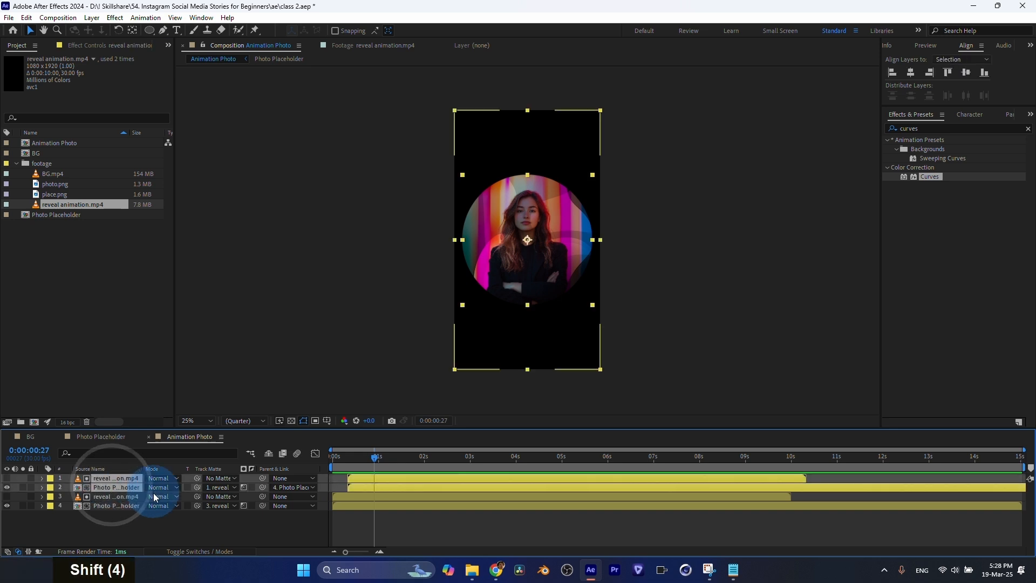
{"action": "key", "text": "ctrl+d"}
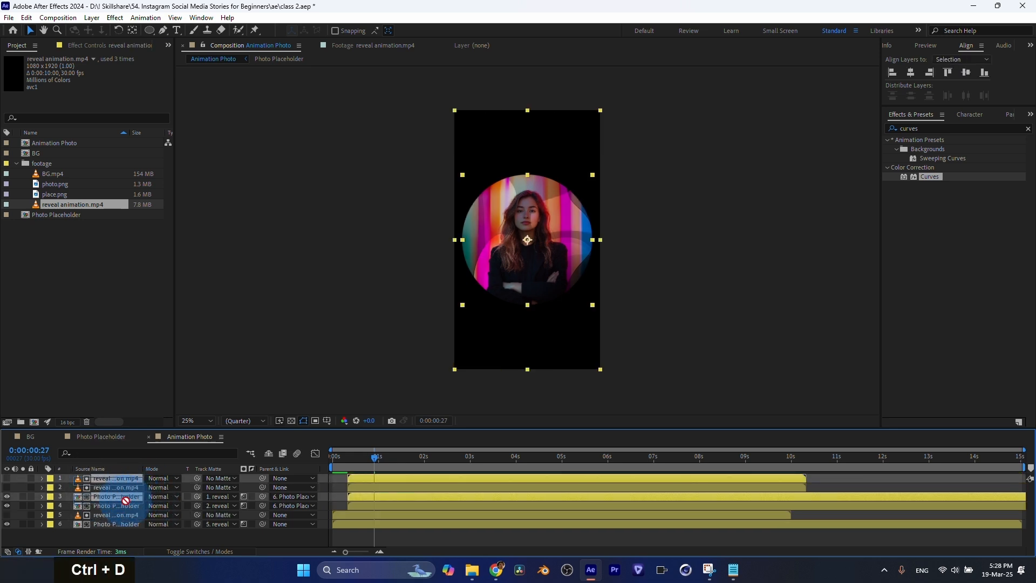
{"action": "left_click_drag", "start_coordinate": [126, 497], "coordinate": [131, 532]}
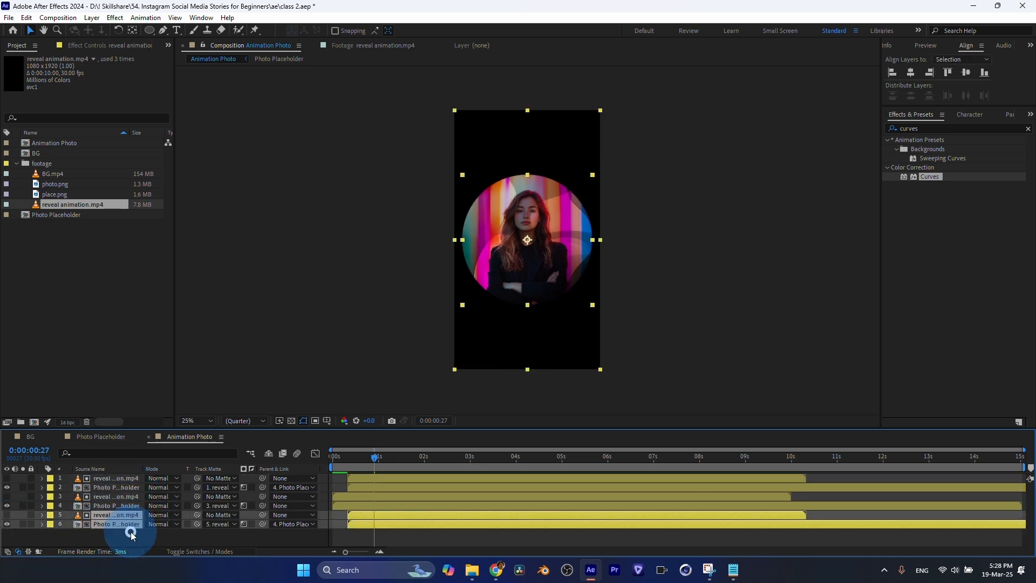
Step: Label the lowest reveal animation and Photo Placeholder pair Orange and shift both layers back to start at 0 seconds
{"action": "left_click", "coordinate": [51, 523]}
{"action": "left_click", "coordinate": [79, 438]}
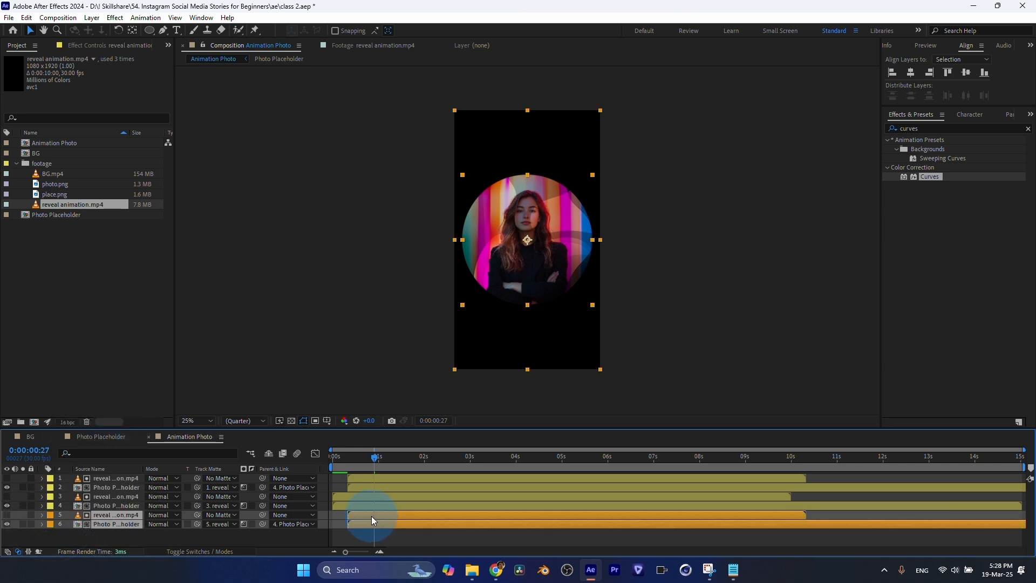
{"action": "left_click_drag", "start_coordinate": [371, 515], "coordinate": [358, 515]}
{"action": "left_click", "coordinate": [355, 505]}
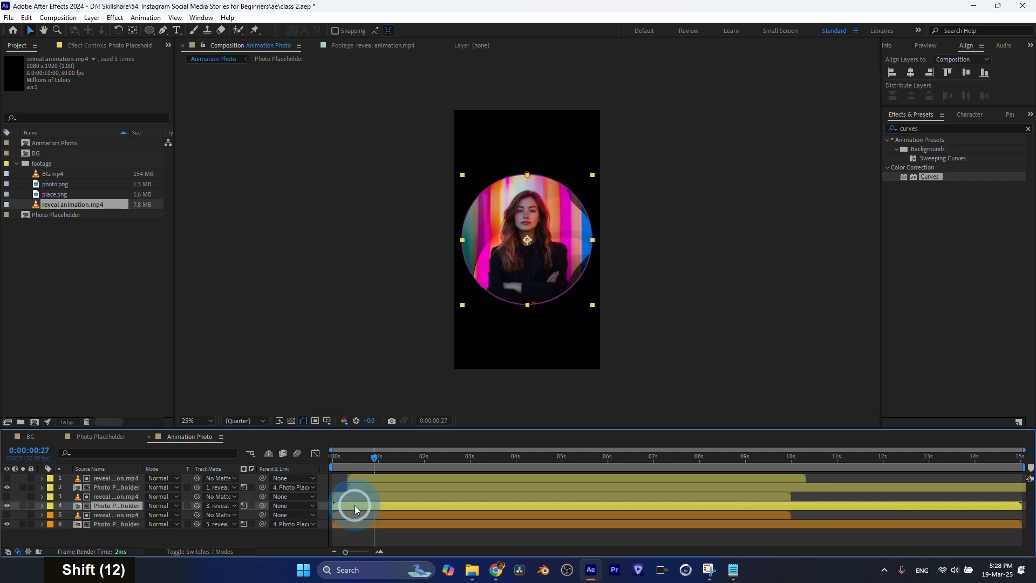
Step: Shift the four yellow layers about 0.3 seconds later and scrub the reveal to 0:00:00:22
{"action": "left_click", "coordinate": [358, 478], "text": "shift"}
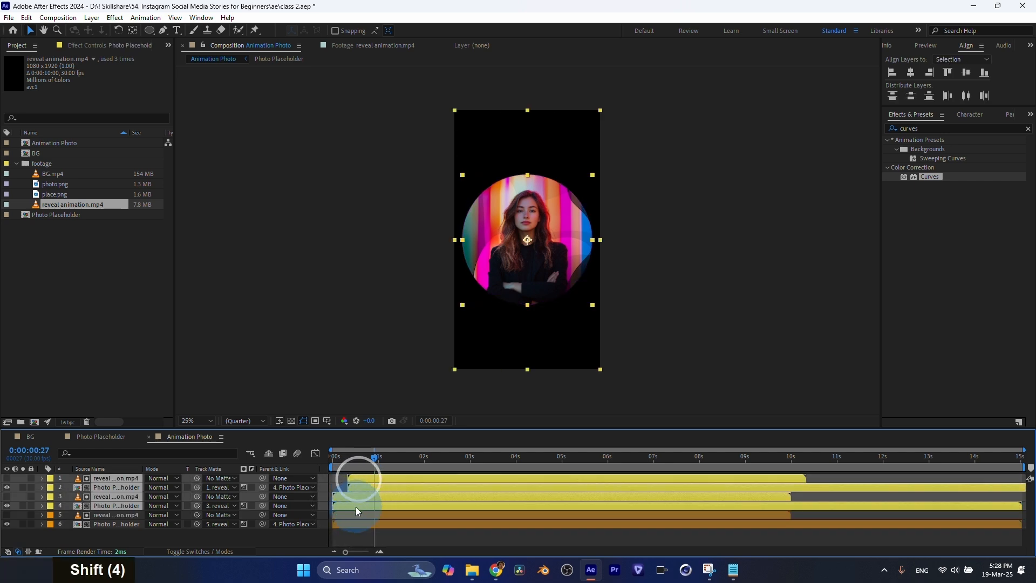
{"action": "left_click_drag", "start_coordinate": [360, 505], "coordinate": [371, 507]}
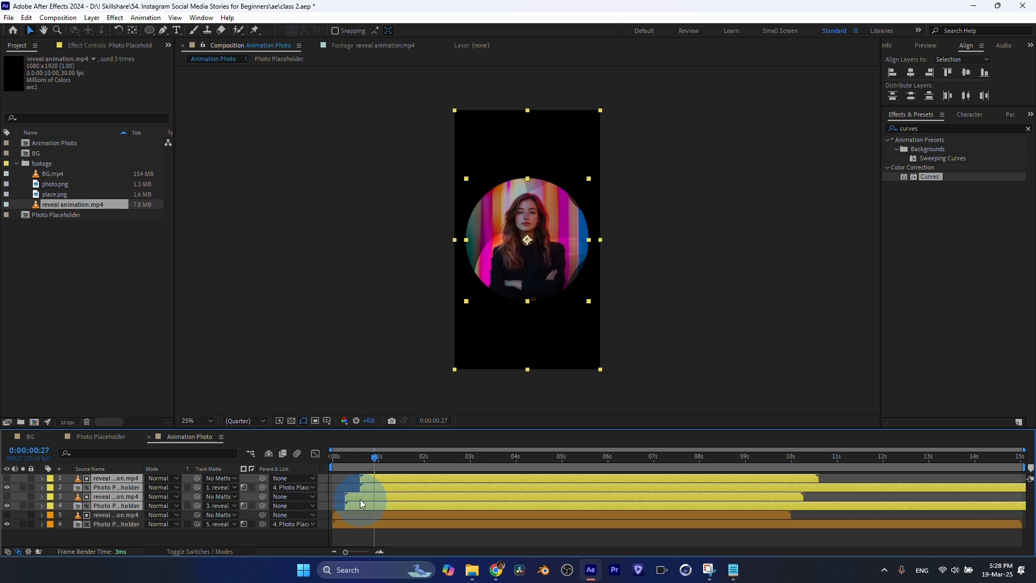
{"action": "left_click_drag", "start_coordinate": [336, 462], "coordinate": [366, 463]}
Step: Find the 4-Color Gradient effect and apply it to the orange Photo Placeholder layer 6
{"action": "left_click", "coordinate": [124, 523]}
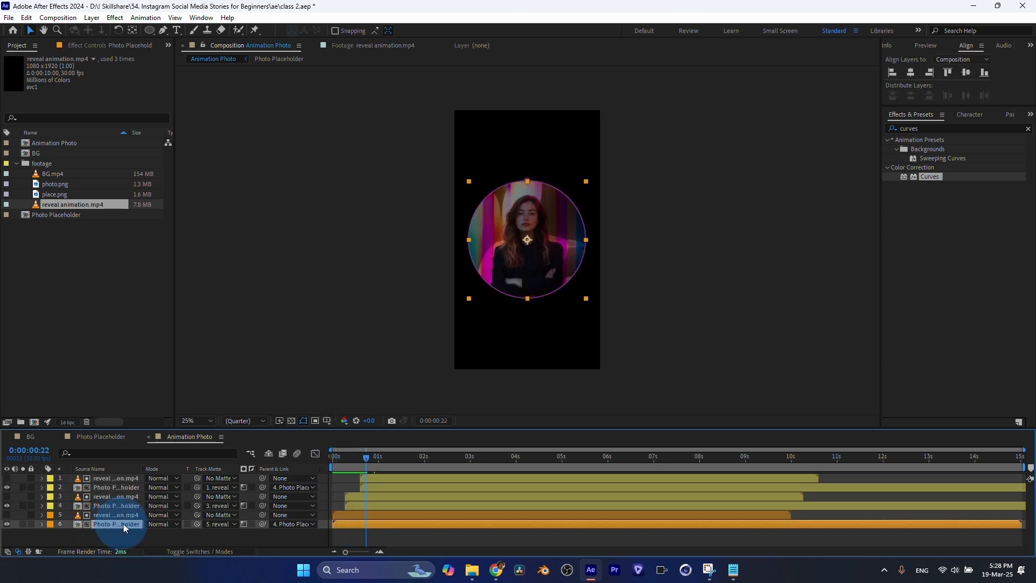
{"action": "left_click", "coordinate": [912, 117]}
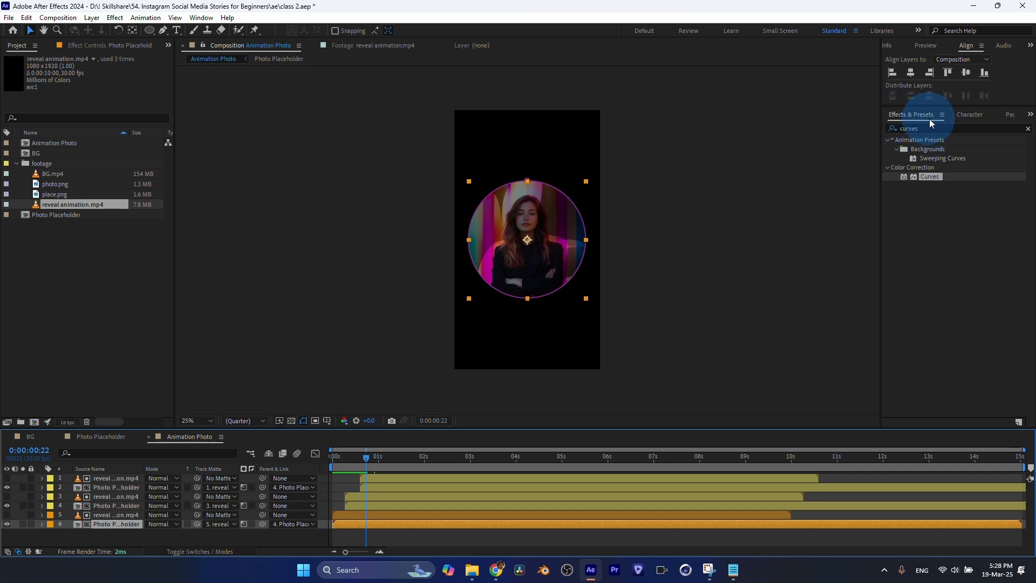
{"action": "left_click", "coordinate": [201, 18]}
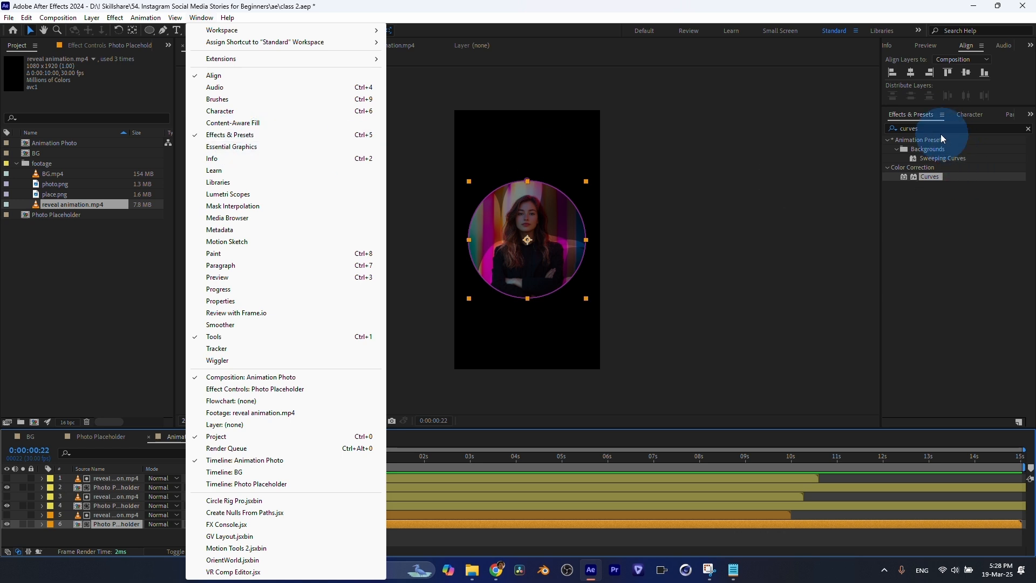
{"action": "left_click", "coordinate": [927, 128]}
{"action": "double_click", "coordinate": [927, 127]}
{"action": "type", "text": "4"}
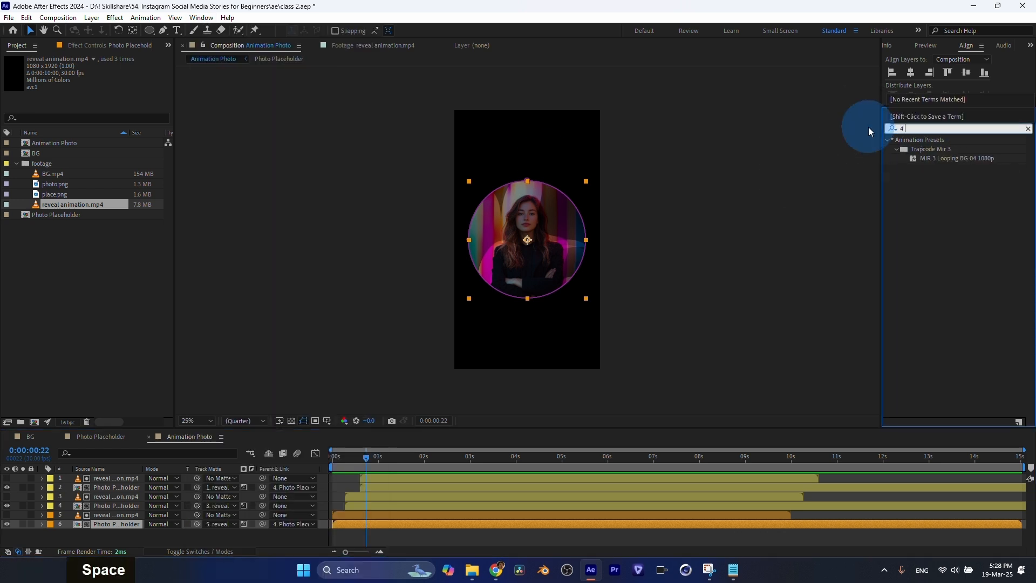
{"action": "left_click_drag", "start_coordinate": [924, 226], "coordinate": [113, 525]}
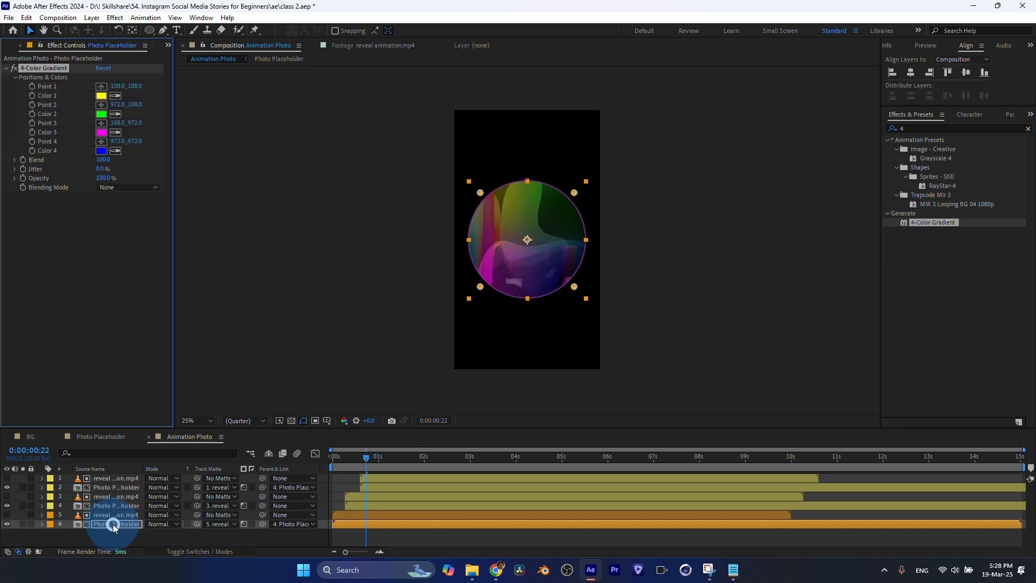
Step: At 0:00:00:19, set the gradient's Color 1 to magenta F000FF and Color 2 to yellow
{"action": "left_click_drag", "start_coordinate": [345, 465], "coordinate": [362, 464]}
{"action": "scroll", "coordinate": [512, 296], "scroll_direction": "up", "scroll_amount": 2}
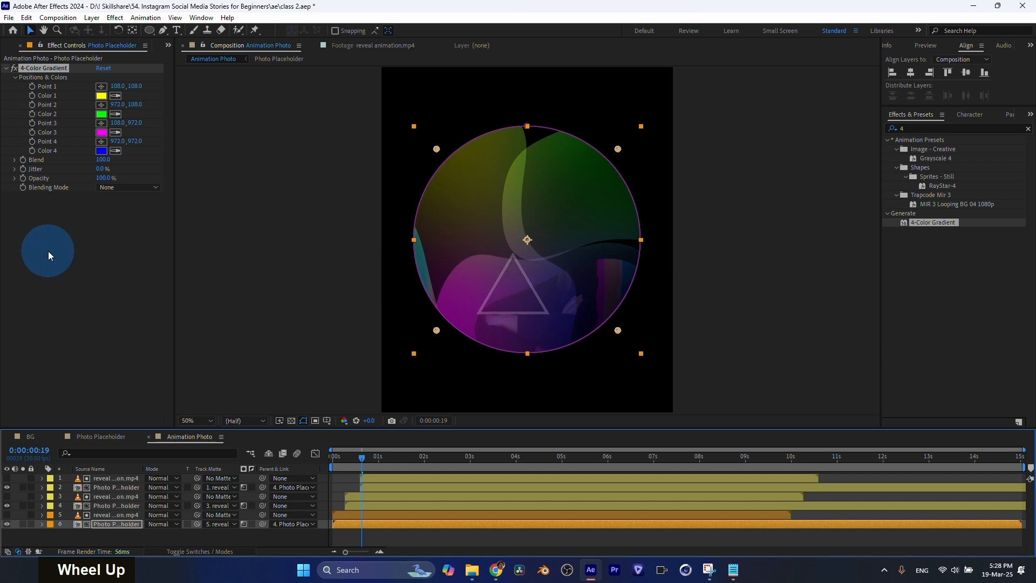
{"action": "left_click", "coordinate": [104, 95]}
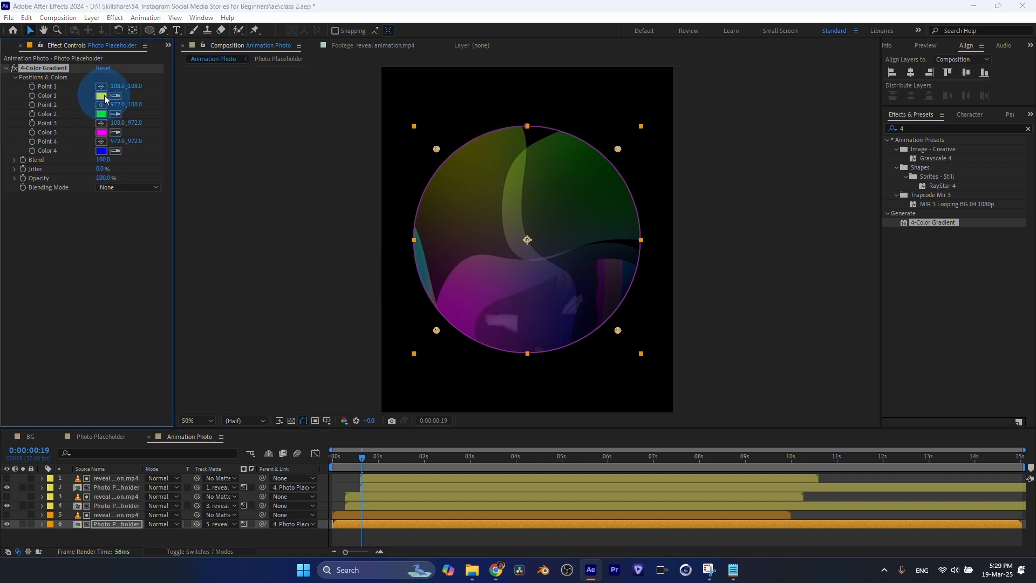
{"action": "left_click_drag", "start_coordinate": [155, 271], "coordinate": [161, 275]}
{"action": "left_click", "coordinate": [242, 252]}
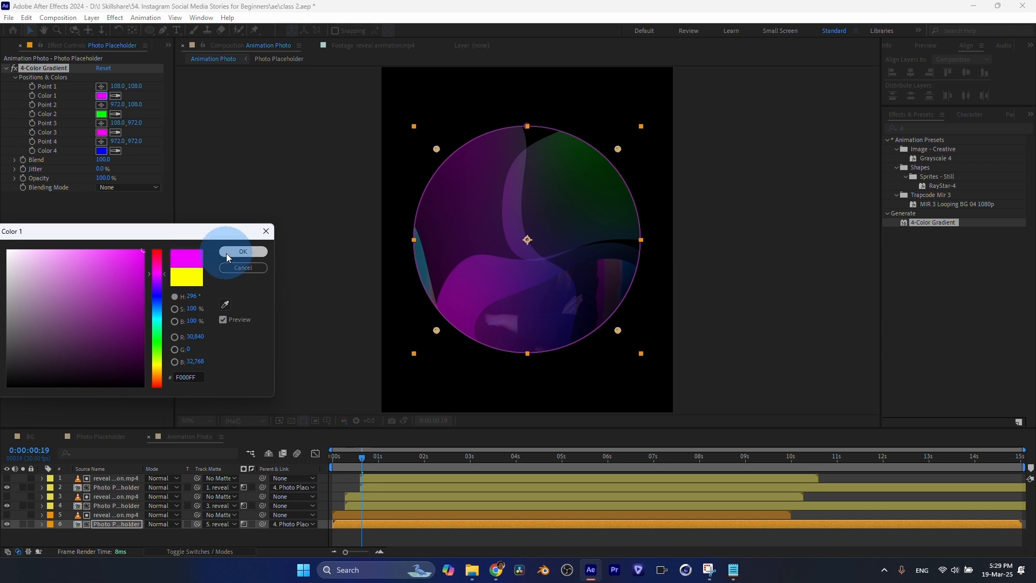
{"action": "left_click", "coordinate": [102, 114]}
{"action": "left_click", "coordinate": [157, 361]}
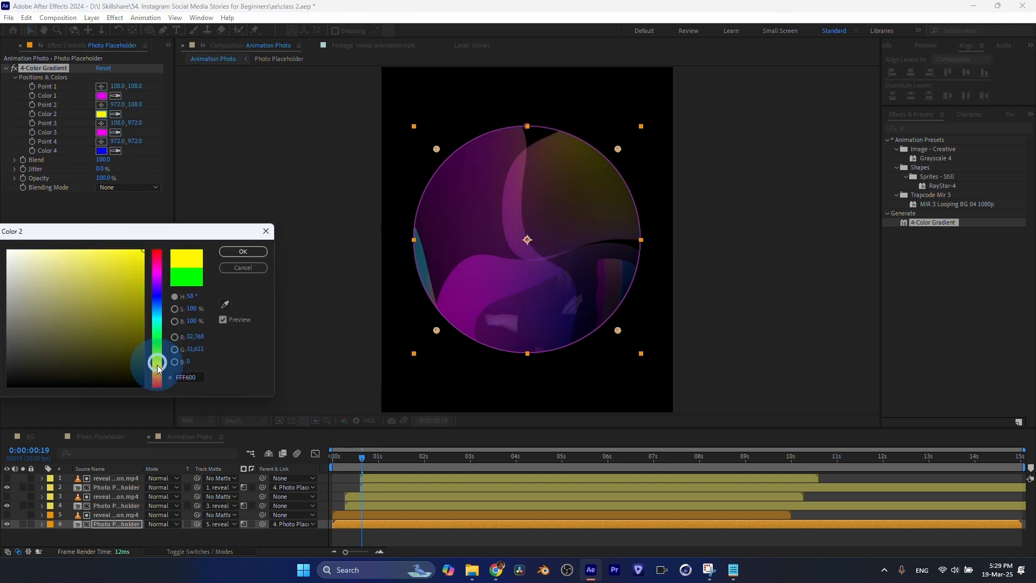
{"action": "left_click", "coordinate": [242, 252]}
Step: Set the gradient's Color 3 to orange FF9600 and Color 4 to yellow FCFF00
{"action": "left_click", "coordinate": [102, 132]}
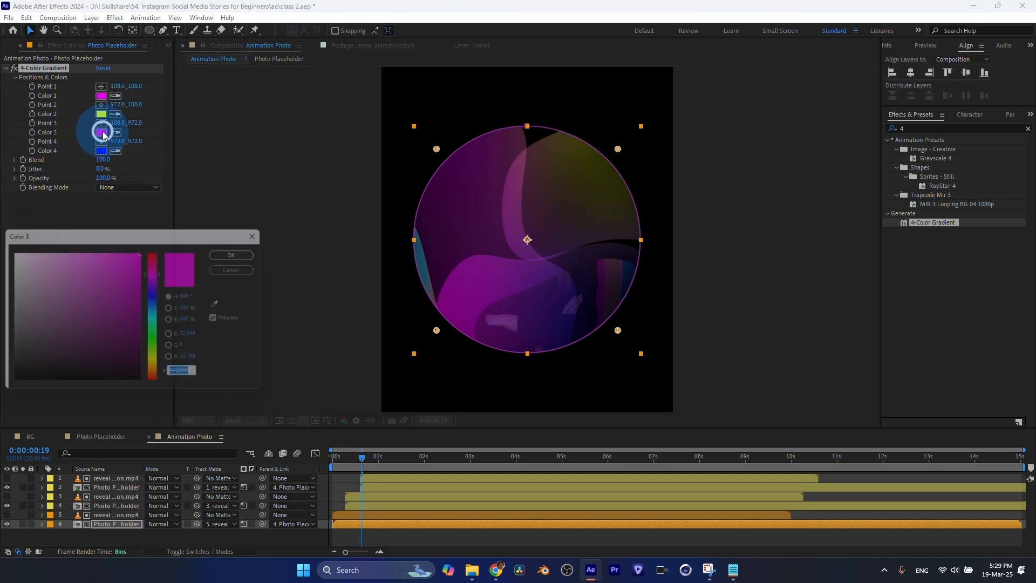
{"action": "left_click", "coordinate": [158, 376]}
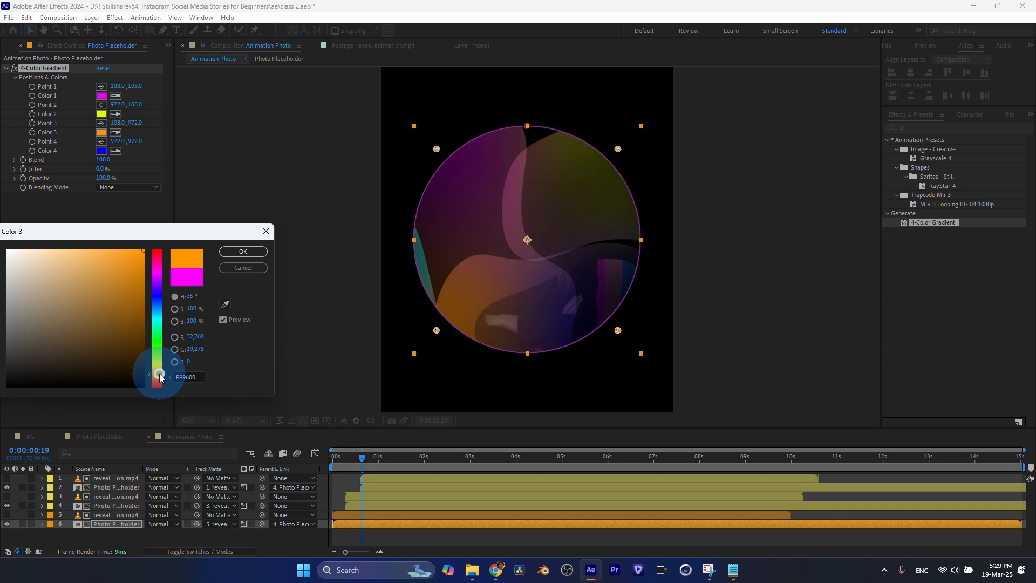
{"action": "left_click", "coordinate": [250, 254]}
{"action": "left_click", "coordinate": [102, 151]}
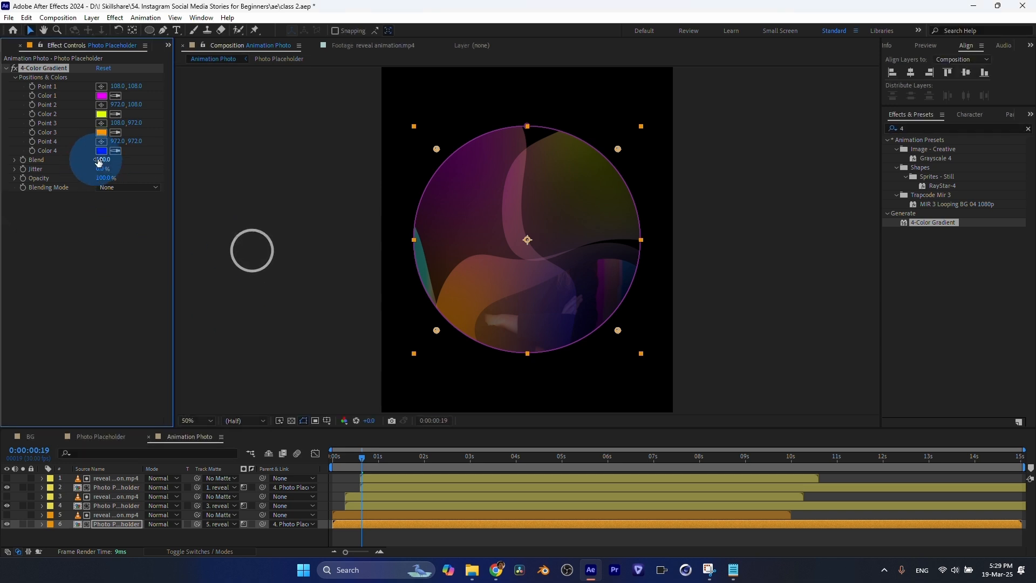
{"action": "left_click", "coordinate": [160, 362]}
{"action": "left_click", "coordinate": [248, 253]}
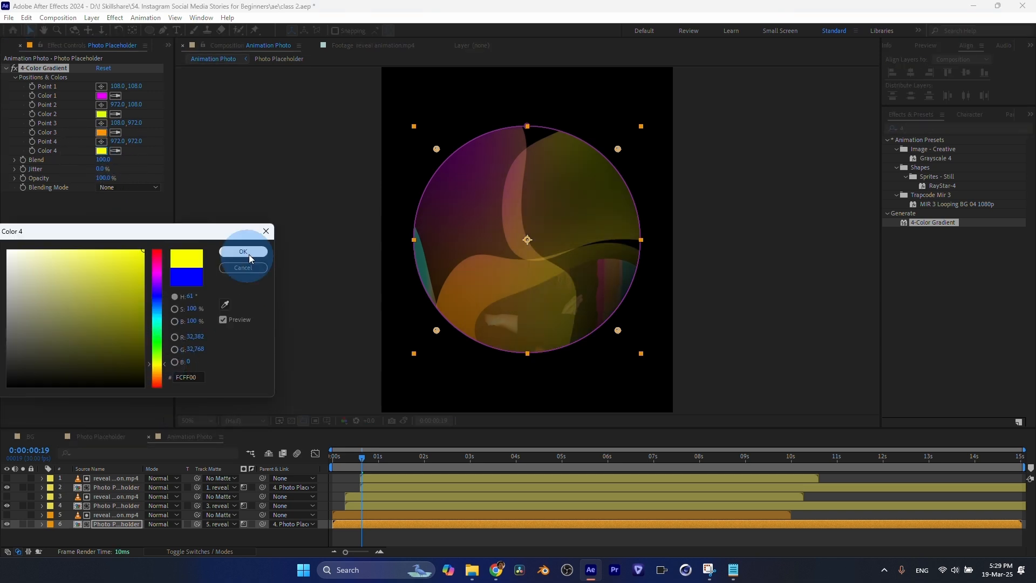
Step: Scrub the gradient-coloured reveal up to 0:00:01:13 and back to 0:00:00:22, examining how the colours show around the photo
{"action": "left_click_drag", "start_coordinate": [346, 460], "coordinate": [399, 459]}
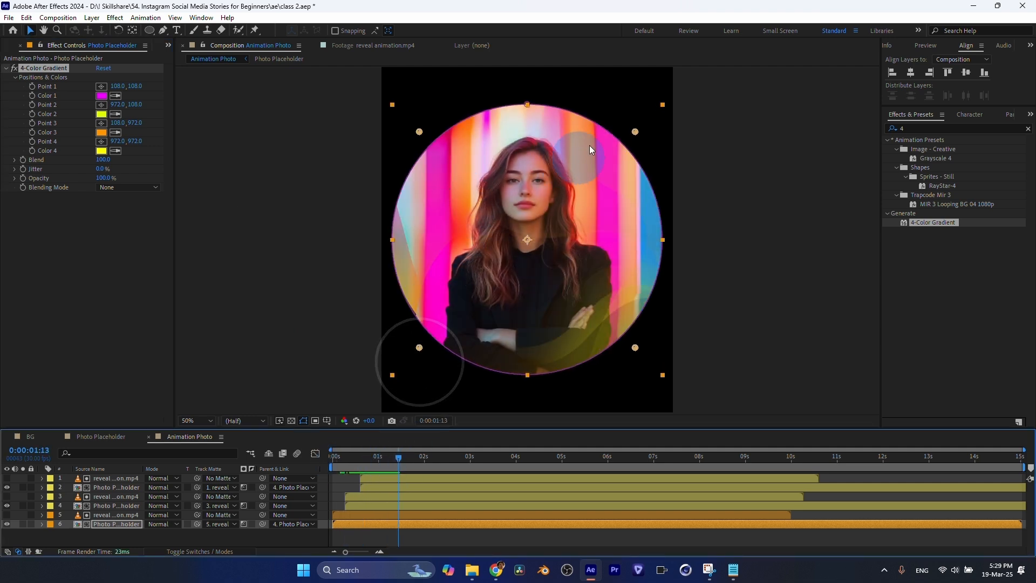
{"action": "scroll", "coordinate": [527, 272], "scroll_direction": "down", "scroll_amount": 2}
{"action": "left_click_drag", "start_coordinate": [335, 457], "coordinate": [387, 475]}
{"action": "scroll", "coordinate": [529, 276], "scroll_direction": "up", "scroll_amount": 1}
{"action": "scroll", "coordinate": [531, 276], "scroll_direction": "down", "scroll_amount": 1}
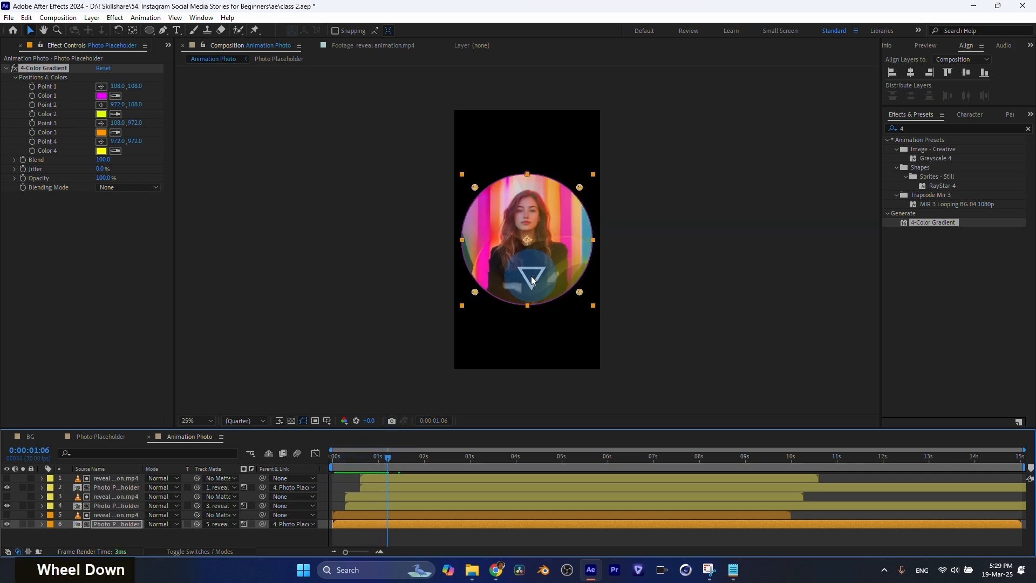
{"action": "left_click_drag", "start_coordinate": [530, 276], "coordinate": [366, 472]}
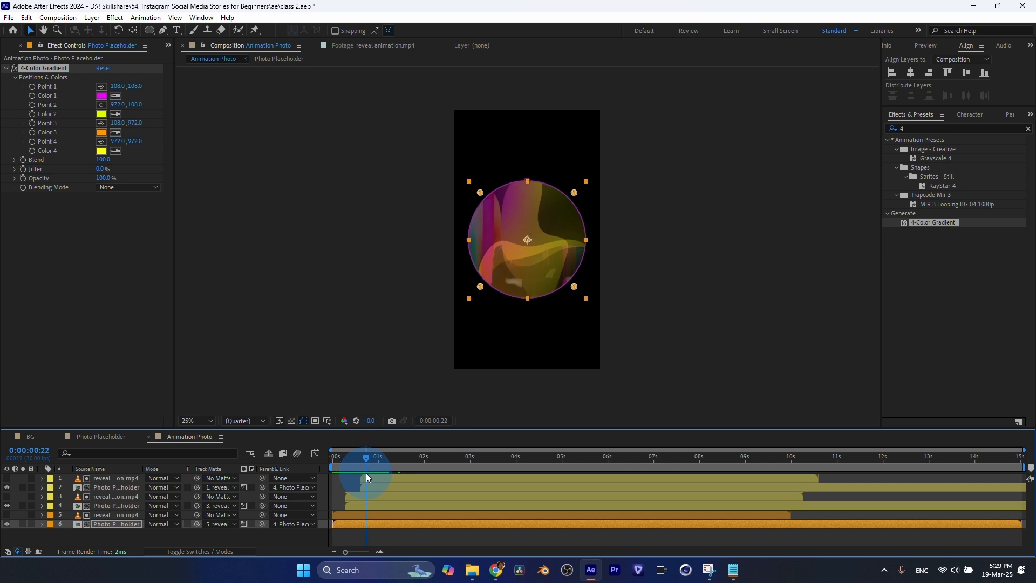
{"action": "scroll", "coordinate": [532, 299], "scroll_direction": "up", "scroll_amount": 2}
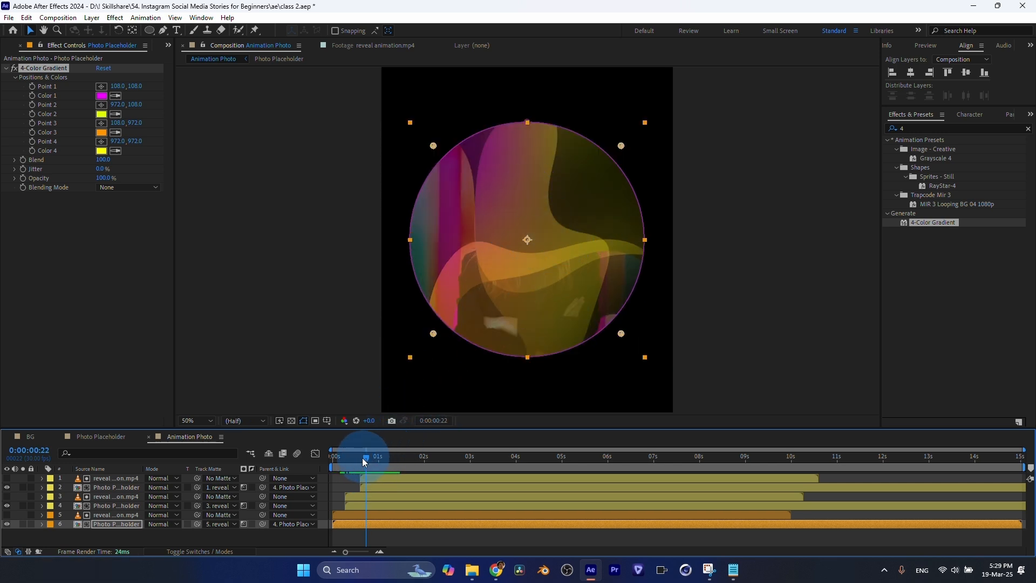
Step: At 0:00:00:16, set the 4-Color Gradient's blending mode to Hard Light
{"action": "mouse_move", "coordinate": [362, 459]}
{"action": "left_mouse_down"}
{"action": "mouse_move", "coordinate": [341, 460]}
{"action": "mouse_move", "coordinate": [357, 464]}
{"action": "left_mouse_up"}
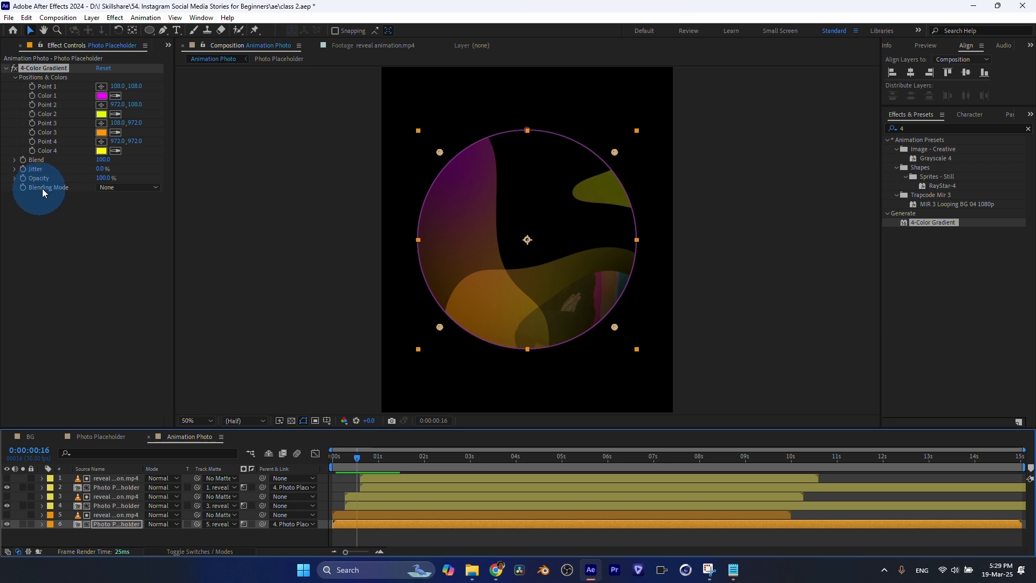
{"action": "left_click", "coordinate": [115, 188]}
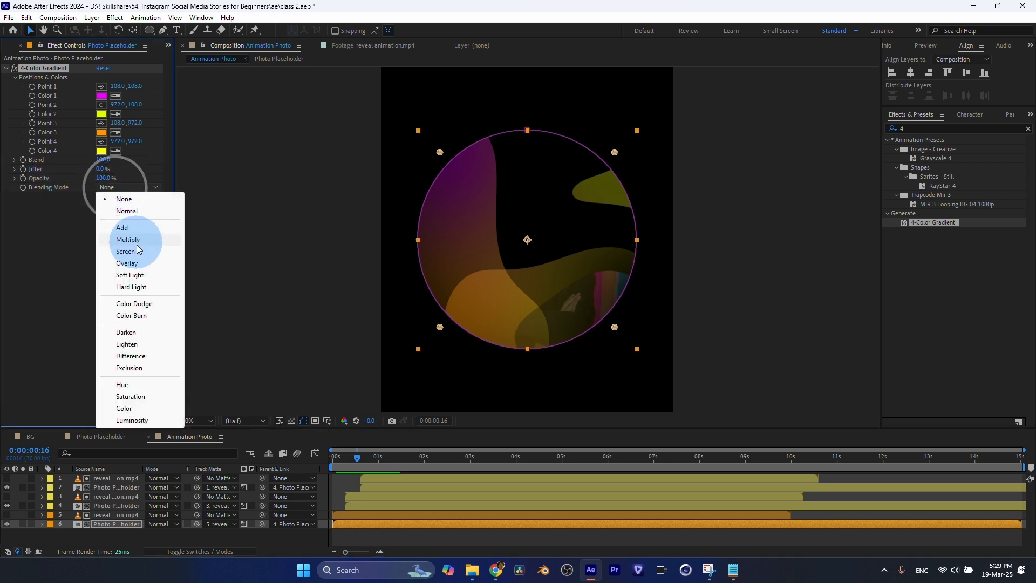
{"action": "left_click", "coordinate": [137, 287]}
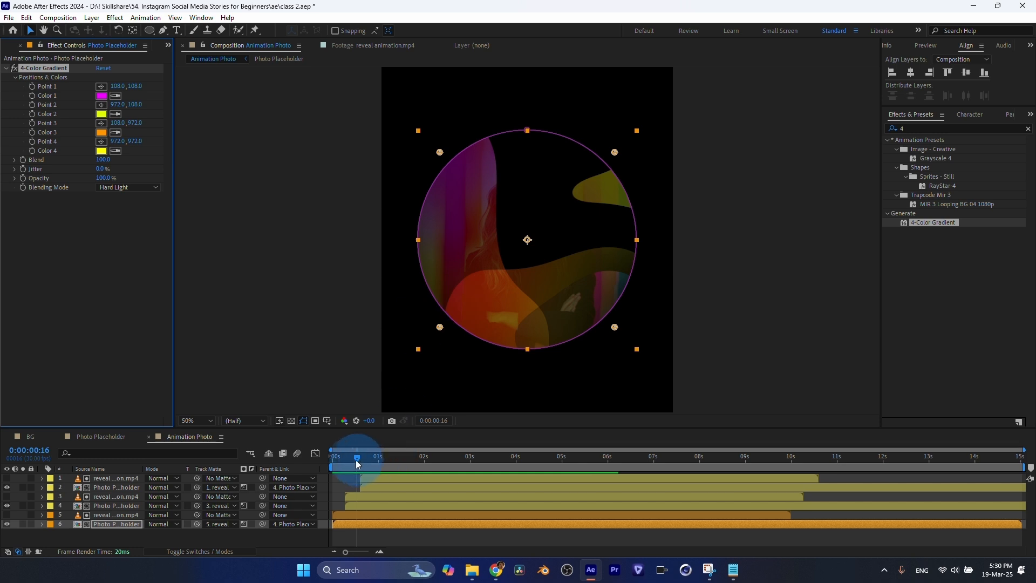
Step: Scrub the reveal with the Hard Light gradient from the start to 0:00:01:29
{"action": "left_click_drag", "start_coordinate": [356, 460], "coordinate": [406, 463]}
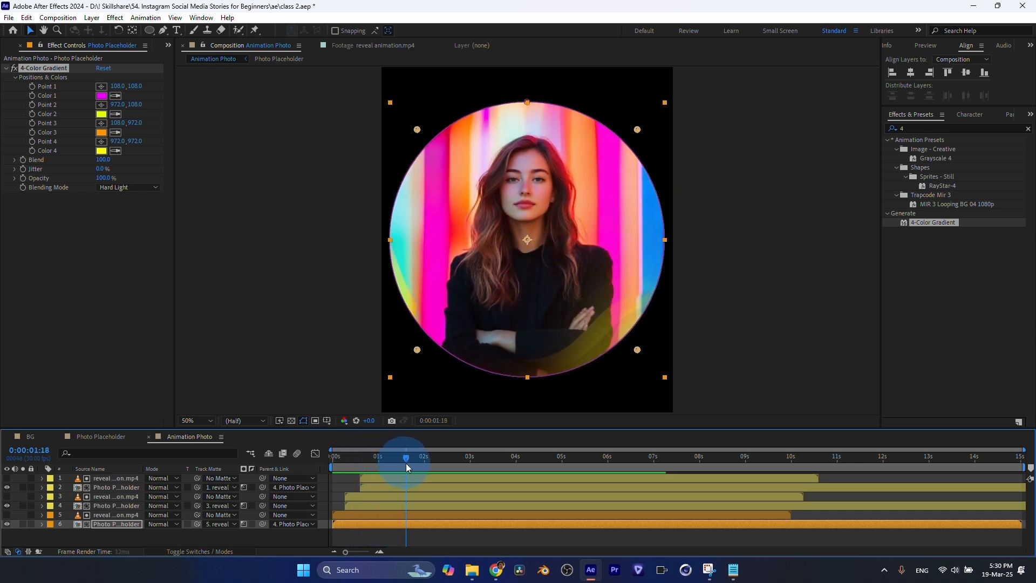
{"action": "scroll", "coordinate": [471, 323], "scroll_direction": "down", "scroll_amount": 1}
{"action": "left_click_drag", "start_coordinate": [339, 459], "coordinate": [423, 463]}
Step: Duplicate the orange reveal animation and Photo Placeholder pair and reorder the copies so each matte sits directly above its photo
{"action": "left_click", "coordinate": [118, 515], "text": "shift"}
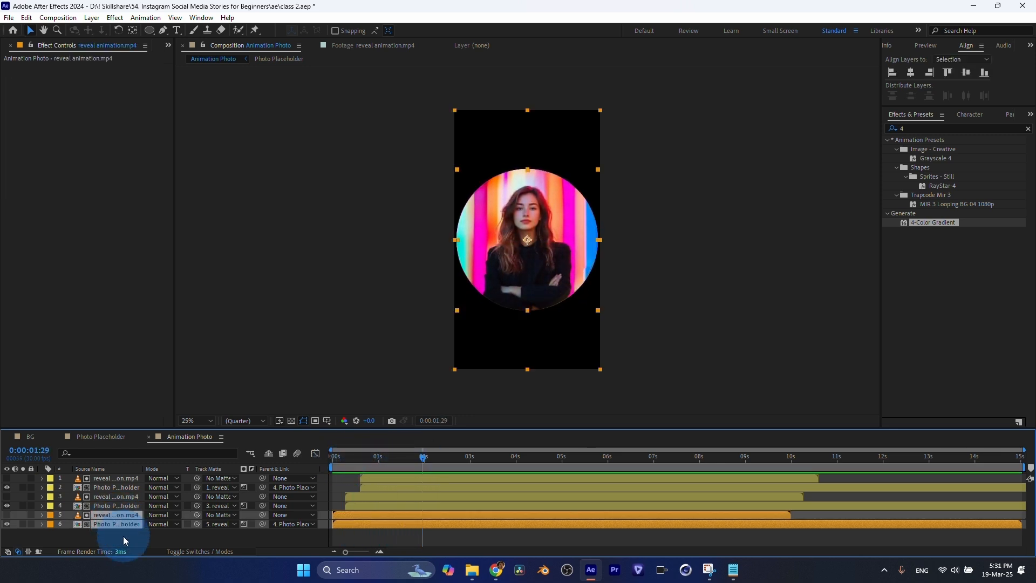
{"action": "left_click", "coordinate": [119, 515], "text": "shift"}
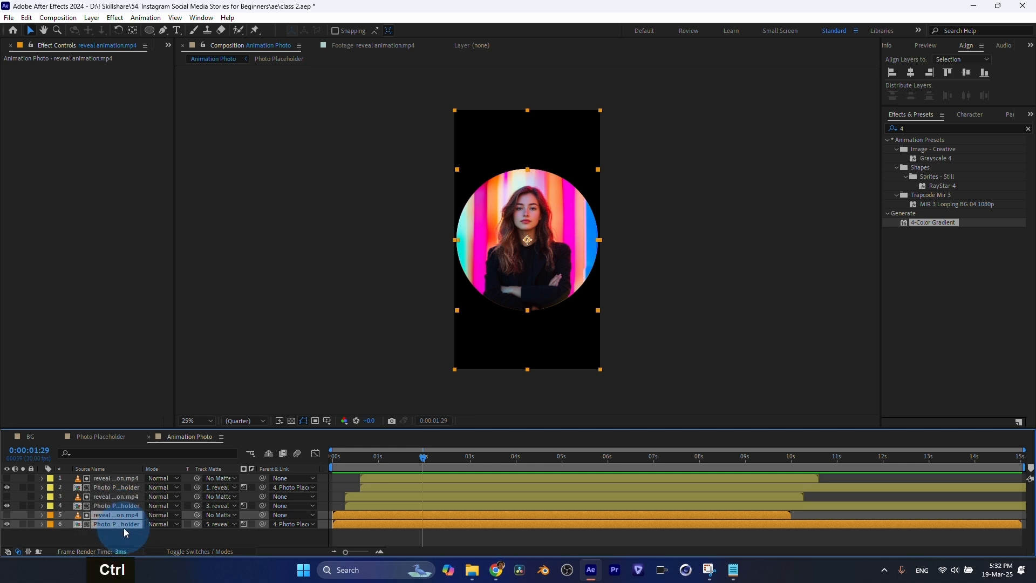
{"action": "key", "text": "ctrl+d"}
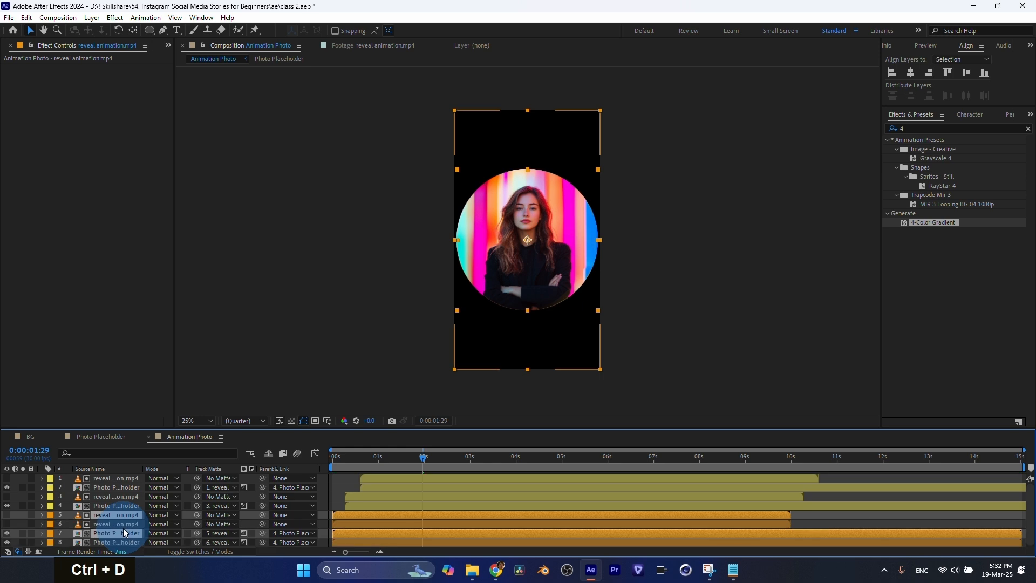
{"action": "scroll", "coordinate": [115, 540], "scroll_direction": "down", "scroll_amount": 1}
{"action": "left_click_drag", "start_coordinate": [126, 533], "coordinate": [125, 542]}
Step: Shift layers 1 to 6 about 0.2 seconds later and scrub the staggered reveal to 0:00:00:18
{"action": "left_click", "coordinate": [347, 522]}
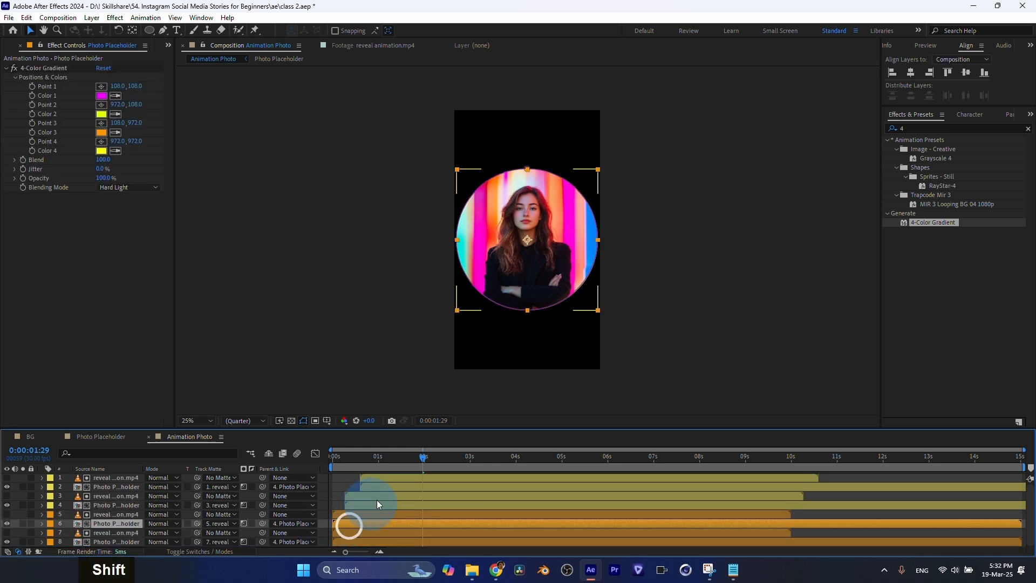
{"action": "left_click", "coordinate": [386, 476], "text": "shift"}
{"action": "left_click_drag", "start_coordinate": [355, 522], "coordinate": [363, 523]}
{"action": "left_click_drag", "start_coordinate": [331, 460], "coordinate": [365, 471]}
{"action": "mouse_move", "coordinate": [361, 473]}
{"action": "left_mouse_down"}
{"action": "mouse_move", "coordinate": [347, 468]}
{"action": "mouse_move", "coordinate": [359, 464]}
{"action": "left_mouse_up"}
{"action": "left_click", "coordinate": [341, 457]}
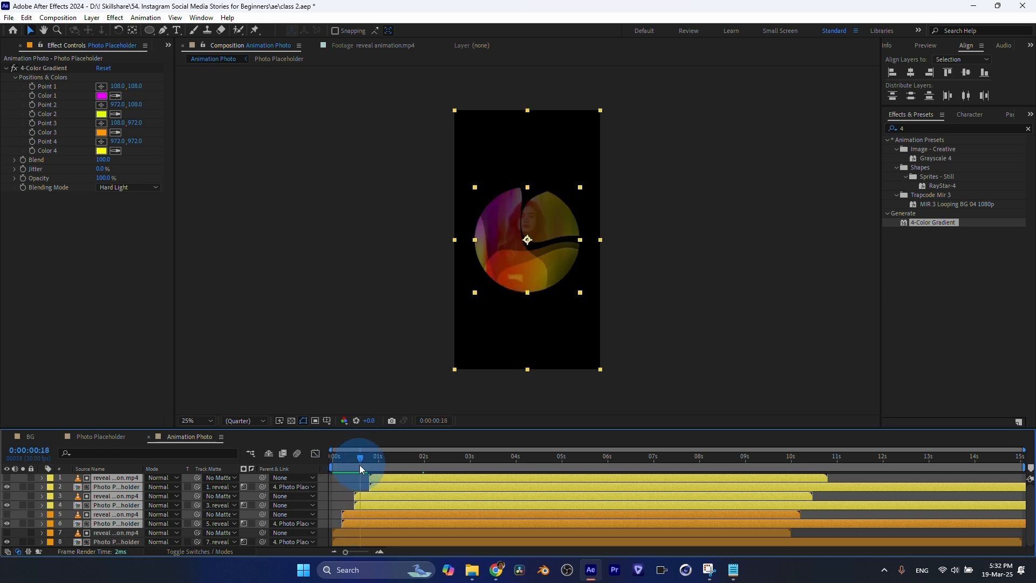
Step: On Photo Placeholder layer 8, set the gradient's Color 1 to purple BA00FF and Color 2 to blue-violet
{"action": "left_click", "coordinate": [358, 540]}
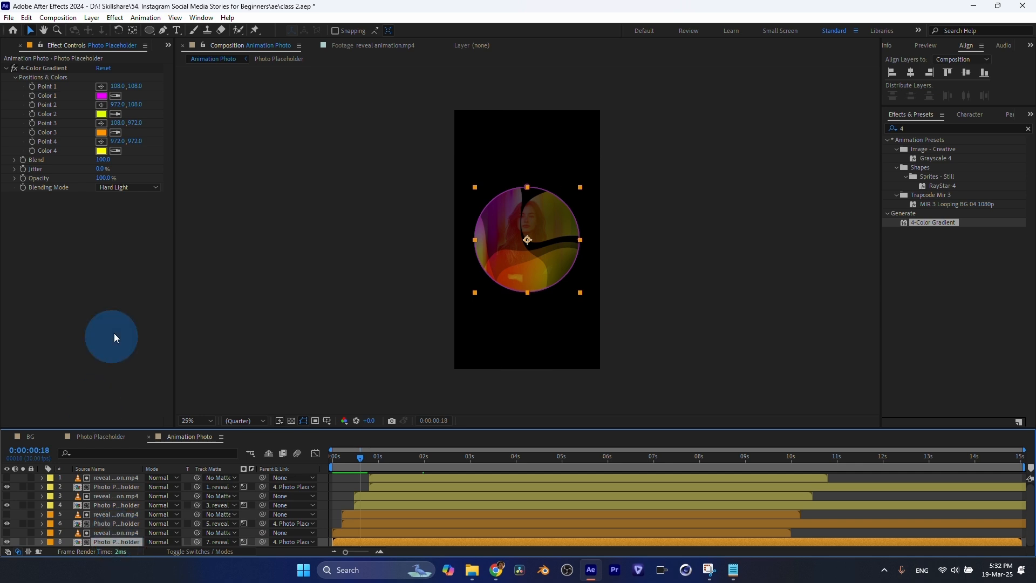
{"action": "left_click", "coordinate": [104, 98]}
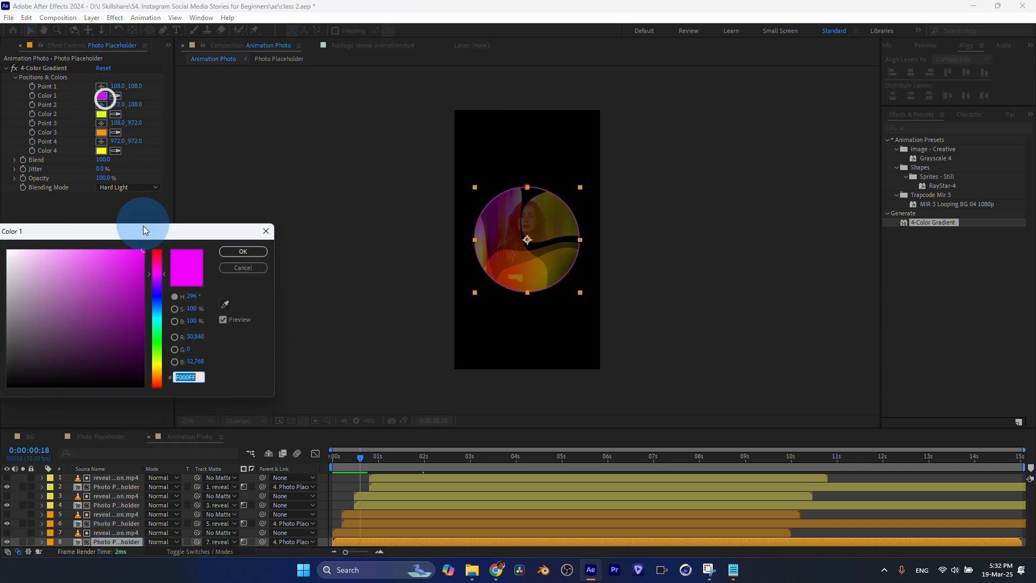
{"action": "left_click", "coordinate": [157, 277]}
{"action": "left_click", "coordinate": [242, 251]}
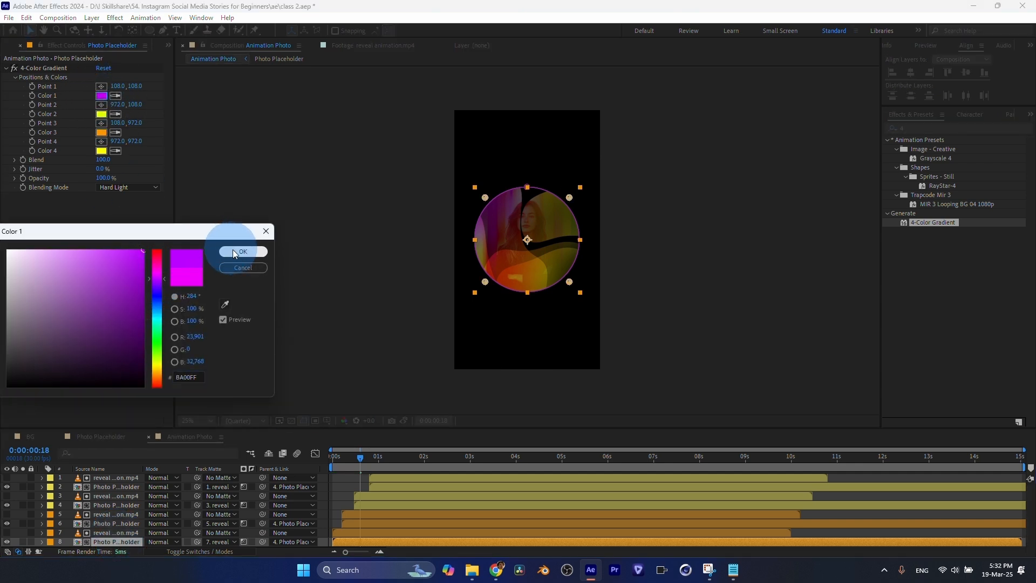
{"action": "left_click", "coordinate": [102, 114]}
{"action": "left_click", "coordinate": [158, 281]}
{"action": "left_click", "coordinate": [243, 252]}
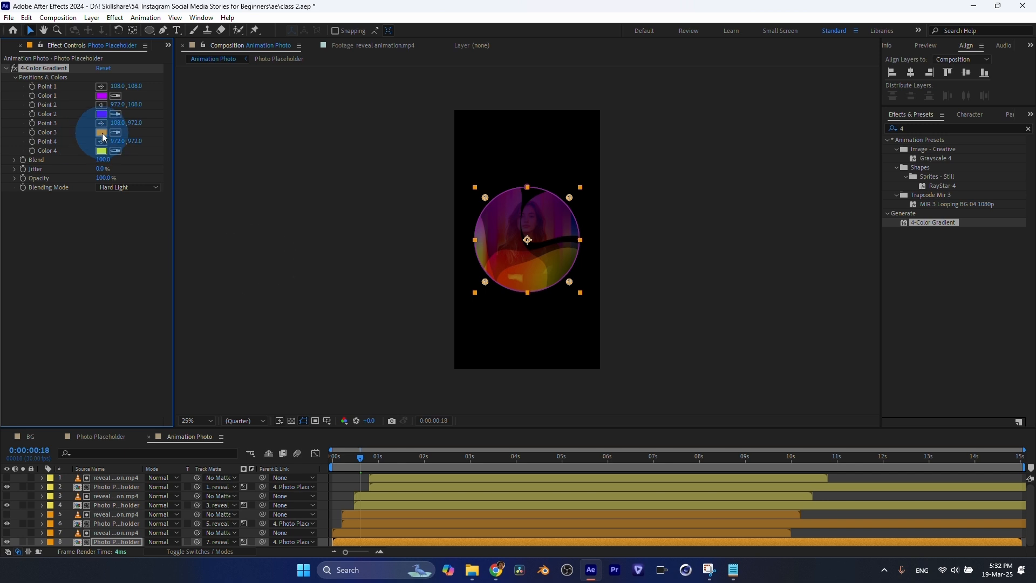
Step: Set the layer 8 gradient's Color 3 to light blue 00AEFF
{"action": "left_click", "coordinate": [102, 133]}
{"action": "left_click", "coordinate": [164, 302]}
{"action": "left_click_drag", "start_coordinate": [164, 302], "coordinate": [167, 311]}
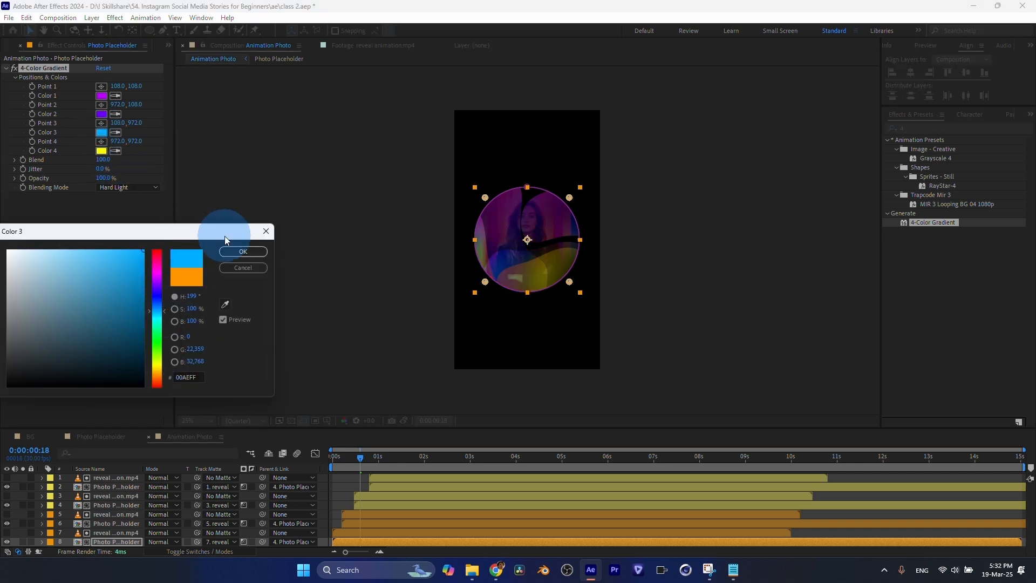
{"action": "left_click", "coordinate": [232, 250]}
Step: Scrub to 0:00:00:22 and flip the reveal animation on layer 7 horizontally
{"action": "left_click_drag", "start_coordinate": [340, 458], "coordinate": [362, 487]}
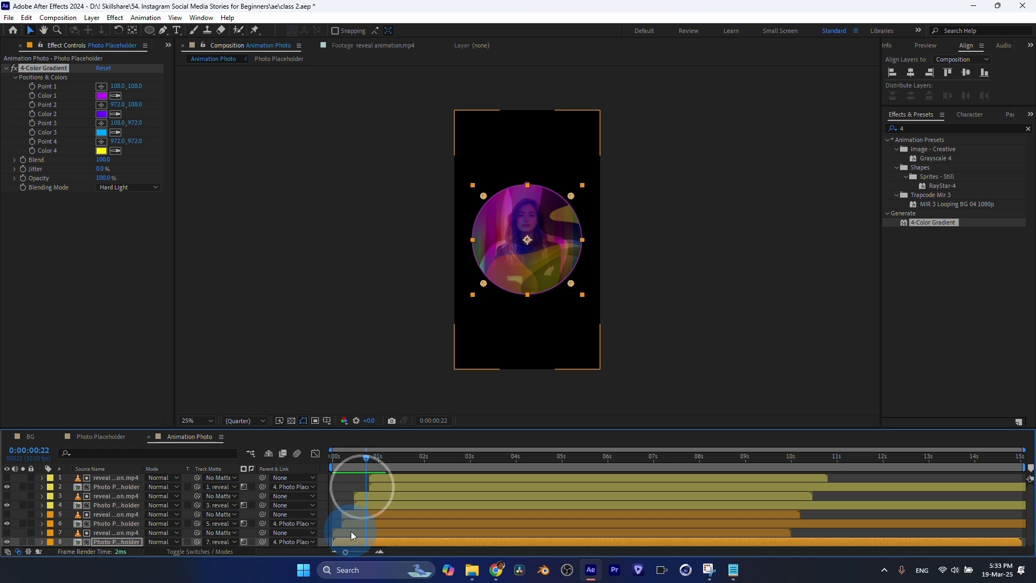
{"action": "left_click", "coordinate": [350, 533]}
{"action": "left_click", "coordinate": [118, 532]}
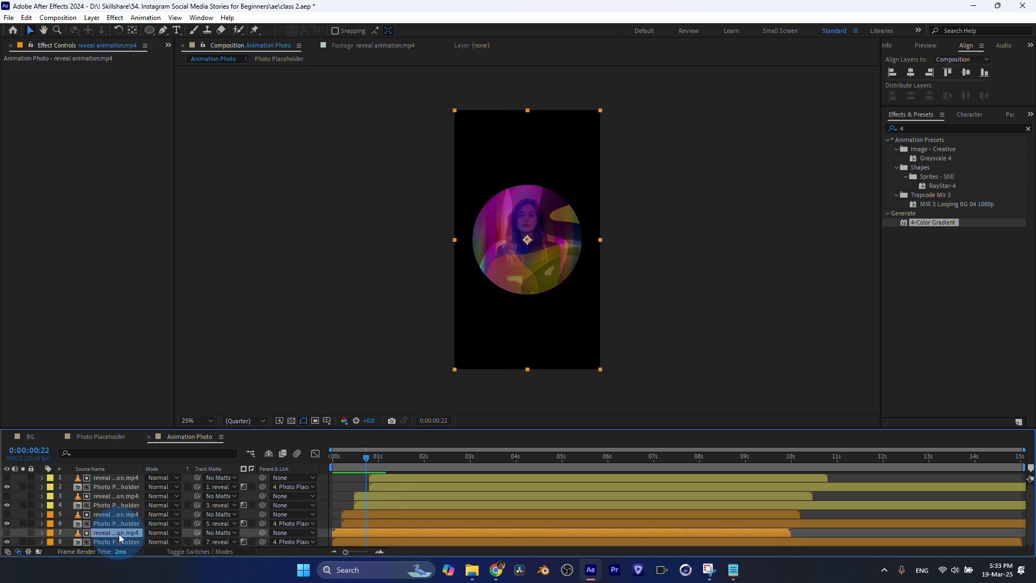
{"action": "right_click", "coordinate": [118, 533]}
{"action": "mouse_move", "coordinate": [203, 256]}
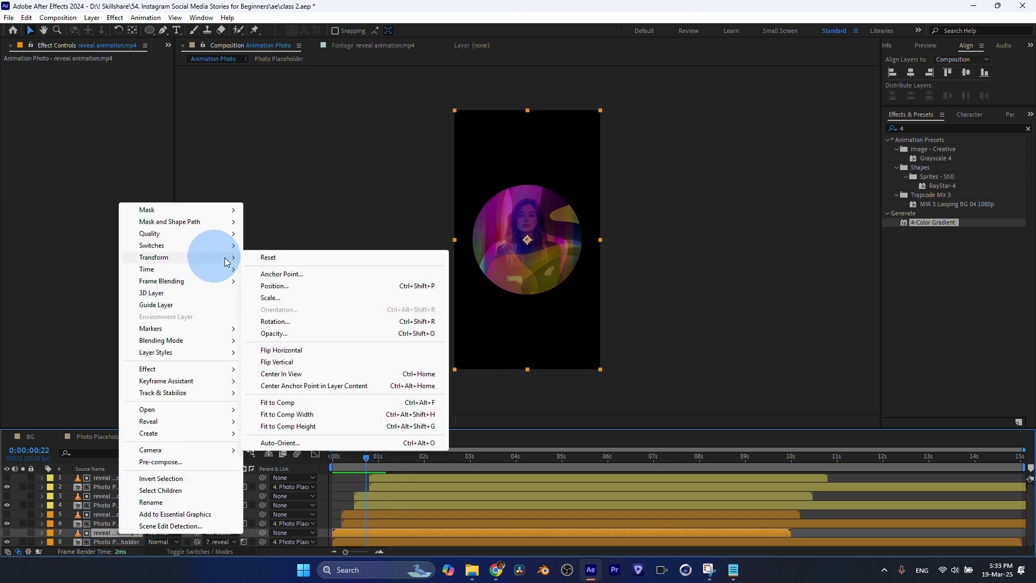
{"action": "left_click", "coordinate": [300, 351]}
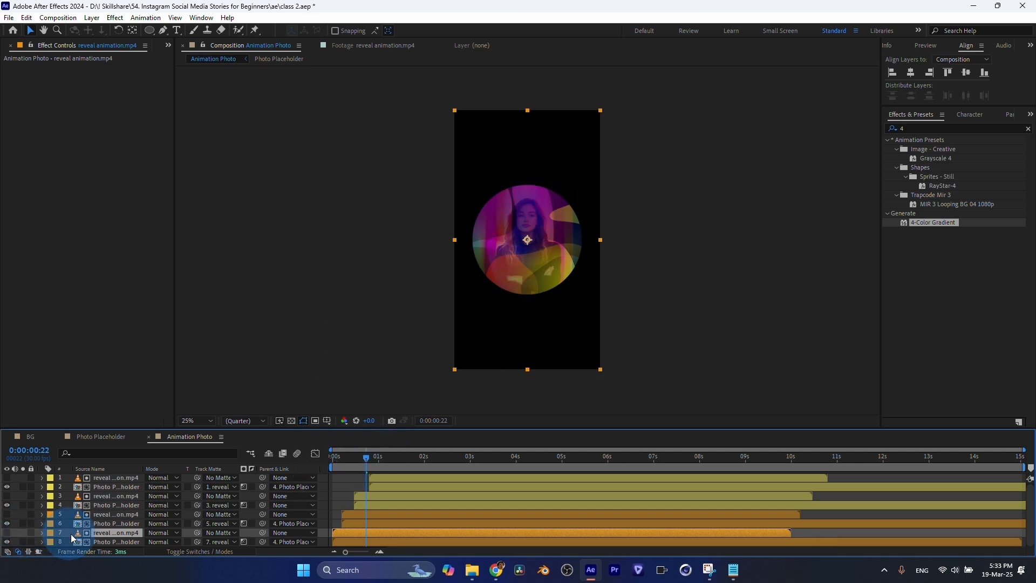
Step: Preview the staggered photo reveal from the start, and scrub back to 0:00:00:17
{"action": "left_click_drag", "start_coordinate": [336, 457], "coordinate": [428, 463]}
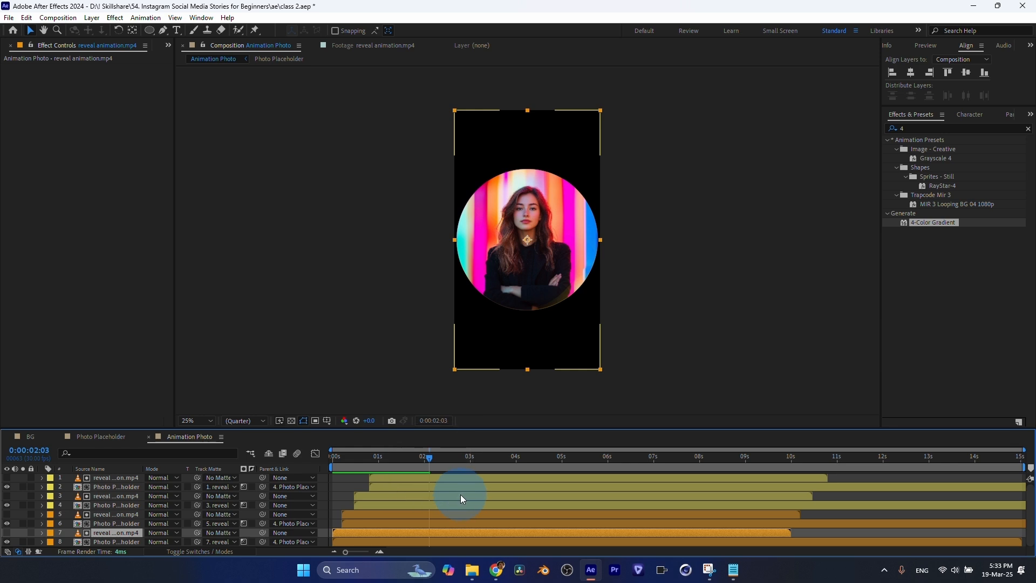
{"action": "key", "text": "0"}
{"action": "key", "text": "0"}
{"action": "key", "text": "0"}
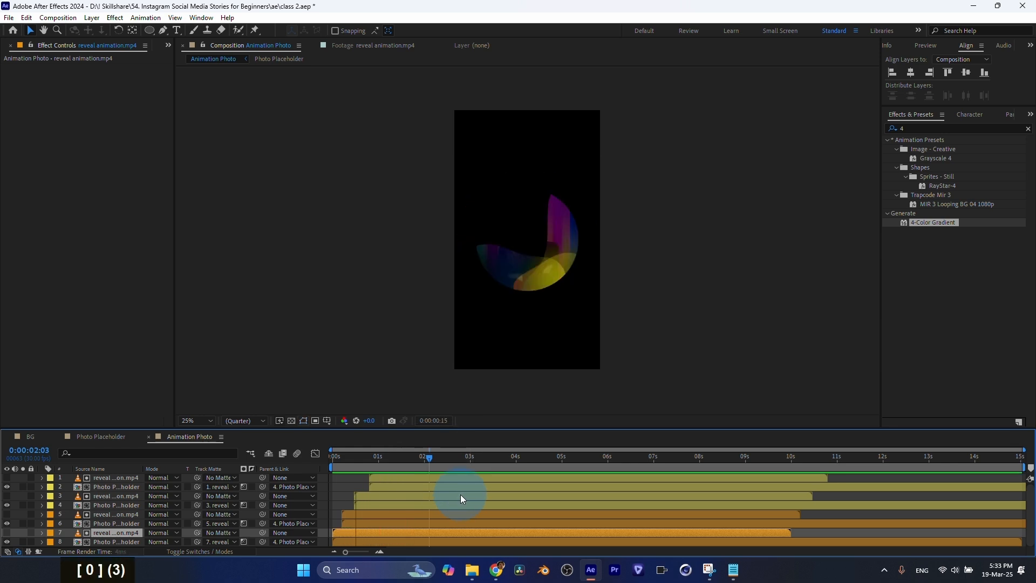
{"action": "key", "text": "space"}
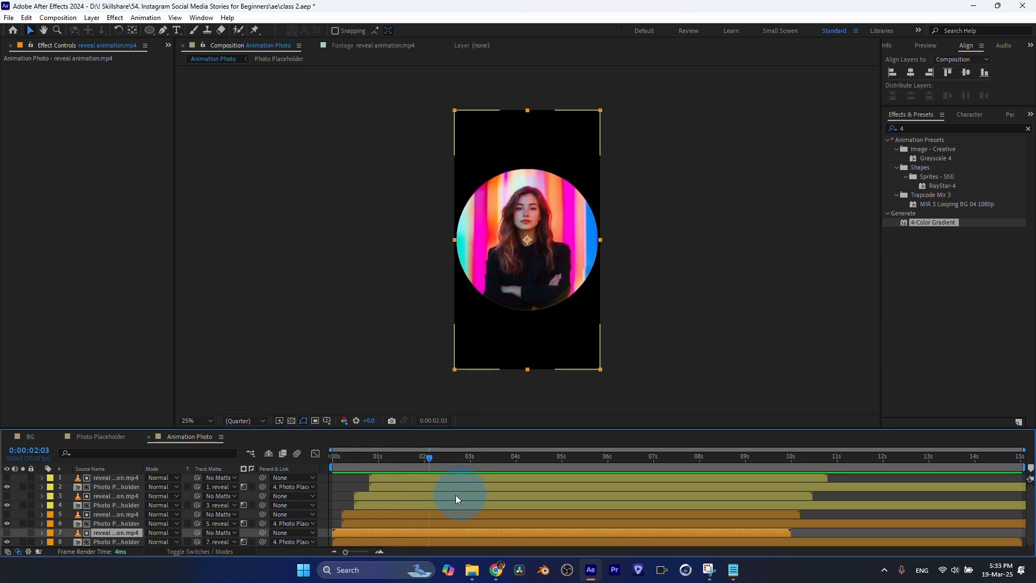
{"action": "left_click_drag", "start_coordinate": [335, 463], "coordinate": [358, 473]}
Step: On Photo Placeholder layer 4, set the Scale keyframe at 0:00:03:13 to 84%
{"action": "left_click", "coordinate": [100, 496]}
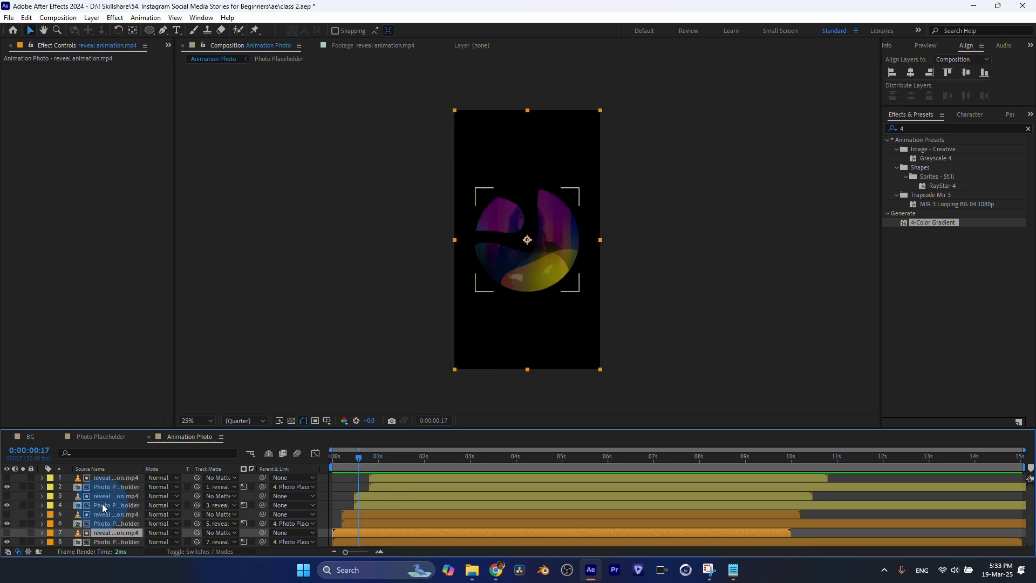
{"action": "left_click", "coordinate": [105, 507]}
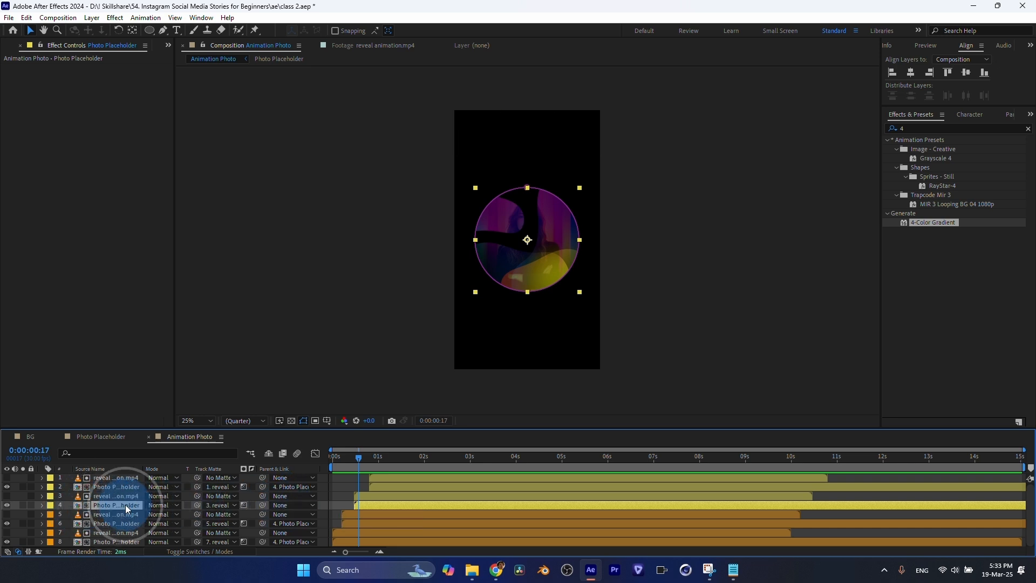
{"action": "key", "text": "s"}
{"action": "left_click_drag", "start_coordinate": [354, 514], "coordinate": [336, 514]}
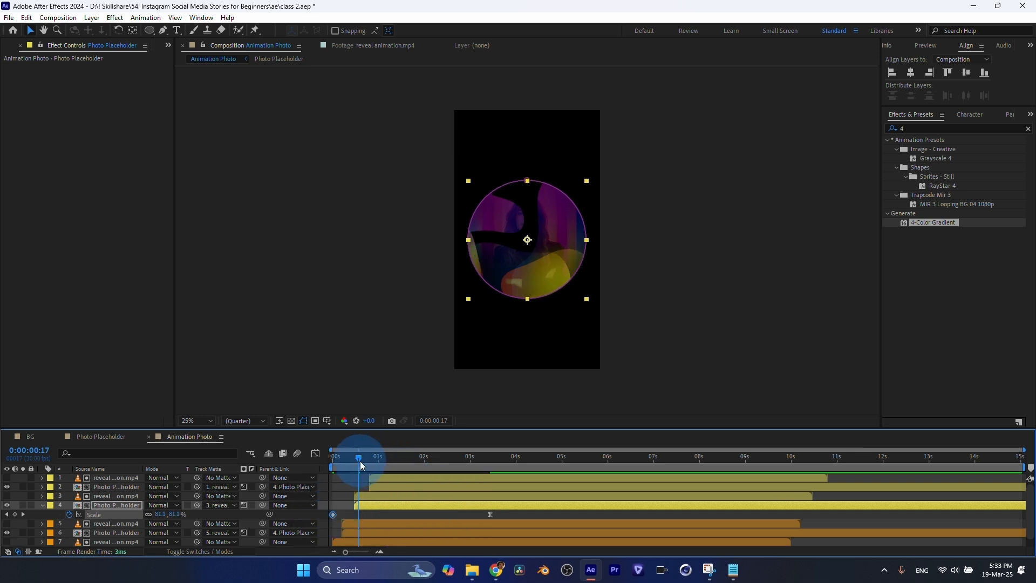
{"action": "left_click_drag", "start_coordinate": [360, 461], "coordinate": [491, 475]}
{"action": "key", "text": "shift"}
{"action": "key", "text": "shift"}
{"action": "key", "text": "shift"}
{"action": "key", "text": "shift"}
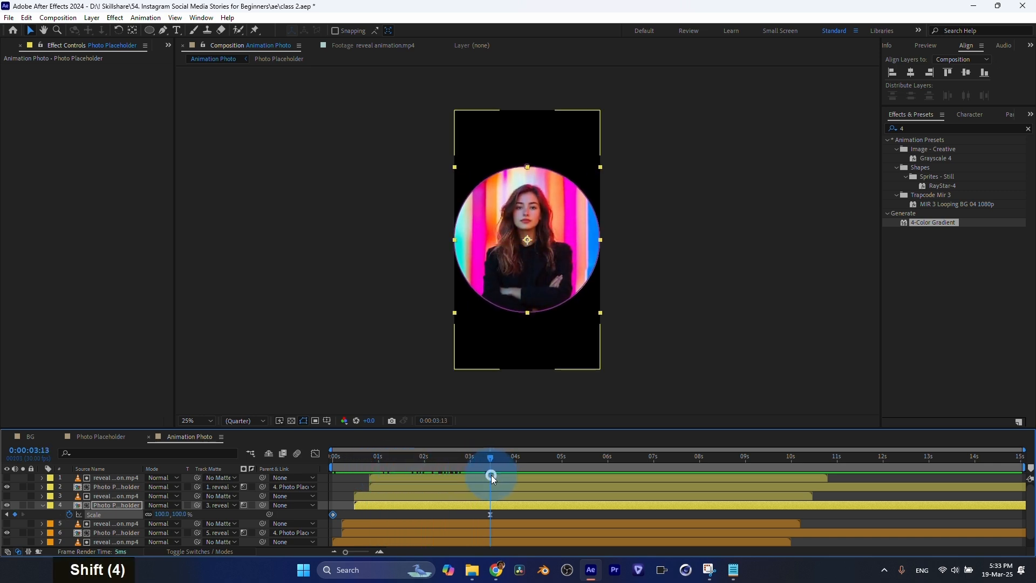
{"action": "key", "text": "shift"}
{"action": "key", "text": "shift"}
{"action": "key", "text": "shift"}
{"action": "key", "text": "shift"}
{"action": "left_click", "coordinate": [489, 457], "text": "shift"}
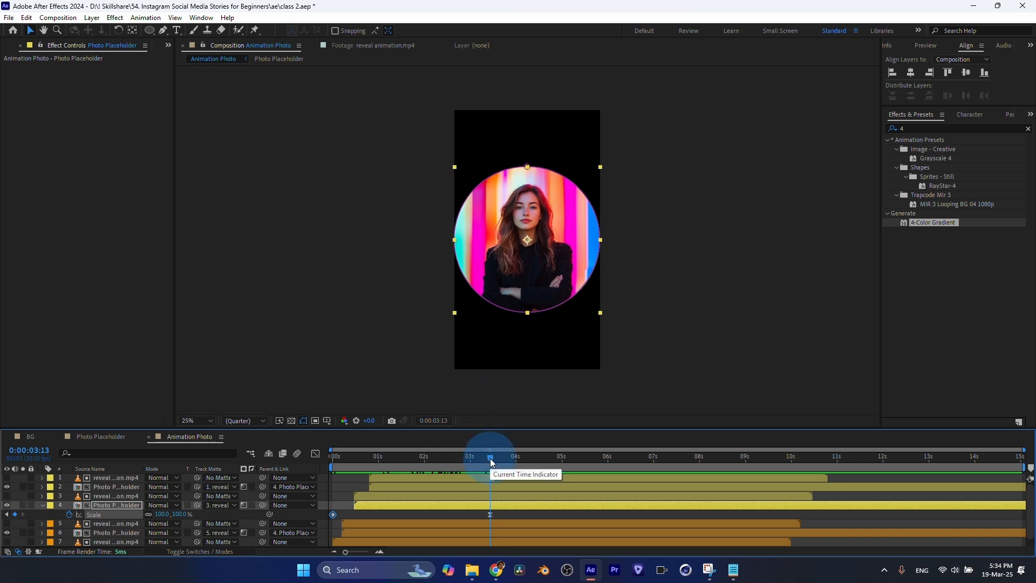
{"action": "key", "text": "shift"}
{"action": "key", "text": "shift"}
{"action": "key", "text": "shift"}
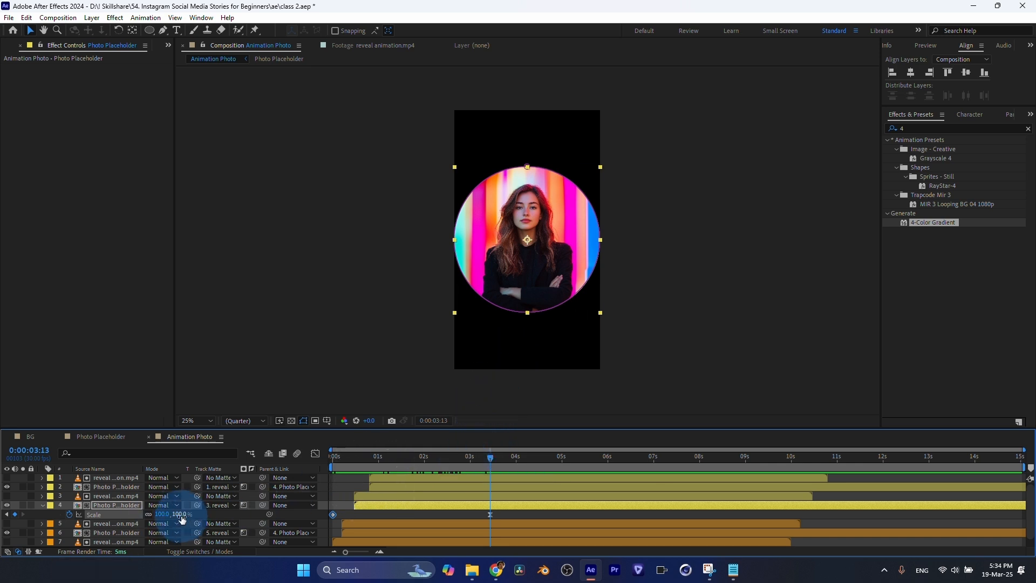
{"action": "left_click_drag", "start_coordinate": [178, 514], "coordinate": [170, 514]}
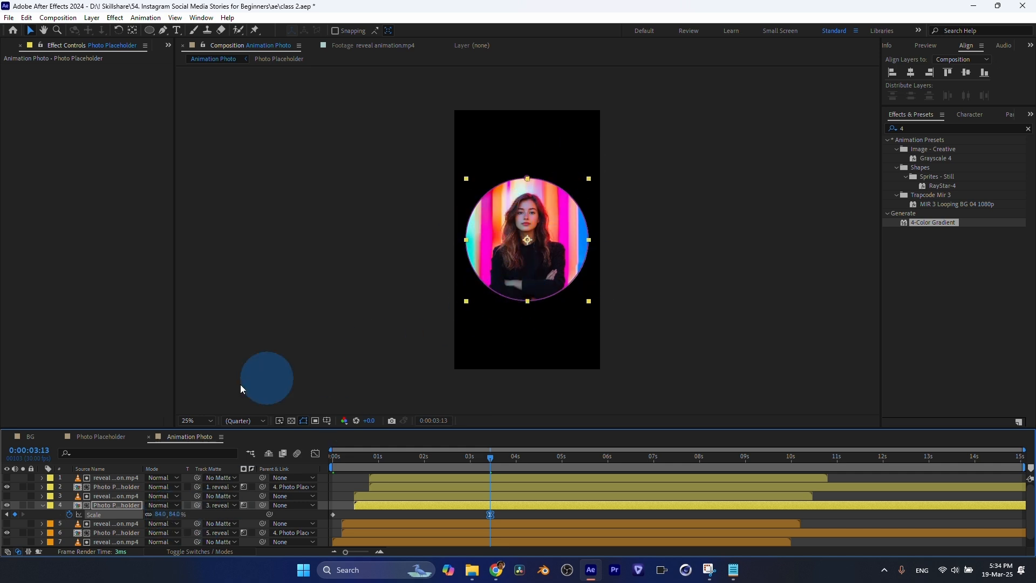
Step: Create a new composition named Final Comp at 1080x1920, 30 fps and 0:00:15:01 duration
{"action": "left_click", "coordinate": [30, 435]}
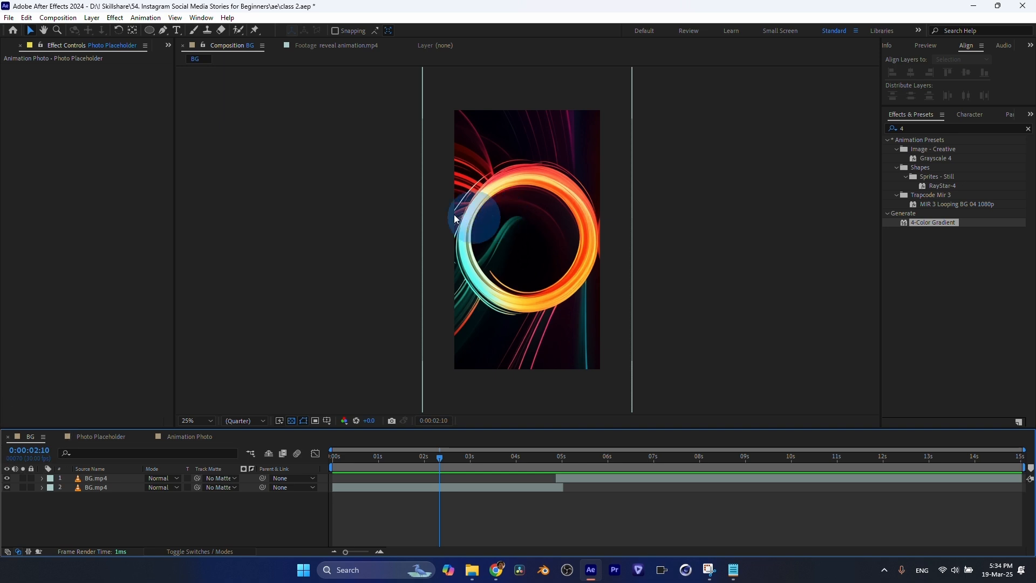
{"action": "left_click", "coordinate": [5, 46]}
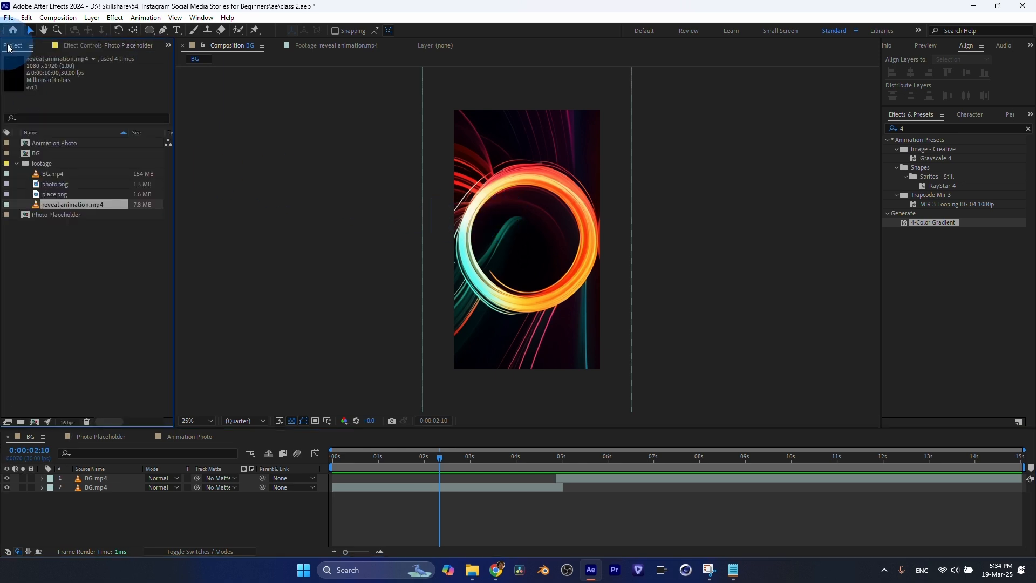
{"action": "left_click", "coordinate": [50, 19]}
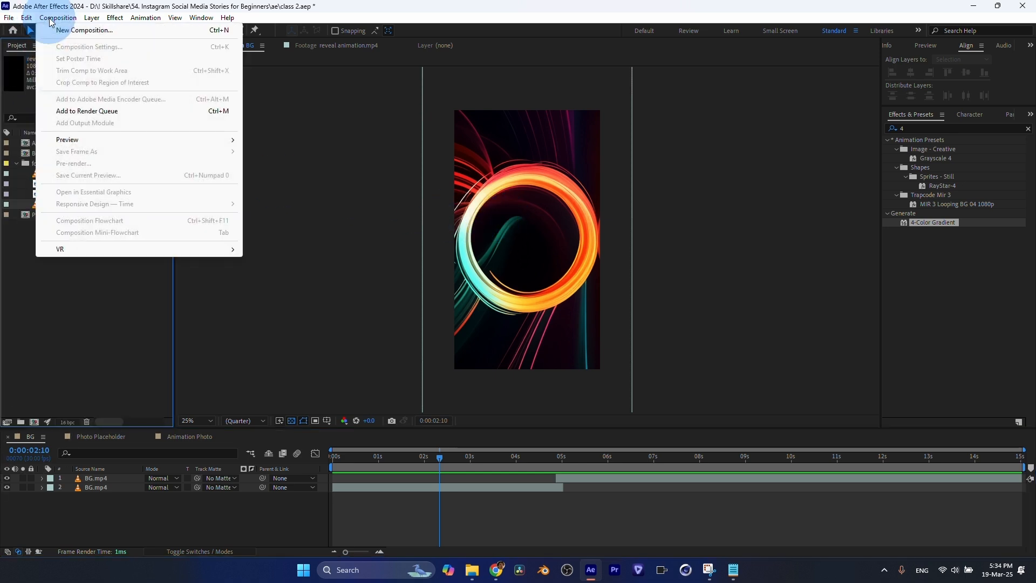
{"action": "left_click", "coordinate": [60, 32]}
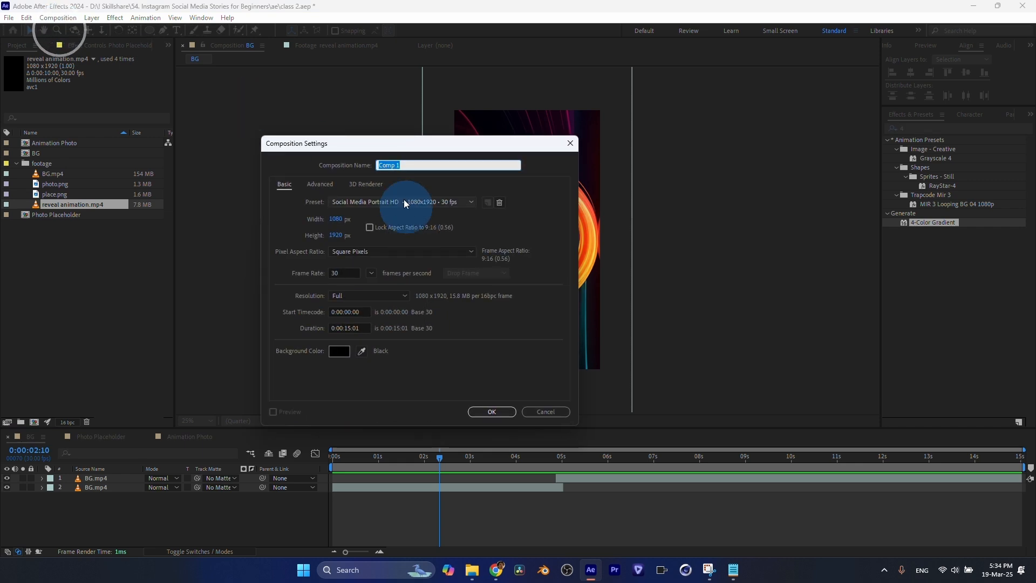
{"action": "type", "text": "Final Comp"}
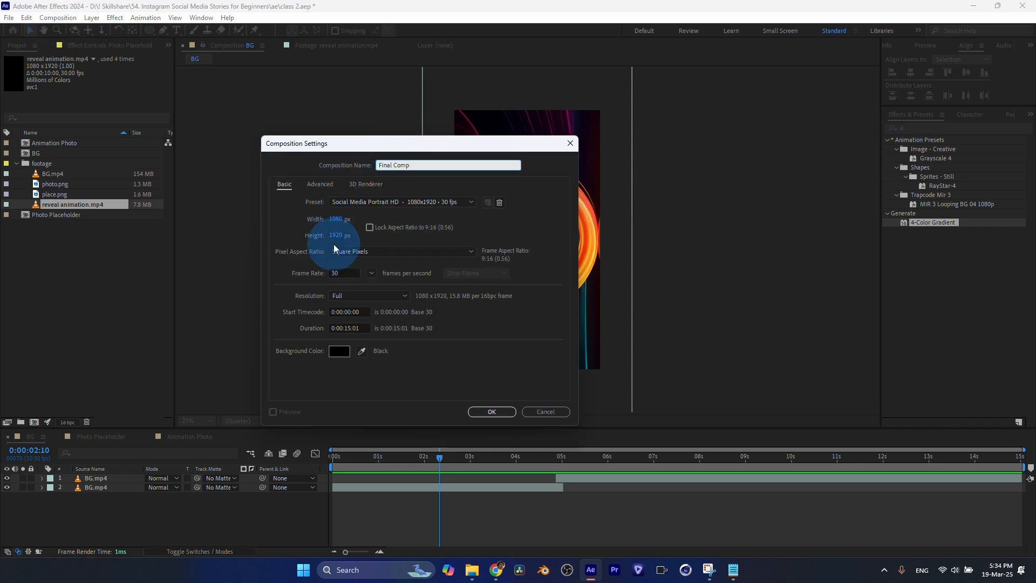
{"action": "left_click", "coordinate": [490, 412]}
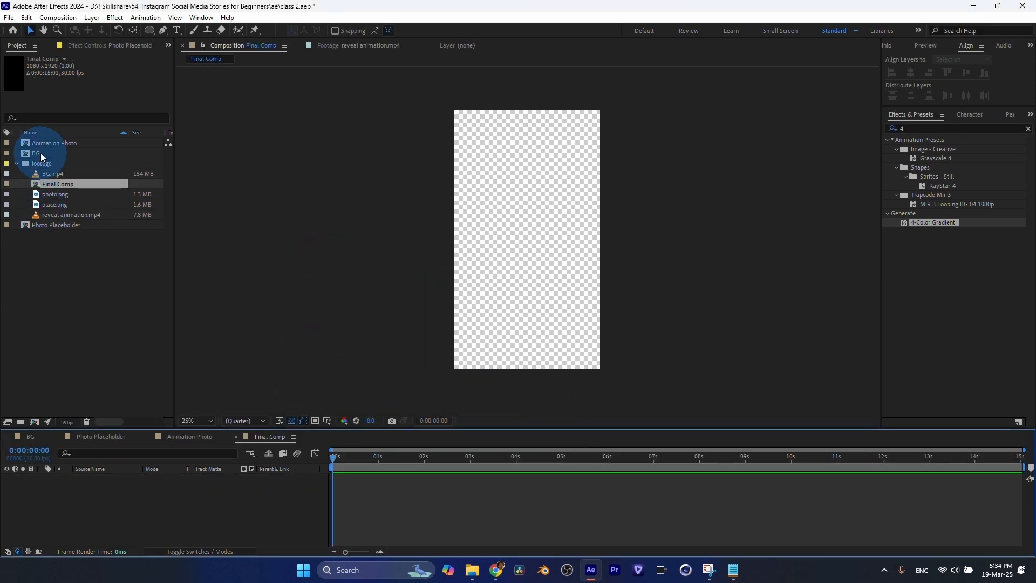
Step: Add the BG composition to Final Comp with Animation Photo above it, and scrub to 0:00:02:26
{"action": "left_click_drag", "start_coordinate": [40, 153], "coordinate": [131, 496]}
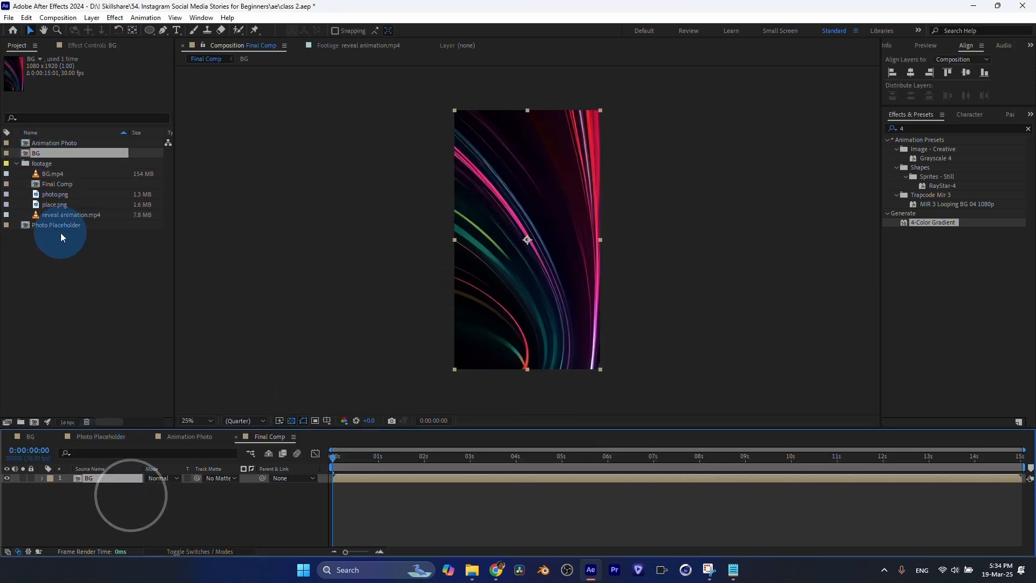
{"action": "left_click_drag", "start_coordinate": [52, 141], "coordinate": [125, 477]}
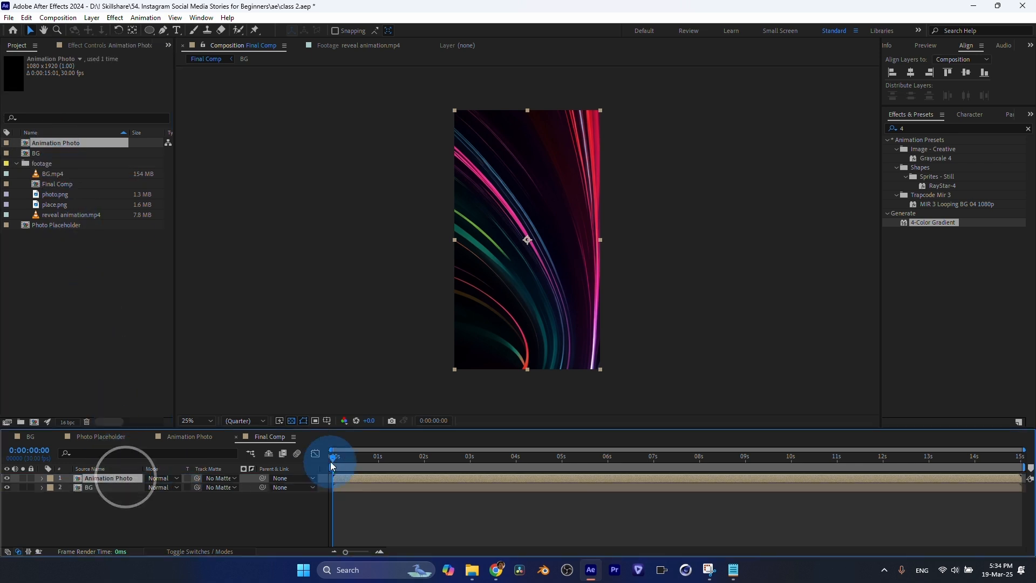
{"action": "left_click_drag", "start_coordinate": [330, 462], "coordinate": [462, 452]}
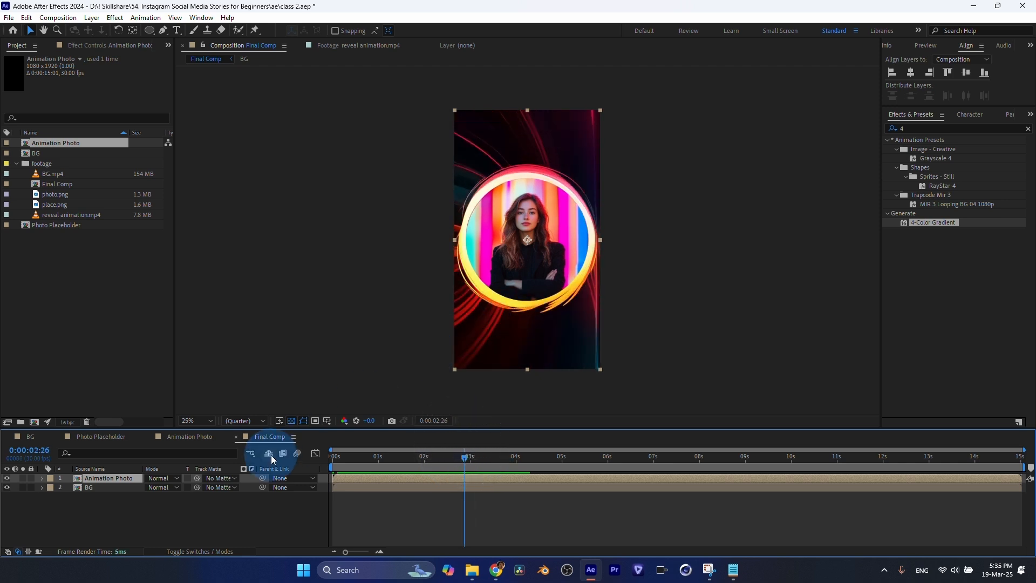
Step: Delete the Animation Photo layer from Final Comp and return to the Animation Photo composition
{"action": "left_click", "coordinate": [110, 478]}
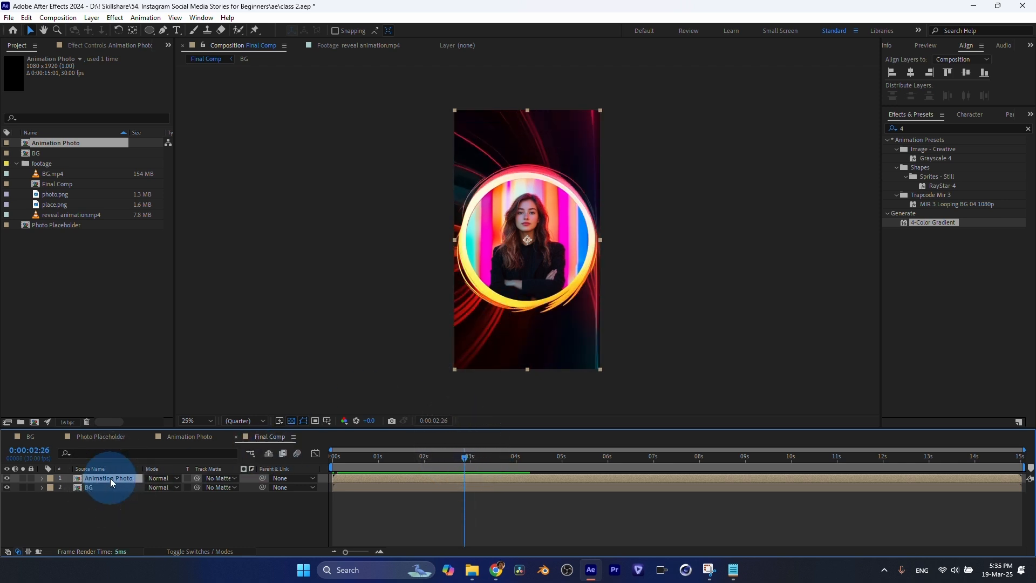
{"action": "key", "text": "Delete"}
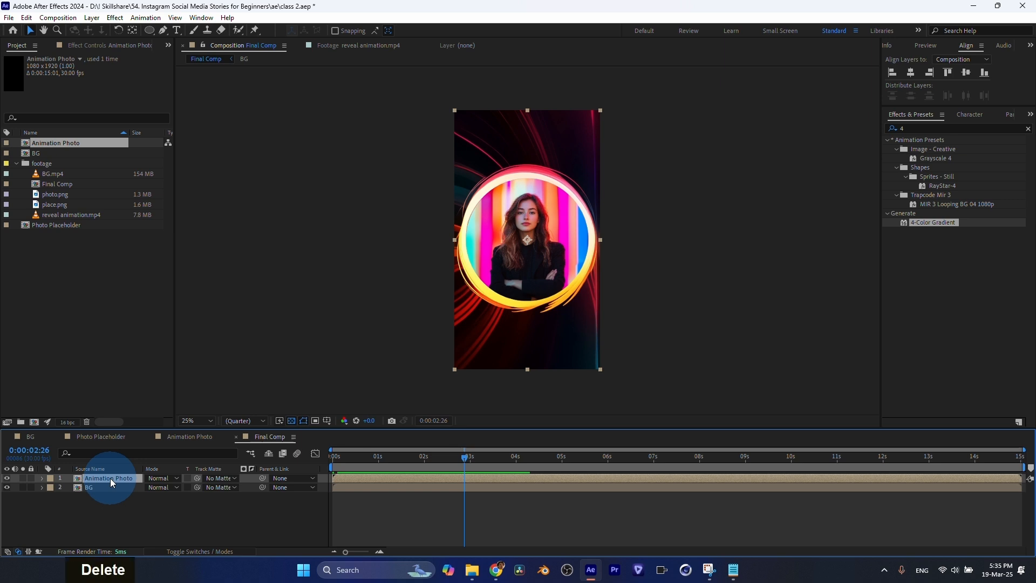
{"action": "left_click", "coordinate": [189, 436]}
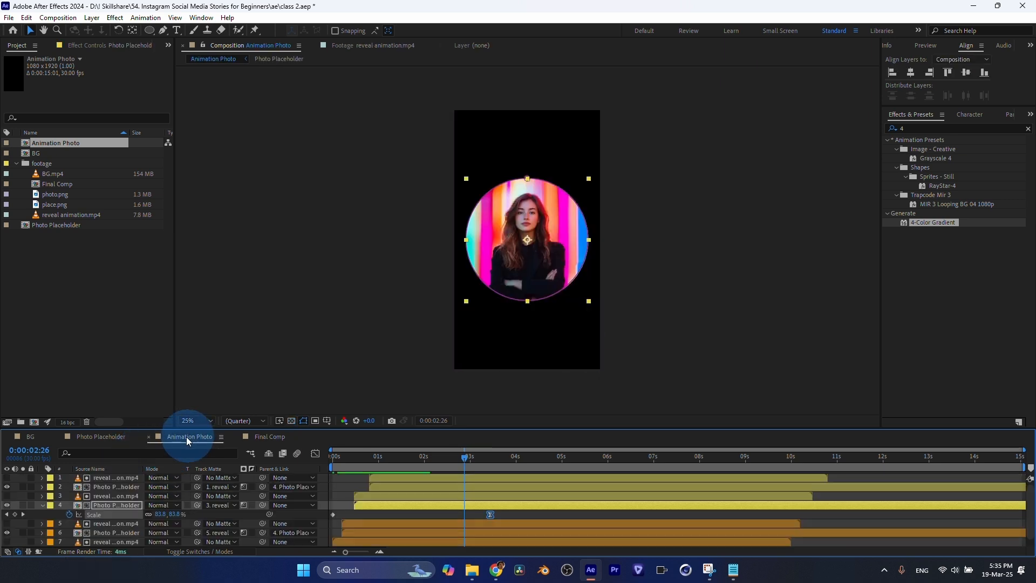
Step: Collapse layer 4's properties and, at 0:00:00:20, apply the Curves effect to the reveal animation on layer 5
{"action": "key", "text": "u"}
{"action": "key", "text": "u"}
{"action": "mouse_move", "coordinate": [345, 459]}
{"action": "left_mouse_down"}
{"action": "mouse_move", "coordinate": [380, 463]}
{"action": "mouse_move", "coordinate": [364, 461]}
{"action": "left_mouse_up"}
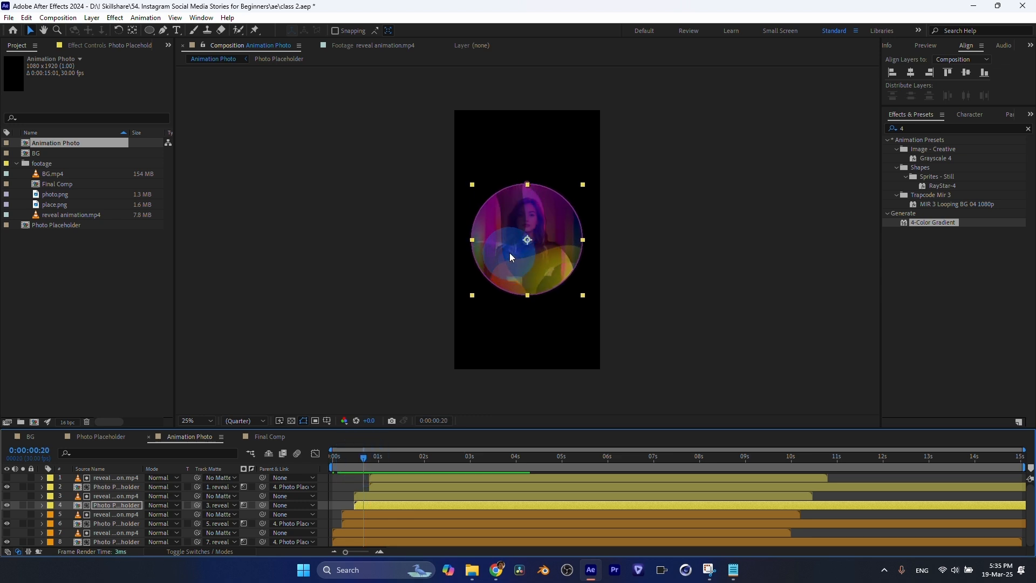
{"action": "left_click", "coordinate": [108, 514]}
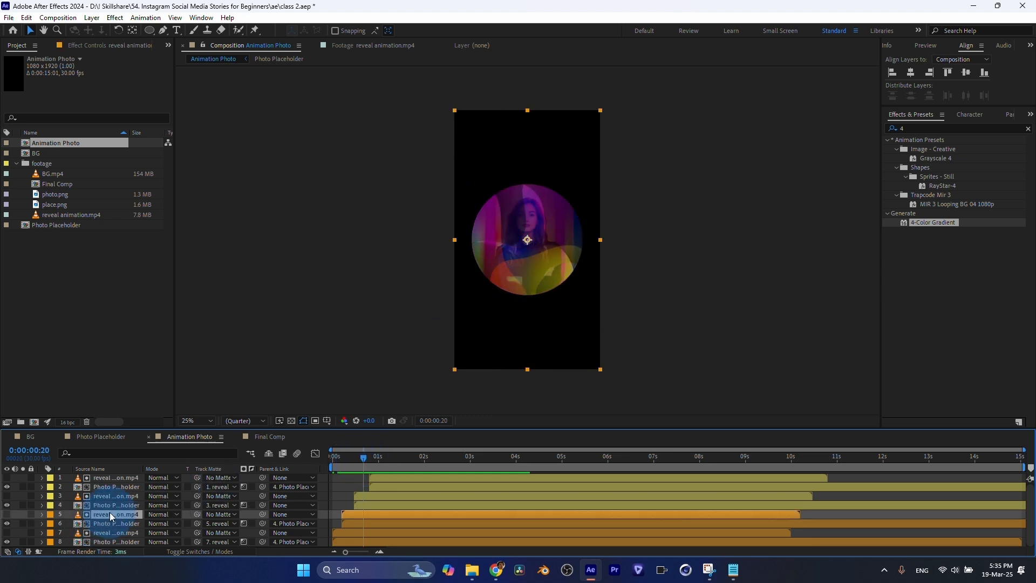
{"action": "left_click", "coordinate": [912, 129]}
{"action": "type", "text": "curves"}
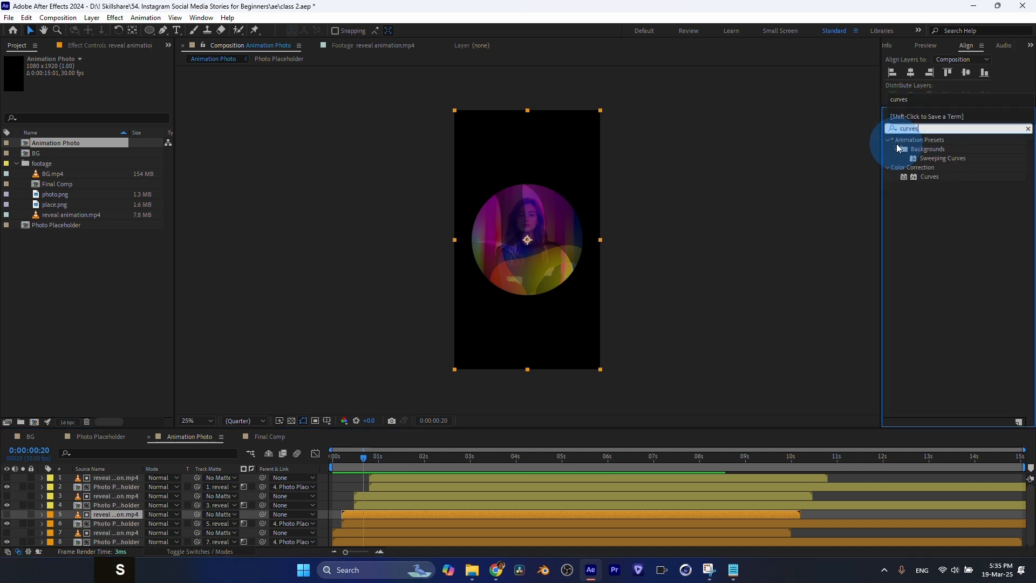
{"action": "left_click_drag", "start_coordinate": [929, 176], "coordinate": [105, 512]}
Step: Shape layer 5's RGB curve into a steep S with strongly raised highlights, and scrub to 0:00:00:23
{"action": "left_click_drag", "start_coordinate": [90, 179], "coordinate": [90, 145]}
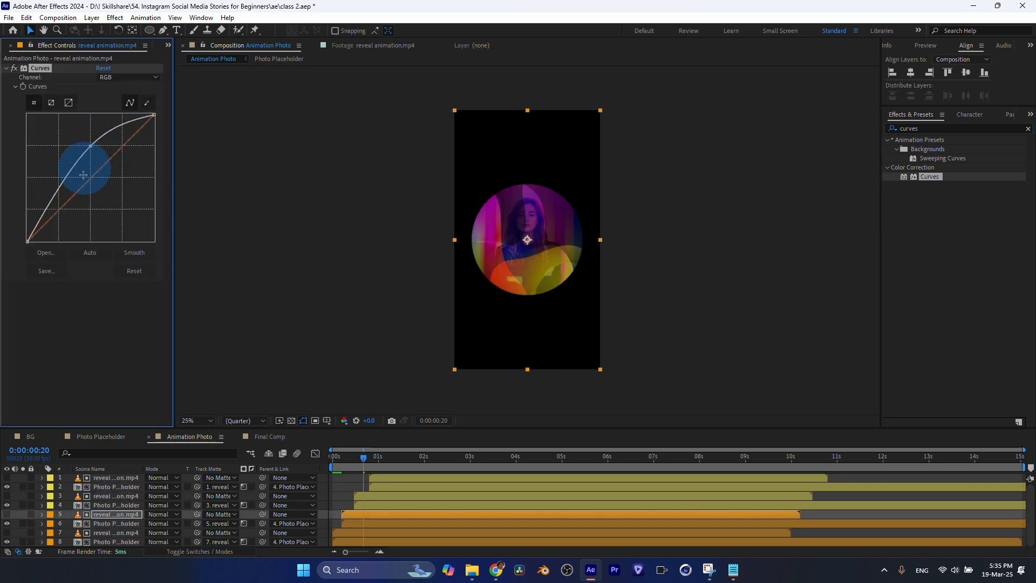
{"action": "left_click_drag", "start_coordinate": [61, 186], "coordinate": [63, 209]}
{"action": "left_click_drag", "start_coordinate": [89, 144], "coordinate": [79, 140]}
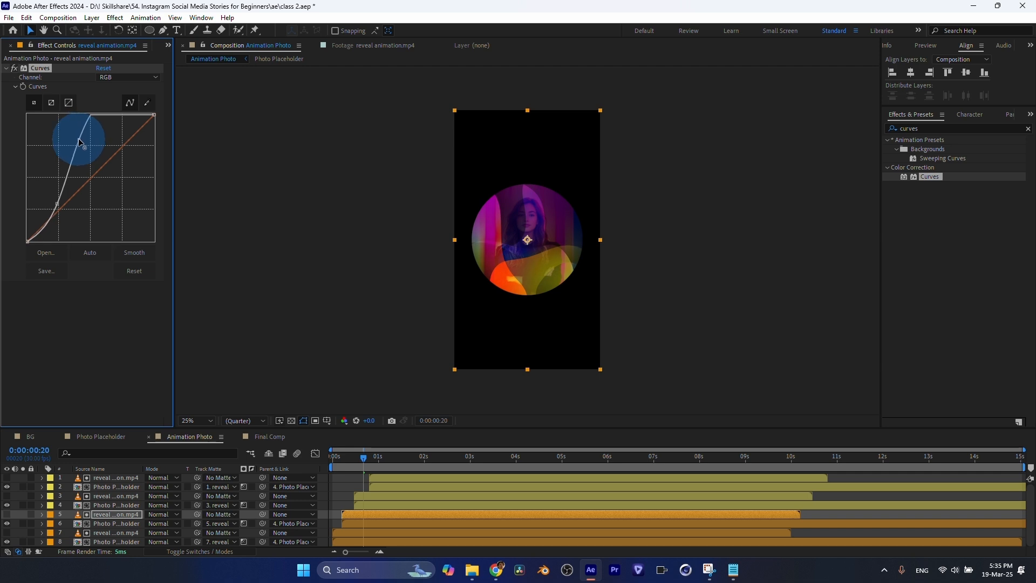
{"action": "left_click_drag", "start_coordinate": [340, 457], "coordinate": [366, 465]}
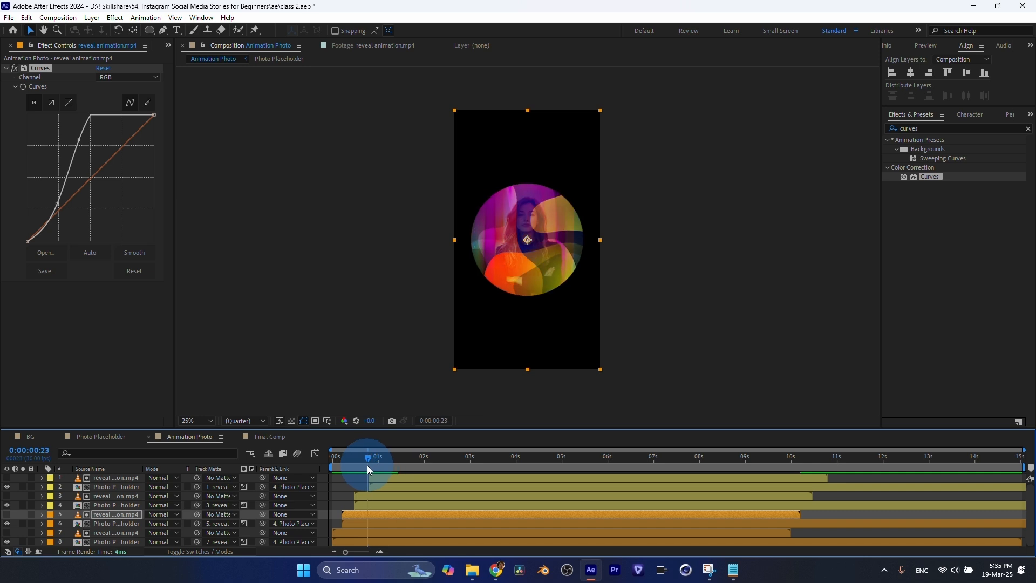
Step: Apply Curves to the reveal animation on layer 7, shape a steep central S-curve, and scrub to 0:00:02:12
{"action": "left_click", "coordinate": [105, 532]}
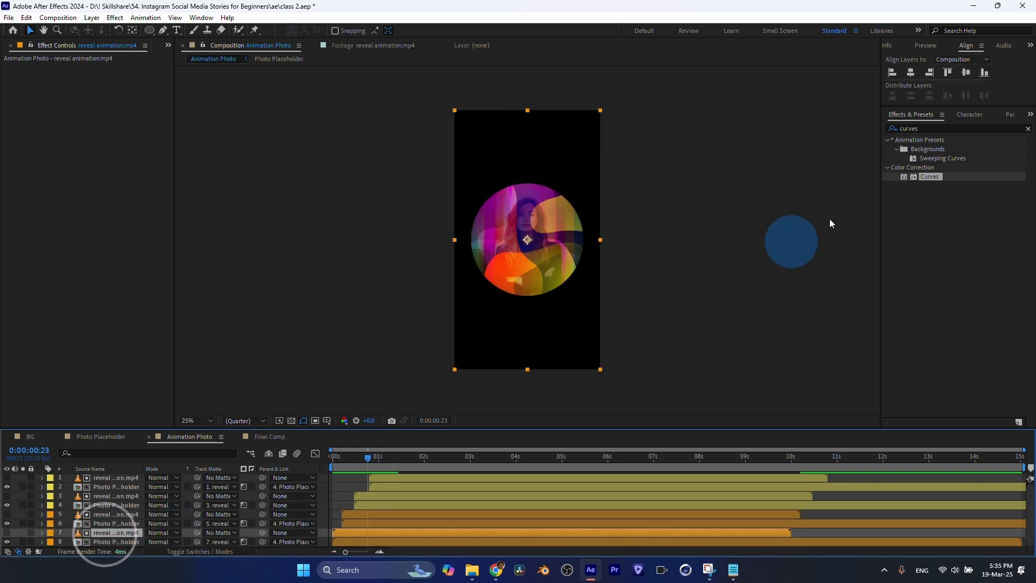
{"action": "left_click_drag", "start_coordinate": [932, 175], "coordinate": [125, 534]}
{"action": "left_click_drag", "start_coordinate": [105, 163], "coordinate": [96, 148]}
{"action": "left_click_drag", "start_coordinate": [65, 189], "coordinate": [85, 207]}
{"action": "left_click_drag", "start_coordinate": [328, 529], "coordinate": [443, 481]}
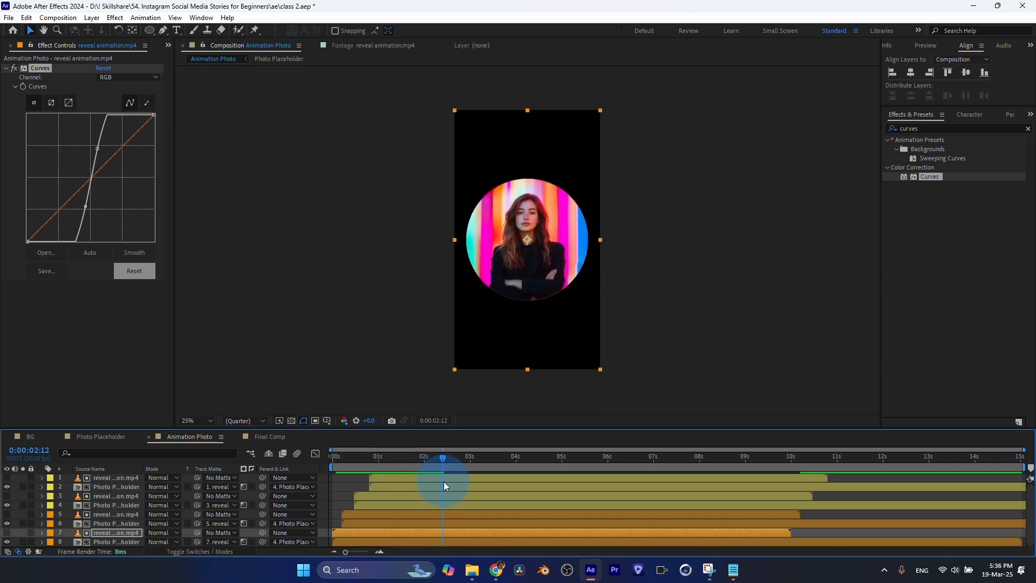
Step: Select the reveal animation on layer 1
{"action": "left_click", "coordinate": [113, 477]}
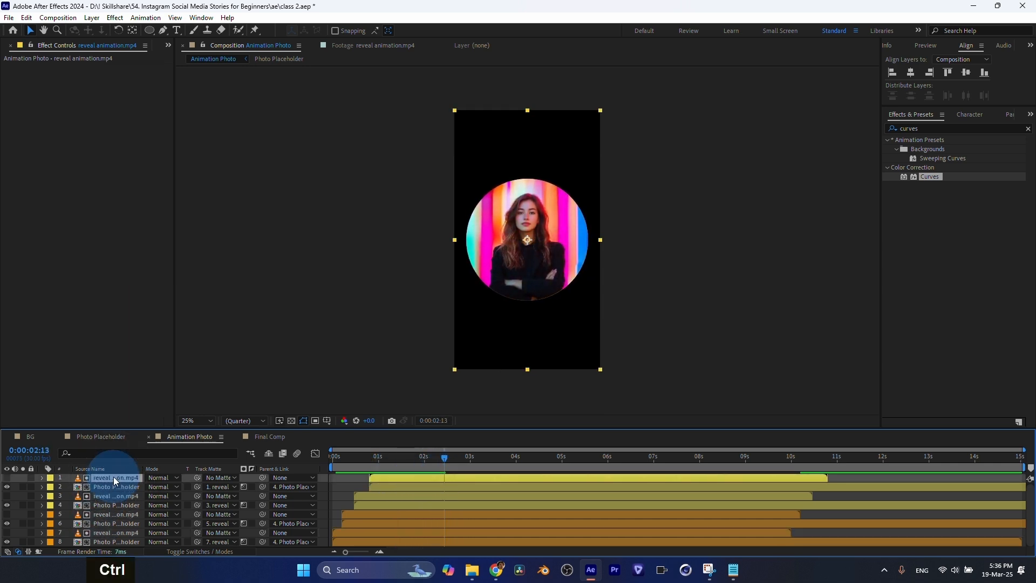
{"action": "key", "text": "ctrl"}
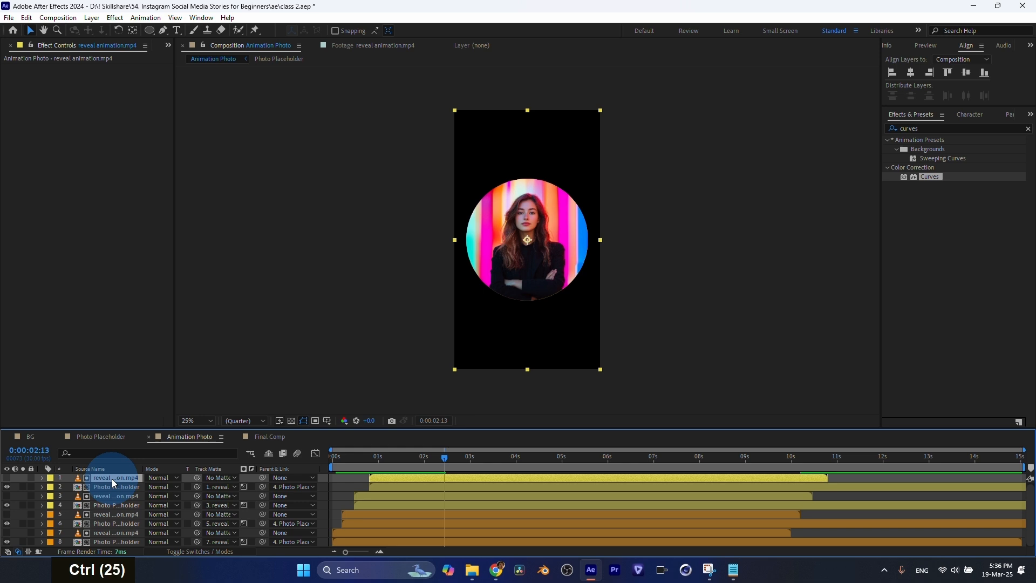
Step: Pre-compose all layers of the Animation Photo composition into a new composition named "all animation", moving all attributes into it
{"action": "key", "text": "ctrl+a"}
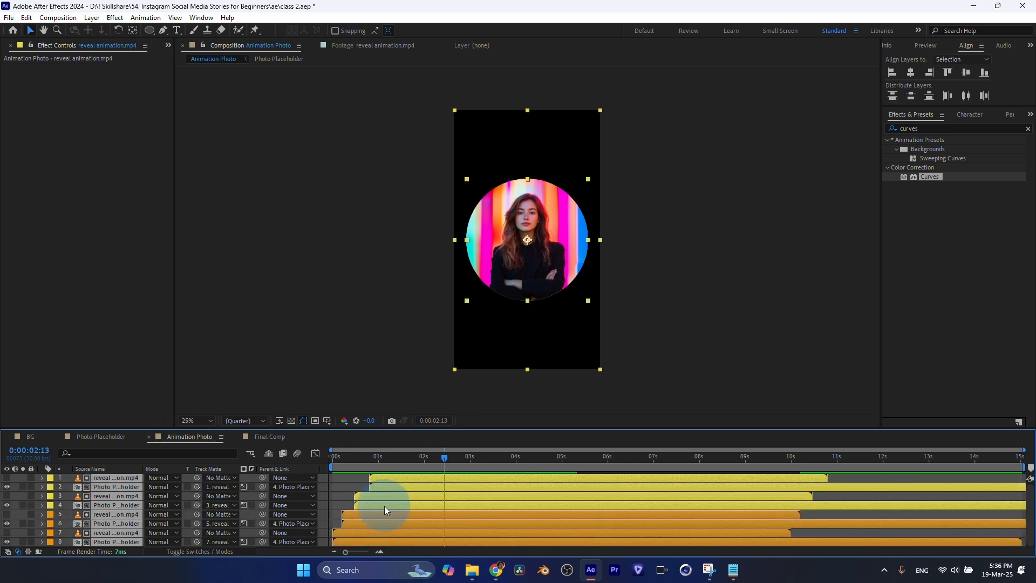
{"action": "key", "text": "ctrl"}
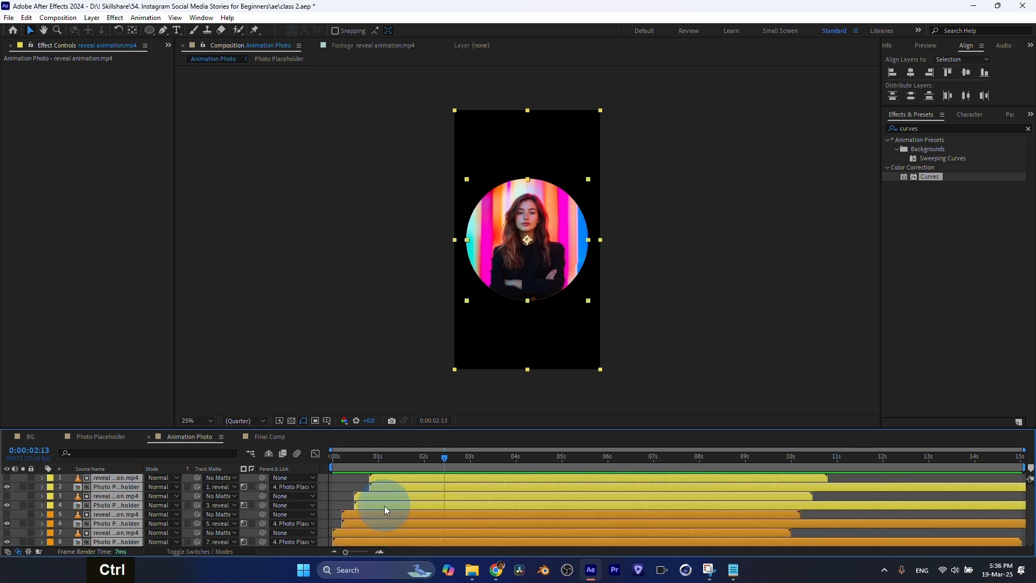
{"action": "key", "text": "ctrl+shift+c"}
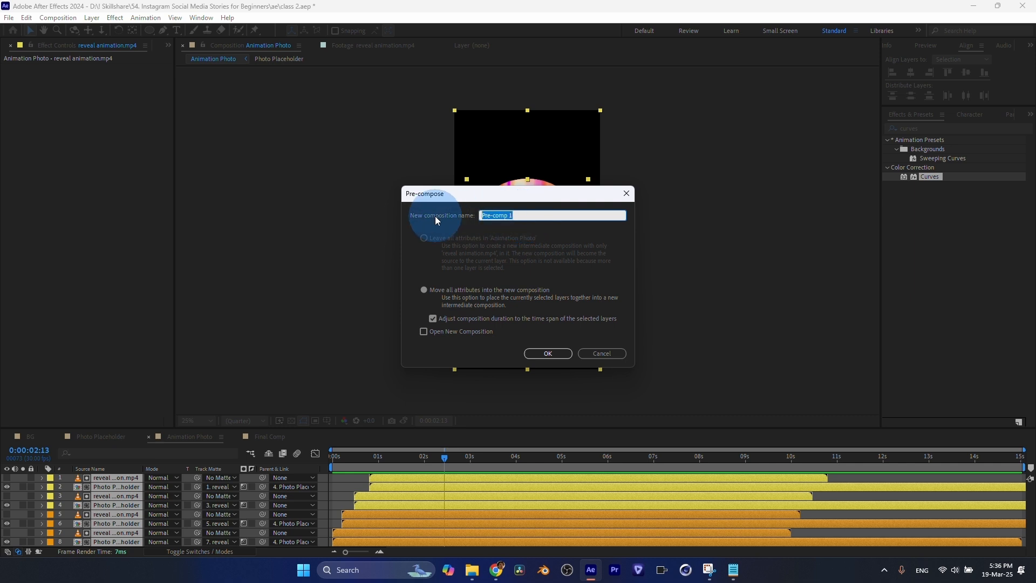
{"action": "type", "text": "all "}
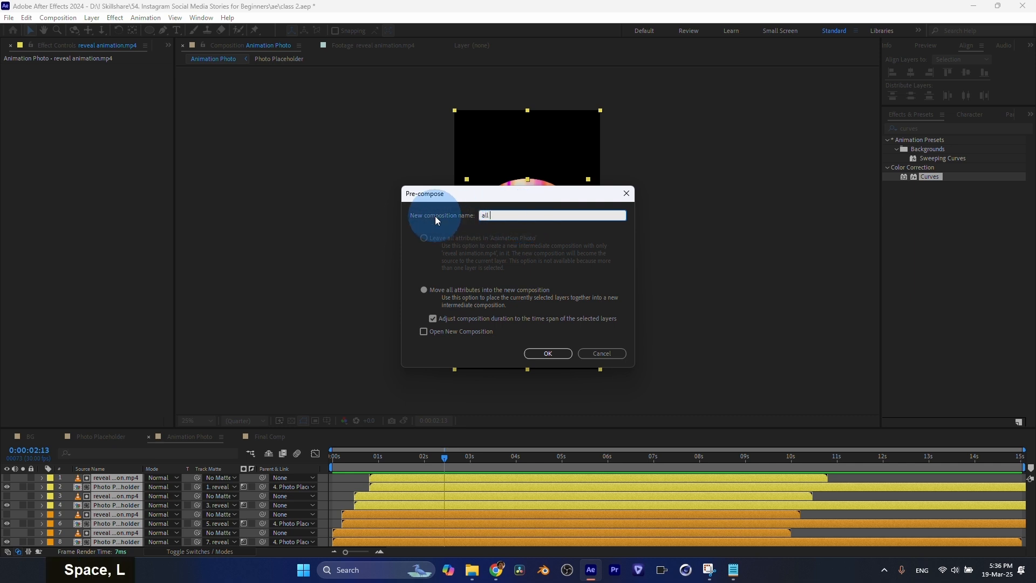
{"action": "type", "text": "animation"}
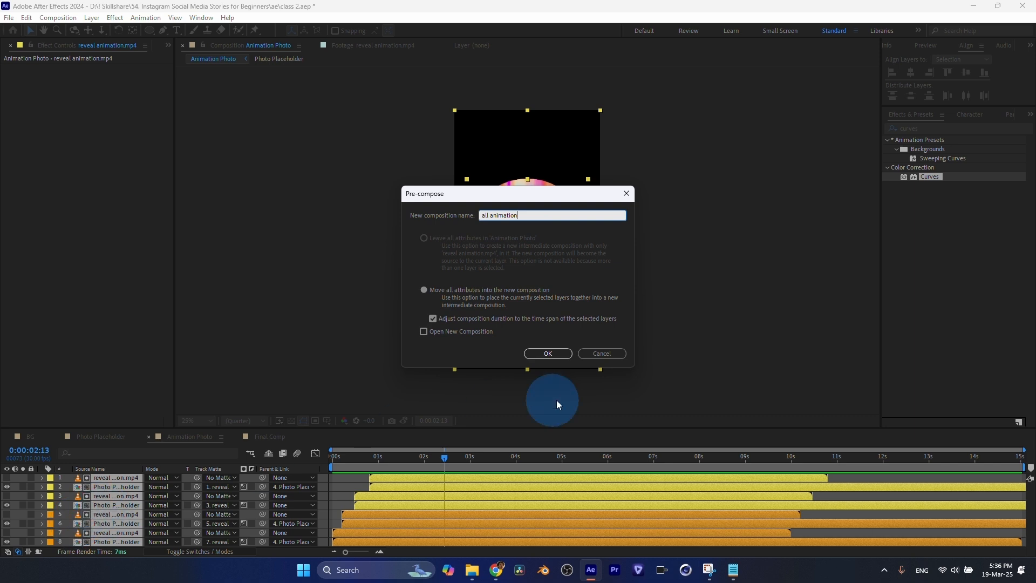
{"action": "left_click", "coordinate": [548, 353]}
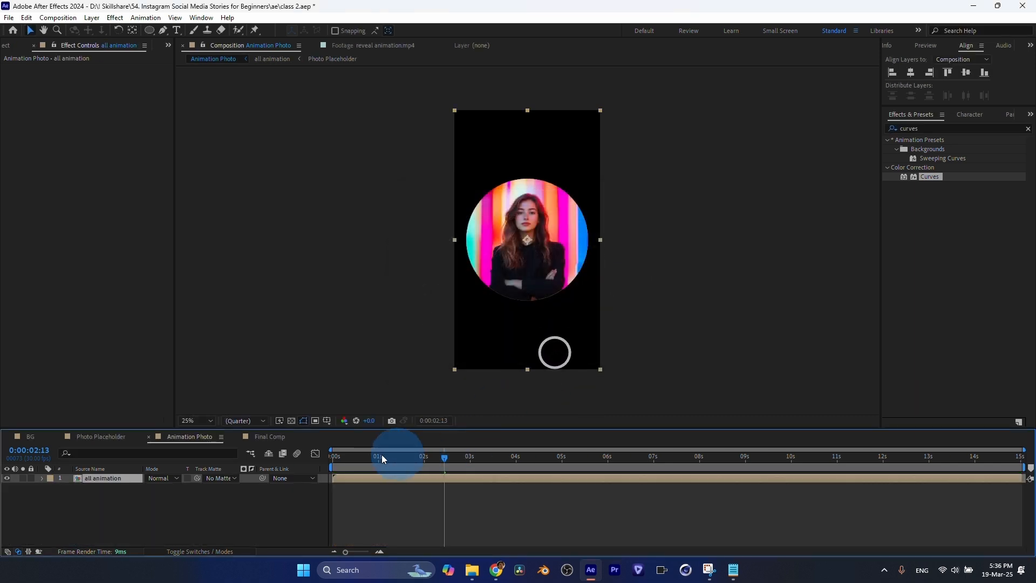
Step: Duplicate the all animation layer and set the lower copy's scale to 117%
{"action": "left_click_drag", "start_coordinate": [335, 456], "coordinate": [370, 474]}
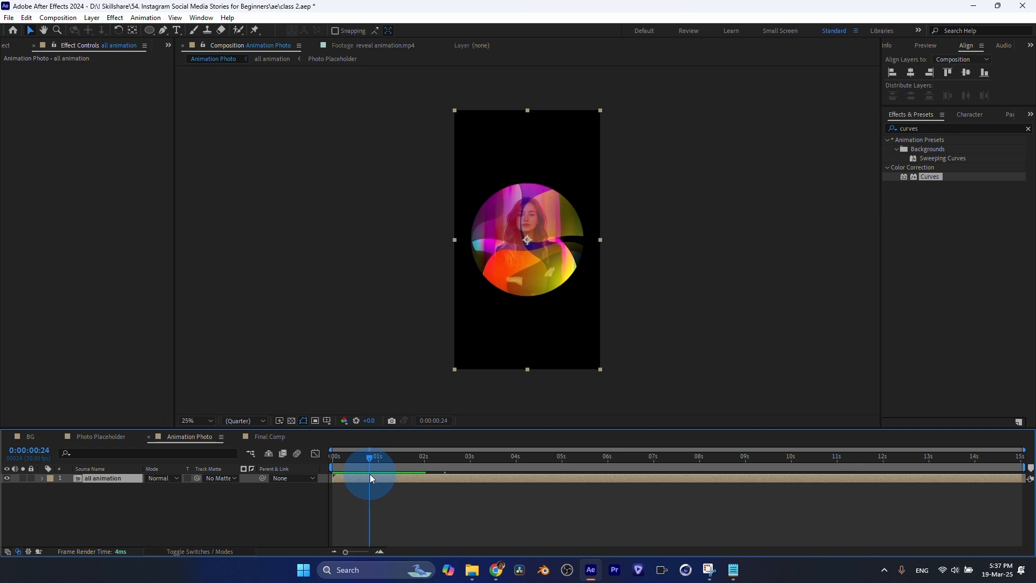
{"action": "left_click", "coordinate": [118, 477]}
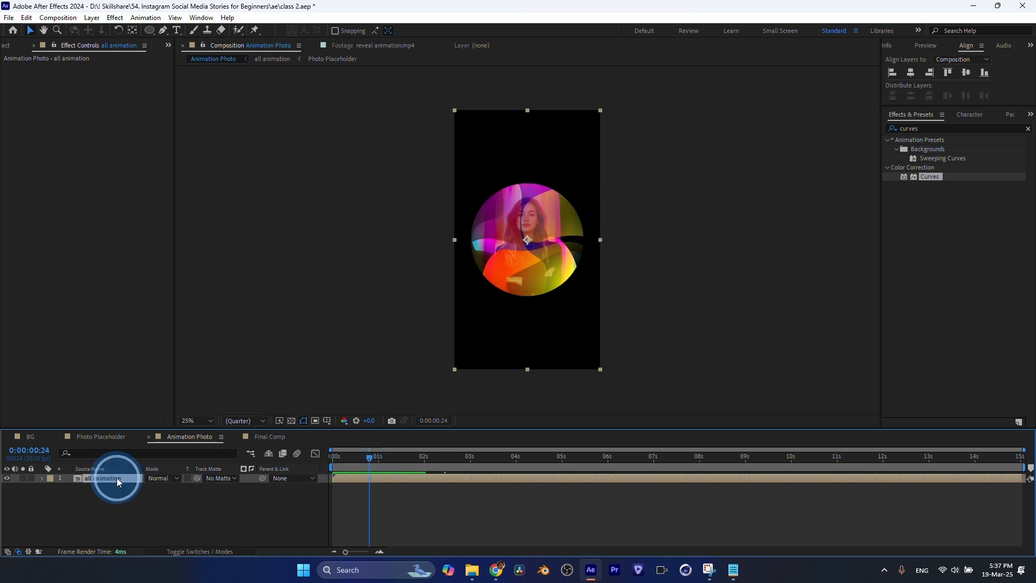
{"action": "key", "text": "ctrl+d"}
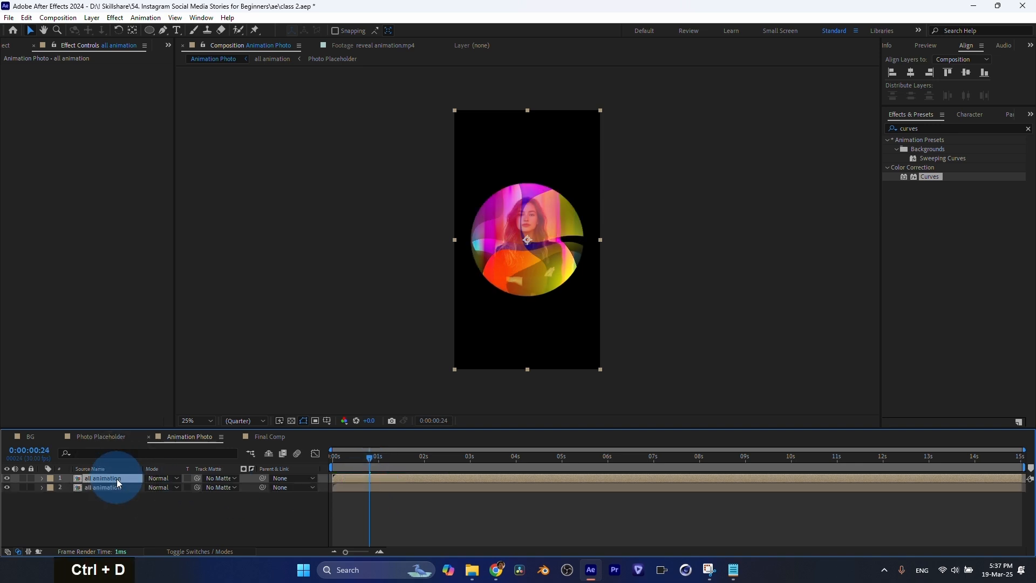
{"action": "left_click", "coordinate": [116, 487]}
{"action": "key", "text": "Return"}
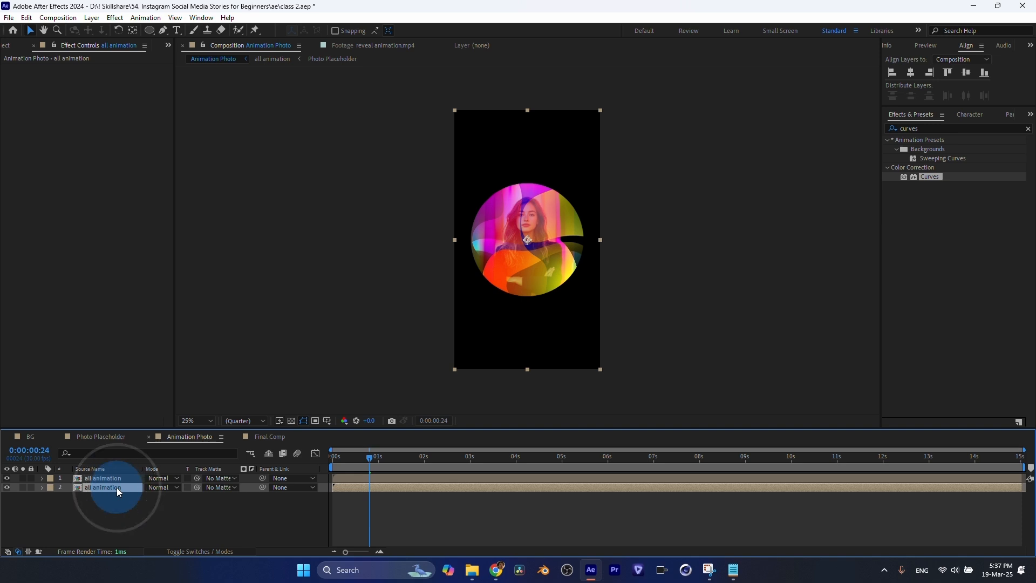
{"action": "key", "text": "s"}
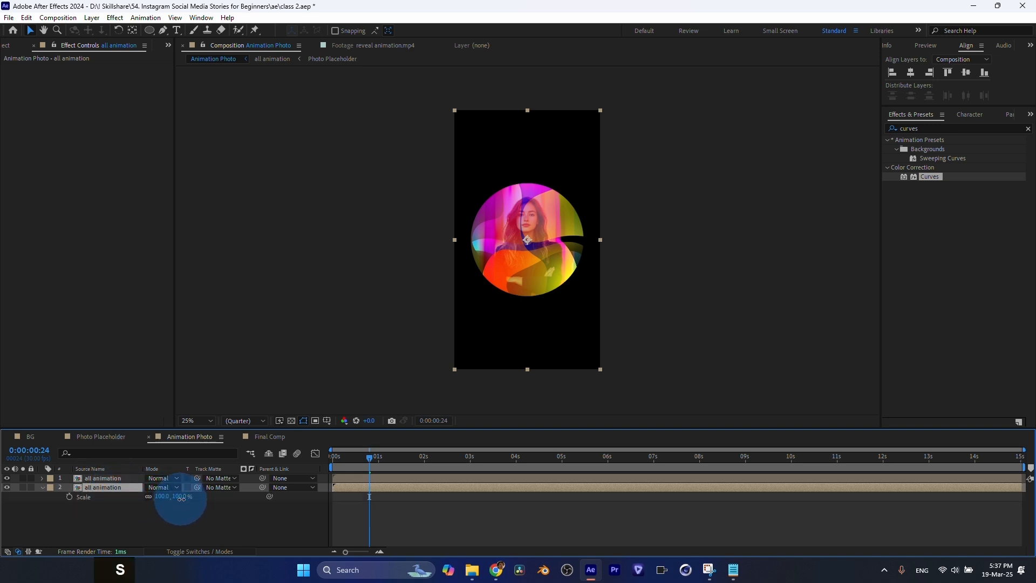
{"action": "left_click_drag", "start_coordinate": [182, 496], "coordinate": [189, 499]}
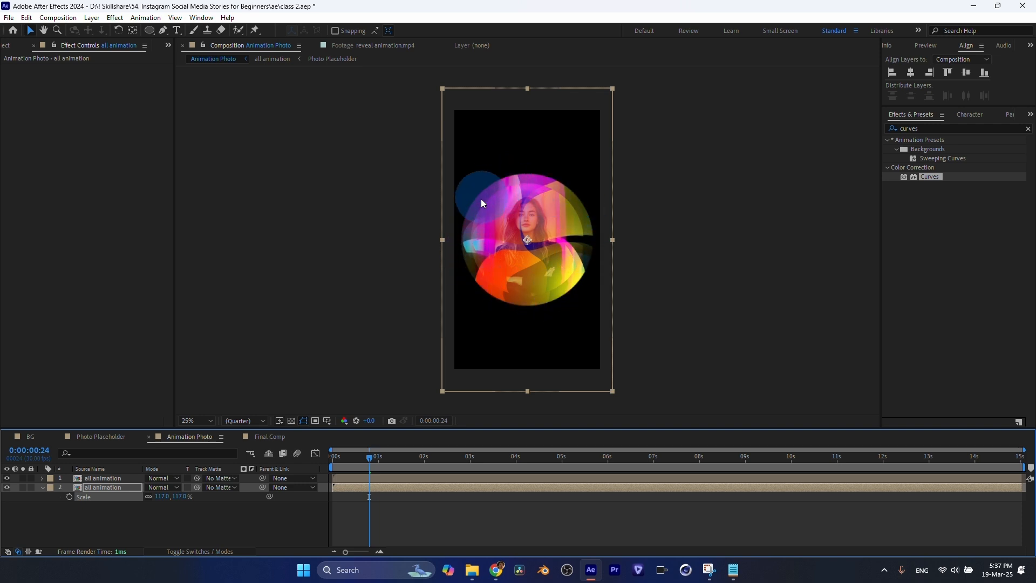
Step: Duplicate the enlarged all animation layer and use the upper copy as an inverted track matte for the bottom layer
{"action": "left_click", "coordinate": [42, 489]}
{"action": "left_click", "coordinate": [92, 488]}
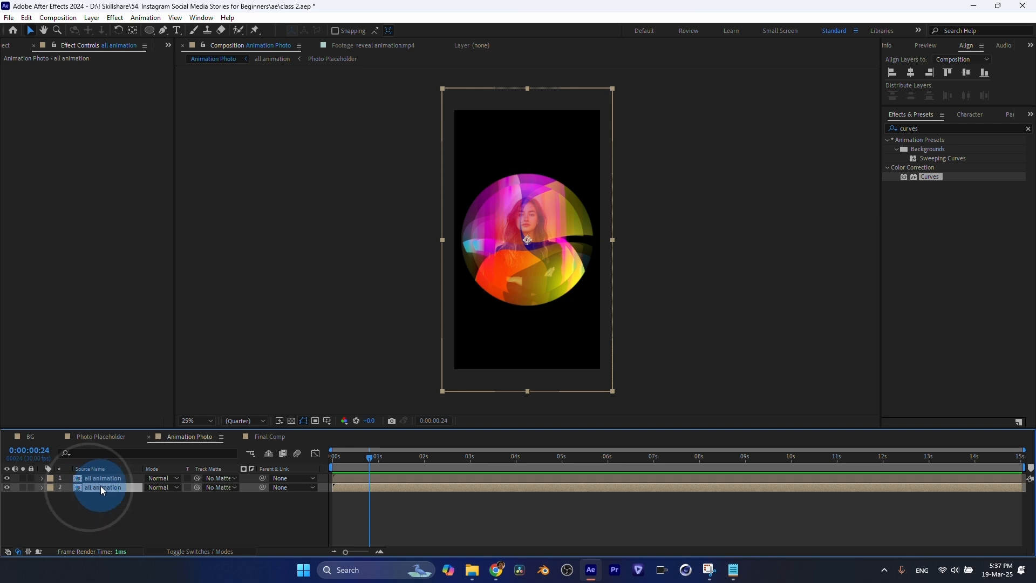
{"action": "key", "text": "ctrl+d"}
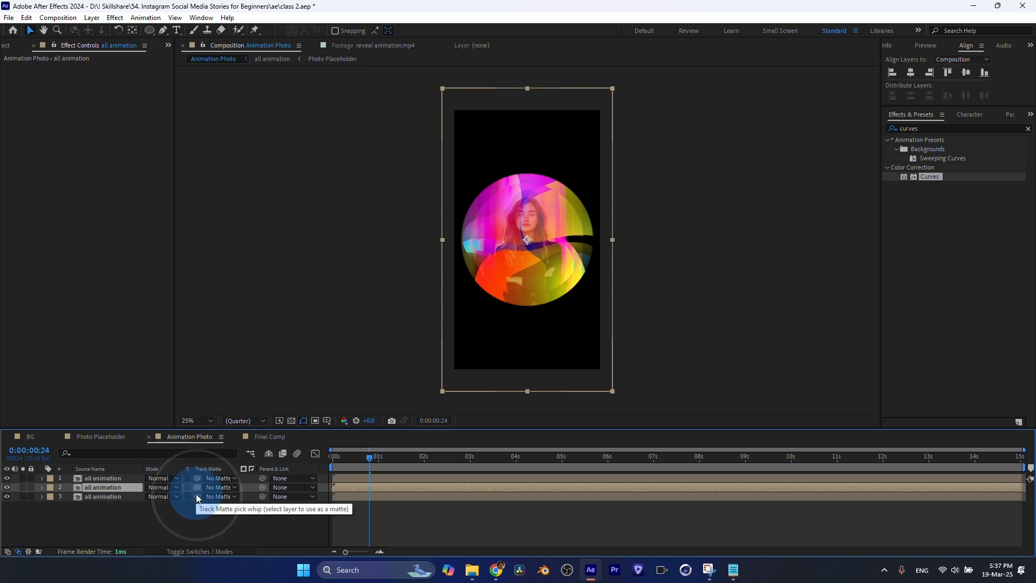
{"action": "left_click_drag", "start_coordinate": [197, 496], "coordinate": [112, 487]}
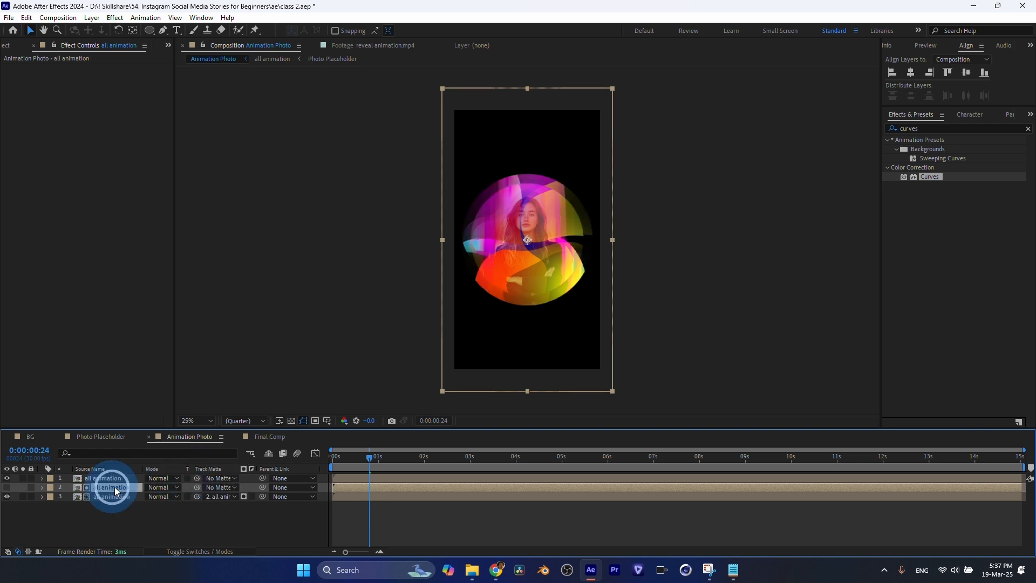
{"action": "left_click", "coordinate": [219, 496]}
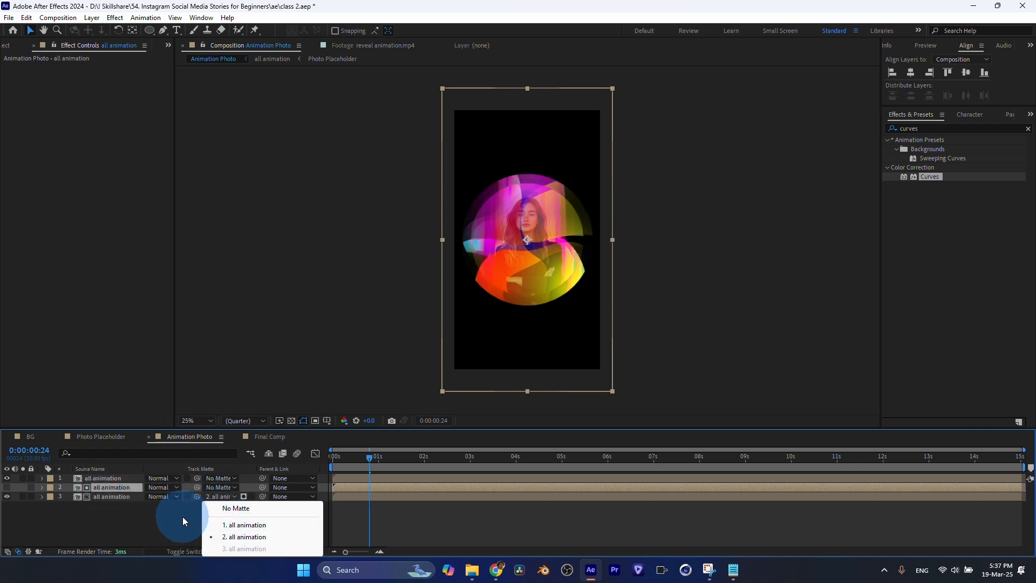
{"action": "left_click", "coordinate": [165, 513]}
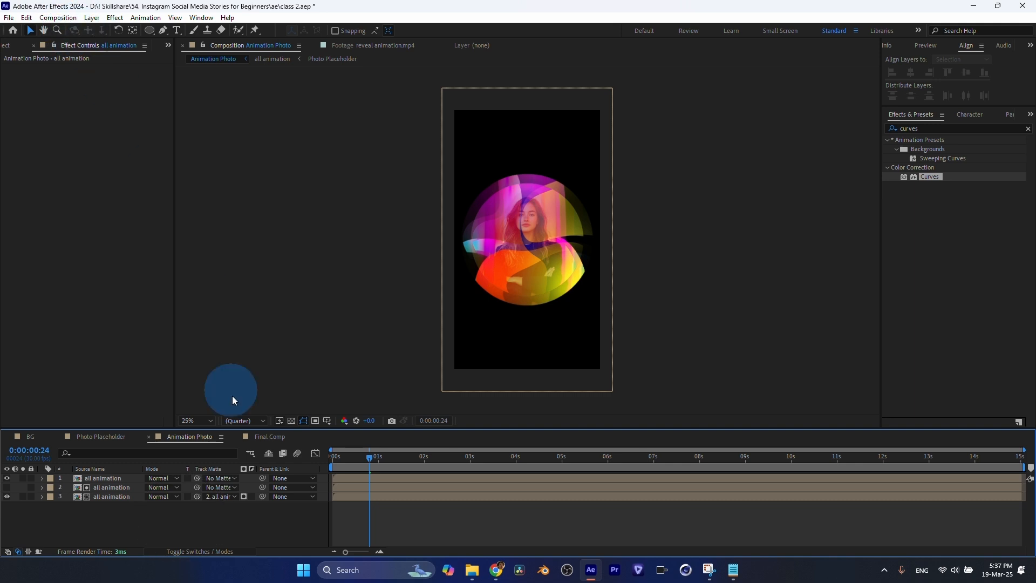
{"action": "left_click", "coordinate": [251, 496]}
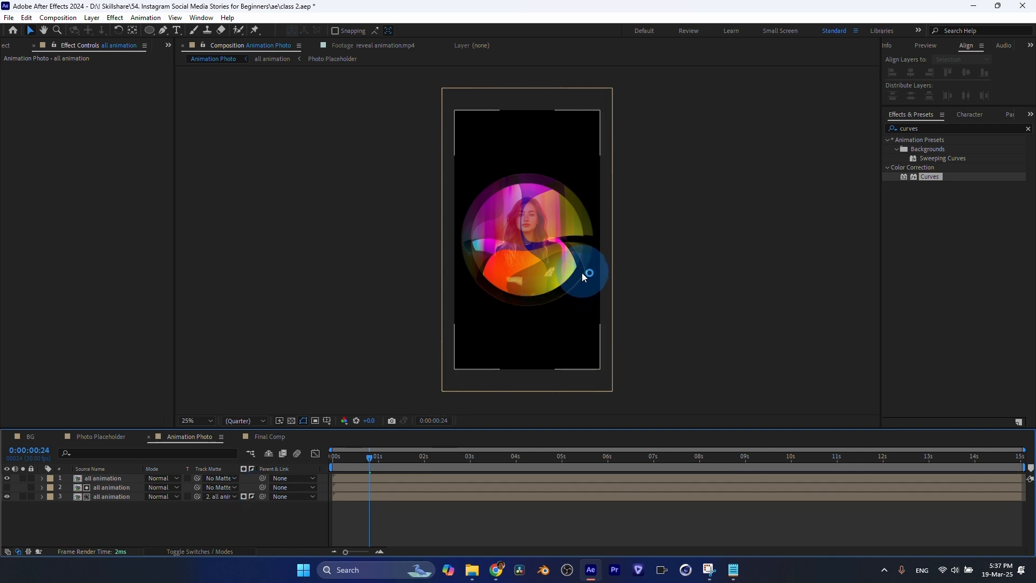
Step: Set the matte layer's scale to 114% to form a thin ring around the photo
{"action": "left_click", "coordinate": [126, 488]}
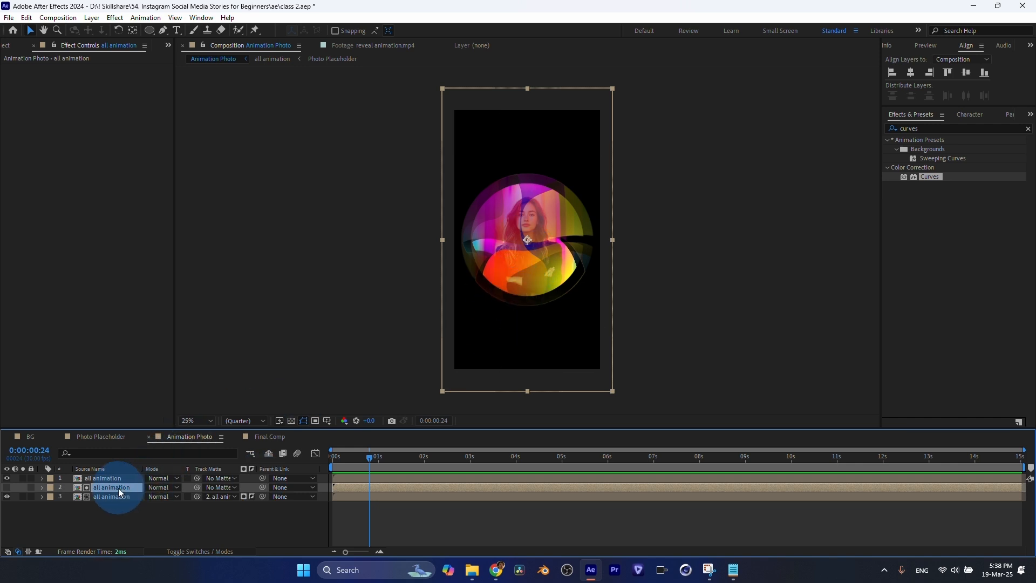
{"action": "key", "text": "s"}
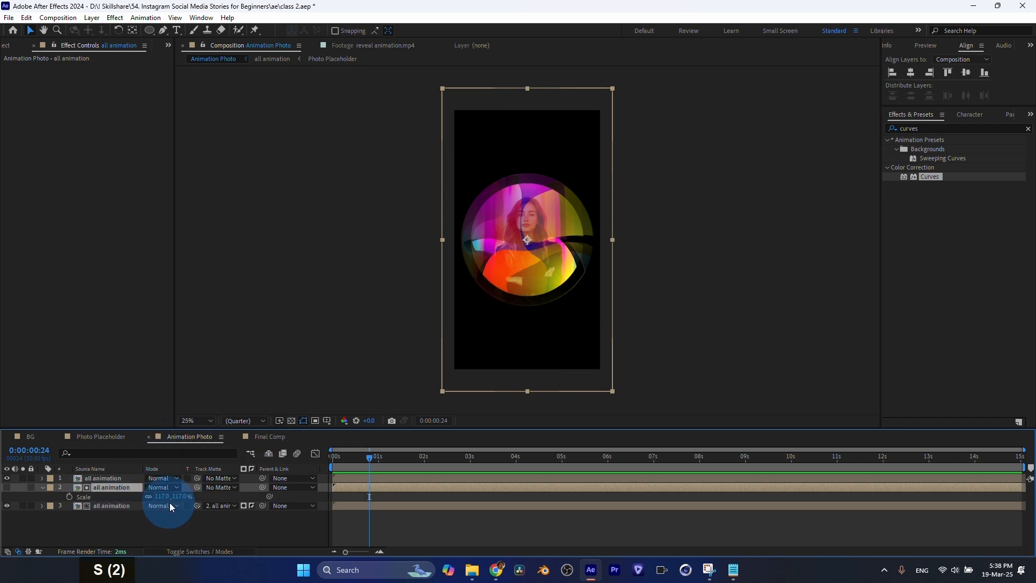
{"action": "left_click_drag", "start_coordinate": [163, 496], "coordinate": [160, 496]}
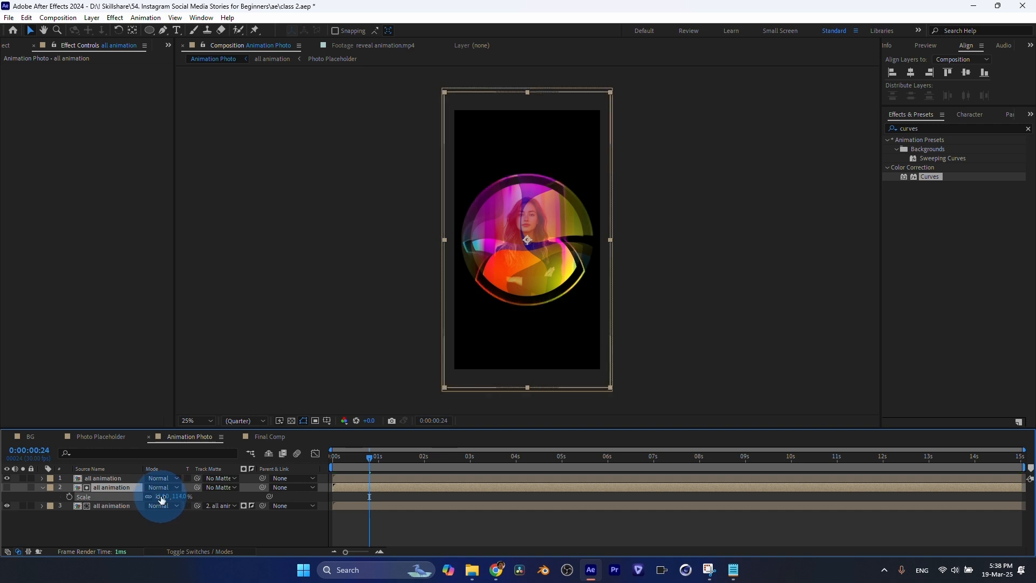
{"action": "key", "text": "period"}
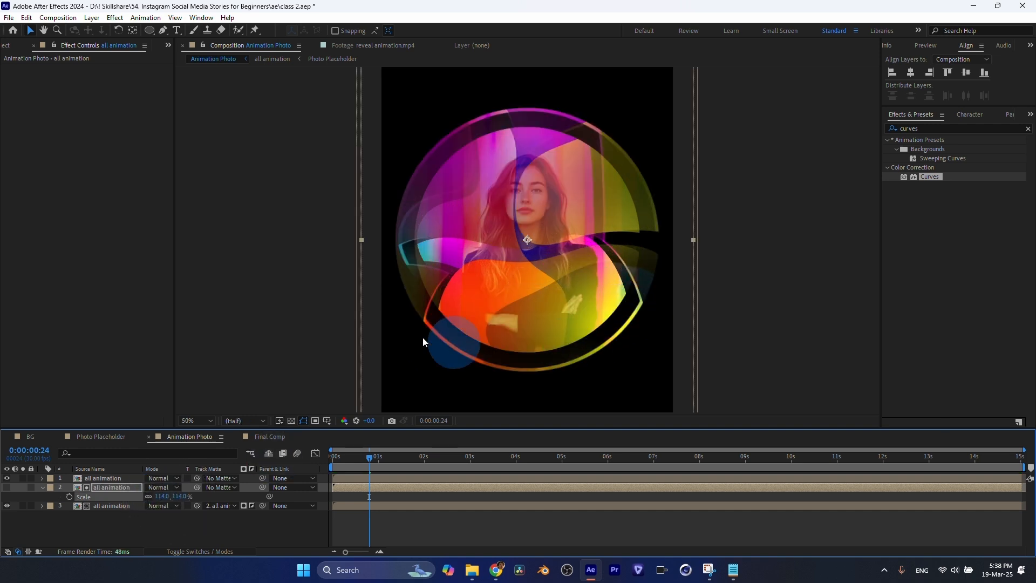
{"action": "key", "text": "comma"}
Step: Tighten the ring around the photo by scaling the matte layer to 109% and the bottom layer to 112%
{"action": "left_click_drag", "start_coordinate": [348, 460], "coordinate": [383, 465]}
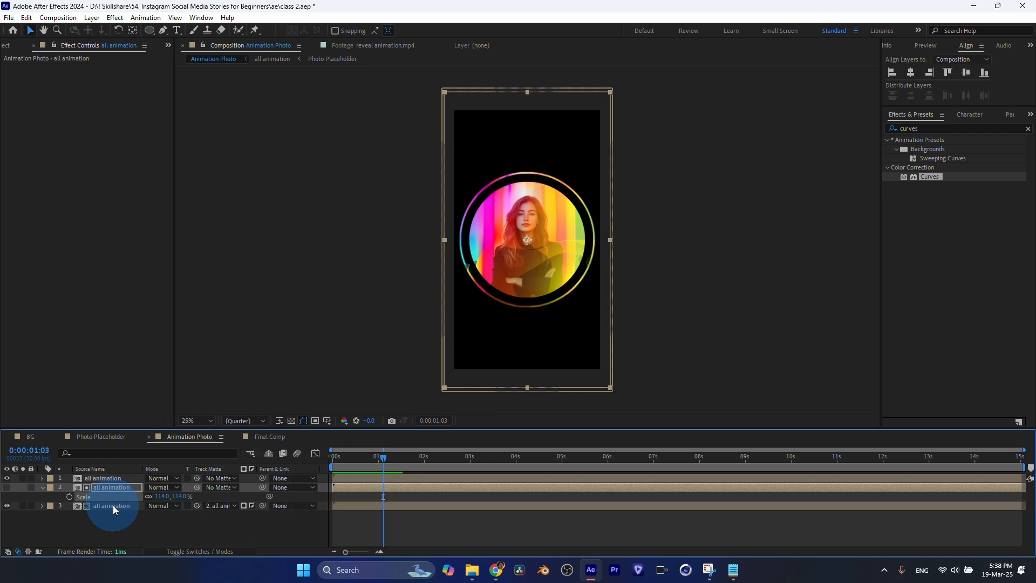
{"action": "left_click", "coordinate": [113, 505], "text": "shift"}
{"action": "key", "text": "s"}
{"action": "key", "text": "s"}
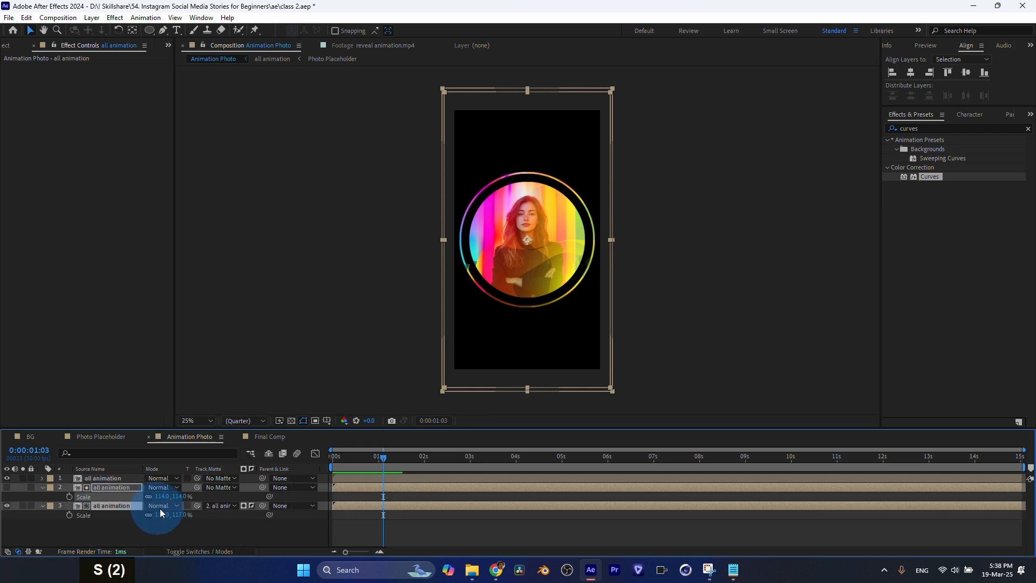
{"action": "left_click_drag", "start_coordinate": [162, 496], "coordinate": [160, 514]}
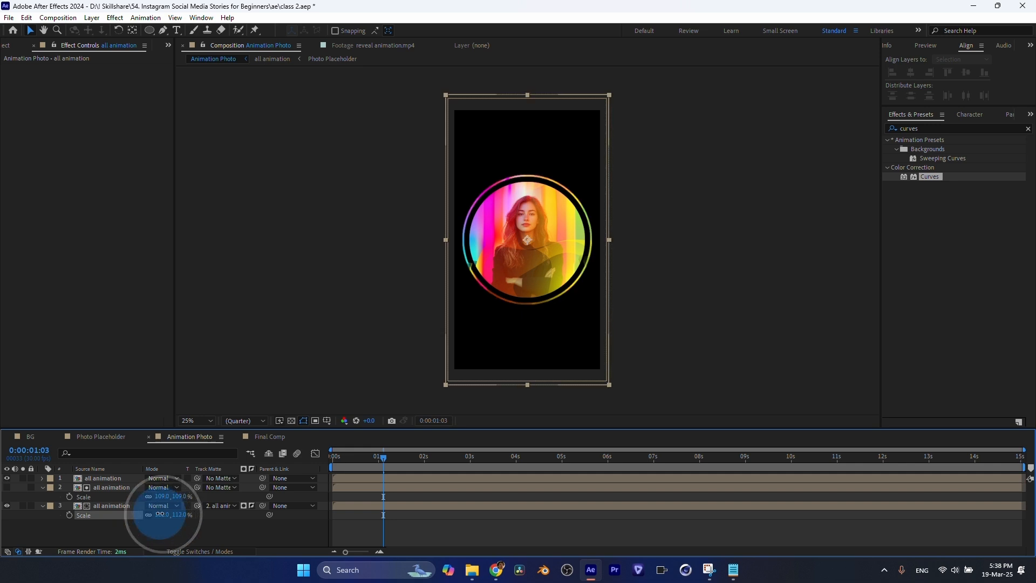
{"action": "mouse_move", "coordinate": [348, 458]}
{"action": "left_mouse_down"}
{"action": "mouse_move", "coordinate": [387, 458]}
{"action": "mouse_move", "coordinate": [363, 457]}
{"action": "left_mouse_up"}
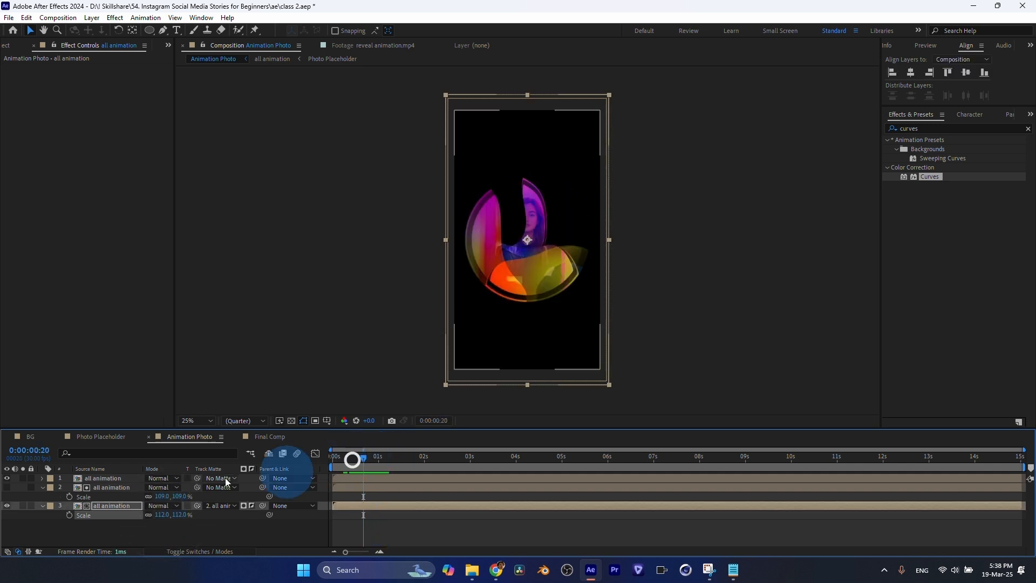
{"action": "left_click", "coordinate": [43, 487]}
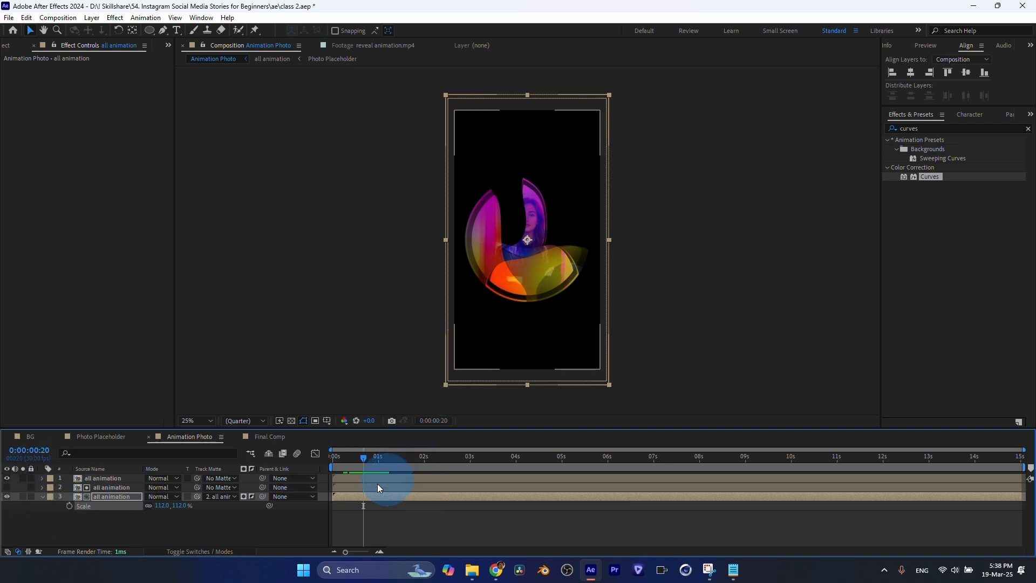
{"action": "left_click", "coordinate": [42, 496]}
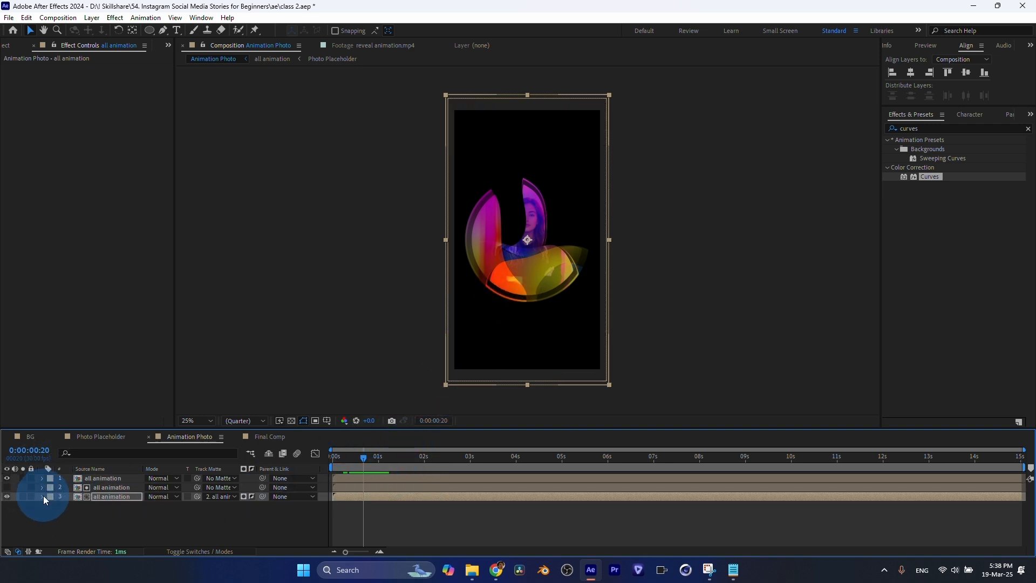
Step: Shift the top all animation layer to start about 0.3 seconds into the timeline, and preview the animation from the beginning
{"action": "left_click", "coordinate": [344, 478]}
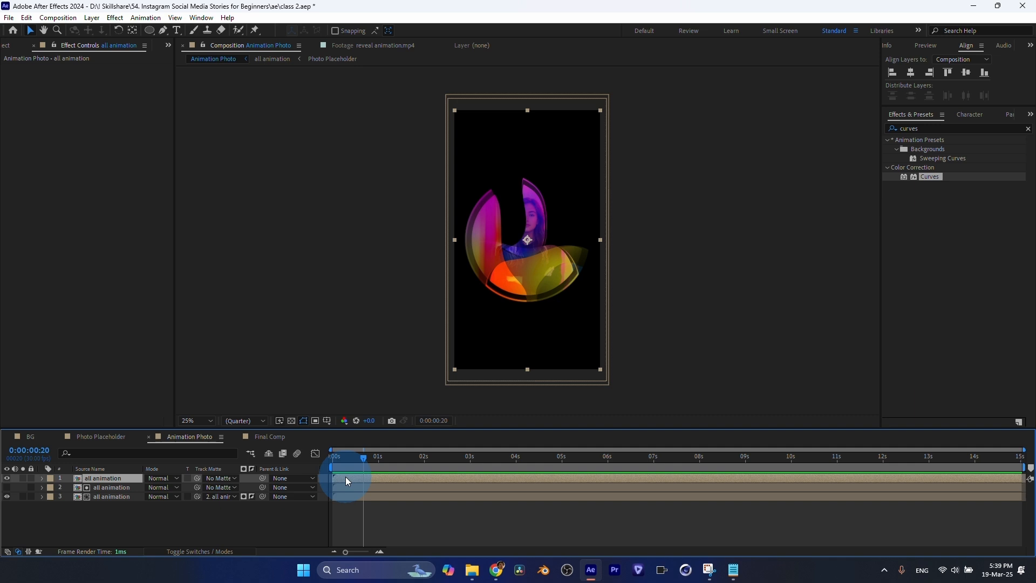
{"action": "left_click_drag", "start_coordinate": [345, 477], "coordinate": [383, 461]}
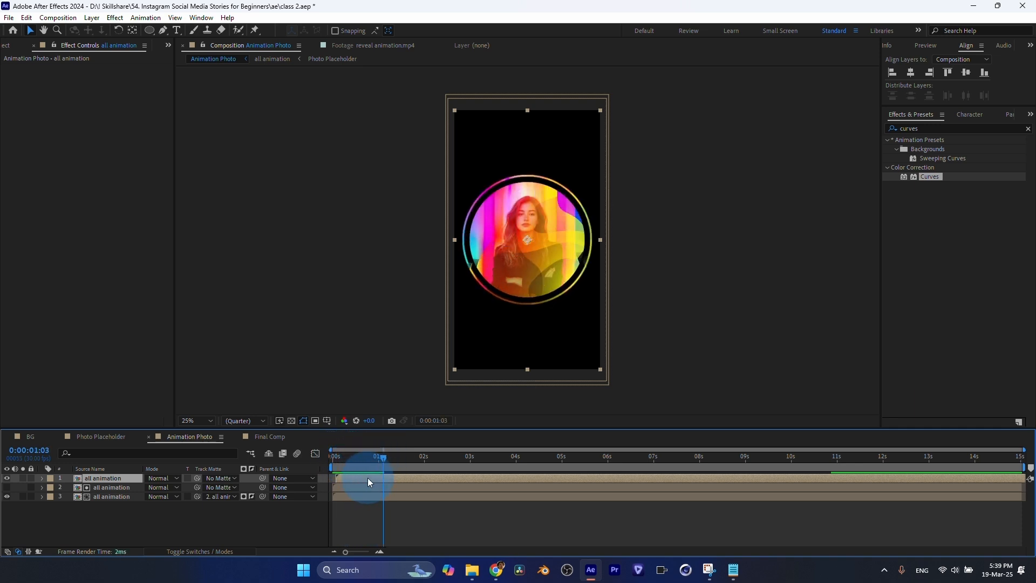
{"action": "left_click", "coordinate": [331, 457]}
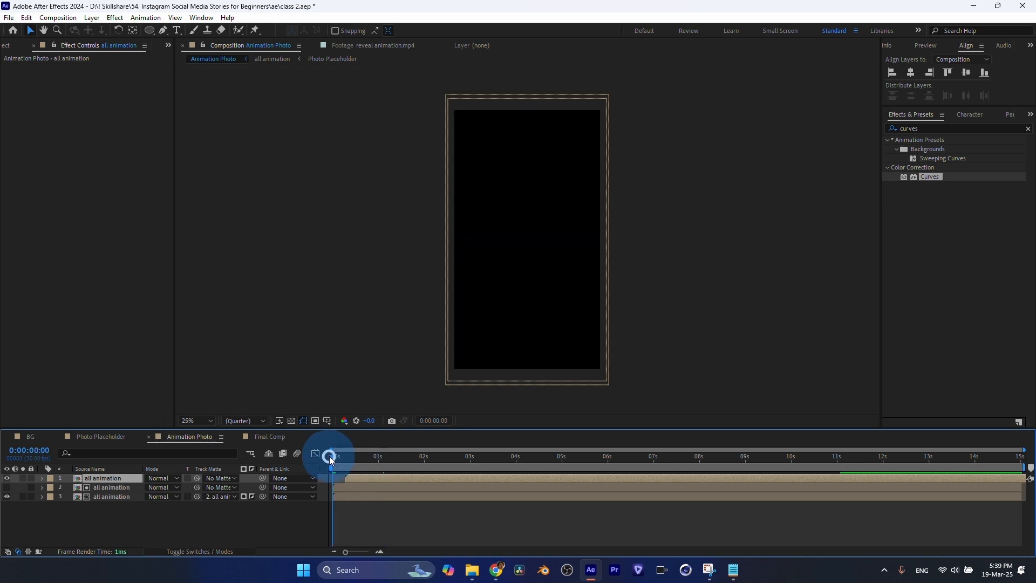
{"action": "double_click", "coordinate": [331, 457]}
{"action": "left_click_drag", "start_coordinate": [330, 456], "coordinate": [410, 468]}
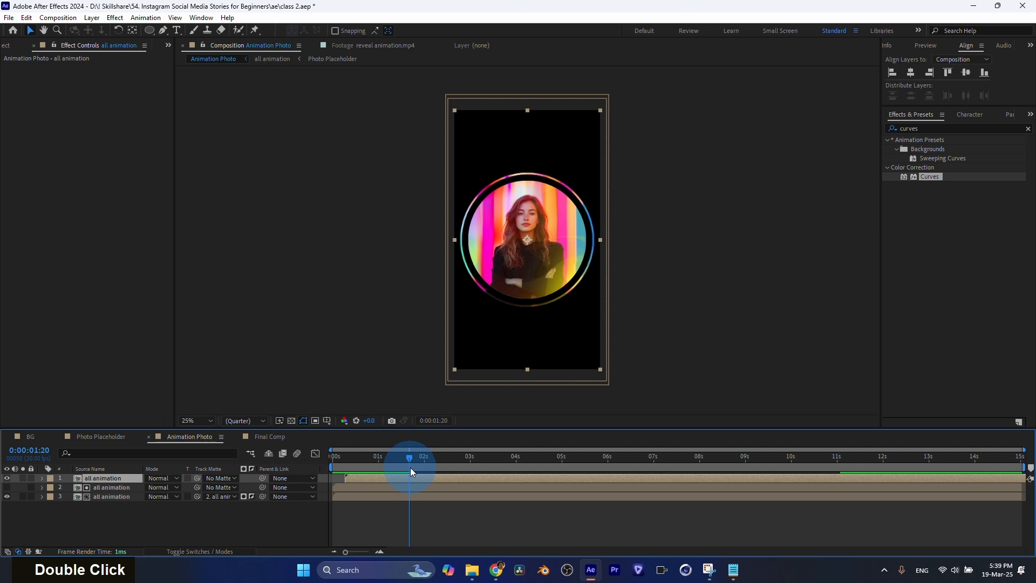
{"action": "key", "text": "KP_0"}
{"action": "left_click_drag", "start_coordinate": [449, 528], "coordinate": [454, 529]}
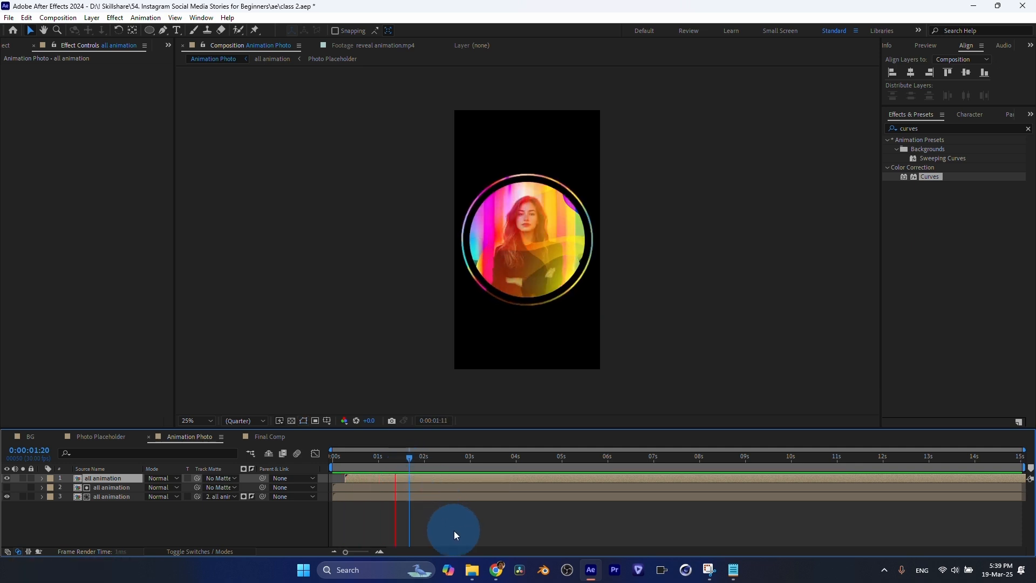
Step: Stop the preview at 0:00:01:20 and set the composition view magnification to Fit up to 100%
{"action": "left_click", "coordinate": [410, 458]}
{"action": "left_click", "coordinate": [192, 419]}
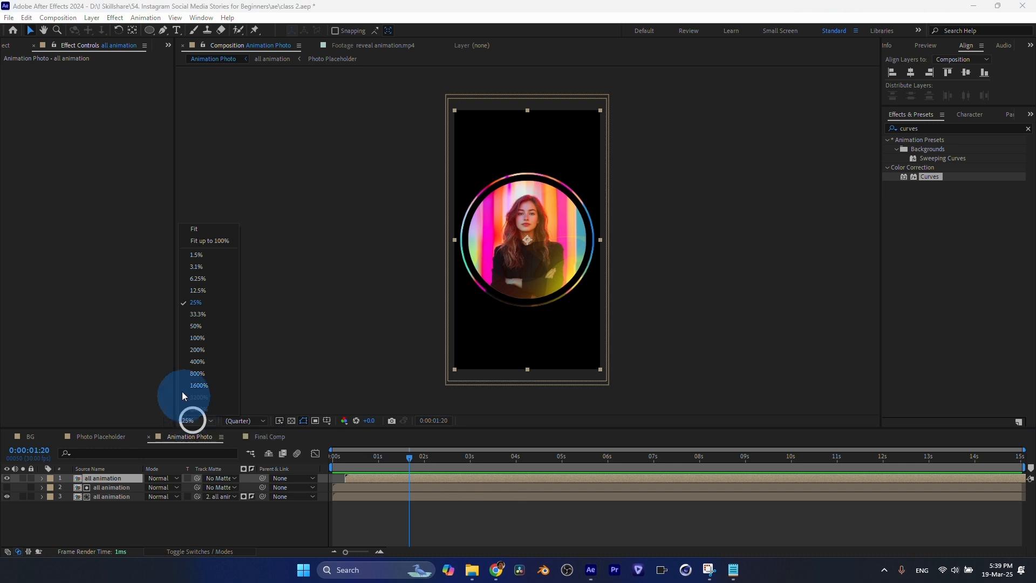
{"action": "left_click", "coordinate": [213, 241]}
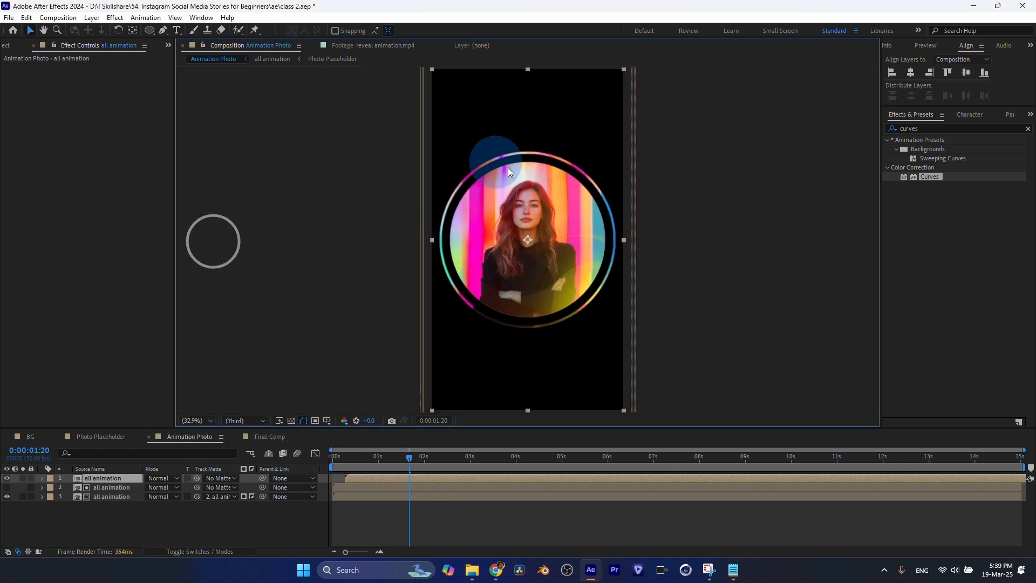
Step: Preview the photo and ring reveal in the Animation Photo composition and stop at about 0:00:03:07
{"action": "left_click", "coordinate": [433, 516]}
{"action": "key", "text": "KP_0"}
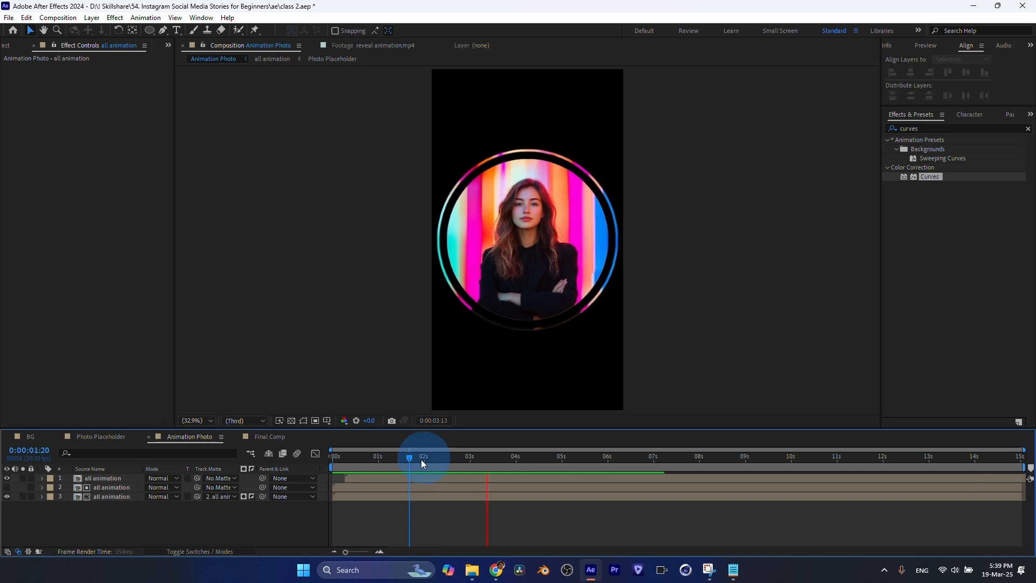
{"action": "left_click_drag", "start_coordinate": [421, 458], "coordinate": [511, 464]}
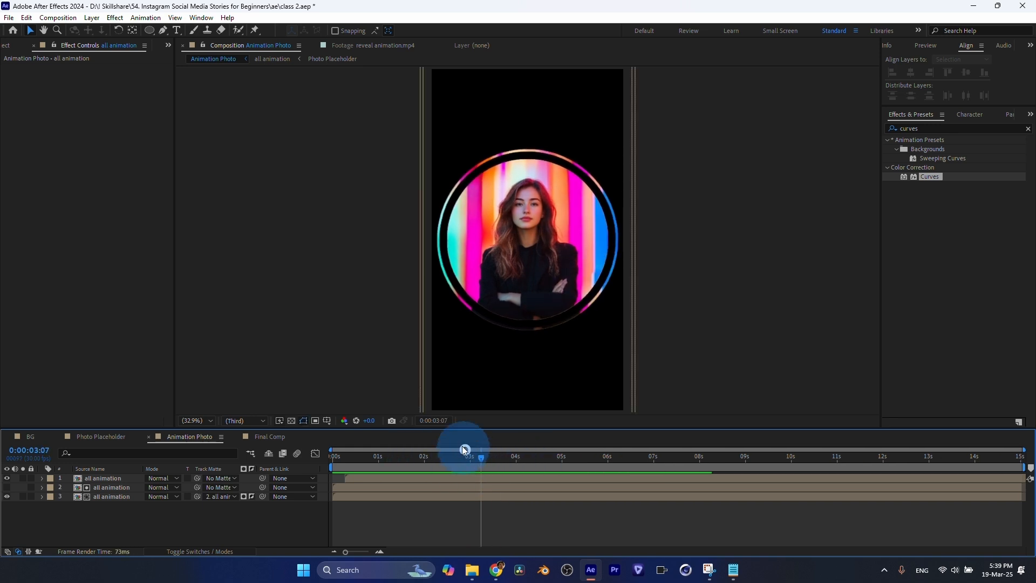
Step: Place the Animation Photo composition above BG in Final Comp, shift it about 0.3 seconds earlier, and check it up to 0:00:09:03
{"action": "left_click", "coordinate": [263, 437]}
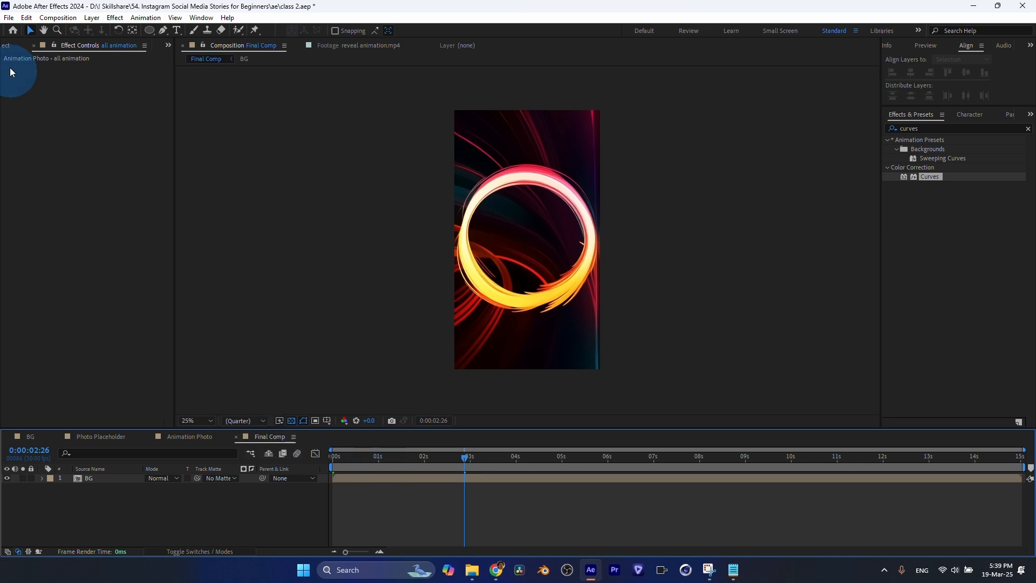
{"action": "left_click", "coordinate": [11, 47]}
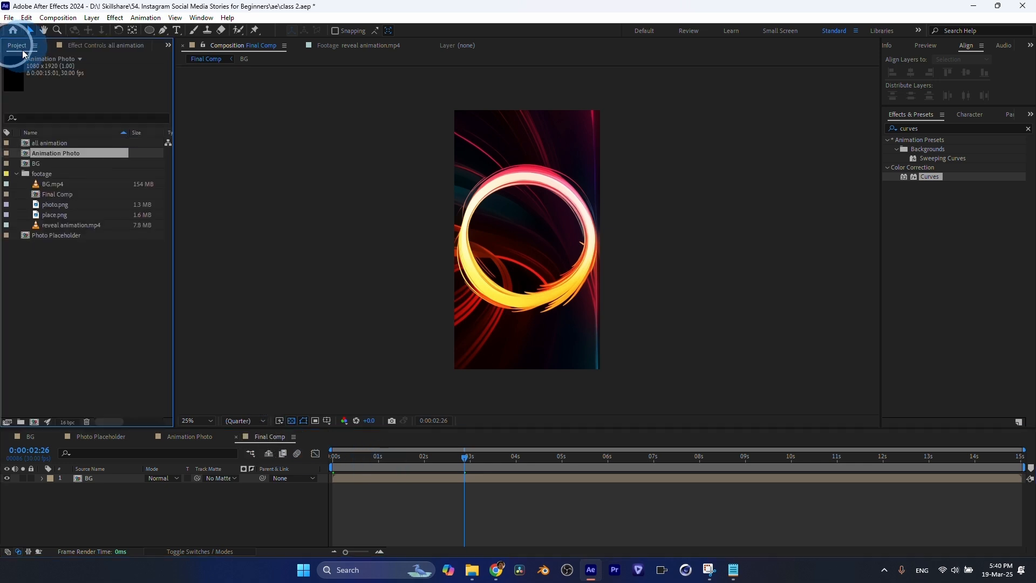
{"action": "left_click", "coordinate": [66, 154]}
{"action": "left_click_drag", "start_coordinate": [66, 153], "coordinate": [121, 476]}
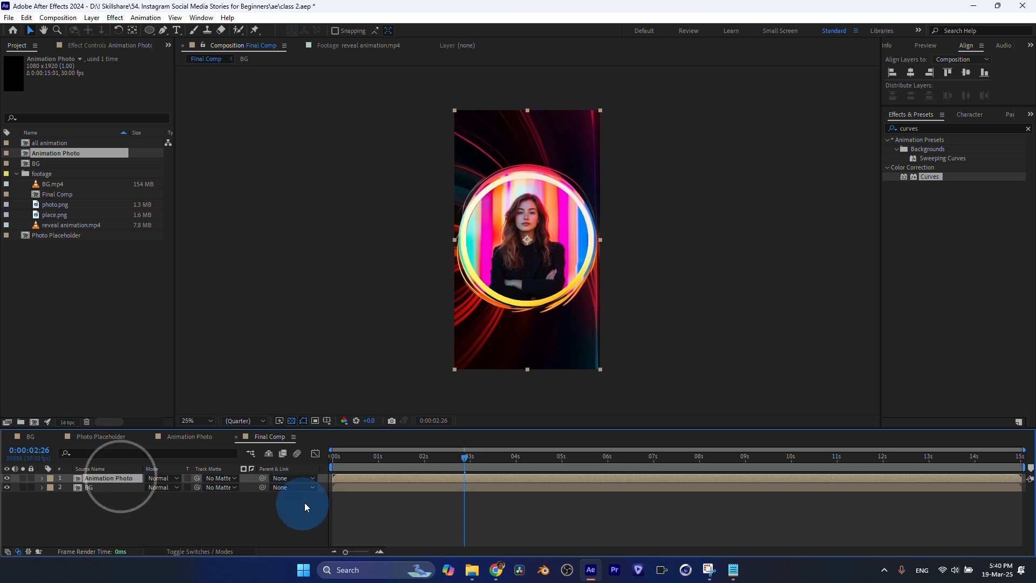
{"action": "left_click_drag", "start_coordinate": [330, 456], "coordinate": [750, 471]}
{"action": "left_click", "coordinate": [576, 281]}
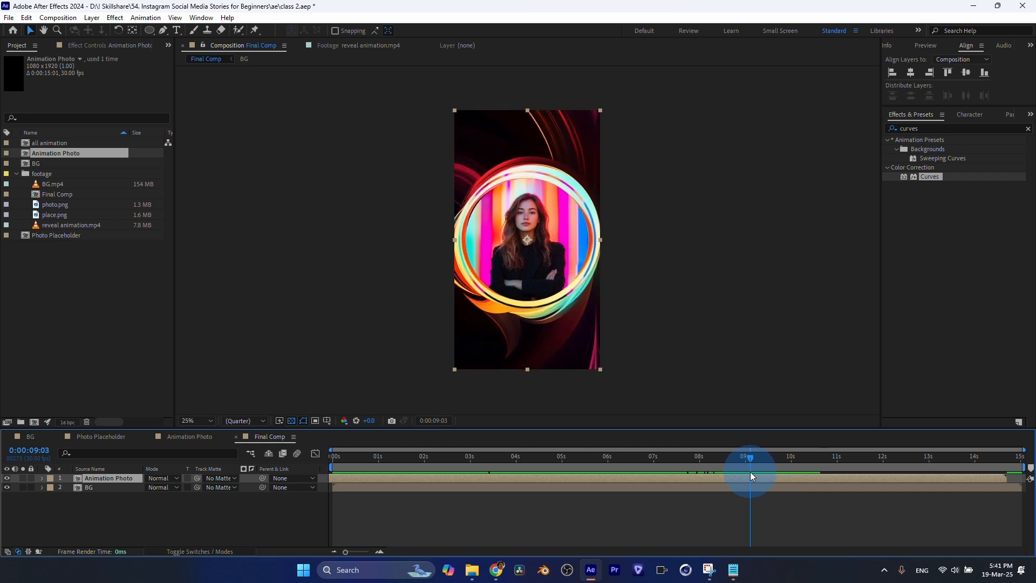
Step: Enable time remapping on the Animation Photo layer and set Time Remap keyframes at about 2.3 and 9.3 seconds and at 0:00:10:22
{"action": "right_click", "coordinate": [406, 477]}
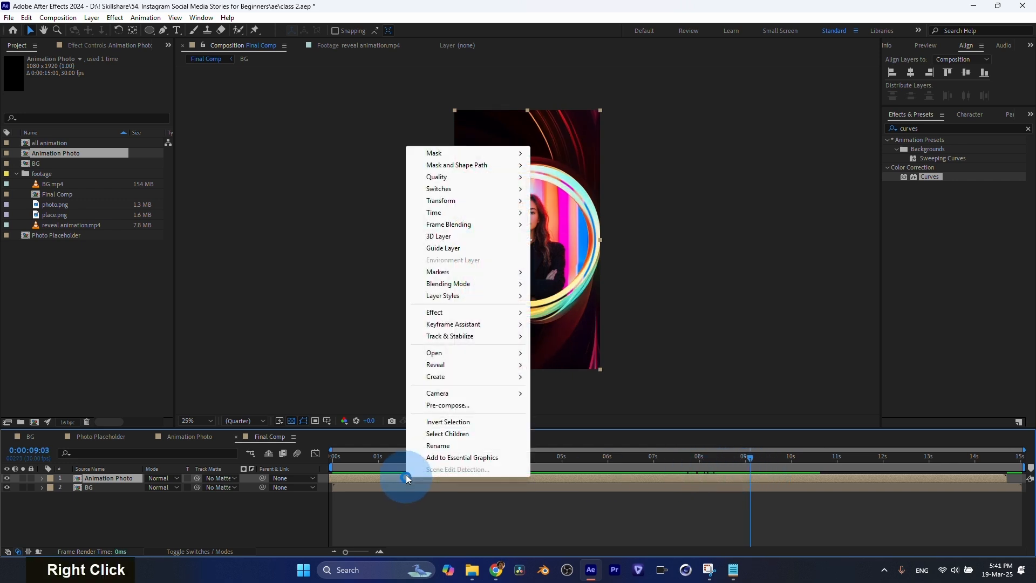
{"action": "mouse_move", "coordinate": [498, 213]}
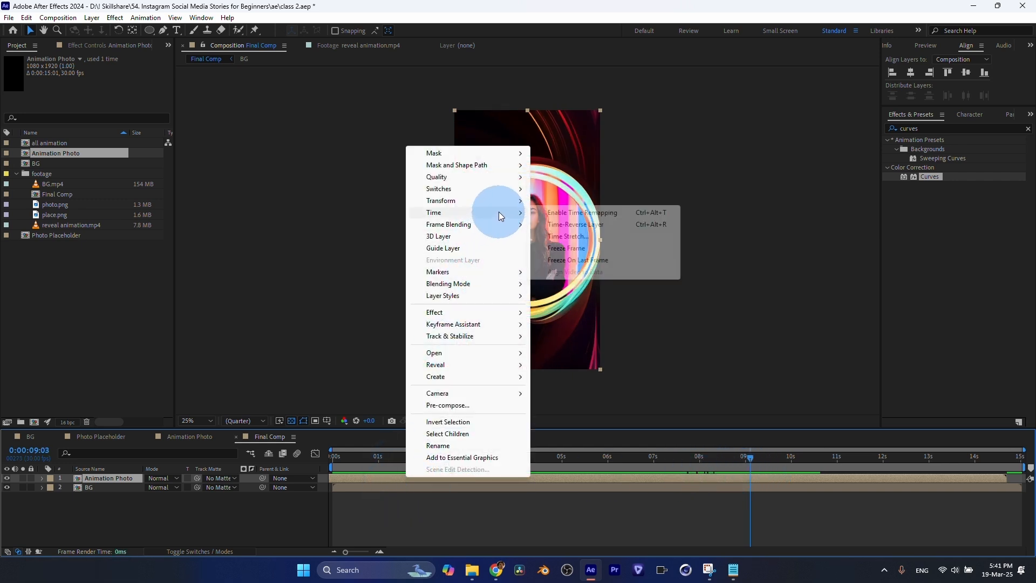
{"action": "left_click", "coordinate": [556, 212]}
{"action": "left_click_drag", "start_coordinate": [729, 446], "coordinate": [827, 464]}
{"action": "key", "text": "Page_Down"}
{"action": "left_click", "coordinate": [14, 487]}
{"action": "left_click", "coordinate": [15, 487]}
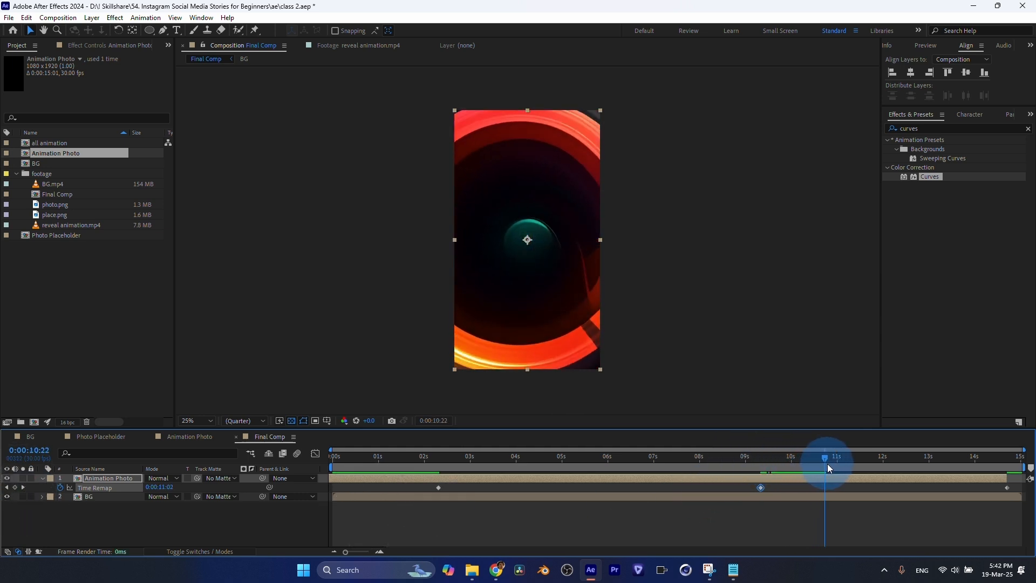
{"action": "left_click", "coordinate": [15, 488]}
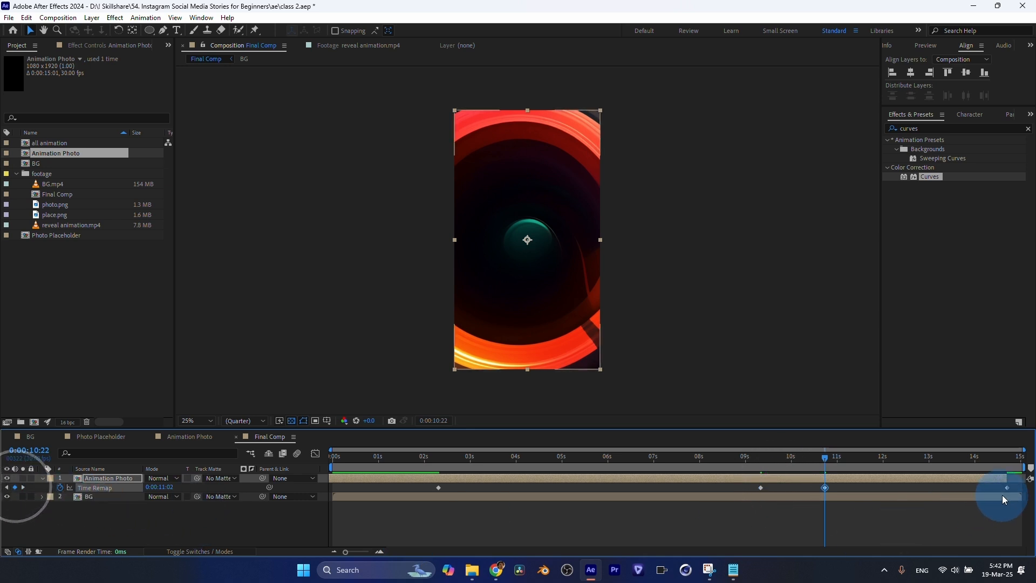
Step: Delete the final Time Remap keyframe and trim the Animation Photo layer's end to about 0:00:10:22
{"action": "left_click", "coordinate": [1007, 488]}
{"action": "key", "text": "Delete"}
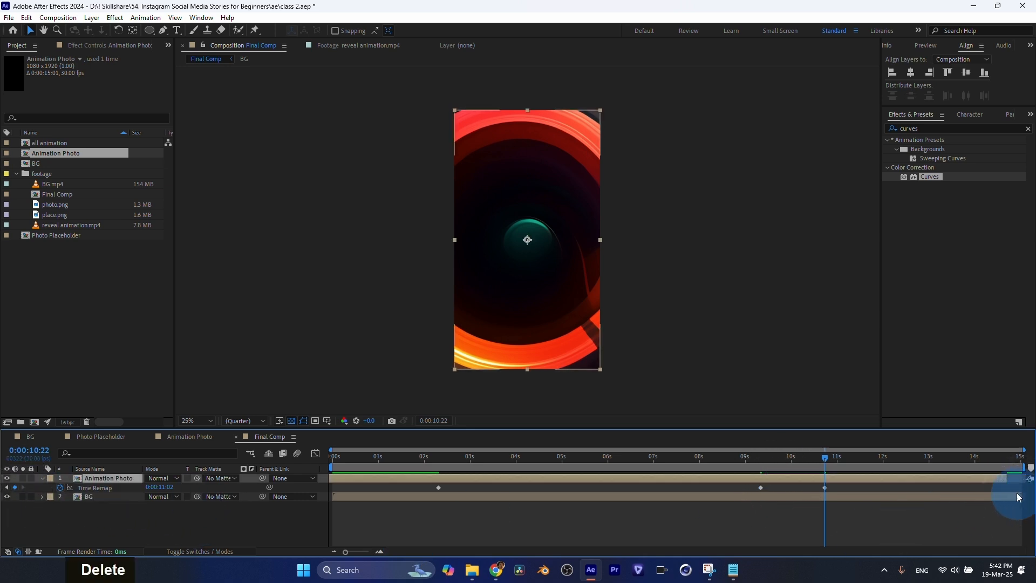
{"action": "left_click_drag", "start_coordinate": [1022, 478], "coordinate": [788, 488]}
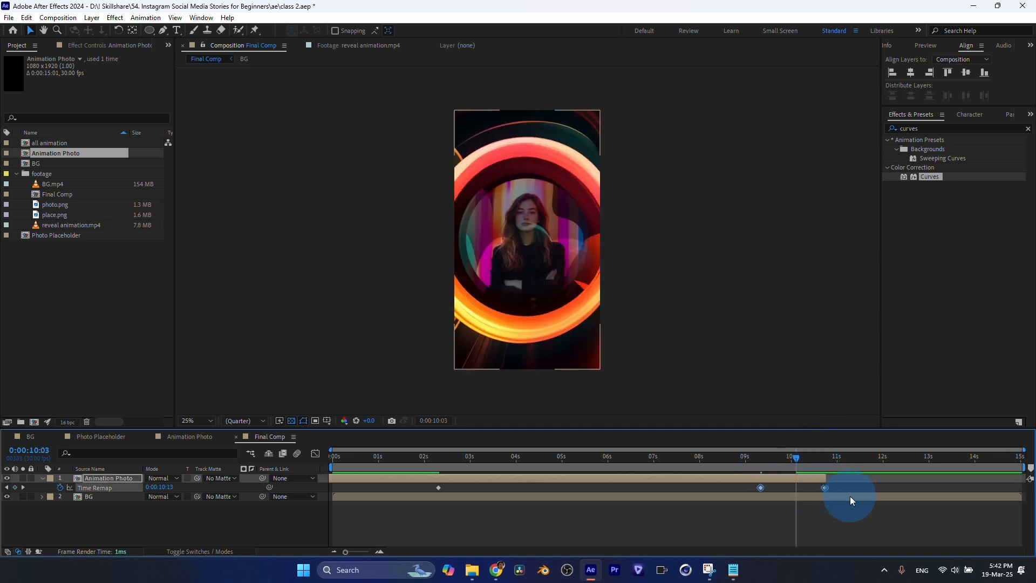
Step: Move the last two Time Remap keyframes earlier together so the first of them sits at 0:00:03:14
{"action": "left_click_drag", "start_coordinate": [849, 501], "coordinate": [850, 499]}
{"action": "left_click_drag", "start_coordinate": [762, 488], "coordinate": [517, 464]}
{"action": "key", "text": "space"}
{"action": "mouse_move", "coordinate": [512, 489]}
{"action": "left_mouse_down"}
{"action": "mouse_move", "coordinate": [491, 487]}
{"action": "mouse_move", "coordinate": [483, 456]}
{"action": "mouse_move", "coordinate": [540, 467]}
{"action": "mouse_move", "coordinate": [494, 479]}
{"action": "left_mouse_up"}
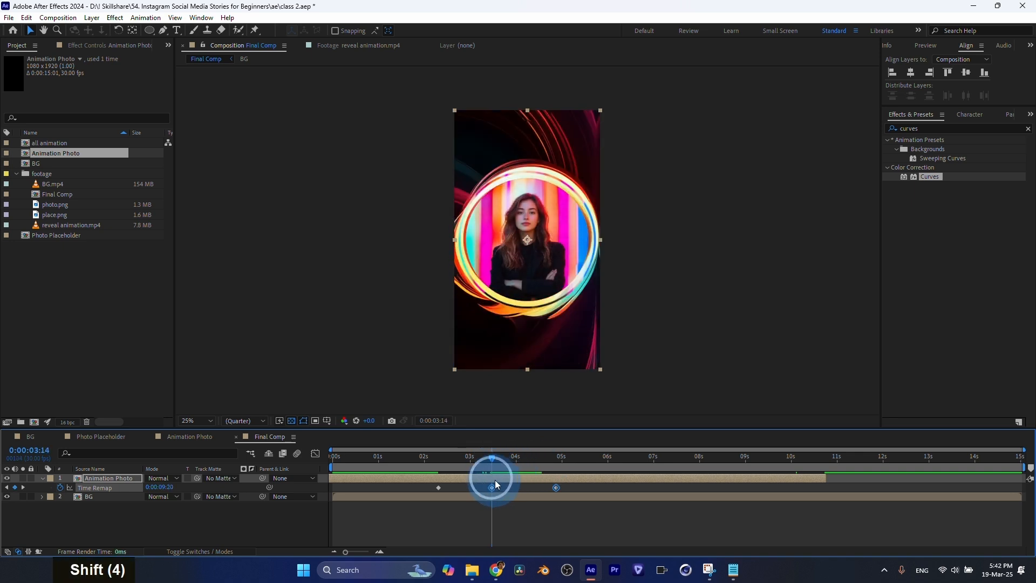
Step: Animate the Animation Photo layer's scale from 100% at 0:00:03:14 to 115% at 0:00:04:24
{"action": "key", "text": "s"}
{"action": "left_click", "coordinate": [495, 479]}
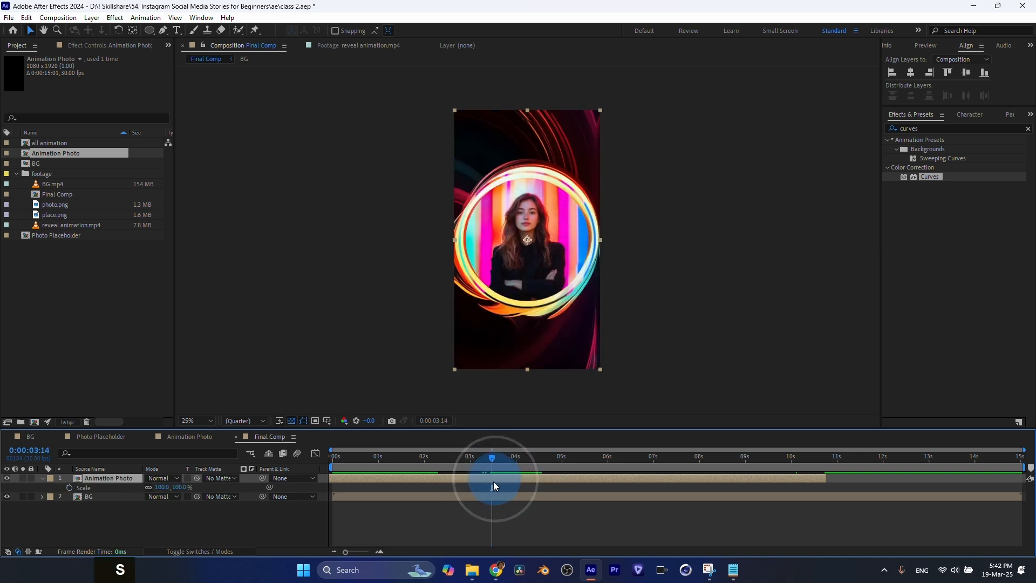
{"action": "left_click", "coordinate": [69, 487]}
{"action": "left_click", "coordinate": [507, 464]}
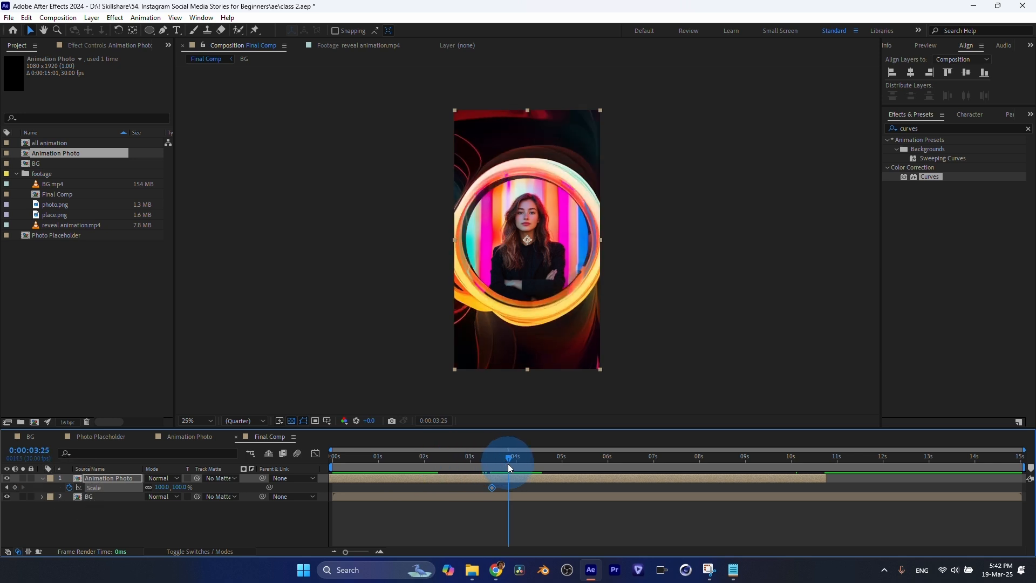
{"action": "left_click_drag", "start_coordinate": [508, 464], "coordinate": [552, 472]}
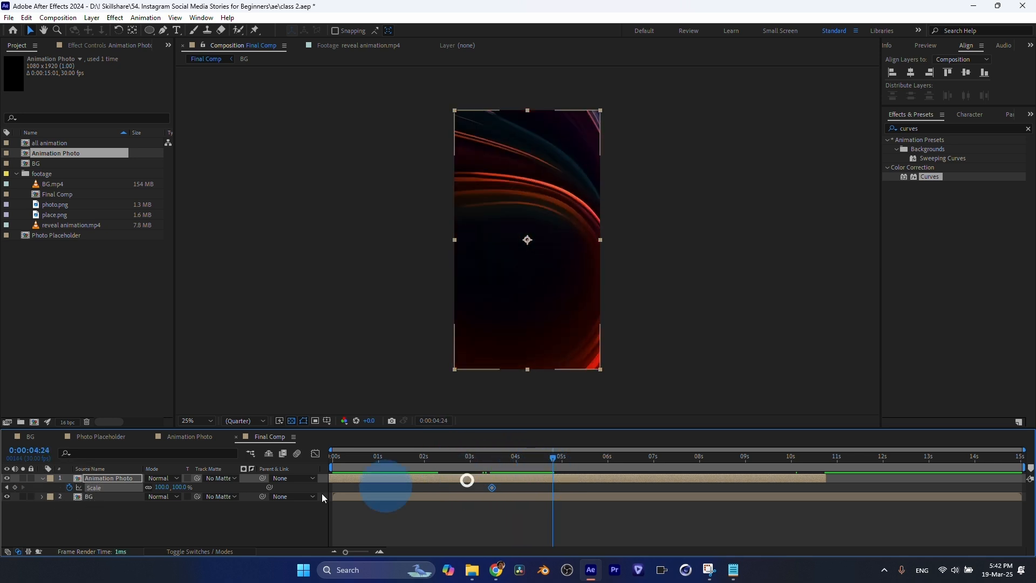
{"action": "left_click", "coordinate": [181, 487]}
{"action": "type", "text": "1"}
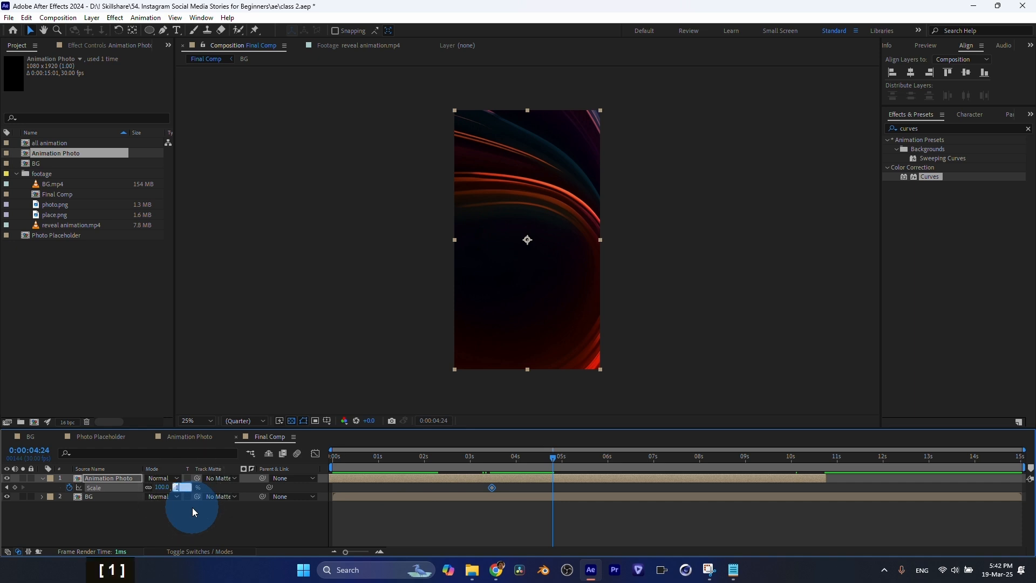
{"action": "type", "text": "00.8"}
{"action": "key", "text": "Return"}
Step: Apply Easy Ease to the first scale keyframe and move it to about 0:00:03:20
{"action": "left_click", "coordinate": [494, 459]}
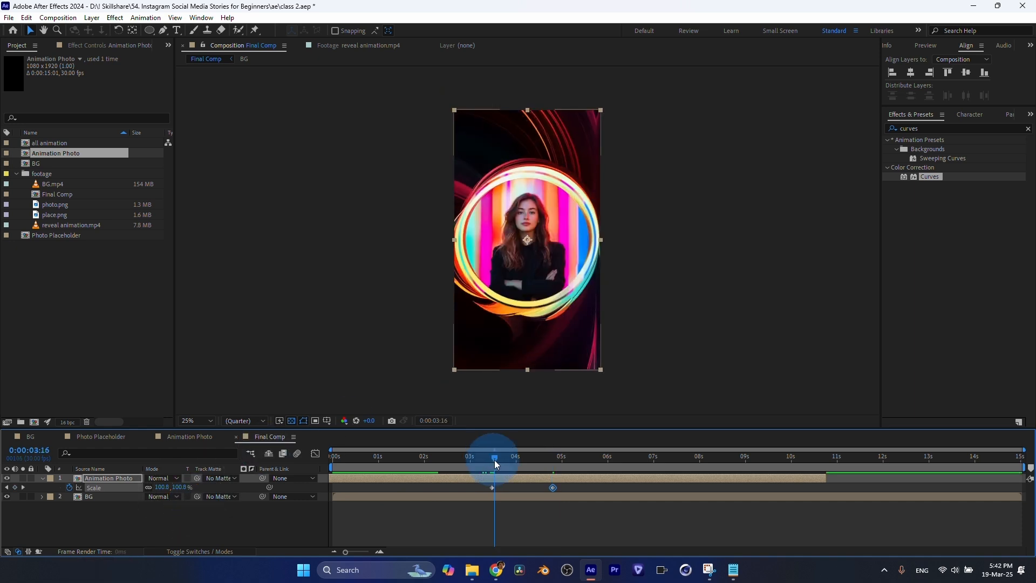
{"action": "left_click_drag", "start_coordinate": [494, 460], "coordinate": [515, 464]}
{"action": "left_click", "coordinate": [492, 487]}
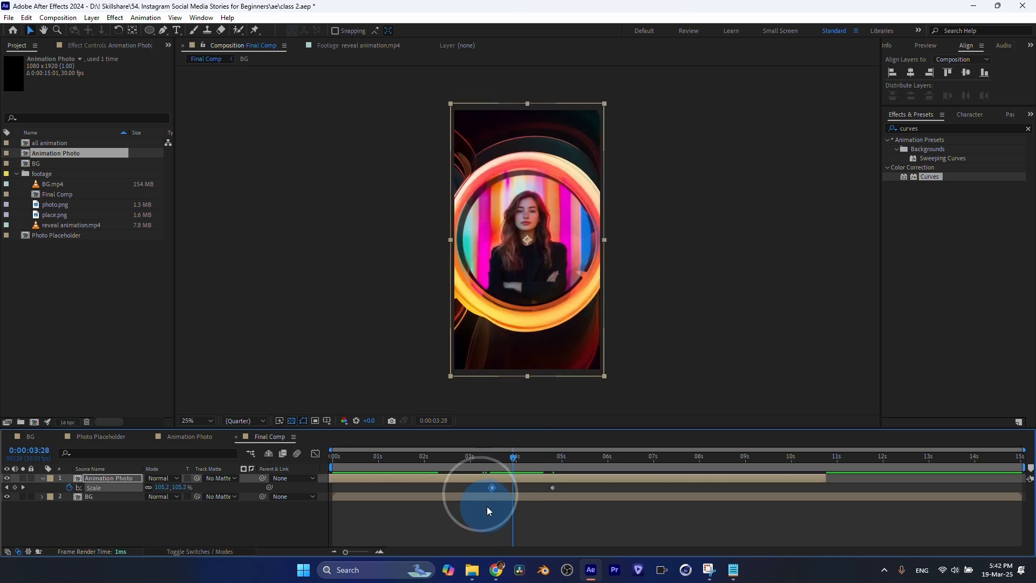
{"action": "key", "text": "F9"}
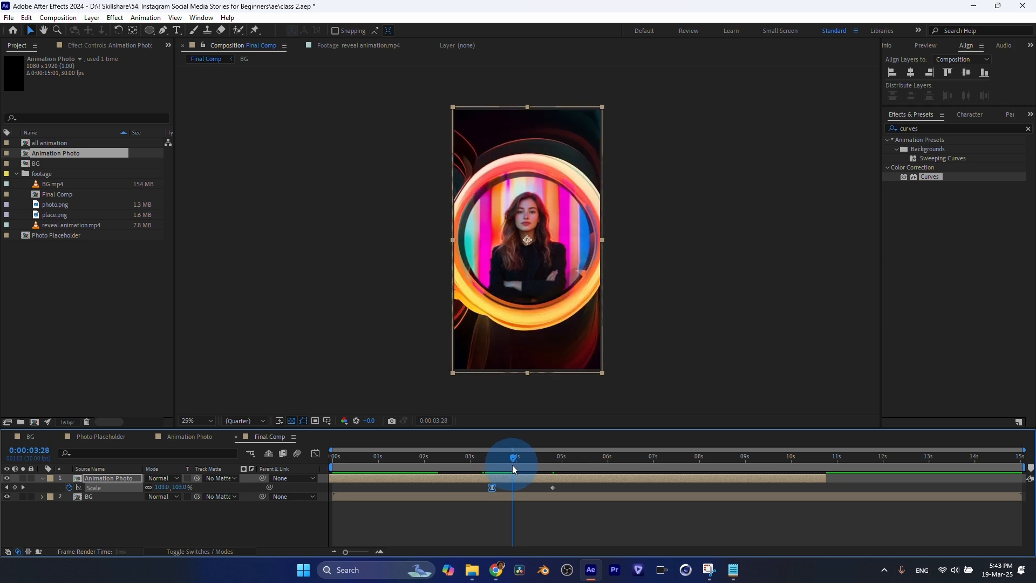
{"action": "left_click", "coordinate": [500, 489]}
{"action": "left_click_drag", "start_coordinate": [492, 490], "coordinate": [551, 482]}
{"action": "left_click", "coordinate": [506, 464]}
Step: Set the scale keyframe at 0:00:04:24 to 133% and preview the photo's exit zoom
{"action": "left_click_drag", "start_coordinate": [185, 487], "coordinate": [196, 510]}
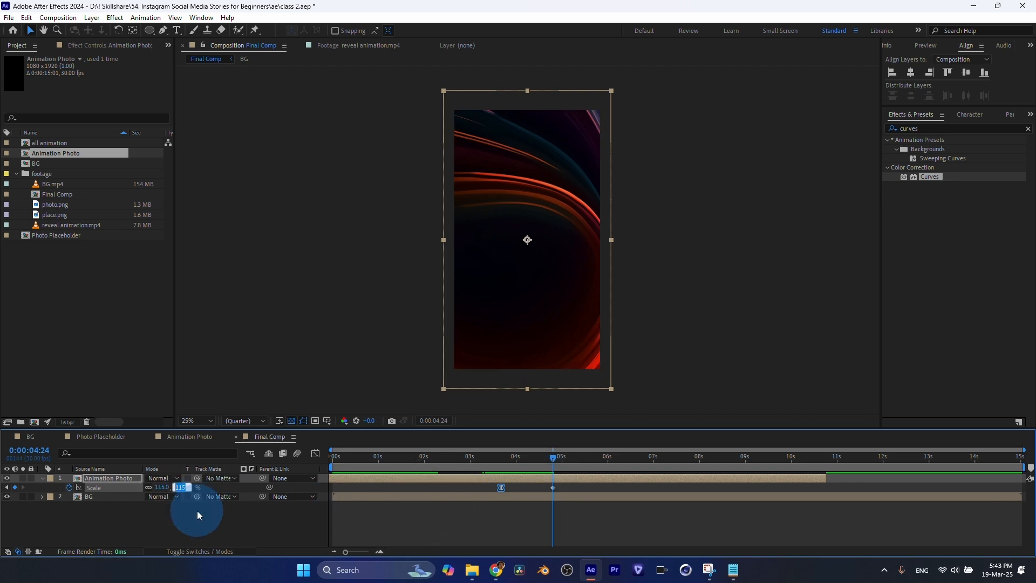
{"action": "type", "text": "133"}
{"action": "key", "text": "Return"}
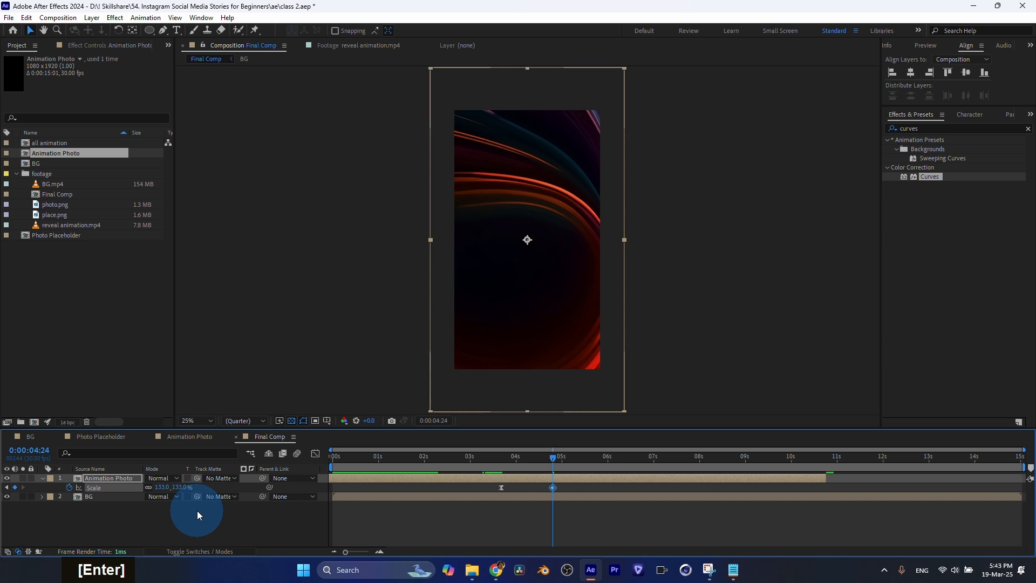
{"action": "left_click_drag", "start_coordinate": [553, 459], "coordinate": [514, 488]}
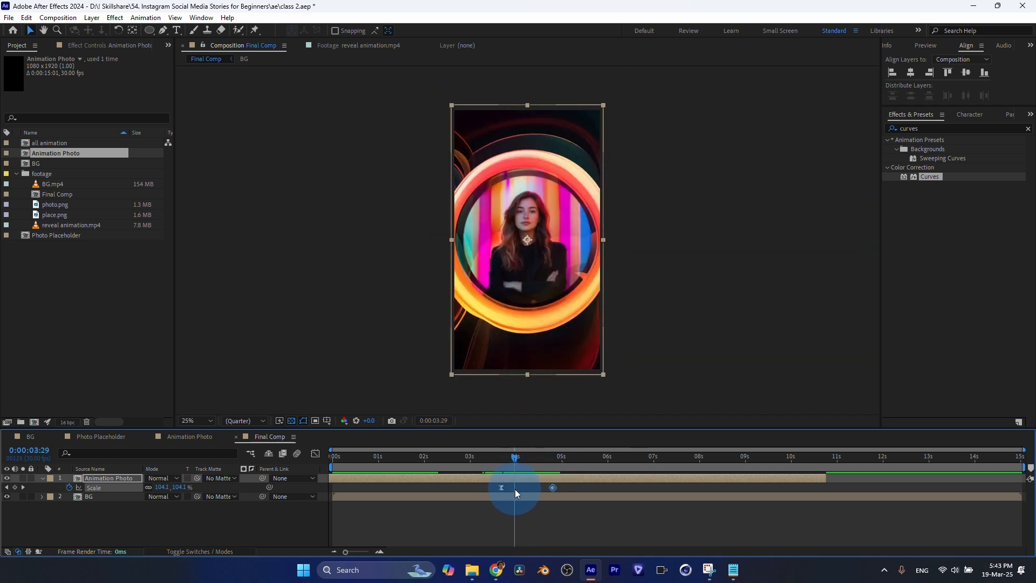
{"action": "key", "text": "space"}
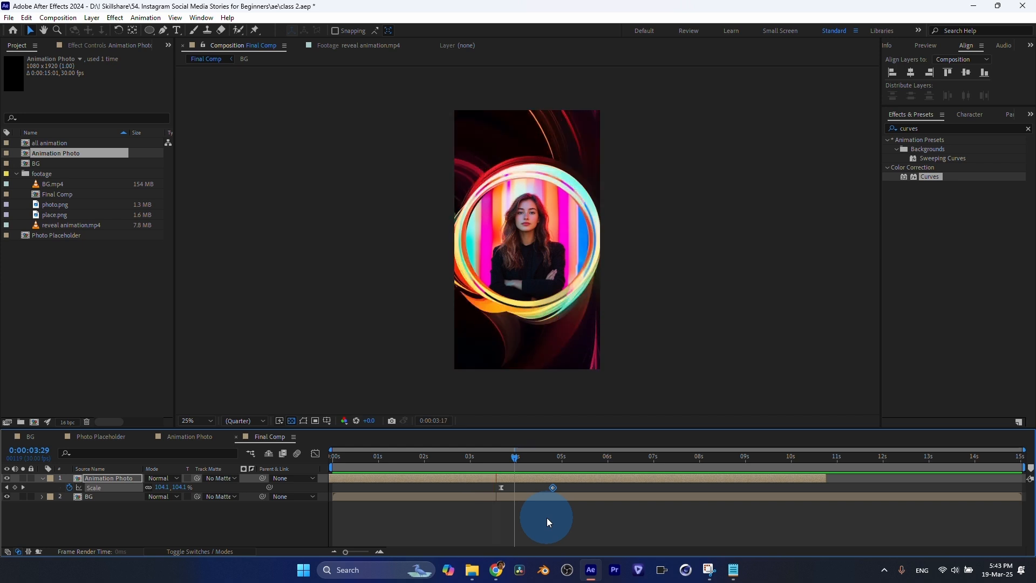
{"action": "left_click", "coordinate": [530, 457]}
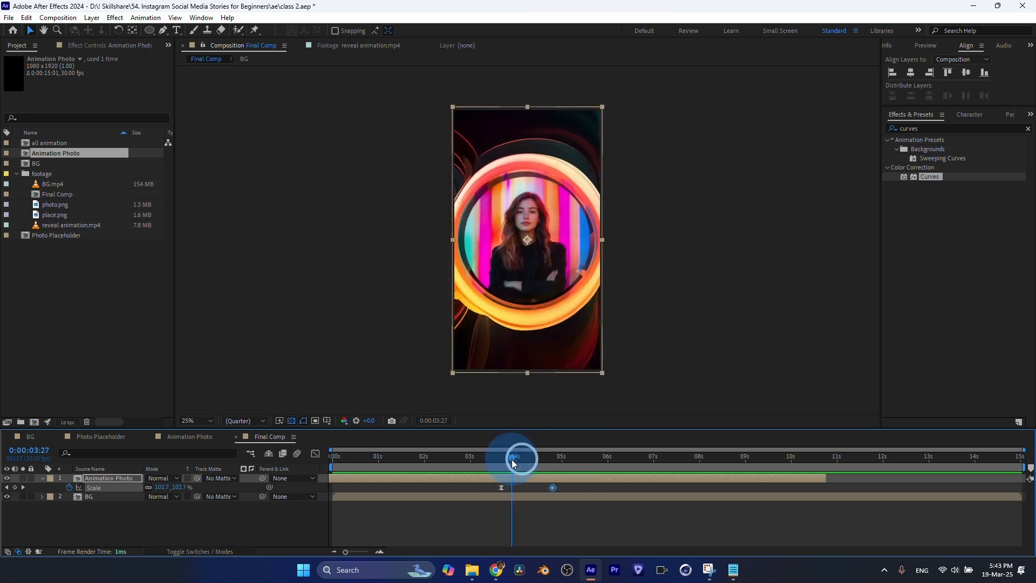
Step: Reveal the Animation Photo layer's keyframes and trim its end to the last Time Remap keyframe at about 0:00:04:25
{"action": "left_click", "coordinate": [42, 478]}
{"action": "left_click_drag", "start_coordinate": [522, 458], "coordinate": [588, 462]}
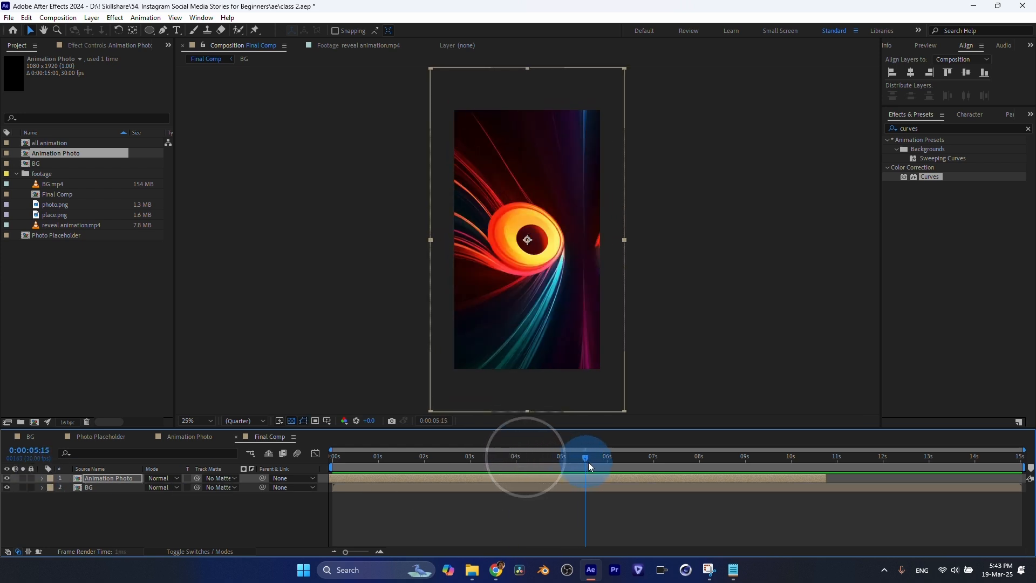
{"action": "left_click", "coordinate": [534, 457]}
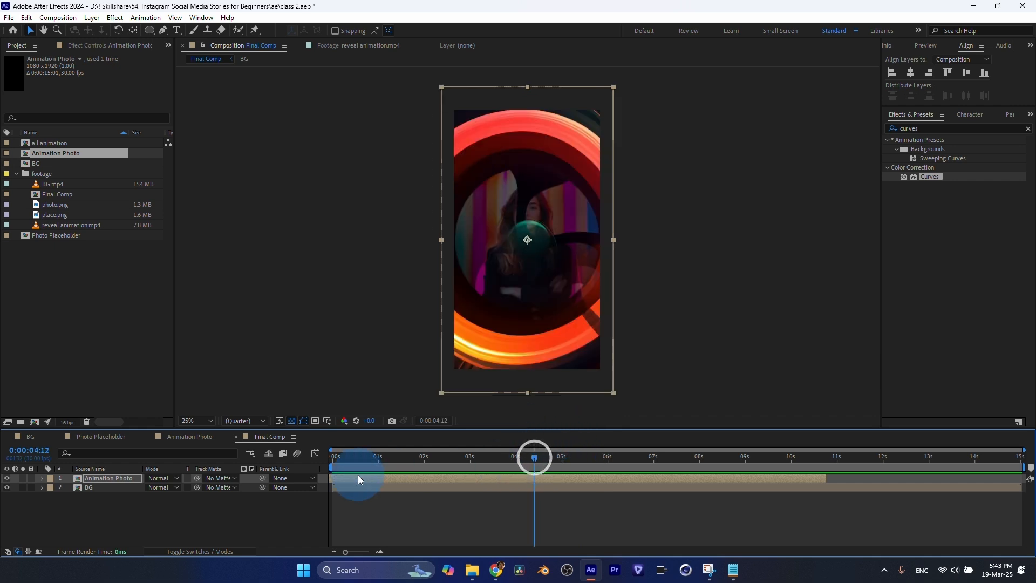
{"action": "left_click", "coordinate": [517, 478]}
{"action": "key", "text": "u"}
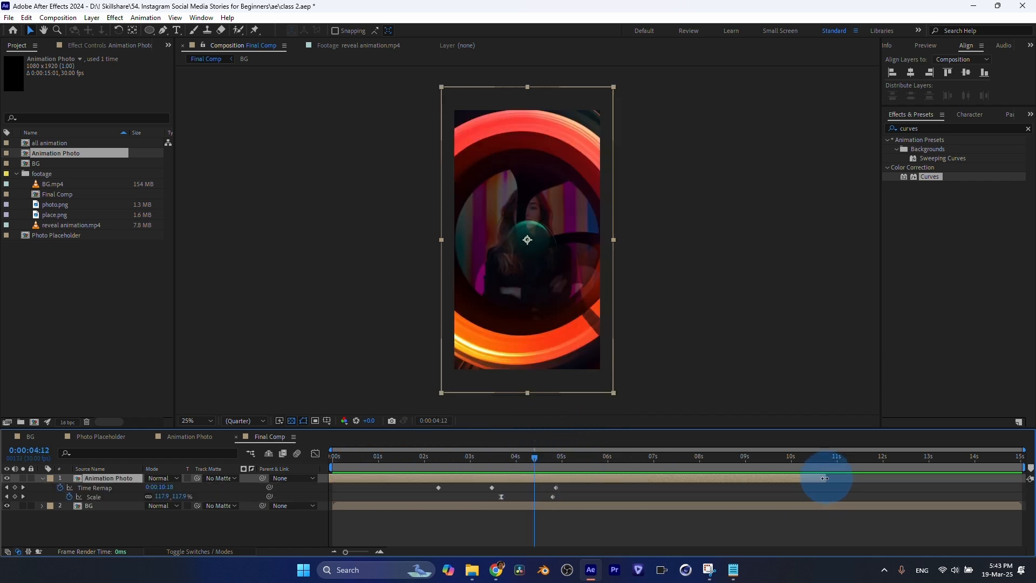
{"action": "left_click", "coordinate": [544, 458]}
{"action": "left_click_drag", "start_coordinate": [545, 458], "coordinate": [566, 462]}
{"action": "key", "text": "shift"}
{"action": "left_click_drag", "start_coordinate": [825, 478], "coordinate": [557, 482]}
Step: Duplicate the Animation Photo layer and shift the copy to start at about 0:00:04:05
{"action": "left_click", "coordinate": [333, 457]}
{"action": "left_click", "coordinate": [42, 478]}
{"action": "left_click", "coordinate": [98, 478]}
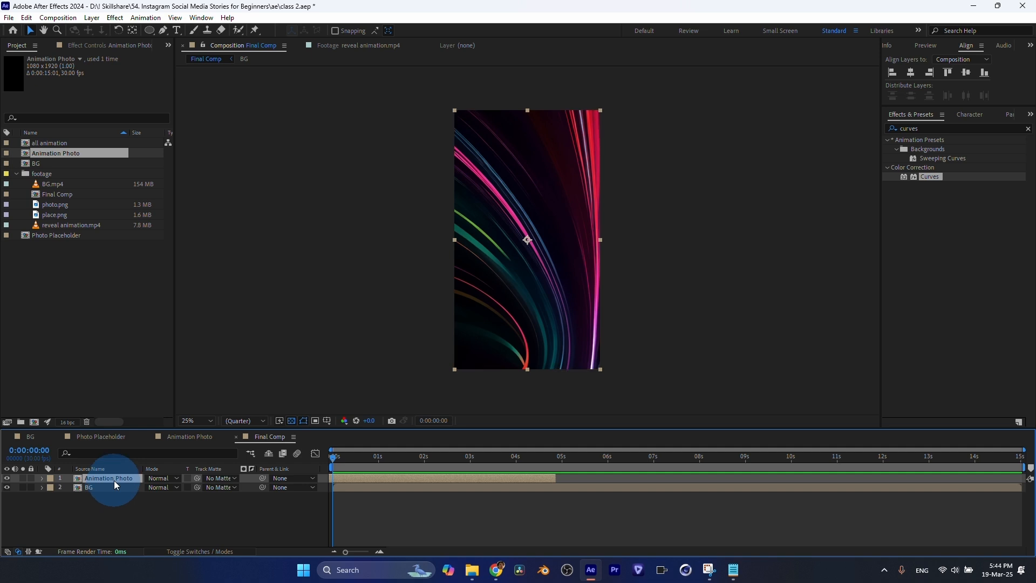
{"action": "key", "text": "ctrl"}
{"action": "key", "text": "ctrl"}
{"action": "key", "text": "ctrl"}
{"action": "key", "text": "ctrl"}
{"action": "key", "text": "ctrl"}
{"action": "key", "text": "ctrl"}
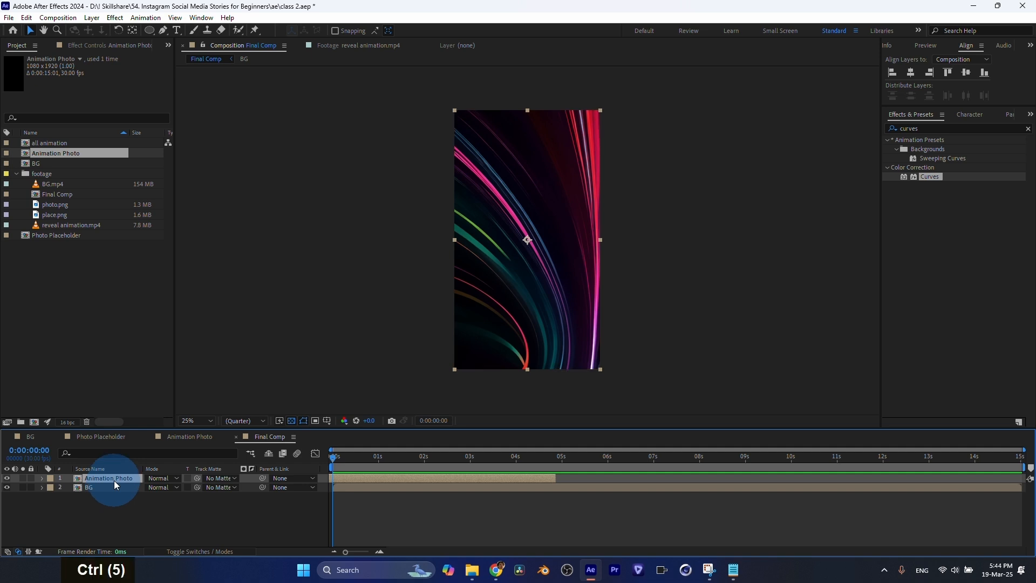
{"action": "key", "text": "ctrl+d"}
{"action": "left_click_drag", "start_coordinate": [379, 480], "coordinate": [586, 482]}
Step: Extend the copy's end to about 0:00:10:27 and move its exit Time Remap and scale keyframes about 1.2 seconds later
{"action": "left_click_drag", "start_coordinate": [532, 457], "coordinate": [833, 484]}
{"action": "left_click", "coordinate": [518, 455]}
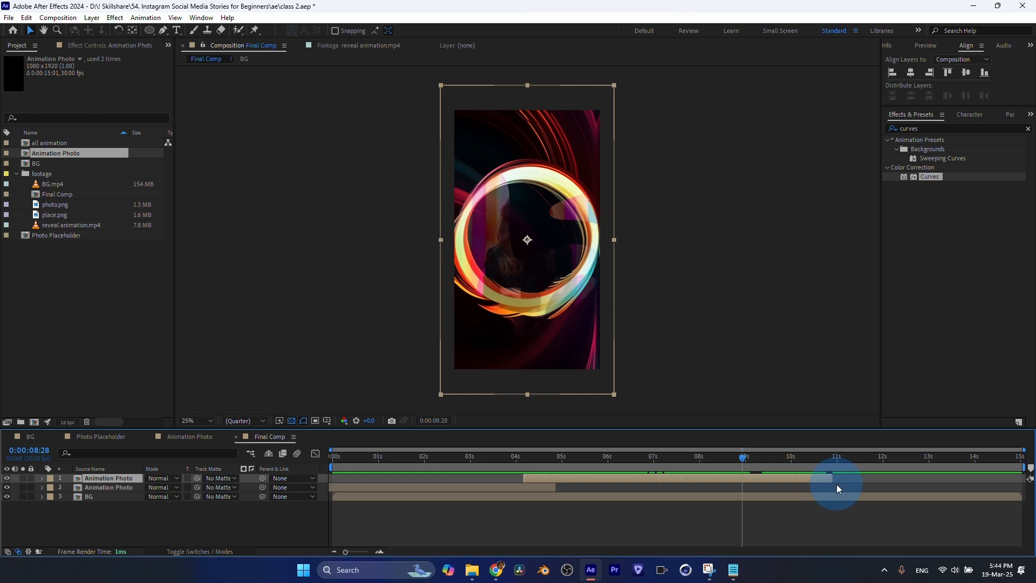
{"action": "key", "text": "u"}
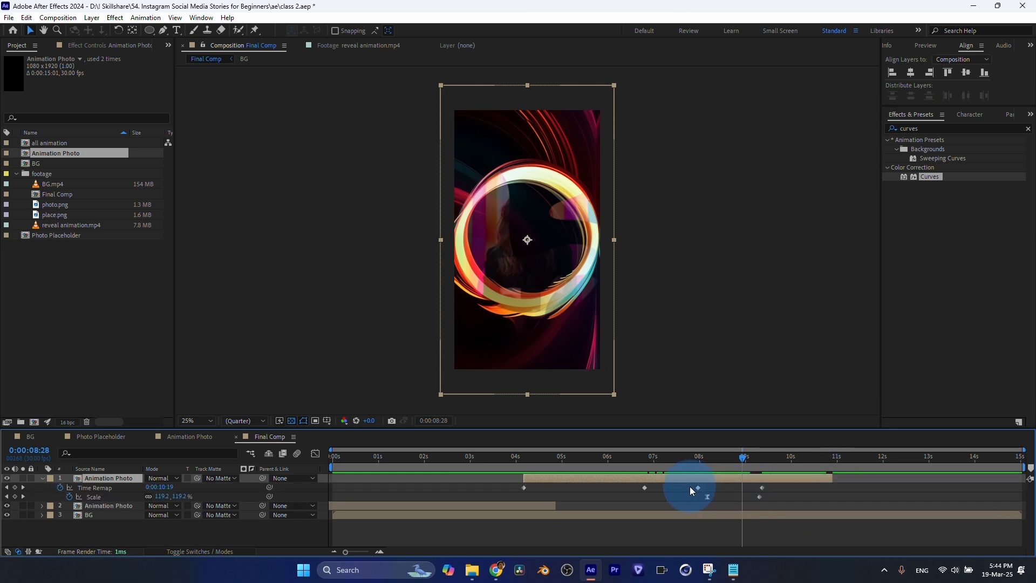
{"action": "left_click_drag", "start_coordinate": [690, 483], "coordinate": [816, 492]}
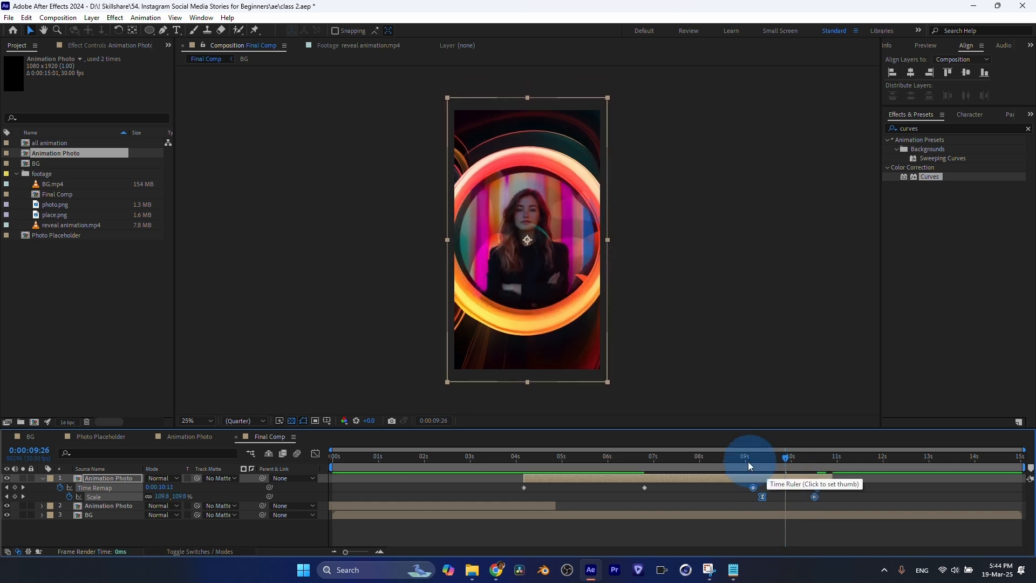
Step: Trim the copied layer's end to its last keyframe at about 0:00:10:17 and collapse its properties
{"action": "left_click_drag", "start_coordinate": [752, 463], "coordinate": [816, 463]}
{"action": "left_click", "coordinate": [43, 478]}
{"action": "left_click", "coordinate": [538, 515]}
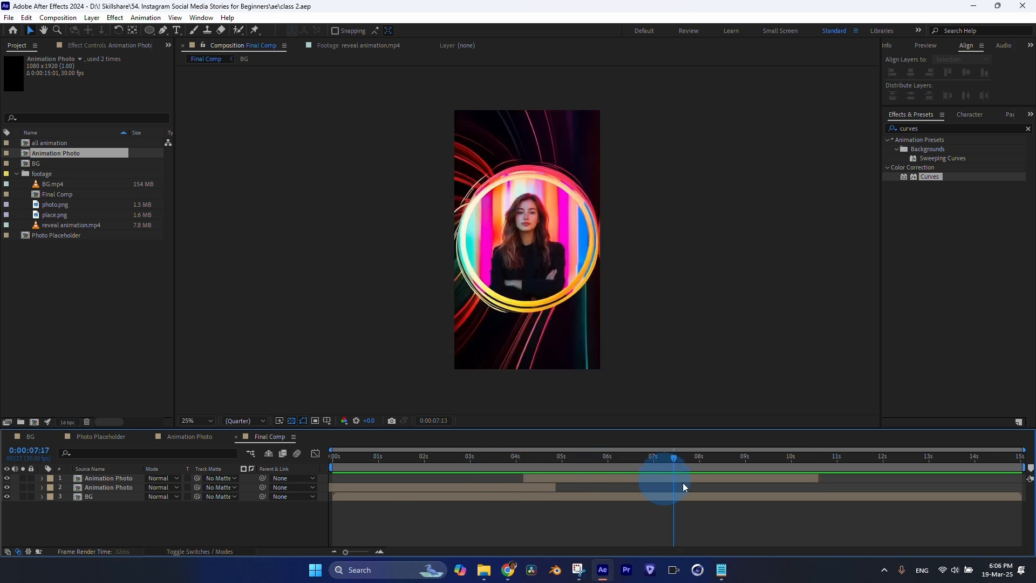
Step: Examine the second Animation Photo layer's nested compositions down to Photo Placeholder, and return to Final Comp
{"action": "left_click_drag", "start_coordinate": [682, 482], "coordinate": [651, 459]}
{"action": "left_click", "coordinate": [607, 480]}
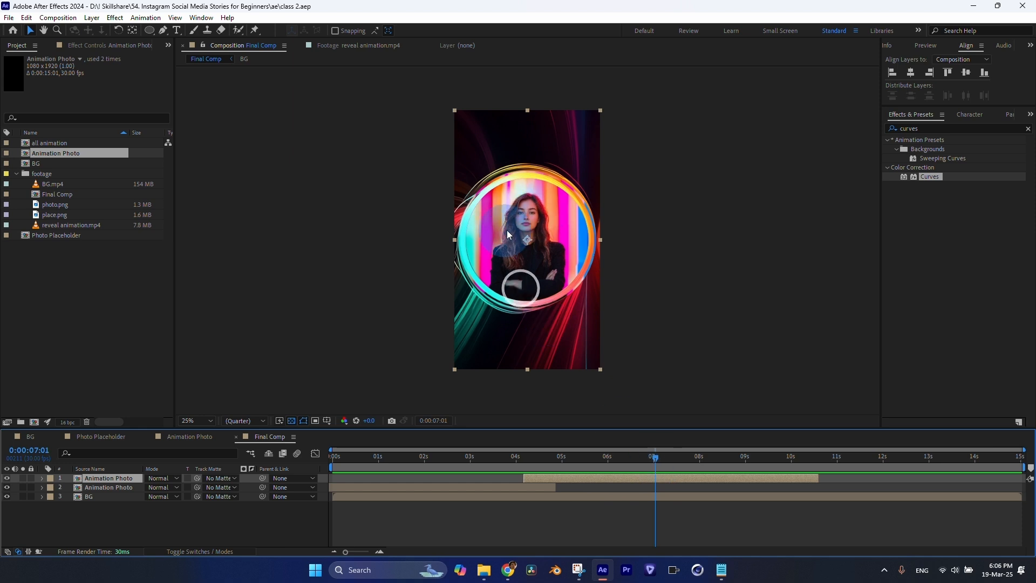
{"action": "double_click", "coordinate": [118, 480]}
{"action": "double_click", "coordinate": [121, 481]}
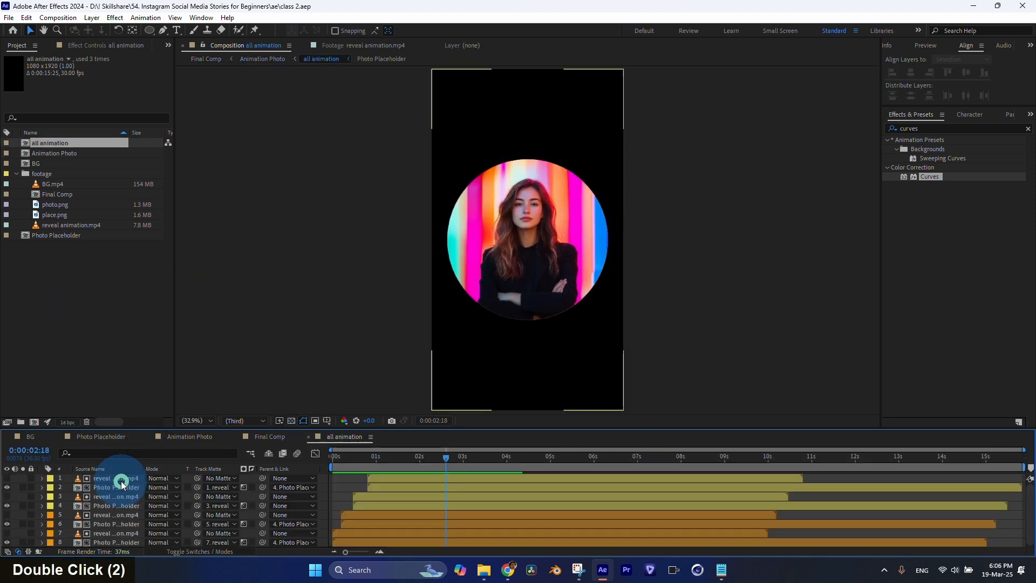
{"action": "left_click", "coordinate": [118, 487]}
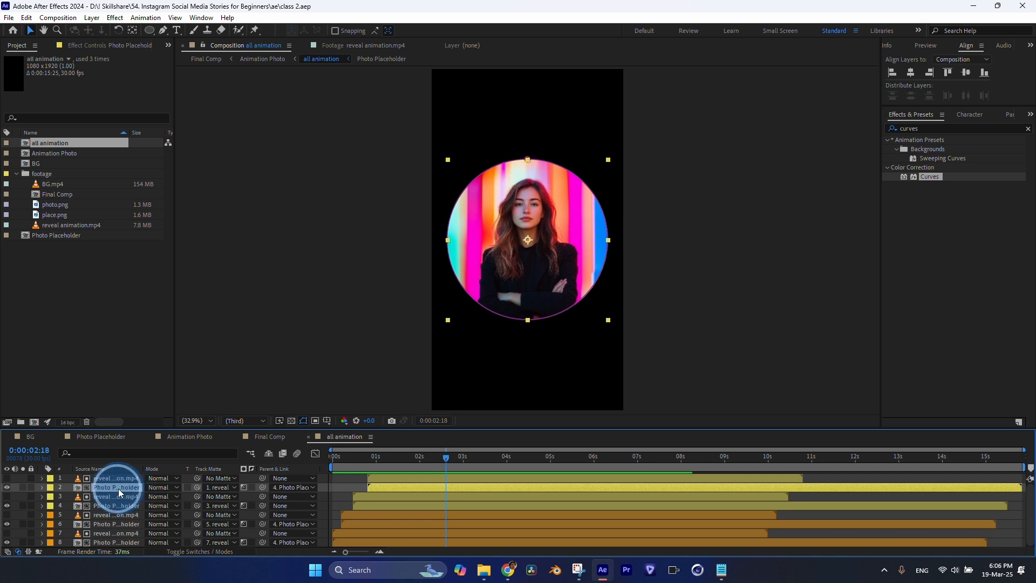
{"action": "double_click", "coordinate": [124, 487]}
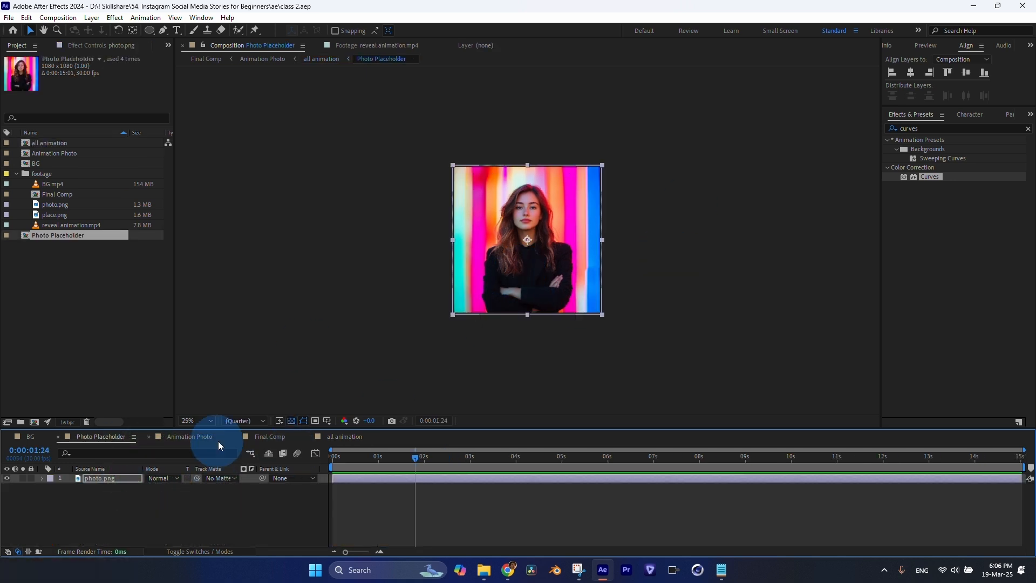
{"action": "left_click", "coordinate": [268, 436]}
{"action": "left_click", "coordinate": [505, 524]}
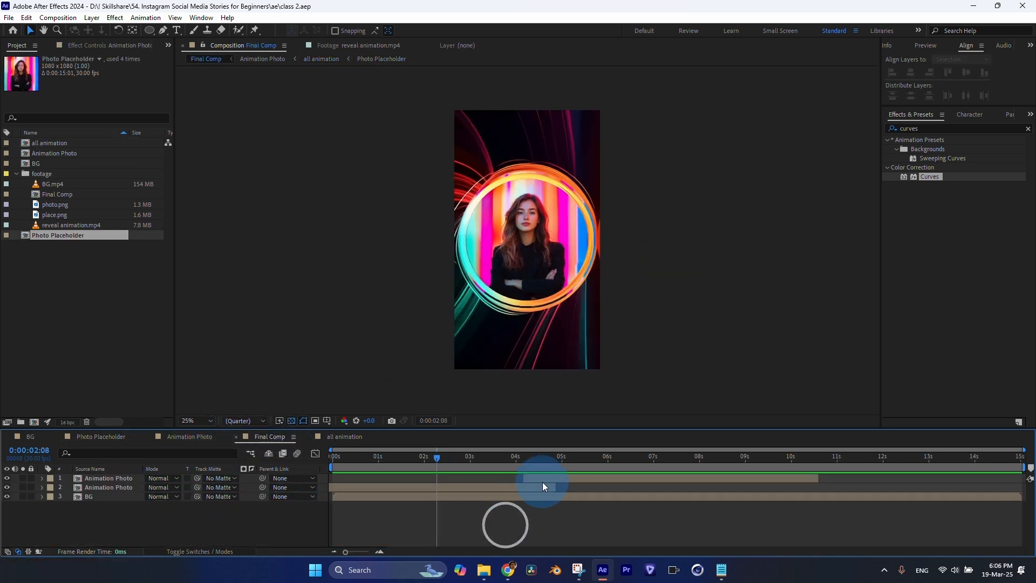
Step: Duplicate the Animation Photo composition in the project
{"action": "left_click", "coordinate": [543, 480]}
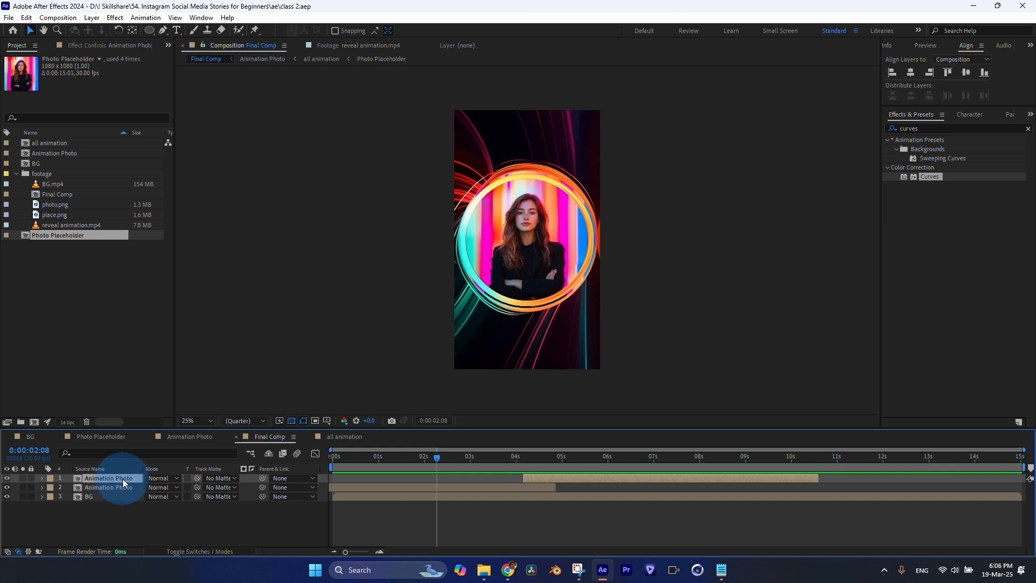
{"action": "left_click", "coordinate": [79, 309]}
{"action": "left_click", "coordinate": [70, 152]}
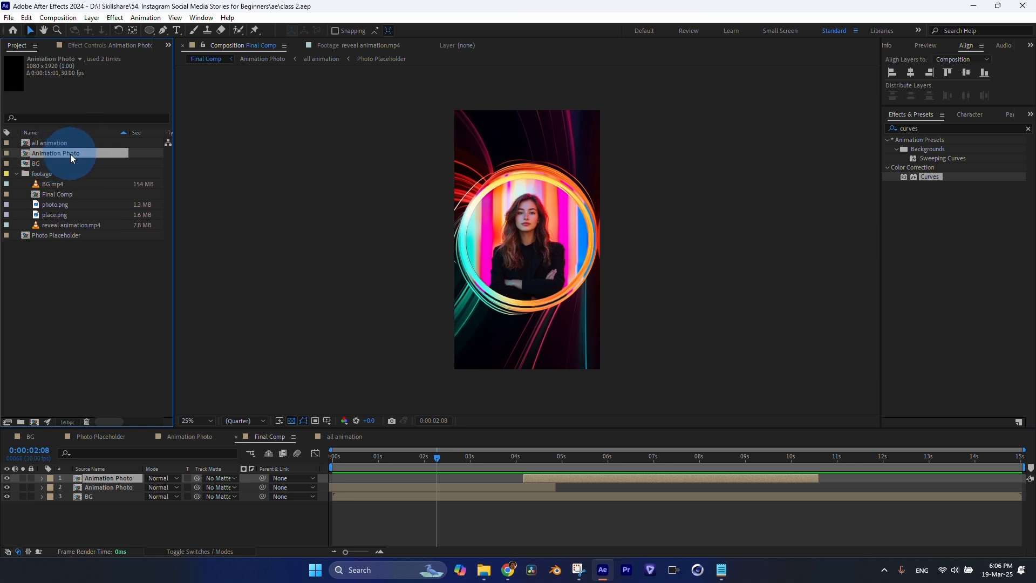
{"action": "key", "text": "ctrl+d"}
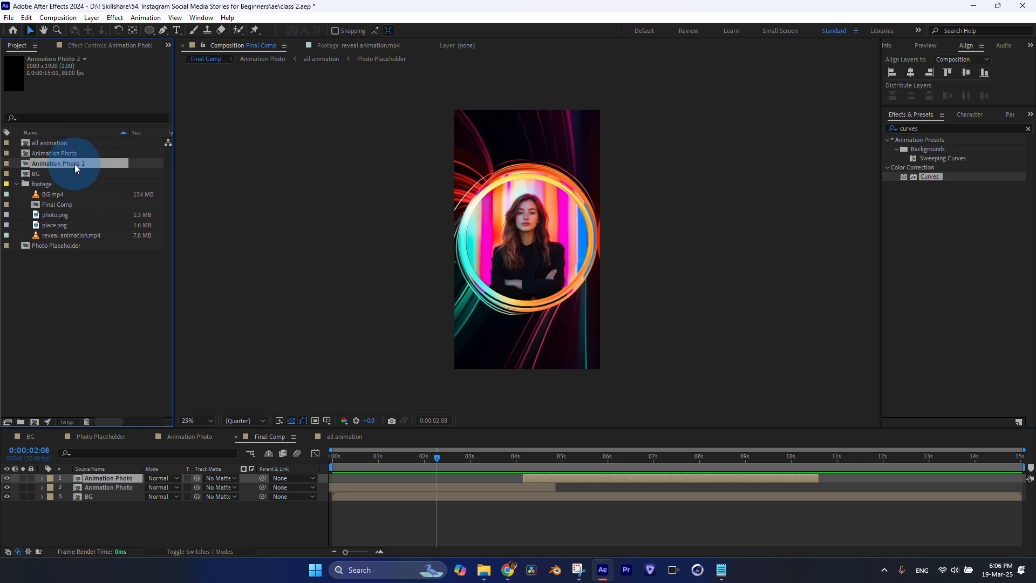
{"action": "left_click", "coordinate": [97, 493]}
{"action": "left_click", "coordinate": [64, 210]}
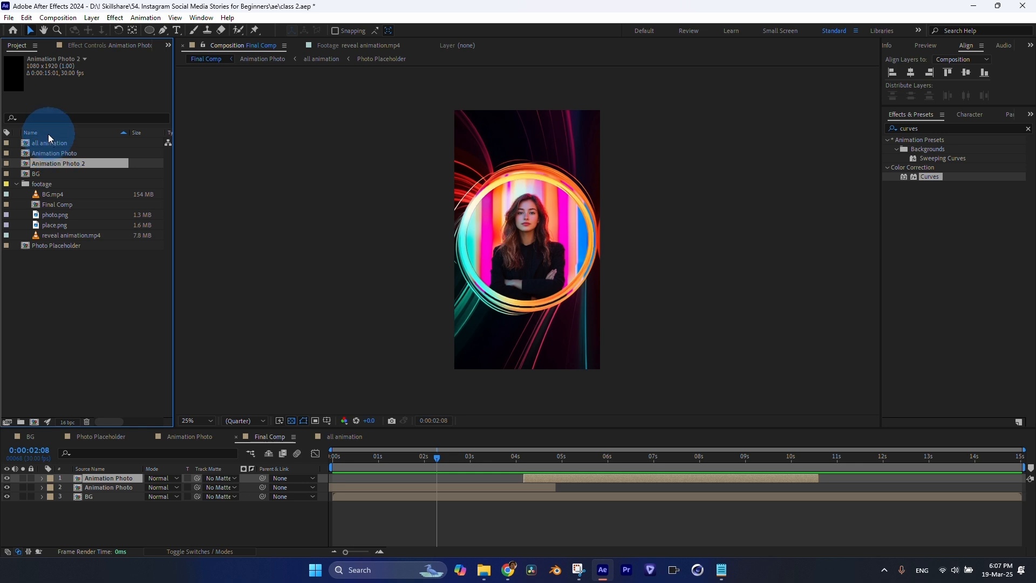
Step: Replace the source of the upper Animation Photo layer in Final Comp with the Animation Photo 2 composition
{"action": "left_click", "coordinate": [108, 477]}
{"action": "left_click", "coordinate": [63, 164]}
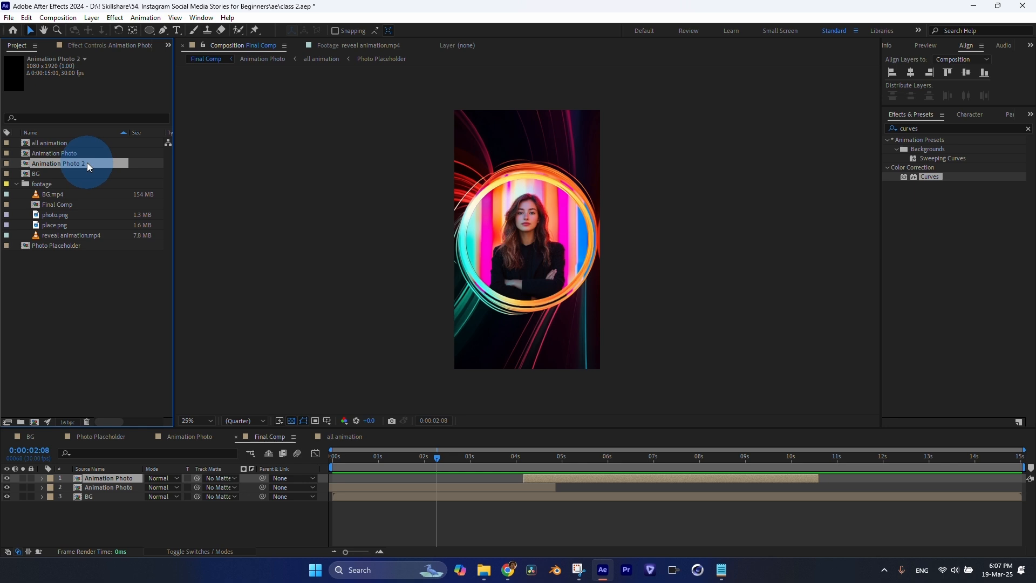
{"action": "left_click_drag", "start_coordinate": [87, 163], "coordinate": [116, 427]}
{"action": "key", "text": "alt"}
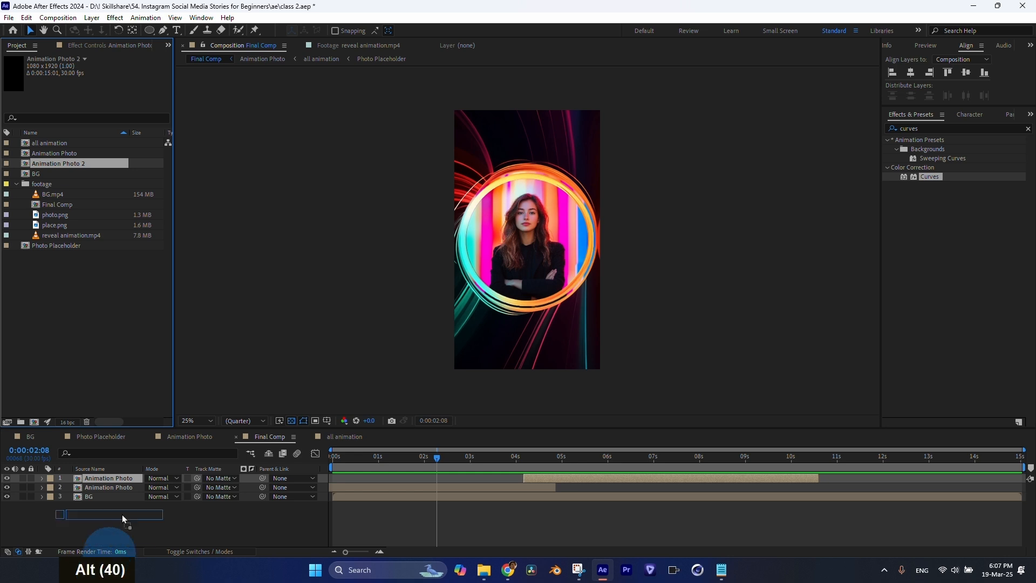
{"action": "left_click_drag", "start_coordinate": [88, 163], "coordinate": [113, 477]}
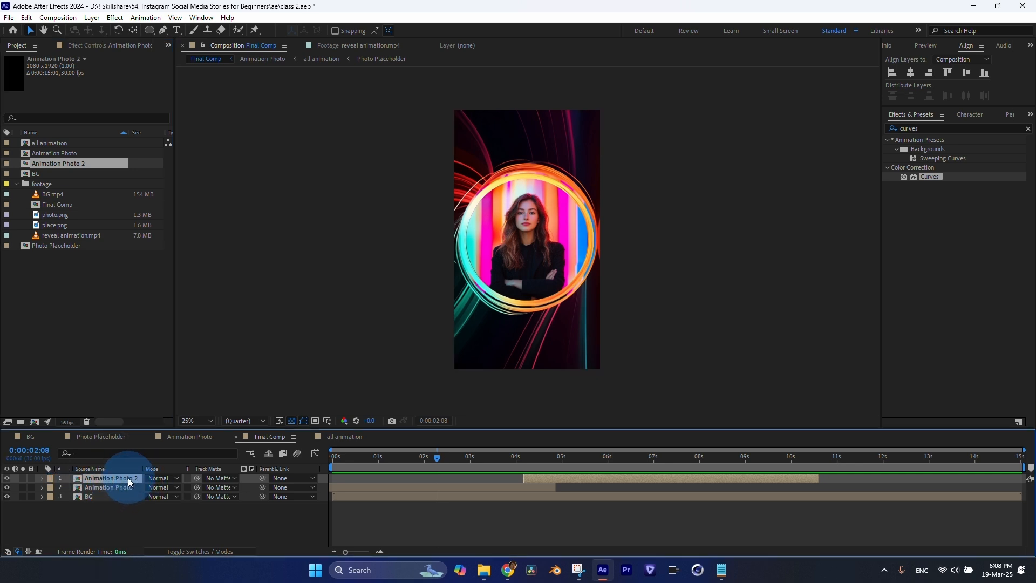
Step: Open Animation Photo 2, duplicate the all animation composition, and replace the source of all three layers with the duplicate
{"action": "double_click", "coordinate": [491, 458]}
{"action": "left_click", "coordinate": [556, 458]}
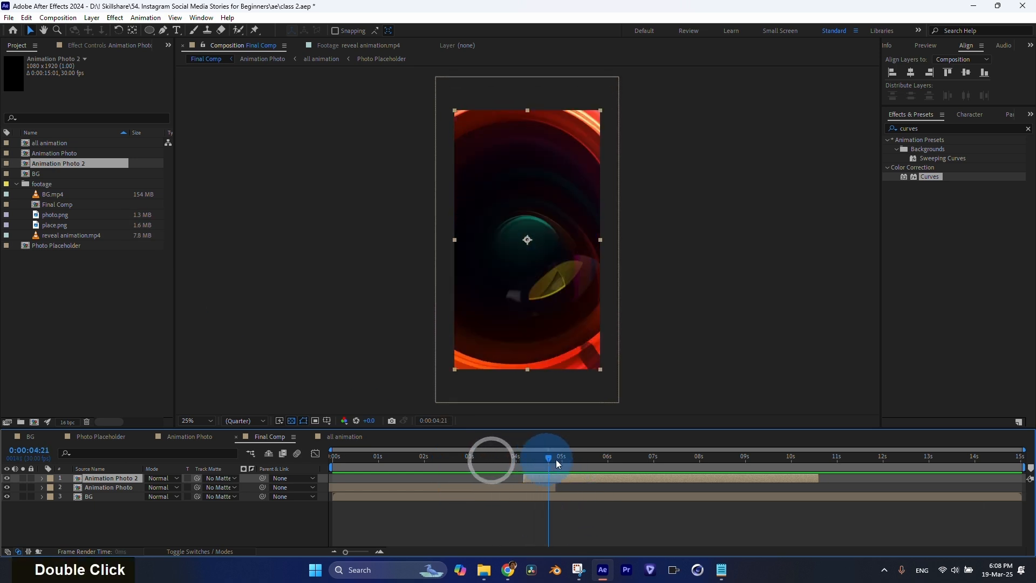
{"action": "double_click", "coordinate": [588, 476]}
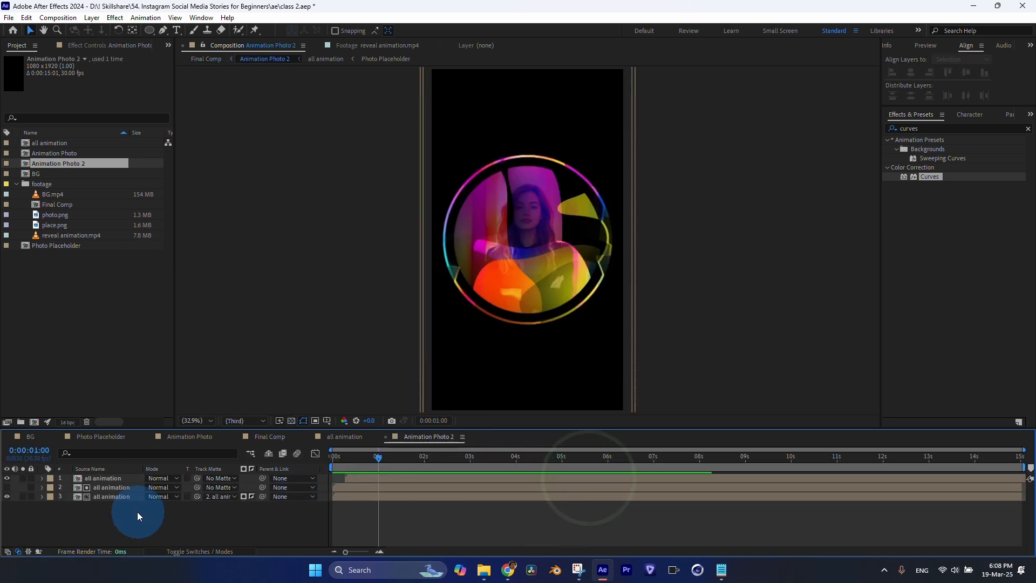
{"action": "left_click_drag", "start_coordinate": [137, 511], "coordinate": [101, 477]}
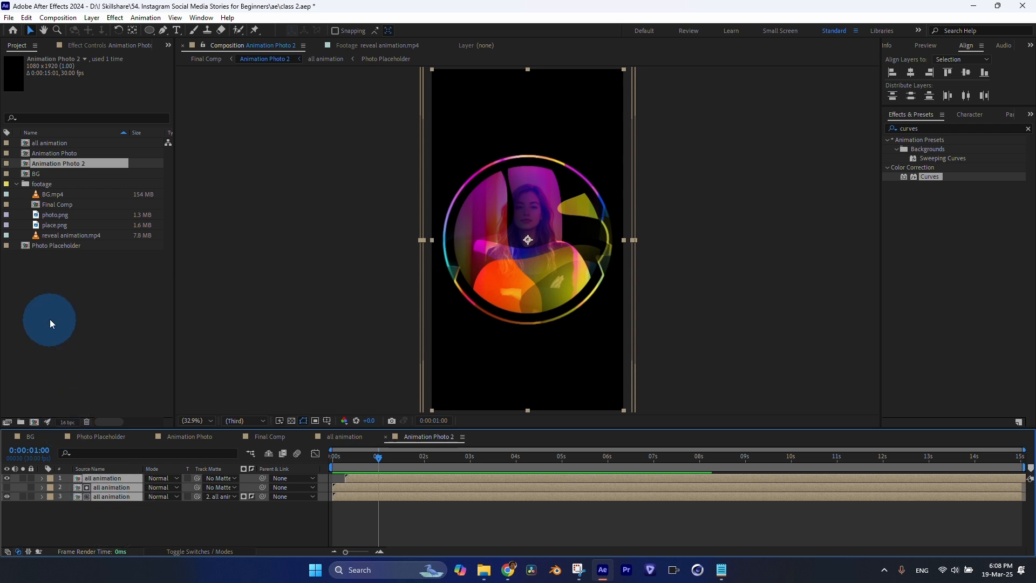
{"action": "left_click", "coordinate": [62, 143]}
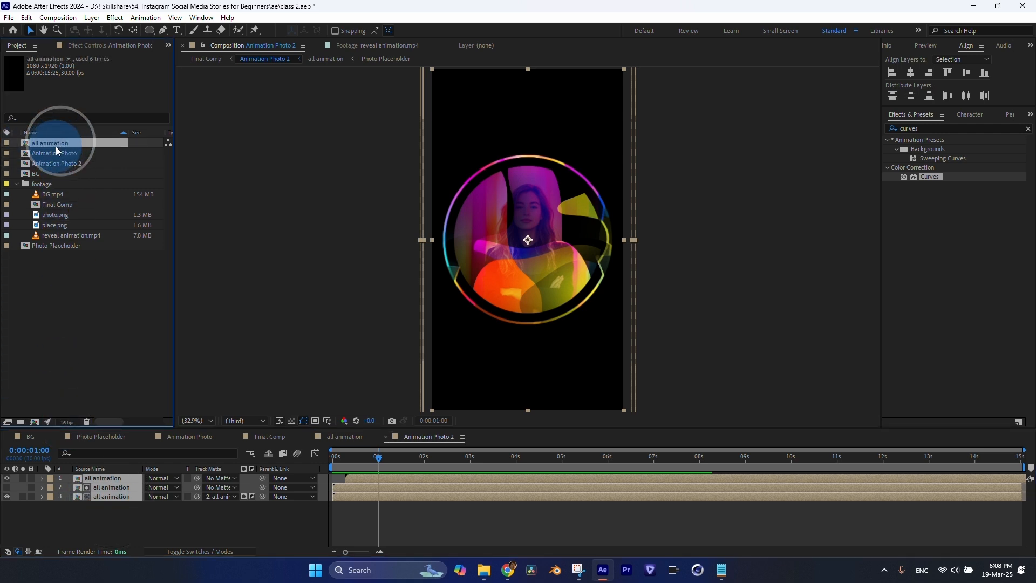
{"action": "key", "text": "ctrl"}
{"action": "key", "text": "ctrl+d"}
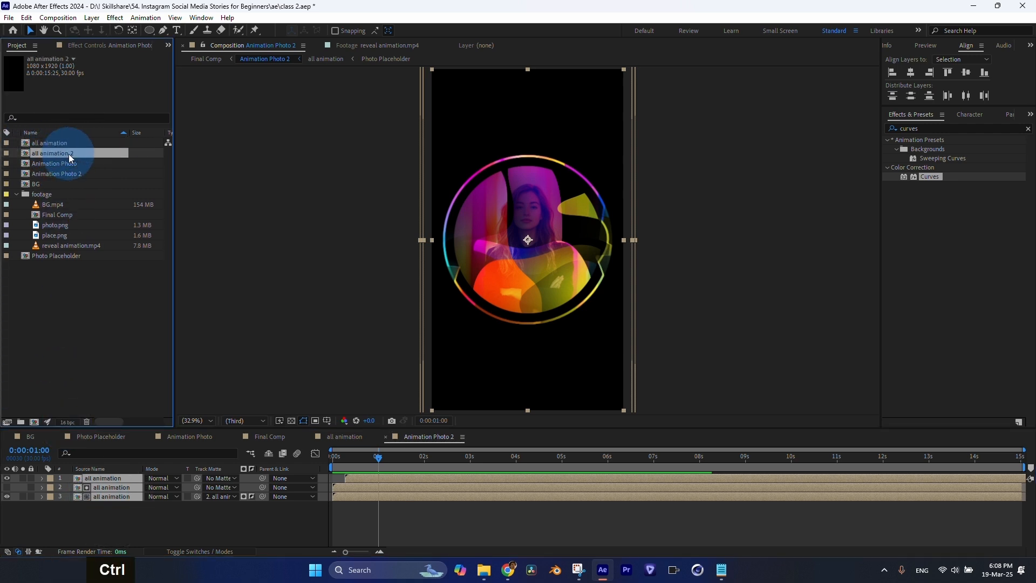
{"action": "left_click_drag", "start_coordinate": [112, 517], "coordinate": [97, 478]}
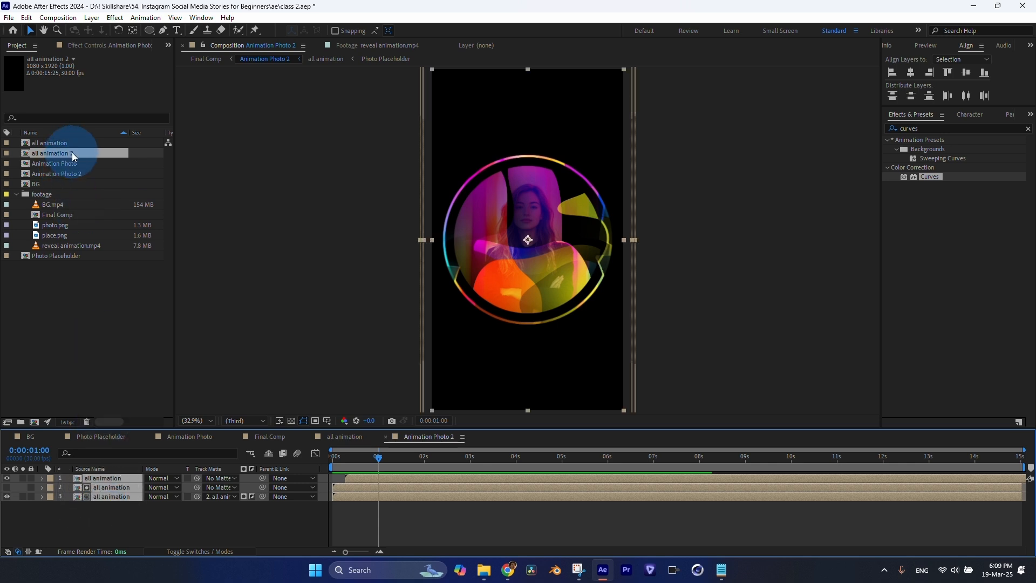
{"action": "left_click_drag", "start_coordinate": [72, 152], "coordinate": [112, 486]}
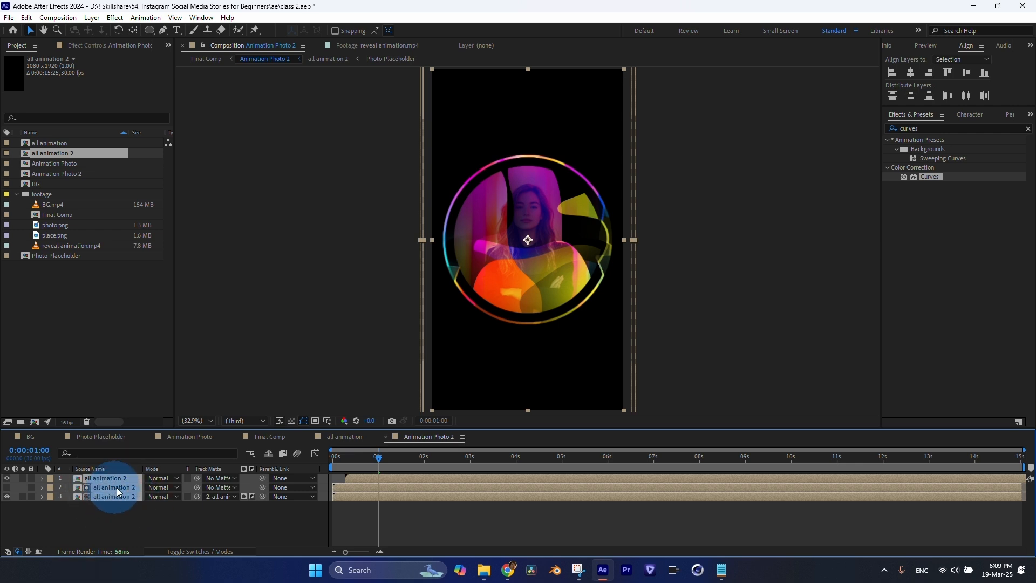
Step: Open all animation 2, select its four Photo Placeholder layers, and duplicate the Photo Placeholder composition in the project
{"action": "double_click", "coordinate": [118, 487]}
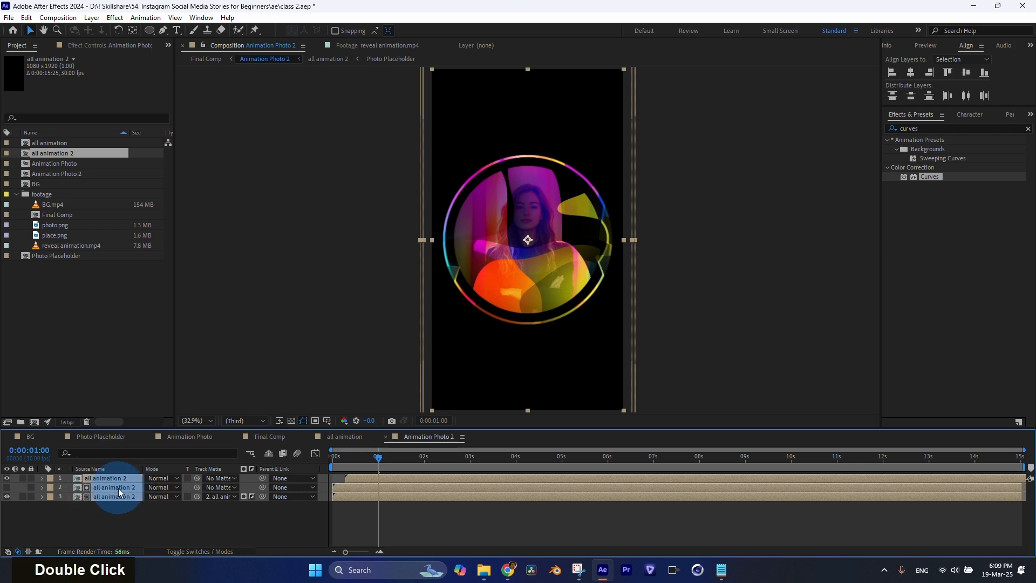
{"action": "left_click", "coordinate": [119, 487]}
{"action": "left_click", "coordinate": [115, 505], "text": "ctrl"}
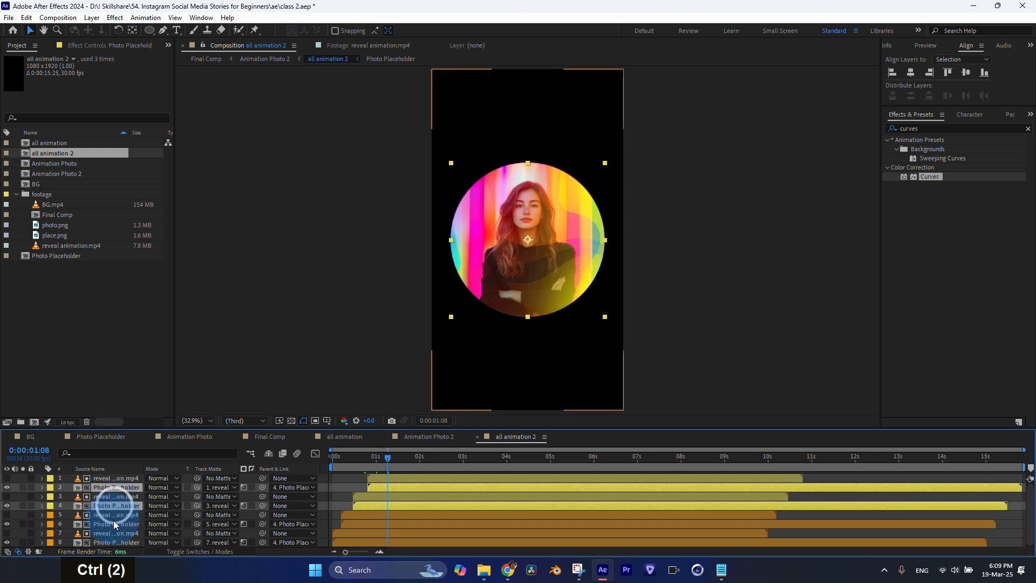
{"action": "left_click", "coordinate": [113, 524], "text": "ctrl"}
{"action": "left_click", "coordinate": [111, 541], "text": "ctrl"}
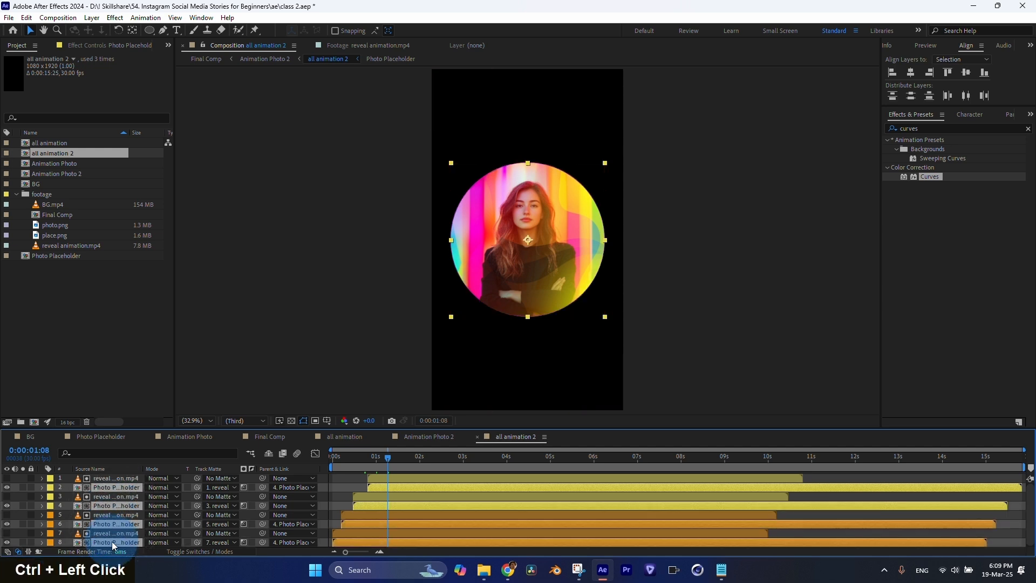
{"action": "scroll", "coordinate": [113, 534], "scroll_direction": "down", "scroll_amount": 3}
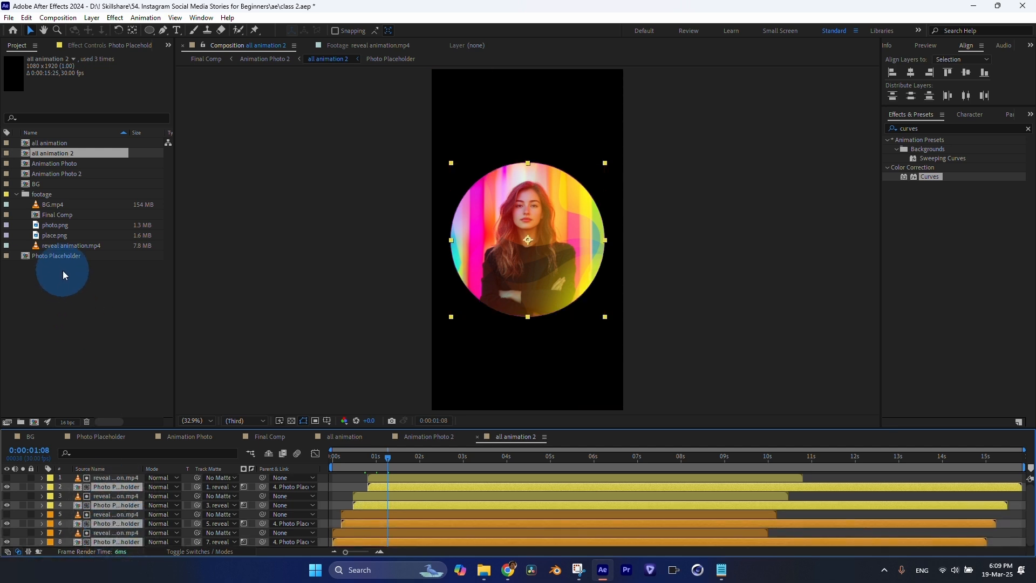
{"action": "left_click", "coordinate": [61, 256]}
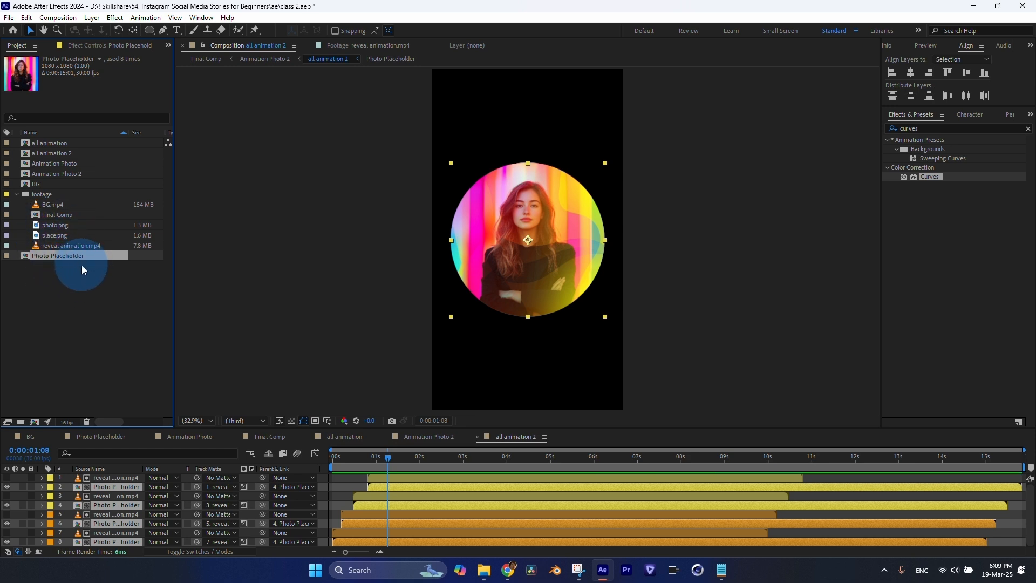
{"action": "key", "text": "ctrl+d"}
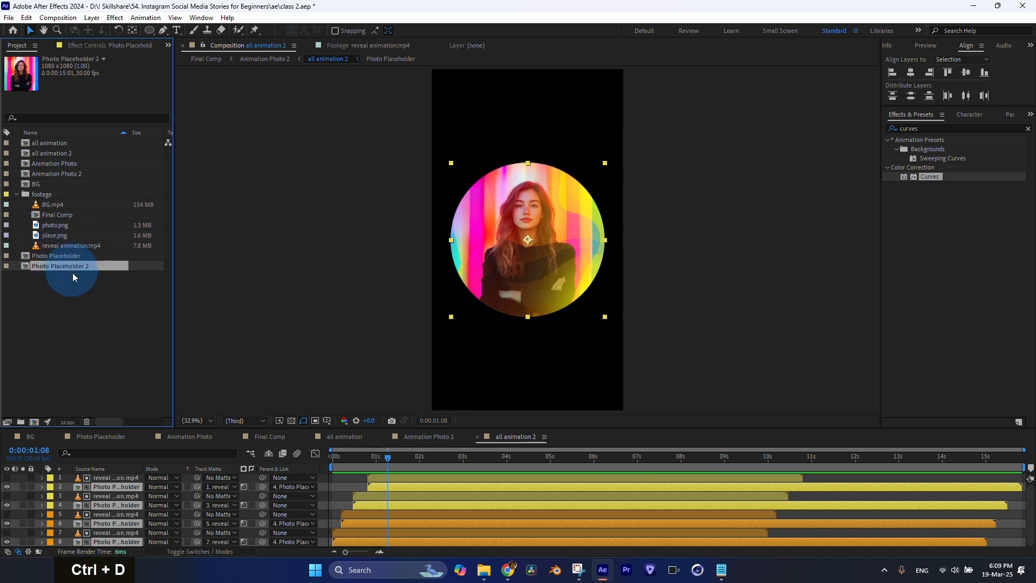
Step: Replace the source of the four selected placeholder layers in all animation 2 with Photo Placeholder 2
{"action": "left_click", "coordinate": [115, 478]}
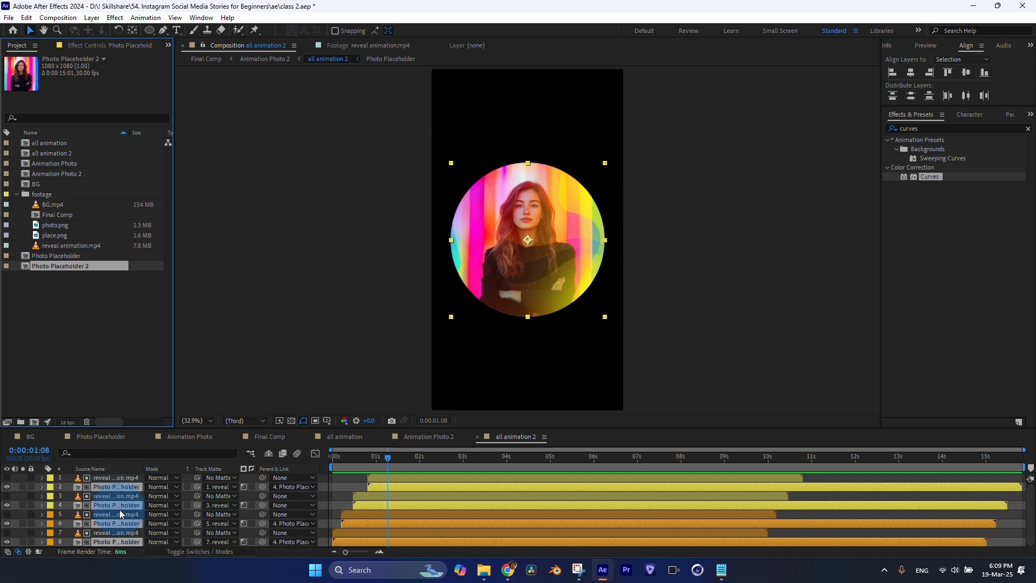
{"action": "scroll", "coordinate": [115, 534], "scroll_direction": "down", "scroll_amount": 2}
{"action": "left_click", "coordinate": [87, 301]}
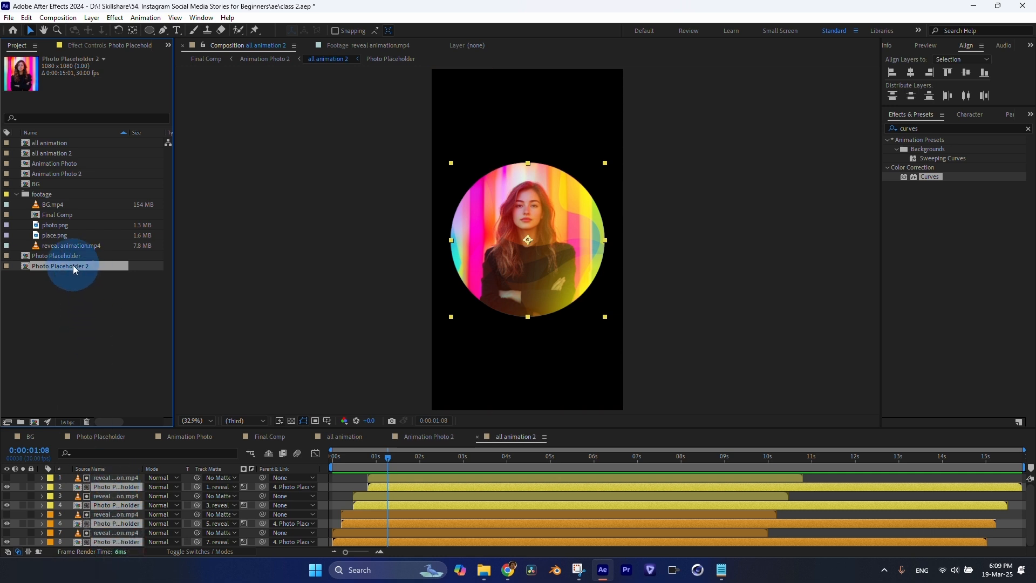
{"action": "left_click_drag", "start_coordinate": [73, 266], "coordinate": [120, 485]}
{"action": "key", "text": "alt"}
{"action": "key", "text": "alt"}
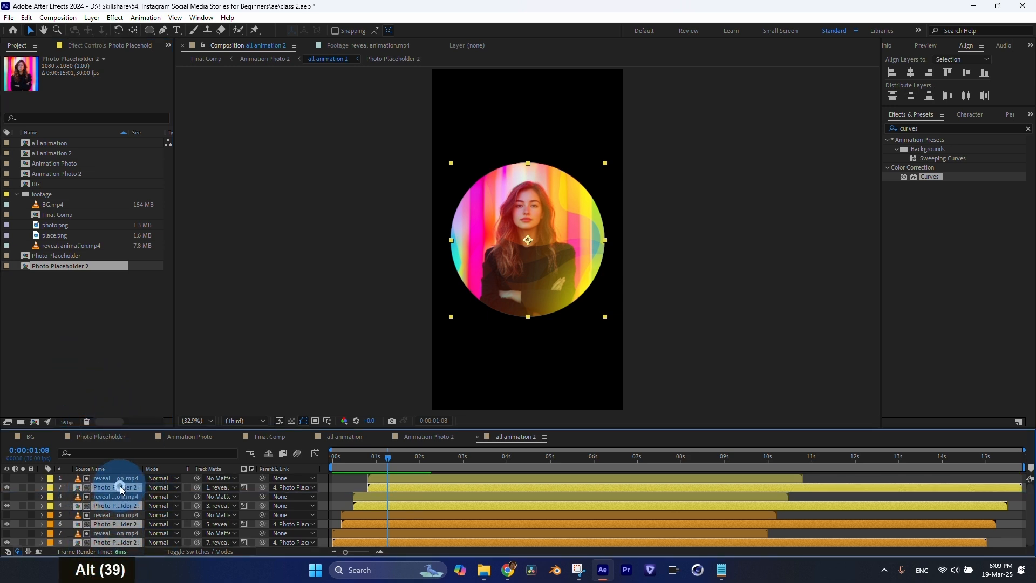
{"action": "left_click", "coordinate": [55, 476]}
{"action": "left_click", "coordinate": [383, 461]}
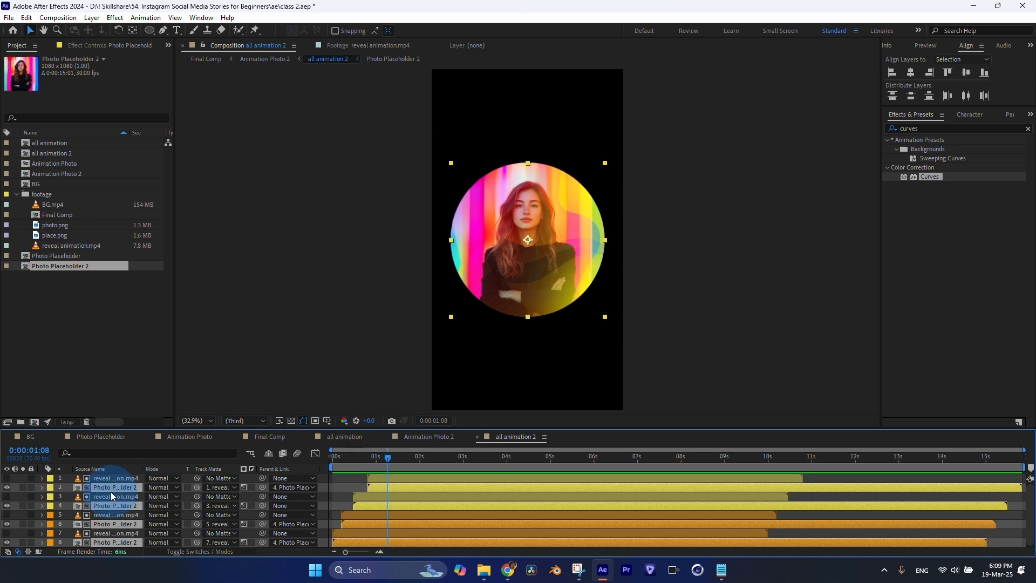
Step: Open the Photo Placeholder 2 composition and add place.png above the photo.png layer
{"action": "left_click", "coordinate": [60, 266]}
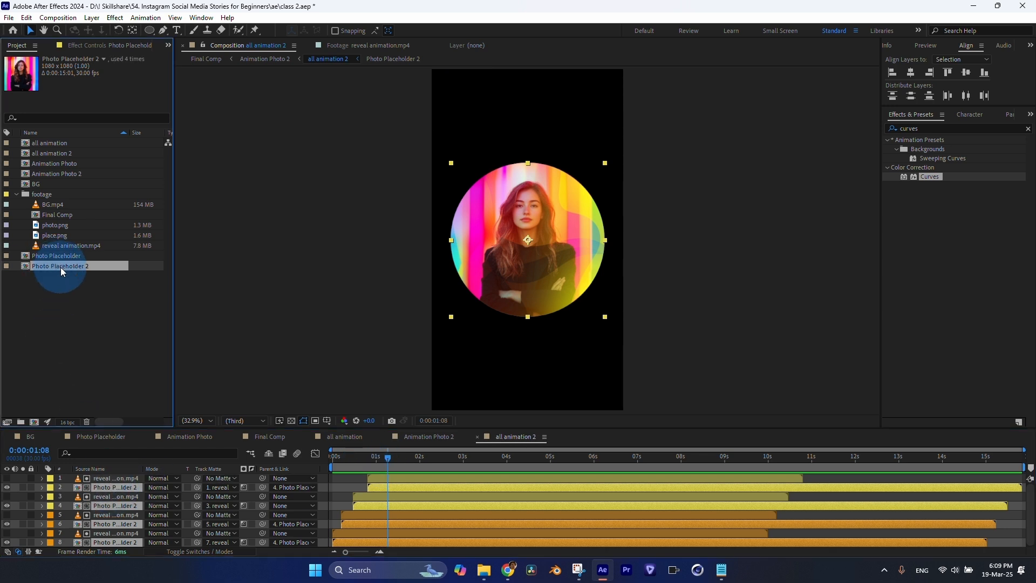
{"action": "double_click", "coordinate": [60, 266]}
{"action": "left_click", "coordinate": [59, 225]}
{"action": "double_click", "coordinate": [62, 236]}
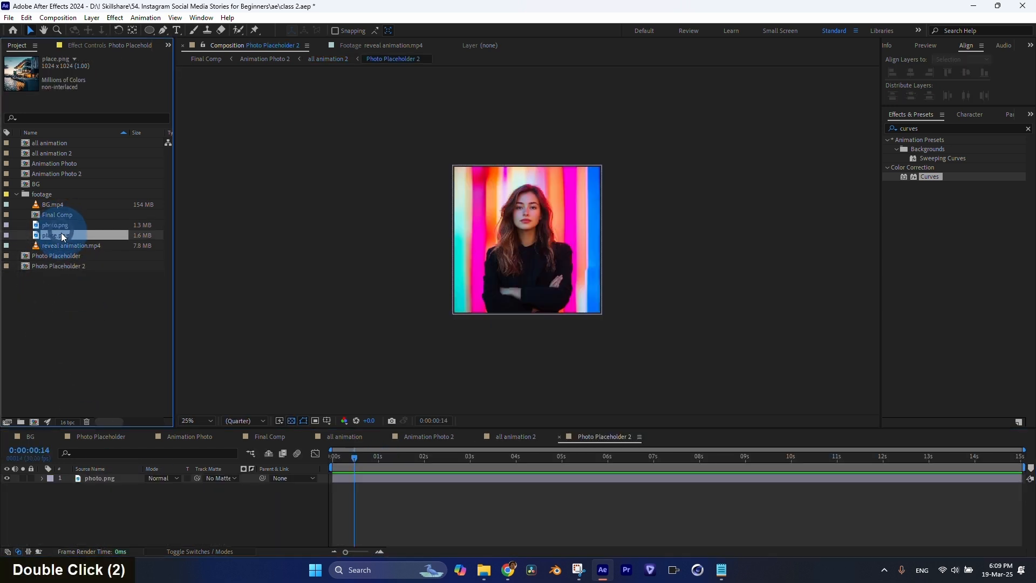
{"action": "left_click_drag", "start_coordinate": [63, 230], "coordinate": [117, 476]}
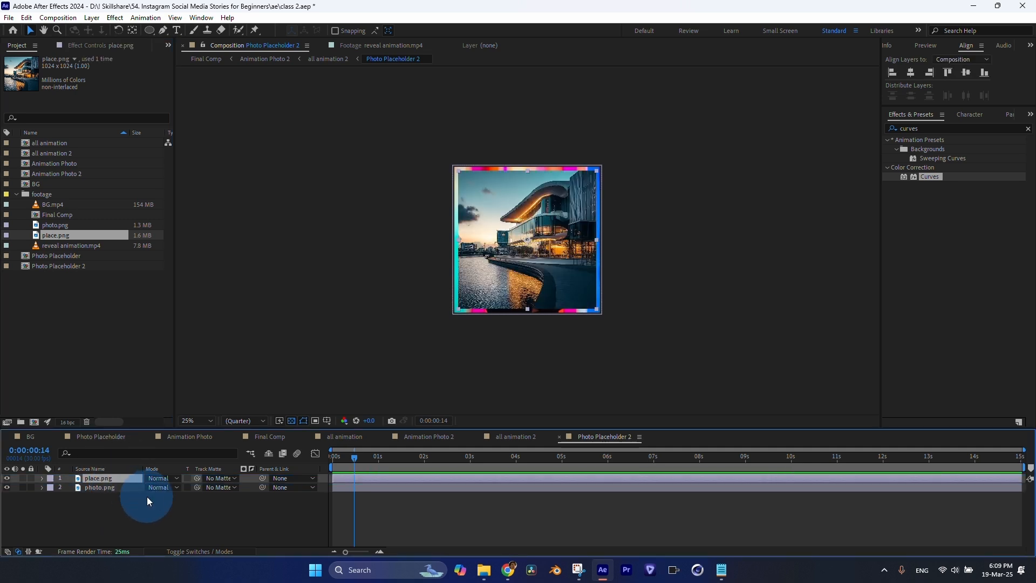
Step: Scale place.png to 109% so it fills the placeholder, and return to Final Comp
{"action": "key", "text": "s"}
{"action": "left_click_drag", "start_coordinate": [160, 487], "coordinate": [164, 487]}
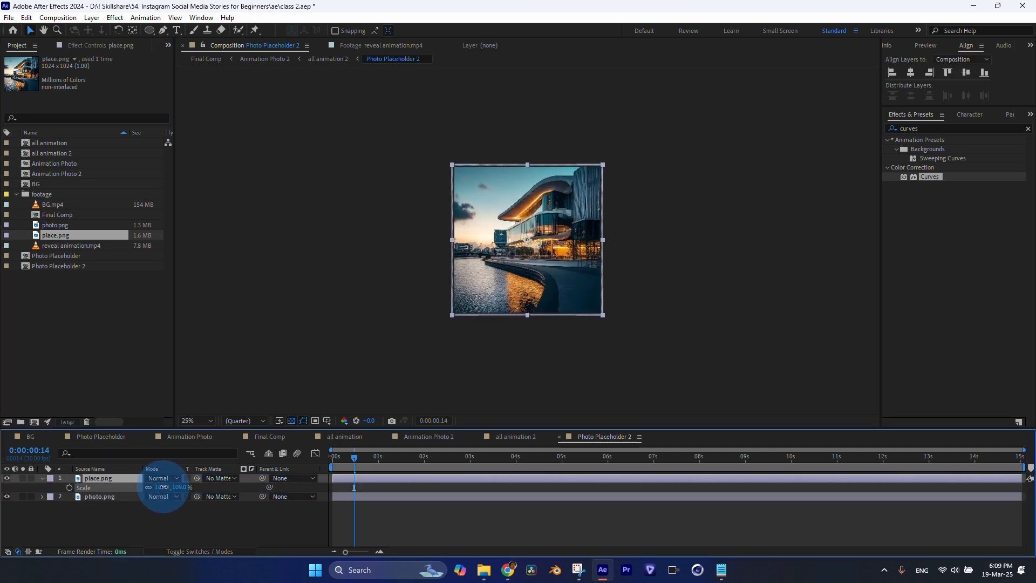
{"action": "left_click", "coordinate": [123, 533]}
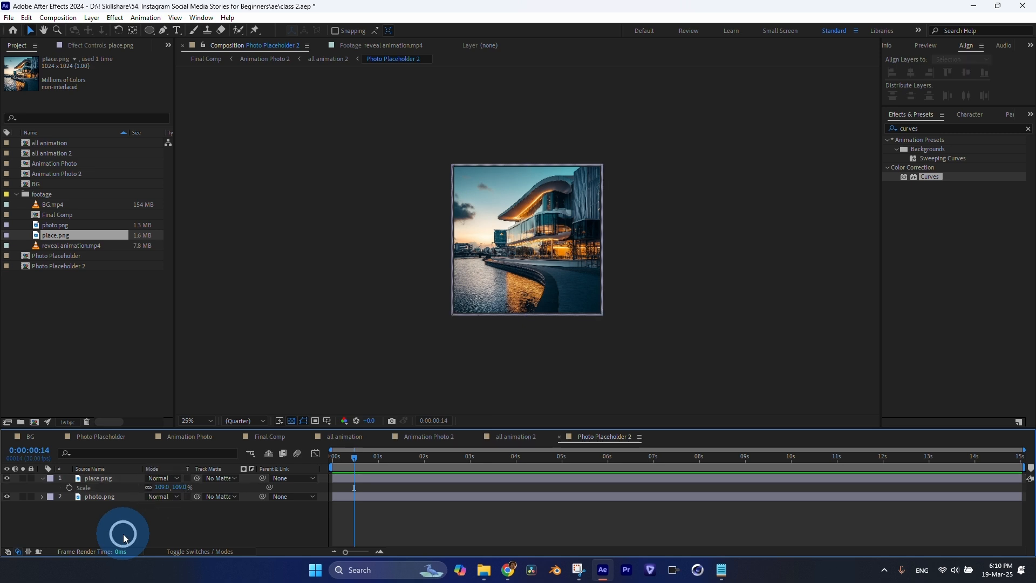
{"action": "left_click", "coordinate": [260, 436]}
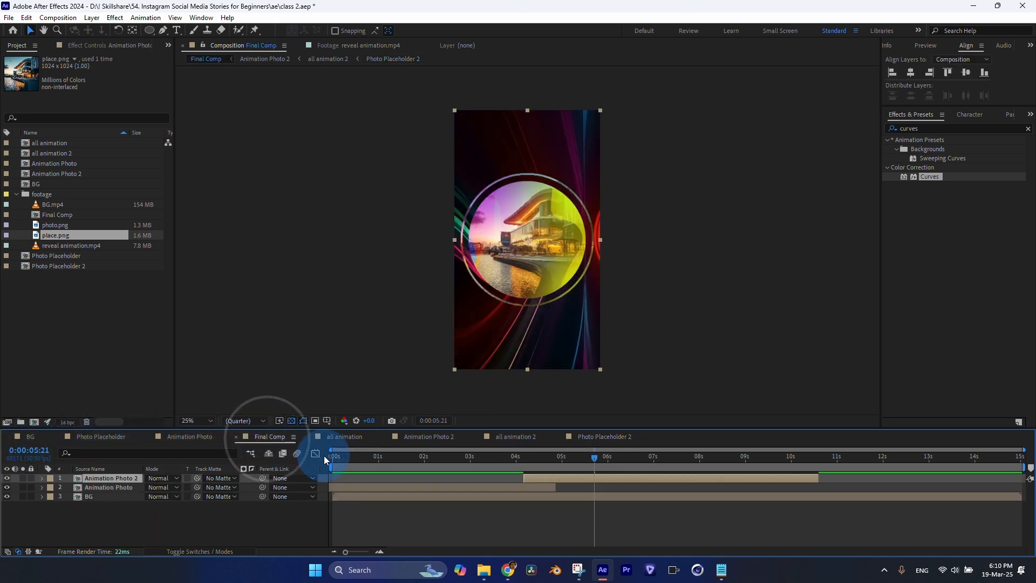
Step: Open all animation 2 through Animation Photo 2 and select its layer 6 Photo Placeholder 2 at 0:00:00:29
{"action": "left_click_drag", "start_coordinate": [416, 460], "coordinate": [623, 475]}
{"action": "left_click_drag", "start_coordinate": [491, 463], "coordinate": [635, 487]}
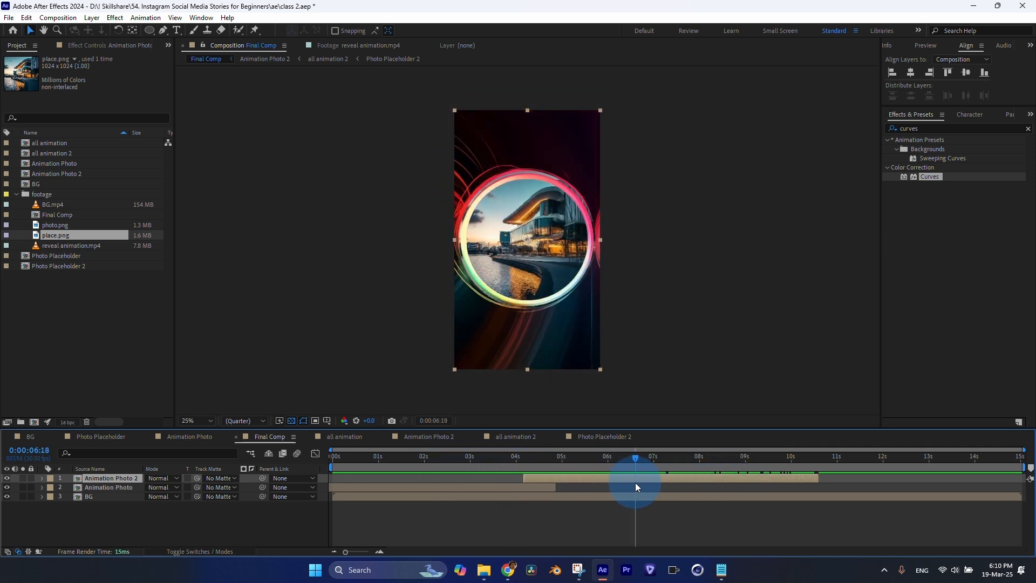
{"action": "double_click", "coordinate": [636, 477]}
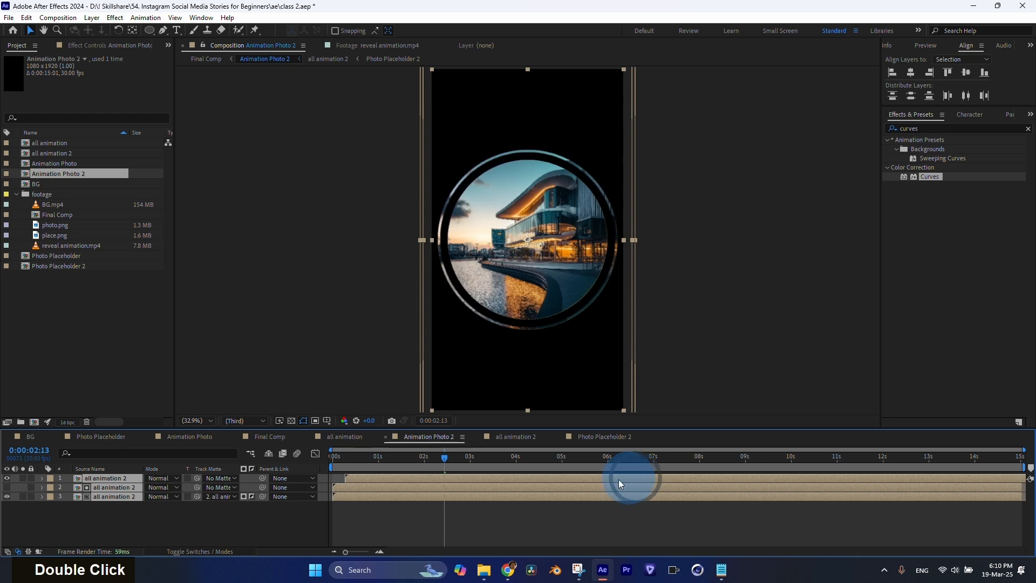
{"action": "left_click_drag", "start_coordinate": [372, 516], "coordinate": [387, 484]}
{"action": "double_click", "coordinate": [384, 488]}
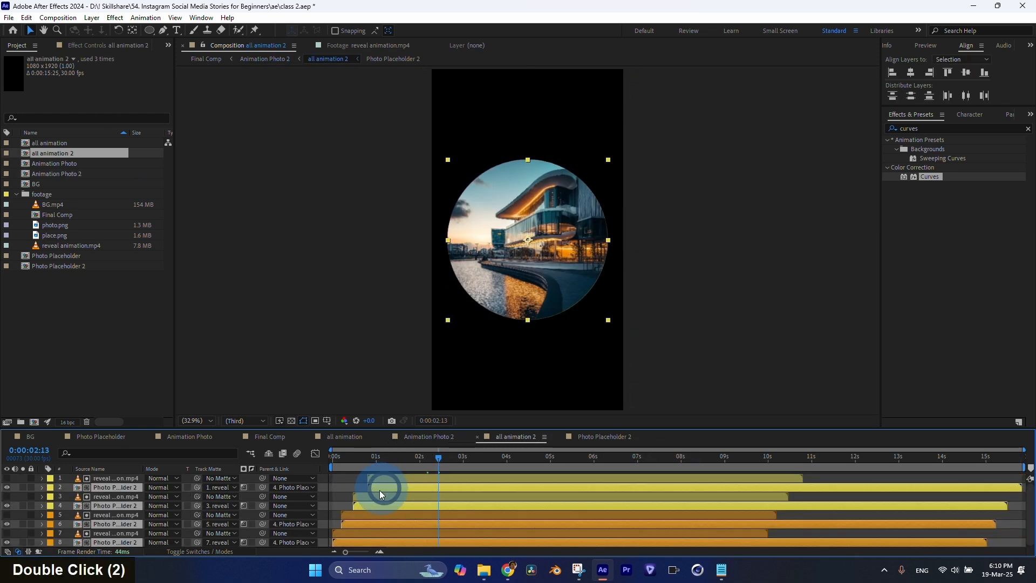
{"action": "double_click", "coordinate": [371, 457]}
{"action": "left_click", "coordinate": [372, 458]}
{"action": "left_click", "coordinate": [359, 523]}
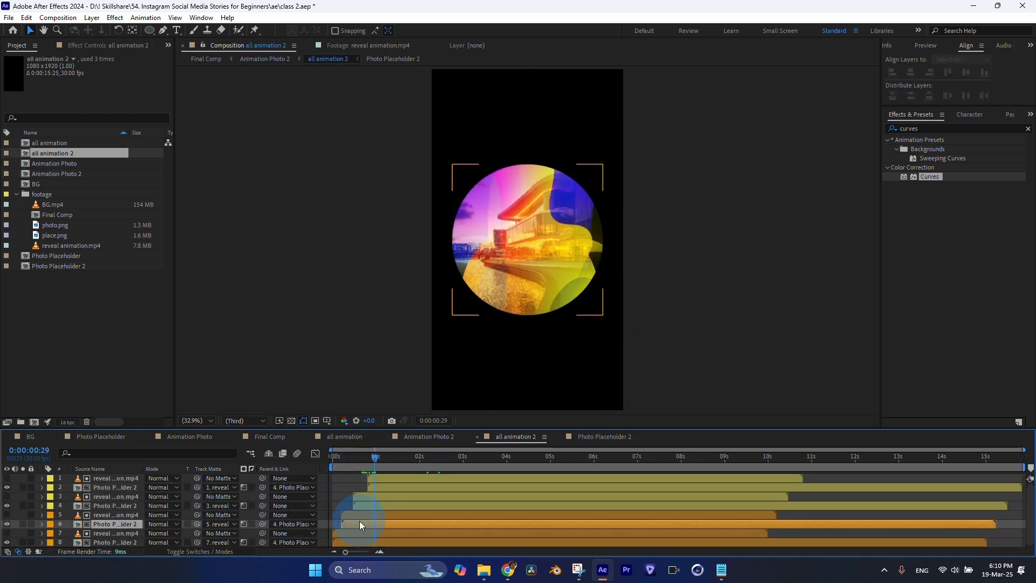
Step: Set Color 1 of the selected placeholder layer's 4-Color Gradient to blue 0072FF
{"action": "left_click", "coordinate": [93, 45]}
{"action": "left_click", "coordinate": [101, 96]}
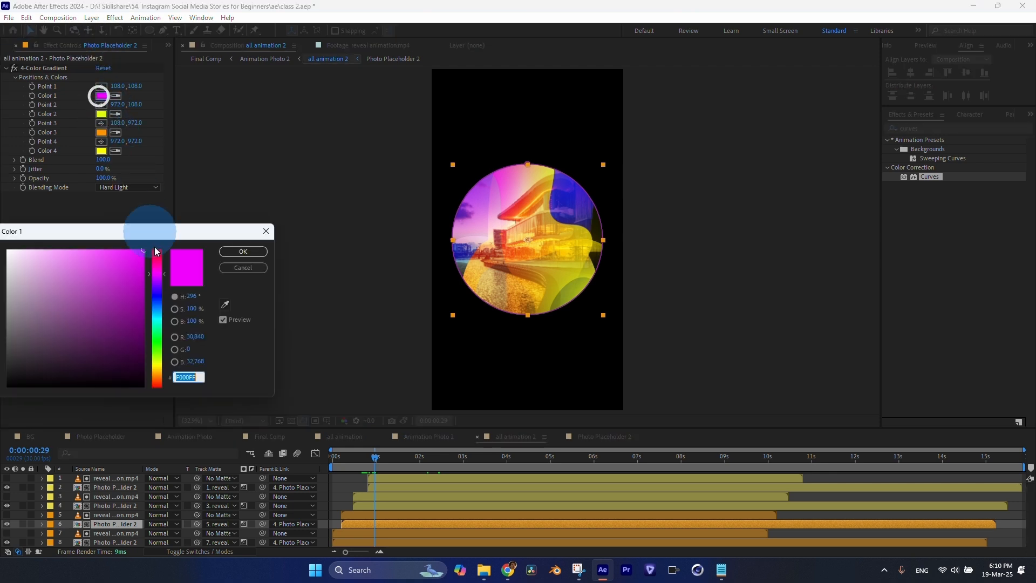
{"action": "left_click", "coordinate": [157, 307]}
{"action": "left_click", "coordinate": [234, 253]}
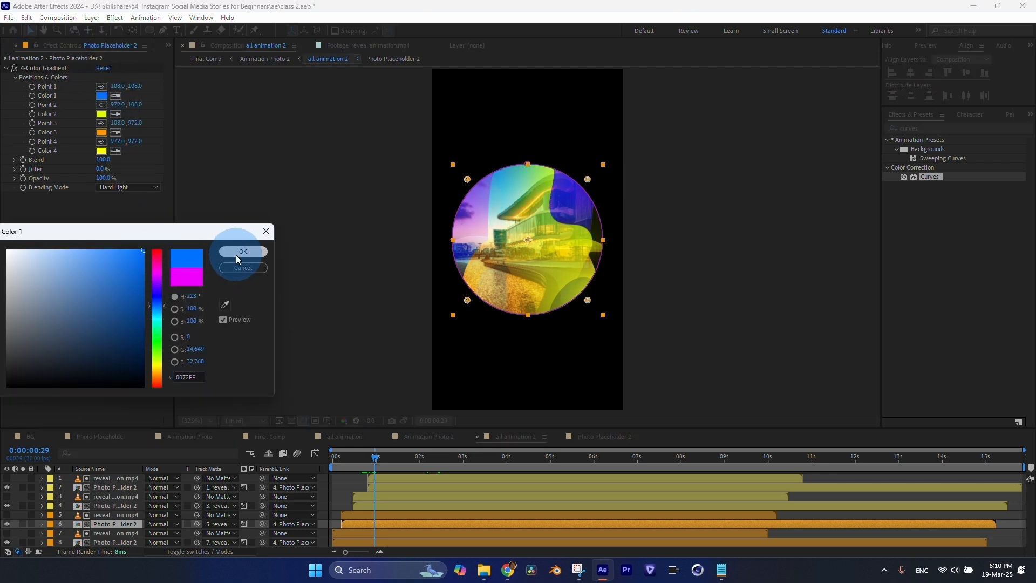
Step: Set the same gradient's Color 3 to red and Color 4 to orange, and preview the start of the reveal
{"action": "left_click", "coordinate": [102, 132]}
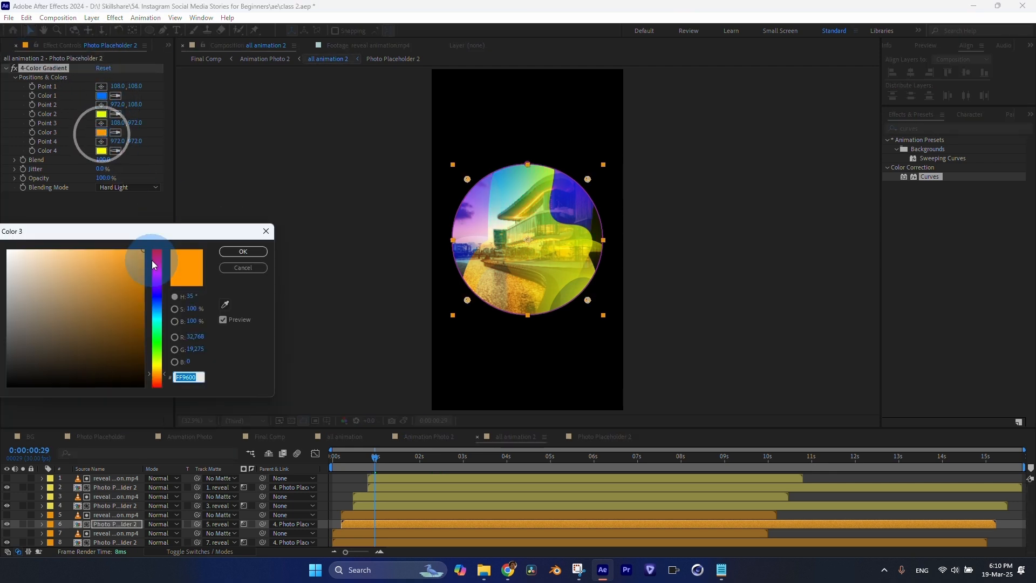
{"action": "left_click_drag", "start_coordinate": [154, 264], "coordinate": [153, 253]}
{"action": "left_click", "coordinate": [243, 252]}
{"action": "left_click", "coordinate": [101, 151]}
{"action": "left_click", "coordinate": [159, 381]}
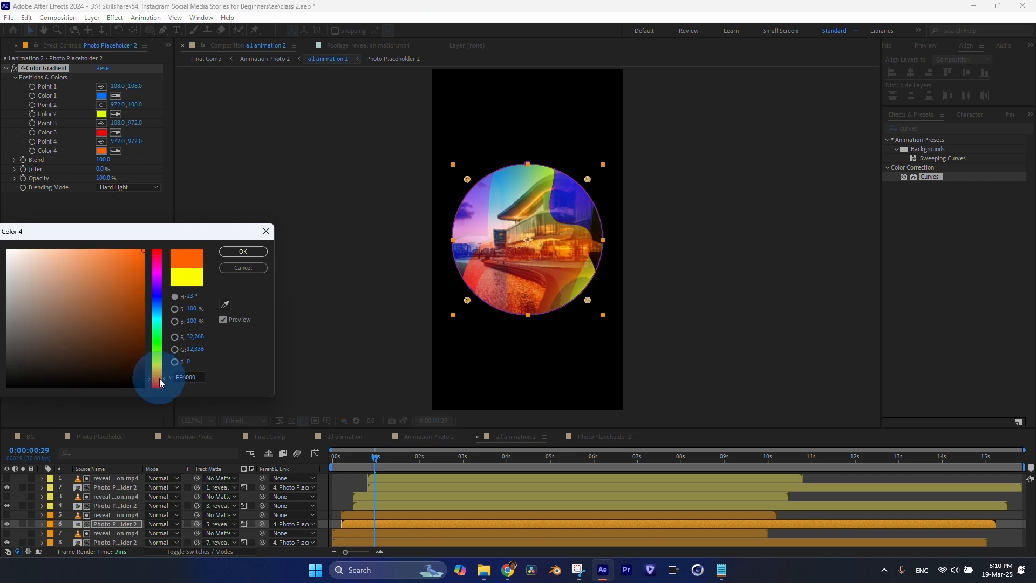
{"action": "left_click", "coordinate": [243, 251]}
{"action": "left_click_drag", "start_coordinate": [333, 455], "coordinate": [396, 457]}
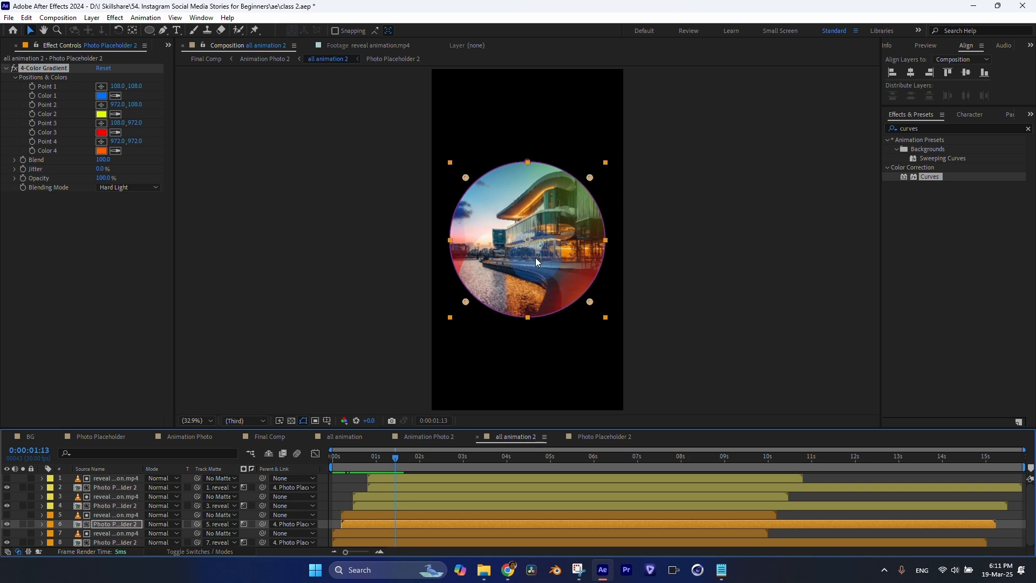
Step: Return to Final Comp and scrub through both circular reveals to review the recoloured second one
{"action": "left_click", "coordinate": [255, 437]}
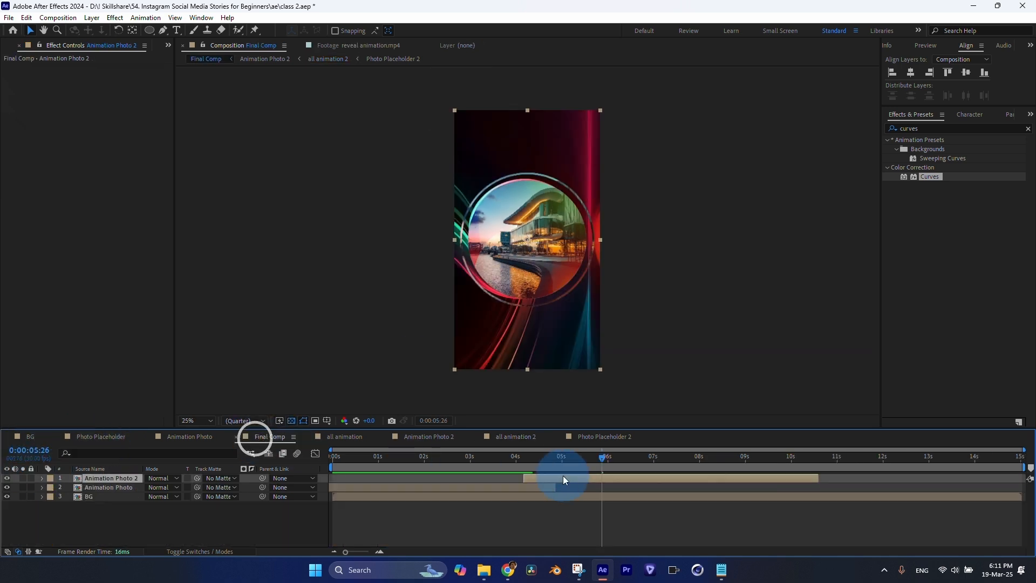
{"action": "left_click_drag", "start_coordinate": [343, 457], "coordinate": [395, 460]}
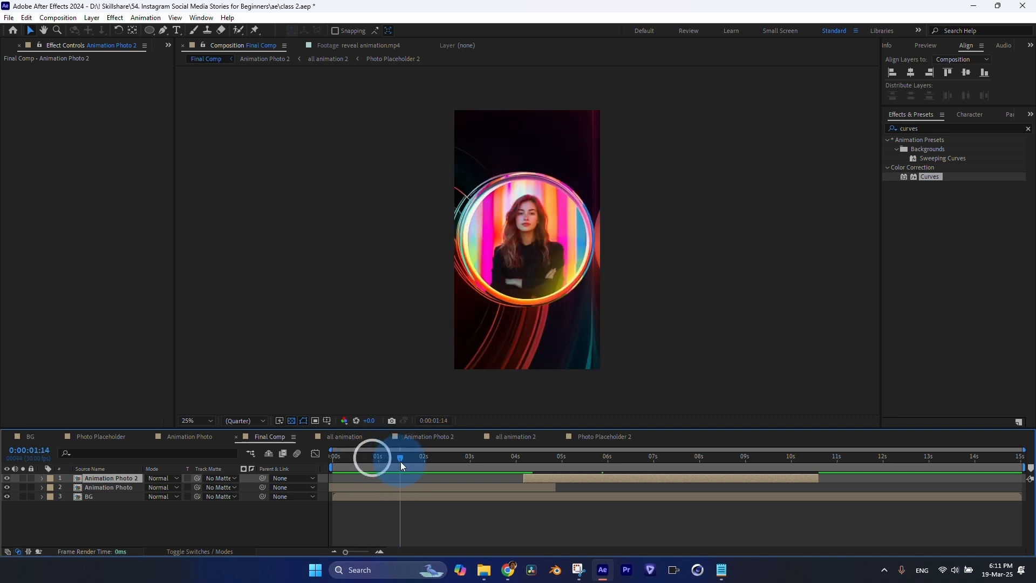
{"action": "left_click_drag", "start_coordinate": [452, 457], "coordinate": [788, 495]}
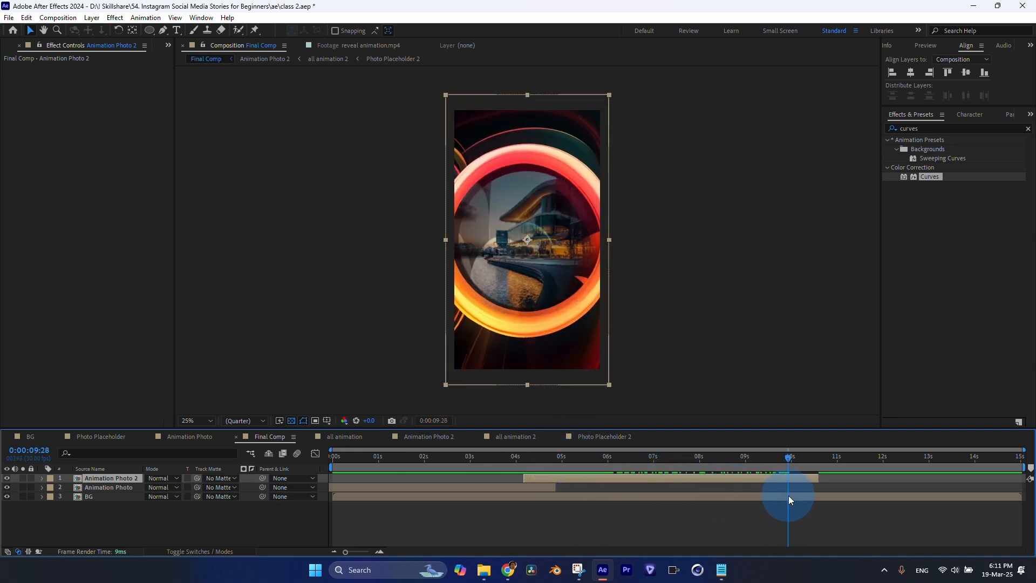
Step: Go back to all animation 2 and inspect the layer 8 placeholder's 4-Color Gradient colours at 0:00:00:20
{"action": "left_click", "coordinate": [516, 436]}
{"action": "left_click", "coordinate": [186, 530]}
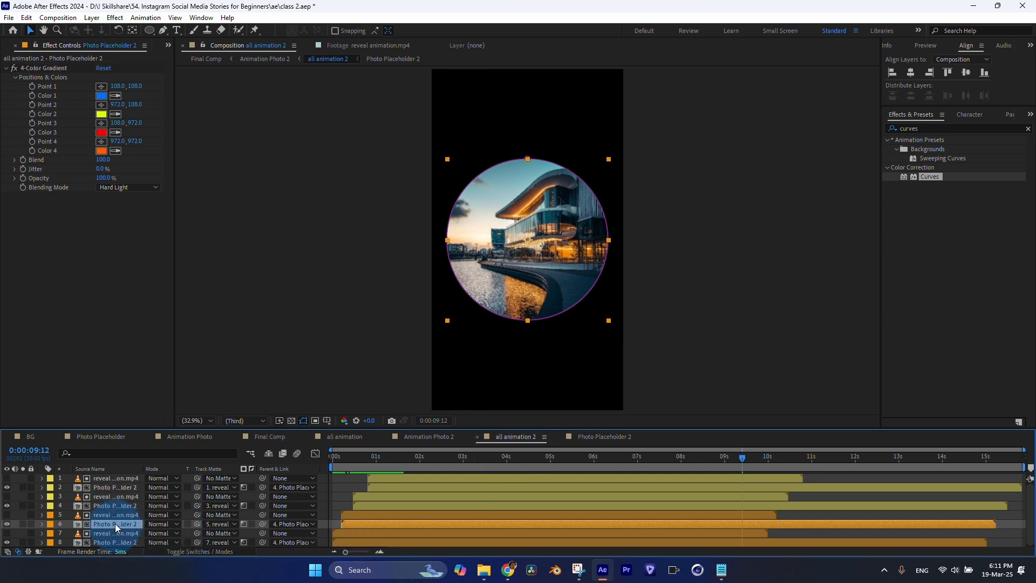
{"action": "left_click", "coordinate": [76, 61]}
{"action": "left_click", "coordinate": [102, 542]}
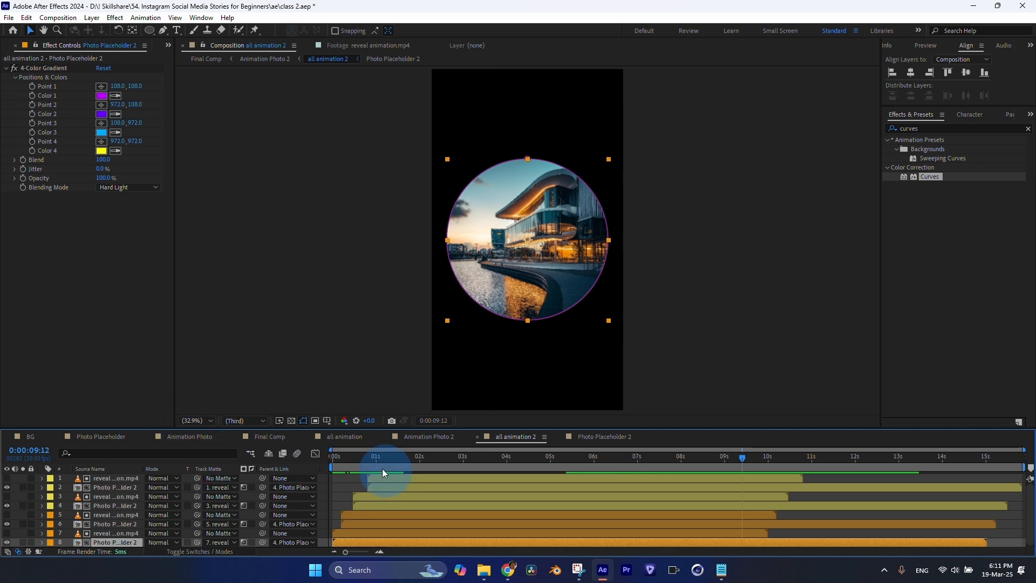
{"action": "left_click", "coordinate": [361, 459]}
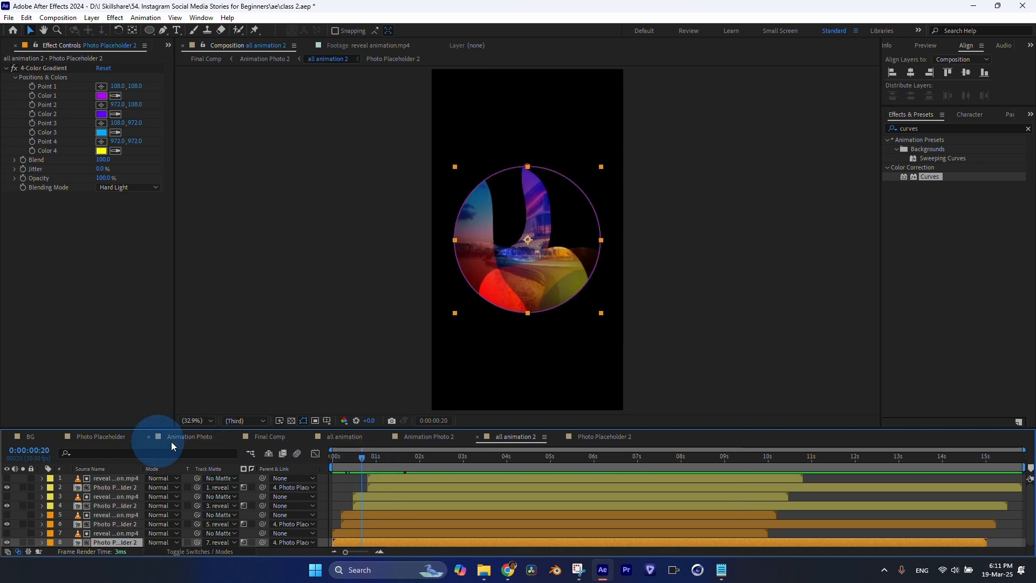
Step: Close the timelines of all compositions except Final Comp
{"action": "left_click", "coordinate": [8, 438]}
{"action": "left_click", "coordinate": [9, 439]}
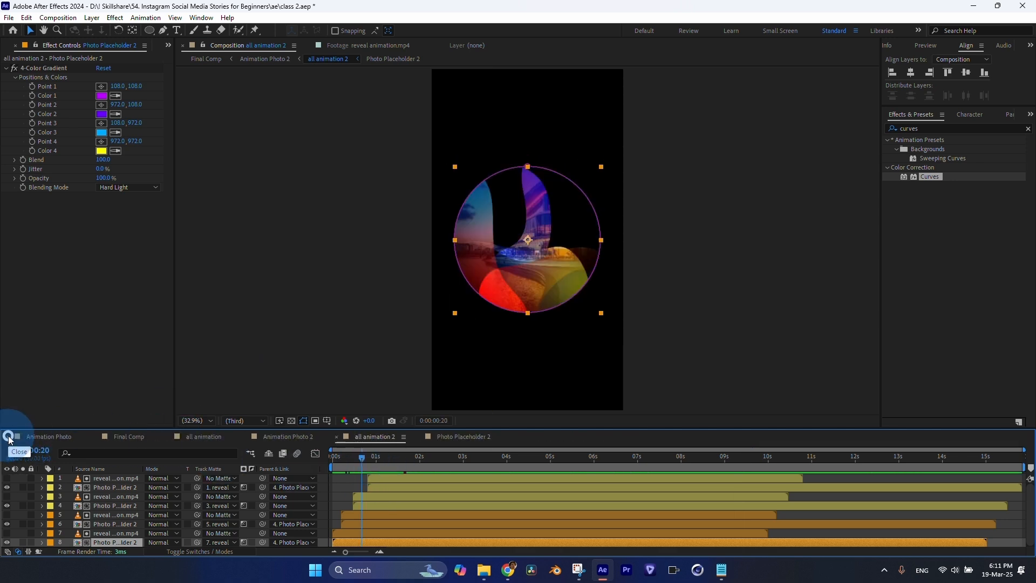
{"action": "left_click", "coordinate": [8, 438]}
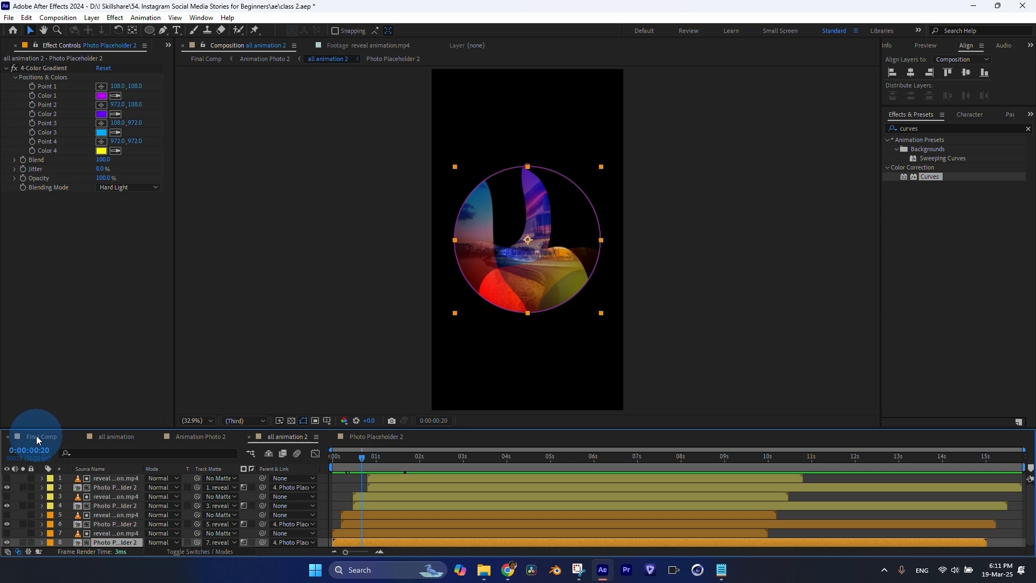
{"action": "left_click", "coordinate": [80, 436]}
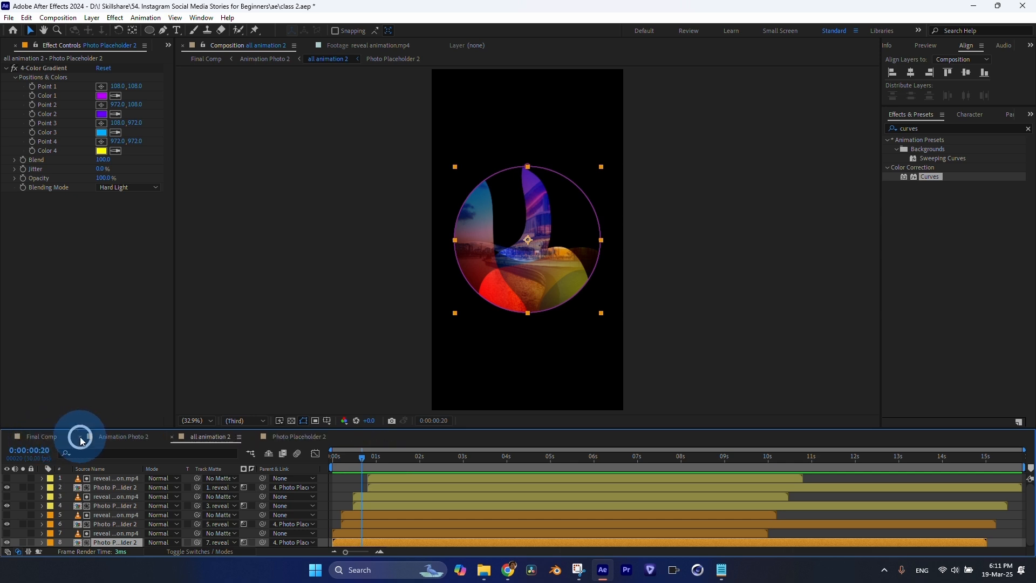
{"action": "left_click", "coordinate": [80, 436]}
{"action": "left_click", "coordinate": [80, 436]}
{"action": "left_click", "coordinate": [80, 436]}
Step: Scrub Final Comp to about 0:00:02:04 to review the first reveal, and show the project's items again
{"action": "left_click_drag", "start_coordinate": [346, 458], "coordinate": [410, 490]}
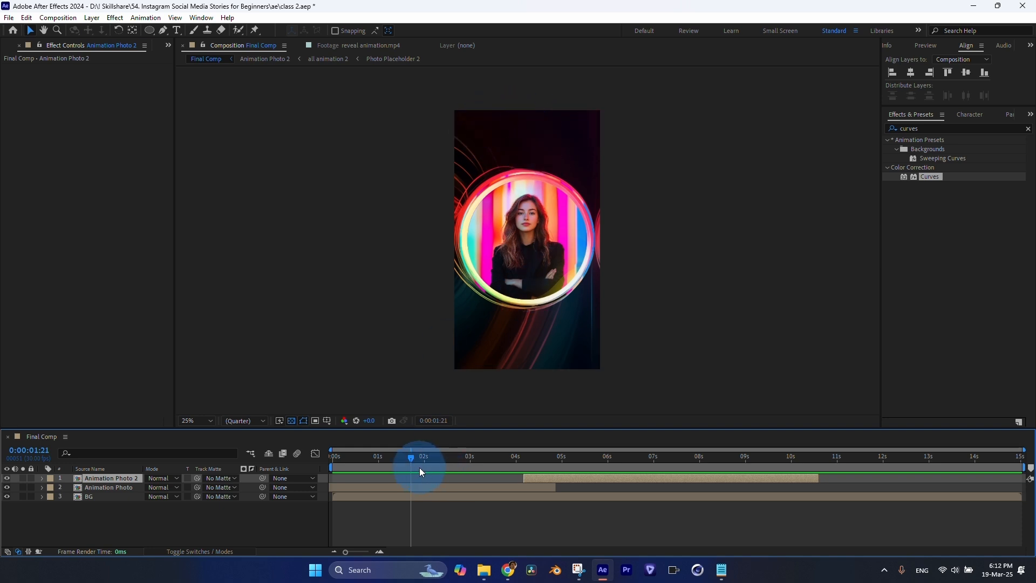
{"action": "left_click_drag", "start_coordinate": [419, 467], "coordinate": [430, 462]}
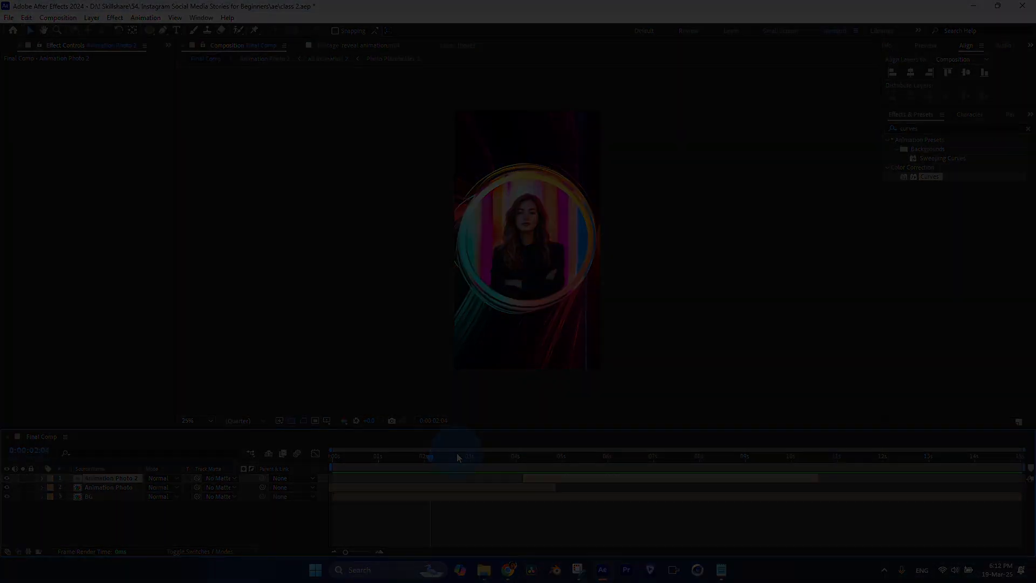
{"action": "left_click", "coordinate": [506, 127]}
{"action": "left_click", "coordinate": [7, 67]}
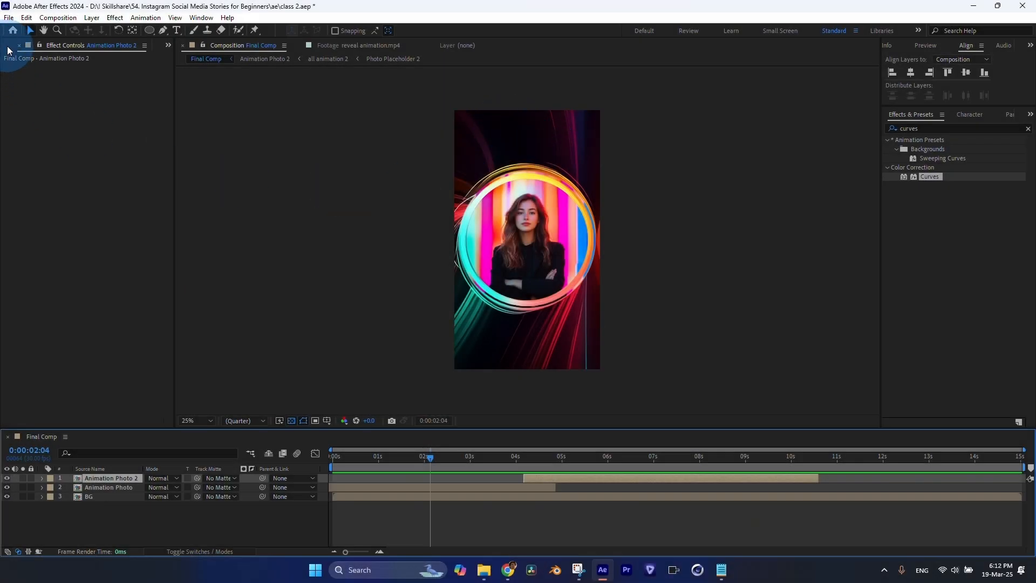
{"action": "left_click", "coordinate": [8, 47]}
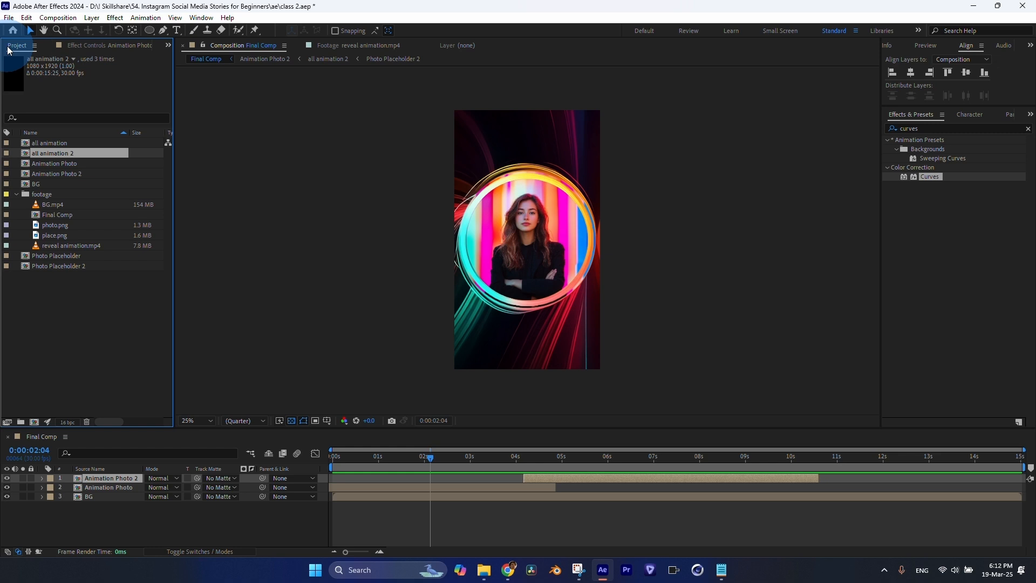
{"action": "left_click", "coordinate": [93, 354]}
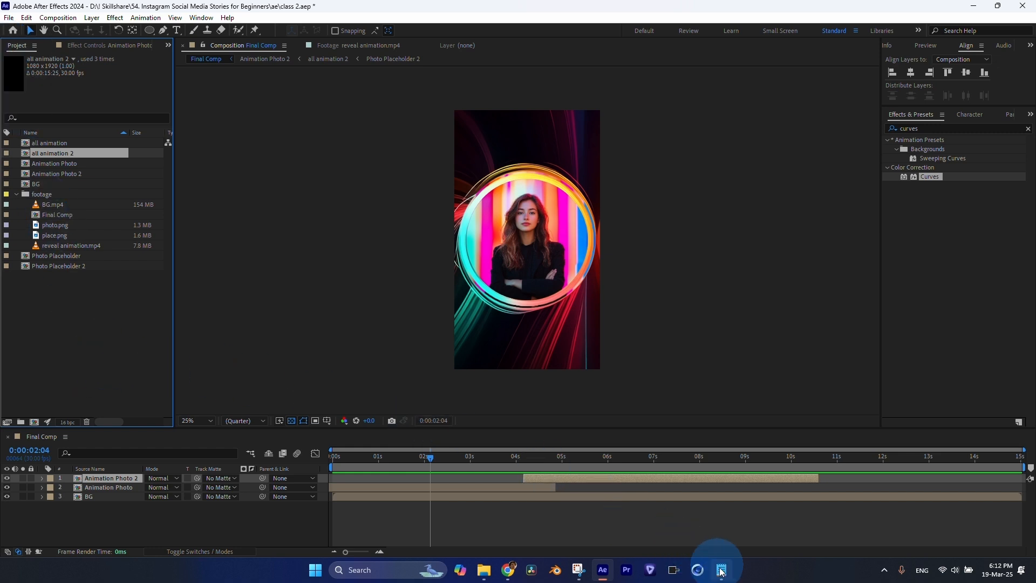
Step: Switch to Chrome, open the paper burning text animation class from the teacher's Skillshare profile, and pause its introduction video
{"action": "left_click", "coordinate": [722, 513]}
{"action": "scroll", "coordinate": [926, 267], "scroll_direction": "down", "scroll_amount": 14}
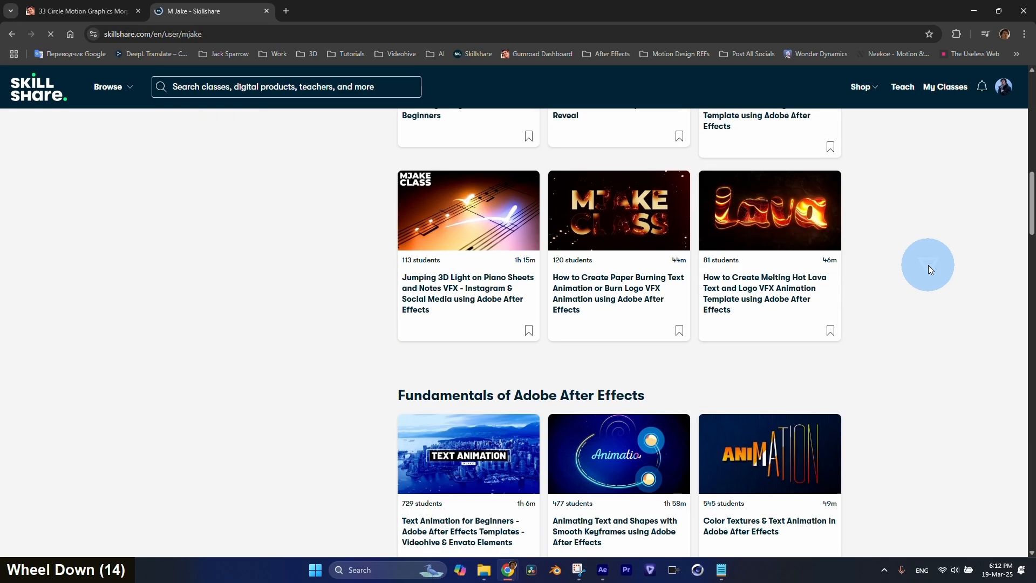
{"action": "scroll", "coordinate": [928, 264], "scroll_direction": "up", "scroll_amount": 2}
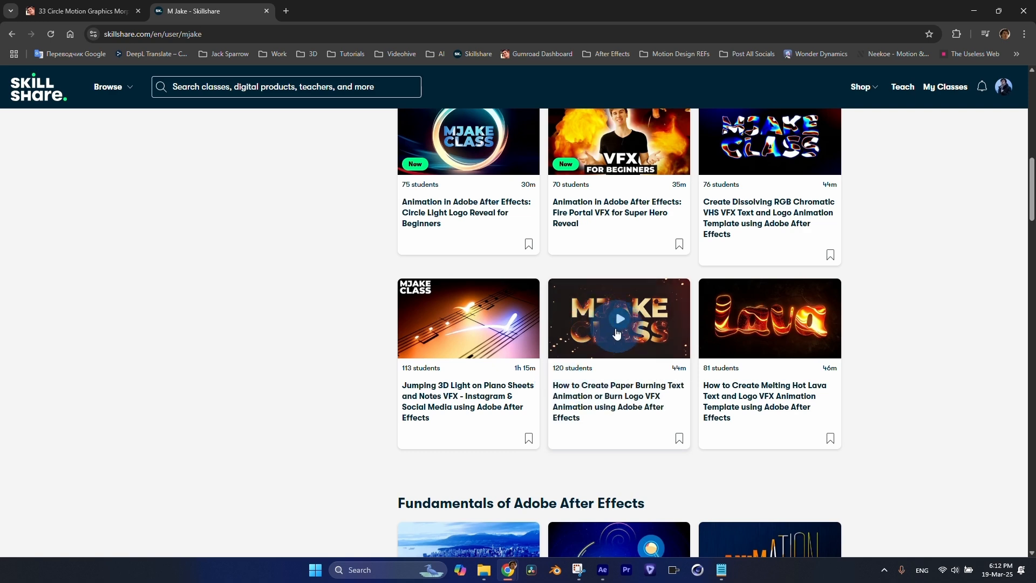
{"action": "scroll", "coordinate": [901, 320], "scroll_direction": "up", "scroll_amount": 5}
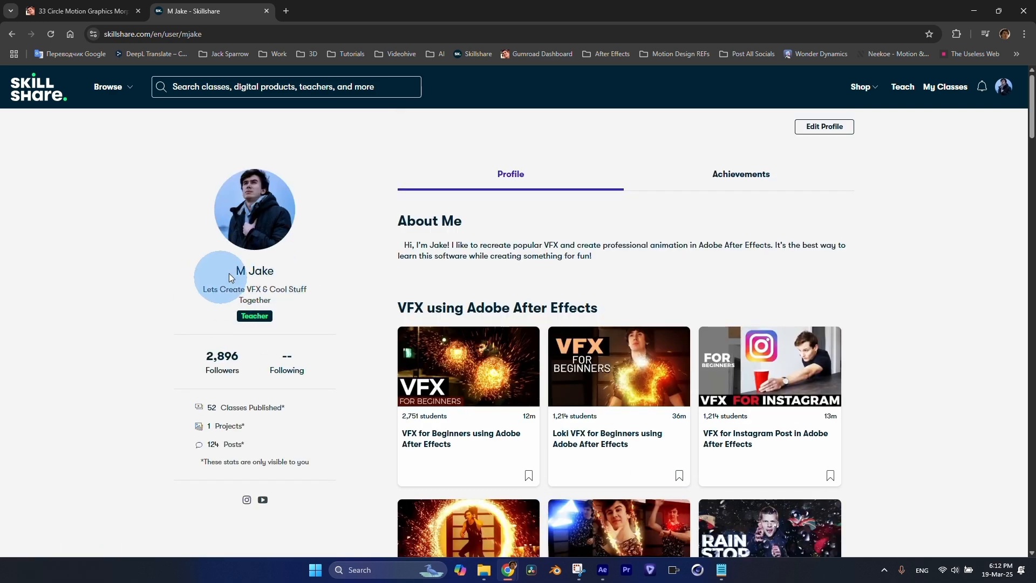
{"action": "scroll", "coordinate": [247, 280], "scroll_direction": "down", "scroll_amount": 13}
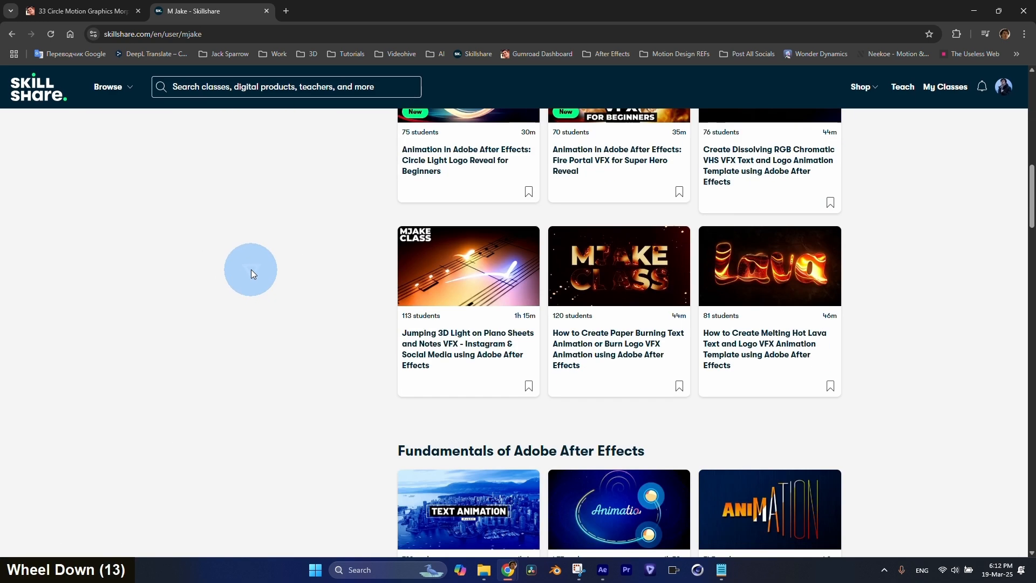
{"action": "scroll", "coordinate": [348, 312], "scroll_direction": "down", "scroll_amount": 4}
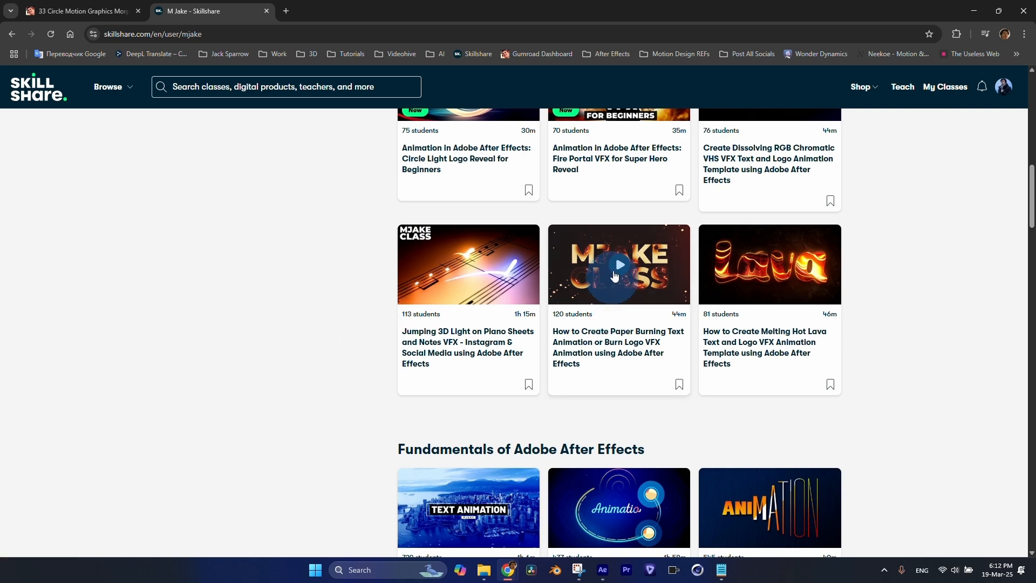
{"action": "left_click", "coordinate": [614, 276]}
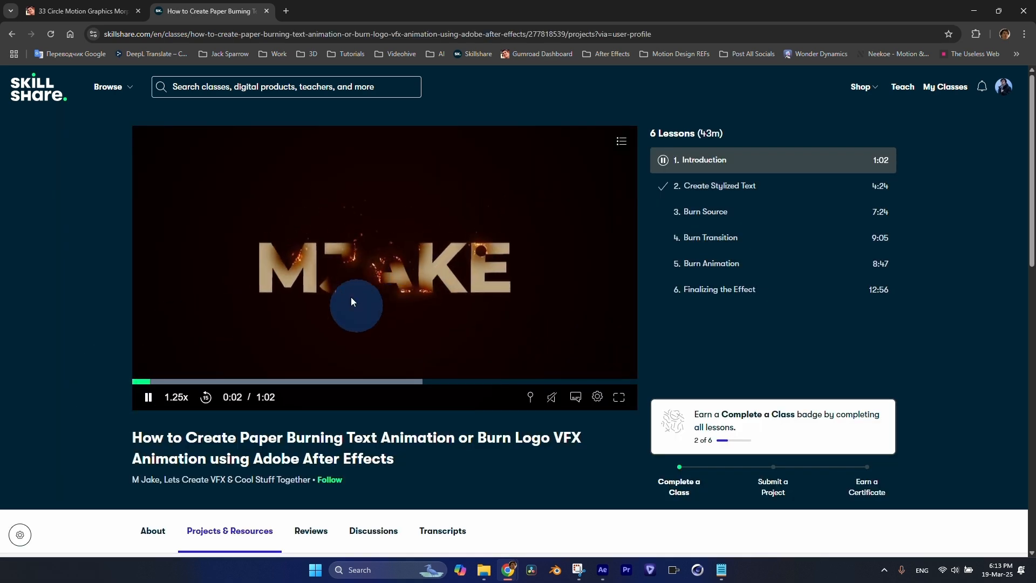
{"action": "left_click", "coordinate": [417, 298]}
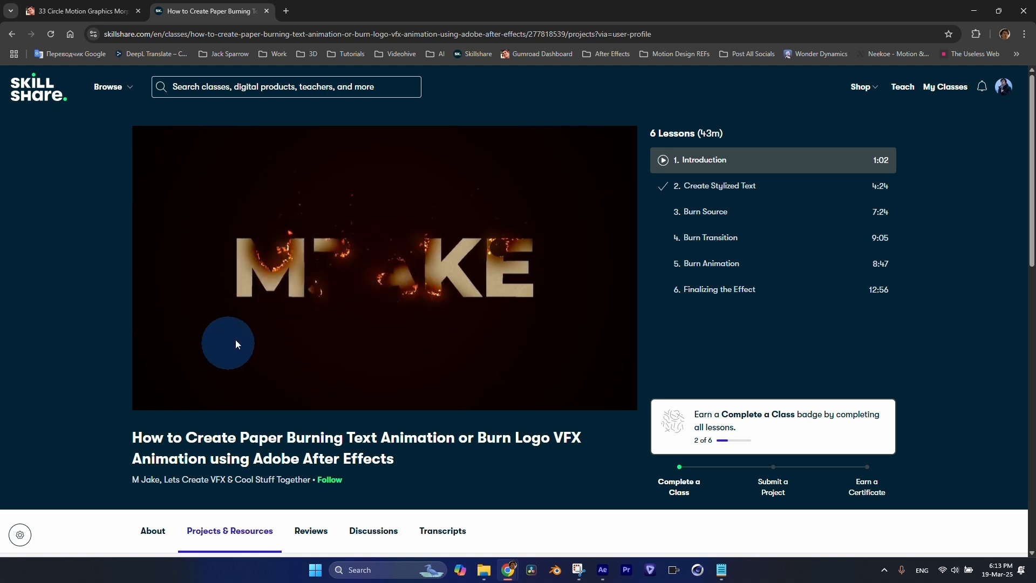
Step: Return to the teacher's Skillshare profile and expand the VFX using Adobe After Effects section to browse more of its classes
{"action": "key", "text": "alt+Left"}
{"action": "scroll", "coordinate": [620, 310], "scroll_direction": "up", "scroll_amount": 16}
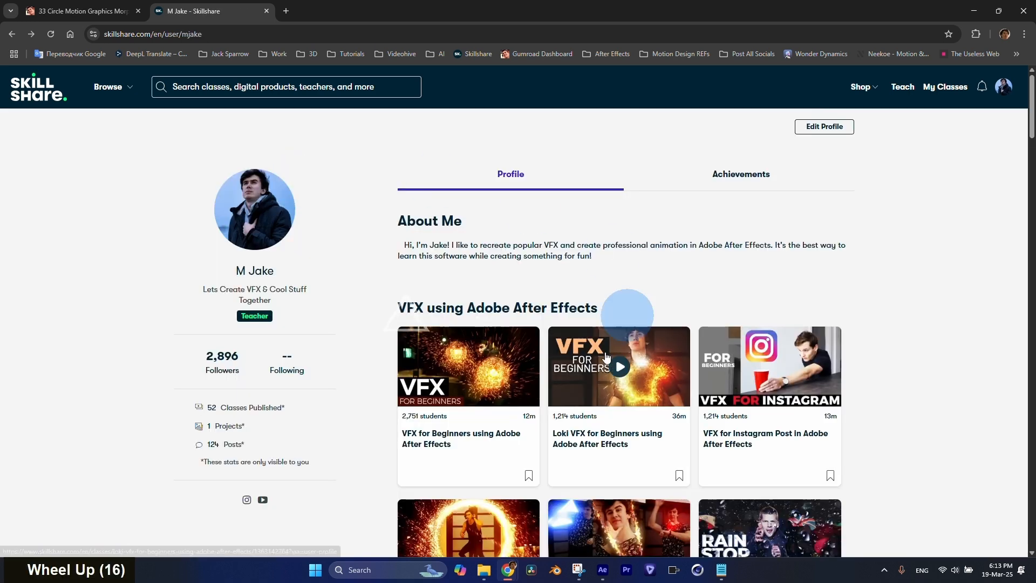
{"action": "scroll", "coordinate": [424, 316], "scroll_direction": "down", "scroll_amount": 1}
{"action": "scroll", "coordinate": [424, 316], "scroll_direction": "down", "scroll_amount": 4}
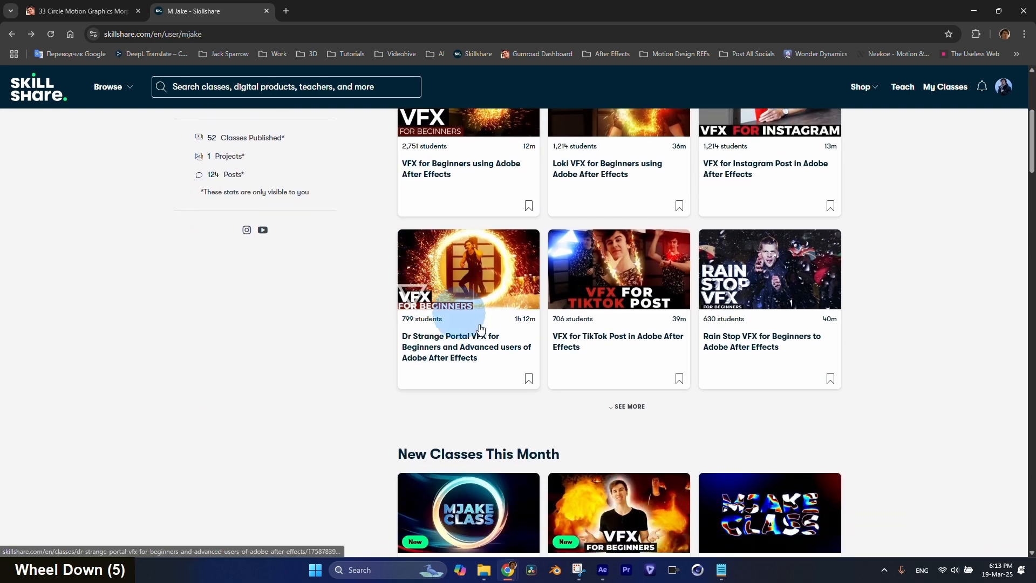
{"action": "scroll", "coordinate": [643, 326], "scroll_direction": "up", "scroll_amount": 2}
{"action": "scroll", "coordinate": [644, 328], "scroll_direction": "down", "scroll_amount": 2}
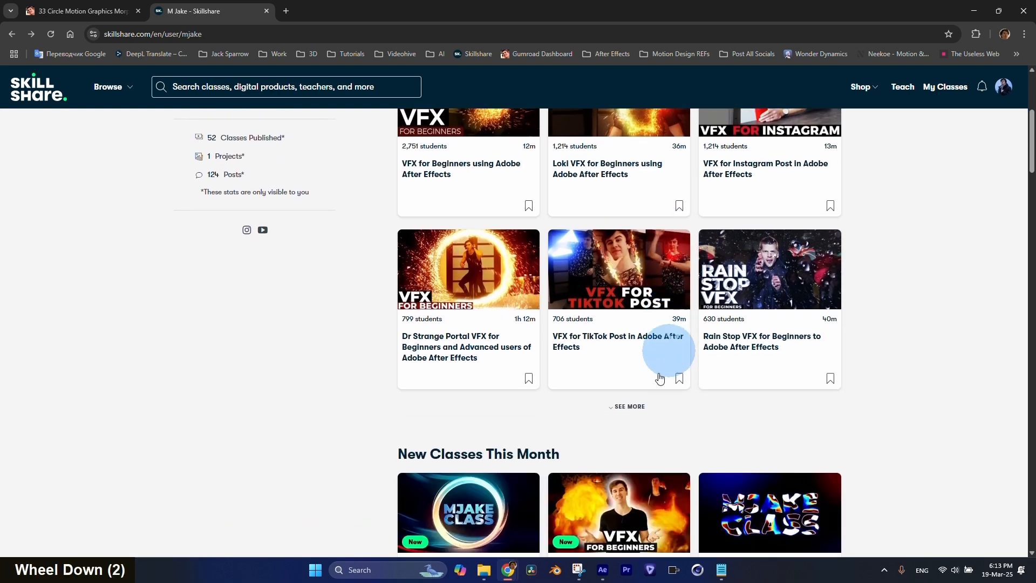
{"action": "left_click", "coordinate": [629, 406]}
{"action": "scroll", "coordinate": [633, 409], "scroll_direction": "down", "scroll_amount": 8}
{"action": "left_click", "coordinate": [639, 434]}
{"action": "scroll", "coordinate": [637, 420], "scroll_direction": "down", "scroll_amount": 7}
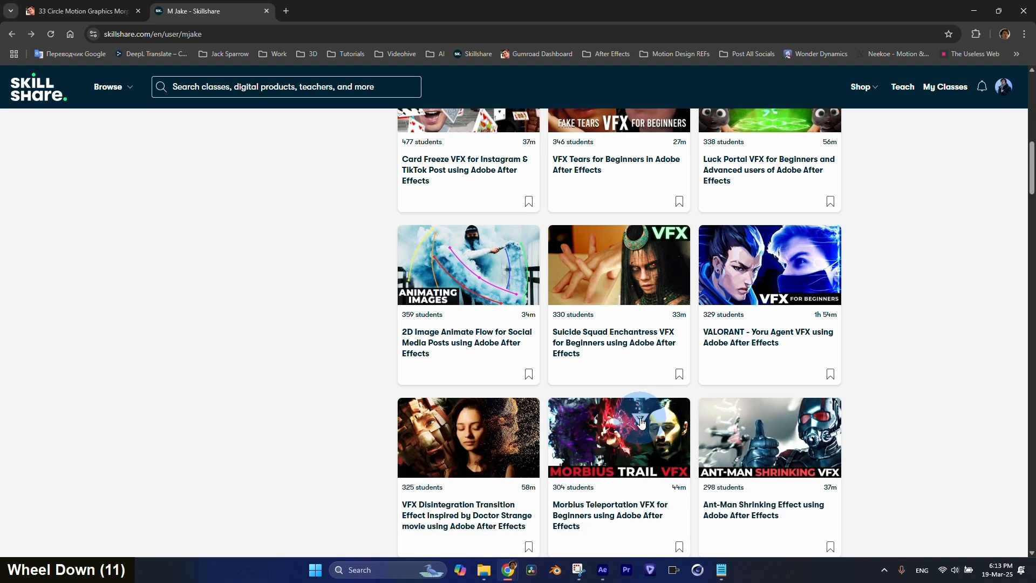
{"action": "left_click", "coordinate": [632, 402]}
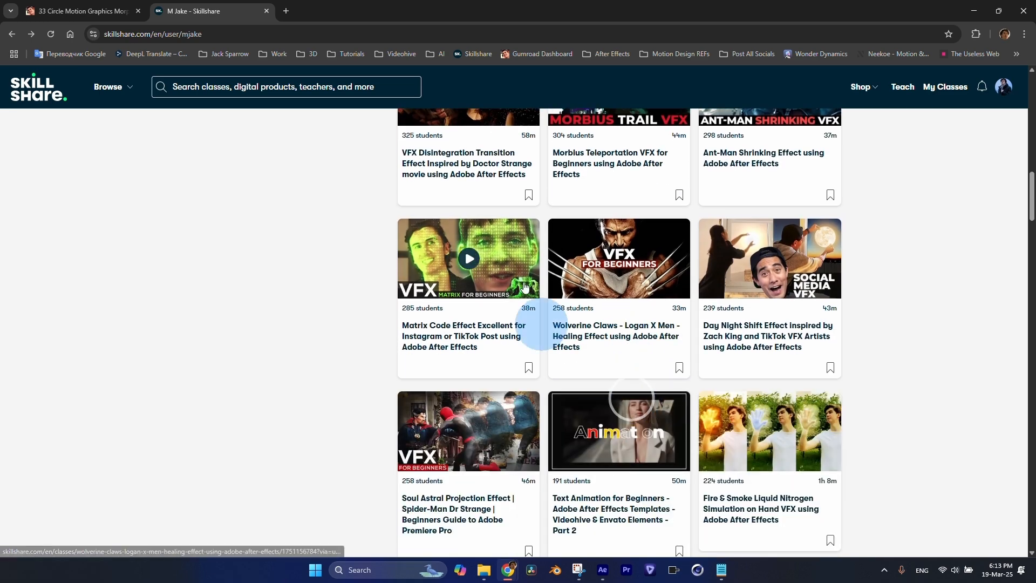
Step: Look through the class sections of the teacher's Skillshare profile, including New Classes This Month and Logo Animation
{"action": "scroll", "coordinate": [715, 326], "scroll_direction": "down", "scroll_amount": 11}
{"action": "scroll", "coordinate": [672, 354], "scroll_direction": "down", "scroll_amount": 2}
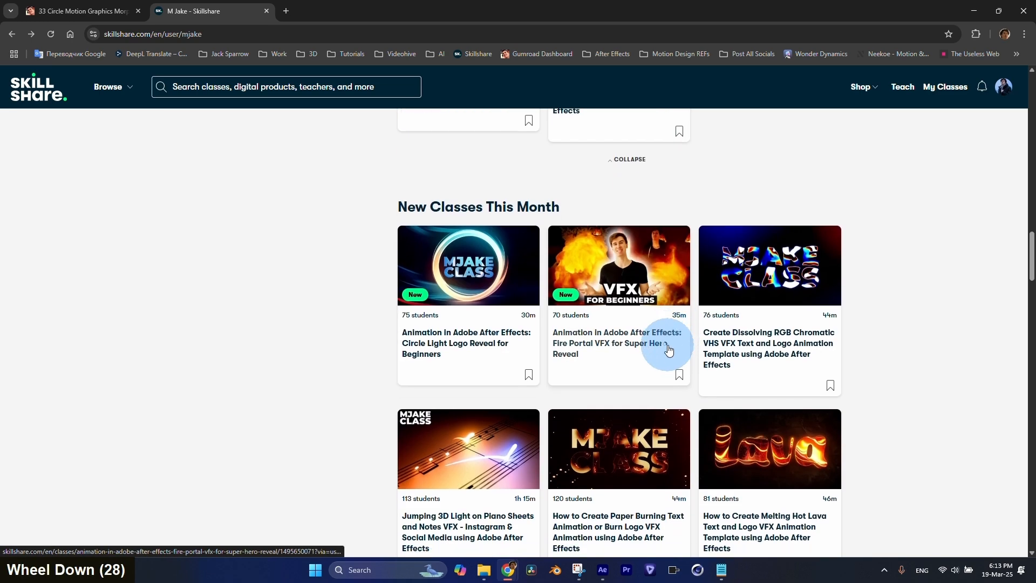
{"action": "scroll", "coordinate": [674, 370], "scroll_direction": "up", "scroll_amount": 2}
{"action": "scroll", "coordinate": [555, 323], "scroll_direction": "down", "scroll_amount": 1}
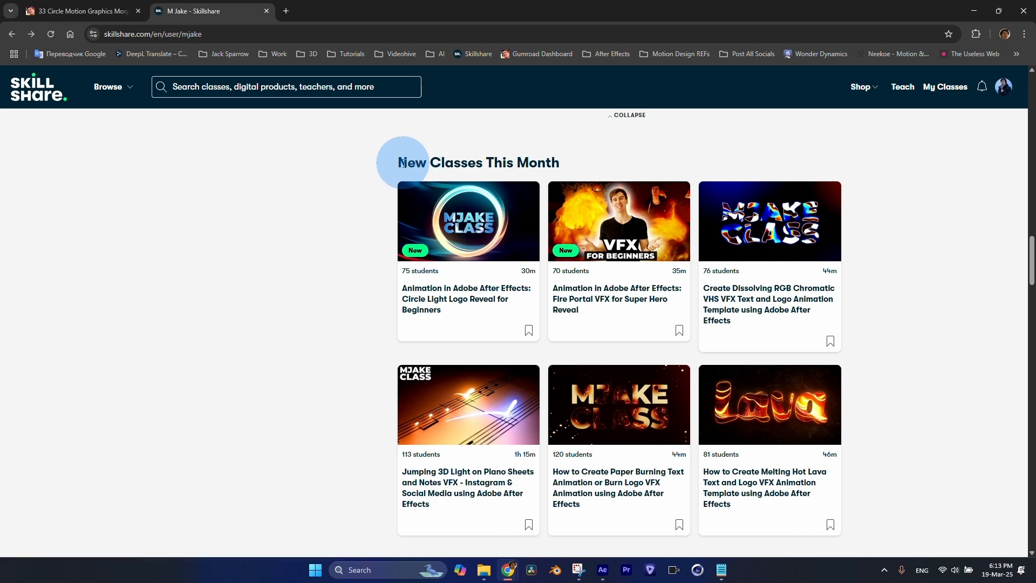
{"action": "scroll", "coordinate": [547, 184], "scroll_direction": "down", "scroll_amount": 5}
{"action": "scroll", "coordinate": [553, 209], "scroll_direction": "down", "scroll_amount": 11}
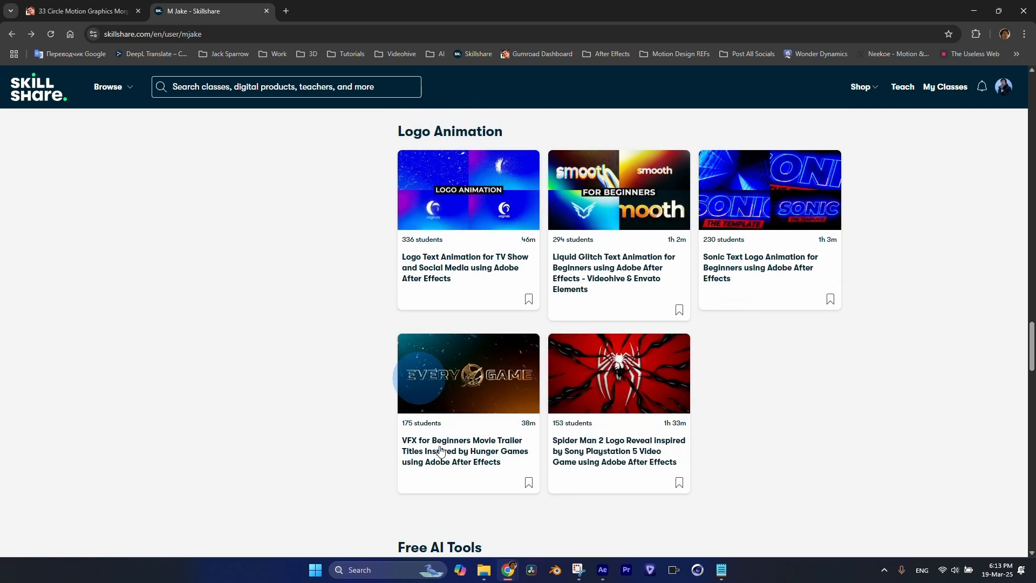
{"action": "scroll", "coordinate": [852, 363], "scroll_direction": "up", "scroll_amount": 9}
{"action": "scroll", "coordinate": [852, 363], "scroll_direction": "up", "scroll_amount": 16}
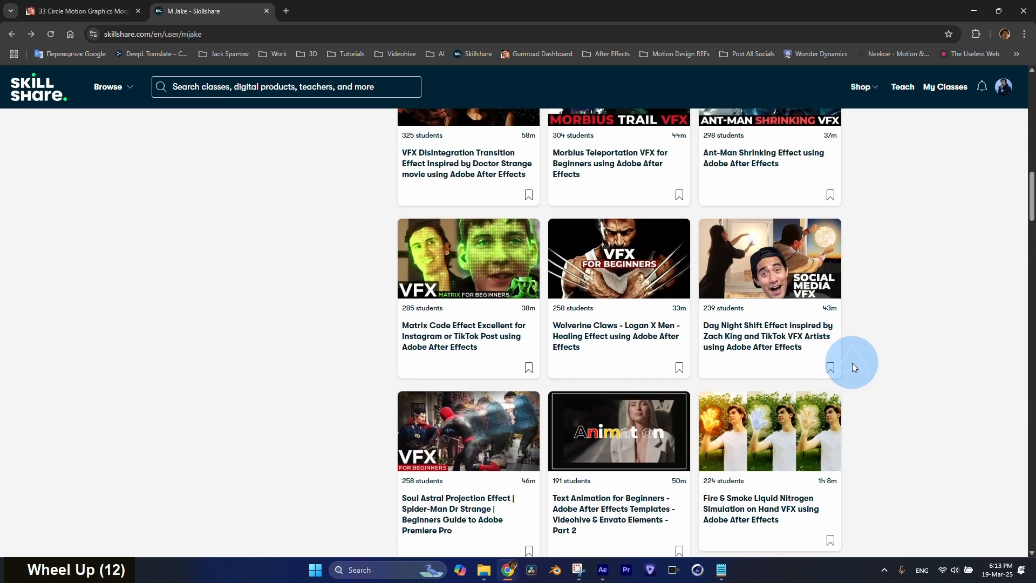
{"action": "scroll", "coordinate": [852, 362], "scroll_direction": "up", "scroll_amount": 4}
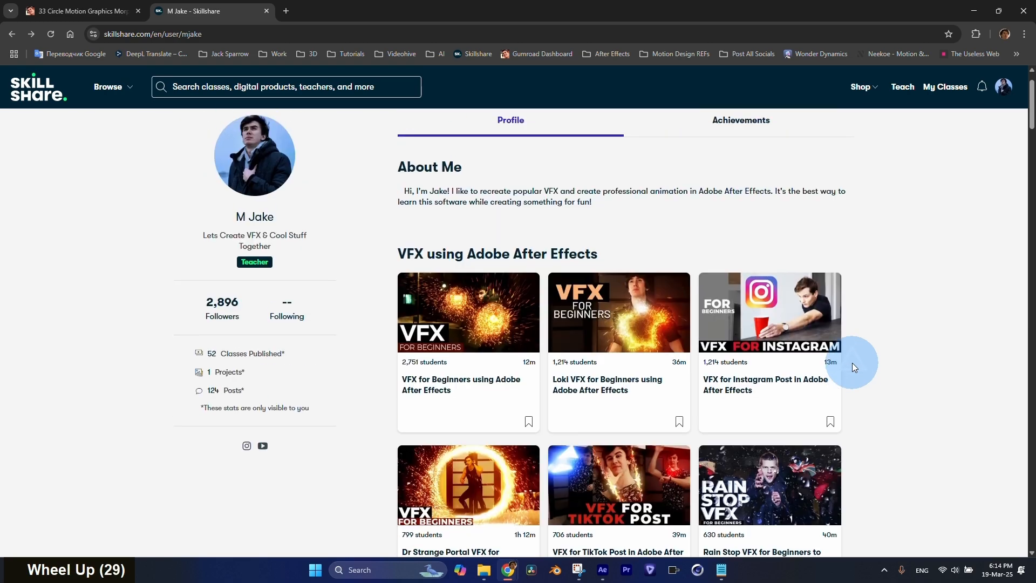
{"action": "scroll", "coordinate": [853, 363], "scroll_direction": "down", "scroll_amount": 20}
{"action": "scroll", "coordinate": [852, 363], "scroll_direction": "down", "scroll_amount": 11}
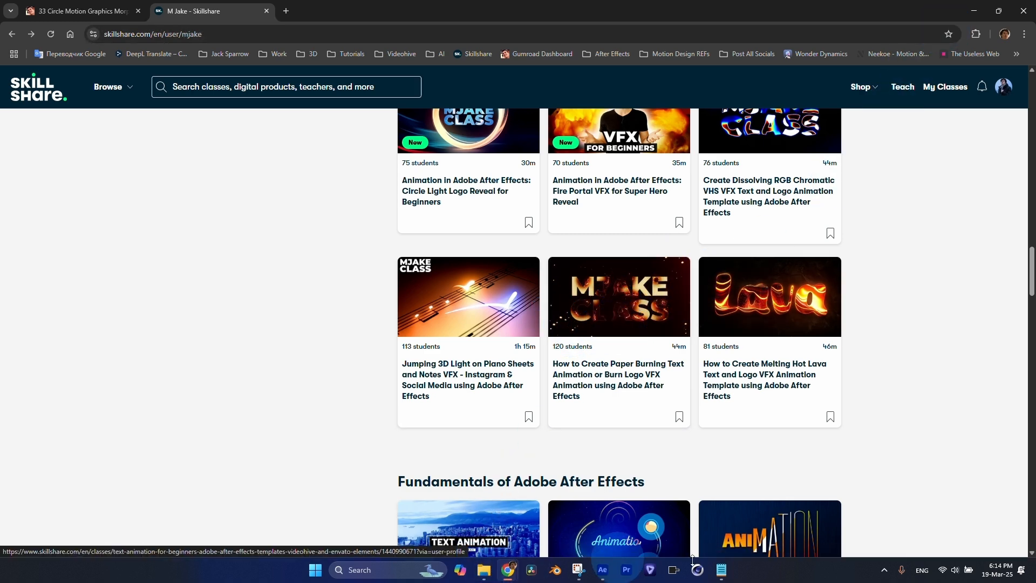
Step: Open Links.txt in Notepad, examine the background download and burning text class links, and return to the Skillshare profile
{"action": "left_click", "coordinate": [721, 569]}
{"action": "left_click", "coordinate": [297, 257]}
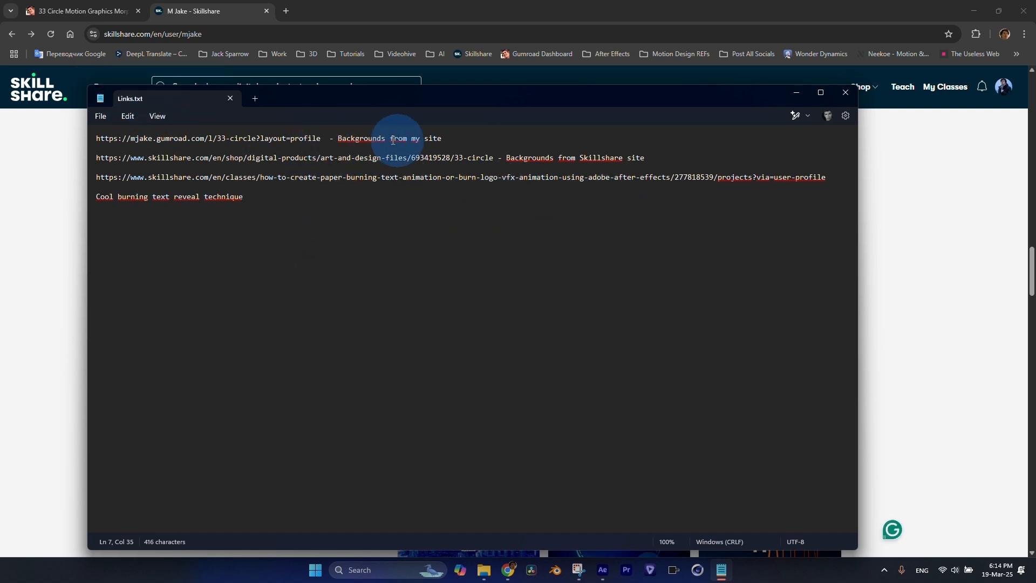
{"action": "double_click", "coordinate": [666, 157]}
{"action": "left_click_drag", "start_coordinate": [667, 156], "coordinate": [98, 137]}
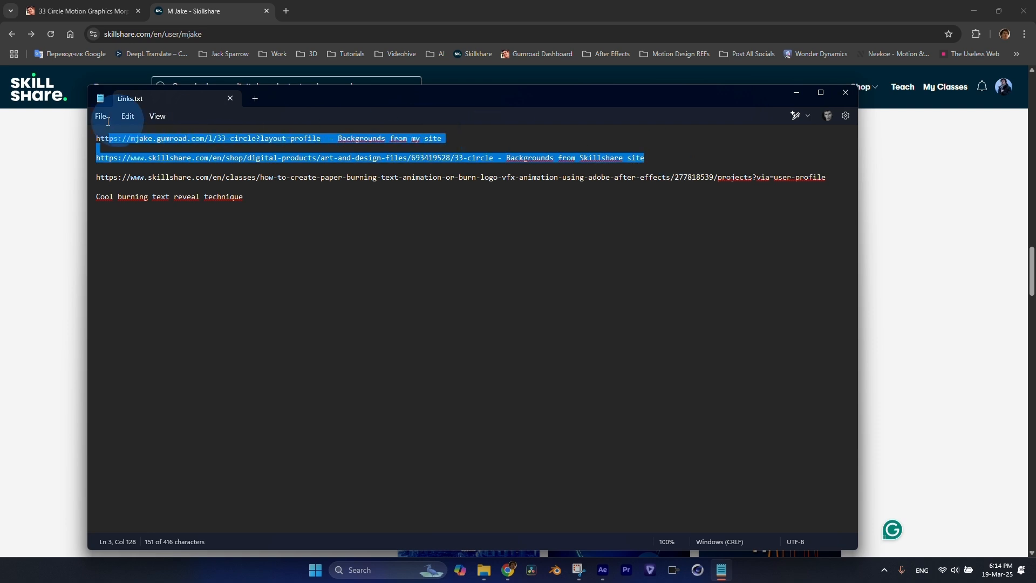
{"action": "left_click", "coordinate": [238, 177]}
{"action": "left_click", "coordinate": [938, 234]}
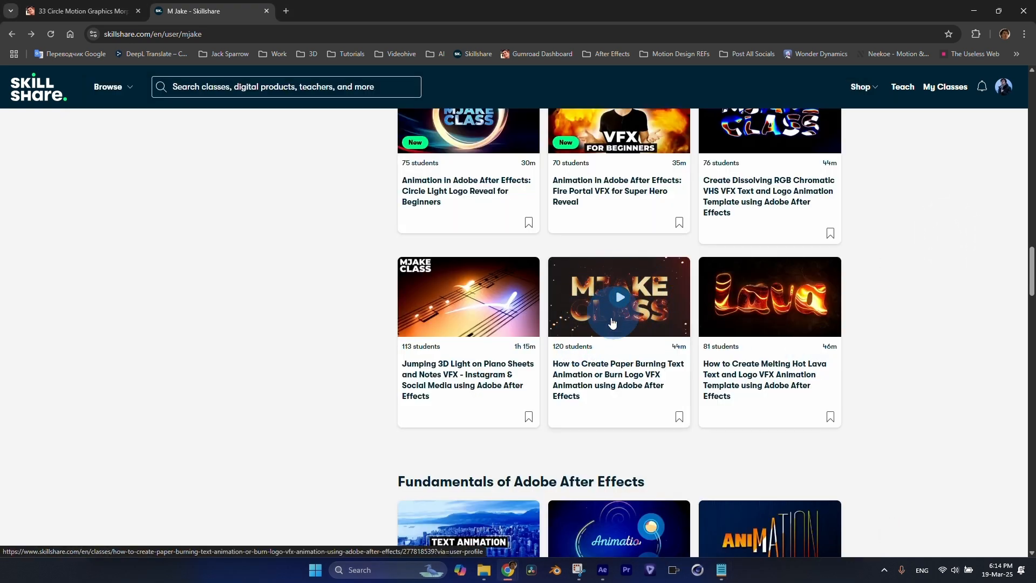
Step: Switch to After Effects and create a 1080x1920, 30 fps composition named Text Placeholder
{"action": "left_click", "coordinate": [602, 569]}
{"action": "left_click", "coordinate": [16, 192]}
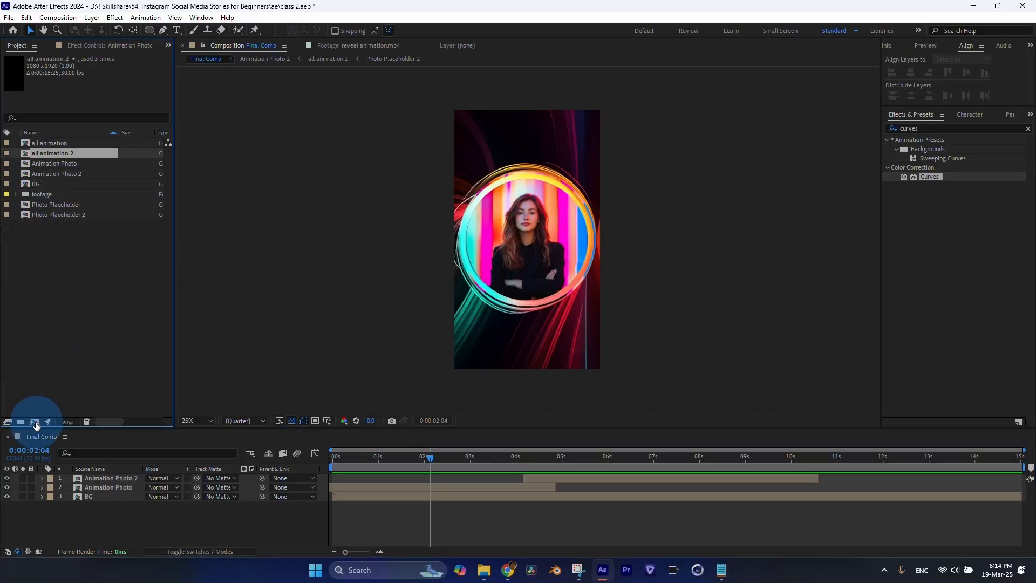
{"action": "left_click", "coordinate": [33, 422]}
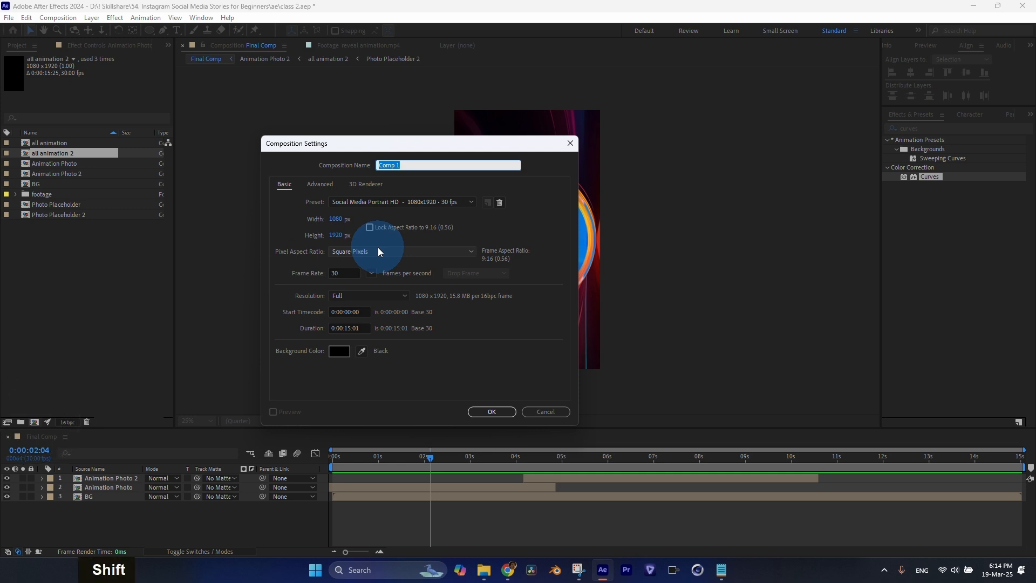
{"action": "type", "text": "Text Placehol"}
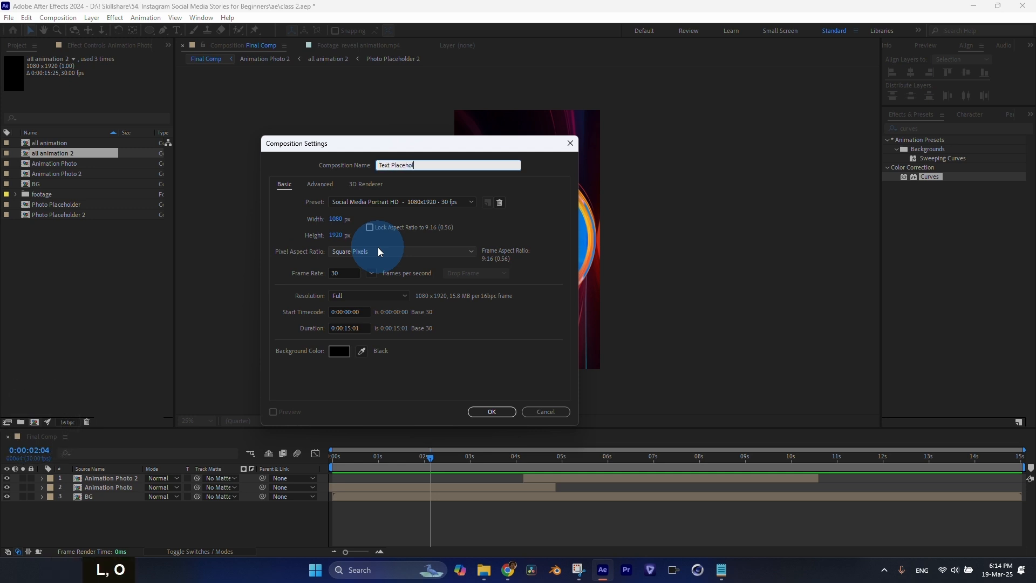
{"action": "type", "text": "der"}
{"action": "left_click", "coordinate": [490, 412]}
Step: At 0:00:03:17 in Text Placeholder, turn off the transparency grid and draw a paragraph text box across nearly the full width of the lower frame
{"action": "left_click_drag", "start_coordinate": [384, 459], "coordinate": [496, 464]}
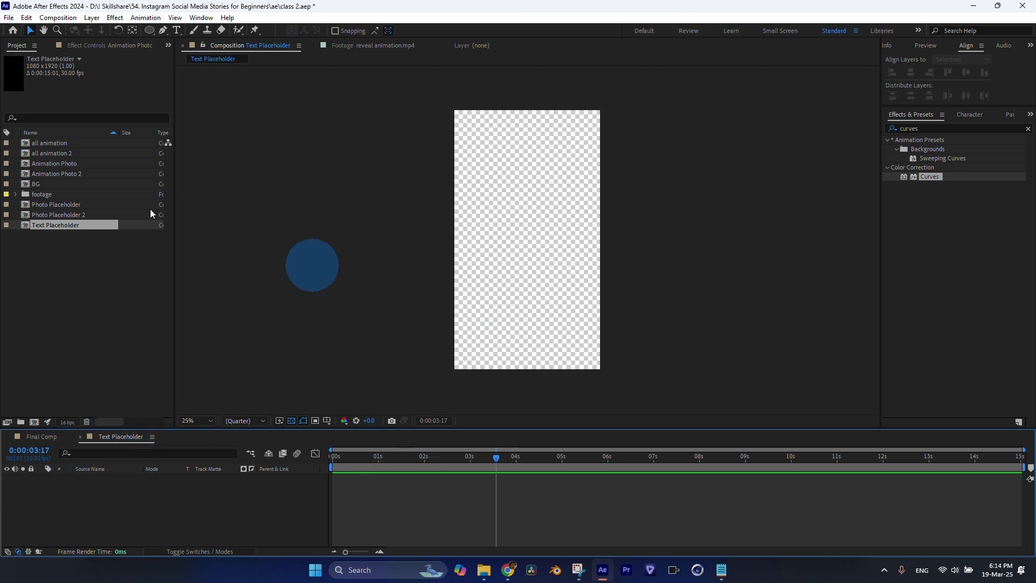
{"action": "left_click", "coordinate": [179, 31]}
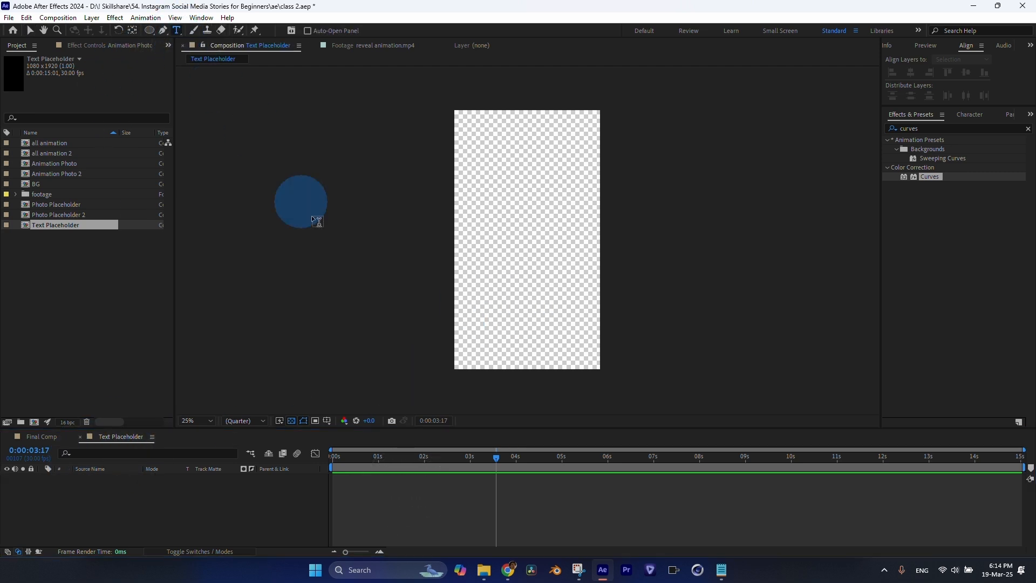
{"action": "left_click", "coordinate": [291, 421]}
{"action": "scroll", "coordinate": [567, 318], "scroll_direction": "up", "scroll_amount": 1}
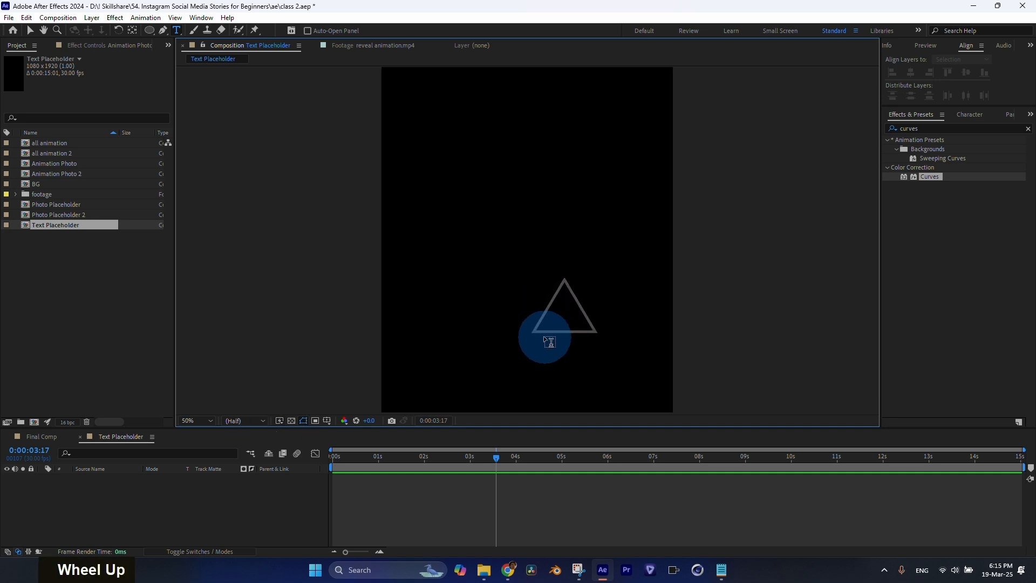
{"action": "middle_click", "coordinate": [543, 335]}
{"action": "scroll", "coordinate": [485, 280], "scroll_direction": "up", "scroll_amount": 1}
{"action": "scroll", "coordinate": [490, 285], "scroll_direction": "down", "scroll_amount": 1}
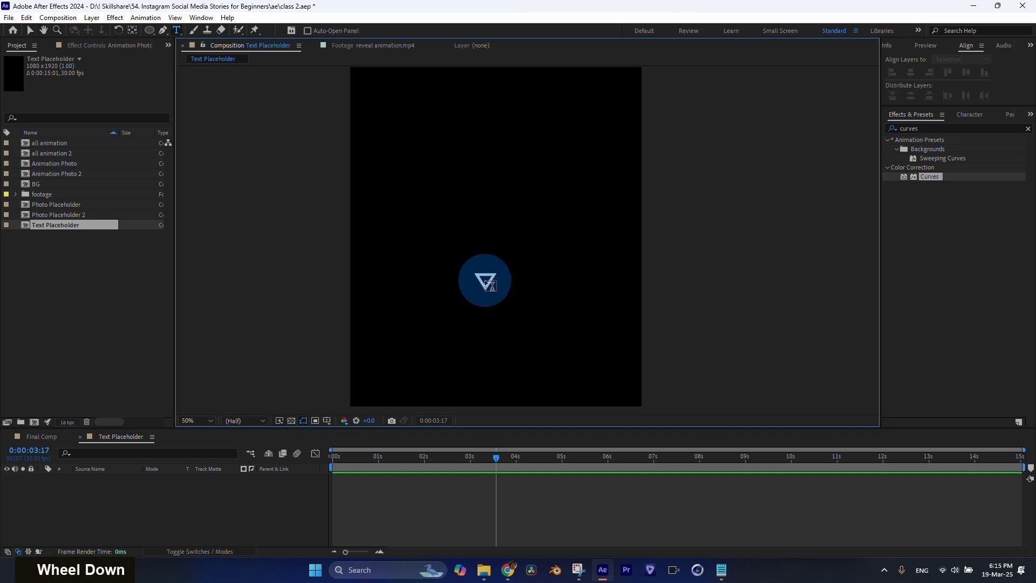
{"action": "left_click_drag", "start_coordinate": [446, 291], "coordinate": [394, 241]}
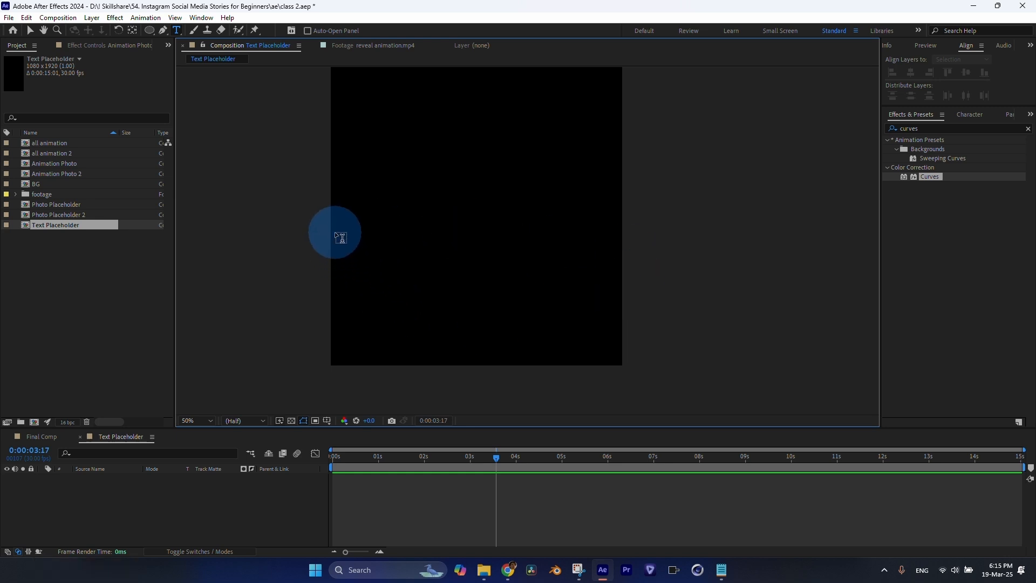
{"action": "left_click_drag", "start_coordinate": [335, 233], "coordinate": [617, 314]}
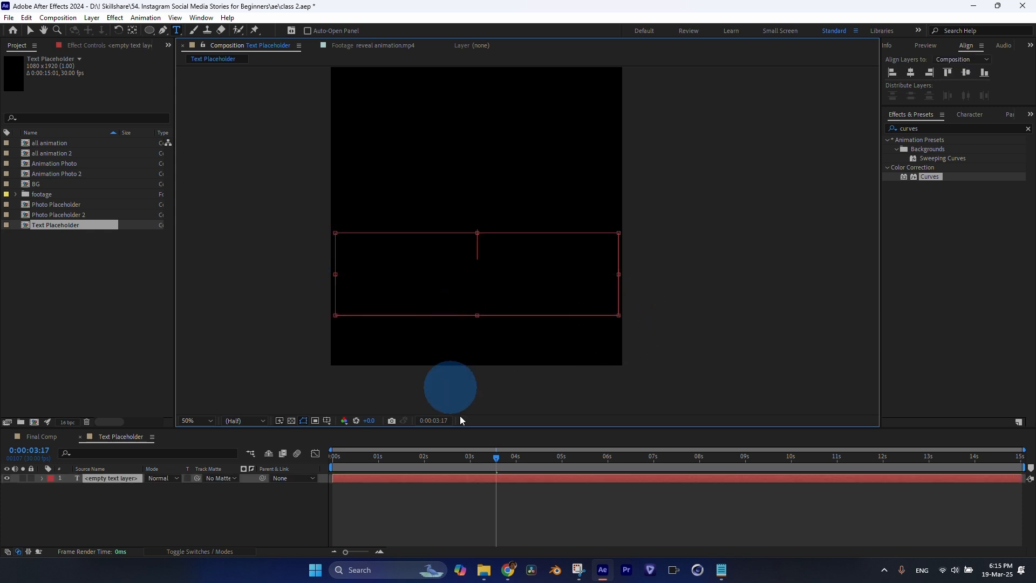
Step: Enter "MJake Class" as the text in the new text box
{"action": "type", "text": "M"}
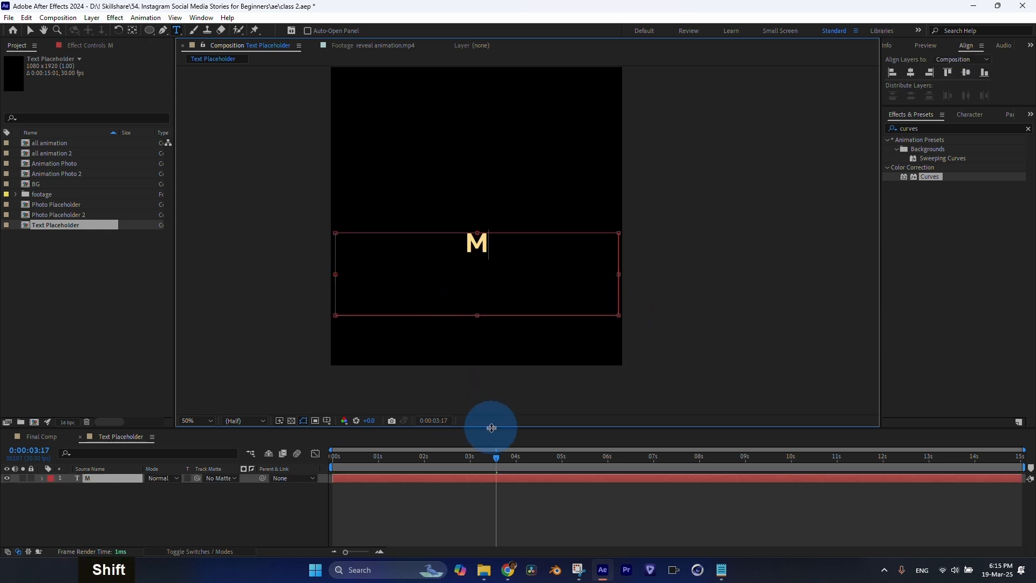
{"action": "type", "text": "JAKE"}
{"action": "key", "text": "BackSpace"}
{"action": "key", "text": "BackSpace"}
{"action": "key", "text": "BackSpace"}
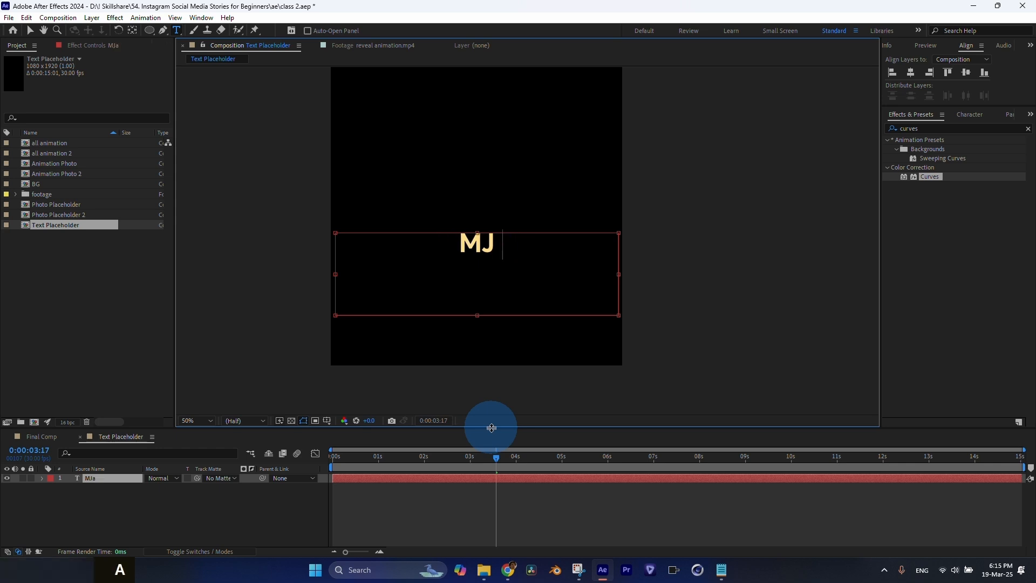
{"action": "type", "text": "ake C"}
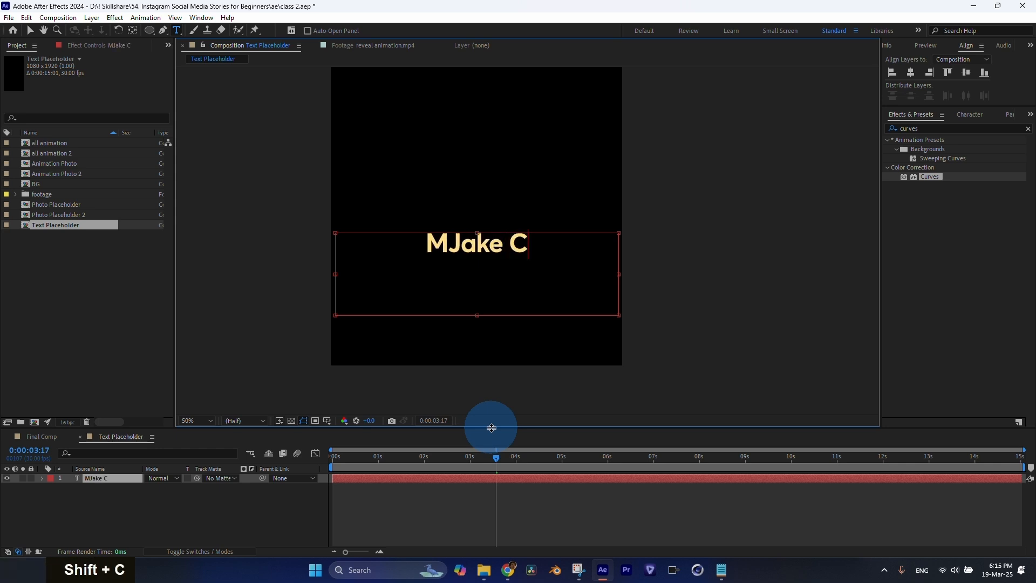
{"action": "type", "text": "lass"}
Step: Set the font size of the MJake Class text to 145 px
{"action": "left_click_drag", "start_coordinate": [551, 244], "coordinate": [307, 240]}
{"action": "left_click", "coordinate": [946, 151]}
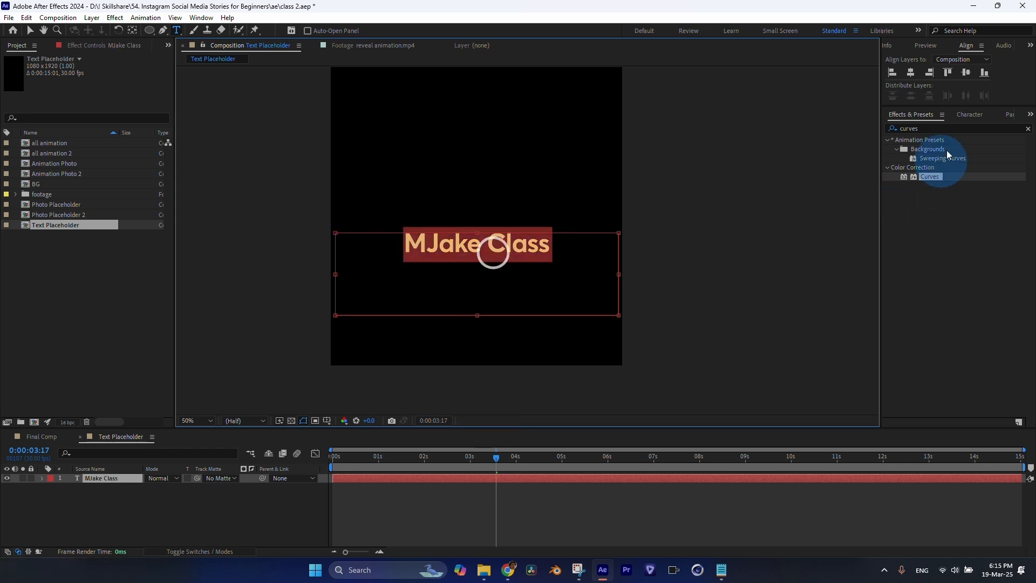
{"action": "left_click", "coordinate": [969, 115]}
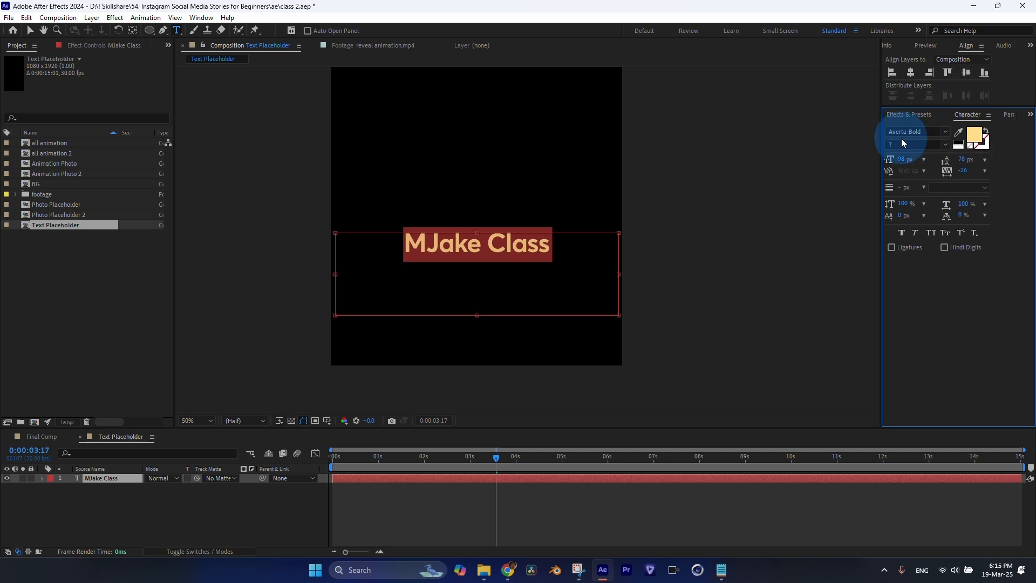
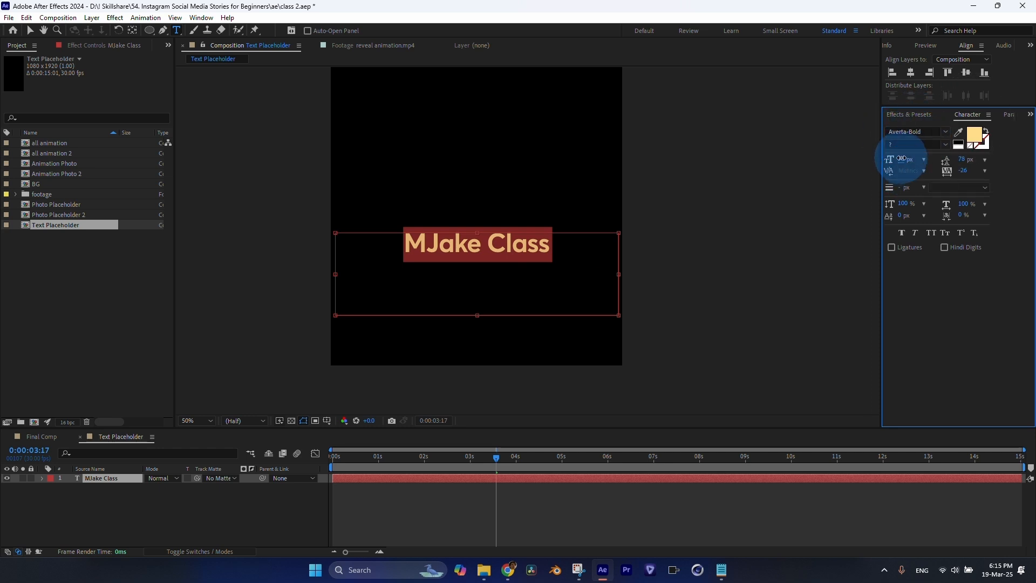
{"action": "mouse_move", "coordinate": [902, 159]}
{"action": "left_mouse_down"}
{"action": "mouse_move", "coordinate": [929, 157]}
{"action": "mouse_move", "coordinate": [922, 161]}
{"action": "left_mouse_up"}
{"action": "left_click", "coordinate": [199, 526]}
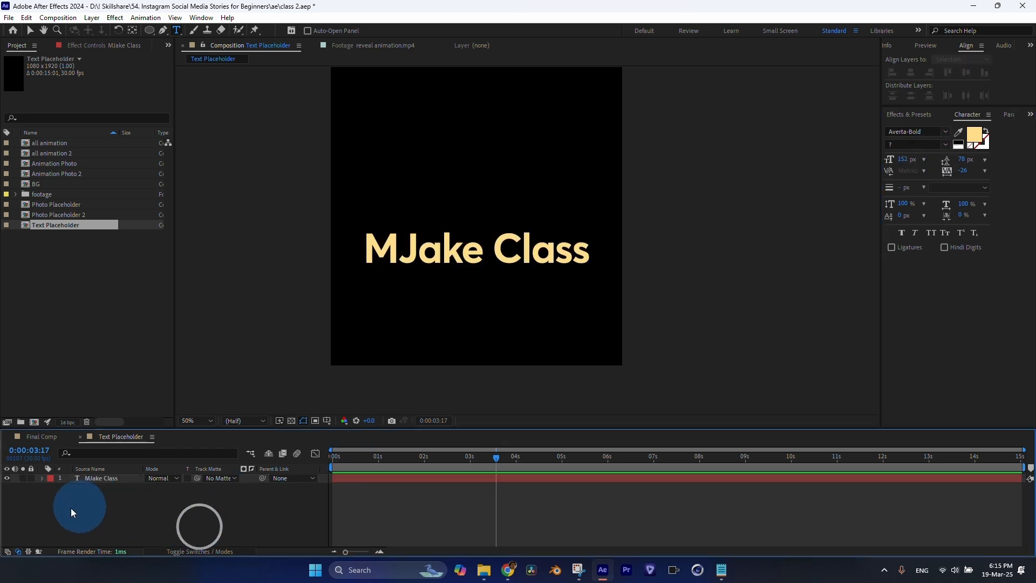
{"action": "scroll", "coordinate": [503, 300], "scroll_direction": "down", "scroll_amount": 2}
{"action": "middle_click", "coordinate": [514, 199]}
{"action": "left_click", "coordinate": [108, 477]}
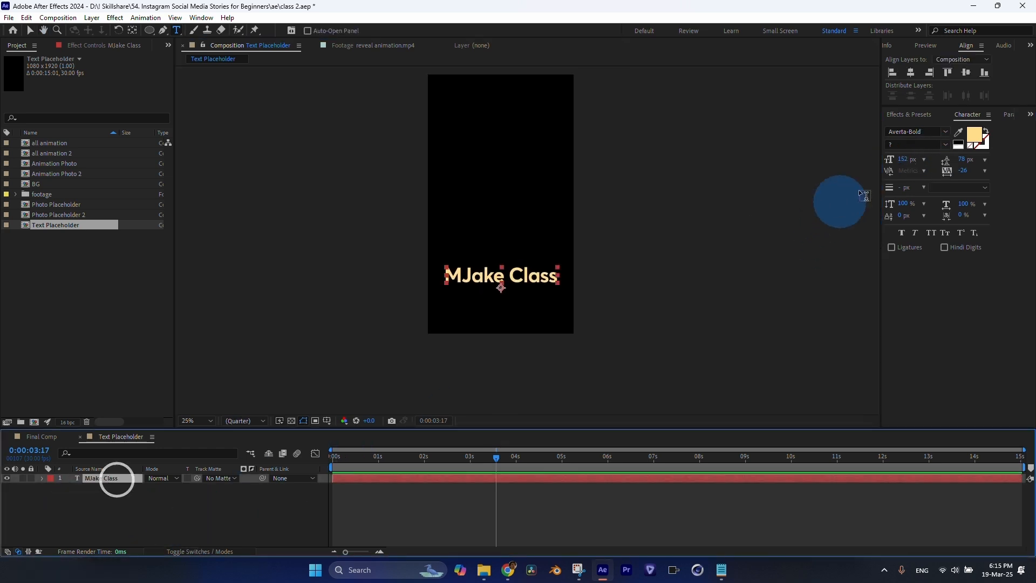
{"action": "left_click", "coordinate": [902, 158]}
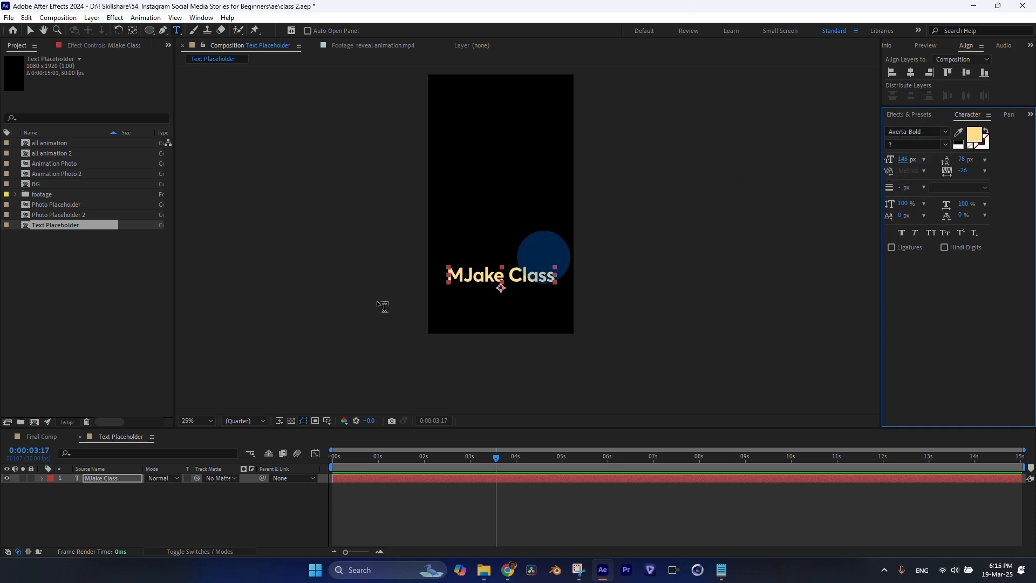
{"action": "scroll", "coordinate": [534, 270], "scroll_direction": "up", "scroll_amount": 2}
{"action": "left_click", "coordinate": [131, 517]}
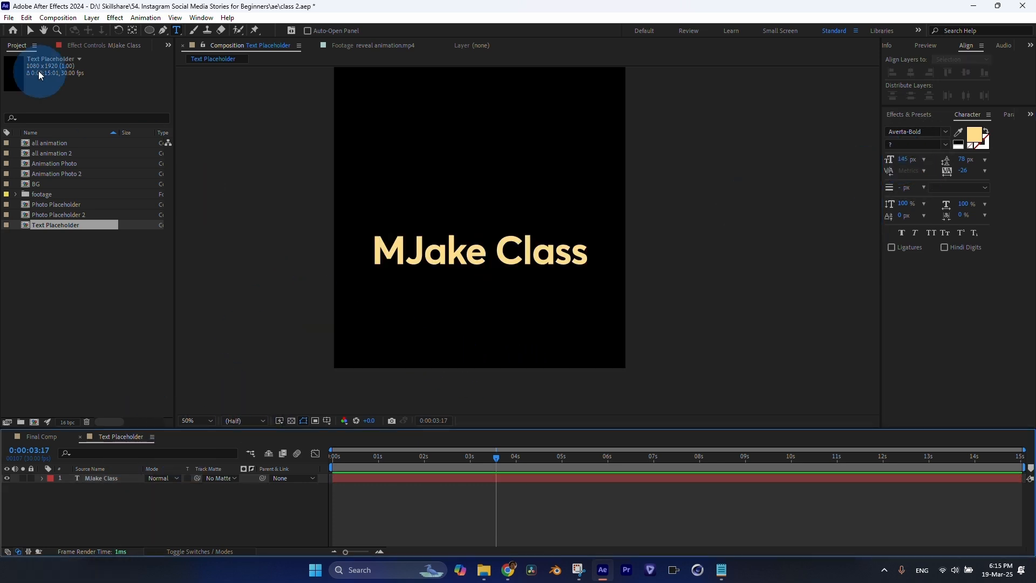
Step: Add a white (FFFFFF) solid layer named Burn at the composition size of 1080x1920 above the text
{"action": "left_click", "coordinate": [30, 31]}
{"action": "left_click", "coordinate": [92, 17]}
{"action": "mouse_move", "coordinate": [104, 35]}
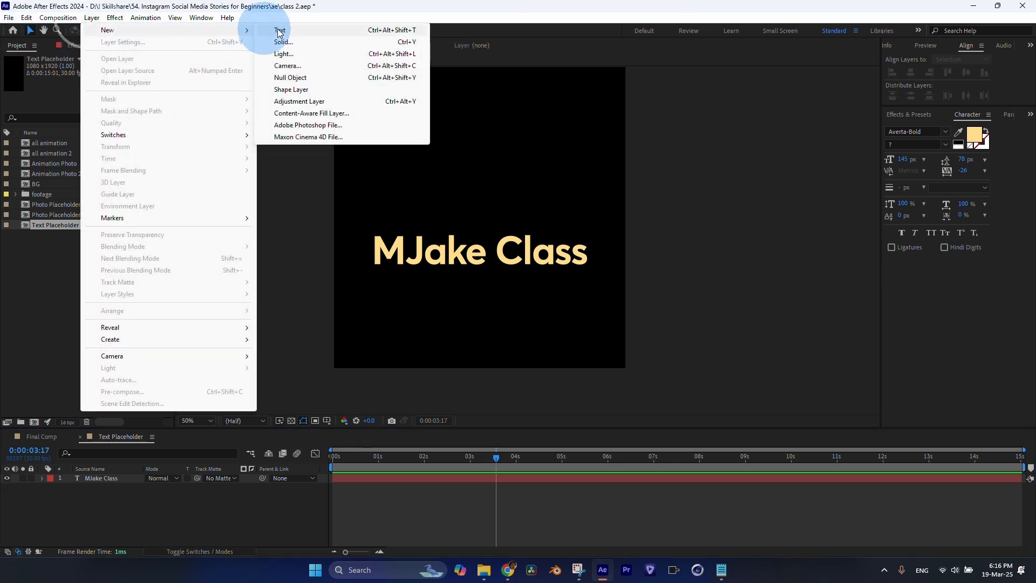
{"action": "left_click", "coordinate": [280, 42]}
{"action": "left_click_drag", "start_coordinate": [656, 175], "coordinate": [421, 123]}
{"action": "left_click", "coordinate": [450, 309]}
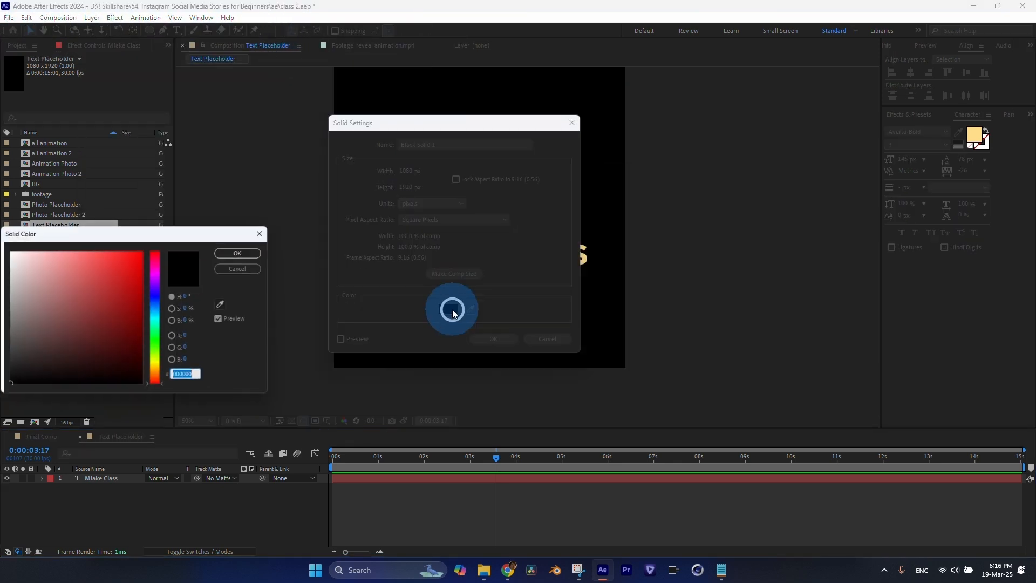
{"action": "left_click_drag", "start_coordinate": [100, 311], "coordinate": [2, 209]}
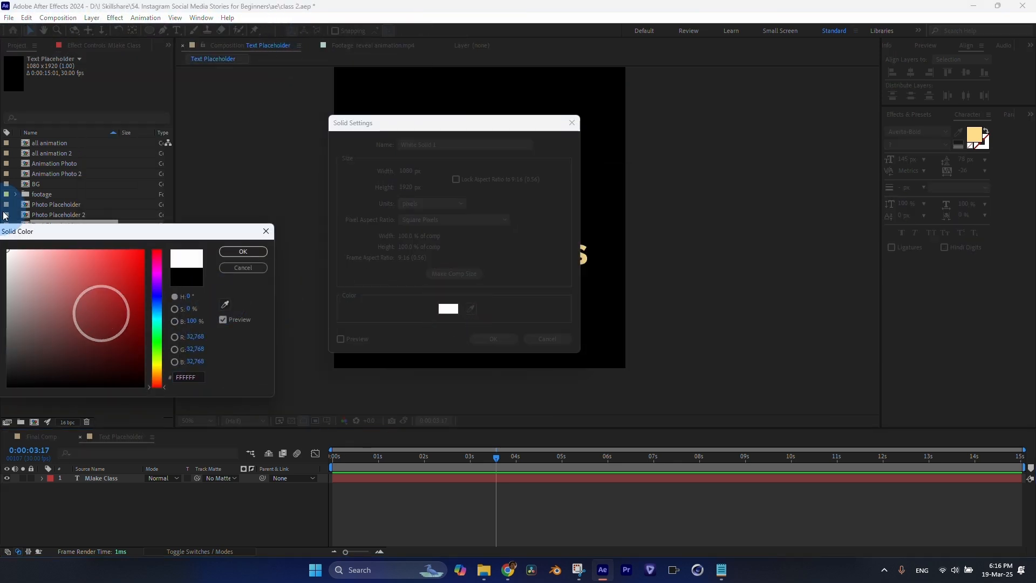
{"action": "left_click", "coordinate": [243, 252]}
{"action": "left_click", "coordinate": [432, 151]}
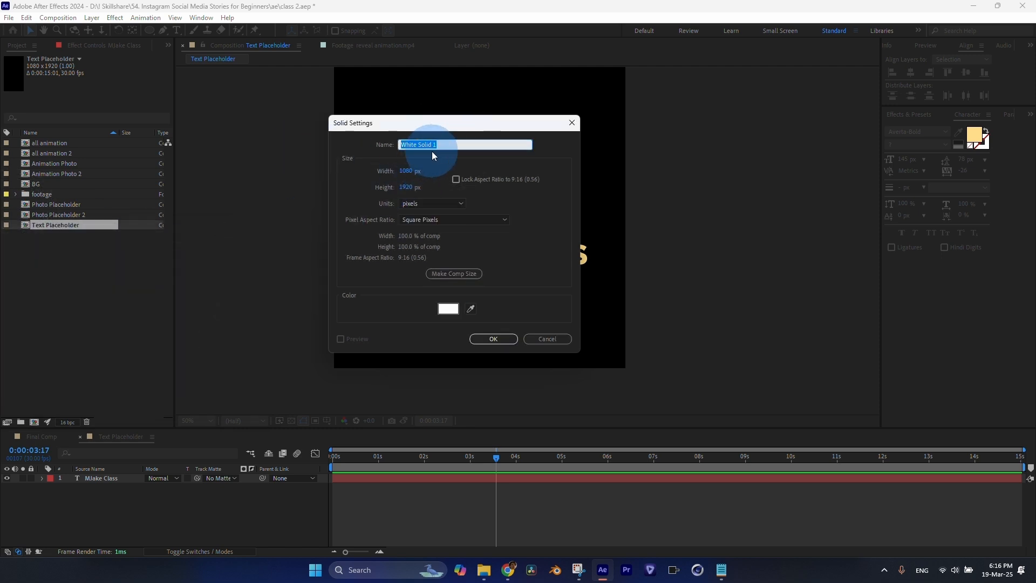
{"action": "type", "text": "Burn"}
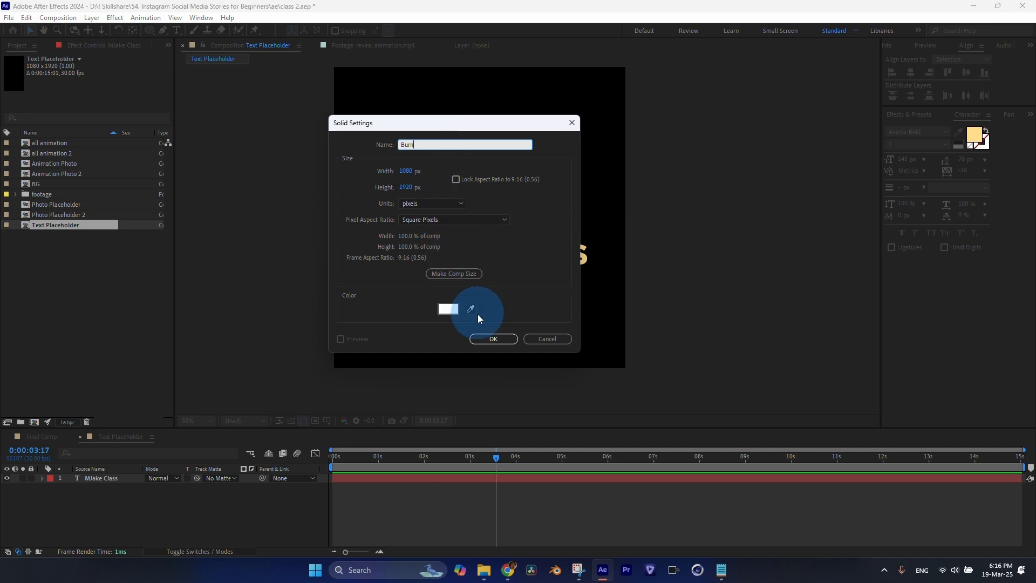
{"action": "left_click", "coordinate": [490, 338]}
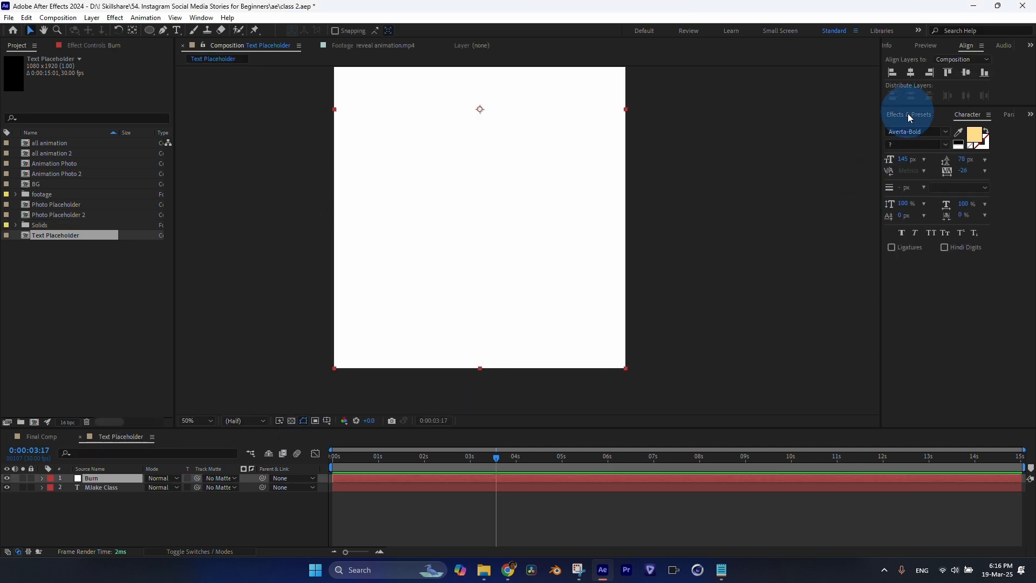
Step: Find the CC Burn Film effect by searching for "burn" and apply it to the Burn layer
{"action": "left_click", "coordinate": [909, 116]}
{"action": "left_click", "coordinate": [910, 116]}
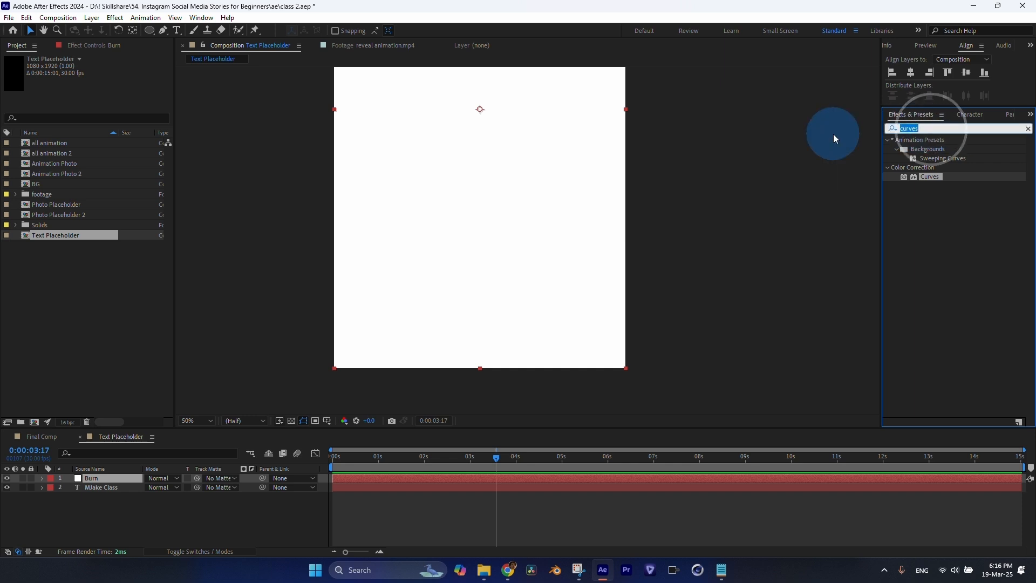
{"action": "type", "text": "burn"}
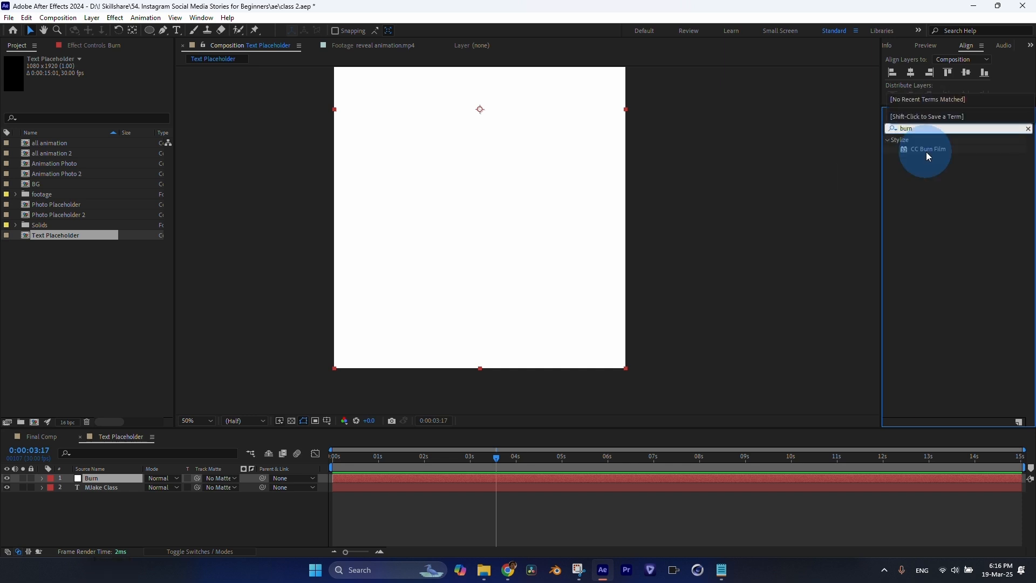
{"action": "left_click", "coordinate": [927, 154]}
{"action": "mouse_move", "coordinate": [933, 148]}
{"action": "left_mouse_down"}
{"action": "mouse_move", "coordinate": [176, 514]}
{"action": "mouse_move", "coordinate": [93, 478]}
{"action": "left_mouse_up"}
Step: Set the effect's Burn amount to 27 and keyframe it at 0:00:00:00, showing the layer's animated properties
{"action": "mouse_move", "coordinate": [103, 78]}
{"action": "left_mouse_down"}
{"action": "mouse_move", "coordinate": [149, 92]}
{"action": "mouse_move", "coordinate": [133, 97]}
{"action": "left_mouse_up"}
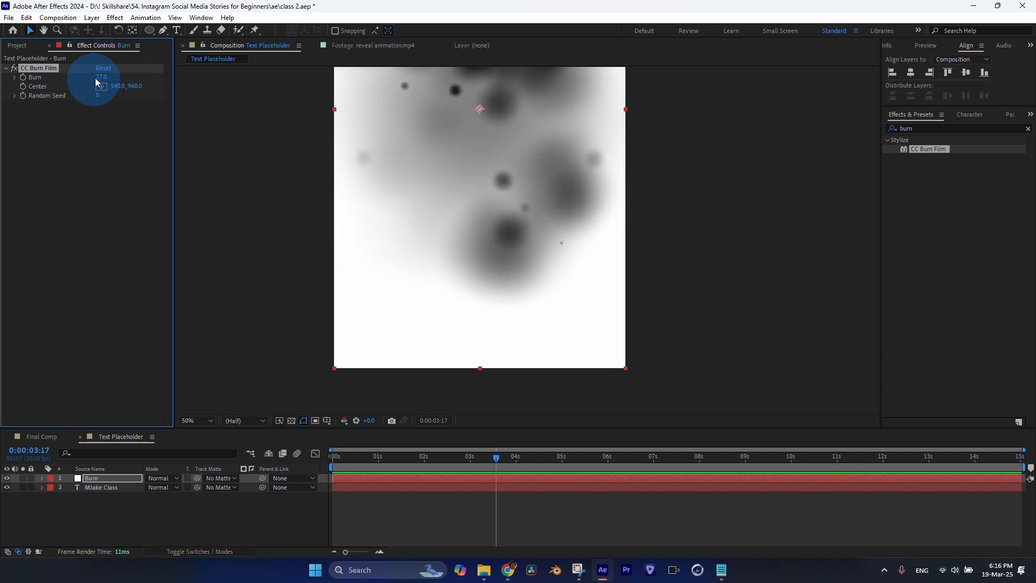
{"action": "left_click_drag", "start_coordinate": [354, 467], "coordinate": [330, 454]}
{"action": "left_click", "coordinate": [109, 176]}
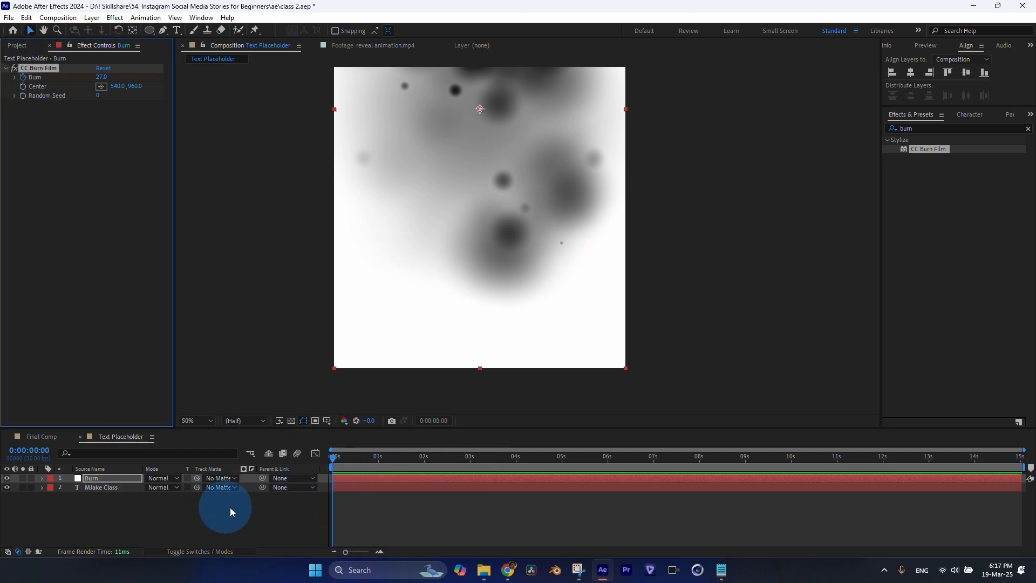
{"action": "key", "text": "u"}
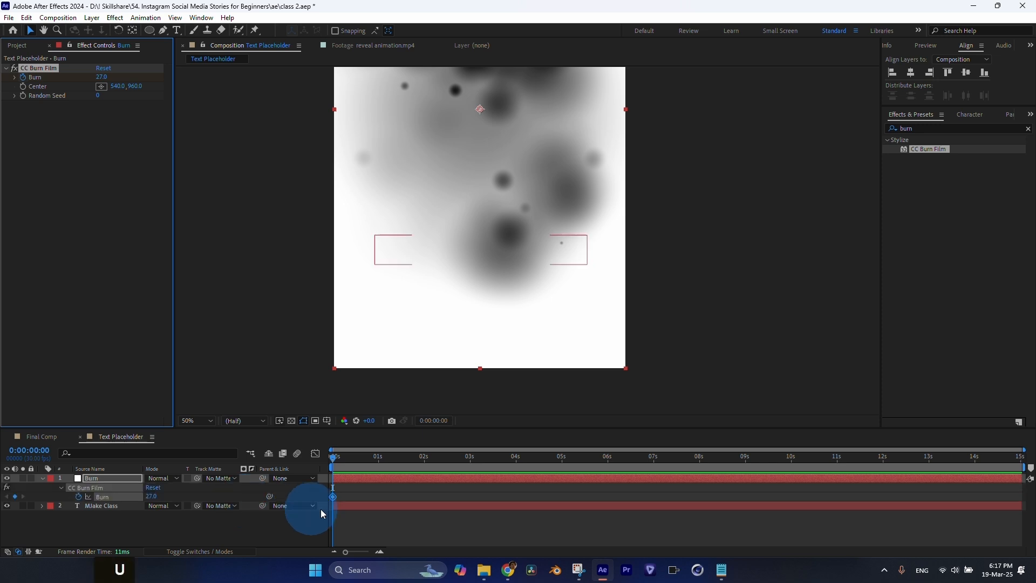
Step: Keyframe the Burn amount at 81 at 0:00:02:05 and check the burn progress over the text
{"action": "left_click", "coordinate": [409, 458]}
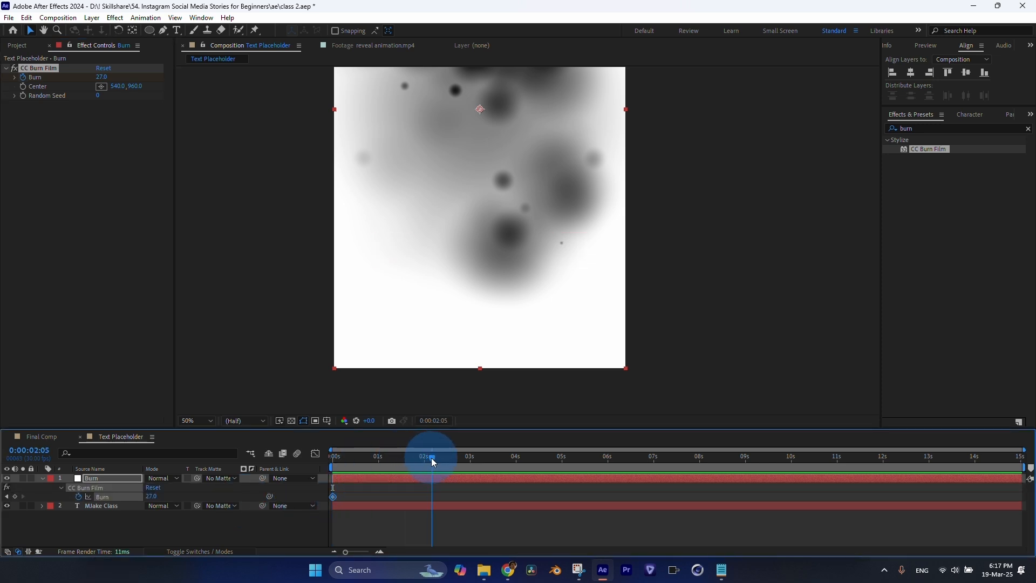
{"action": "left_click_drag", "start_coordinate": [151, 497], "coordinate": [180, 500]}
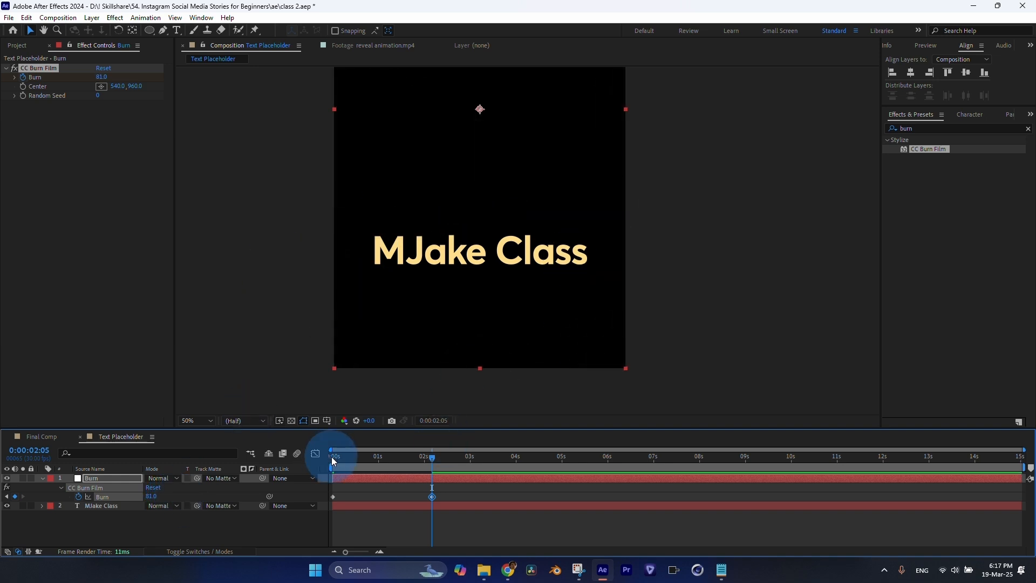
{"action": "left_click_drag", "start_coordinate": [333, 459], "coordinate": [400, 466]}
{"action": "scroll", "coordinate": [448, 206], "scroll_direction": "down", "scroll_amount": 2}
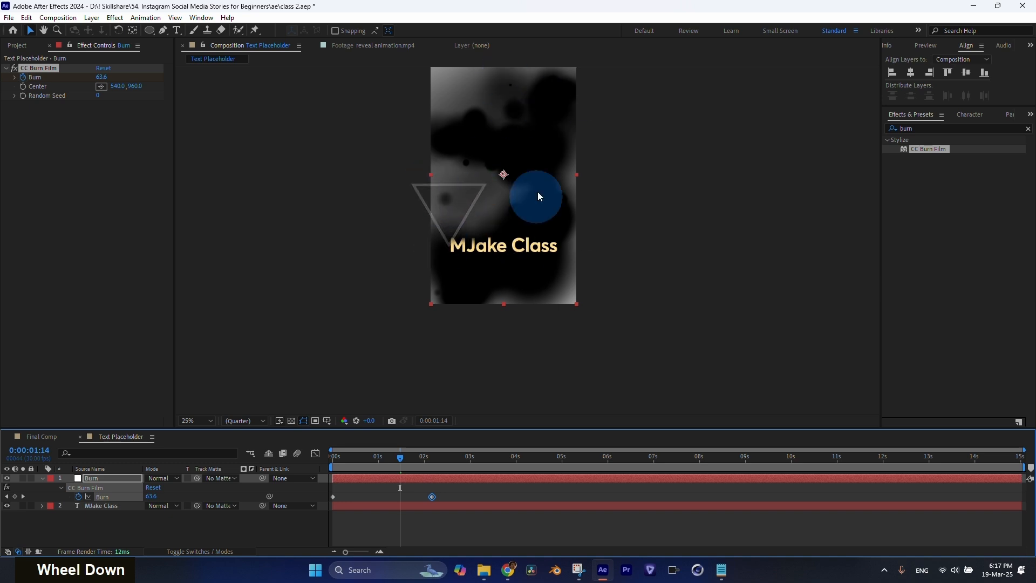
{"action": "scroll", "coordinate": [495, 263], "scroll_direction": "up", "scroll_amount": 2}
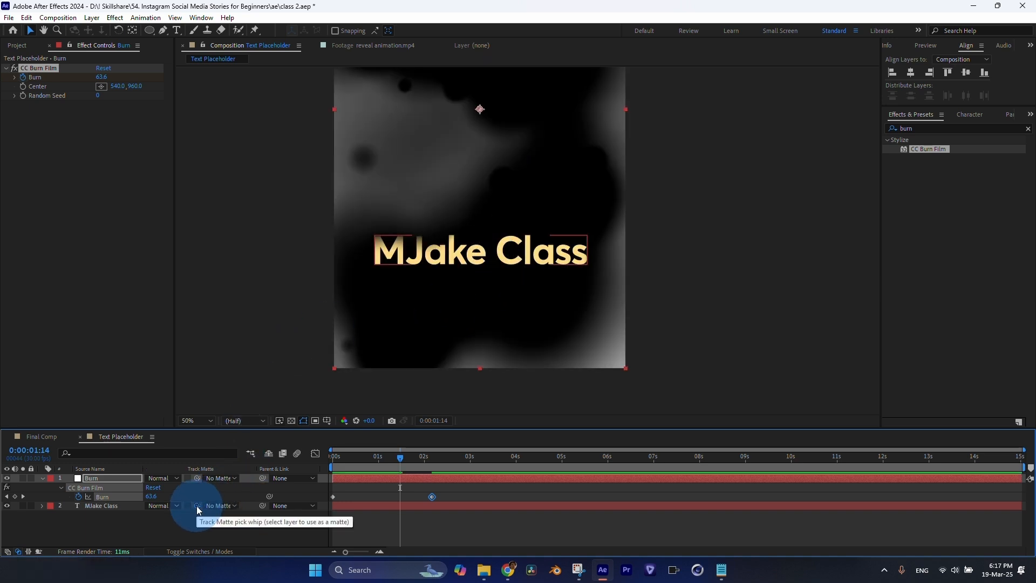
Step: Use the Burn layer as the inverted track matte of the MJake Class text and preview the reveal
{"action": "left_click_drag", "start_coordinate": [198, 511], "coordinate": [199, 474]}
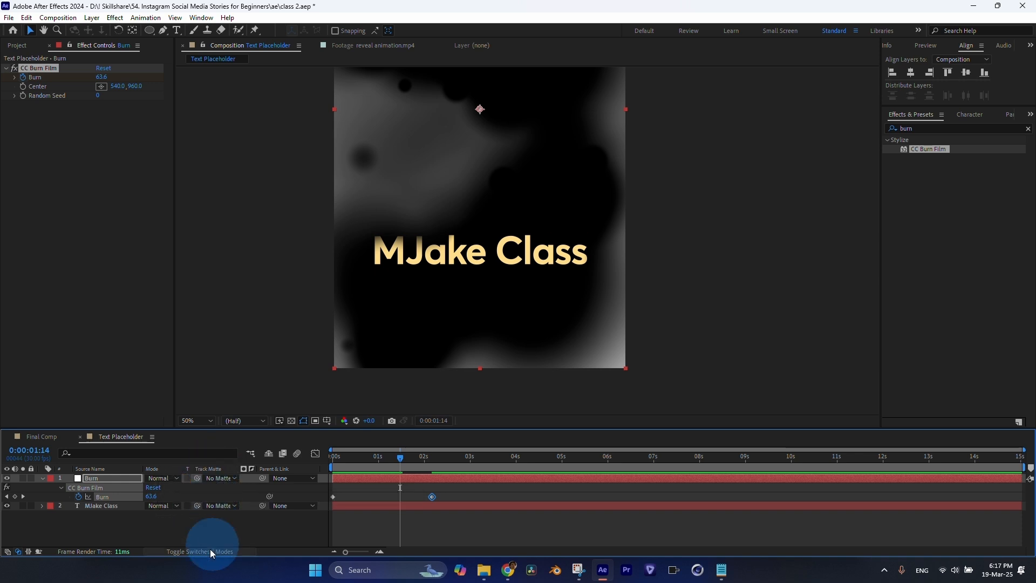
{"action": "left_click", "coordinate": [201, 553]}
{"action": "left_click", "coordinate": [212, 463]}
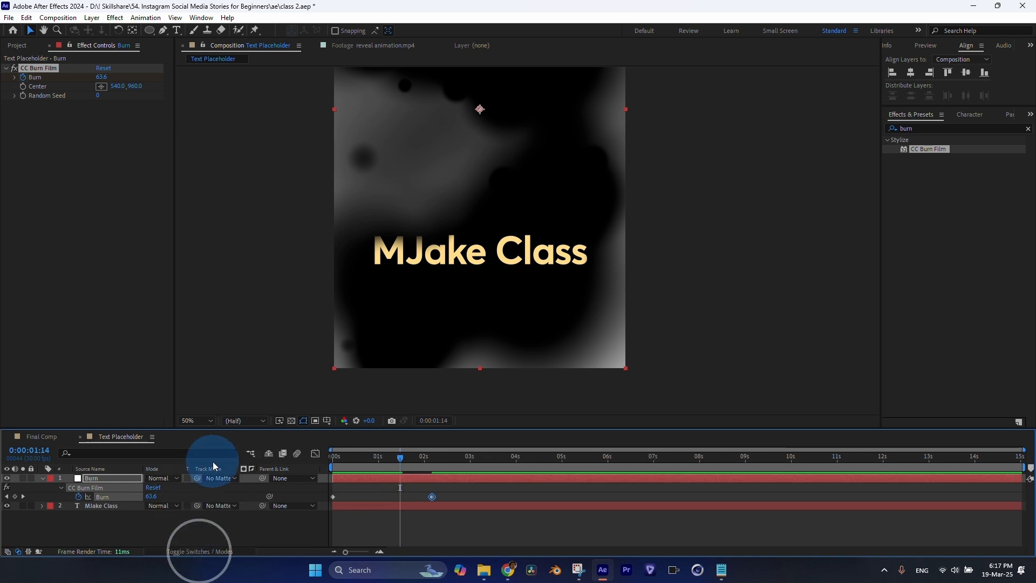
{"action": "left_click_drag", "start_coordinate": [198, 506], "coordinate": [102, 477]}
{"action": "left_click", "coordinate": [333, 459]}
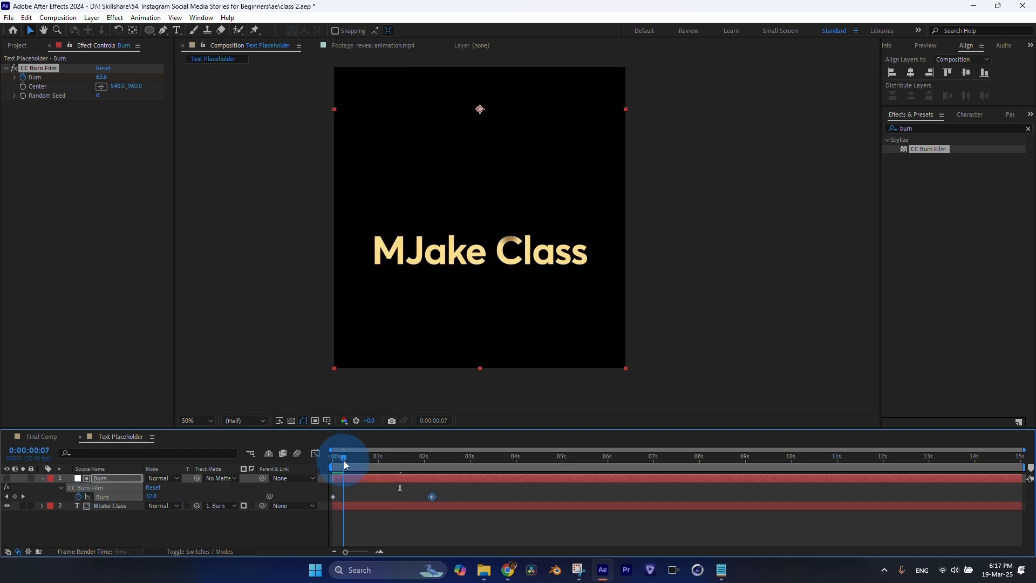
{"action": "mouse_move", "coordinate": [359, 462]}
{"action": "left_mouse_down"}
{"action": "mouse_move", "coordinate": [410, 469]}
{"action": "mouse_move", "coordinate": [351, 468]}
{"action": "mouse_move", "coordinate": [397, 470]}
{"action": "mouse_move", "coordinate": [380, 477]}
{"action": "left_mouse_up"}
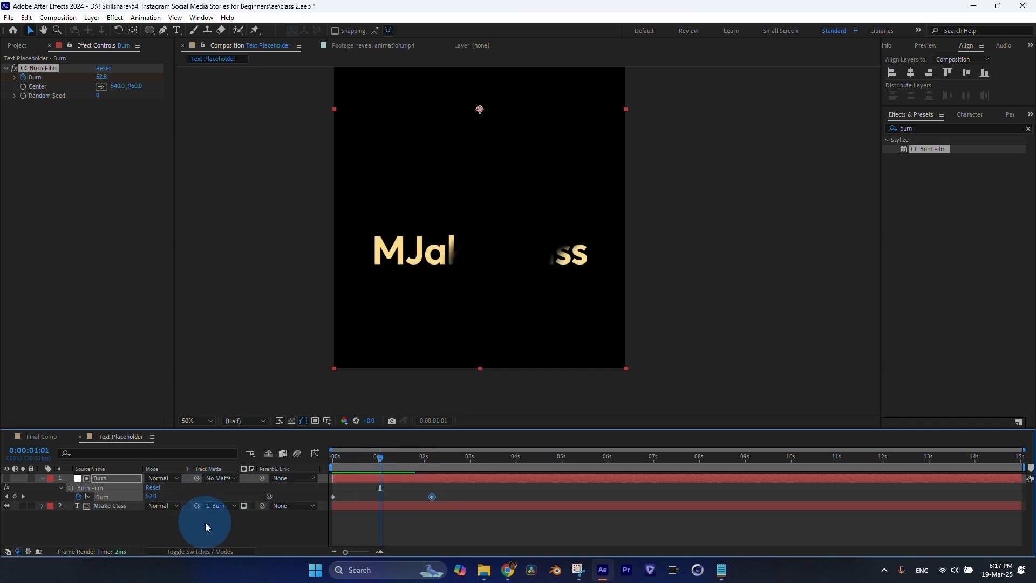
{"action": "left_click", "coordinate": [252, 505]}
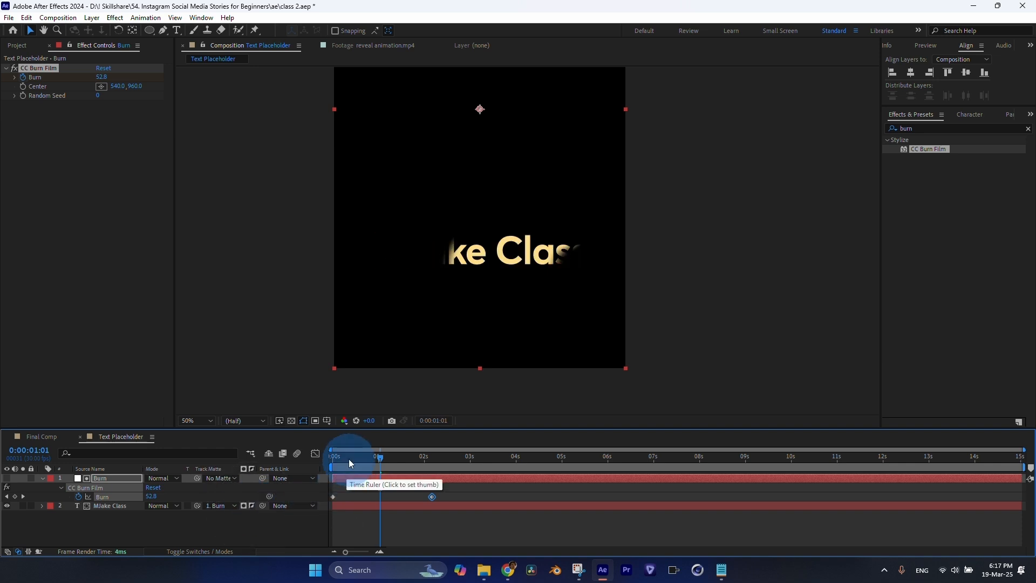
{"action": "mouse_move", "coordinate": [348, 458]}
{"action": "left_mouse_down"}
{"action": "mouse_move", "coordinate": [331, 458]}
{"action": "mouse_move", "coordinate": [430, 468]}
{"action": "left_mouse_up"}
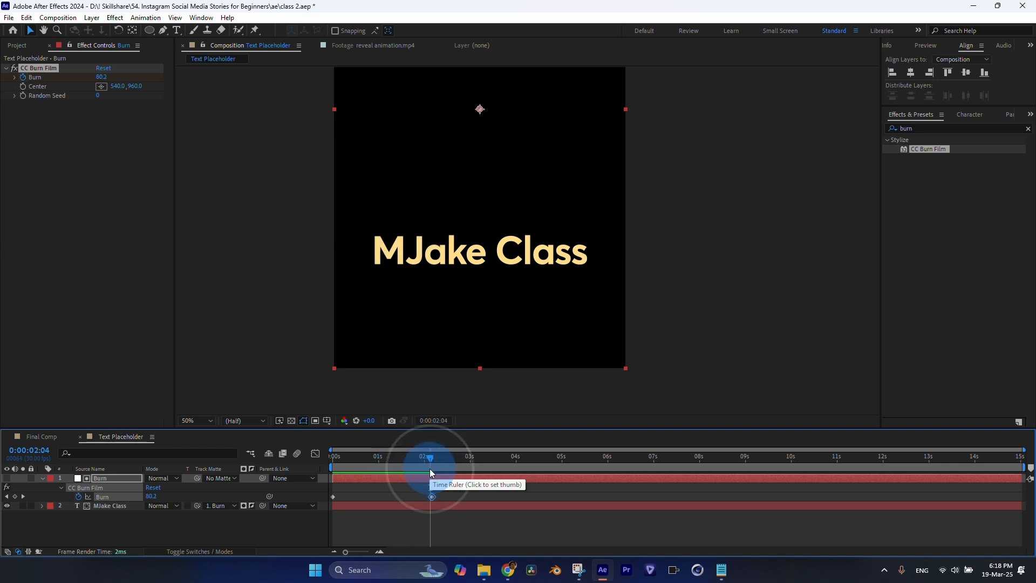
{"action": "key", "text": "0"}
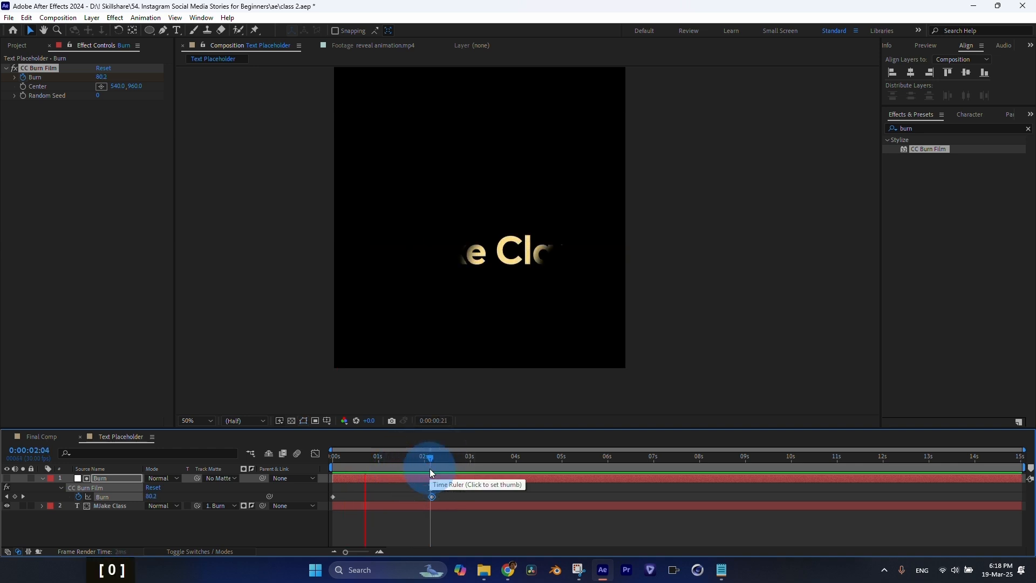
{"action": "left_click_drag", "start_coordinate": [403, 464], "coordinate": [378, 458]}
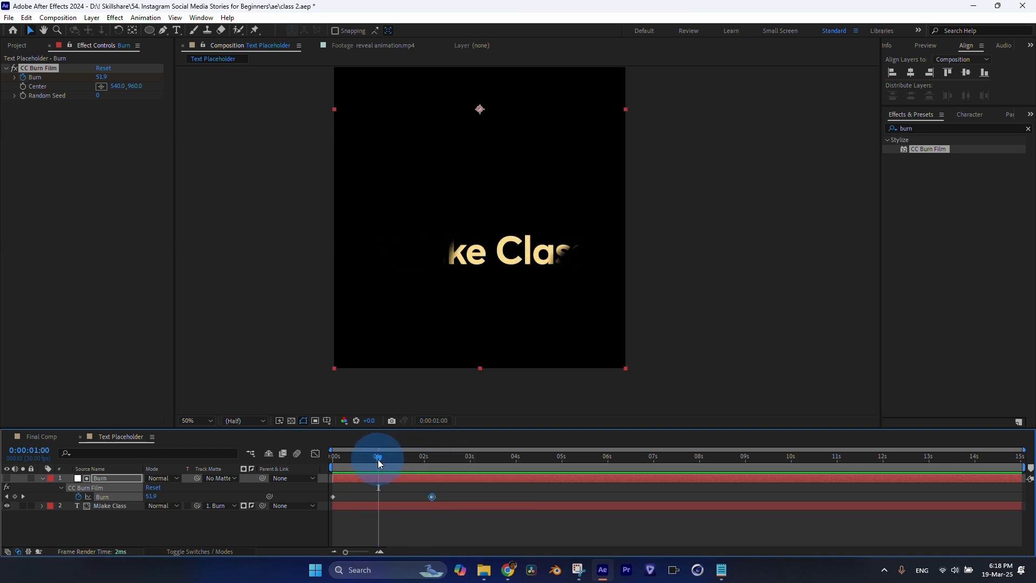
Step: Set the Random Seed of CC Burn Film to 30, checking the new pattern around 0:00:01:11
{"action": "left_click", "coordinate": [99, 95]}
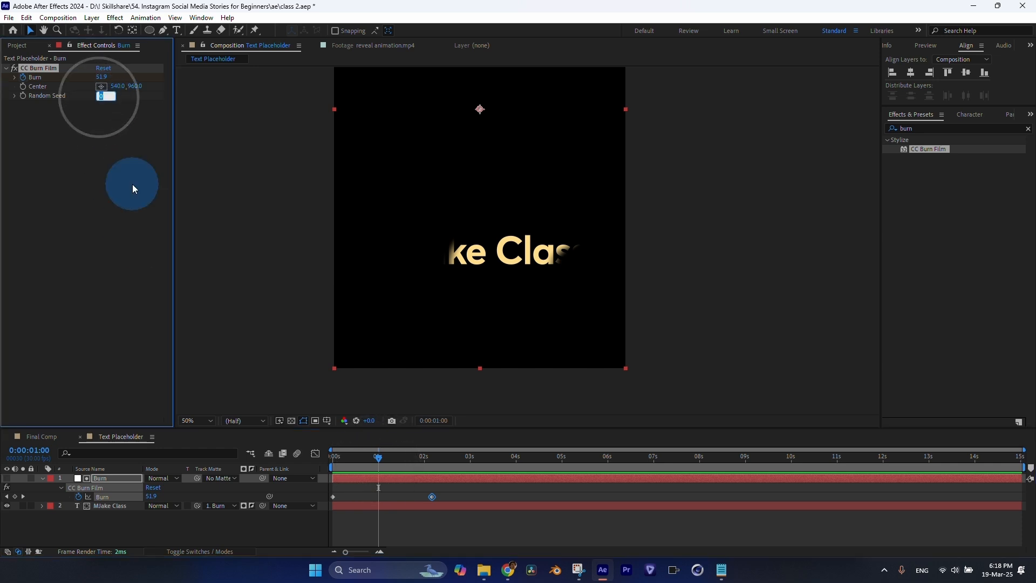
{"action": "key", "text": "Up"}
{"action": "key", "text": "Up"}
{"action": "key", "text": "Up"}
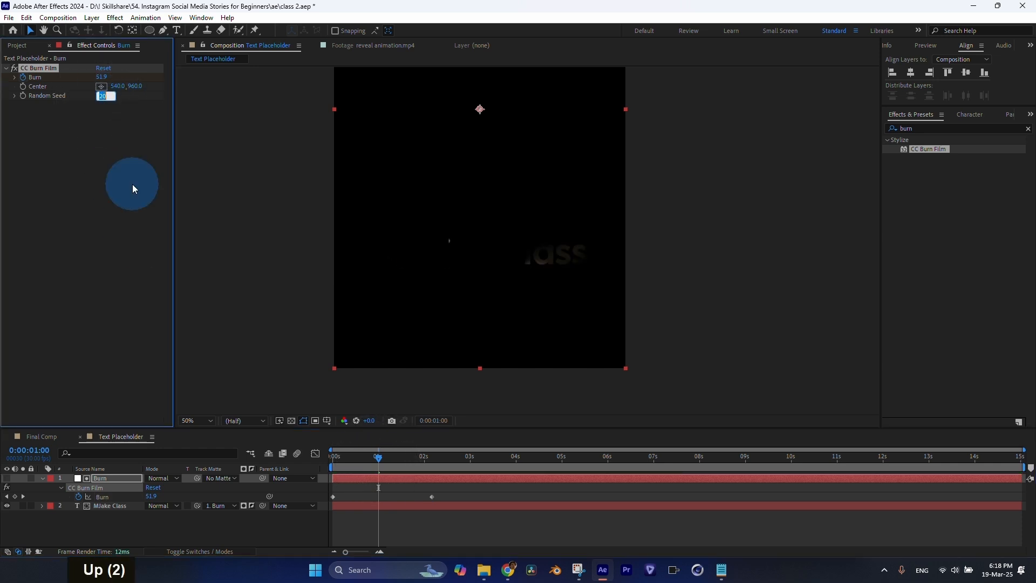
{"action": "mouse_move", "coordinate": [378, 458]}
{"action": "left_mouse_down"}
{"action": "mouse_move", "coordinate": [416, 456]}
{"action": "mouse_move", "coordinate": [396, 457]}
{"action": "left_mouse_up"}
{"action": "left_click", "coordinate": [99, 96]}
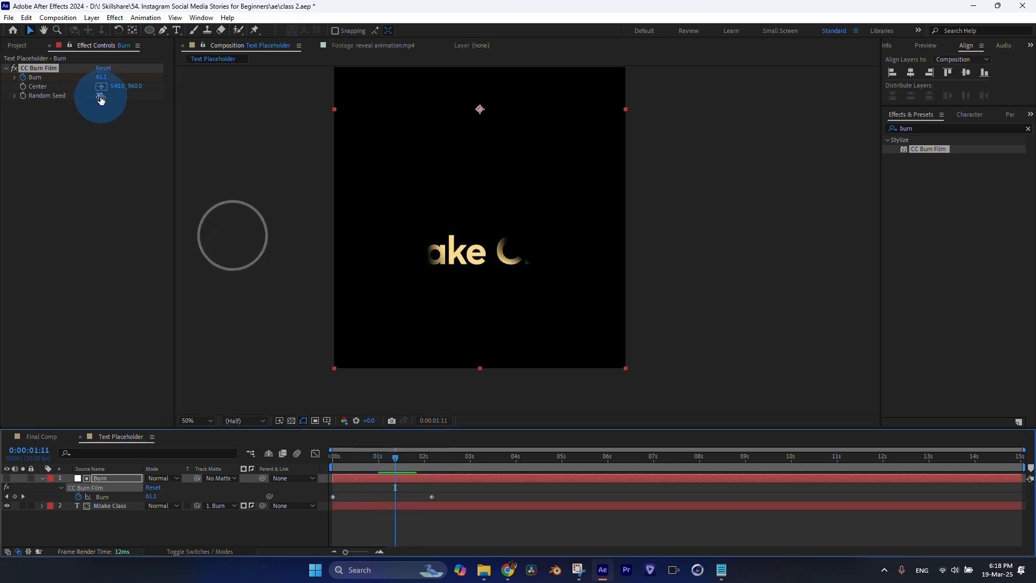
Step: Add a Burn keyframe at 0:00:00:27, move it to 0:00:00:00 in place of the original first keyframe, and preview the reveal
{"action": "left_click", "coordinate": [347, 456]}
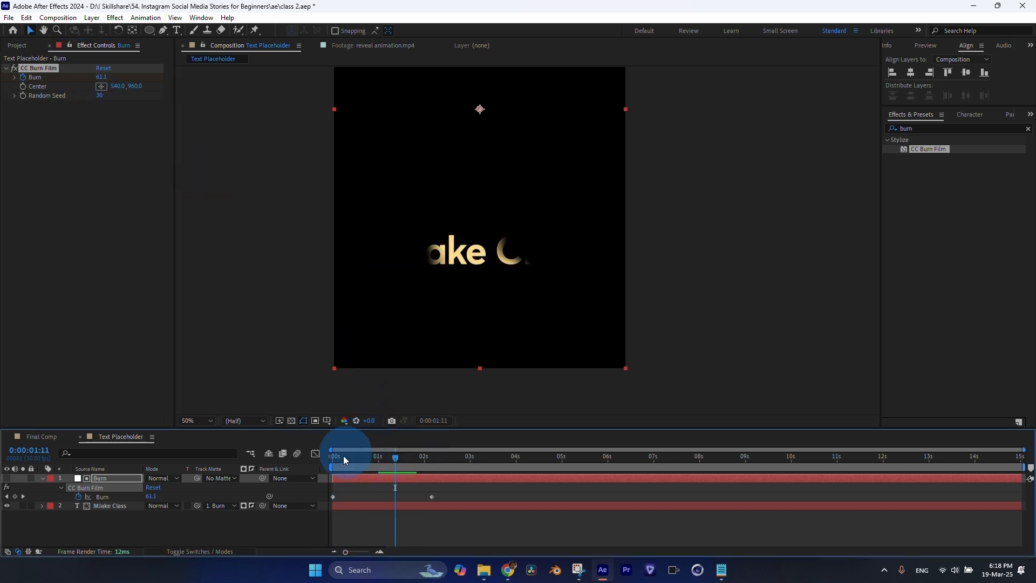
{"action": "mouse_move", "coordinate": [384, 463]}
{"action": "left_mouse_down"}
{"action": "mouse_move", "coordinate": [412, 465]}
{"action": "mouse_move", "coordinate": [376, 463]}
{"action": "left_mouse_up"}
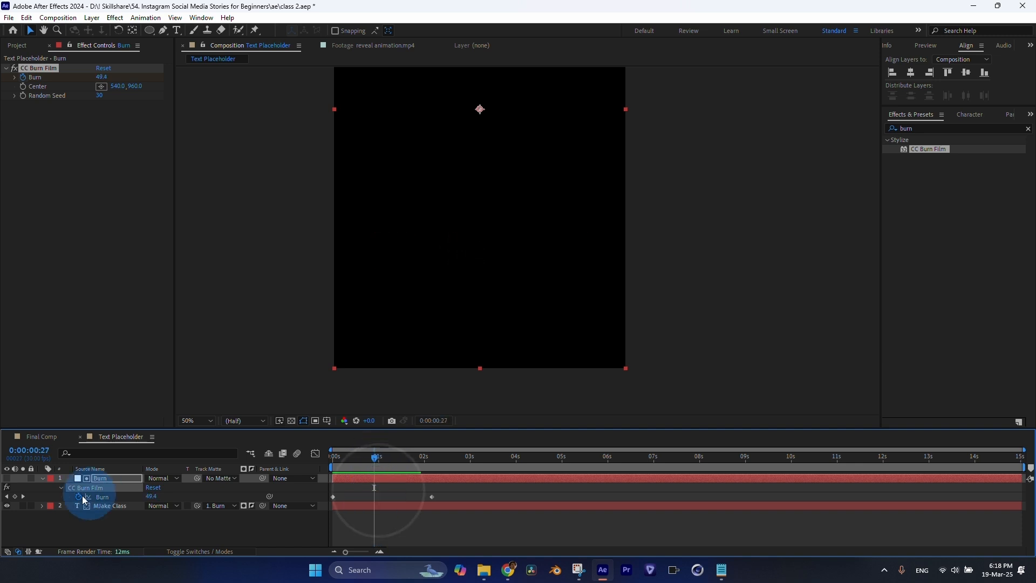
{"action": "left_click", "coordinate": [15, 497]}
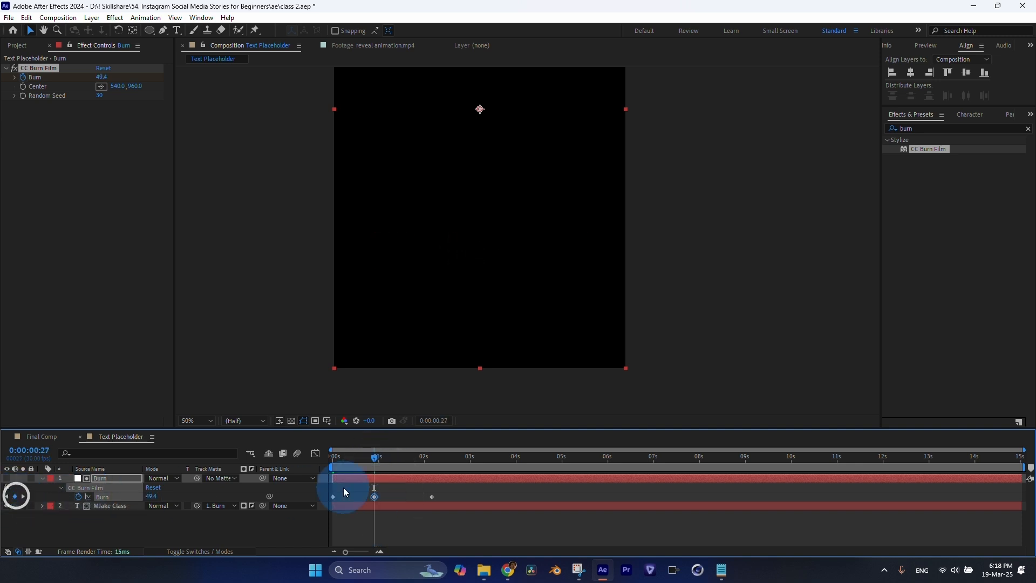
{"action": "left_click_drag", "start_coordinate": [348, 488], "coordinate": [310, 511]}
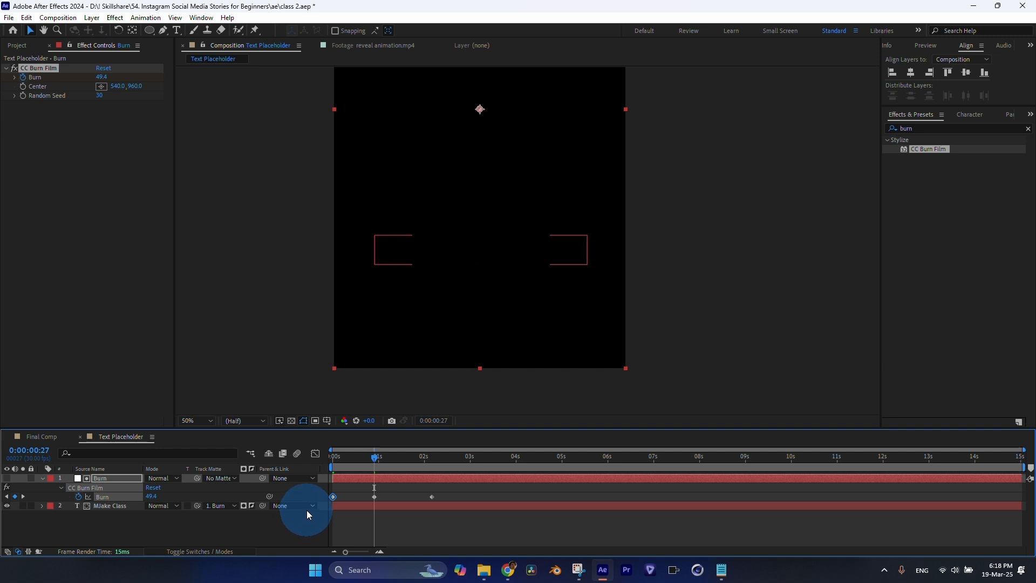
{"action": "key", "text": "Delete"}
{"action": "mouse_move", "coordinate": [374, 496]}
{"action": "left_mouse_down"}
{"action": "mouse_move", "coordinate": [339, 499]}
{"action": "mouse_move", "coordinate": [335, 458]}
{"action": "mouse_move", "coordinate": [433, 472]}
{"action": "left_mouse_up"}
{"action": "key", "text": "KP_0"}
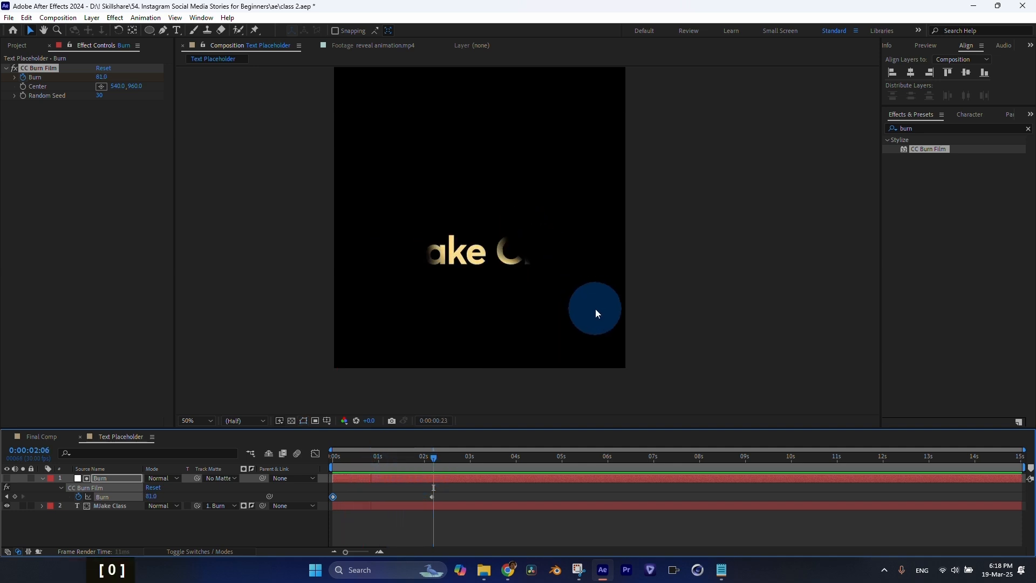
Step: Move the last Burn keyframe slightly earlier to about 0:00:02:03, collapse the Burn layer and check the reveal
{"action": "mouse_move", "coordinate": [431, 458]}
{"action": "left_mouse_down"}
{"action": "mouse_move", "coordinate": [380, 462]}
{"action": "mouse_move", "coordinate": [424, 467]}
{"action": "left_mouse_up"}
{"action": "left_click", "coordinate": [409, 456]}
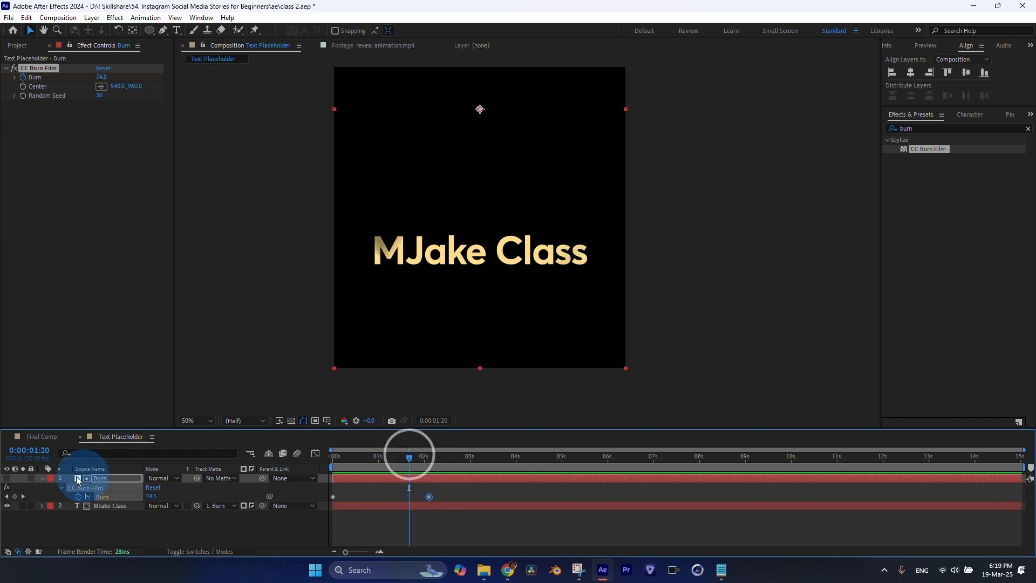
{"action": "left_click", "coordinate": [43, 479]}
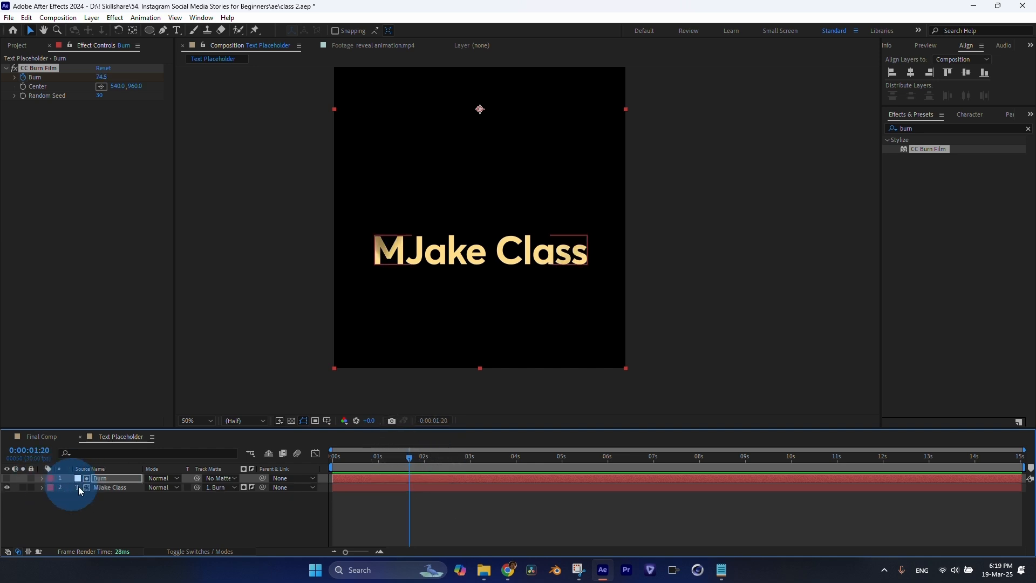
{"action": "mouse_move", "coordinate": [377, 462]}
{"action": "left_mouse_down"}
{"action": "mouse_move", "coordinate": [355, 459]}
{"action": "mouse_move", "coordinate": [392, 464]}
{"action": "left_mouse_up"}
Step: Center the anchor point within the MJake Class text, show its Scale property, and test scaling to 89% before undoing the scale change
{"action": "left_click", "coordinate": [110, 488]}
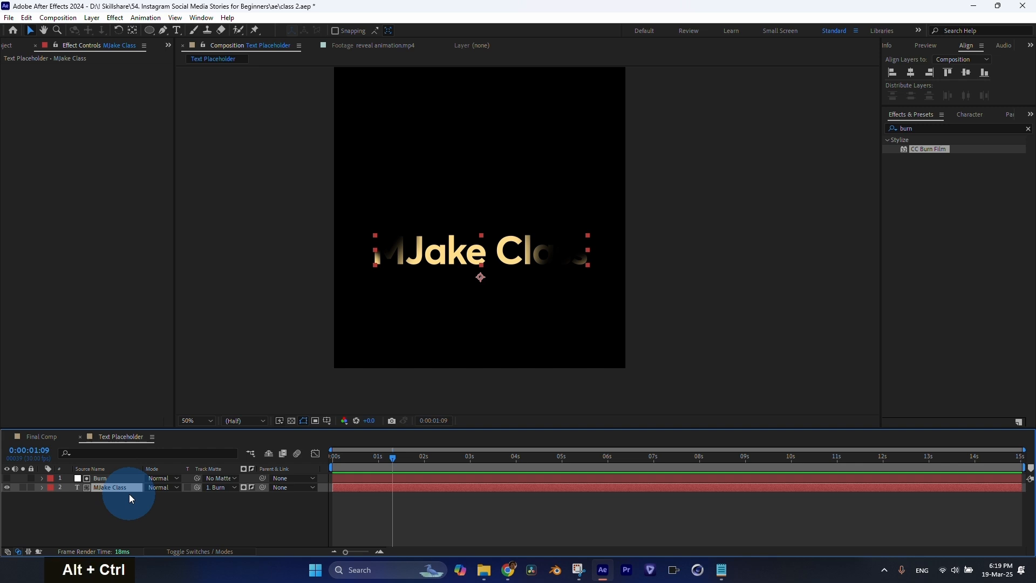
{"action": "key", "text": "ctrl+alt+Home"}
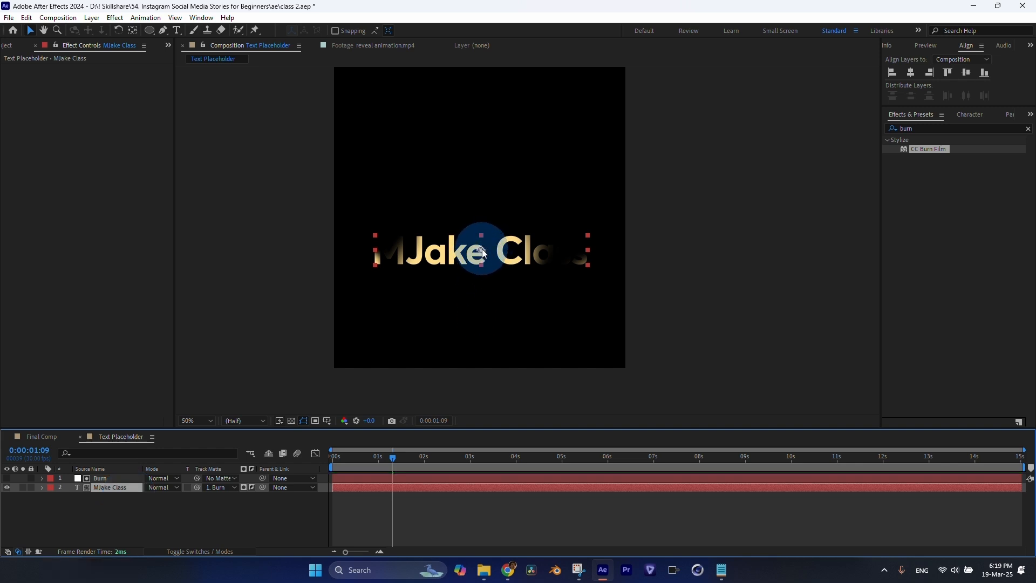
{"action": "left_click", "coordinate": [102, 487]}
{"action": "key", "text": "s"}
{"action": "mouse_move", "coordinate": [165, 500]}
{"action": "left_mouse_down"}
{"action": "mouse_move", "coordinate": [145, 497]}
{"action": "mouse_move", "coordinate": [163, 501]}
{"action": "left_mouse_up"}
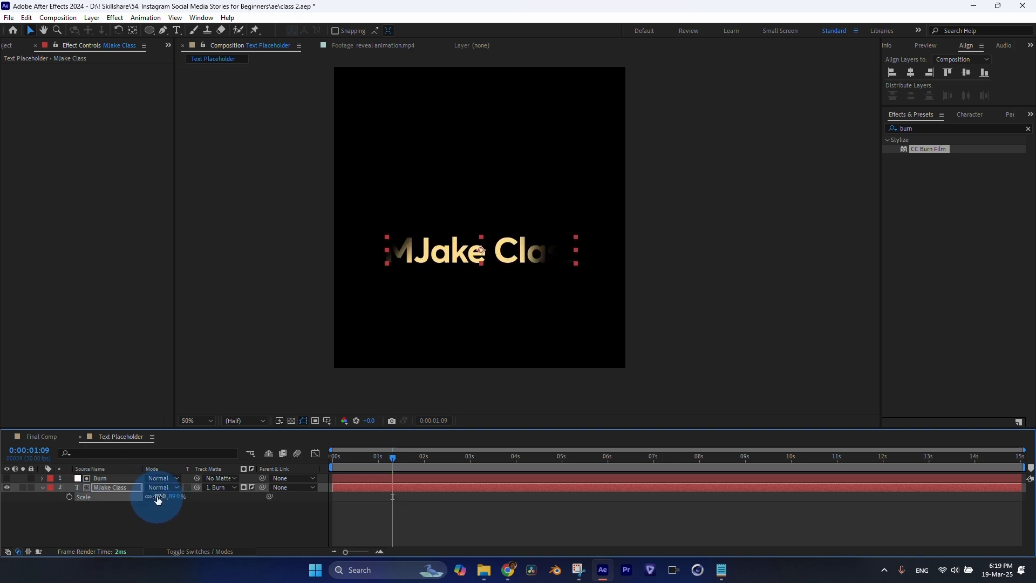
{"action": "key", "text": "ctrl+z"}
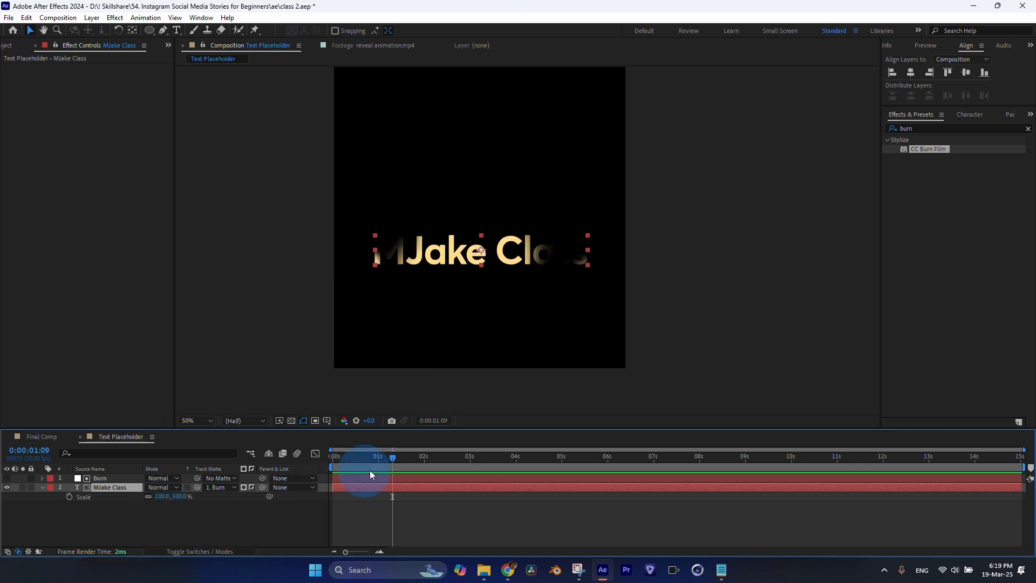
Step: Keyframe the text's Scale at 100% at 0:00:01:24 and shift that keyframe to about 0:00:02:00
{"action": "left_click_drag", "start_coordinate": [390, 462], "coordinate": [415, 461]}
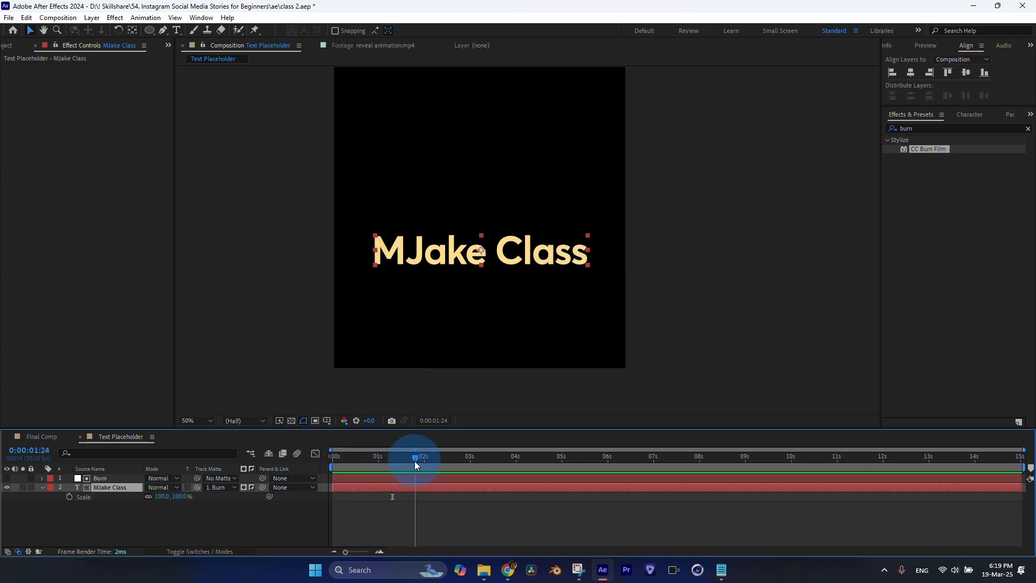
{"action": "left_click", "coordinate": [69, 496]}
{"action": "left_click", "coordinate": [416, 496]}
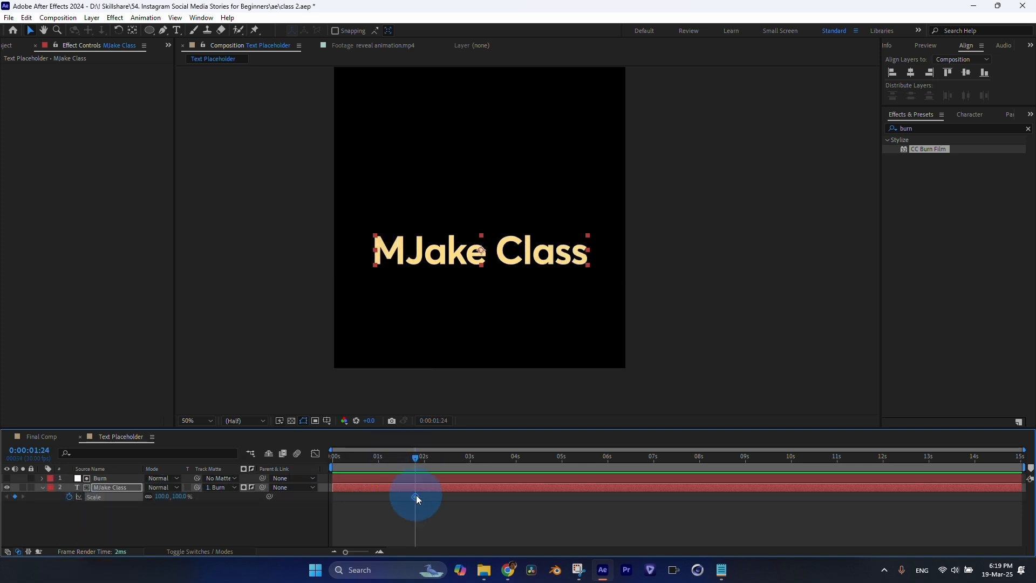
{"action": "left_click_drag", "start_coordinate": [415, 496], "coordinate": [426, 497]}
Step: Keyframe the MJake Class text's Scale at 75% at 0:00:00:00
{"action": "left_click_drag", "start_coordinate": [383, 461], "coordinate": [165, 502]}
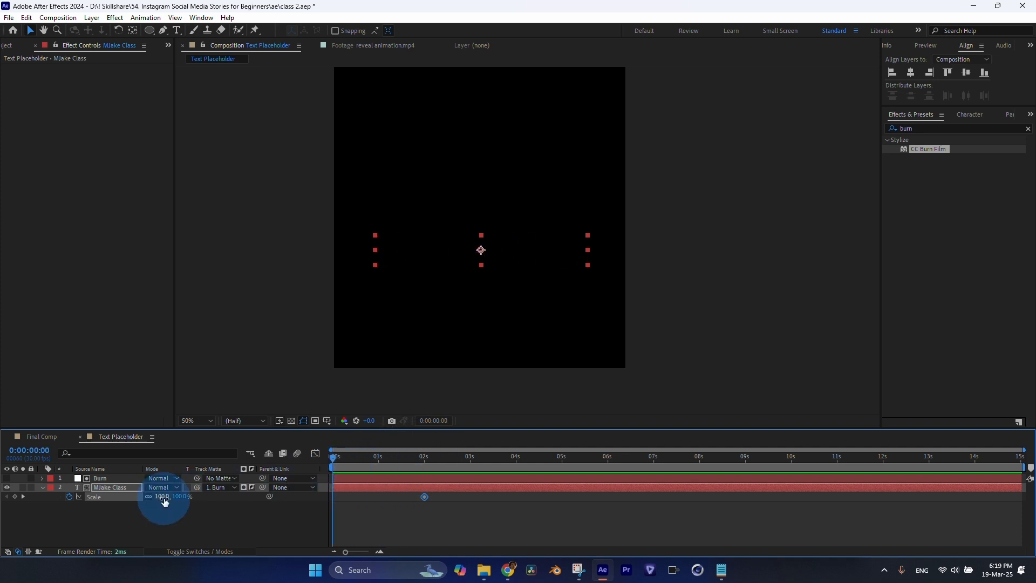
{"action": "left_click", "coordinate": [165, 497]}
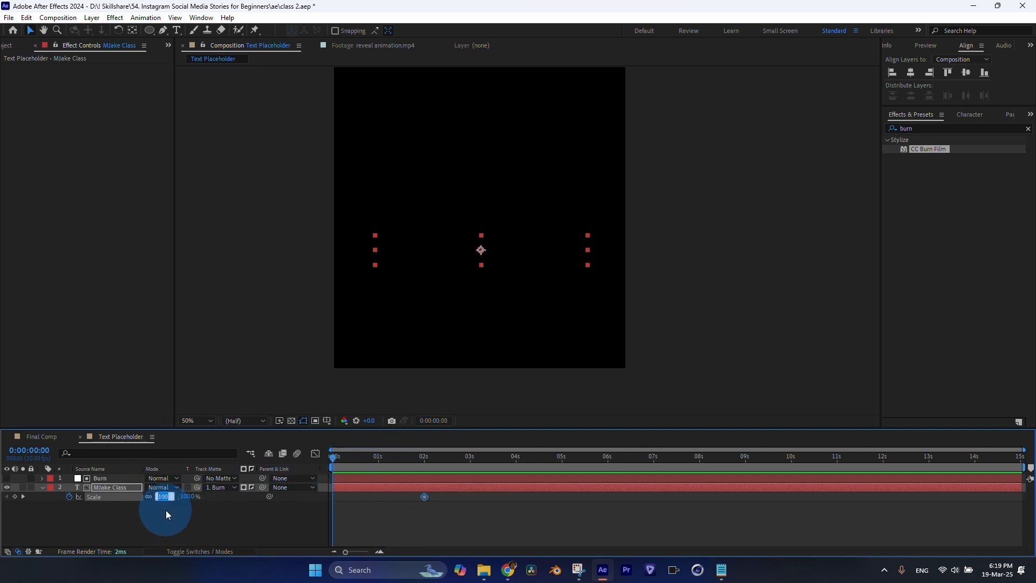
{"action": "type", "text": "75"}
{"action": "key", "text": "Return"}
Step: Easy ease the text's last Scale keyframe and stretch its incoming graph handle toward the start for a fast-then-slow curve
{"action": "left_click_drag", "start_coordinate": [334, 461], "coordinate": [413, 467]}
{"action": "left_click", "coordinate": [424, 496]}
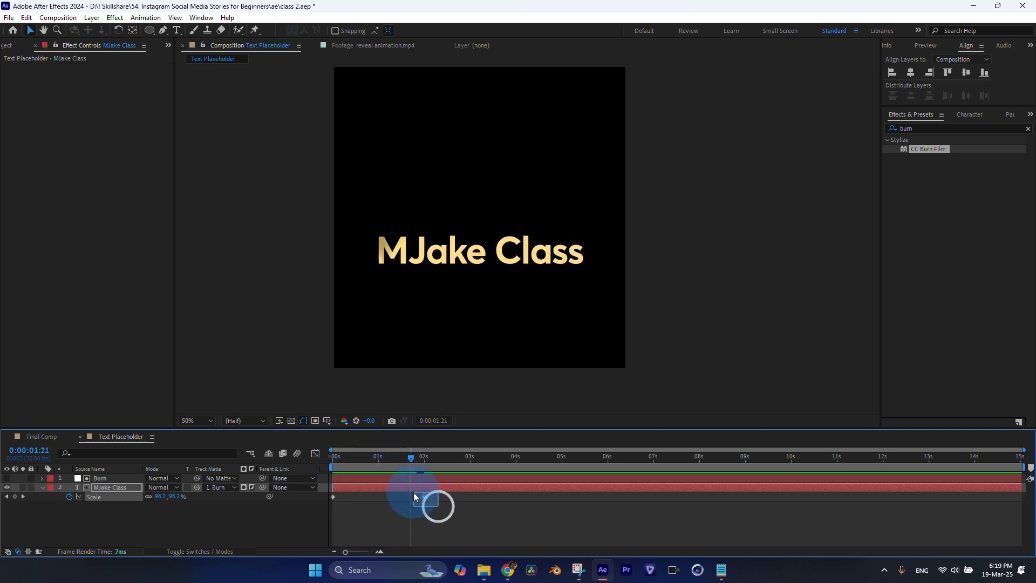
{"action": "left_click", "coordinate": [315, 454]}
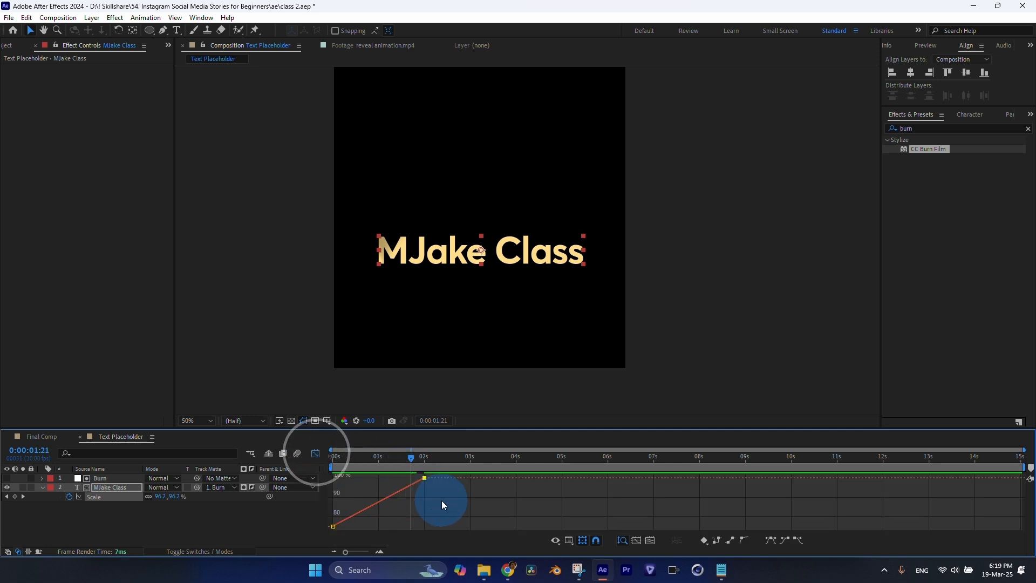
{"action": "key", "text": "F9"}
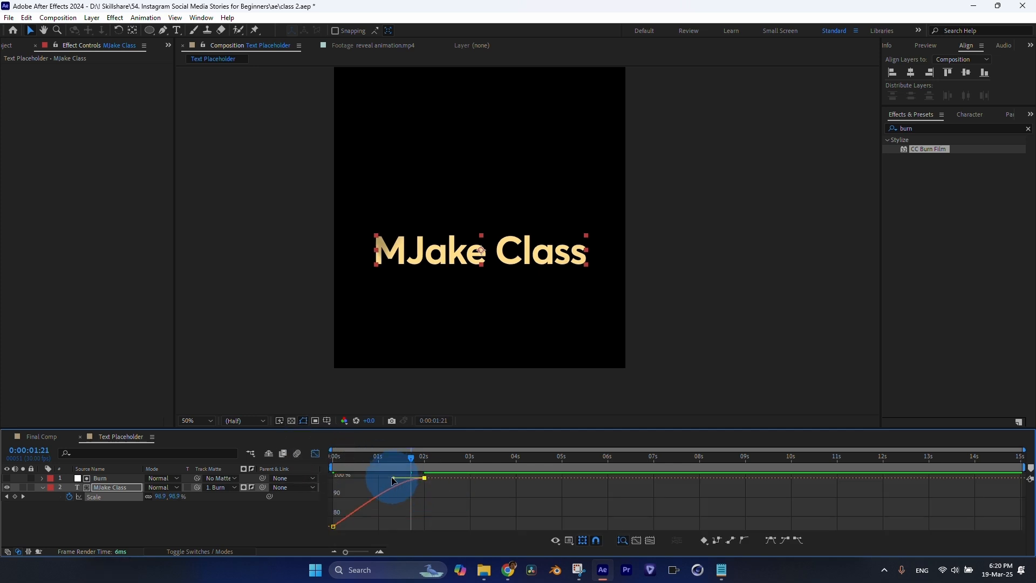
{"action": "left_click_drag", "start_coordinate": [396, 479], "coordinate": [353, 465]}
{"action": "left_click", "coordinate": [349, 476], "text": "shift"}
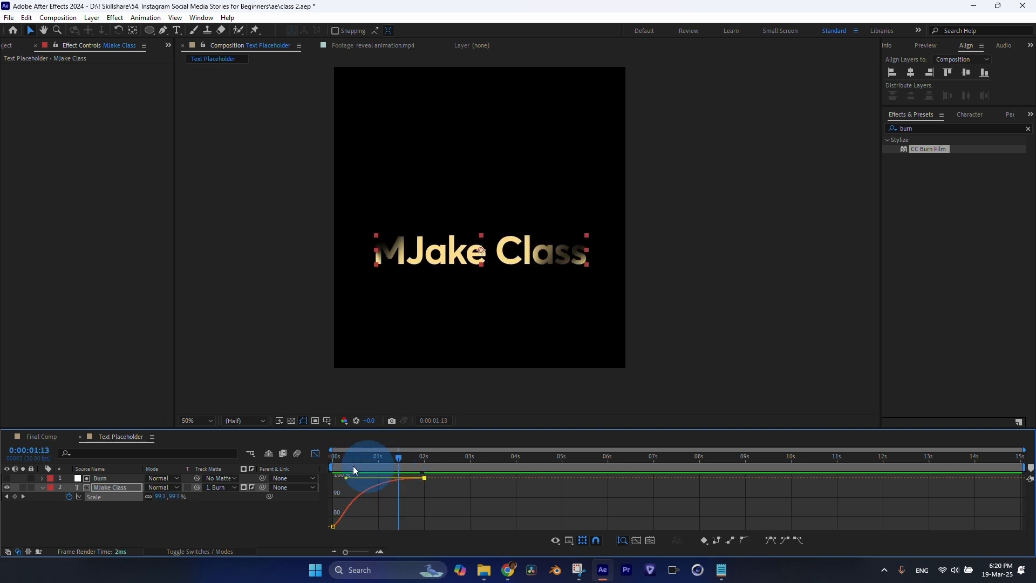
Step: Leave the graph view, shift the last Scale keyframe to about 0:00:03:00, check the animation and collapse the text layer
{"action": "left_click", "coordinate": [315, 454]}
{"action": "left_click_drag", "start_coordinate": [425, 496], "coordinate": [452, 497]}
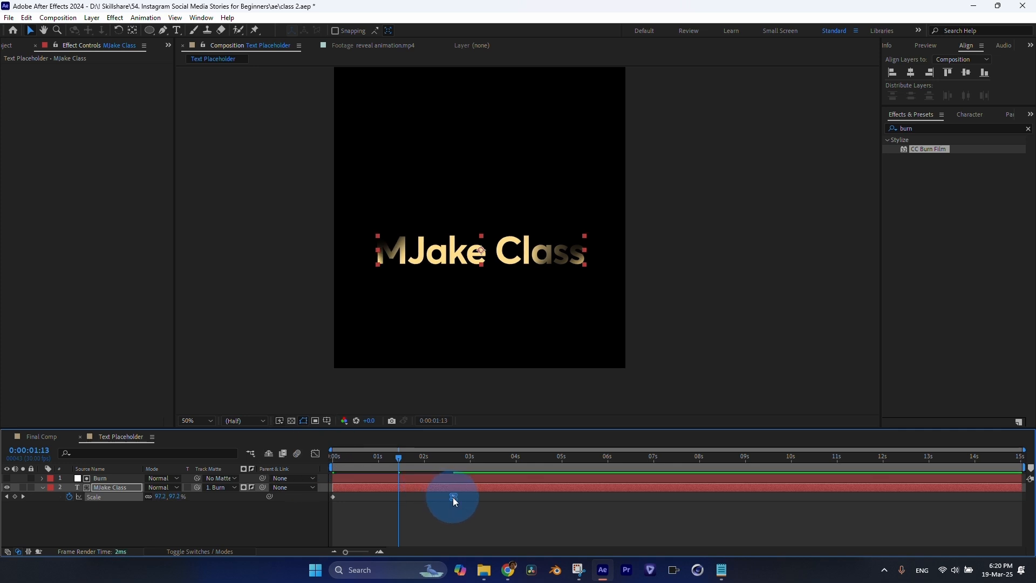
{"action": "left_click_drag", "start_coordinate": [399, 465], "coordinate": [443, 463]}
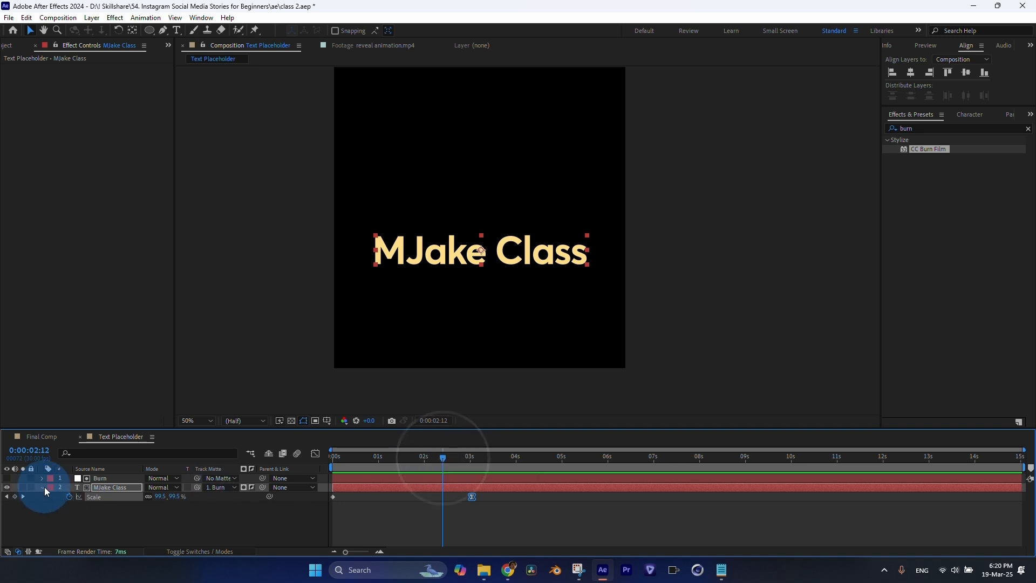
{"action": "left_click", "coordinate": [43, 488]}
Step: Add the Text Placeholder composition as the top layer of Final Comp
{"action": "left_click", "coordinate": [44, 436]}
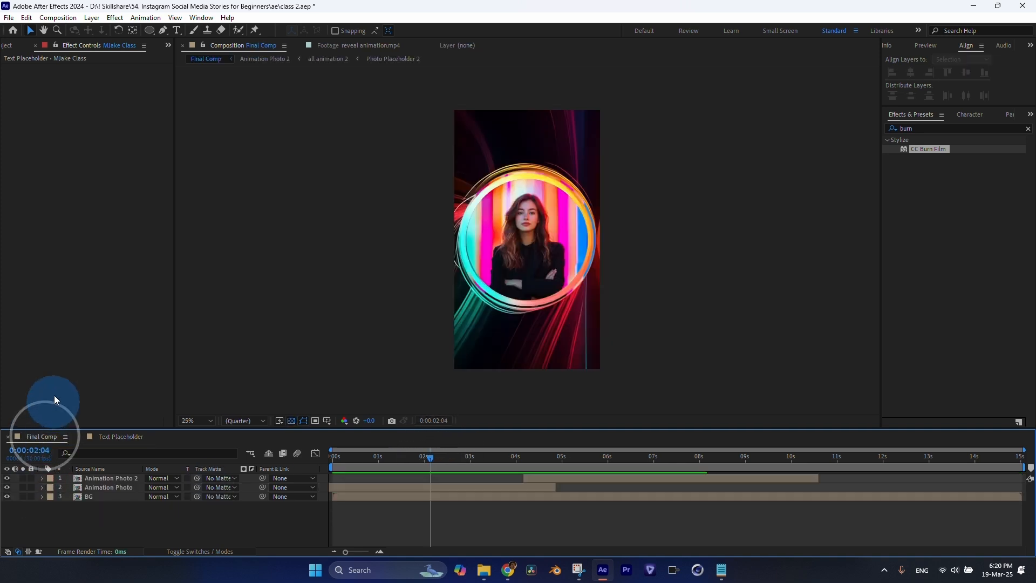
{"action": "left_click", "coordinate": [11, 45]}
{"action": "left_click", "coordinate": [61, 240]}
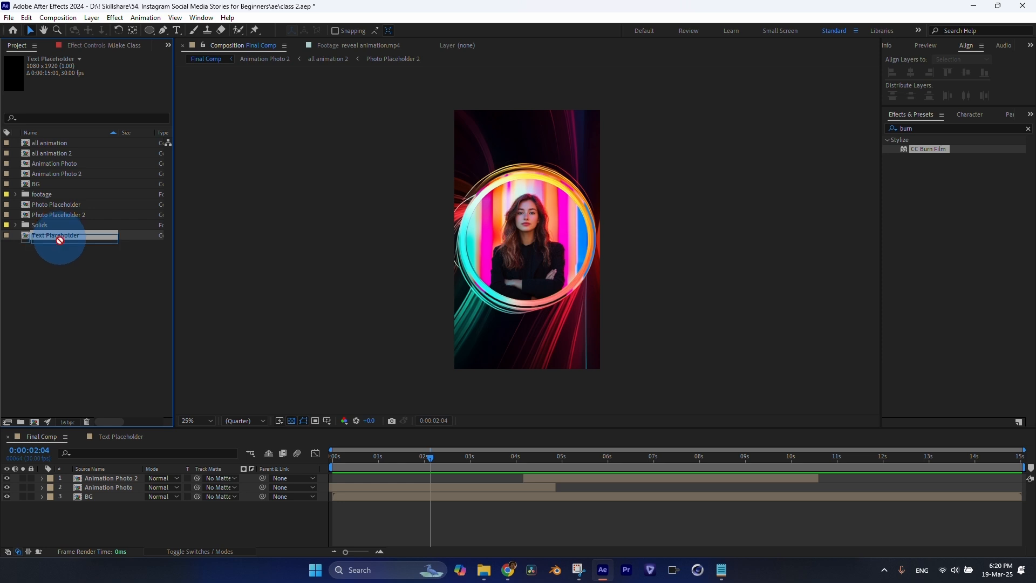
{"action": "left_click_drag", "start_coordinate": [60, 237], "coordinate": [96, 477]}
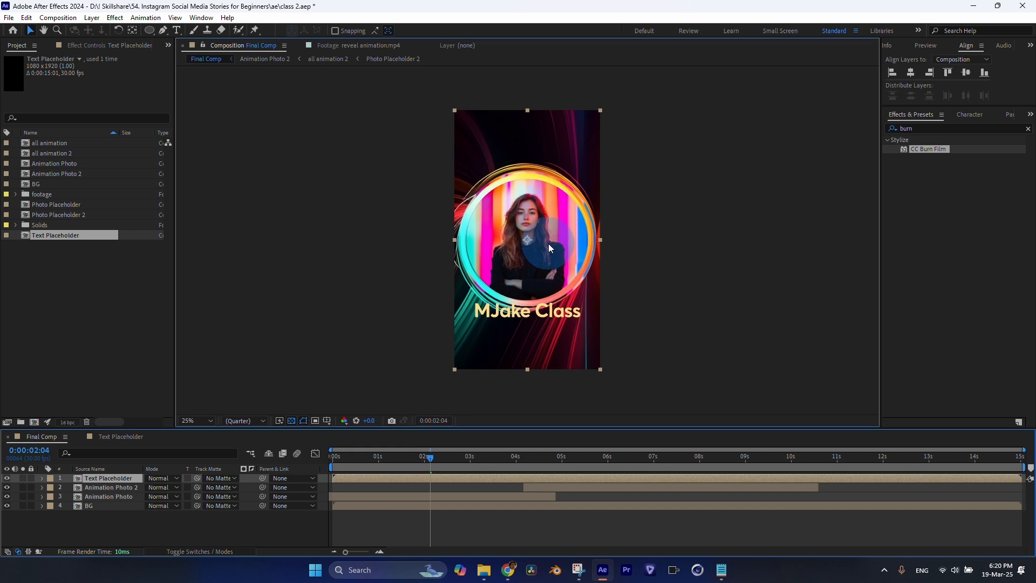
Step: Move the Text Placeholder layer down so the title sits below the photo circle, and preview the reveal
{"action": "left_click_drag", "start_coordinate": [548, 244], "coordinate": [549, 271]}
{"action": "left_click", "coordinate": [336, 457]}
{"action": "left_click_drag", "start_coordinate": [338, 459], "coordinate": [455, 472]}
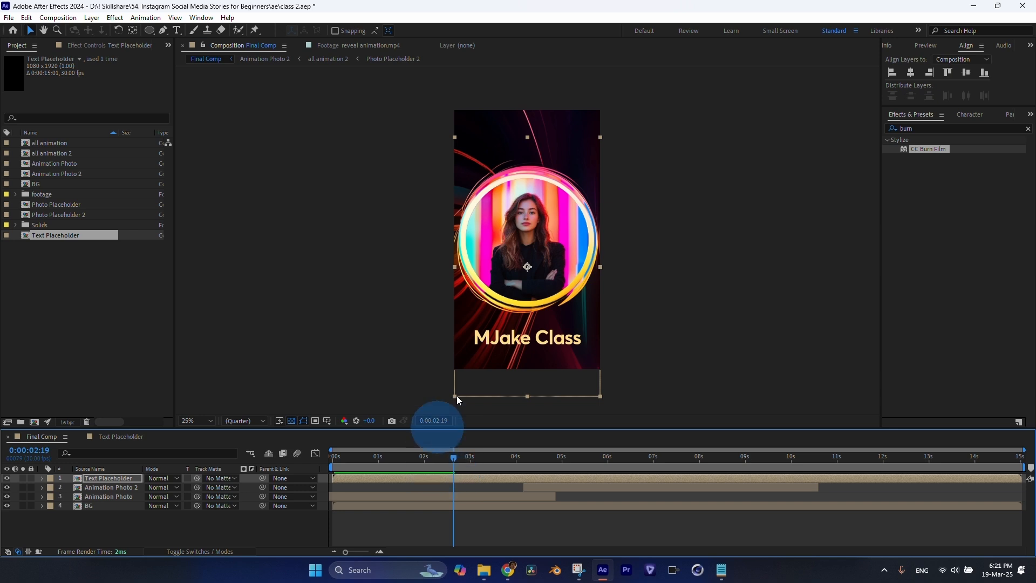
Step: Scale the Text Placeholder layer to 91% and nudge it so the title stays centered below the photo circle
{"action": "key", "text": "s"}
{"action": "left_click_drag", "start_coordinate": [162, 489], "coordinate": [155, 488]}
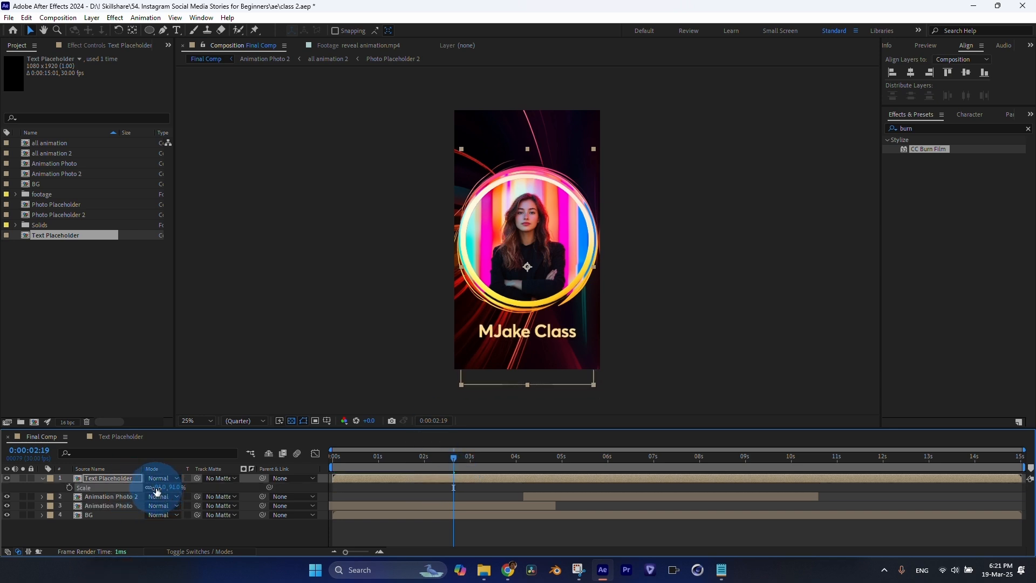
{"action": "left_click_drag", "start_coordinate": [528, 345], "coordinate": [524, 349]}
{"action": "key", "text": "Down"}
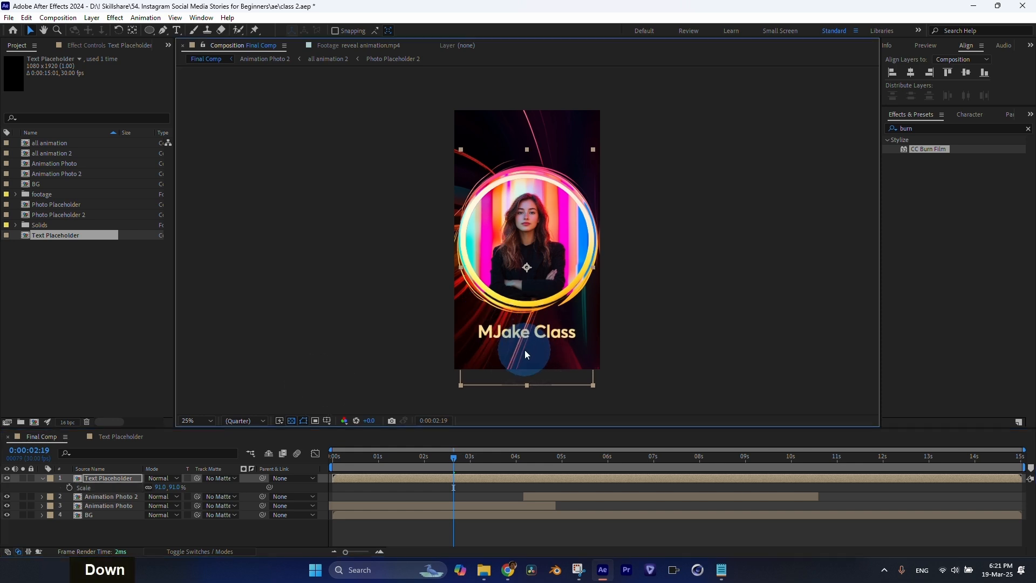
{"action": "key", "text": "Right"}
{"action": "key", "text": "Left"}
{"action": "key", "text": "Up"}
{"action": "key", "text": "Right"}
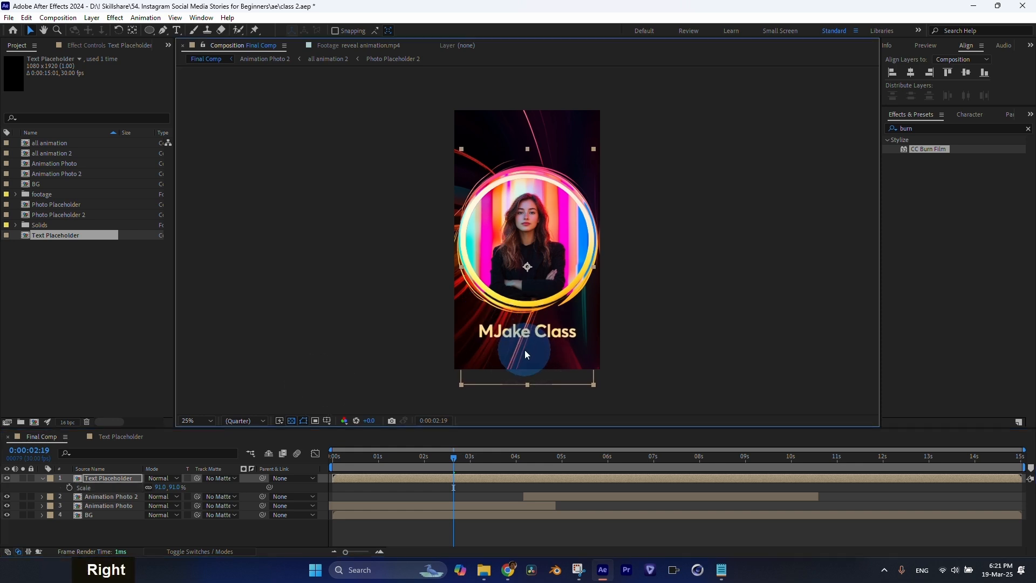
{"action": "key", "text": "Left"}
{"action": "key", "text": "Right"}
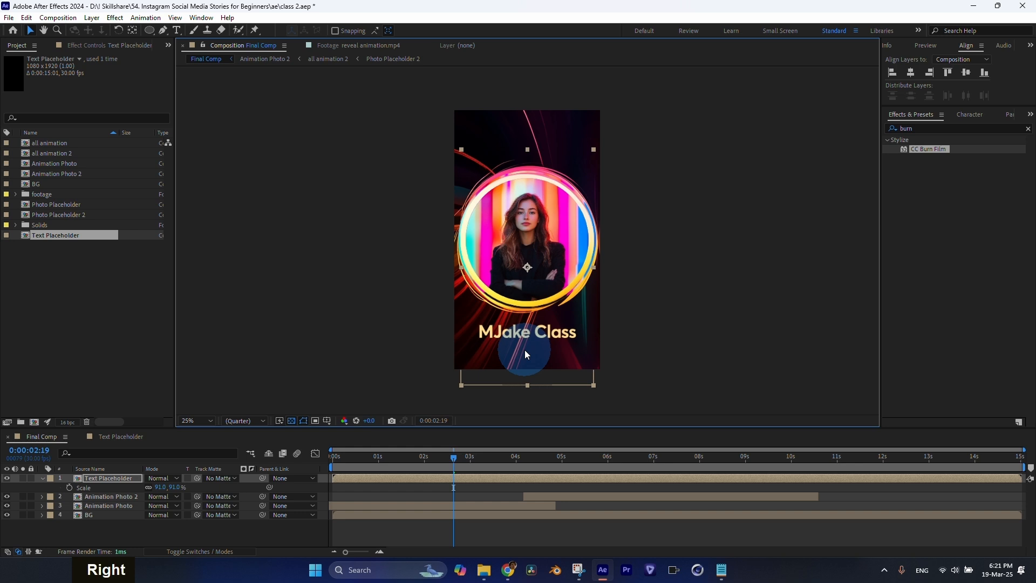
Step: Duplicate the Text Placeholder layer, scale the top copy to 152% and move it up over the original title
{"action": "scroll", "coordinate": [519, 306], "scroll_direction": "up", "scroll_amount": 2}
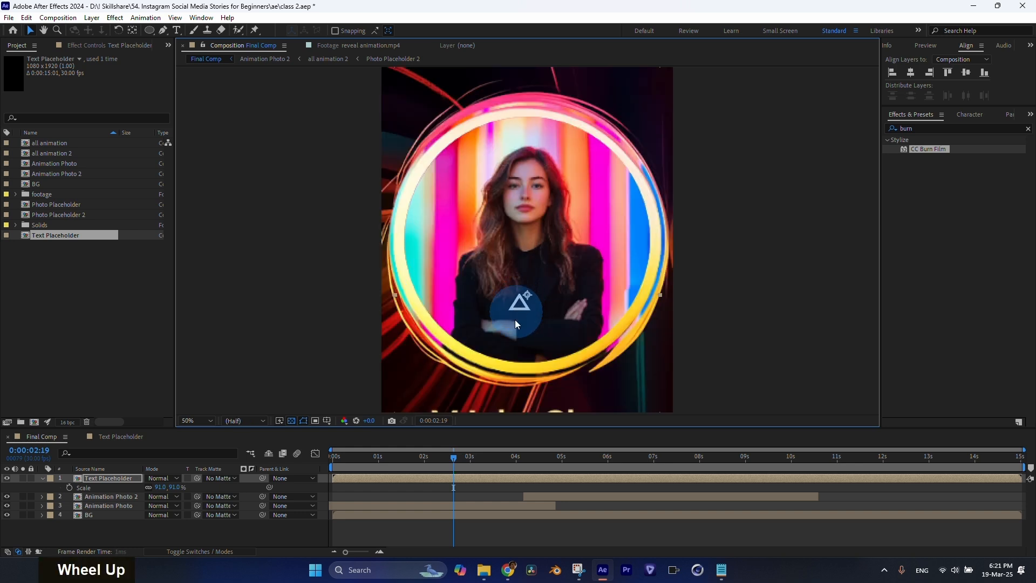
{"action": "left_click", "coordinate": [100, 478]}
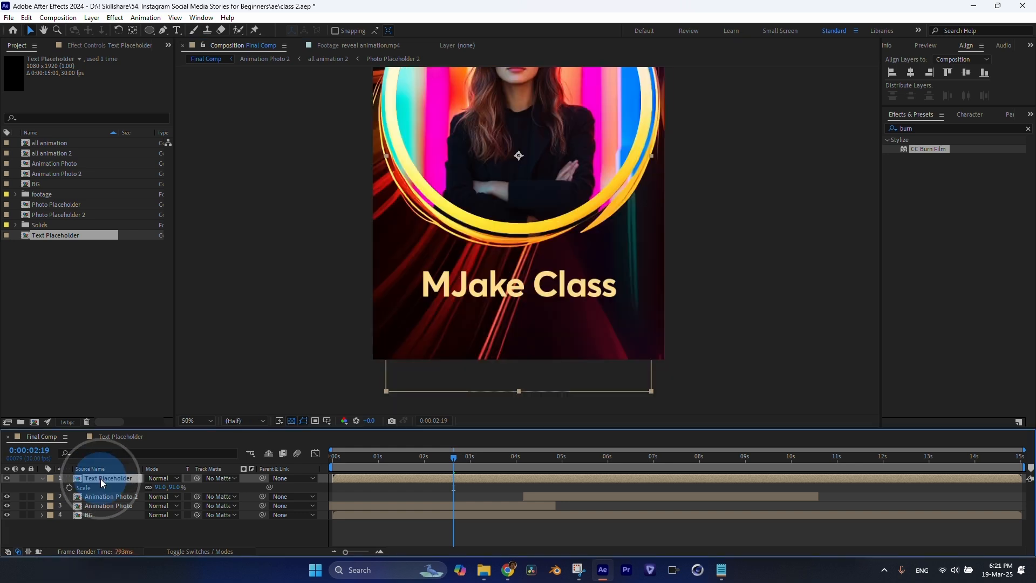
{"action": "left_click", "coordinate": [42, 479]}
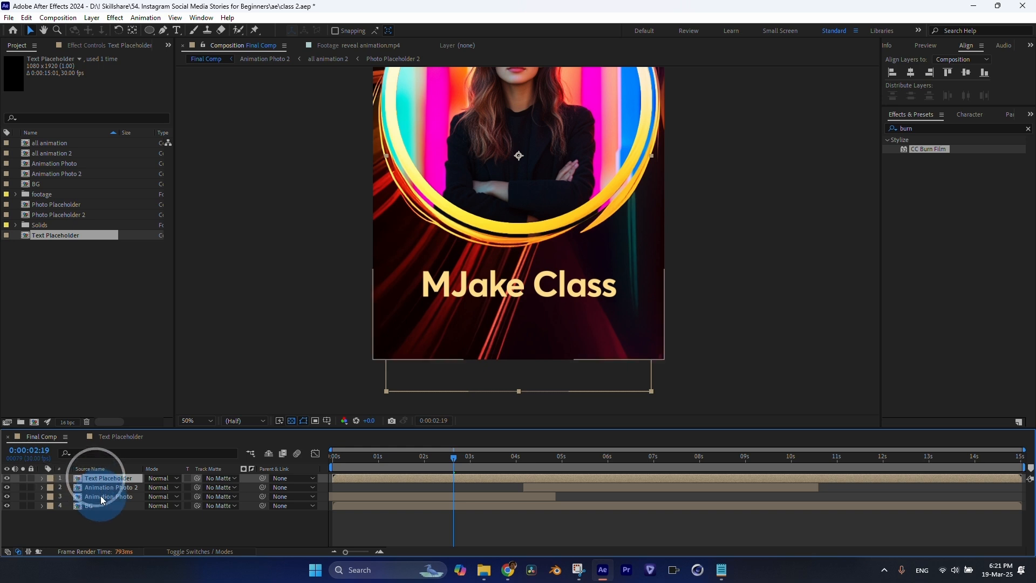
{"action": "key", "text": "ctrl+d"}
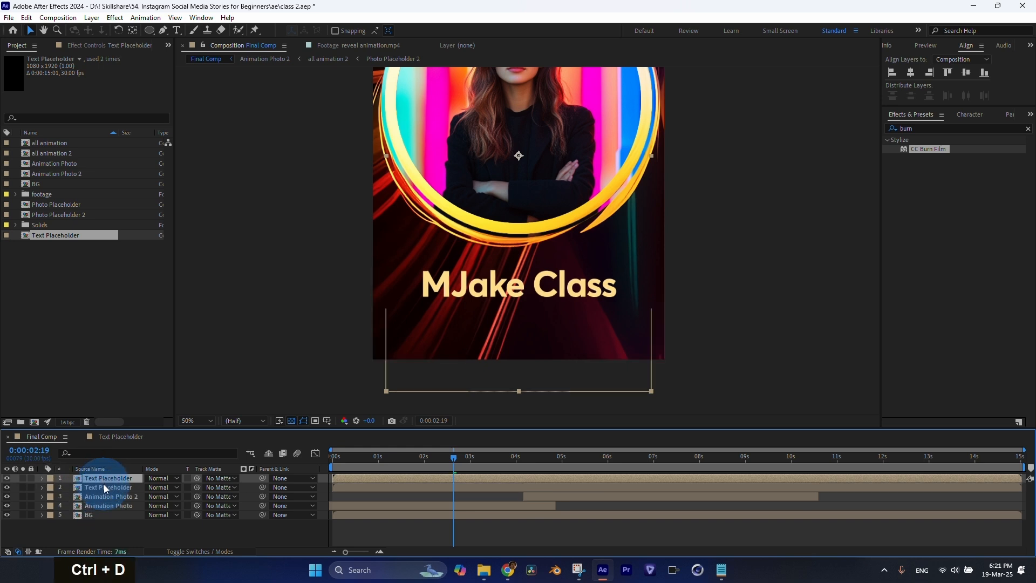
{"action": "key", "text": "s"}
{"action": "left_click_drag", "start_coordinate": [161, 487], "coordinate": [196, 487]}
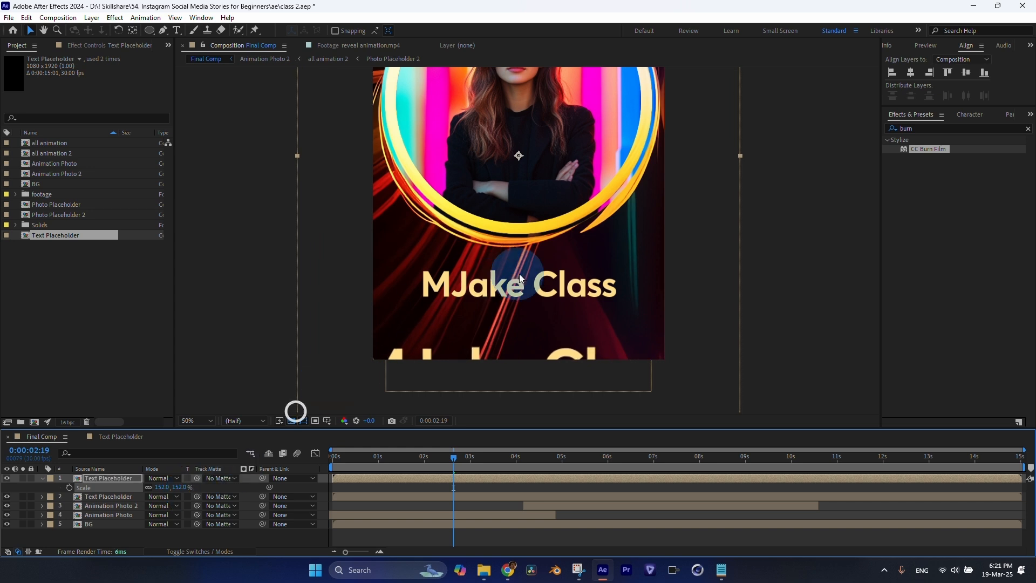
{"action": "left_click", "coordinate": [493, 371]}
{"action": "left_click_drag", "start_coordinate": [493, 371], "coordinate": [493, 303]}
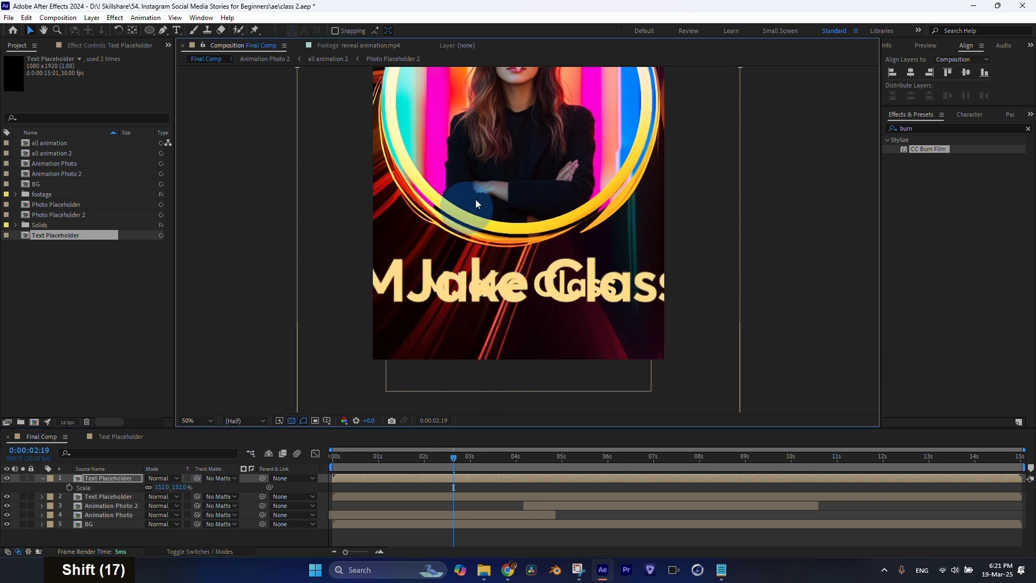
Step: Move the enlarged copy's anchor point to the center of its title and scale the copy up until it overflows the frame
{"action": "left_click", "coordinate": [132, 31]}
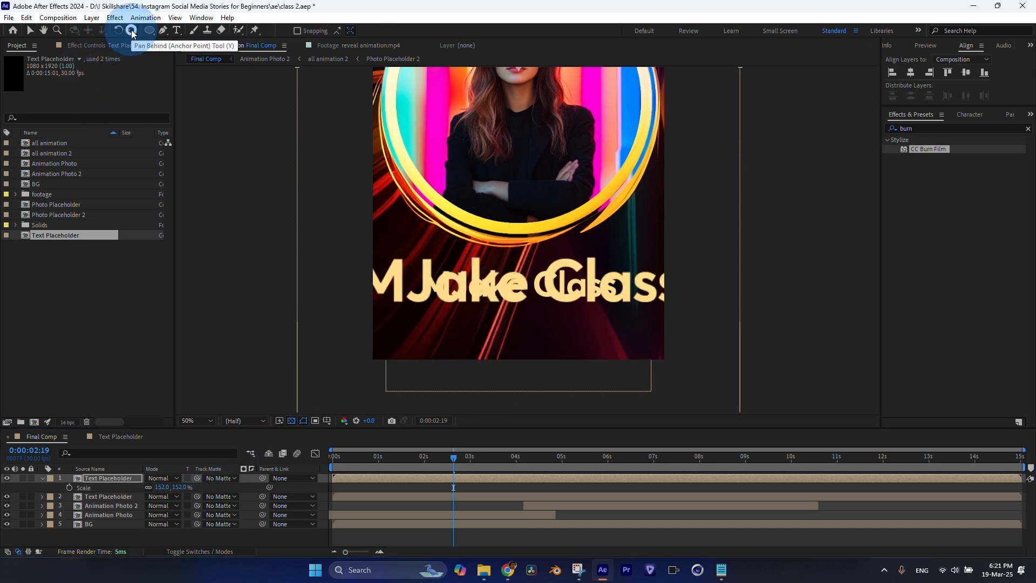
{"action": "middle_click", "coordinate": [518, 101]}
{"action": "left_click_drag", "start_coordinate": [518, 101], "coordinate": [516, 122]}
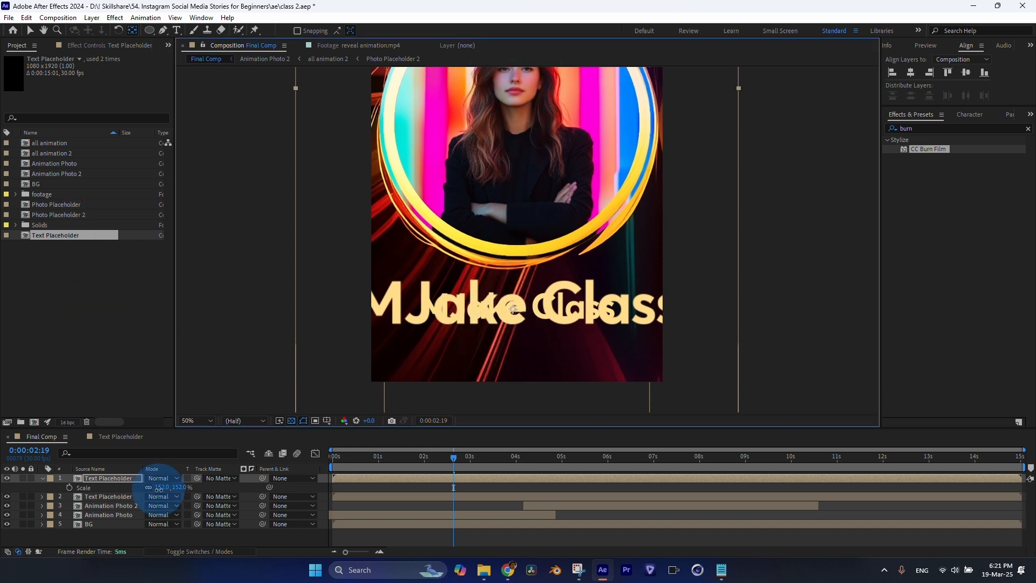
{"action": "left_click_drag", "start_coordinate": [161, 487], "coordinate": [245, 524]}
{"action": "left_click", "coordinate": [42, 478]}
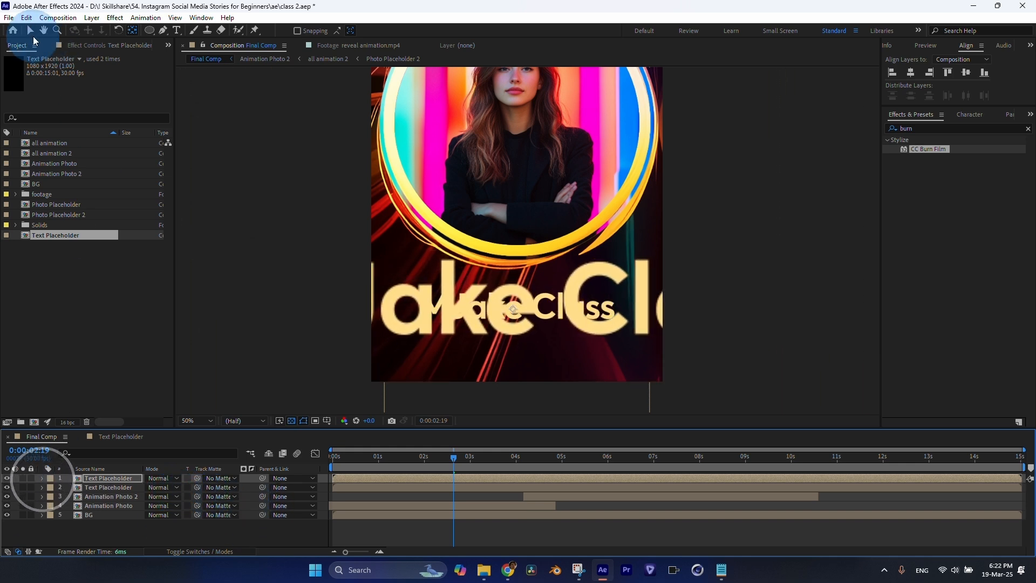
{"action": "left_click", "coordinate": [30, 33]}
Step: Duplicate the enlarged Text Placeholder, set the top copy as track matte for the copy beneath it, and preview the result
{"action": "left_click", "coordinate": [139, 478]}
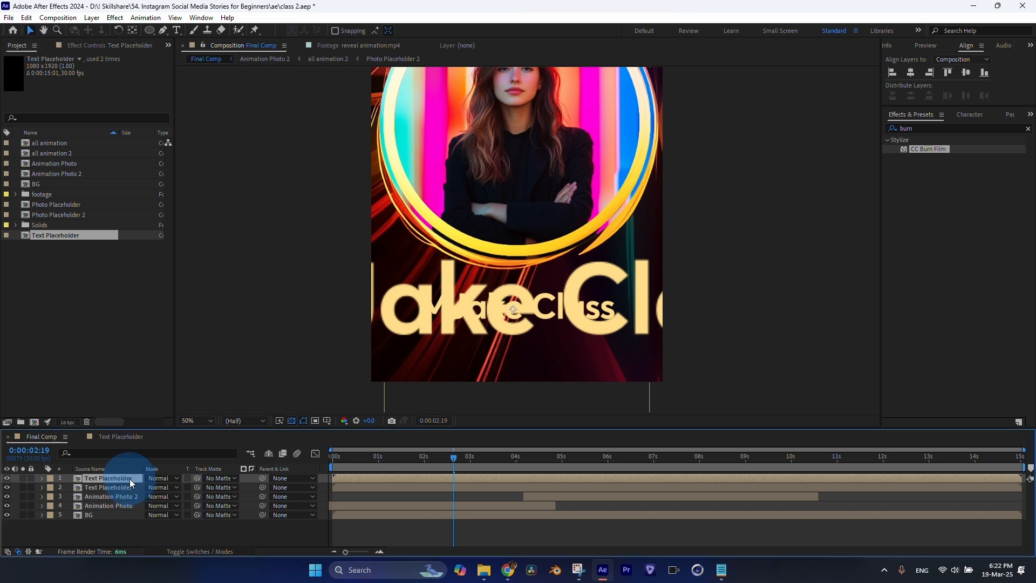
{"action": "key", "text": "ctrl+d"}
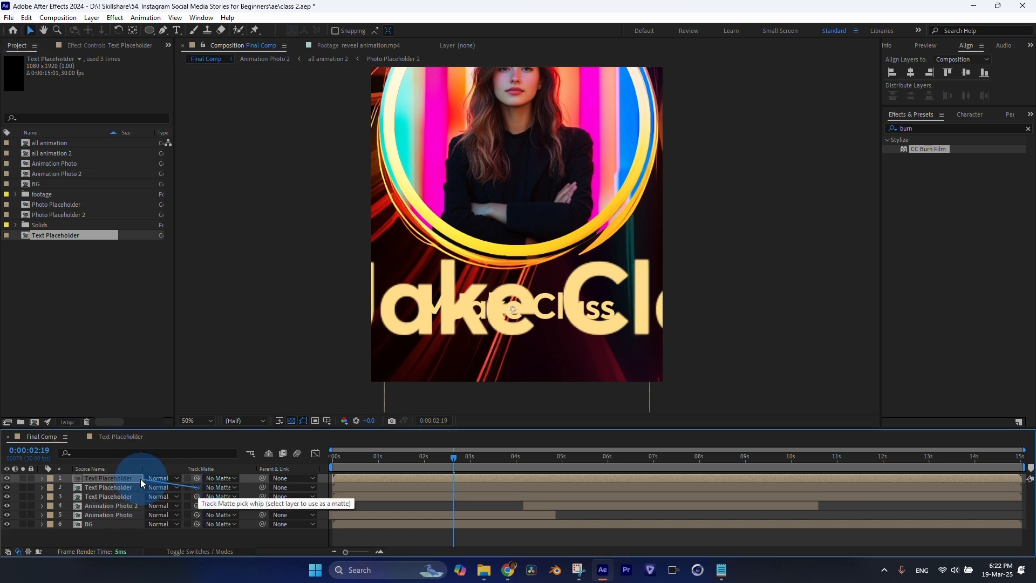
{"action": "left_click_drag", "start_coordinate": [140, 478], "coordinate": [130, 478]}
{"action": "left_click", "coordinate": [342, 457]}
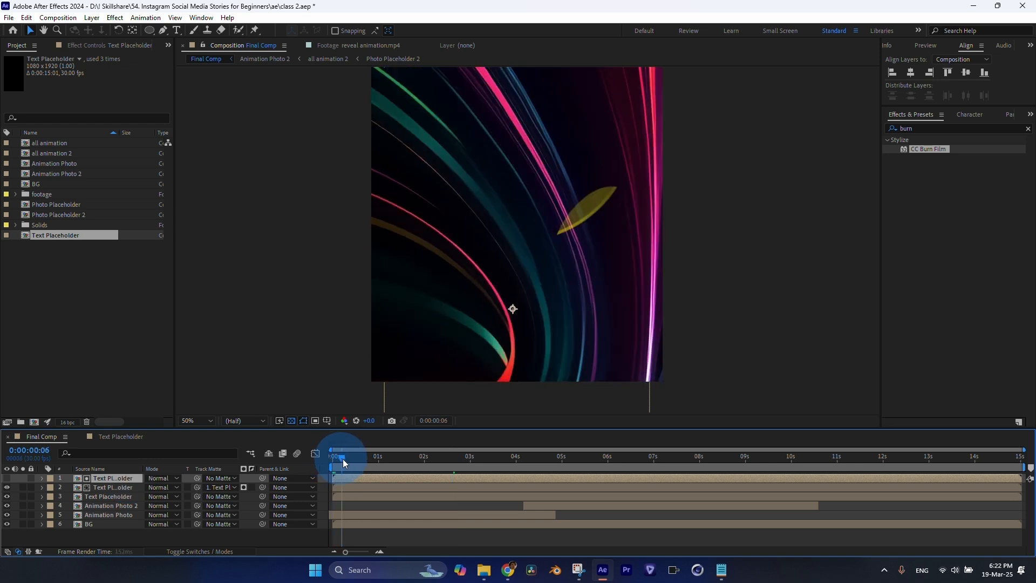
{"action": "left_click_drag", "start_coordinate": [342, 459], "coordinate": [372, 463]}
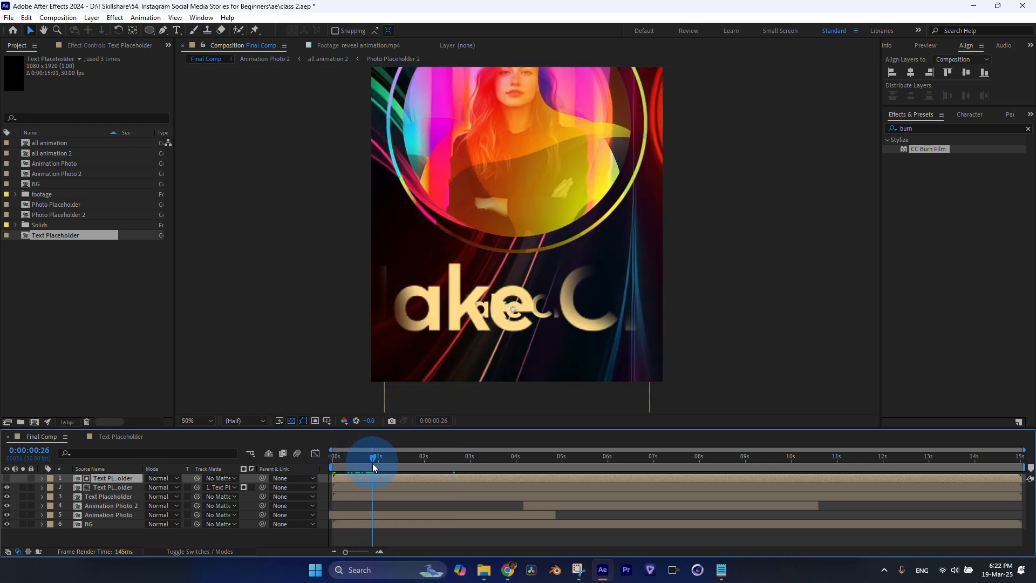
Step: Invert the track matte on the second Text Placeholder layer and preview the faint oversized text
{"action": "left_click", "coordinate": [258, 487]}
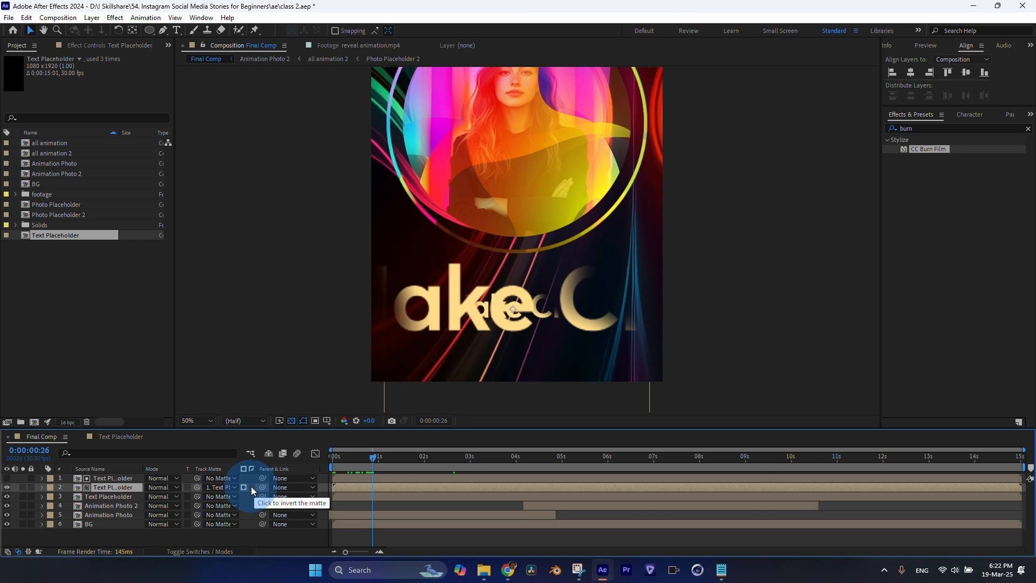
{"action": "left_click", "coordinate": [251, 487]}
{"action": "mouse_move", "coordinate": [342, 461]}
{"action": "left_mouse_down"}
{"action": "mouse_move", "coordinate": [402, 469]}
{"action": "mouse_move", "coordinate": [357, 470]}
{"action": "left_mouse_up"}
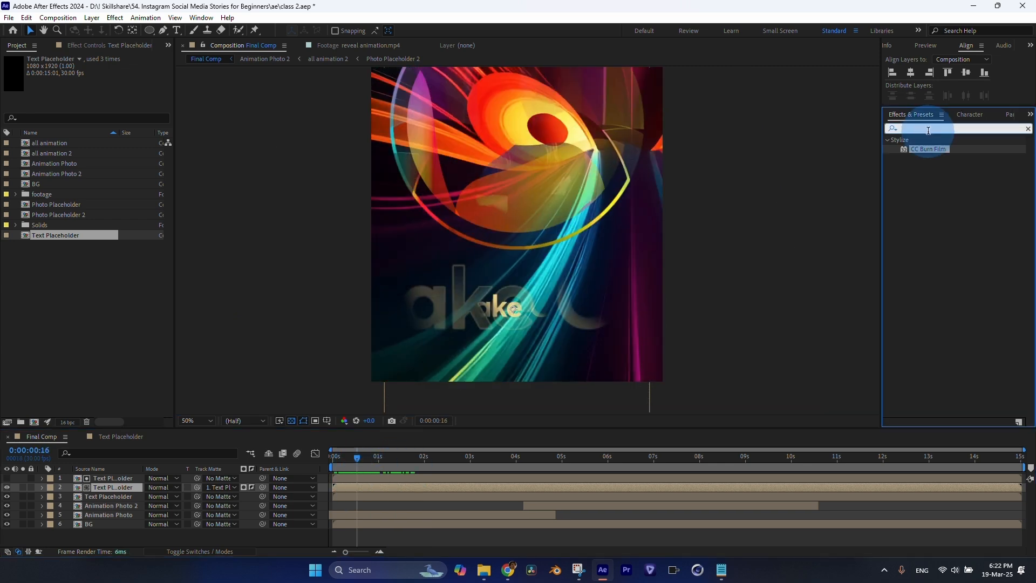
Step: Find the Curves effect and apply it to the matted second Text Placeholder layer
{"action": "double_click", "coordinate": [912, 128]}
{"action": "type", "text": "curv"}
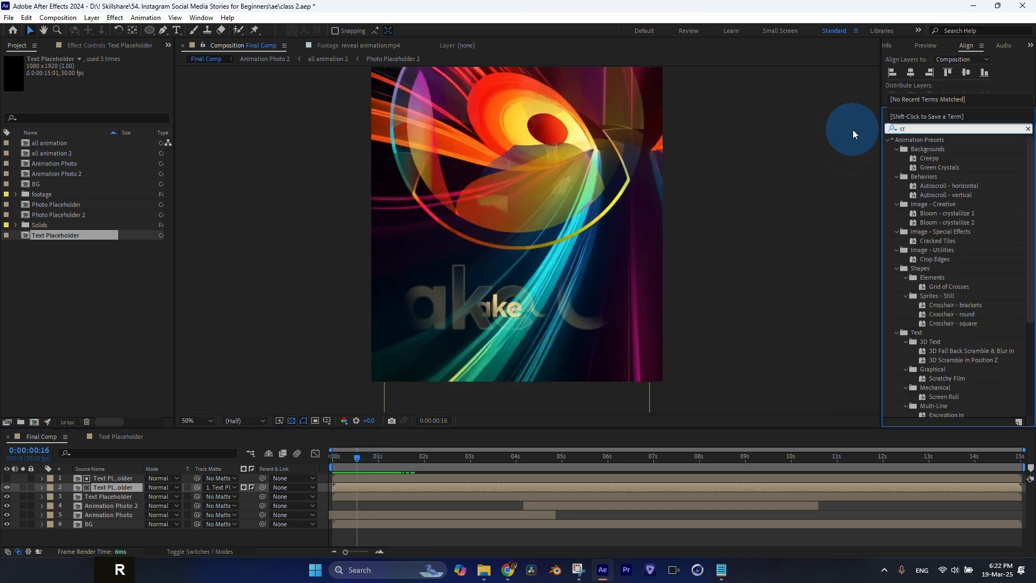
{"action": "type", "text": "es"}
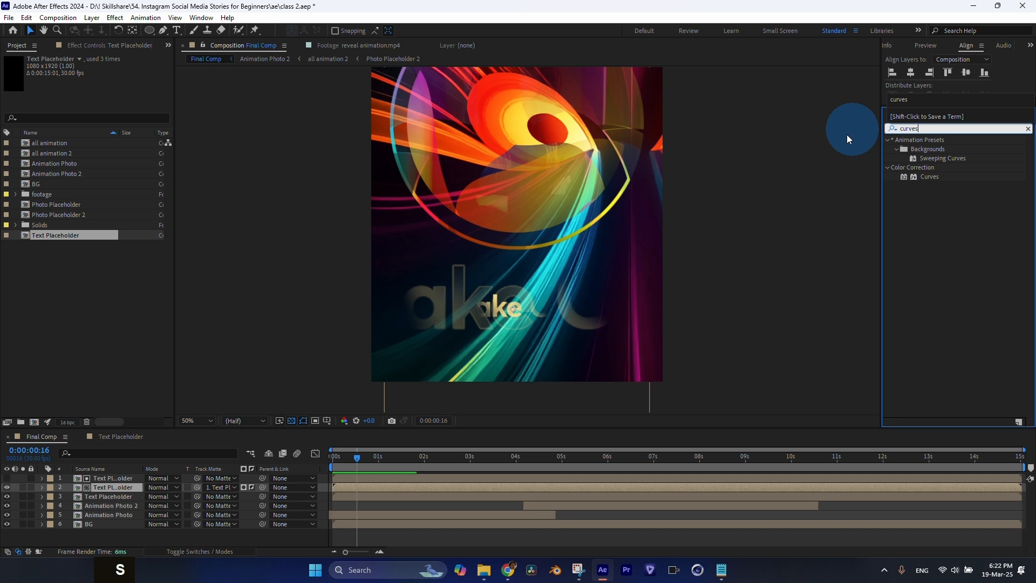
{"action": "left_click_drag", "start_coordinate": [930, 177], "coordinate": [118, 486]}
Step: Try raising the RGB curve, undo it, and set the Curves channel to Alpha
{"action": "left_click_drag", "start_coordinate": [98, 173], "coordinate": [65, 155]}
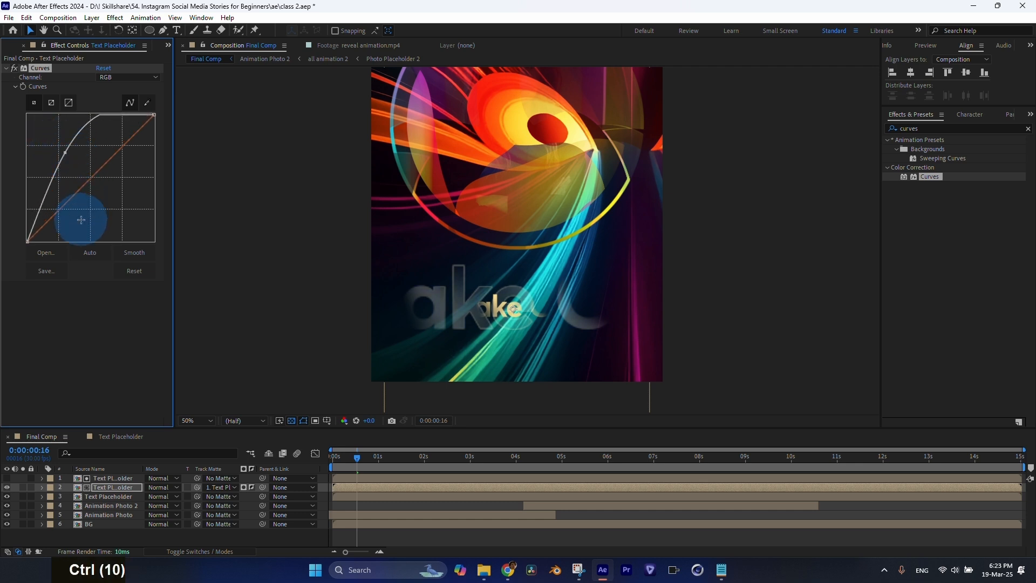
{"action": "key", "text": "ctrl+z"}
{"action": "left_click", "coordinate": [118, 81]}
{"action": "left_click", "coordinate": [120, 136]}
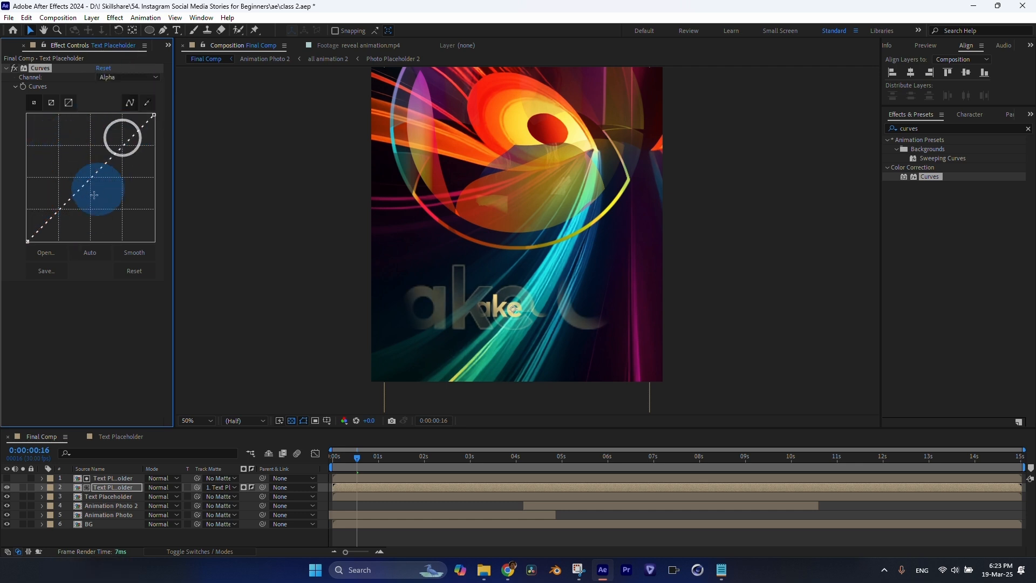
Step: Shape the Alpha curve with a raised upper point and a lower shadow point, and check the oversized text around 0:00:01:08
{"action": "left_click_drag", "start_coordinate": [82, 185], "coordinate": [70, 145]}
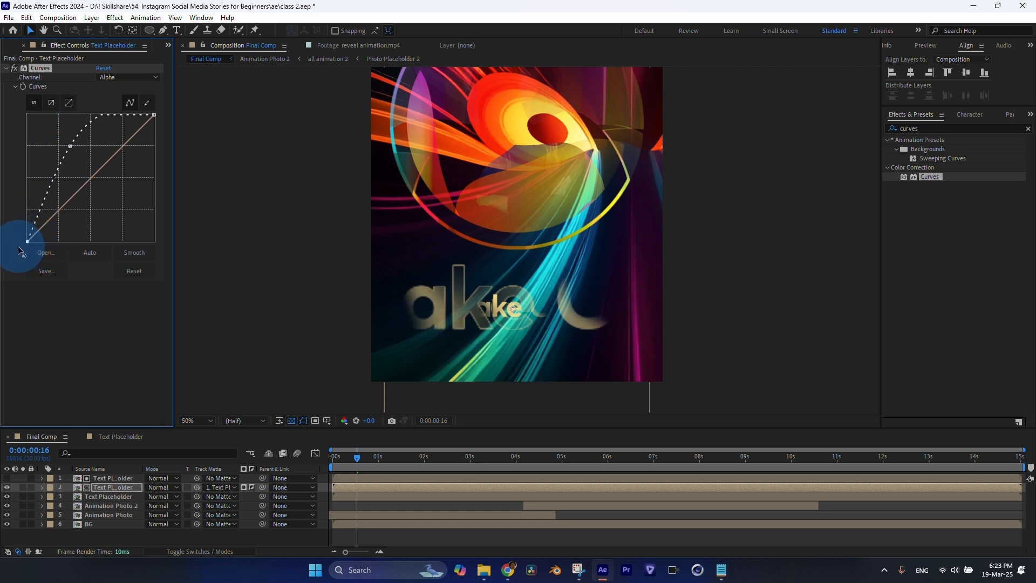
{"action": "left_click_drag", "start_coordinate": [34, 224], "coordinate": [49, 214]}
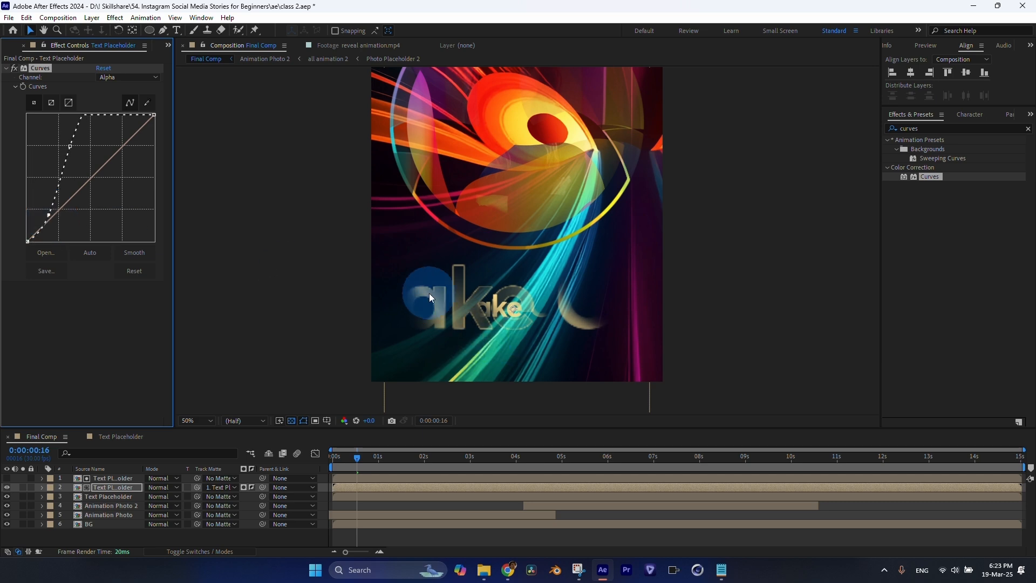
{"action": "left_click_drag", "start_coordinate": [334, 463], "coordinate": [391, 474]}
{"action": "scroll", "coordinate": [474, 342], "scroll_direction": "down", "scroll_amount": 1}
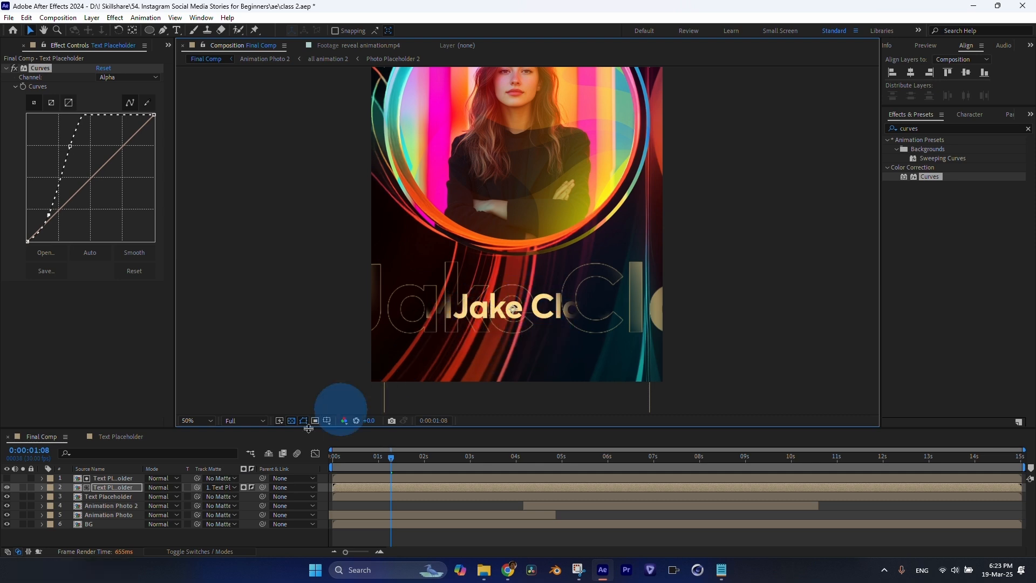
Step: Enable Collapse Transformations on both enlarged Text Placeholder layers and inspect the sharpness of their outlines
{"action": "left_click", "coordinate": [181, 551]}
{"action": "scroll", "coordinate": [478, 331], "scroll_direction": "up", "scroll_amount": 2}
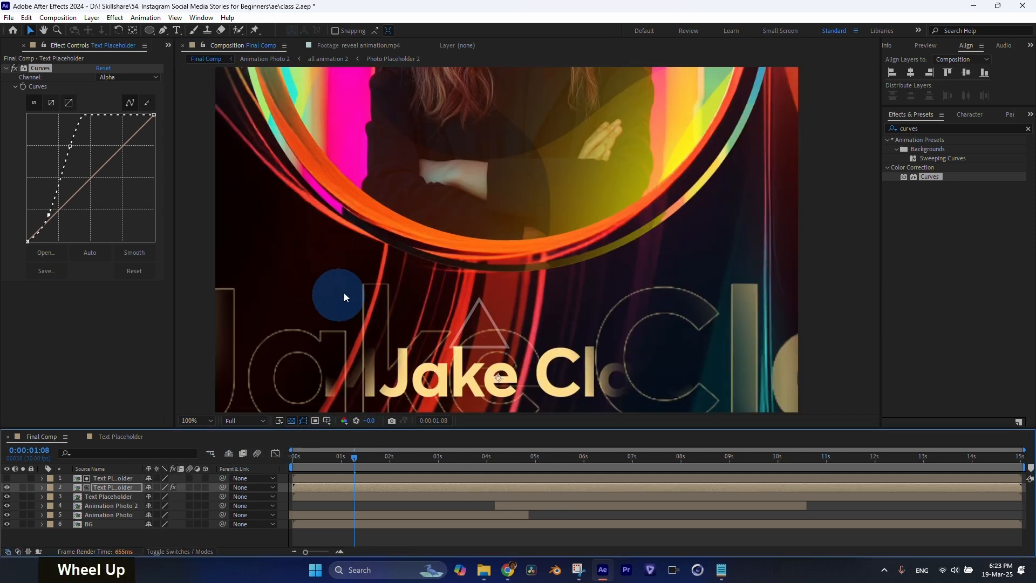
{"action": "scroll", "coordinate": [390, 322], "scroll_direction": "down", "scroll_amount": 2}
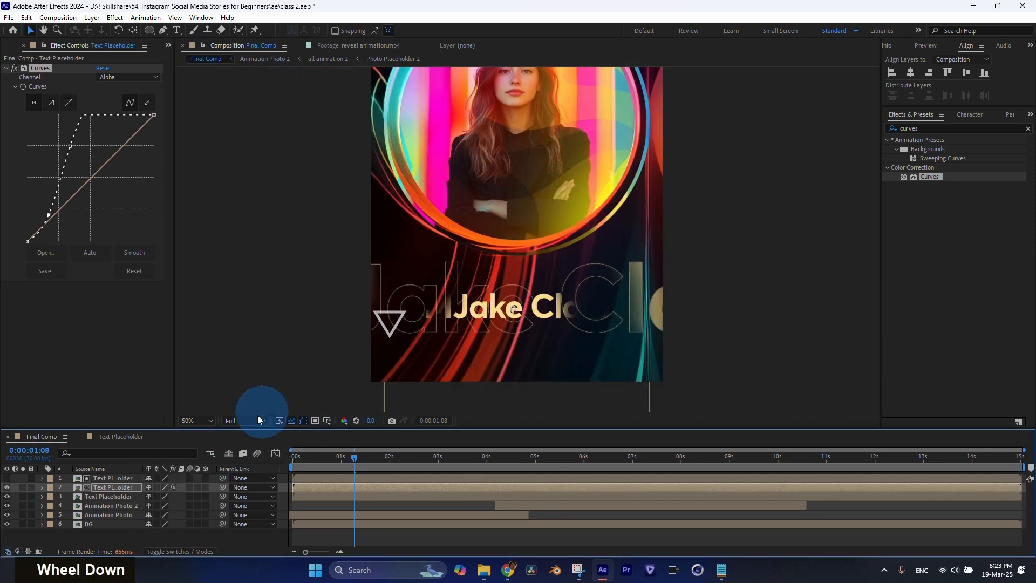
{"action": "left_click", "coordinate": [156, 478]}
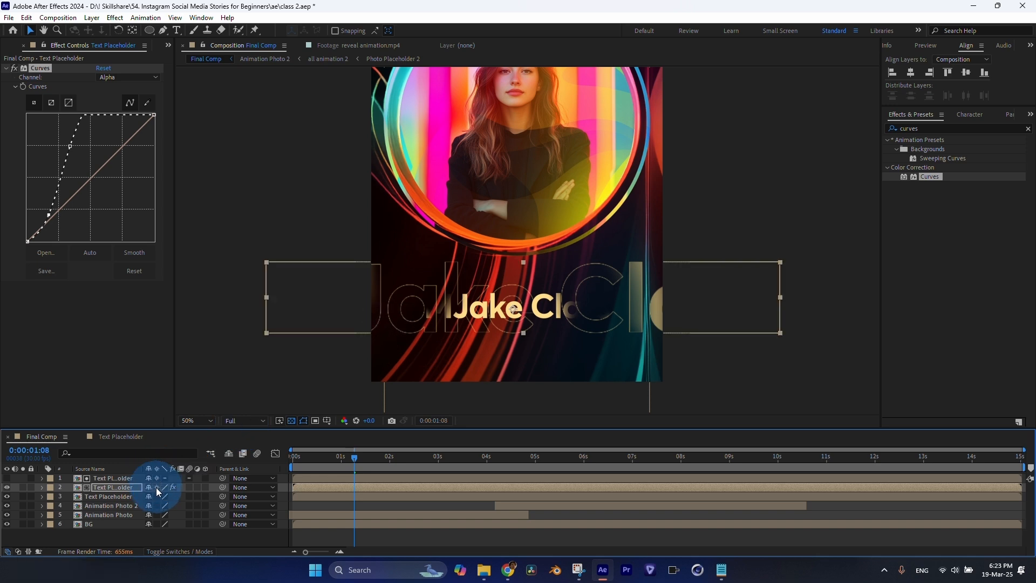
{"action": "left_click", "coordinate": [157, 486]}
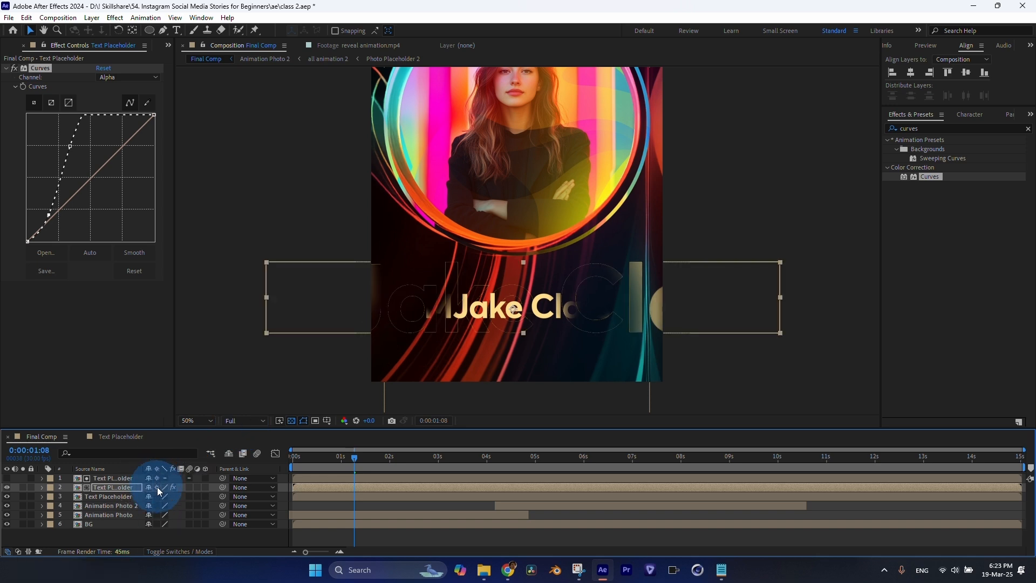
{"action": "scroll", "coordinate": [516, 338], "scroll_direction": "up", "scroll_amount": 2}
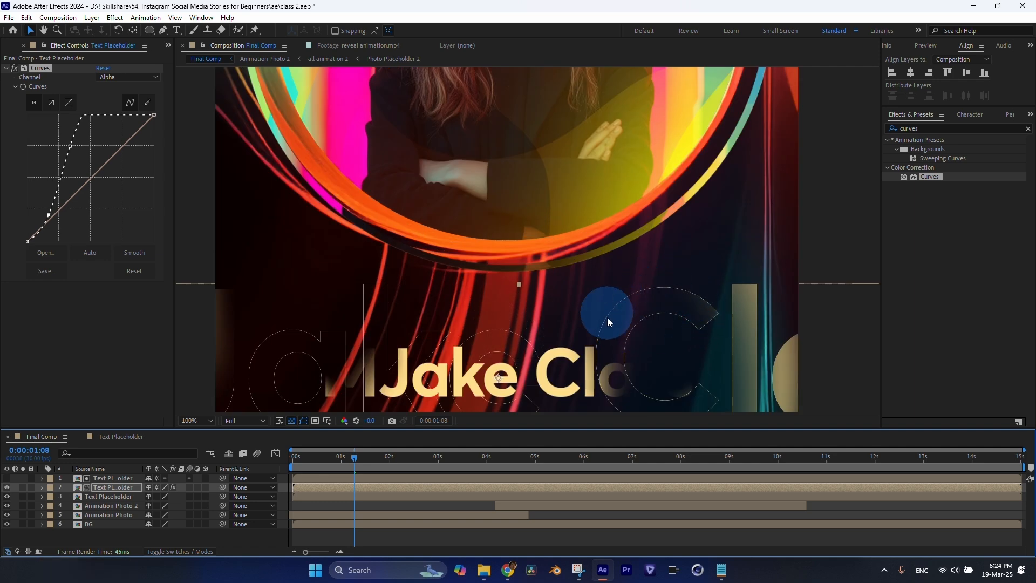
{"action": "scroll", "coordinate": [609, 318], "scroll_direction": "down", "scroll_amount": 2}
Step: Keyframe the second Text Placeholder layer's Opacity from 100% at 0:00:00:26 to 0% at 0:00:01:20
{"action": "left_click", "coordinate": [351, 460]}
{"action": "left_click_drag", "start_coordinate": [349, 460], "coordinate": [331, 459]}
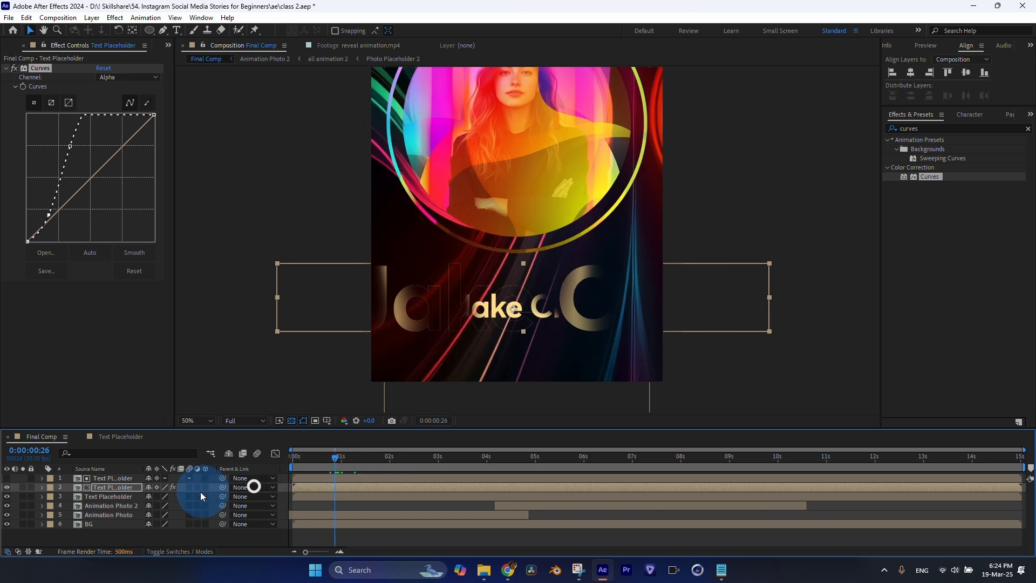
{"action": "left_click", "coordinate": [125, 488]}
{"action": "key", "text": "t"}
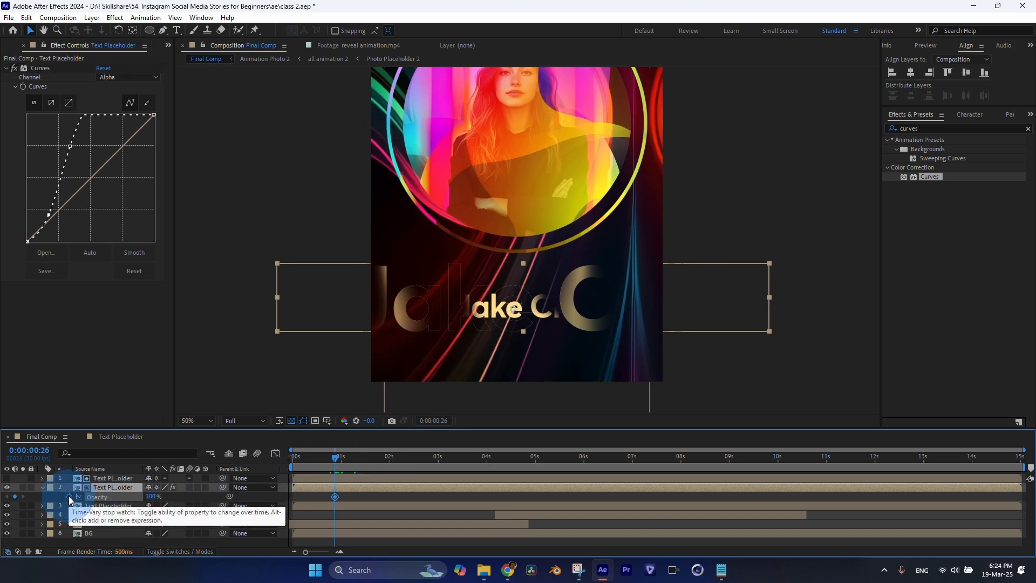
{"action": "left_click", "coordinate": [69, 496]}
{"action": "left_click_drag", "start_coordinate": [335, 461], "coordinate": [374, 458]}
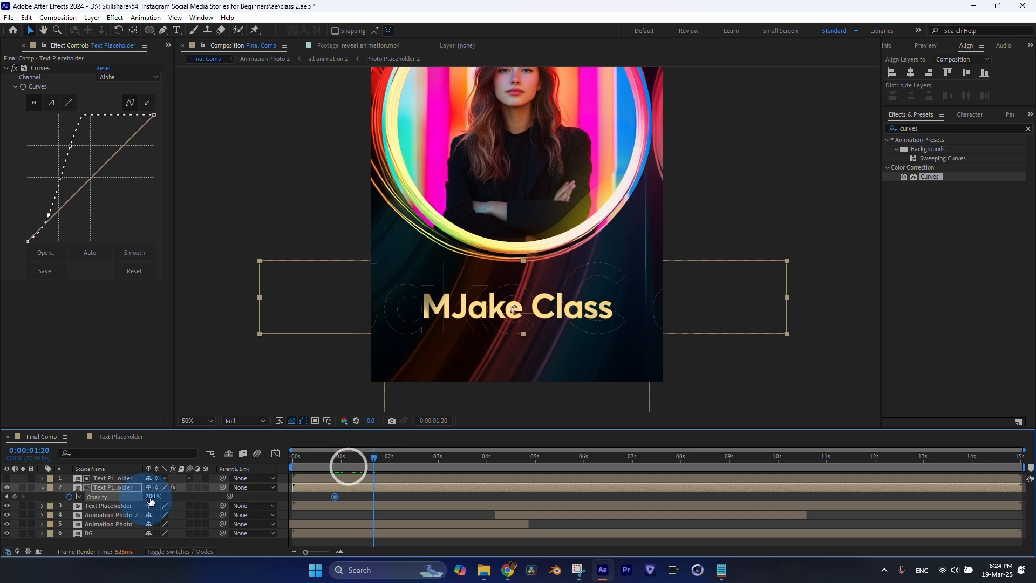
{"action": "left_click_drag", "start_coordinate": [151, 496], "coordinate": [79, 497]}
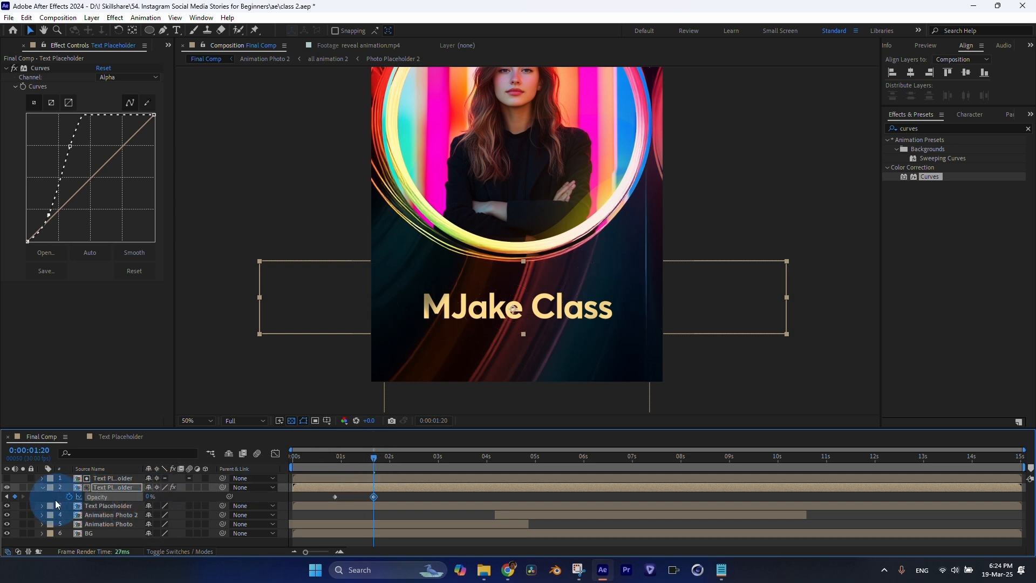
Step: Apply Easy Ease to both Opacity keyframes and scrub through the fade-out of the oversized text
{"action": "left_click_drag", "start_coordinate": [329, 459], "coordinate": [338, 463]}
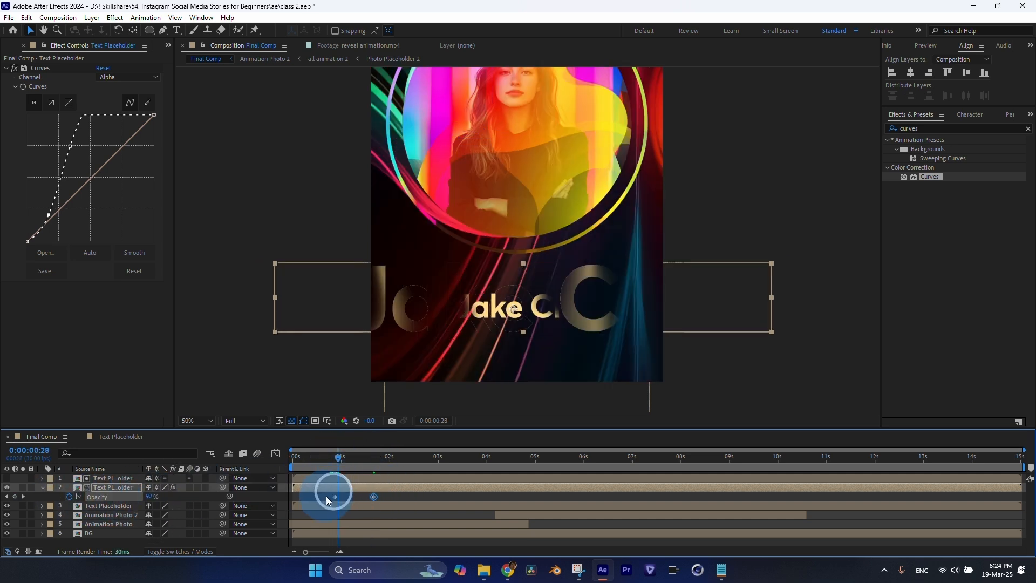
{"action": "key", "text": "F9"}
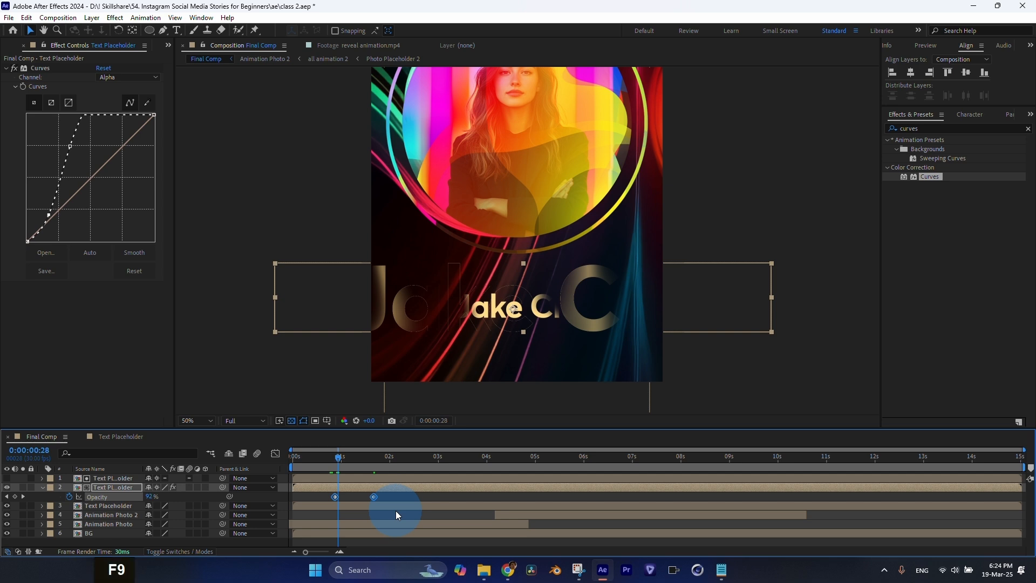
{"action": "left_click_drag", "start_coordinate": [337, 459], "coordinate": [307, 461]}
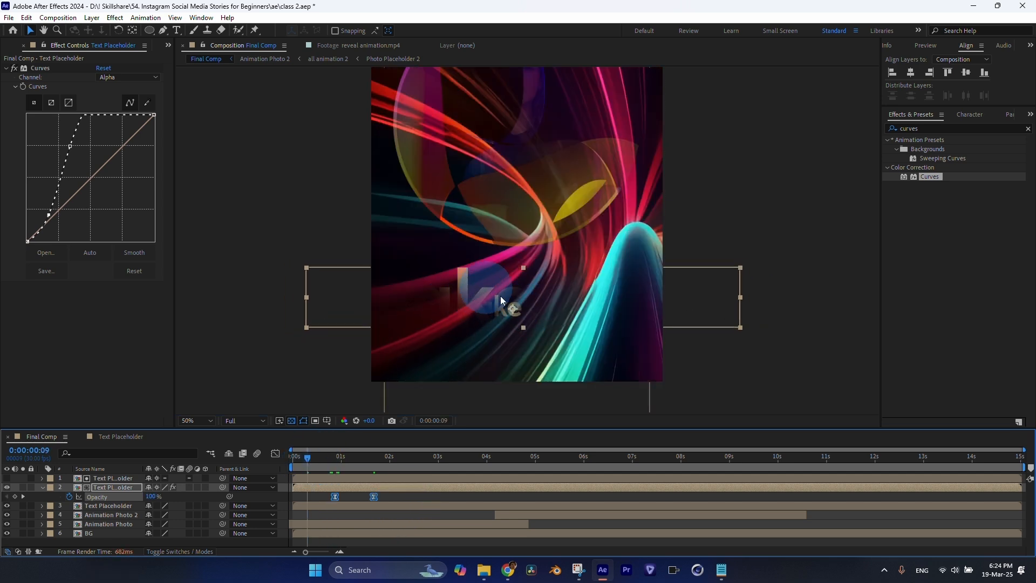
{"action": "left_click", "coordinate": [325, 459]}
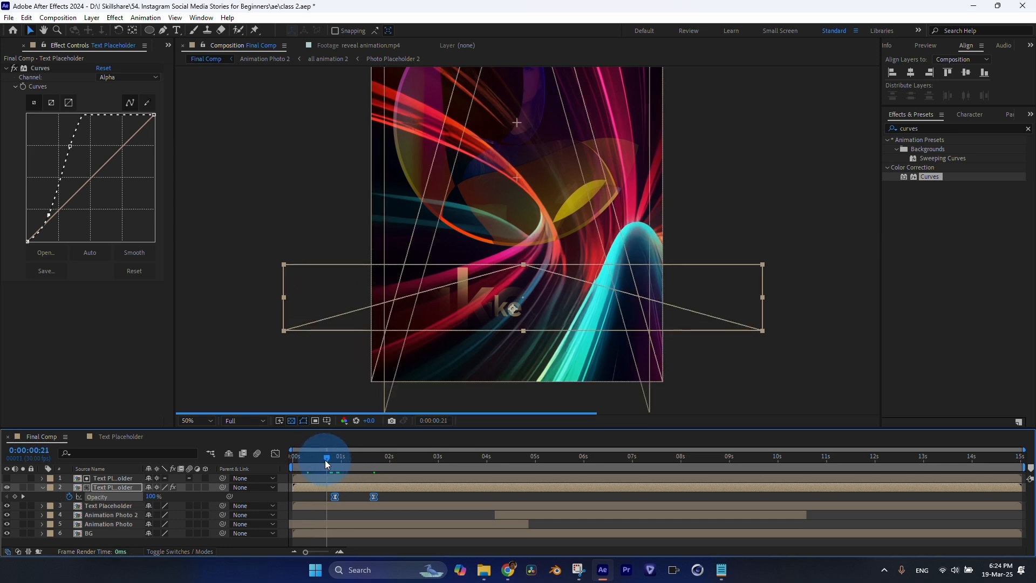
{"action": "mouse_move", "coordinate": [335, 458]}
{"action": "left_mouse_down"}
{"action": "mouse_move", "coordinate": [368, 461]}
{"action": "mouse_move", "coordinate": [355, 462]}
{"action": "left_mouse_up"}
Step: Set the composition preview resolution to Auto and compare the text outlines at 25% and 50% magnification
{"action": "scroll", "coordinate": [419, 379], "scroll_direction": "down", "scroll_amount": 2}
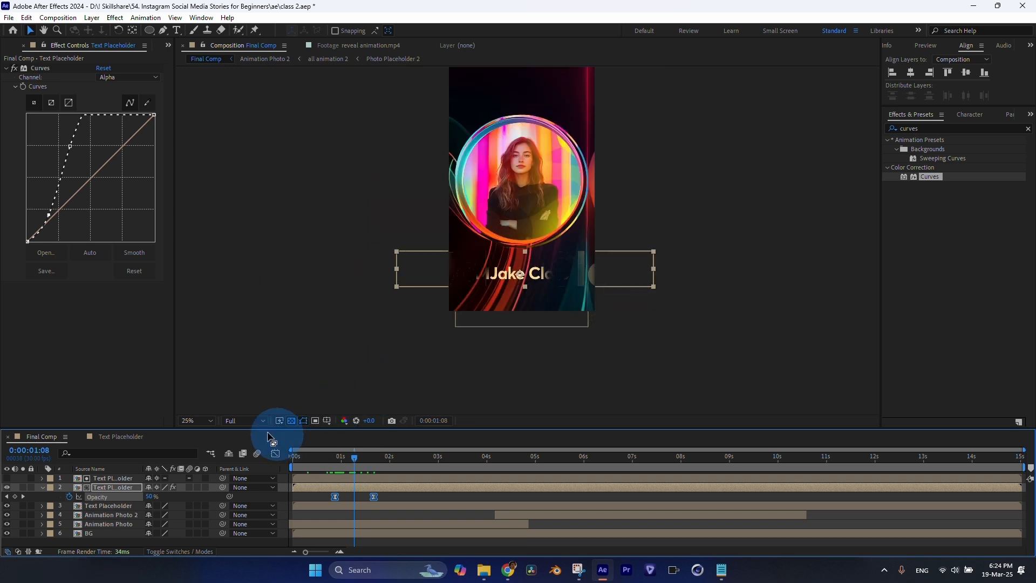
{"action": "left_click", "coordinate": [252, 421]}
{"action": "left_click", "coordinate": [251, 432]}
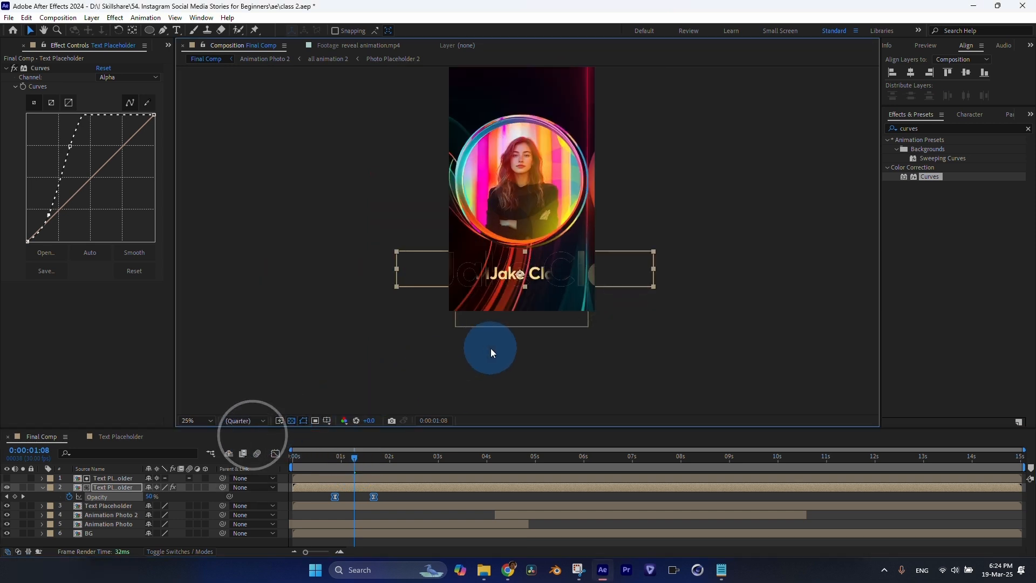
{"action": "scroll", "coordinate": [490, 378], "scroll_direction": "up", "scroll_amount": 2}
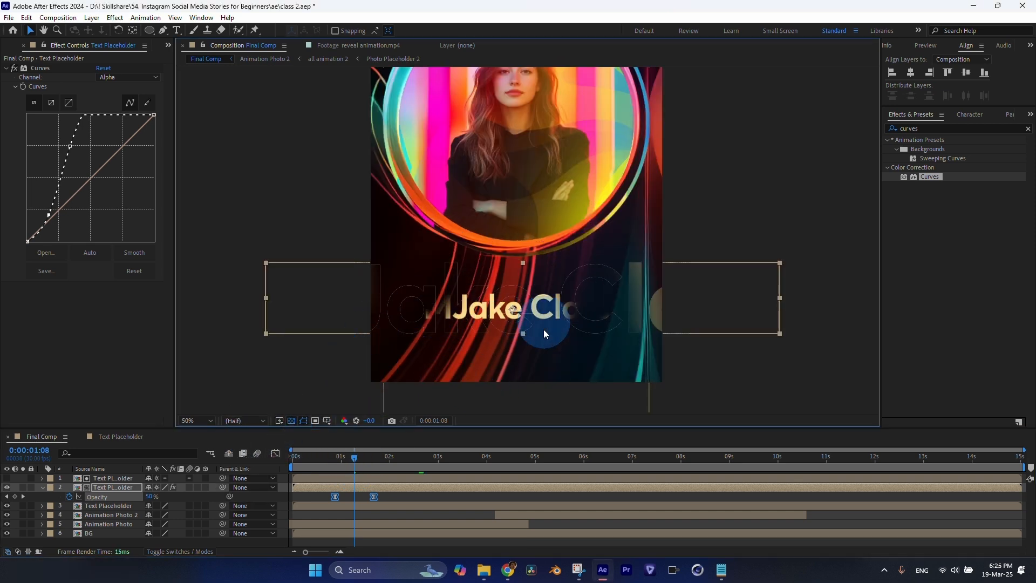
{"action": "scroll", "coordinate": [510, 327], "scroll_direction": "down", "scroll_amount": 2}
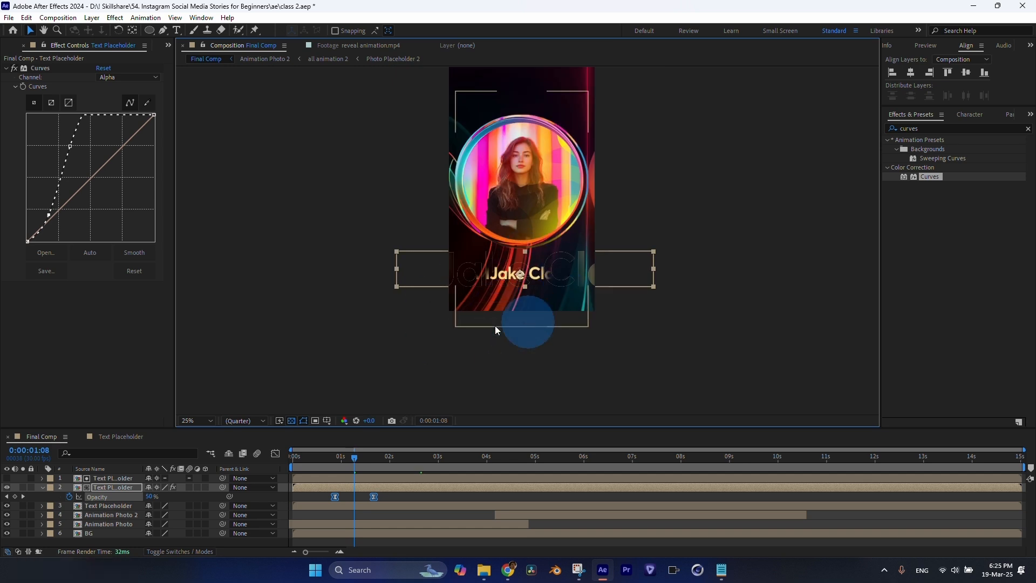
{"action": "scroll", "coordinate": [475, 321], "scroll_direction": "up", "scroll_amount": 2}
Step: Compare the text outlines at Full preview resolution, then return the resolution to Auto
{"action": "left_click", "coordinate": [241, 421]}
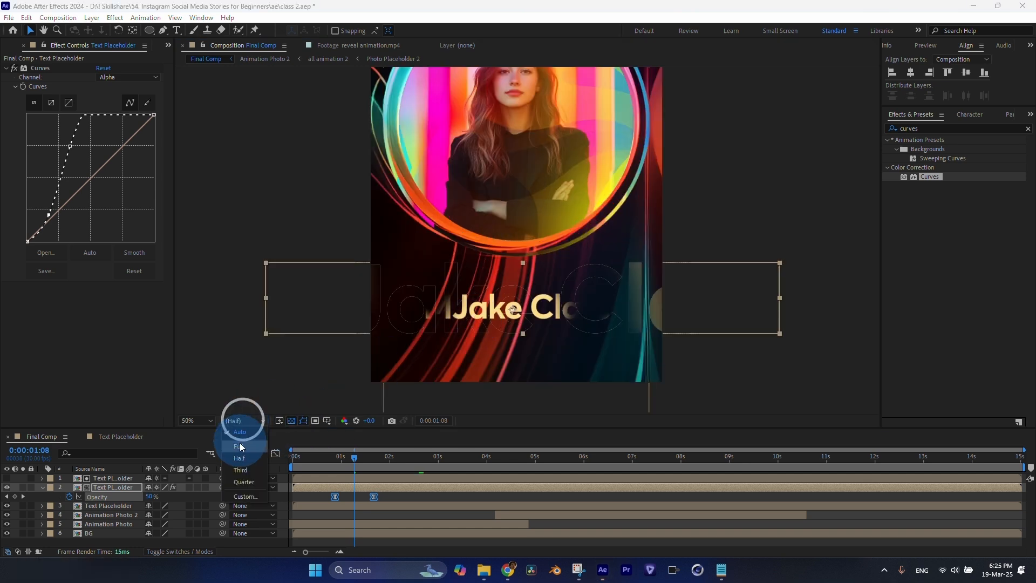
{"action": "left_click", "coordinate": [242, 444]}
{"action": "left_click", "coordinate": [245, 421]}
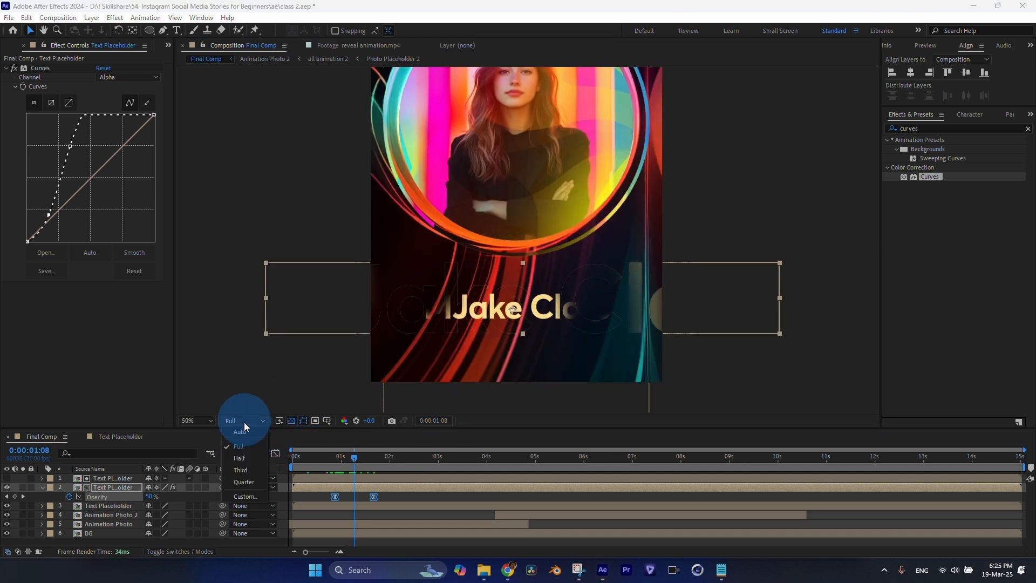
{"action": "left_click", "coordinate": [241, 435]}
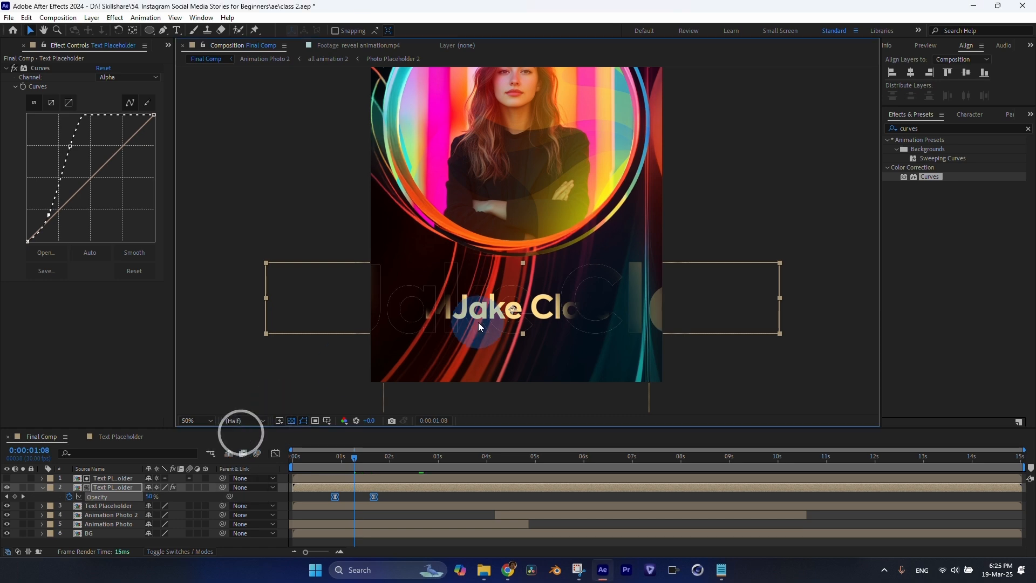
Step: Play back the Final Comp to review the fading oversized text with the title
{"action": "scroll", "coordinate": [540, 340], "scroll_direction": "down", "scroll_amount": 2}
{"action": "key", "text": "KP_0"}
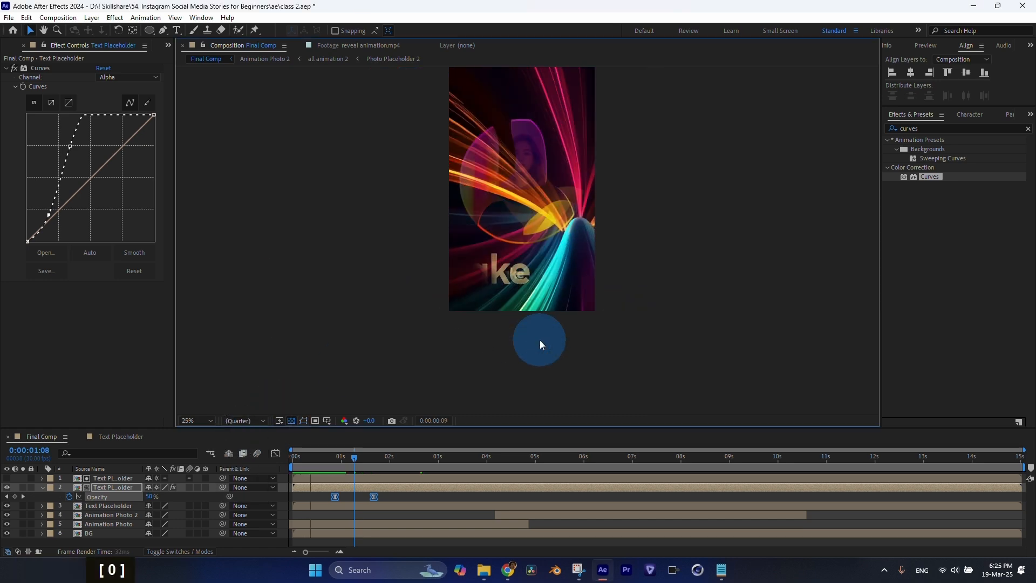
{"action": "key", "text": "KP_0"}
{"action": "key", "text": "KP_0"}
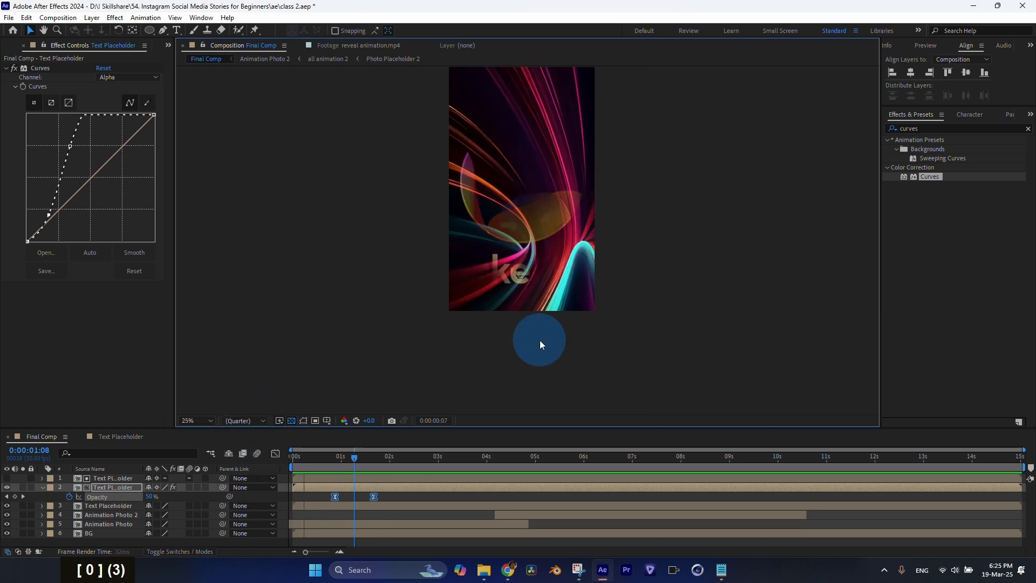
{"action": "key", "text": "KP_0"}
{"action": "key", "text": "KP_0"}
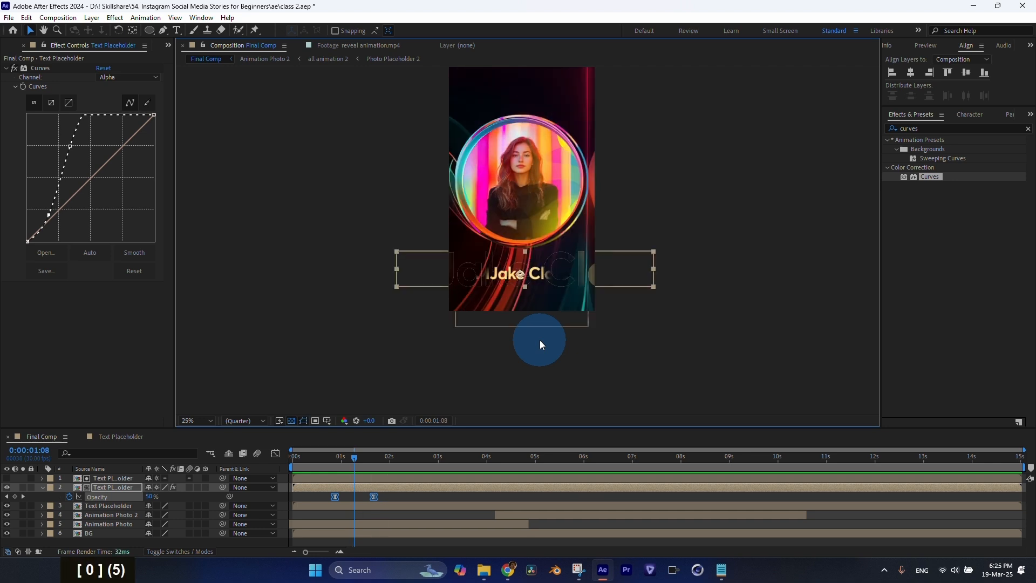
Step: Collapse the Opacity property and duplicate the normal-size Text Placeholder layer in Final Comp
{"action": "mouse_move", "coordinate": [354, 458]}
{"action": "left_mouse_down"}
{"action": "mouse_move", "coordinate": [326, 465]}
{"action": "mouse_move", "coordinate": [365, 473]}
{"action": "mouse_move", "coordinate": [351, 473]}
{"action": "left_mouse_up"}
{"action": "scroll", "coordinate": [435, 322], "scroll_direction": "up", "scroll_amount": 2}
{"action": "left_click", "coordinate": [42, 487]}
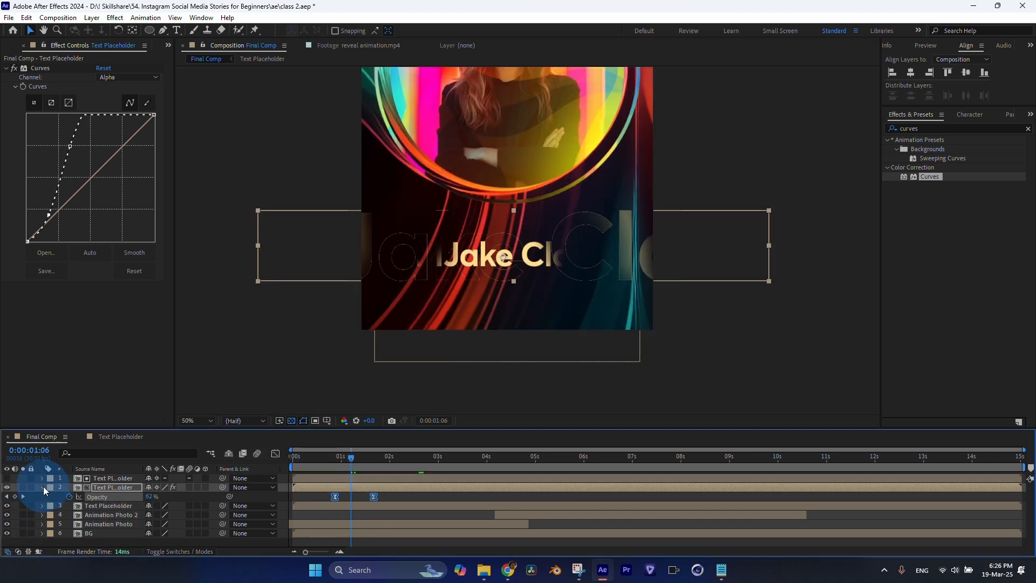
{"action": "left_click", "coordinate": [110, 497]}
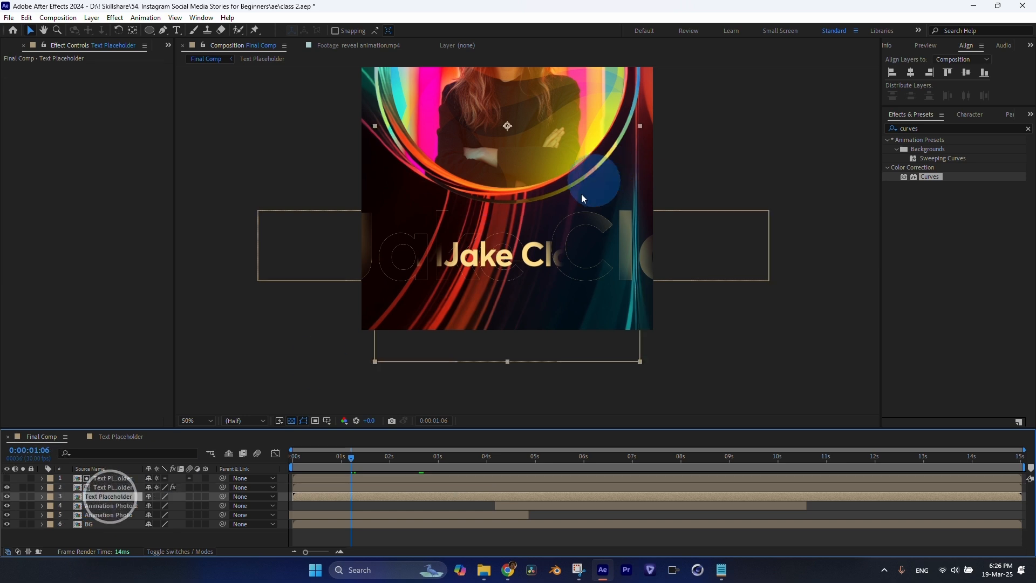
{"action": "left_click", "coordinate": [327, 457]}
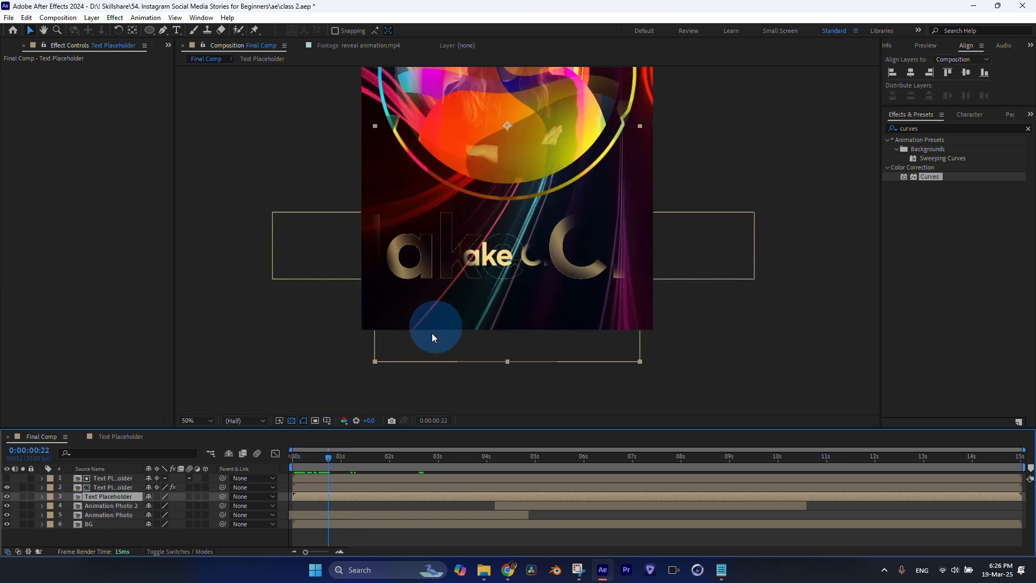
{"action": "left_click", "coordinate": [103, 493]}
{"action": "left_click", "coordinate": [103, 497]}
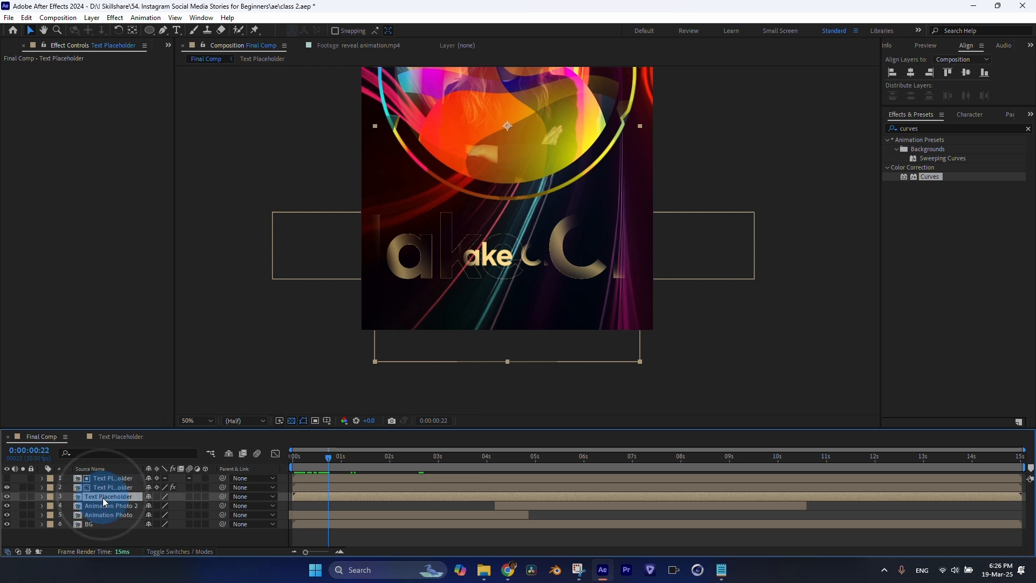
{"action": "key", "text": "ctrl+d"}
{"action": "left_click", "coordinate": [312, 500]}
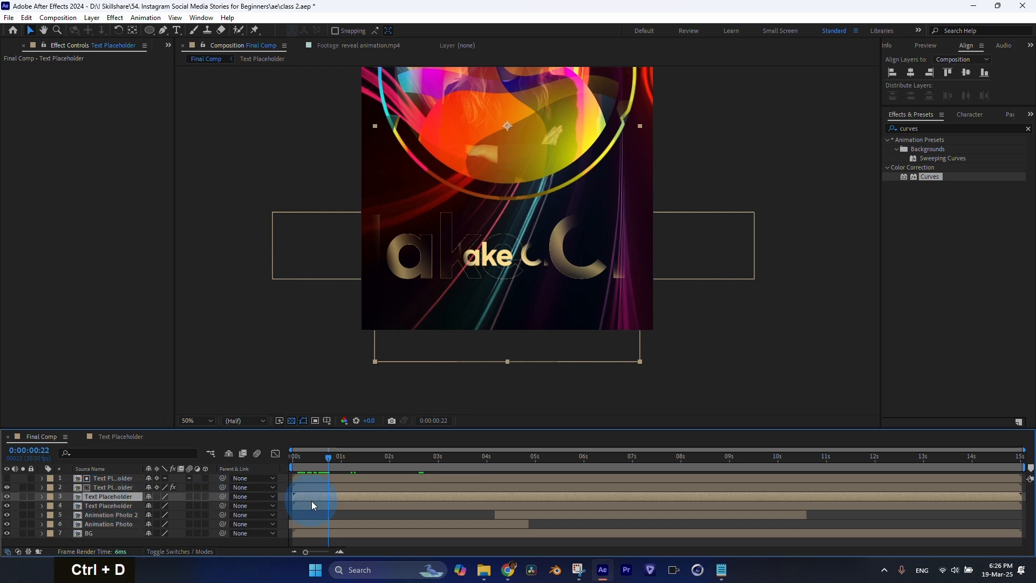
Step: Remove the Scale animation from the title text layer inside the Text Placeholder comp at 100%, and return to Final Comp
{"action": "mouse_move", "coordinate": [328, 470]}
{"action": "left_mouse_down"}
{"action": "mouse_move", "coordinate": [361, 472]}
{"action": "mouse_move", "coordinate": [299, 471]}
{"action": "mouse_move", "coordinate": [384, 463]}
{"action": "left_mouse_up"}
{"action": "left_click", "coordinate": [107, 433]}
{"action": "left_click", "coordinate": [364, 483]}
{"action": "key", "text": "s"}
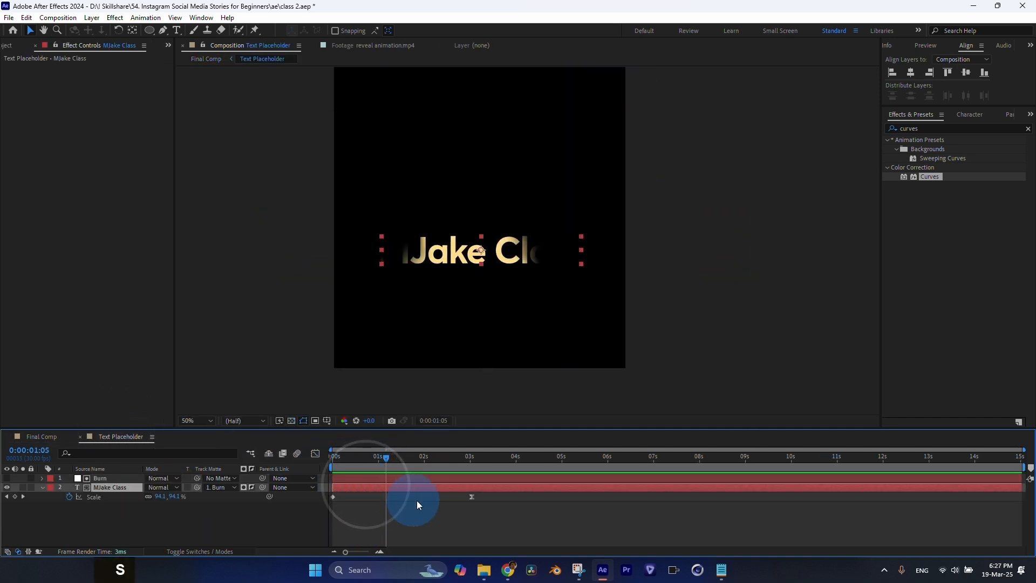
{"action": "left_click_drag", "start_coordinate": [463, 455], "coordinate": [309, 502]}
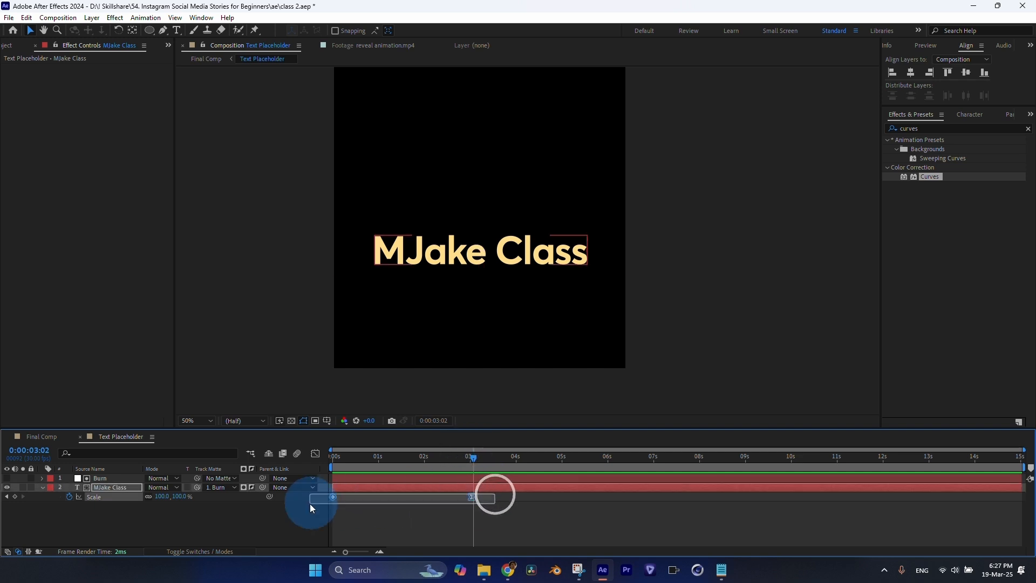
{"action": "left_click", "coordinate": [475, 463]}
{"action": "left_click_drag", "start_coordinate": [478, 462], "coordinate": [504, 492]}
{"action": "left_click", "coordinate": [169, 497]}
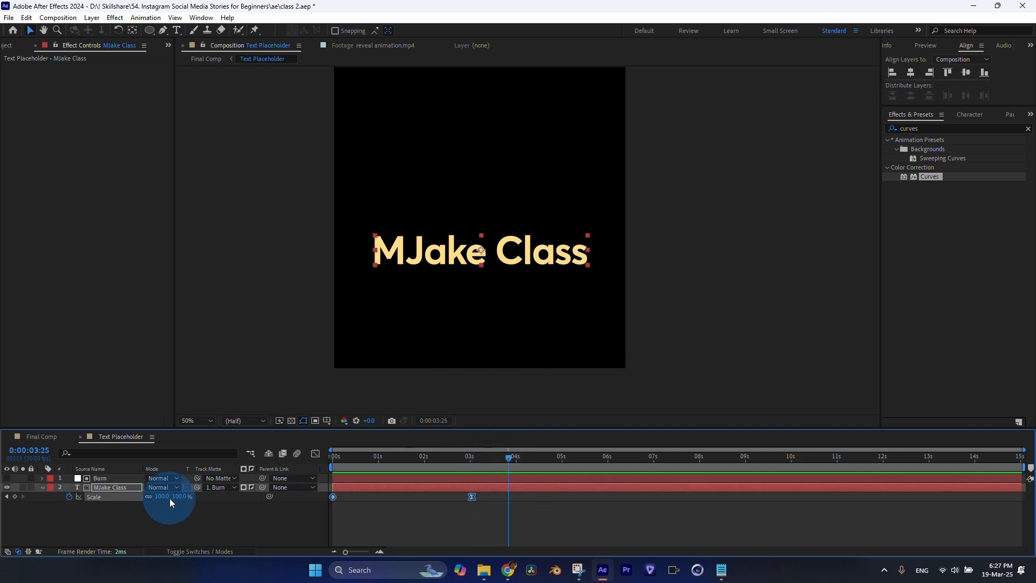
{"action": "left_click", "coordinate": [69, 497]}
{"action": "left_click", "coordinate": [41, 436]}
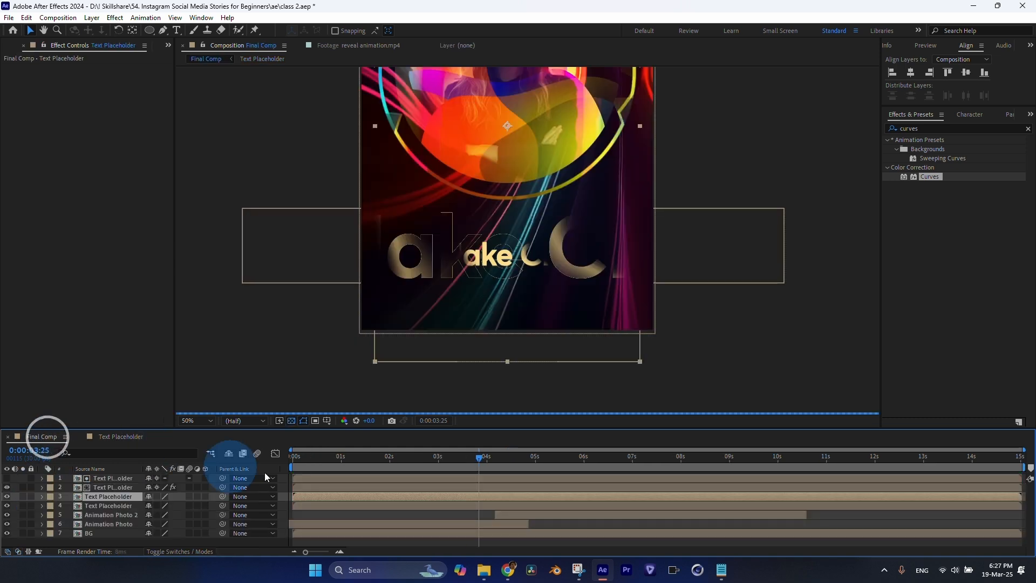
Step: Add a Scale keyframe of 91% to the duplicated Text Placeholder layer and place it at 0:00:02:10
{"action": "left_click", "coordinate": [292, 459]}
{"action": "left_click_drag", "start_coordinate": [291, 459], "coordinate": [321, 476]}
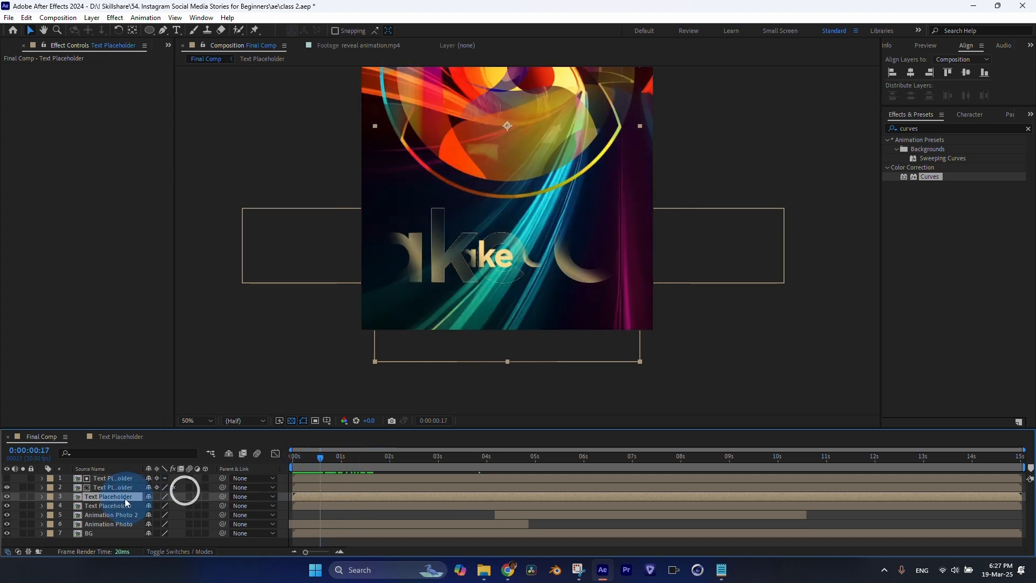
{"action": "key", "text": "s"}
{"action": "key", "text": "s"}
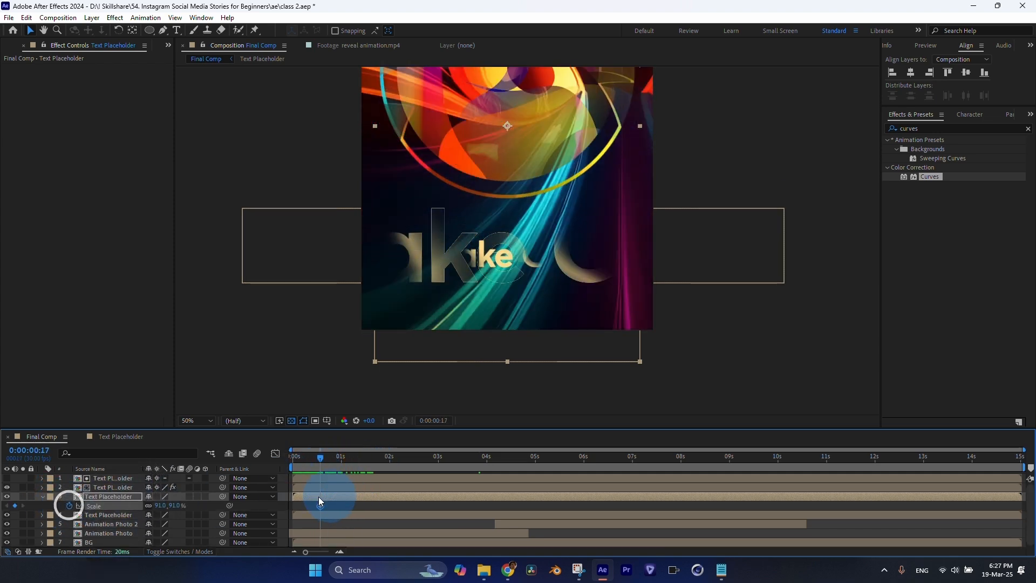
{"action": "left_click_drag", "start_coordinate": [320, 505], "coordinate": [406, 506]}
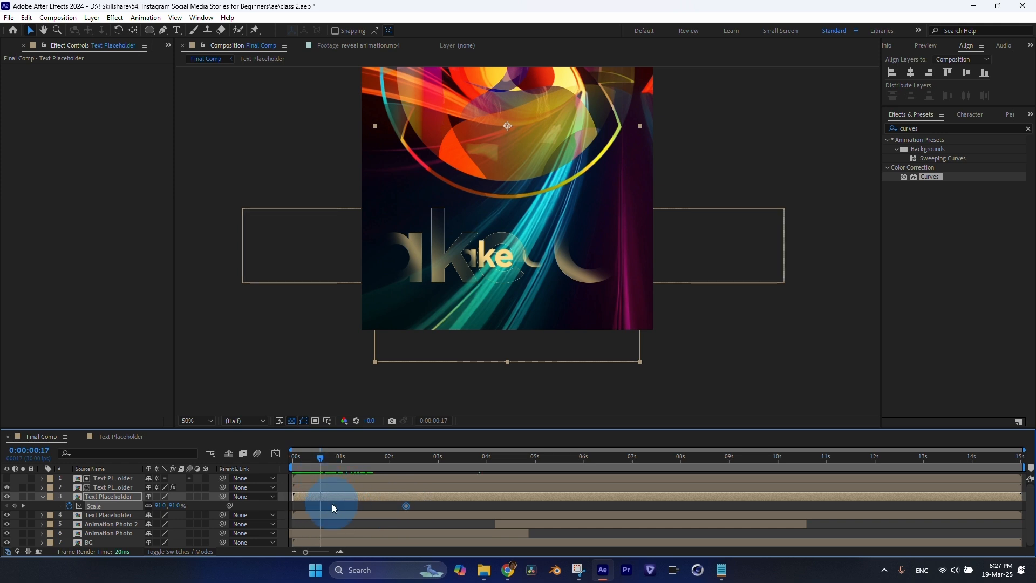
{"action": "left_click", "coordinate": [403, 458]}
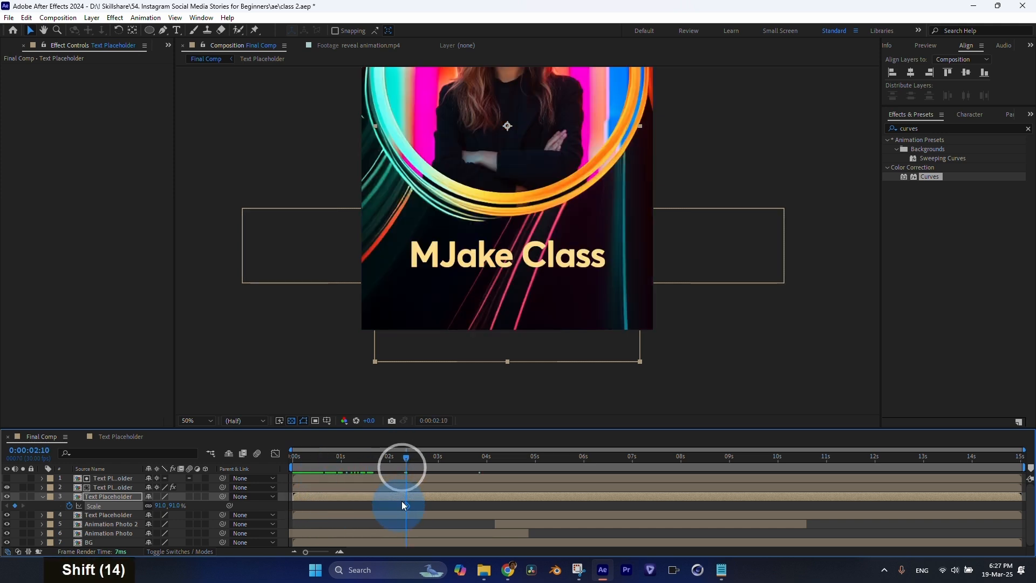
{"action": "left_click_drag", "start_coordinate": [404, 458], "coordinate": [292, 458]}
{"action": "left_click", "coordinate": [165, 505]}
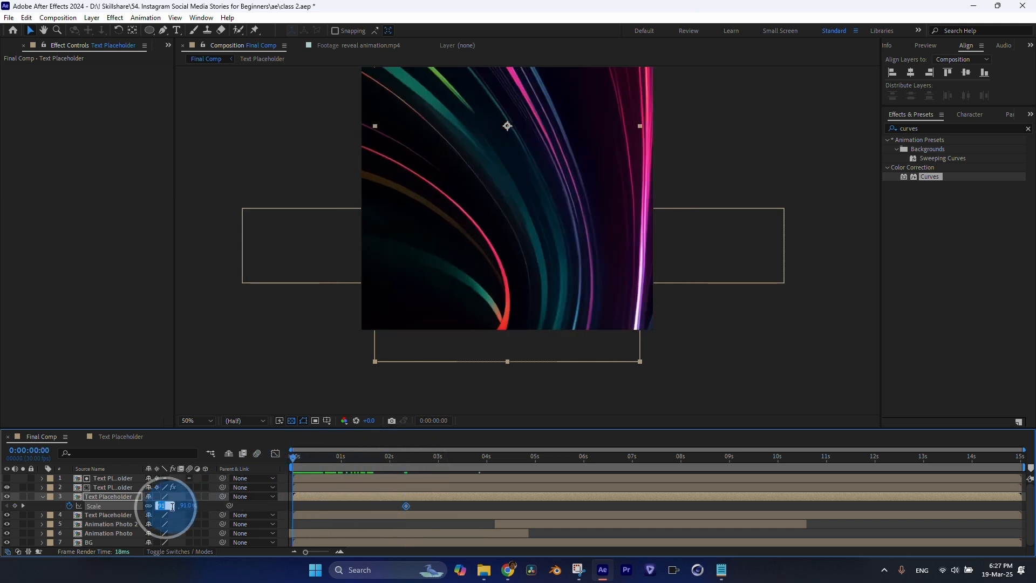
{"action": "double_click", "coordinate": [317, 459]}
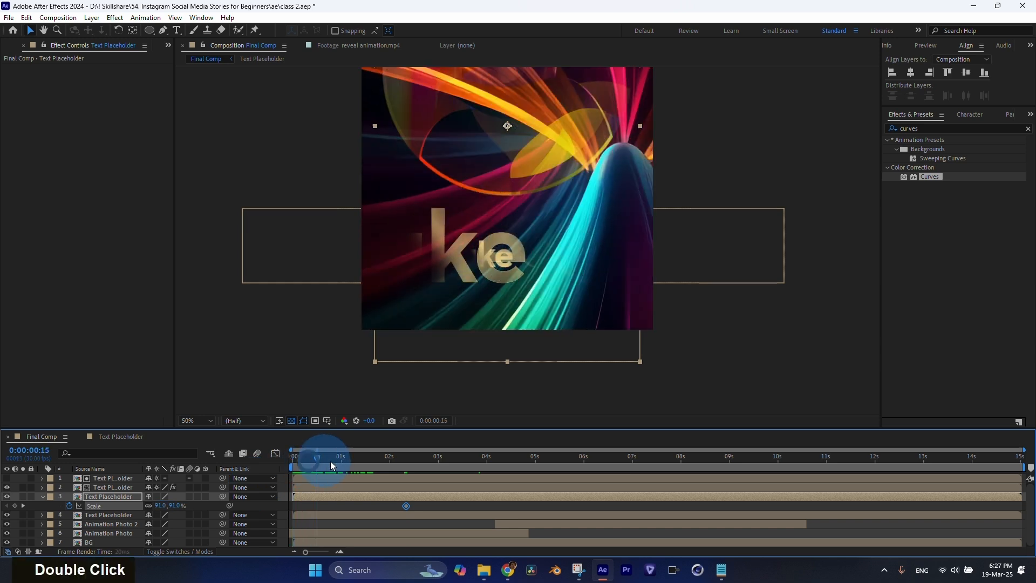
{"action": "left_click", "coordinate": [363, 458]}
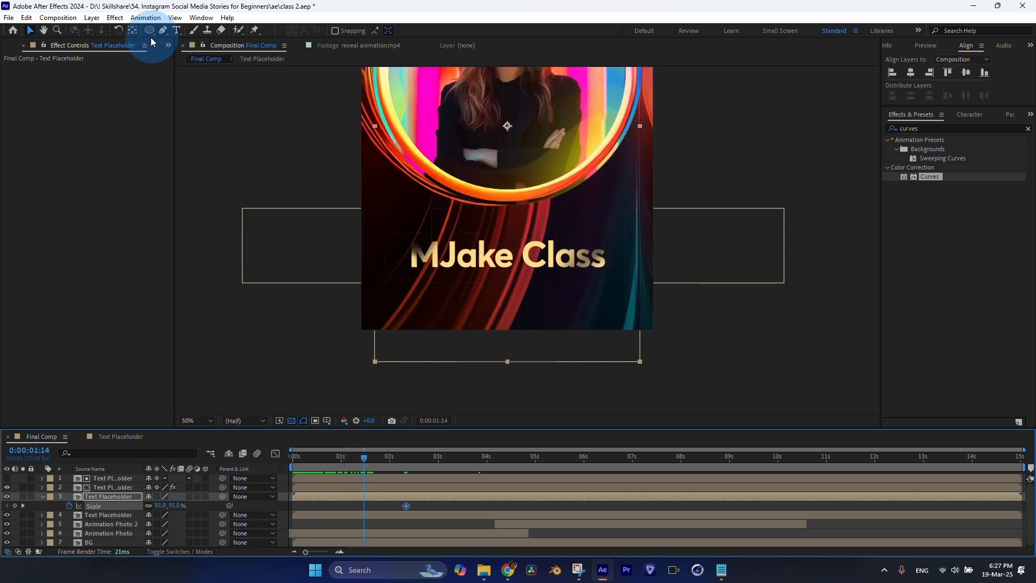
Step: Move the duplicated layer's anchor point to the centre of the title text and test it with a small scale change that is undone
{"action": "left_click", "coordinate": [132, 30]}
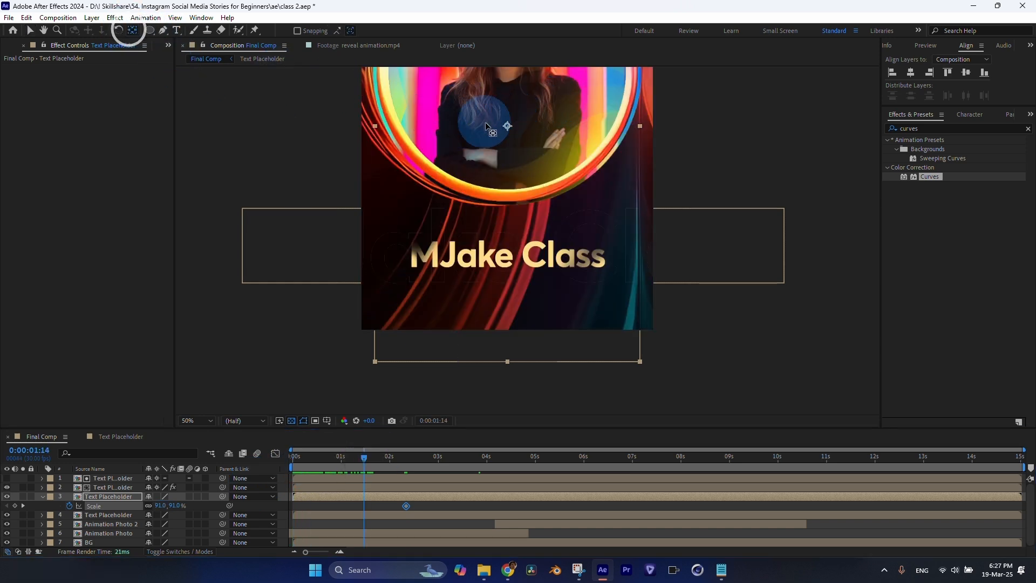
{"action": "left_click_drag", "start_coordinate": [485, 122], "coordinate": [504, 257]}
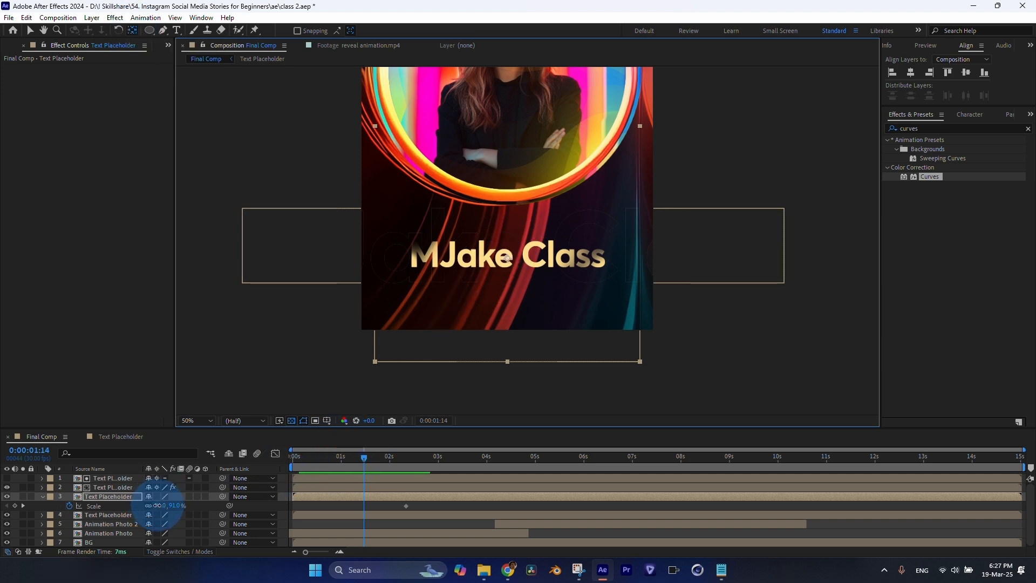
{"action": "left_click_drag", "start_coordinate": [157, 506], "coordinate": [153, 506]}
{"action": "key", "text": "ctrl+z"}
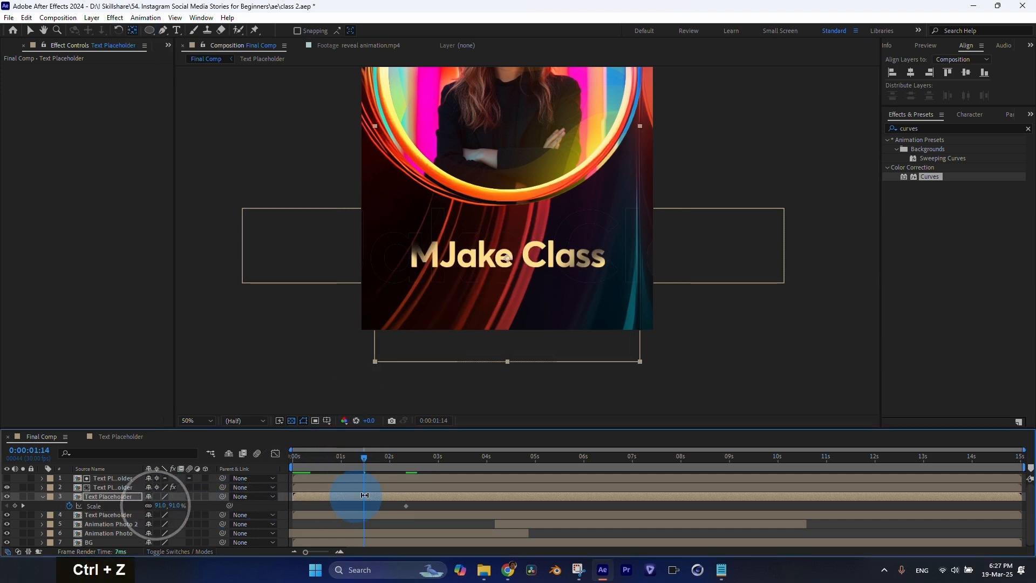
Step: Parent the other three Text Placeholder layers (1, 2 and 4) to the duplicated Text Placeholder layer 3
{"action": "left_click", "coordinate": [106, 487]}
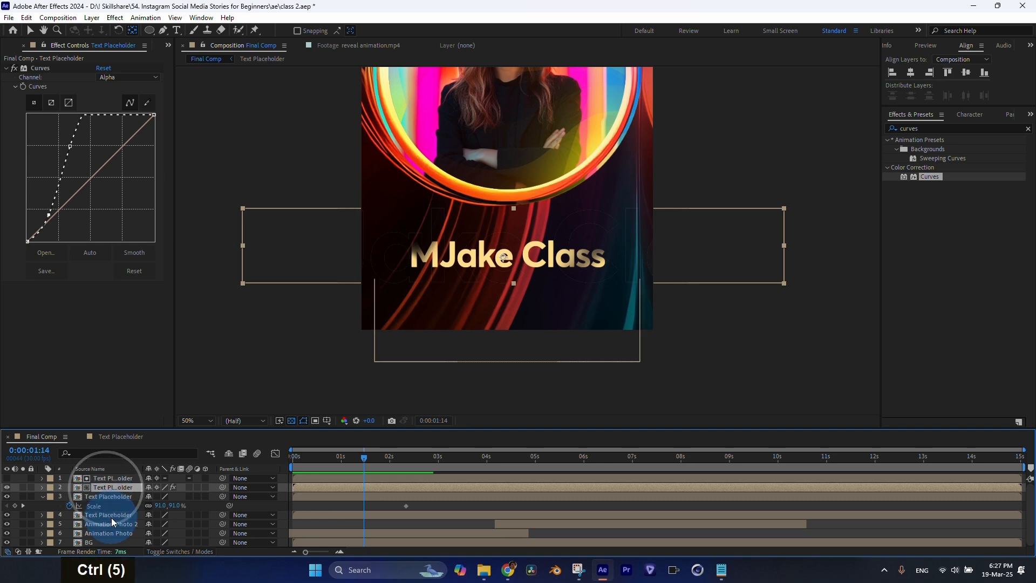
{"action": "left_click", "coordinate": [111, 514], "text": "ctrl"}
{"action": "left_click", "coordinate": [122, 478], "text": "ctrl"}
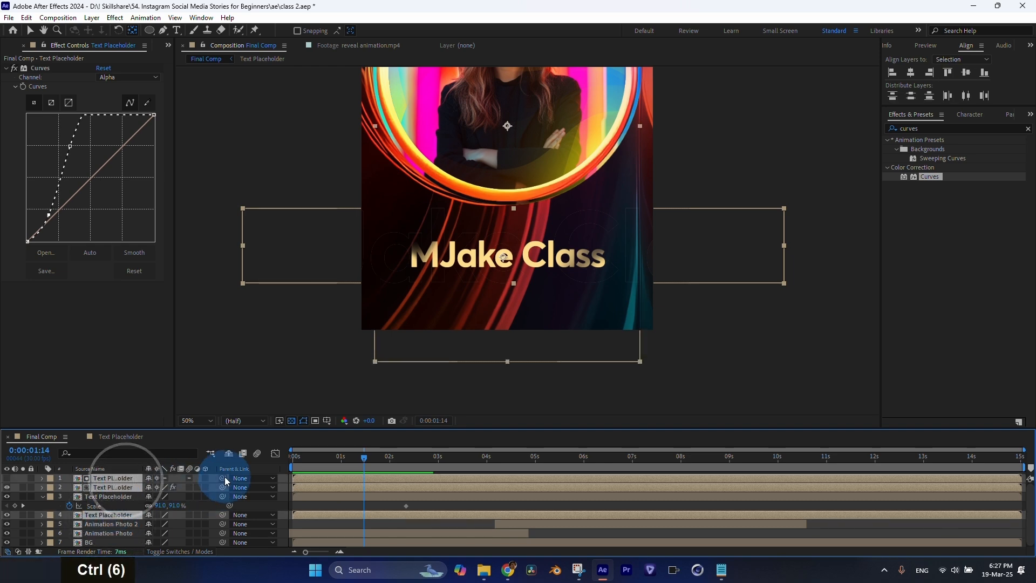
{"action": "left_click_drag", "start_coordinate": [224, 476], "coordinate": [115, 497]}
Step: Set the parent layer's Scale to 70% at 0:00:00:00
{"action": "left_click", "coordinate": [301, 459]}
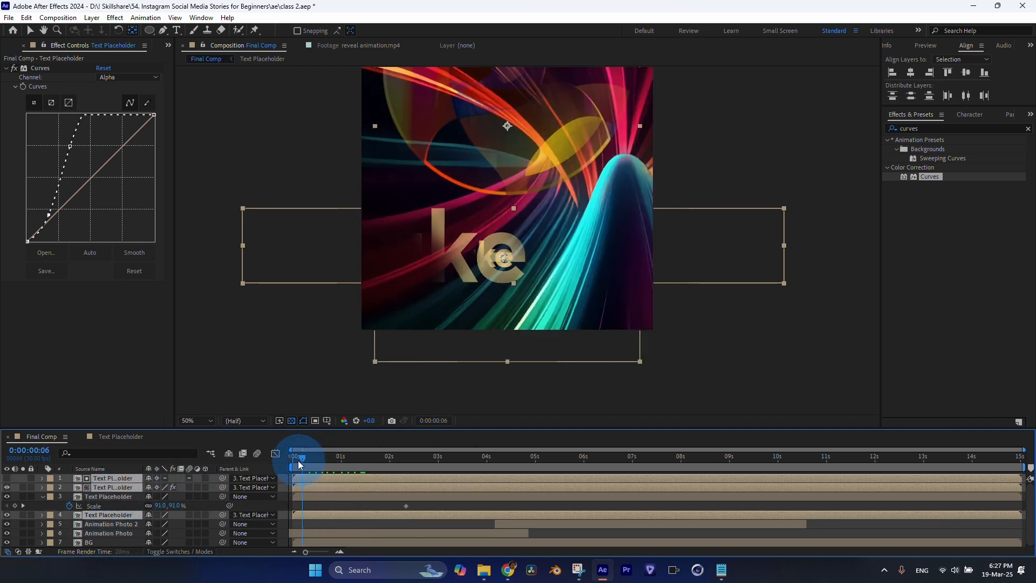
{"action": "left_click_drag", "start_coordinate": [300, 464], "coordinate": [291, 463]}
{"action": "left_click", "coordinate": [161, 506]}
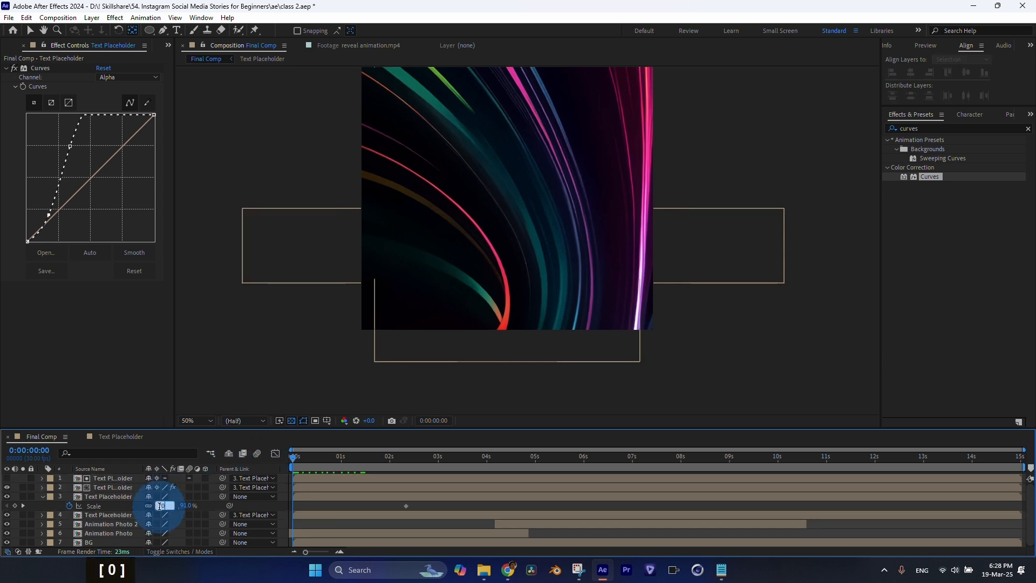
{"action": "type", "text": "70"}
{"action": "key", "text": "Return"}
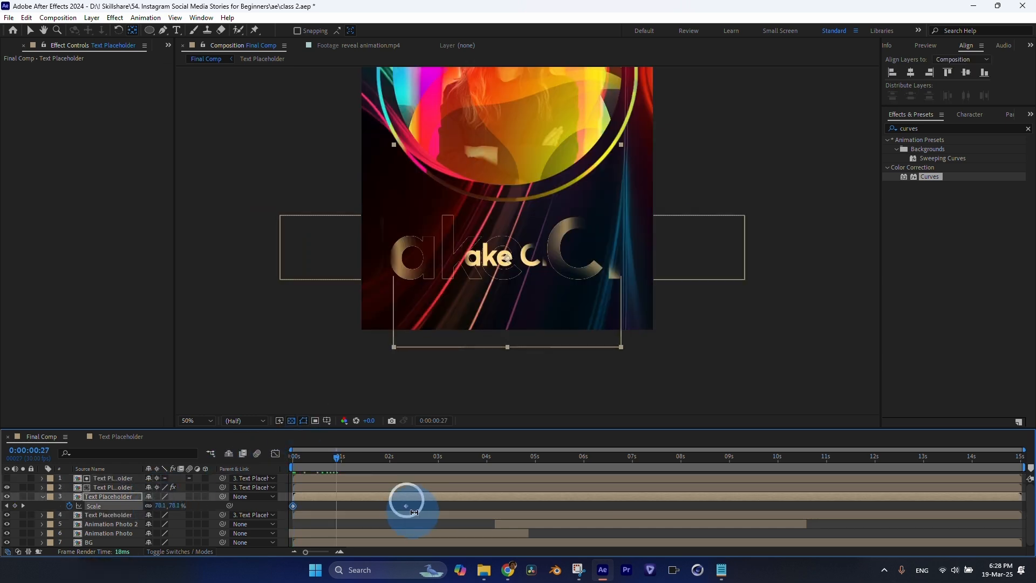
Step: Apply Easy Ease to the Scale keyframe at 0:00:02:10 and lengthen its incoming ease in the Graph Editor
{"action": "left_click", "coordinate": [408, 505]}
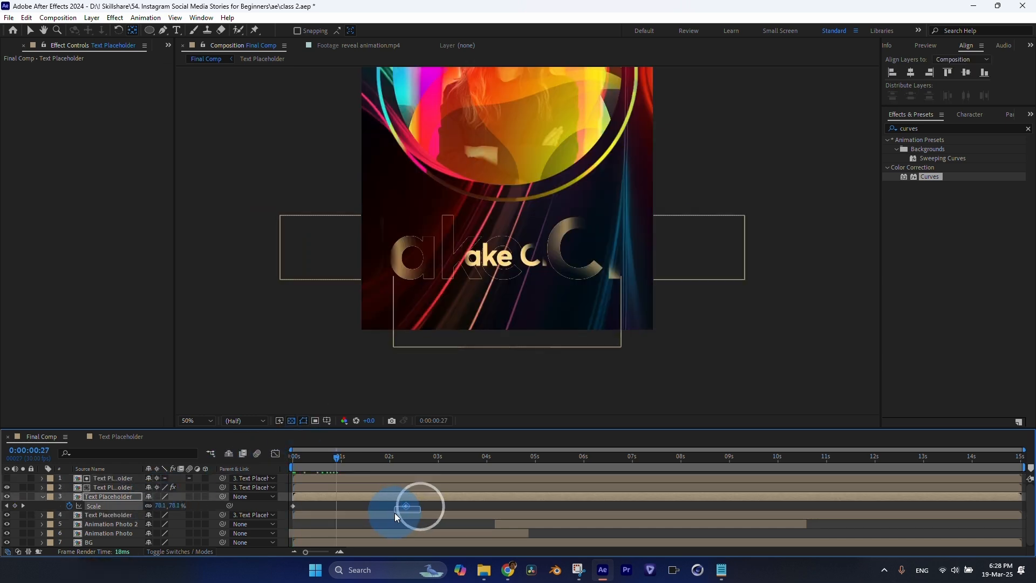
{"action": "left_click", "coordinate": [276, 454]}
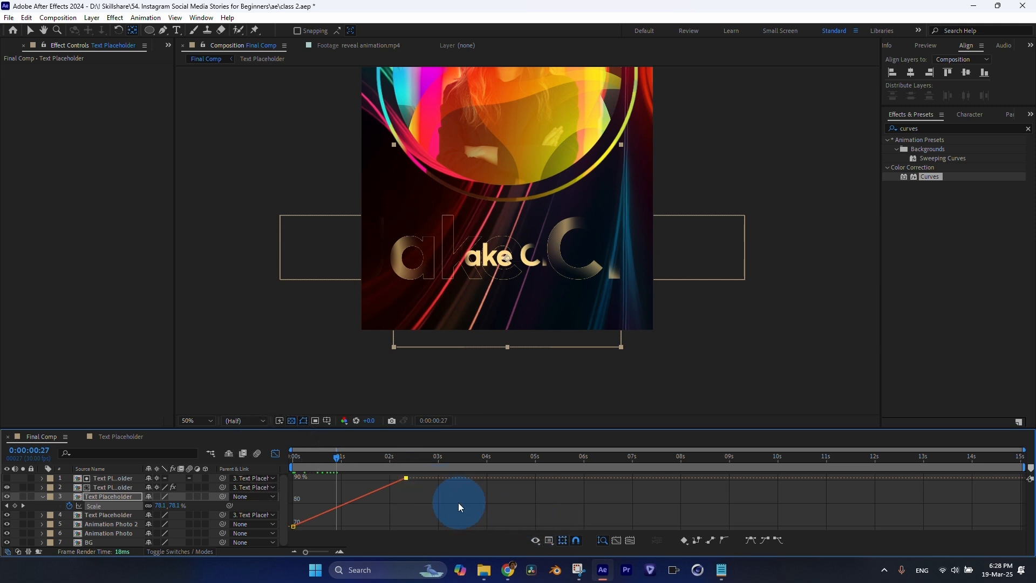
{"action": "key", "text": "F9"}
{"action": "left_click_drag", "start_coordinate": [372, 477], "coordinate": [332, 480]}
{"action": "key", "text": "shift+F3"}
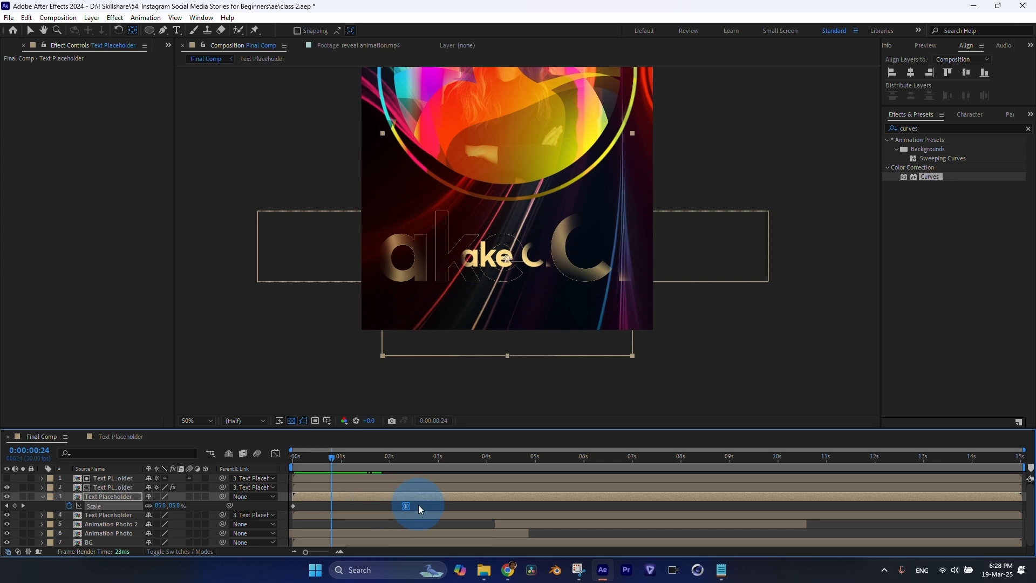
Step: Examine the oversized text layer and its Scale over the first second, toggling its visibility to compare
{"action": "left_click", "coordinate": [330, 458]}
{"action": "left_click", "coordinate": [42, 496]}
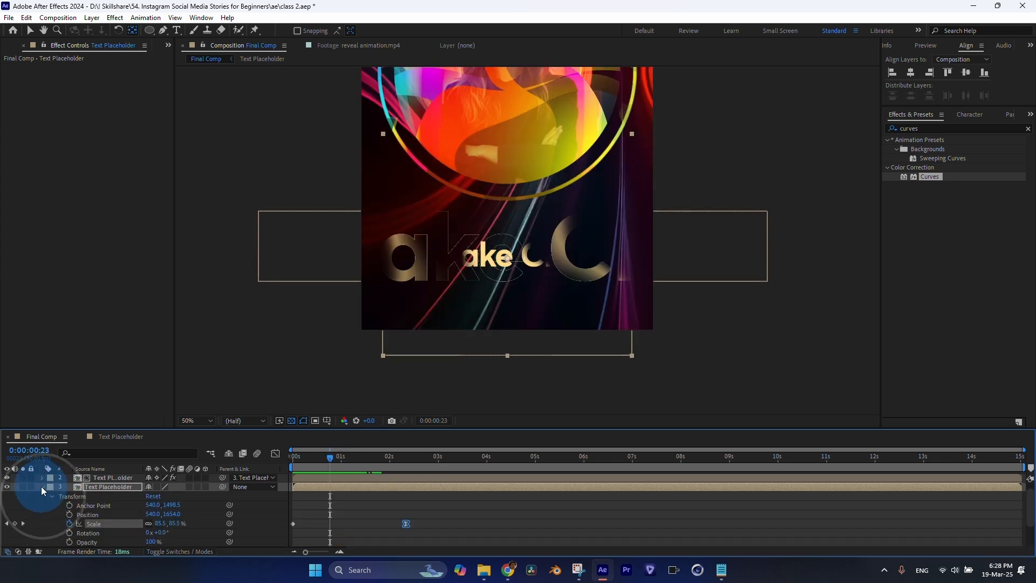
{"action": "left_click", "coordinate": [101, 486]}
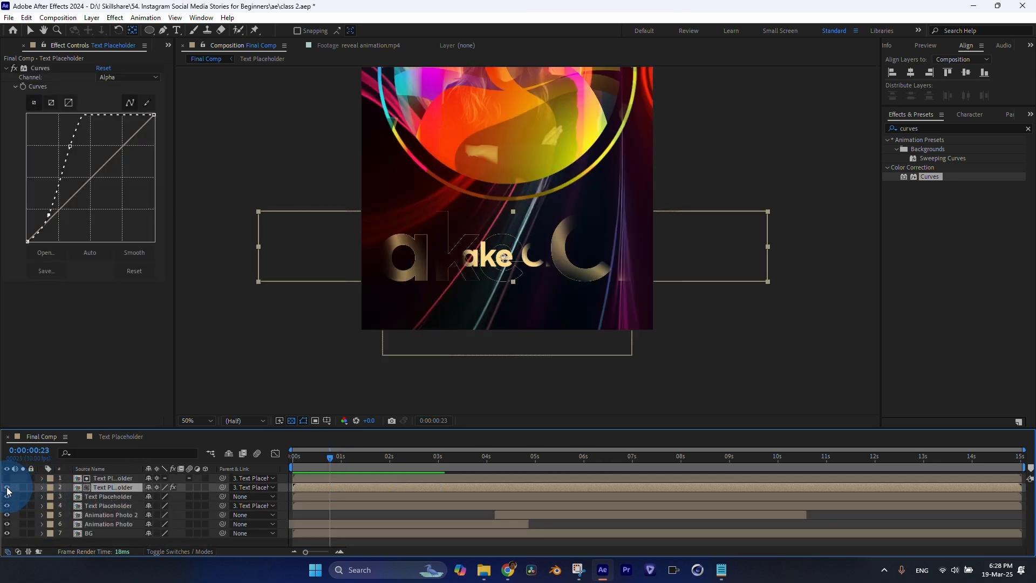
{"action": "left_click", "coordinate": [293, 457]}
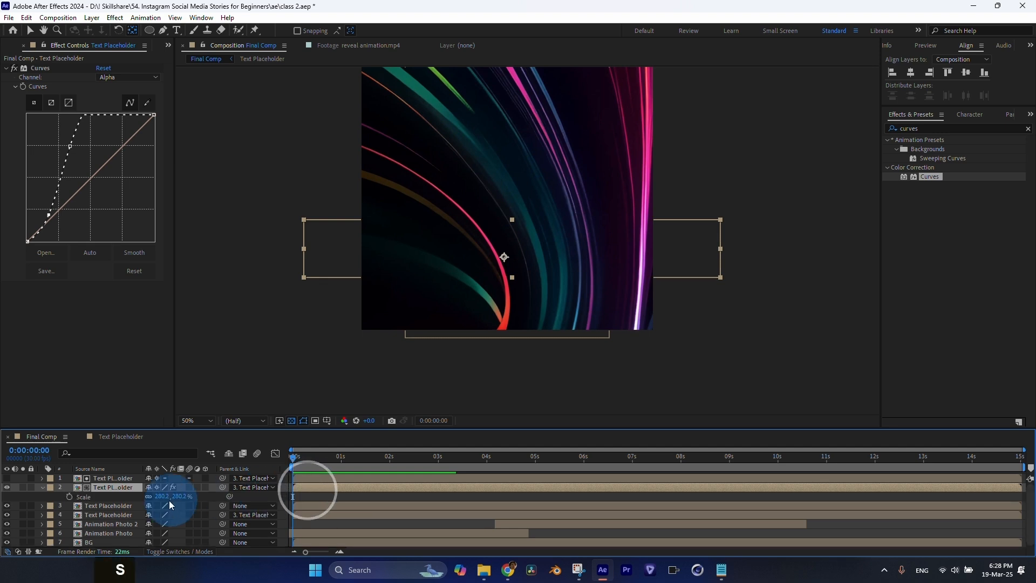
{"action": "key", "text": "s"}
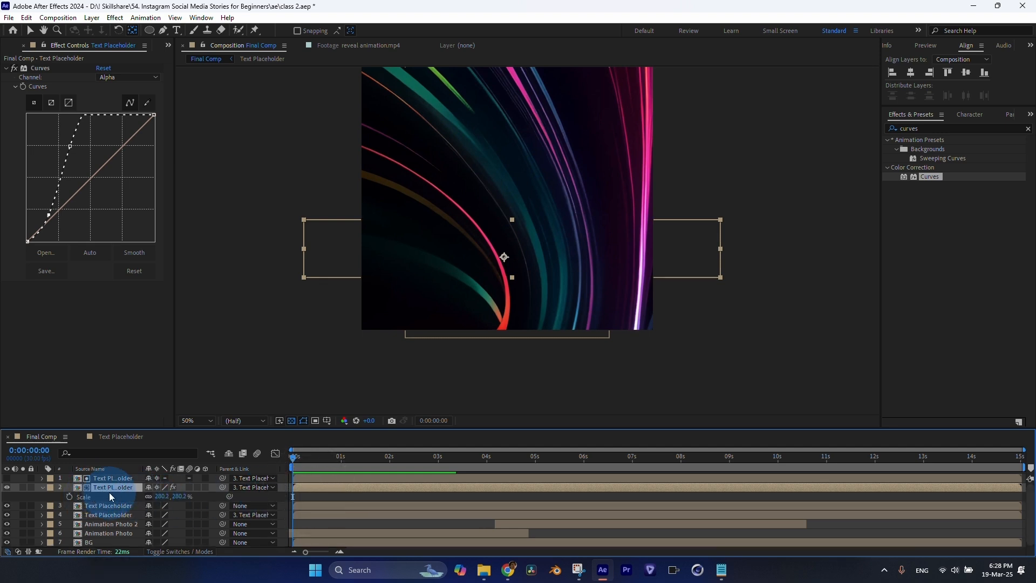
{"action": "left_click_drag", "start_coordinate": [308, 464], "coordinate": [340, 458]}
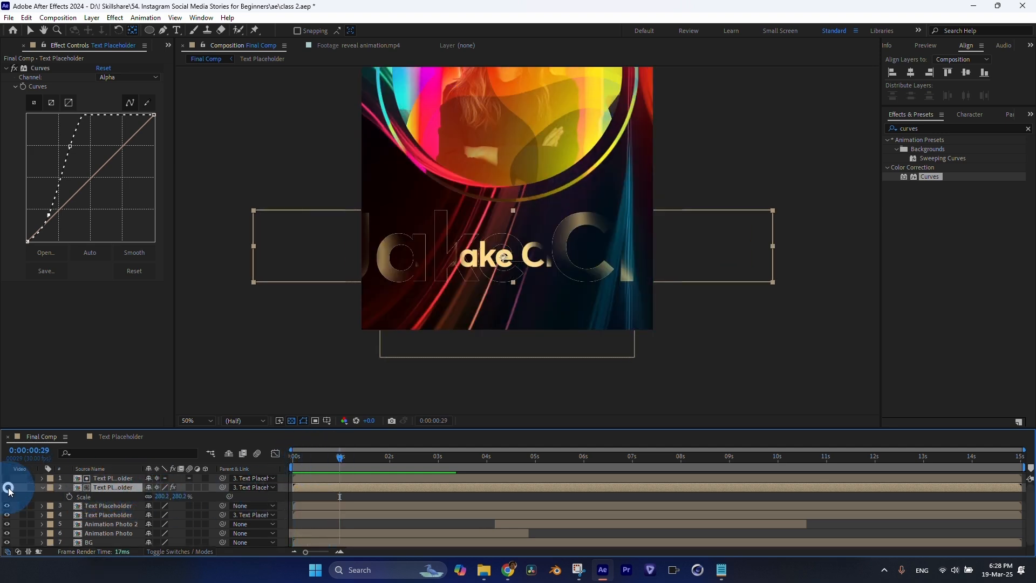
{"action": "left_click", "coordinate": [7, 487]}
{"action": "left_click", "coordinate": [7, 487]}
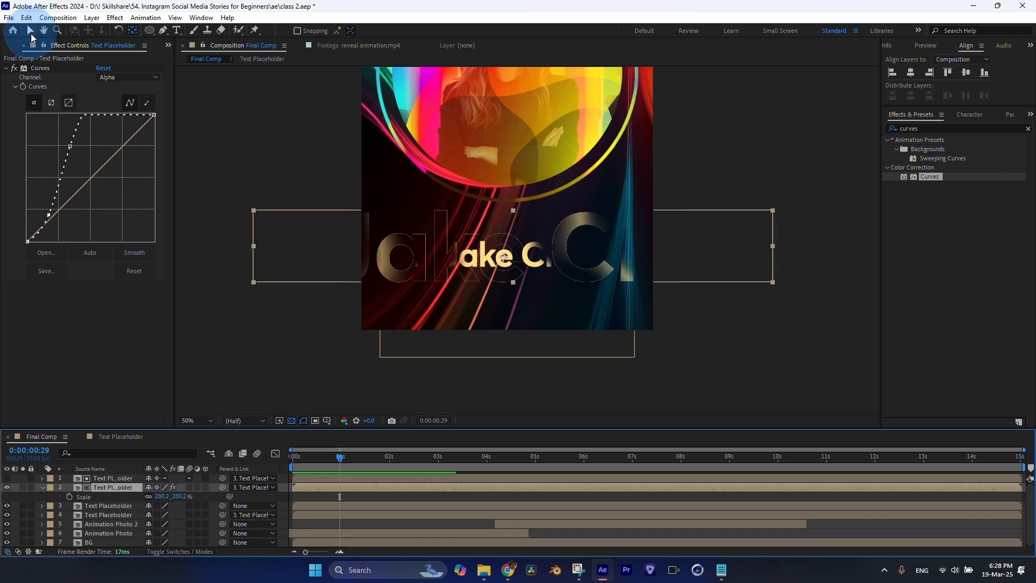
Step: Start a Scale animation on oversized text layer 2 with a keyframe at 0:00:00:00, and go to 0:00:01:07
{"action": "left_click", "coordinate": [31, 31]}
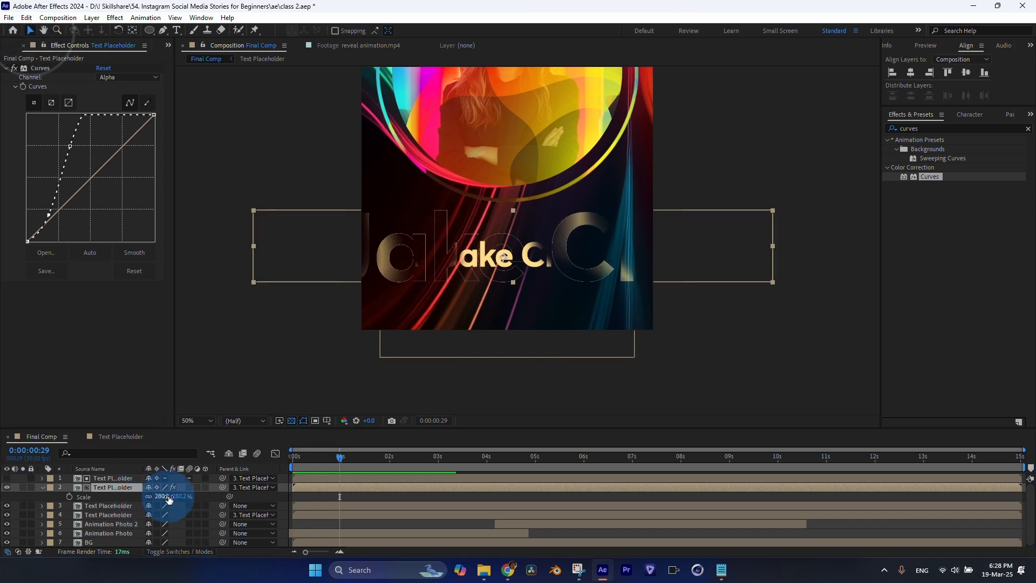
{"action": "left_click_drag", "start_coordinate": [303, 459], "coordinate": [70, 497]}
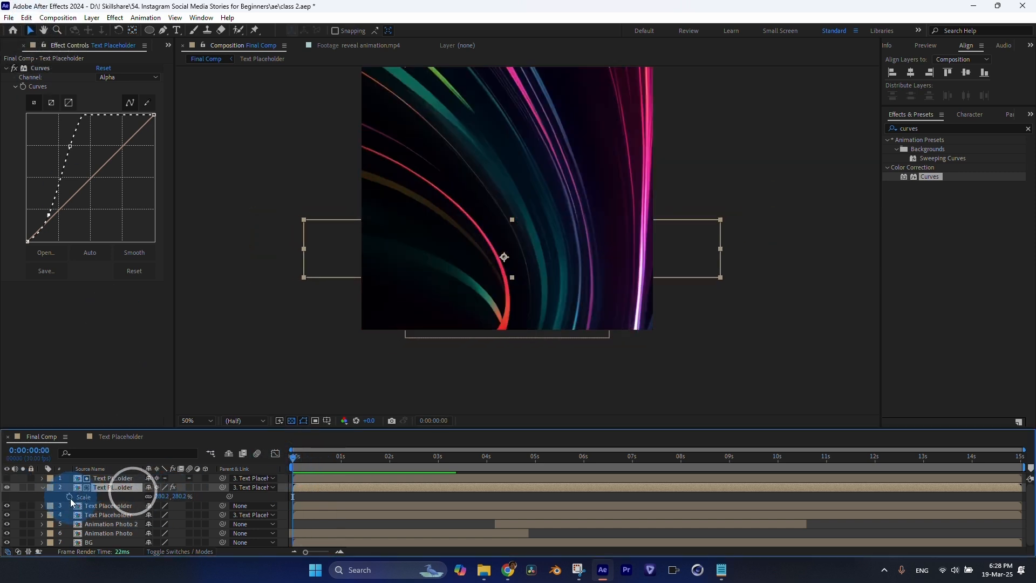
{"action": "left_click", "coordinate": [69, 497]}
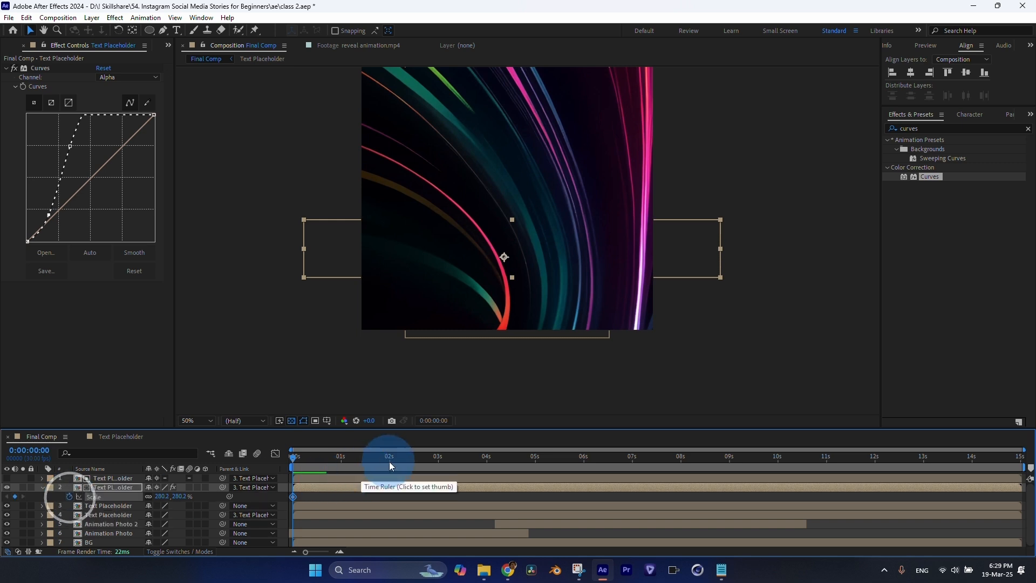
{"action": "left_click_drag", "start_coordinate": [390, 461], "coordinate": [353, 464]}
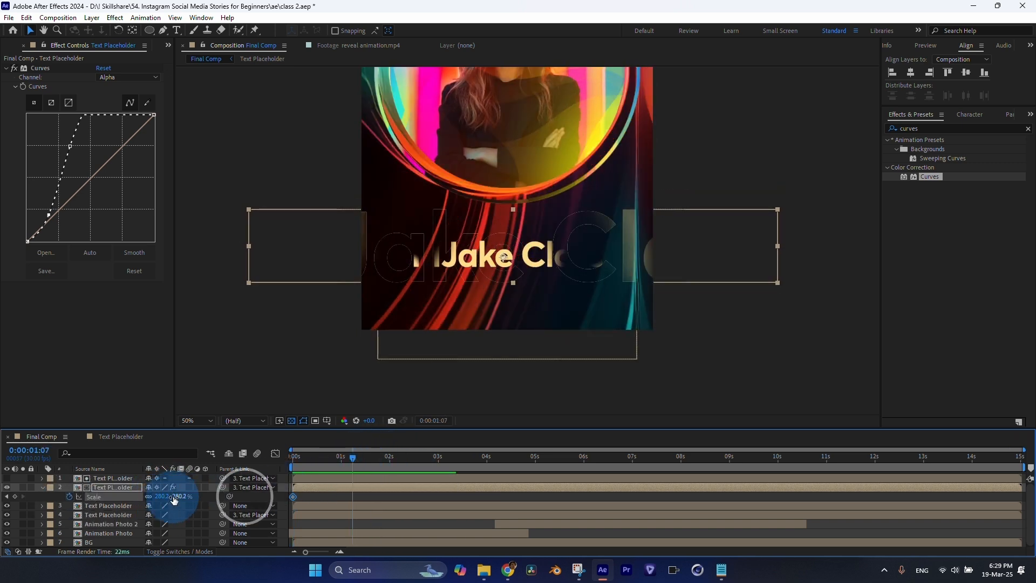
Step: Try enlarging the oversized text layer alone to 314.2% at 0:00:01:07, and undo the change
{"action": "left_click_drag", "start_coordinate": [173, 496], "coordinate": [197, 497]}
{"action": "left_click", "coordinate": [536, 298]}
{"action": "left_click", "coordinate": [371, 500]}
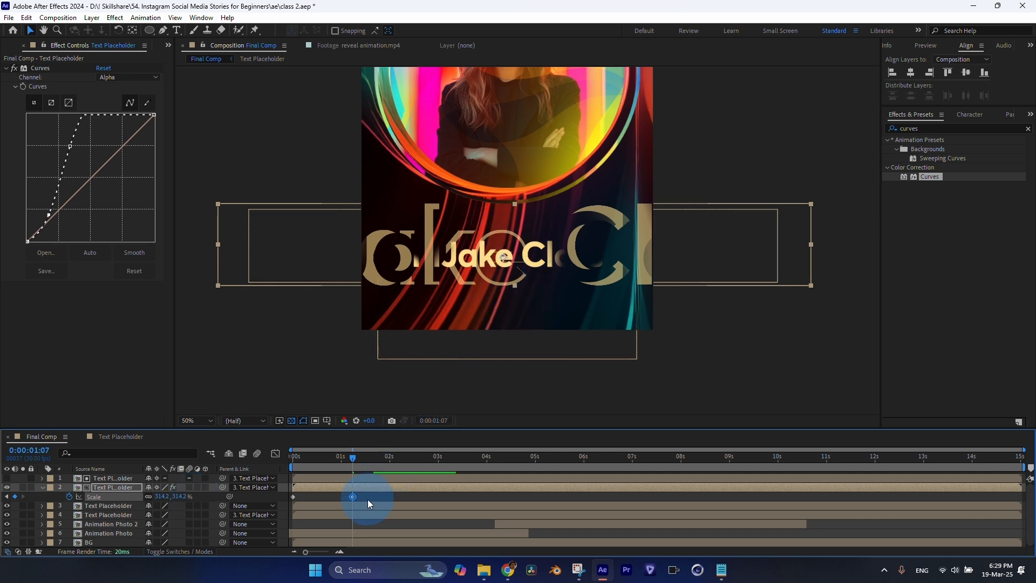
{"action": "key", "text": "ctrl+z"}
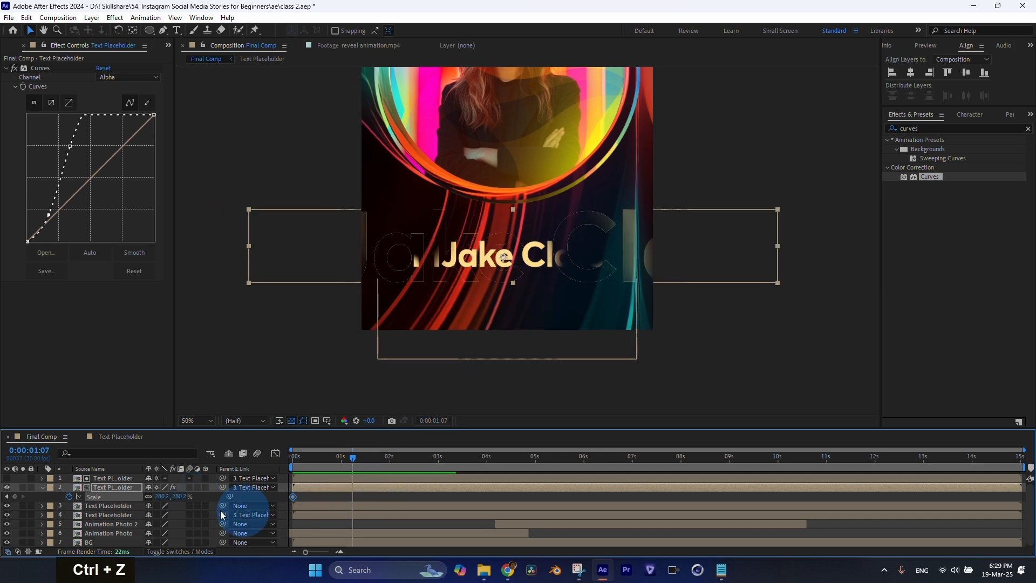
Step: Parent the matte layer 1 to oversized text layer 2 and set layer 2's Scale to 352.2% at 0:00:01:07
{"action": "left_click_drag", "start_coordinate": [138, 480], "coordinate": [220, 499]}
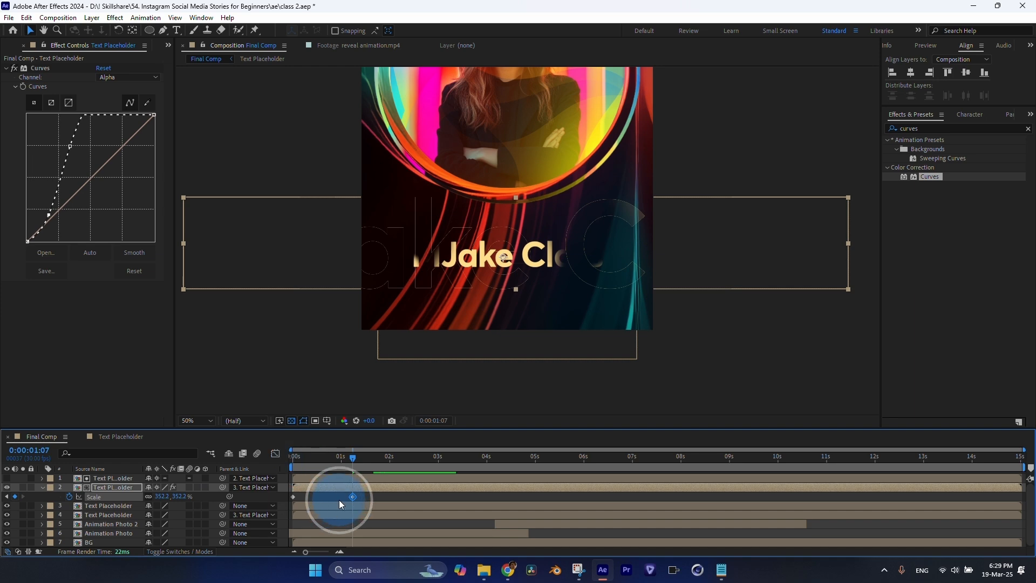
Step: Increase the second Scale keyframe's value on the large outlined text layer and retime it to about 1.7 seconds
{"action": "left_click_drag", "start_coordinate": [354, 496], "coordinate": [401, 496]}
{"action": "left_click_drag", "start_coordinate": [314, 469], "coordinate": [350, 470]}
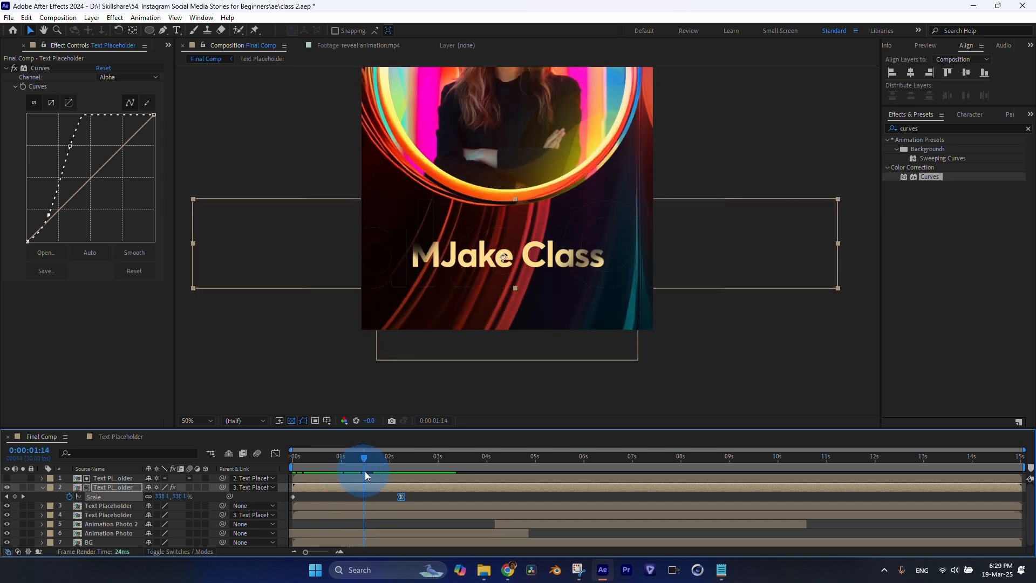
{"action": "left_click_drag", "start_coordinate": [400, 496], "coordinate": [351, 496]}
{"action": "left_click_drag", "start_coordinate": [162, 495], "coordinate": [223, 498]}
{"action": "left_click_drag", "start_coordinate": [351, 496], "coordinate": [373, 496]}
{"action": "mouse_move", "coordinate": [326, 464]}
{"action": "left_mouse_down"}
{"action": "mouse_move", "coordinate": [358, 469]}
{"action": "mouse_move", "coordinate": [292, 464]}
{"action": "mouse_move", "coordinate": [341, 468]}
{"action": "mouse_move", "coordinate": [309, 469]}
{"action": "mouse_move", "coordinate": [332, 470]}
{"action": "left_mouse_up"}
{"action": "left_click", "coordinate": [43, 488]}
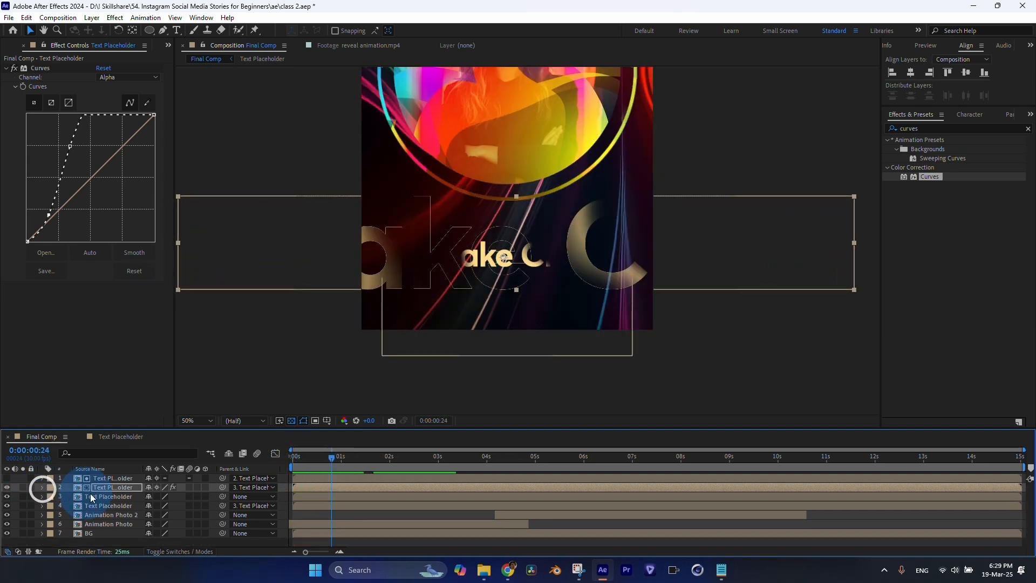
Step: Apply the Fill effect to the lowest Text Placeholder layer, layer 4, keeping the default red color
{"action": "left_click", "coordinate": [121, 505]}
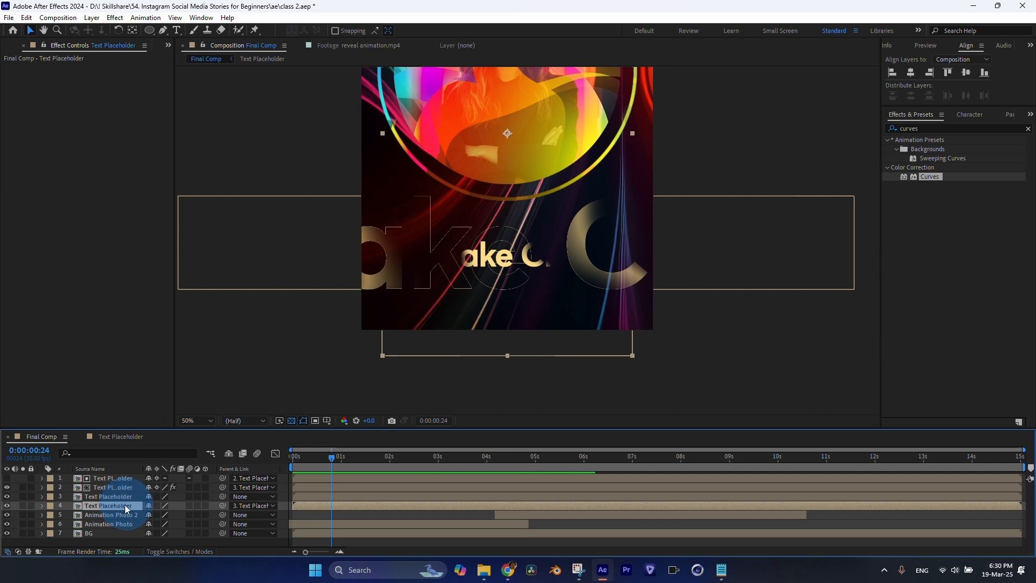
{"action": "left_click", "coordinate": [130, 506]}
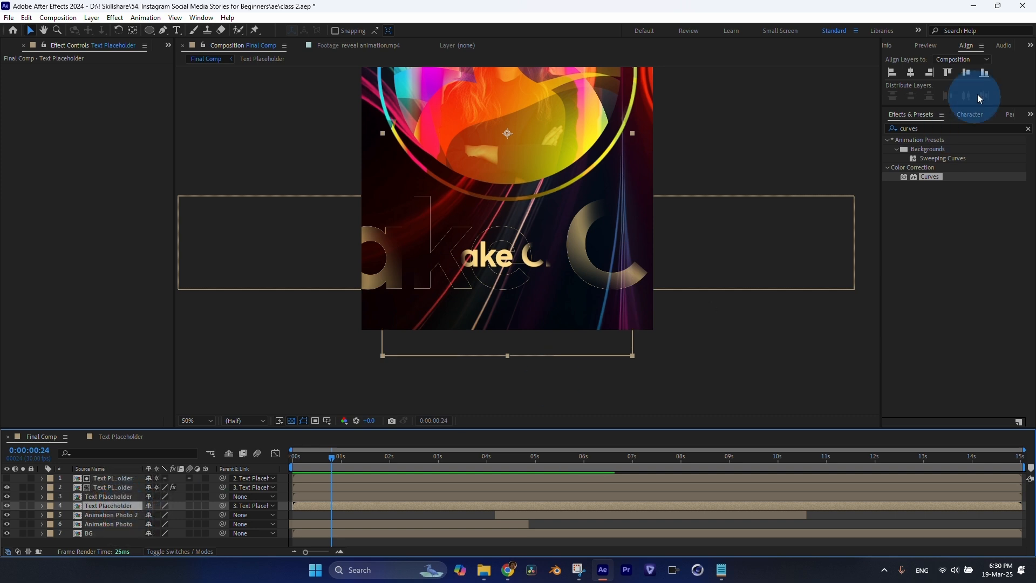
{"action": "left_click", "coordinate": [925, 130]}
{"action": "type", "text": "fill"}
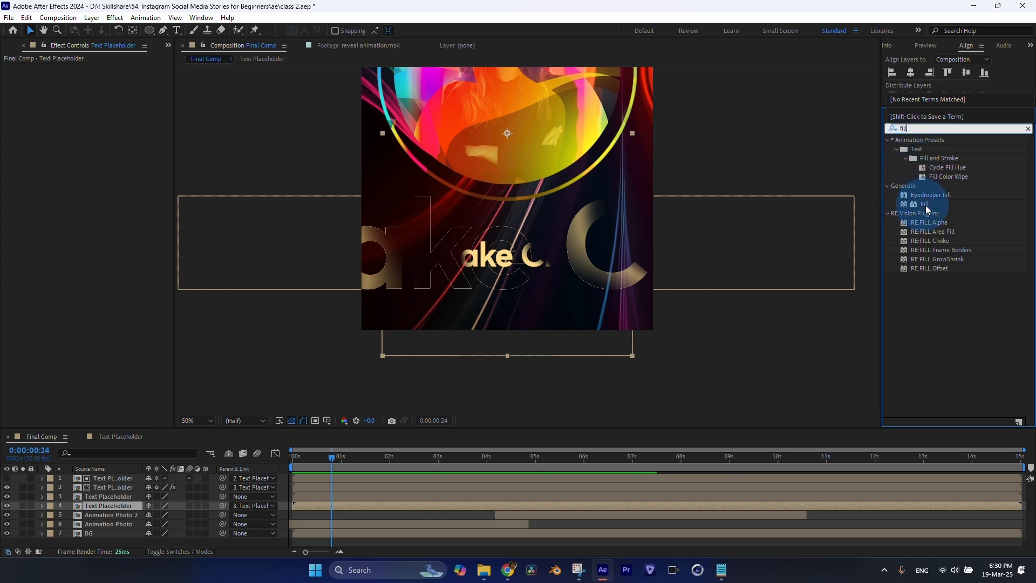
{"action": "left_click_drag", "start_coordinate": [926, 206], "coordinate": [588, 371]}
{"action": "left_click_drag", "start_coordinate": [122, 515], "coordinate": [119, 506]}
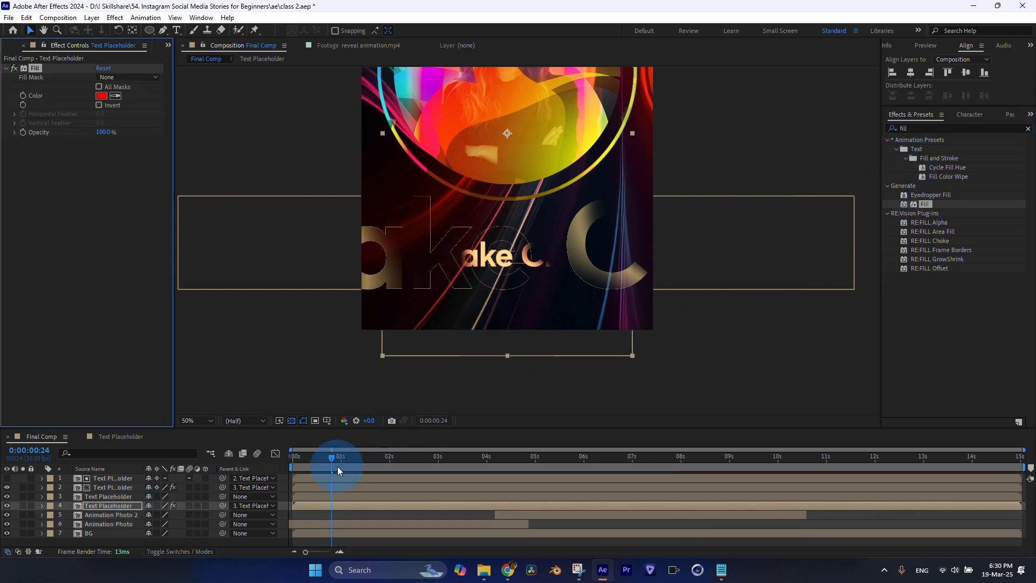
{"action": "mouse_move", "coordinate": [338, 466]}
{"action": "left_mouse_down"}
{"action": "mouse_move", "coordinate": [323, 465]}
{"action": "mouse_move", "coordinate": [340, 467]}
{"action": "left_mouse_up"}
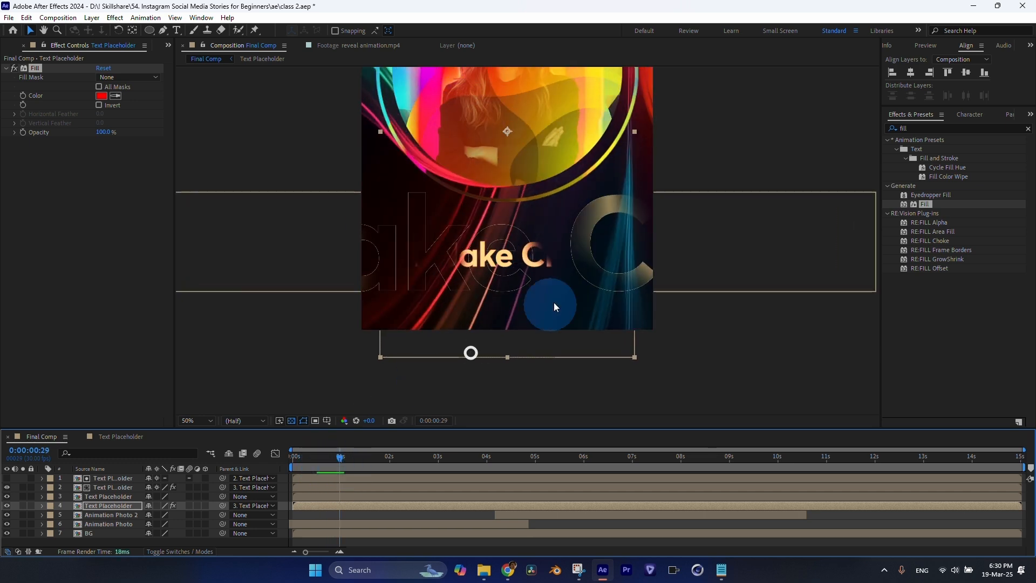
Step: Shift the red-filled Text Placeholder layer about 5 frames earlier and preview the reveal at about one second
{"action": "left_click_drag", "start_coordinate": [339, 505], "coordinate": [331, 505]}
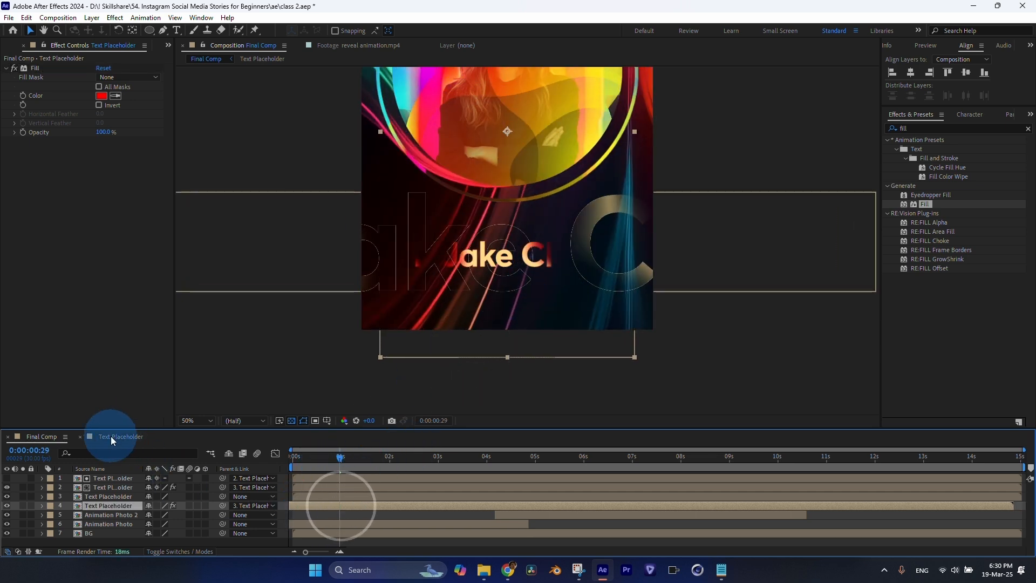
{"action": "left_click", "coordinate": [112, 496]}
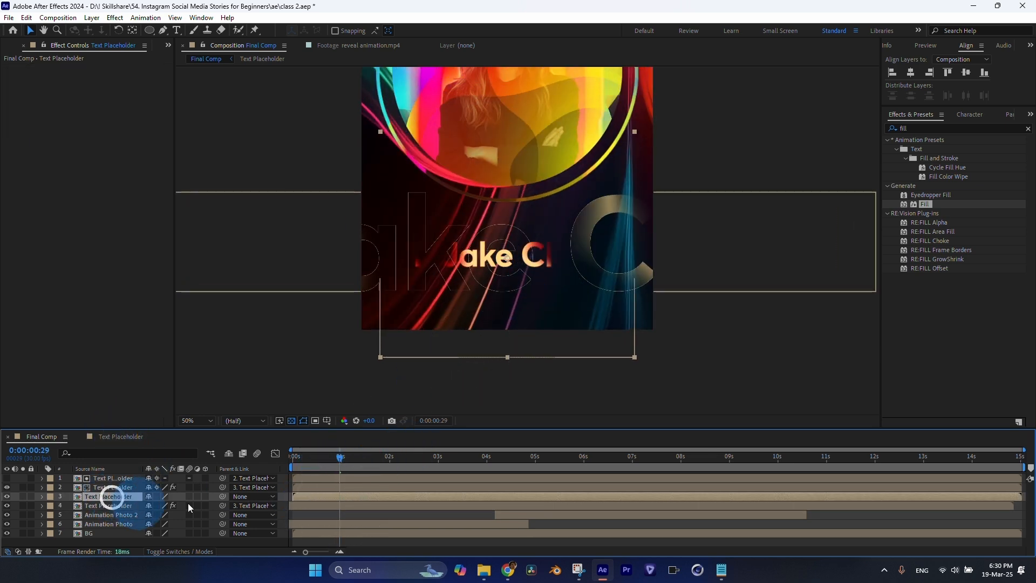
{"action": "mouse_move", "coordinate": [328, 509]}
{"action": "left_mouse_down"}
{"action": "mouse_move", "coordinate": [312, 506]}
{"action": "mouse_move", "coordinate": [331, 511]}
{"action": "left_mouse_up"}
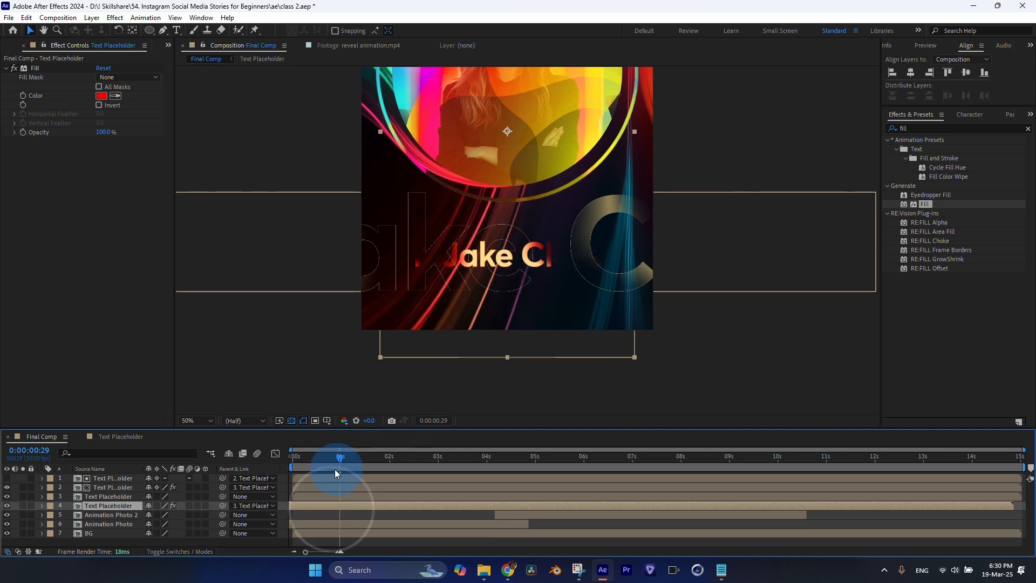
{"action": "left_click_drag", "start_coordinate": [302, 459], "coordinate": [341, 467]}
{"action": "left_click", "coordinate": [116, 435]}
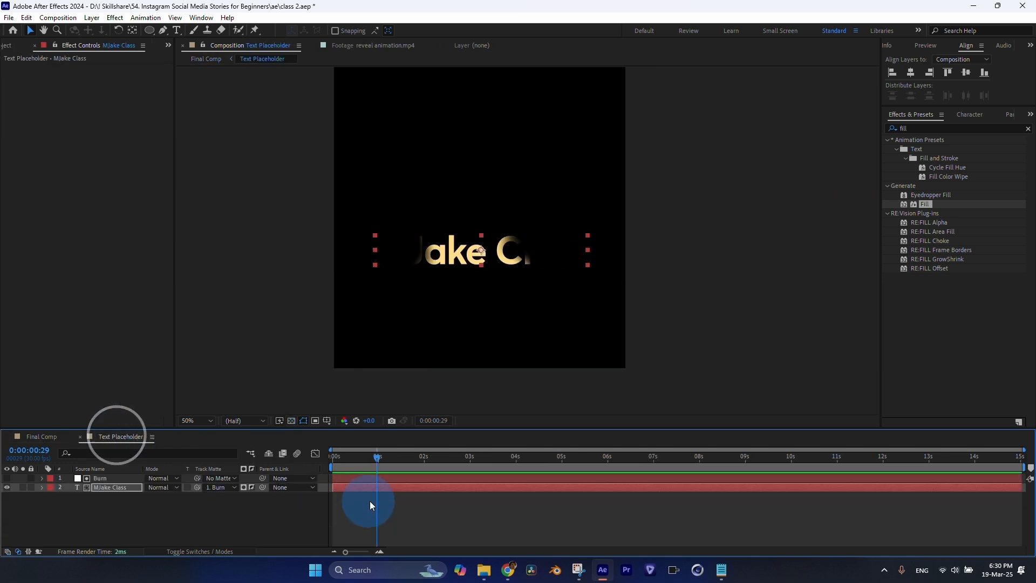
{"action": "left_click_drag", "start_coordinate": [370, 500], "coordinate": [338, 487]}
{"action": "key", "text": "s"}
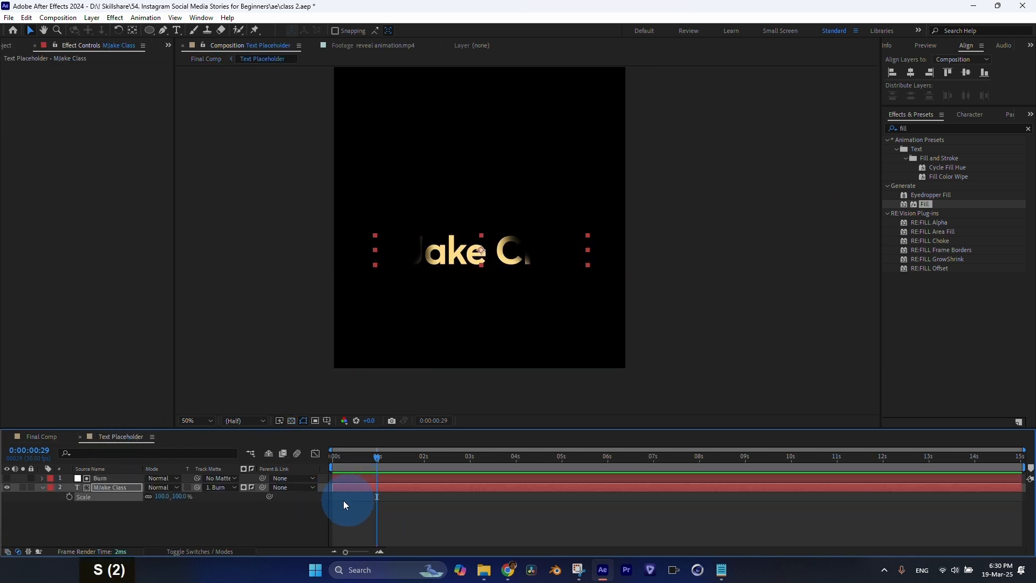
{"action": "key", "text": "s"}
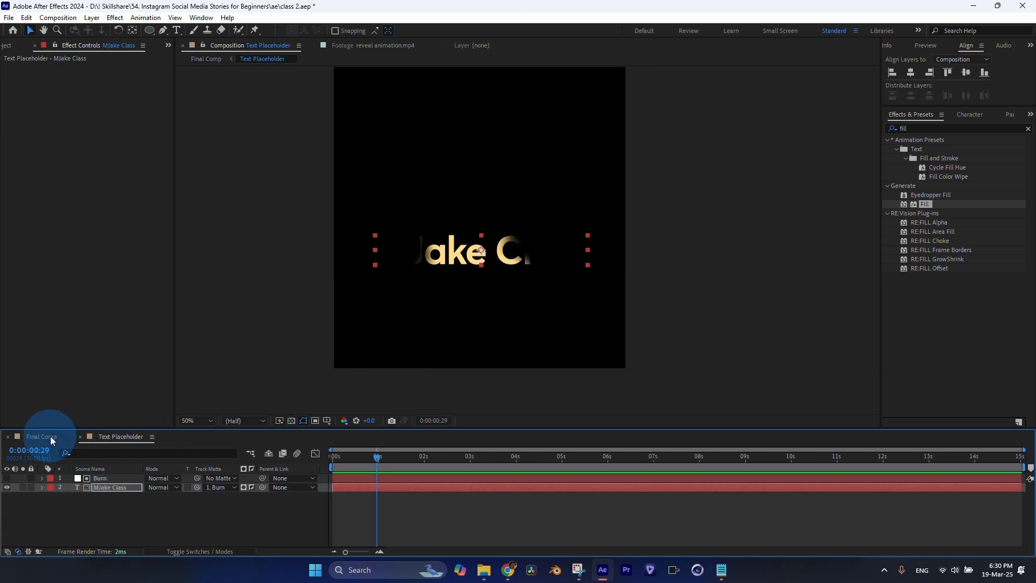
{"action": "left_click", "coordinate": [51, 436]}
{"action": "left_click_drag", "start_coordinate": [291, 458], "coordinate": [335, 474]}
Step: Duplicate the red-filled Text Placeholder layer, offset the copy slightly earlier and set its Fill color to blue 004EFF
{"action": "left_click", "coordinate": [130, 507]}
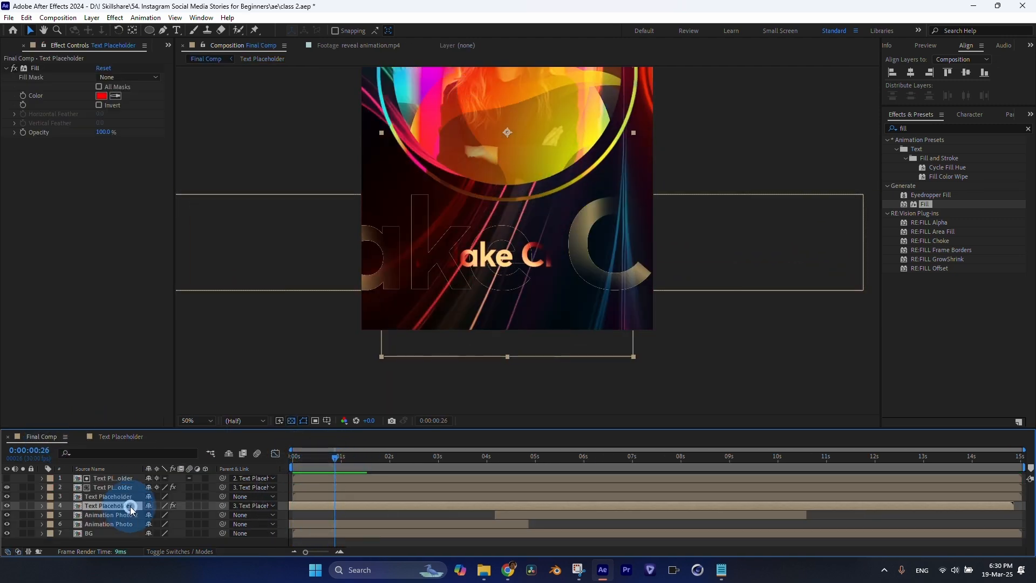
{"action": "key", "text": "ctrl+d"}
{"action": "left_click_drag", "start_coordinate": [343, 515], "coordinate": [331, 514]}
{"action": "left_click", "coordinate": [102, 95]}
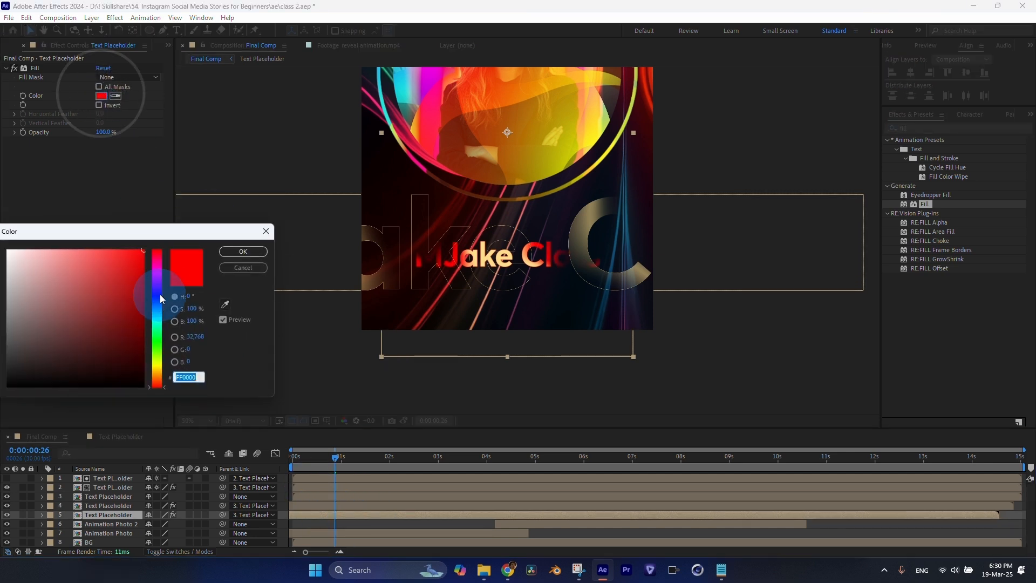
{"action": "left_click", "coordinate": [158, 266]}
{"action": "left_click_drag", "start_coordinate": [158, 264], "coordinate": [170, 300]}
{"action": "left_click", "coordinate": [227, 251]}
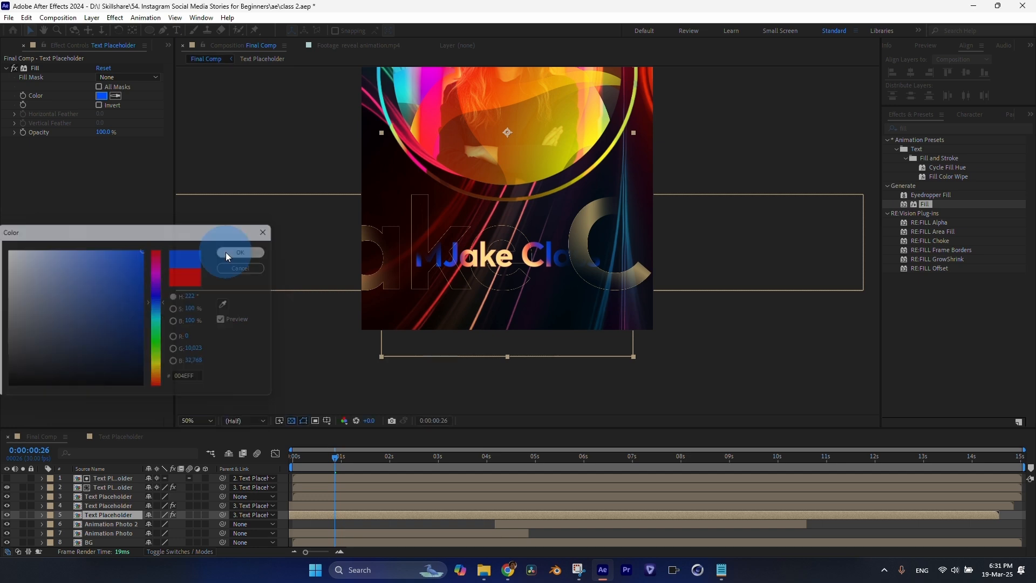
Step: Nudge the red-filled text layer and its blue copy a few frames earlier and preview the staggered reveal
{"action": "left_click", "coordinate": [345, 506]}
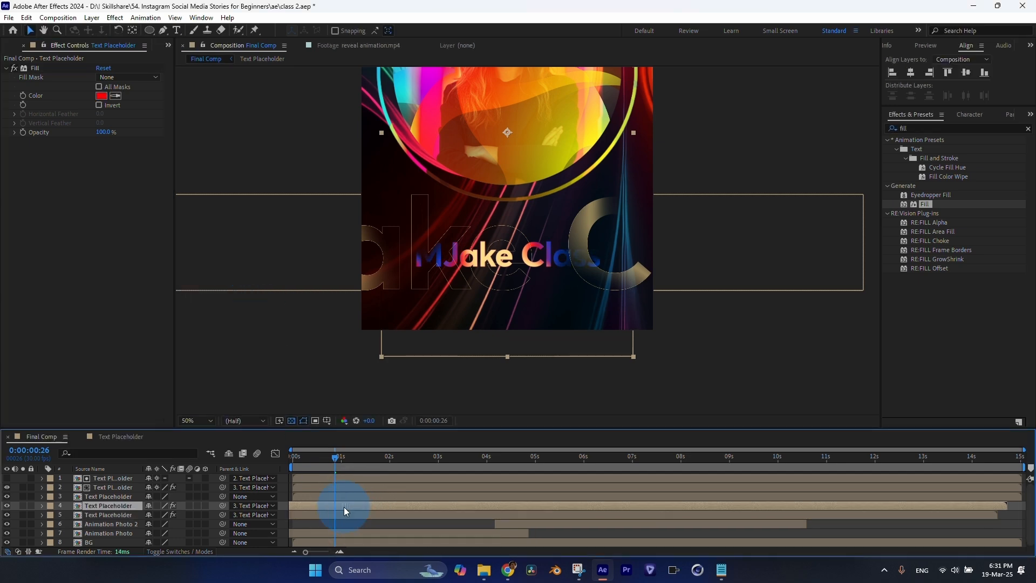
{"action": "left_click", "coordinate": [343, 516]}
{"action": "left_click_drag", "start_coordinate": [305, 459], "coordinate": [332, 479]}
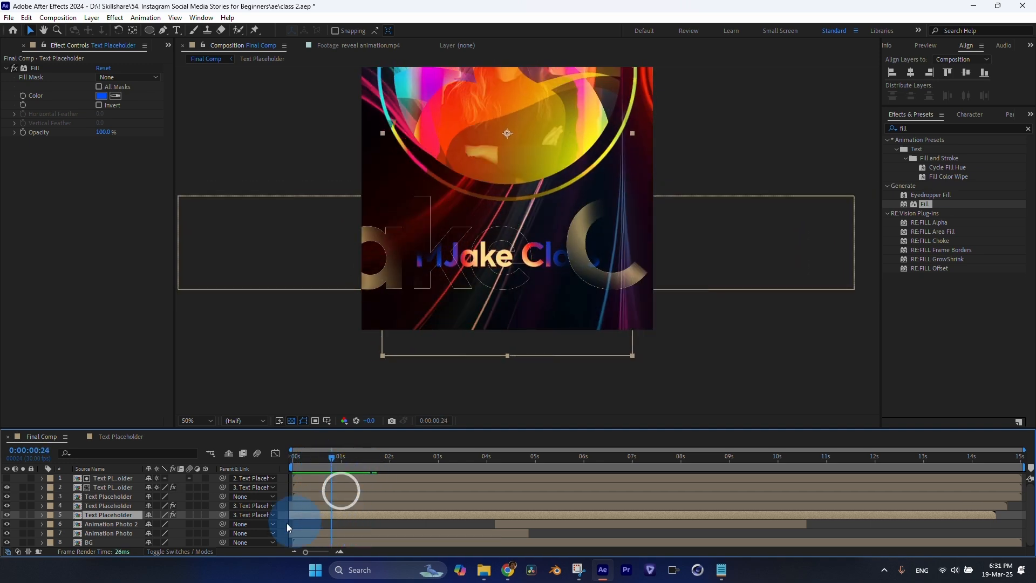
Step: Delete the blue-filled Text Placeholder copy
{"action": "left_click", "coordinate": [114, 516]}
{"action": "left_click", "coordinate": [119, 154]}
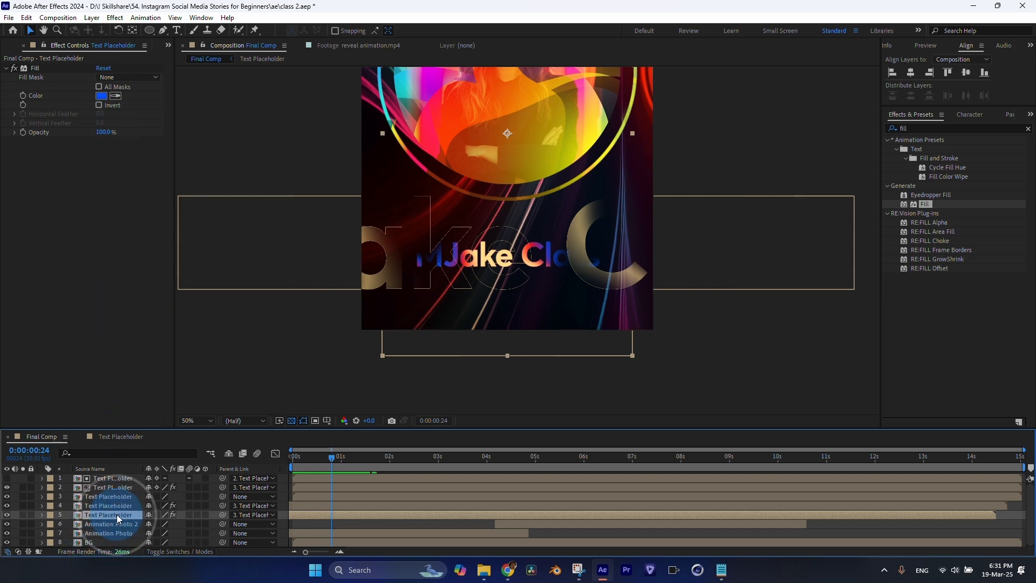
{"action": "key", "text": "Delete"}
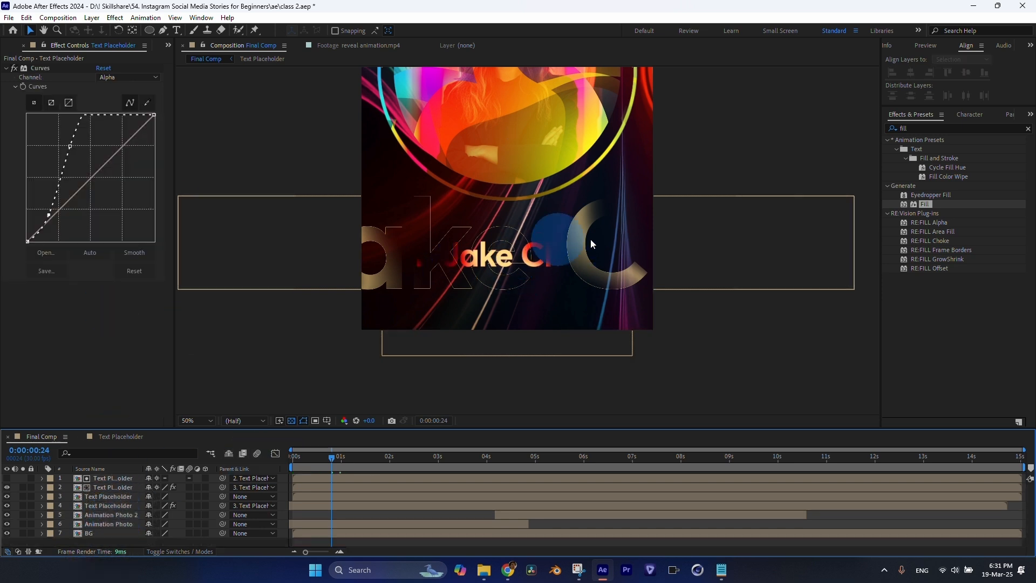
Step: Shift all four Text Placeholder layers together about 4 frames later and preview the opening two seconds
{"action": "left_click_drag", "start_coordinate": [292, 459], "coordinate": [312, 467]}
{"action": "left_click", "coordinate": [304, 477]}
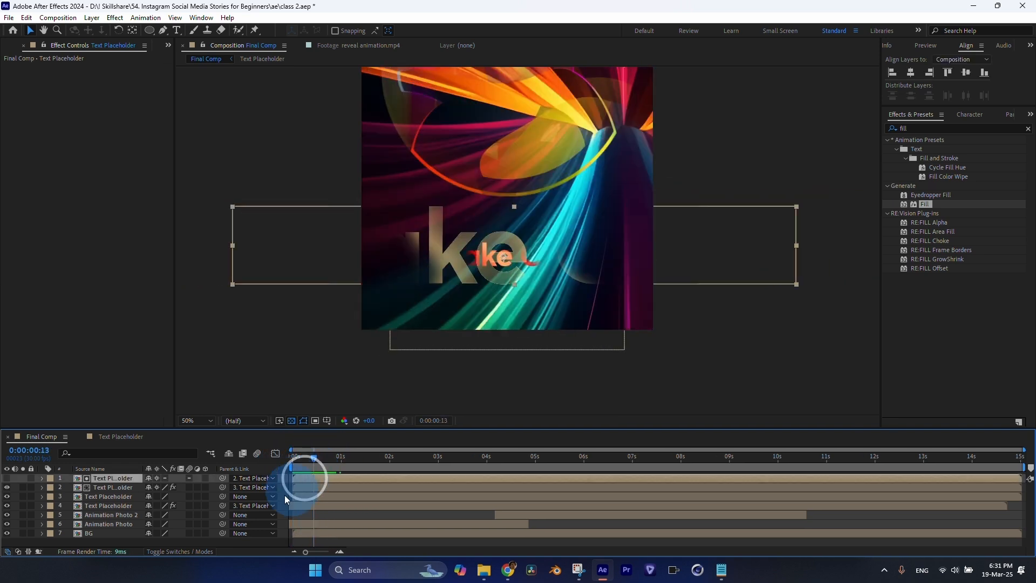
{"action": "left_click", "coordinate": [258, 507], "text": "shift"}
{"action": "left_click_drag", "start_coordinate": [309, 507], "coordinate": [315, 506]}
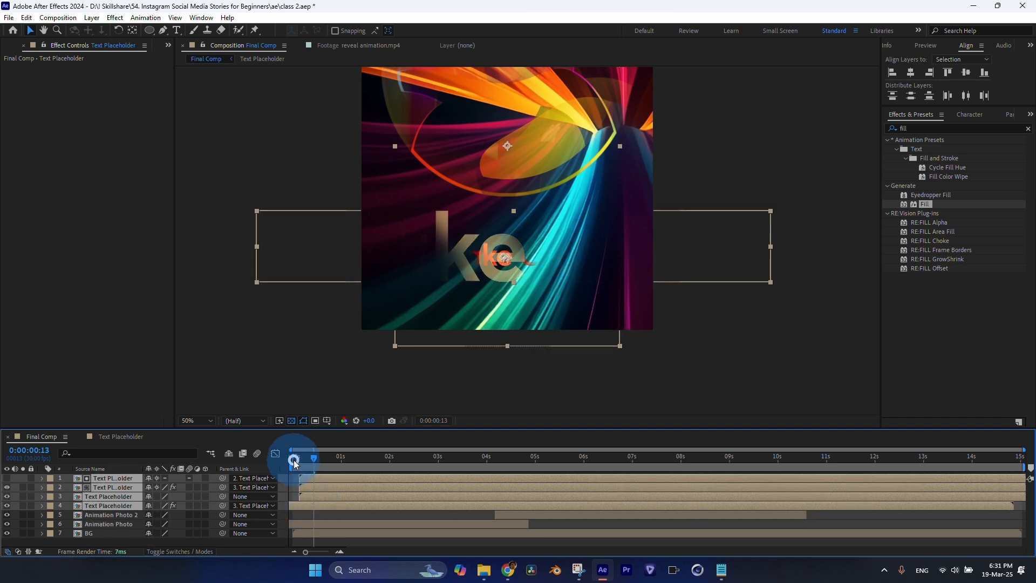
{"action": "left_click_drag", "start_coordinate": [294, 463], "coordinate": [393, 468]}
Step: In the Text Placeholder composition, copy the Burn layer's two Burn keyframes and paste them at 0:00:03:09
{"action": "scroll", "coordinate": [520, 258], "scroll_direction": "down", "scroll_amount": 2}
{"action": "middle_click", "coordinate": [518, 167]}
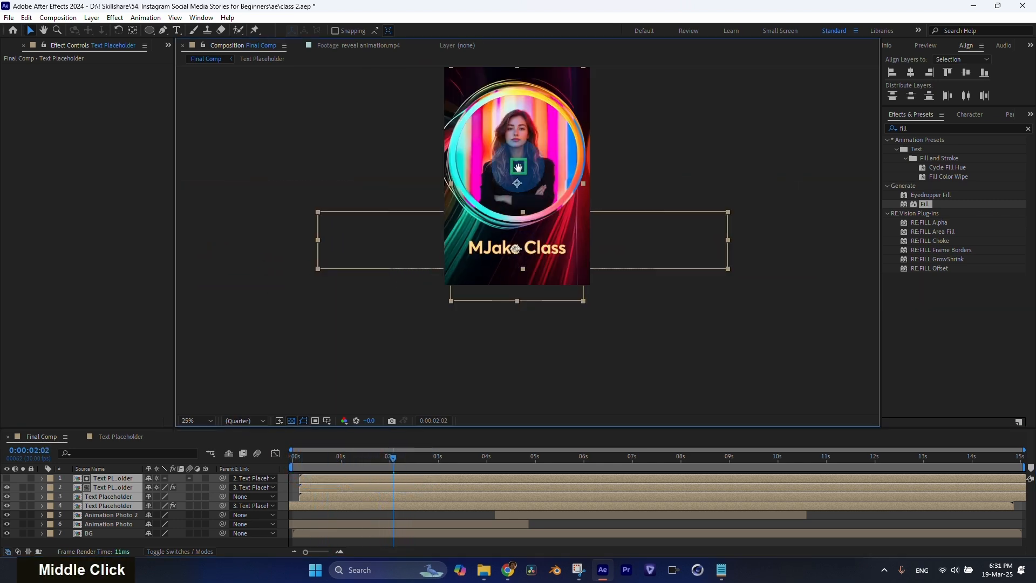
{"action": "left_click_drag", "start_coordinate": [518, 167], "coordinate": [498, 181]}
{"action": "left_click_drag", "start_coordinate": [393, 458], "coordinate": [458, 454]}
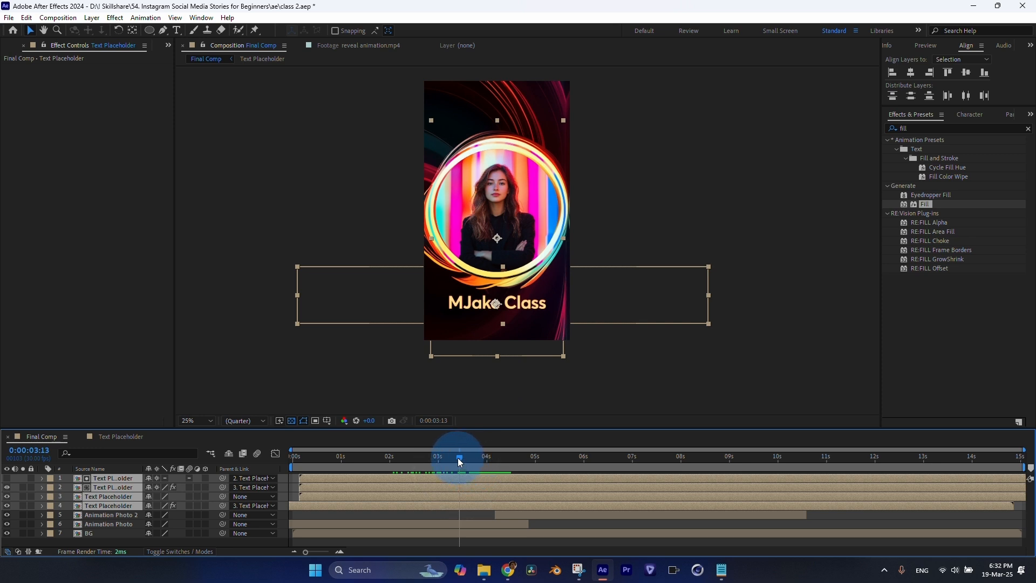
{"action": "left_click", "coordinate": [459, 457]}
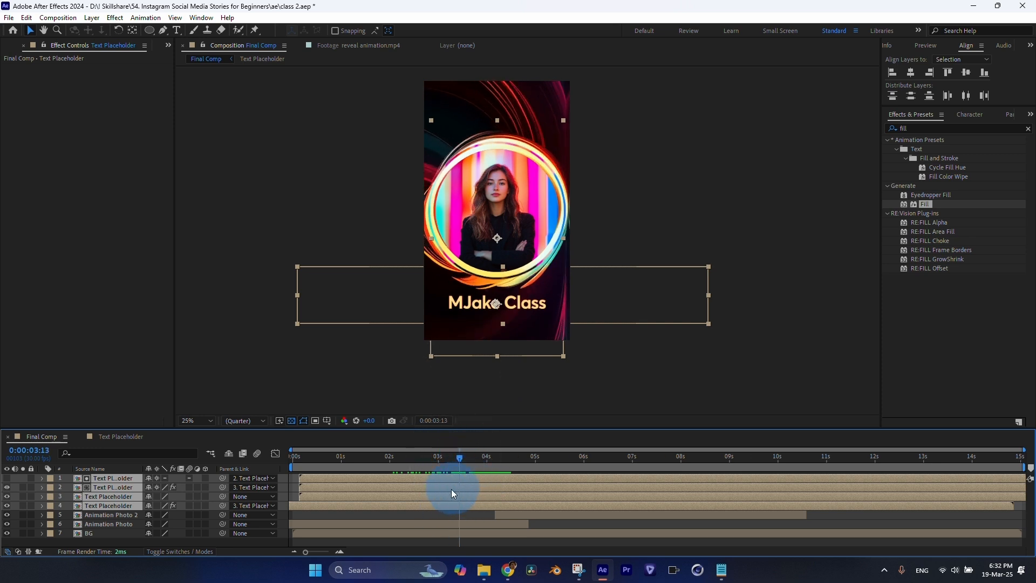
{"action": "left_click", "coordinate": [107, 437]}
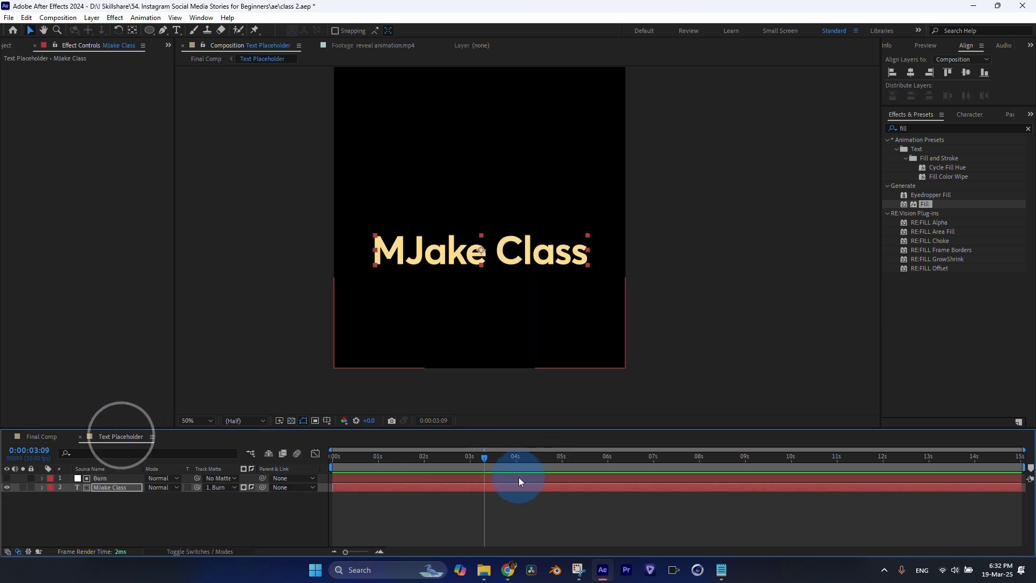
{"action": "left_click", "coordinate": [519, 477]}
{"action": "key", "text": "u"}
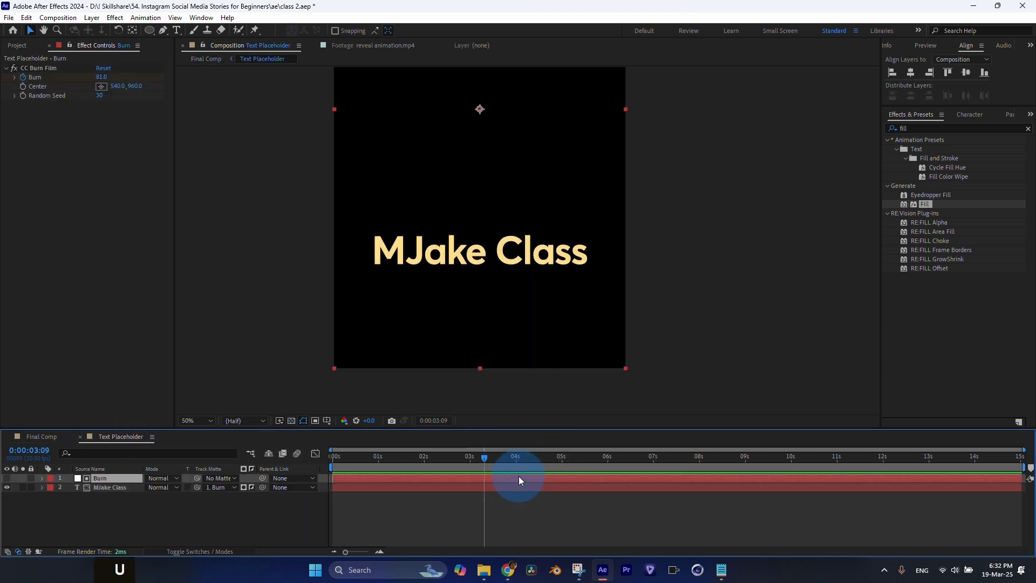
{"action": "key", "text": "u"}
{"action": "key", "text": "u"}
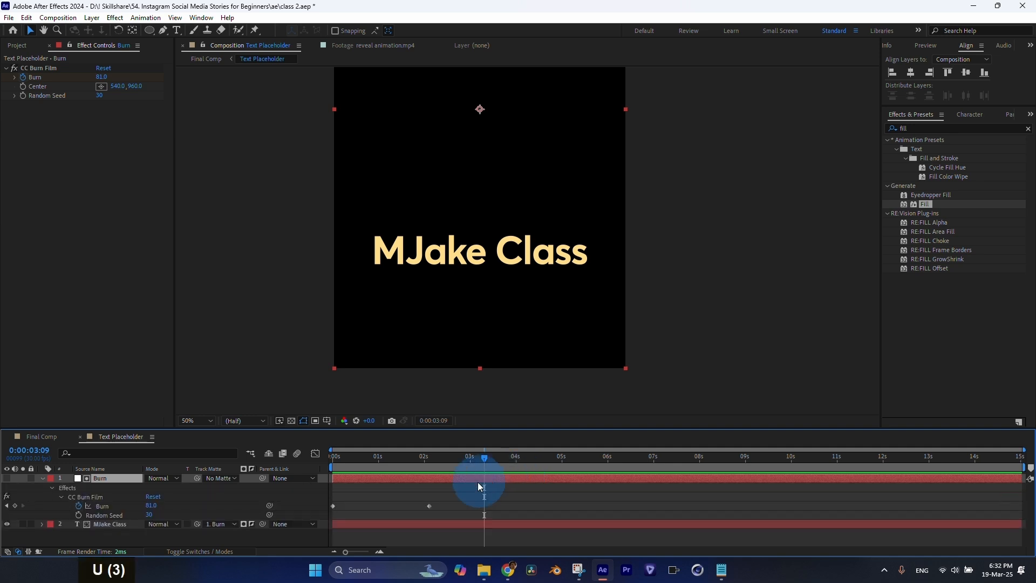
{"action": "left_click_drag", "start_coordinate": [455, 502], "coordinate": [310, 513]}
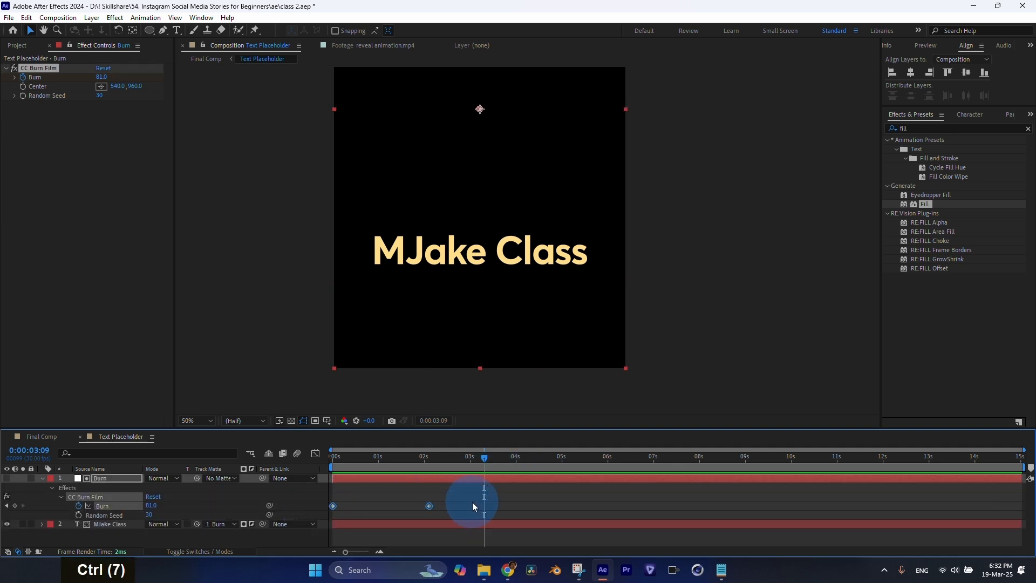
{"action": "key", "text": "ctrl+v"}
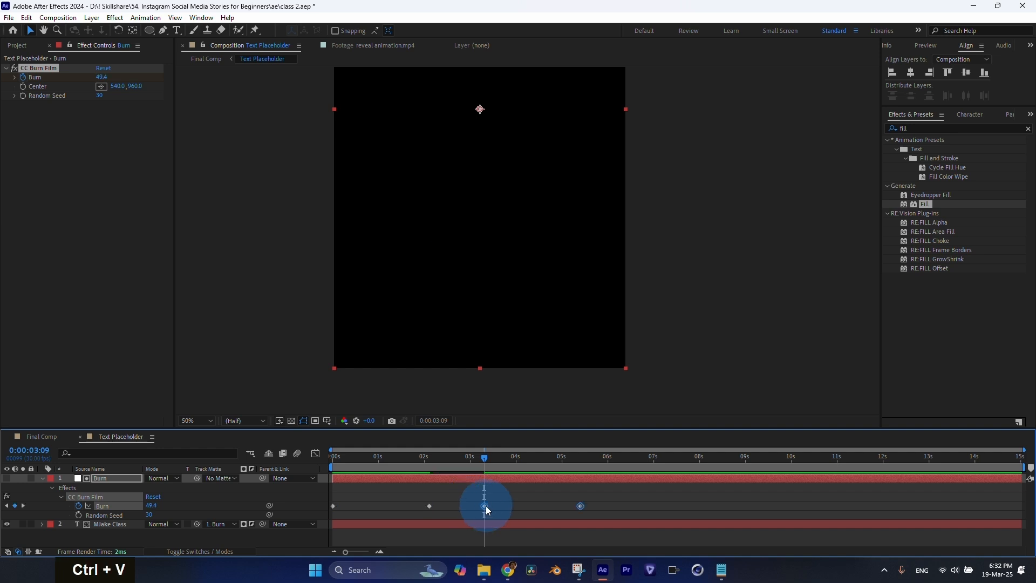
Step: Time-reverse the two pasted Burn keyframes so the title burns out, and preview the result
{"action": "right_click", "coordinate": [485, 506]}
{"action": "mouse_move", "coordinate": [566, 498]}
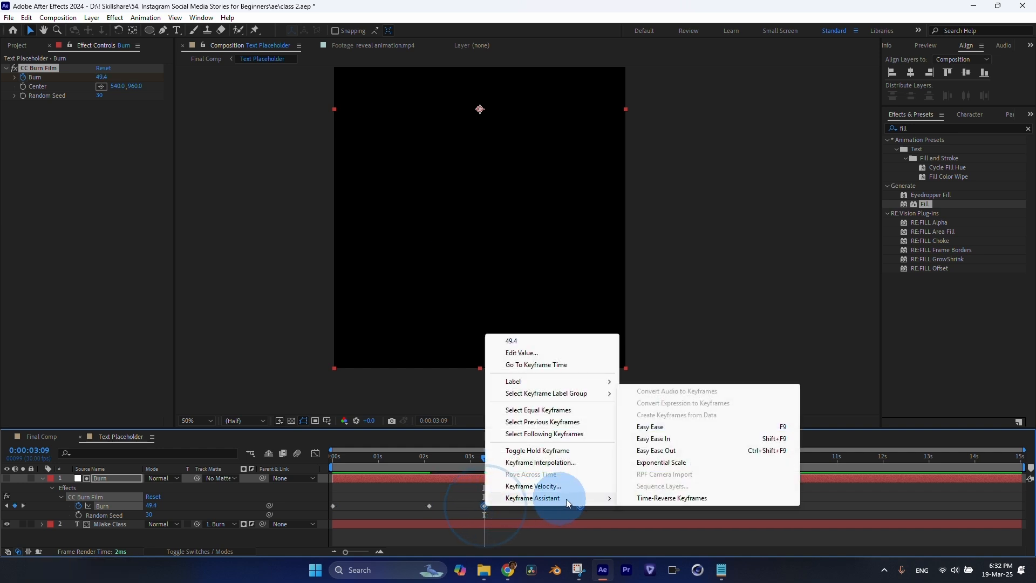
{"action": "left_click", "coordinate": [669, 498]}
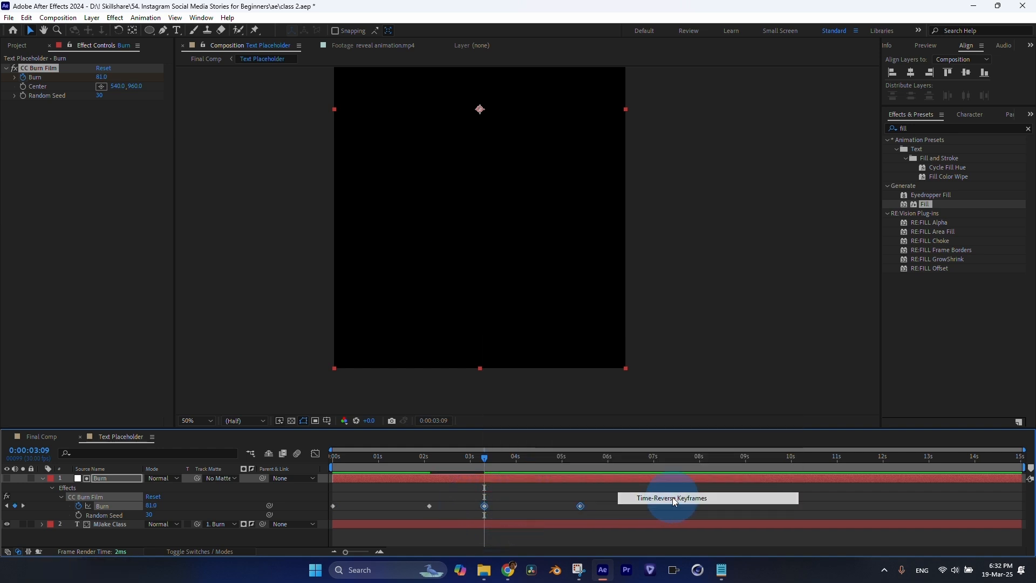
{"action": "left_click_drag", "start_coordinate": [484, 461], "coordinate": [510, 462]}
{"action": "left_click", "coordinate": [550, 486]}
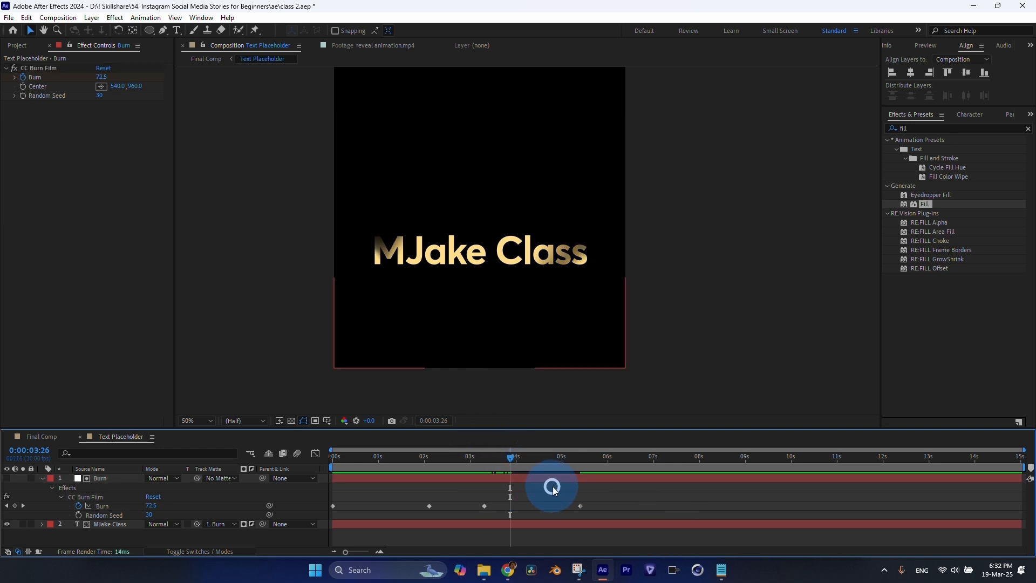
Step: Retime the burn-out keyframes to about 3 seconds and 4.3 seconds, and preview the text's exit in Final Comp
{"action": "left_click_drag", "start_coordinate": [580, 506], "coordinate": [547, 505]}
{"action": "left_click_drag", "start_coordinate": [484, 505], "coordinate": [470, 505]}
{"action": "left_click_drag", "start_coordinate": [481, 457], "coordinate": [525, 459]}
{"action": "left_click_drag", "start_coordinate": [548, 509], "coordinate": [529, 505]}
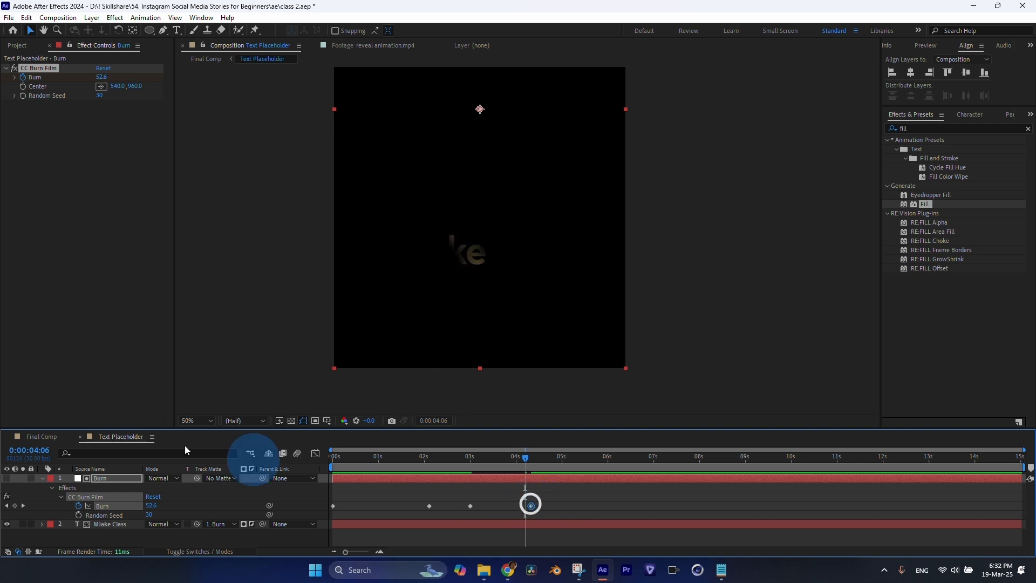
{"action": "left_click", "coordinate": [43, 436]}
{"action": "left_click_drag", "start_coordinate": [473, 458], "coordinate": [486, 458]}
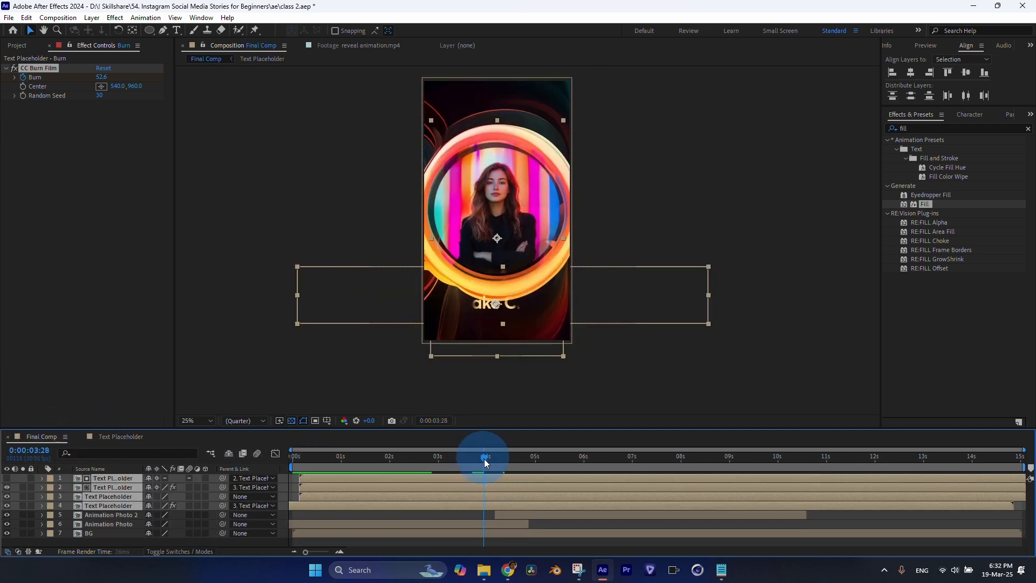
Step: In the Text Placeholder composition, move the last Burn keyframe to about 3.4 seconds and preview the title's entrance and exit in Final Comp
{"action": "left_click", "coordinate": [125, 438]}
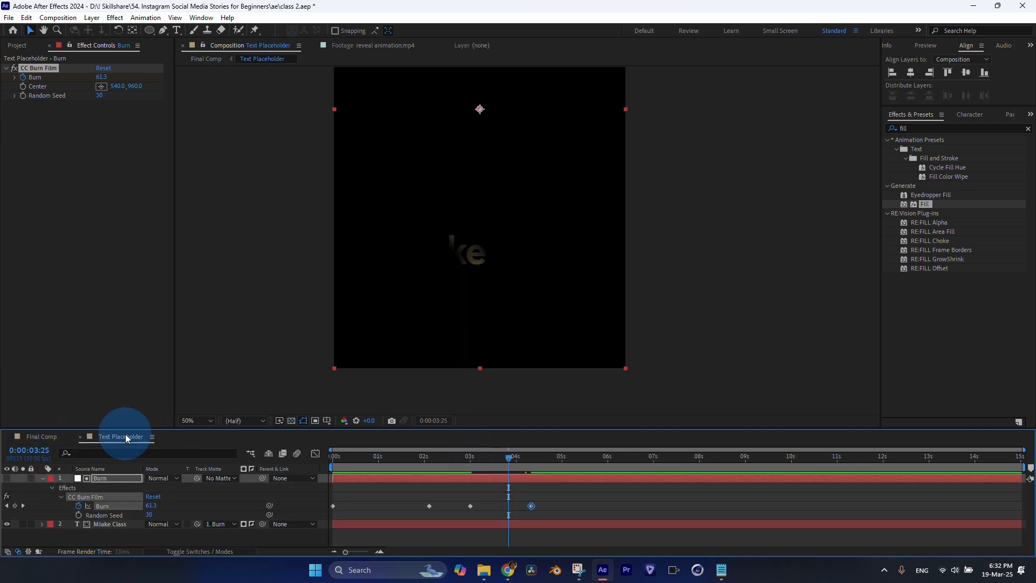
{"action": "left_click", "coordinate": [521, 507]}
{"action": "left_click_drag", "start_coordinate": [521, 507], "coordinate": [490, 506]}
{"action": "left_click", "coordinate": [41, 436]}
{"action": "left_click", "coordinate": [458, 457]}
{"action": "left_click_drag", "start_coordinate": [458, 458], "coordinate": [359, 466]}
{"action": "middle_click", "coordinate": [439, 490]}
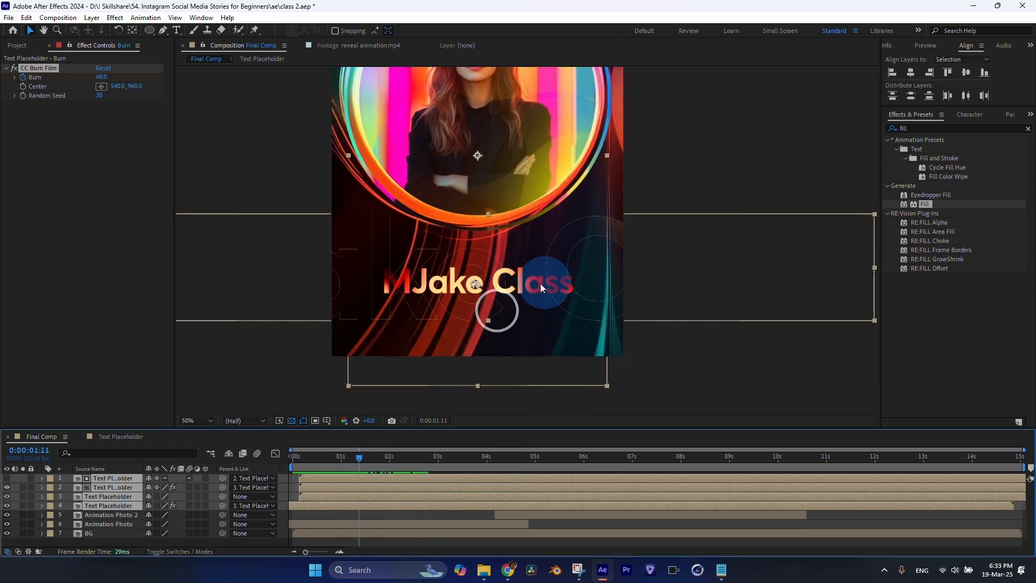
{"action": "left_click_drag", "start_coordinate": [426, 456], "coordinate": [349, 465]}
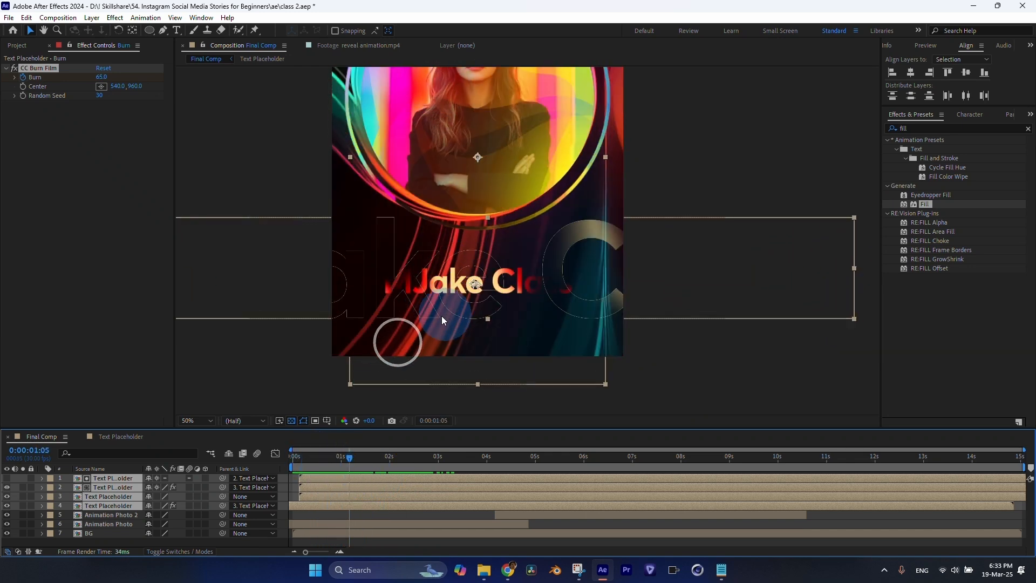
{"action": "left_click_drag", "start_coordinate": [413, 464], "coordinate": [462, 467]}
Step: Solo the bottom Text Placeholder layer with the red Fill and enable time remapping on it
{"action": "left_click", "coordinate": [302, 488]}
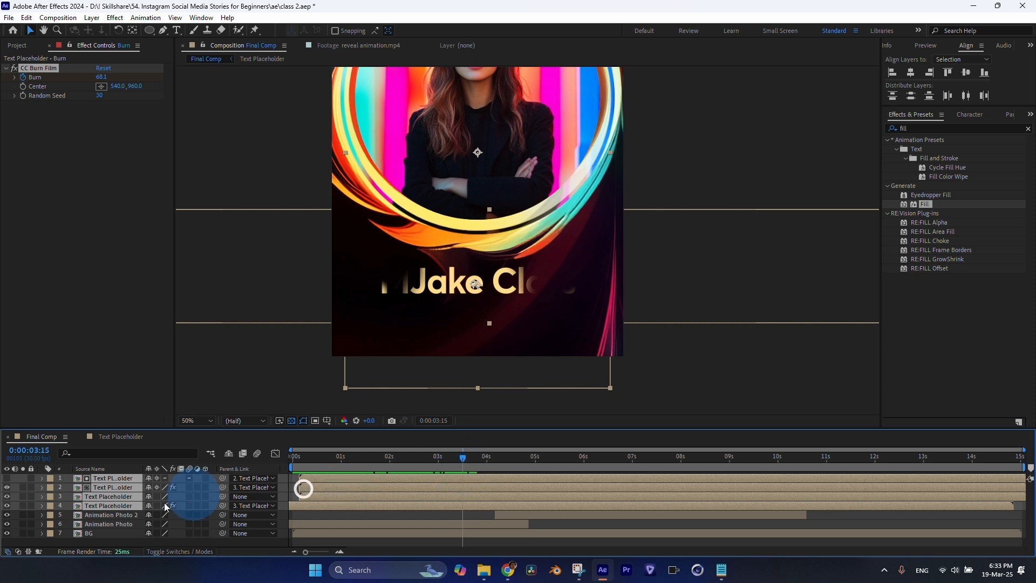
{"action": "left_click", "coordinate": [123, 516]}
{"action": "left_click", "coordinate": [125, 505]}
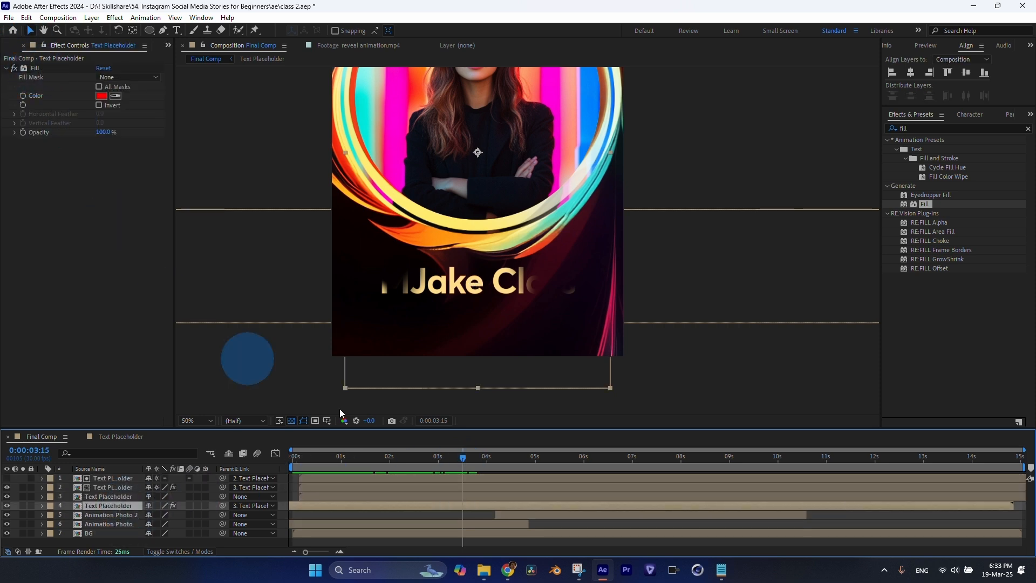
{"action": "right_click", "coordinate": [431, 504]}
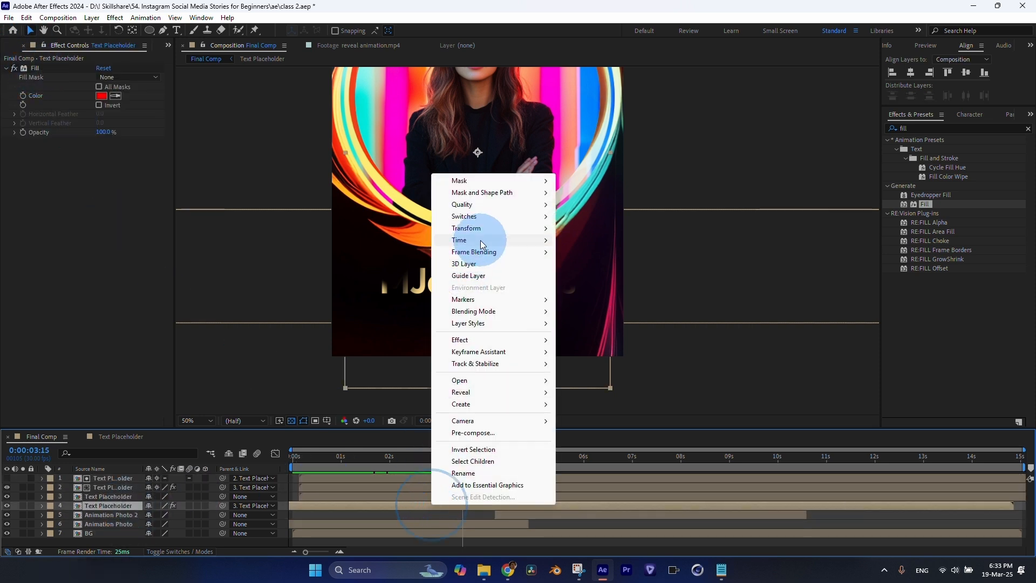
{"action": "left_click", "coordinate": [120, 504]}
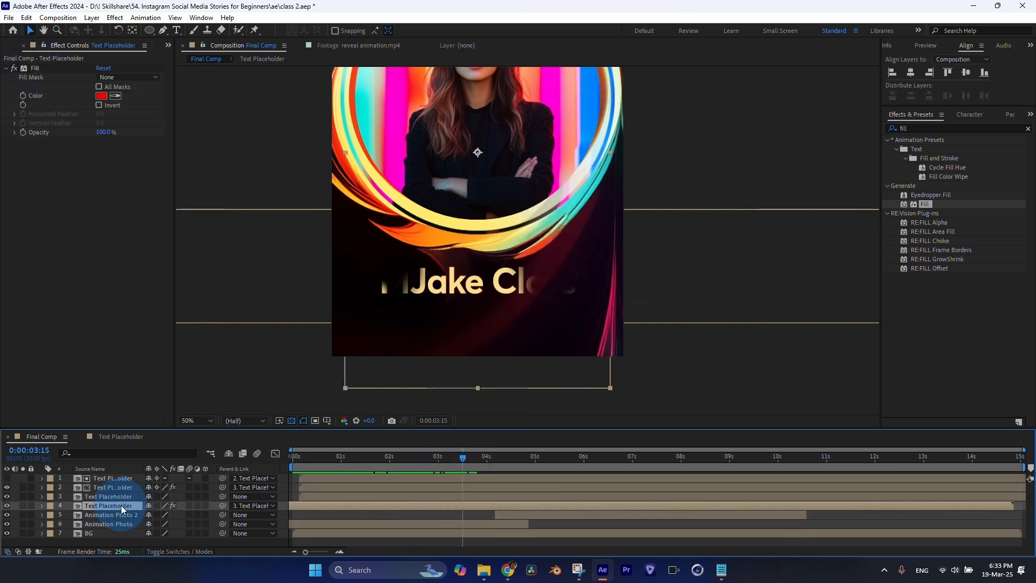
{"action": "left_click", "coordinate": [23, 505]}
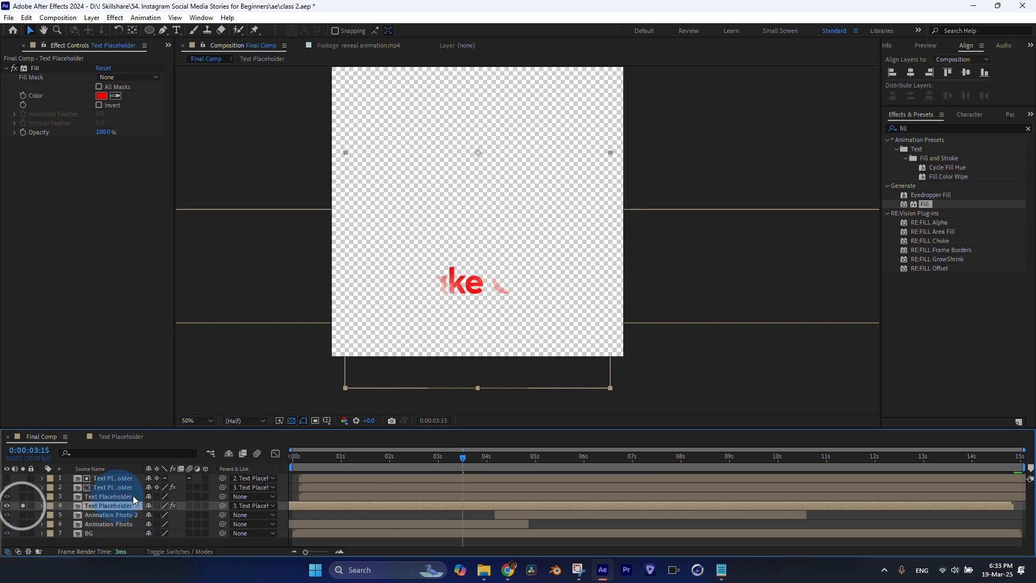
{"action": "left_click_drag", "start_coordinate": [463, 457], "coordinate": [435, 456]}
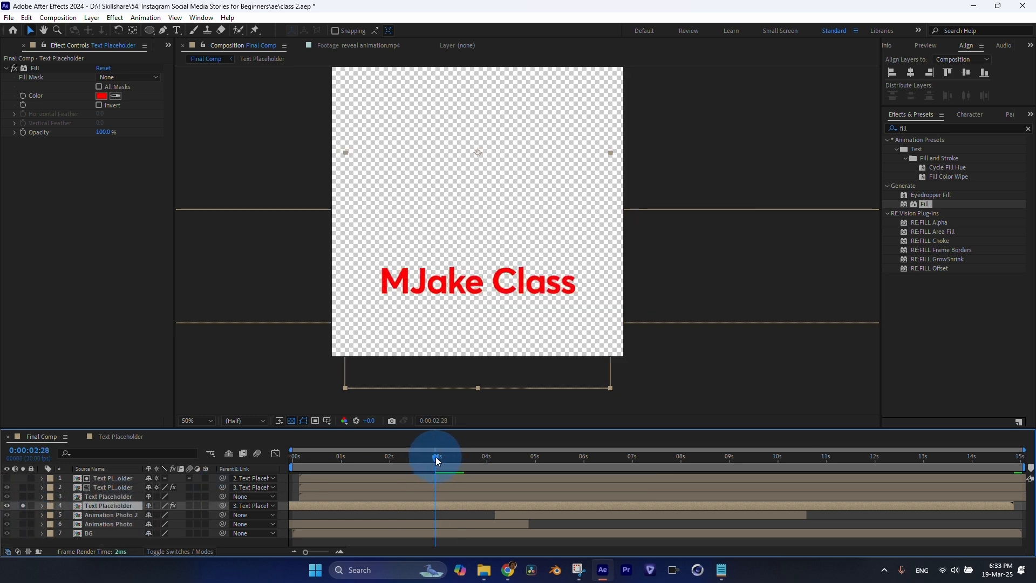
{"action": "right_click", "coordinate": [438, 506]}
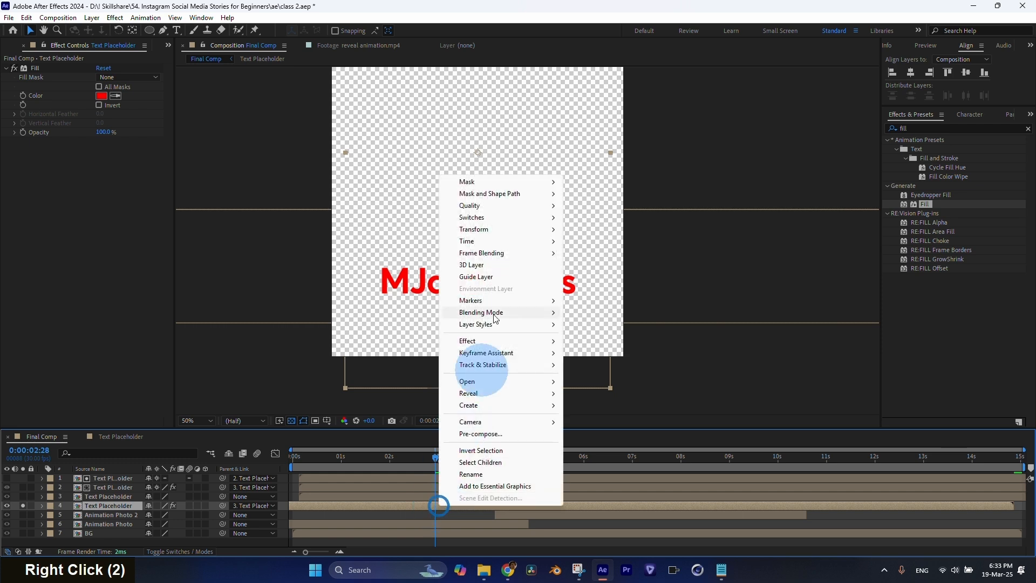
{"action": "mouse_move", "coordinate": [507, 241]}
{"action": "left_click", "coordinate": [595, 246]}
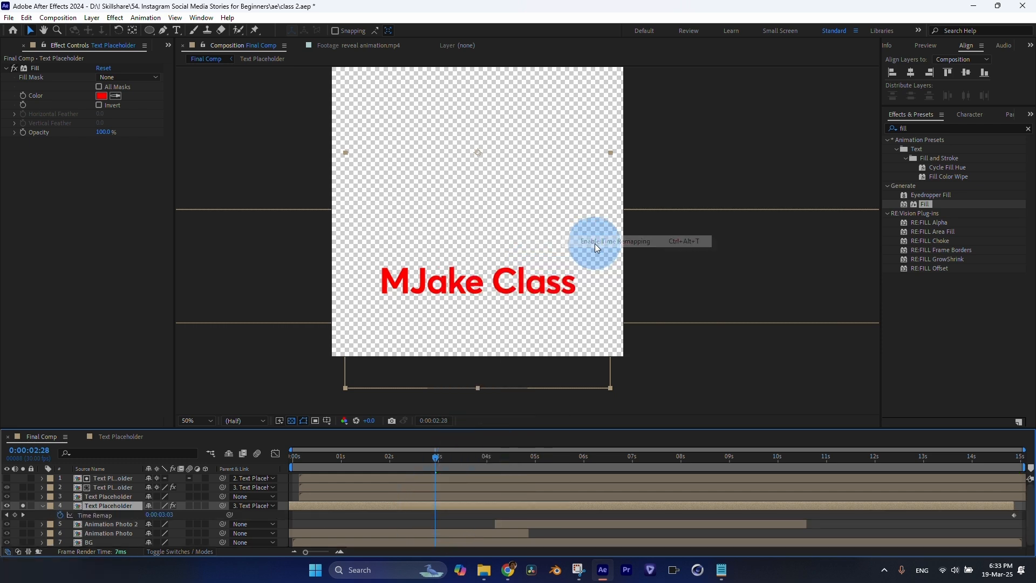
Step: Add Time Remap keyframes at 0:00:02:28, 0:00:03:26 and 0:00:01:26, and delete the keyframe at the layer's end
{"action": "left_click", "coordinate": [15, 515]}
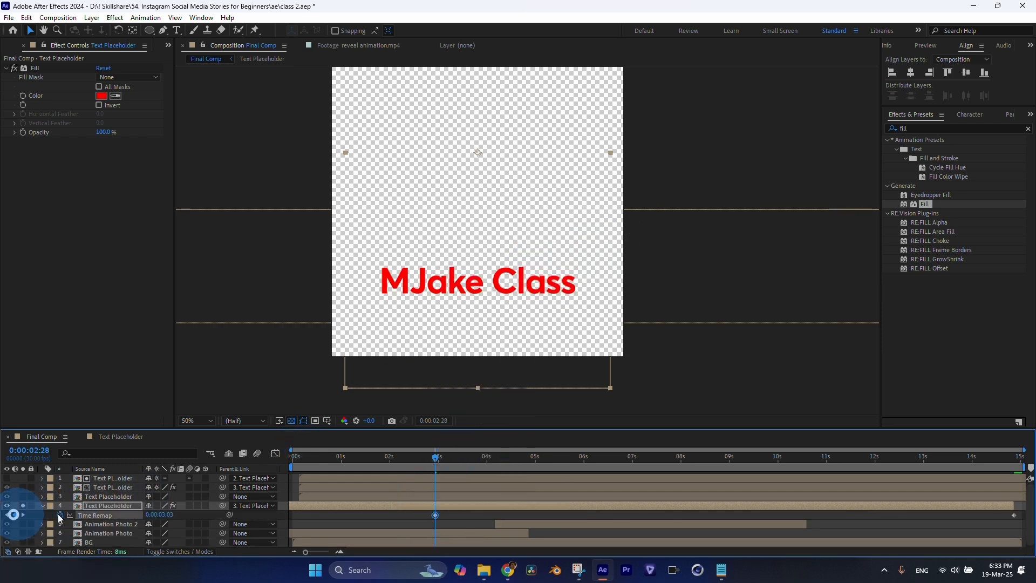
{"action": "left_click_drag", "start_coordinate": [435, 456], "coordinate": [481, 460]}
{"action": "left_click", "coordinate": [15, 515]}
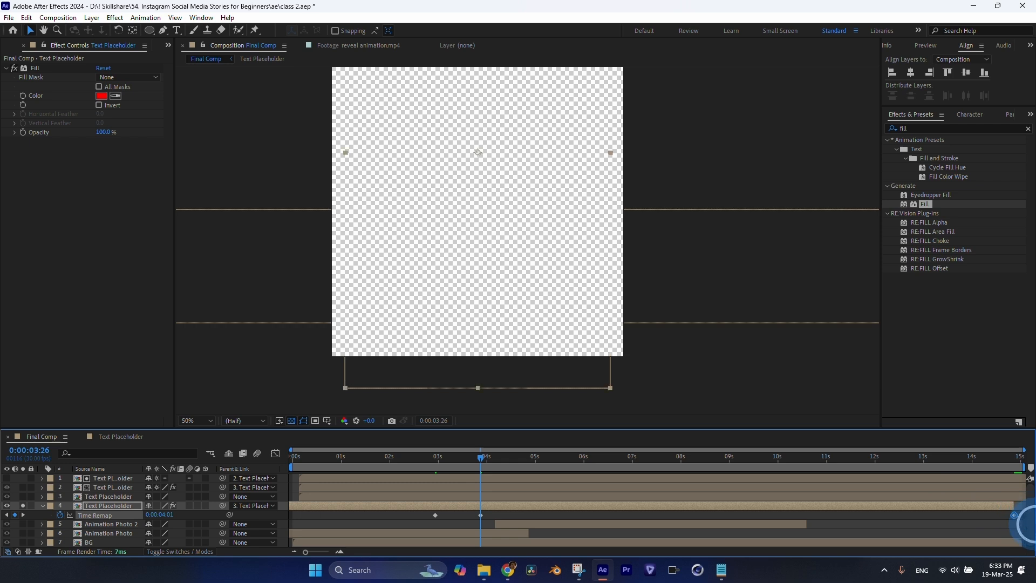
{"action": "left_click_drag", "start_coordinate": [480, 458], "coordinate": [383, 467]}
{"action": "left_click", "coordinate": [15, 515]}
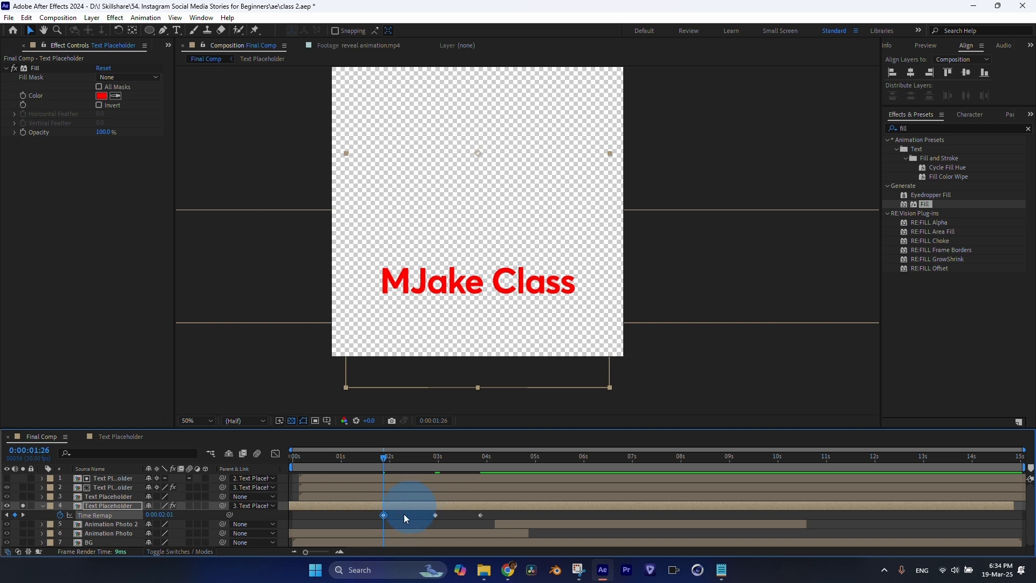
Step: Move the last two Time Remap keyframes together to about 3.5 and 4.5 seconds, and preview the soloed red title
{"action": "left_click_drag", "start_coordinate": [383, 458], "coordinate": [417, 472]}
{"action": "left_click", "coordinate": [435, 515]}
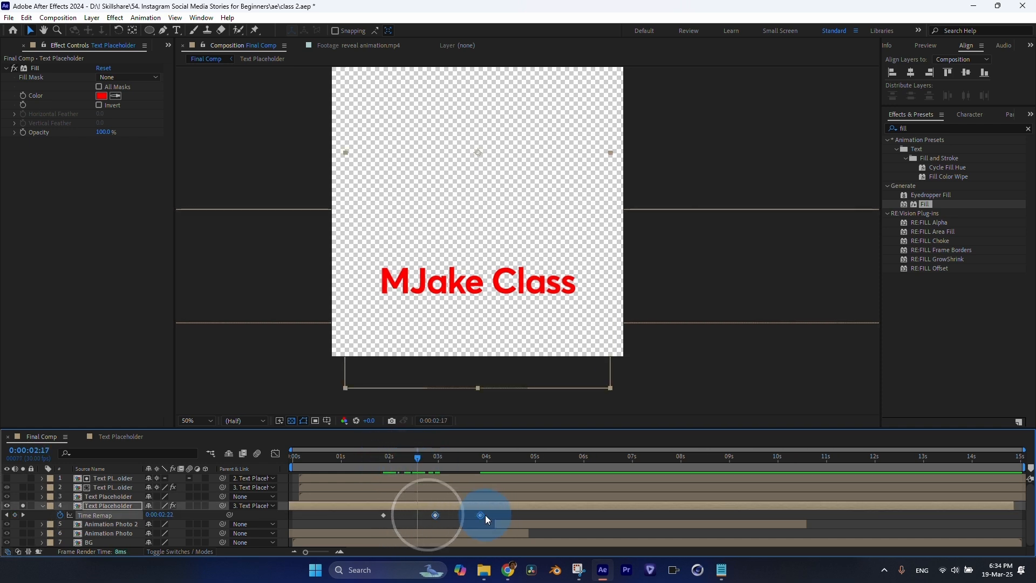
{"action": "left_click", "coordinate": [481, 515], "text": "shift"}
{"action": "left_click_drag", "start_coordinate": [481, 515], "coordinate": [510, 516]}
{"action": "left_click", "coordinate": [374, 463]}
{"action": "left_click_drag", "start_coordinate": [375, 464], "coordinate": [422, 479]}
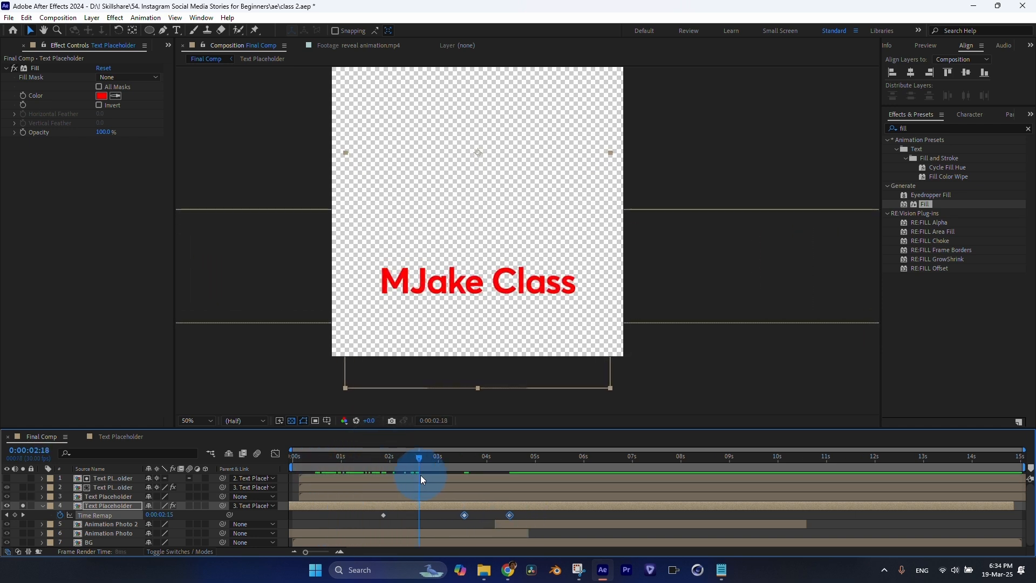
Step: Unsolo the red layer, shift its last two Time Remap keyframes about 3 frames earlier, and preview the burn-out
{"action": "left_click", "coordinate": [22, 504]}
{"action": "left_click_drag", "start_coordinate": [425, 457], "coordinate": [468, 464]}
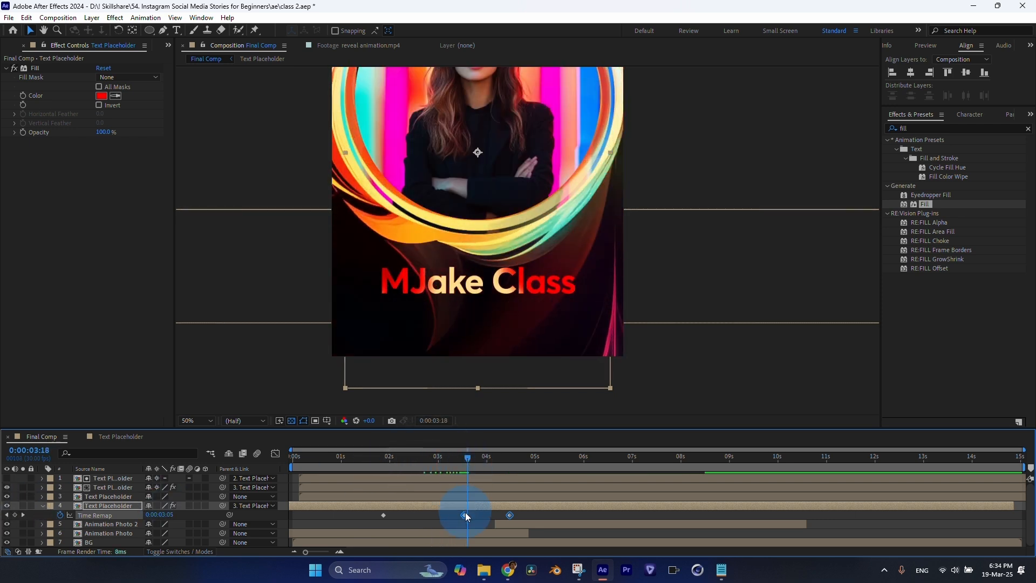
{"action": "mouse_move", "coordinate": [465, 515]}
{"action": "left_mouse_down"}
{"action": "mouse_move", "coordinate": [449, 513]}
{"action": "mouse_move", "coordinate": [464, 513]}
{"action": "left_mouse_up"}
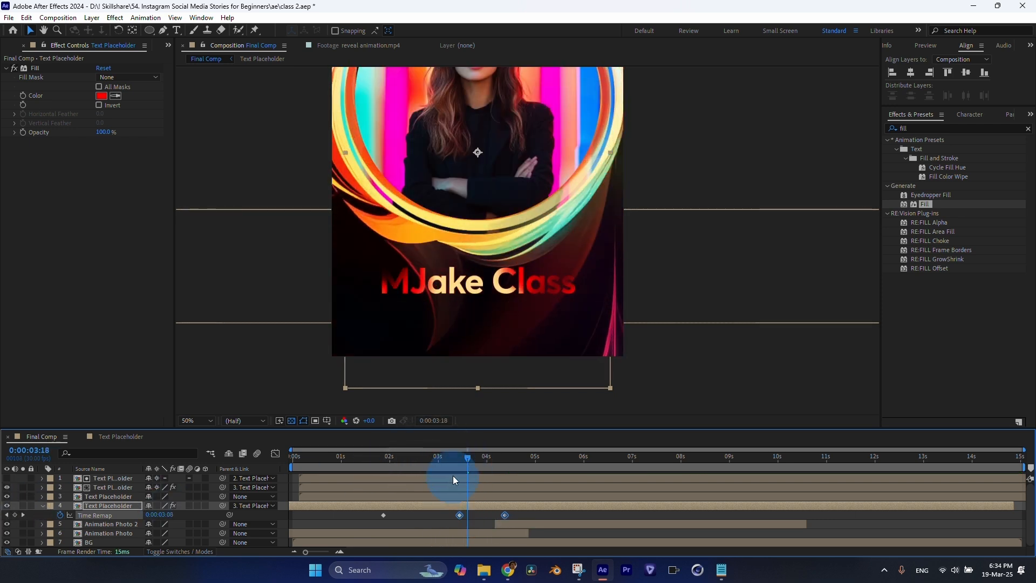
{"action": "left_click_drag", "start_coordinate": [451, 463], "coordinate": [484, 471]}
Step: Move only the final Time Remap keyframe to about 4.2 seconds, preview the exit, and collapse the layer
{"action": "left_click", "coordinate": [491, 512]}
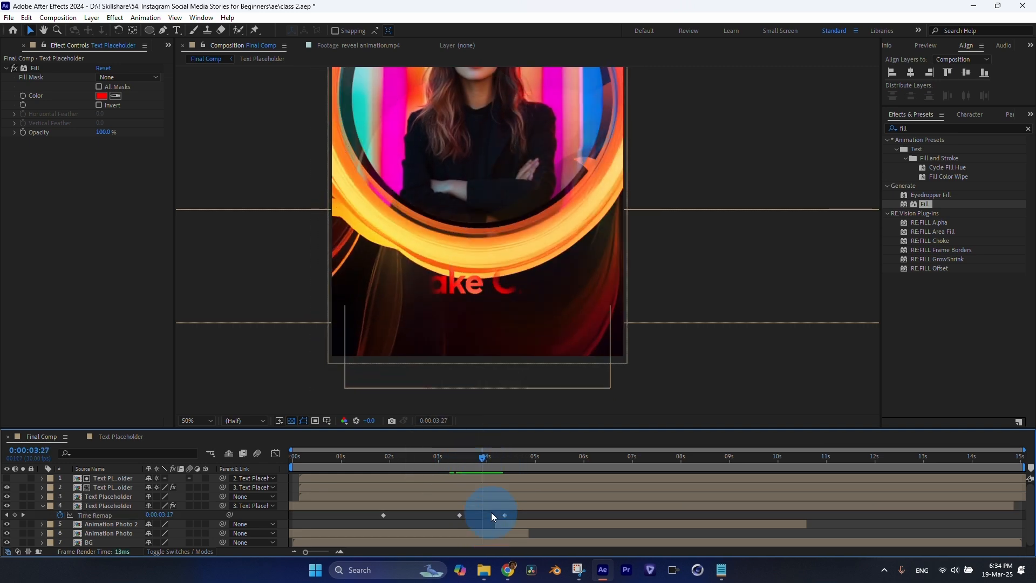
{"action": "left_click_drag", "start_coordinate": [505, 515], "coordinate": [495, 515]}
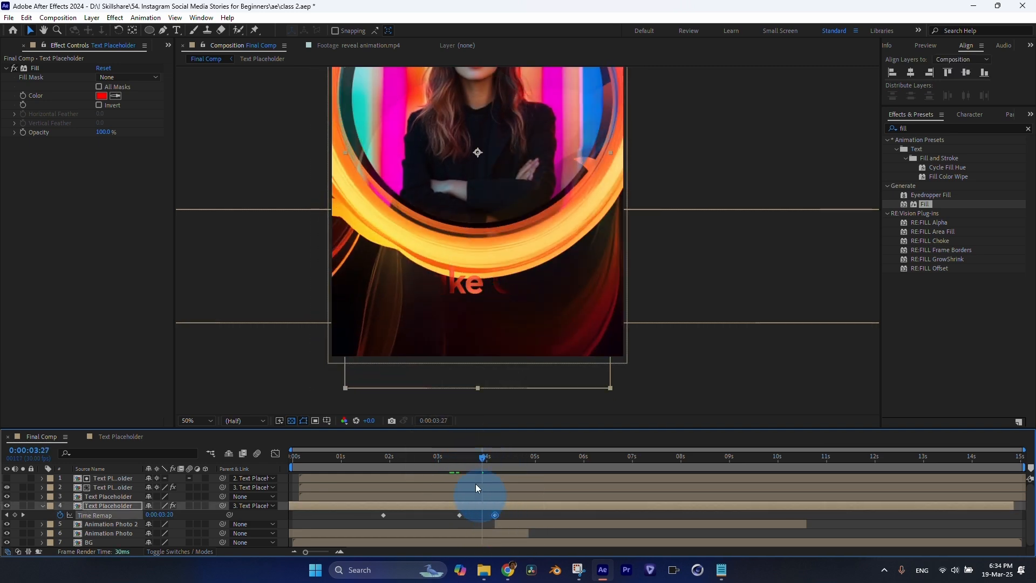
{"action": "left_click", "coordinate": [464, 463]}
{"action": "mouse_move", "coordinate": [464, 464]}
{"action": "left_mouse_down"}
{"action": "mouse_move", "coordinate": [487, 474]}
{"action": "mouse_move", "coordinate": [465, 480]}
{"action": "left_mouse_up"}
{"action": "left_click", "coordinate": [42, 506]}
Step: Try to shift all four Text Placeholder layers about 4 frames earlier
{"action": "left_click", "coordinate": [104, 478]}
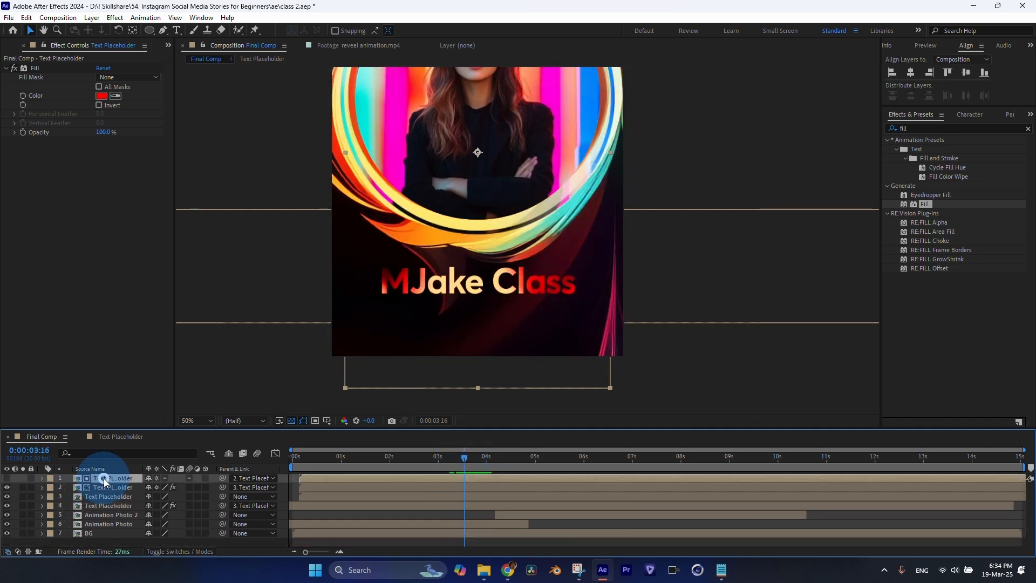
{"action": "left_click", "coordinate": [112, 507], "text": "shift"}
{"action": "left_click_drag", "start_coordinate": [339, 507], "coordinate": [331, 506]}
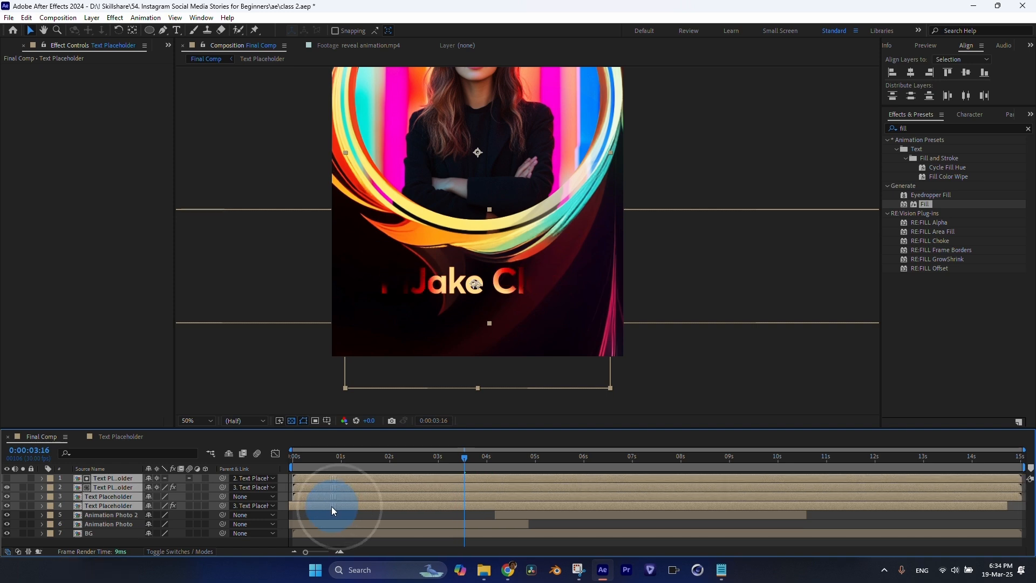
{"action": "key", "text": "ctrl+z"}
Step: In the Text Placeholder composition, move the last Burn keyframe to about 3.7 seconds and preview the whole story frame in Final Comp
{"action": "left_click", "coordinate": [119, 437]}
{"action": "left_click_drag", "start_coordinate": [496, 508], "coordinate": [506, 505]}
{"action": "left_click", "coordinate": [49, 436]}
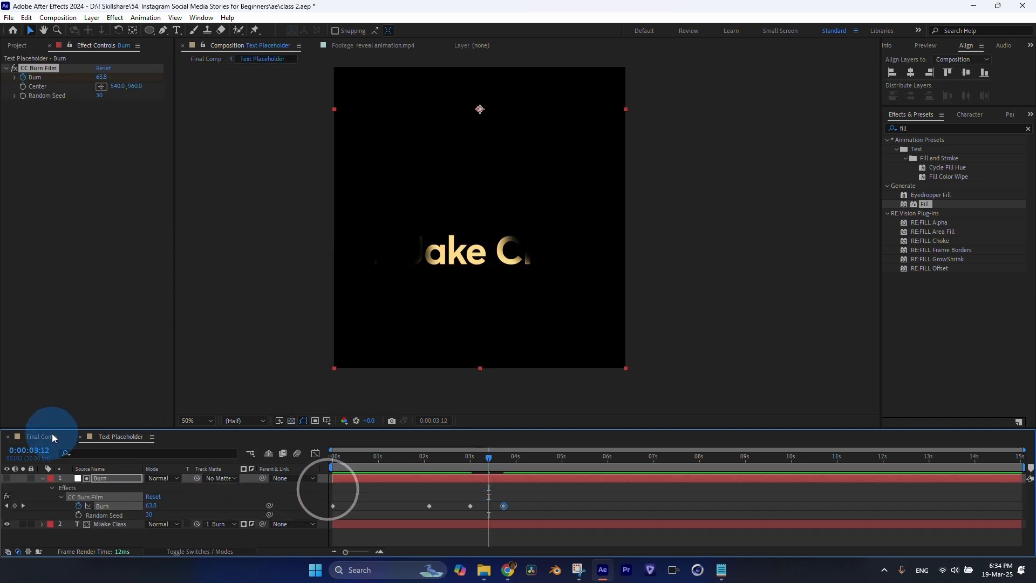
{"action": "mouse_move", "coordinate": [465, 460]}
{"action": "left_mouse_down"}
{"action": "mouse_move", "coordinate": [485, 467]}
{"action": "mouse_move", "coordinate": [472, 470]}
{"action": "left_mouse_up"}
{"action": "scroll", "coordinate": [463, 315], "scroll_direction": "down", "scroll_amount": 1}
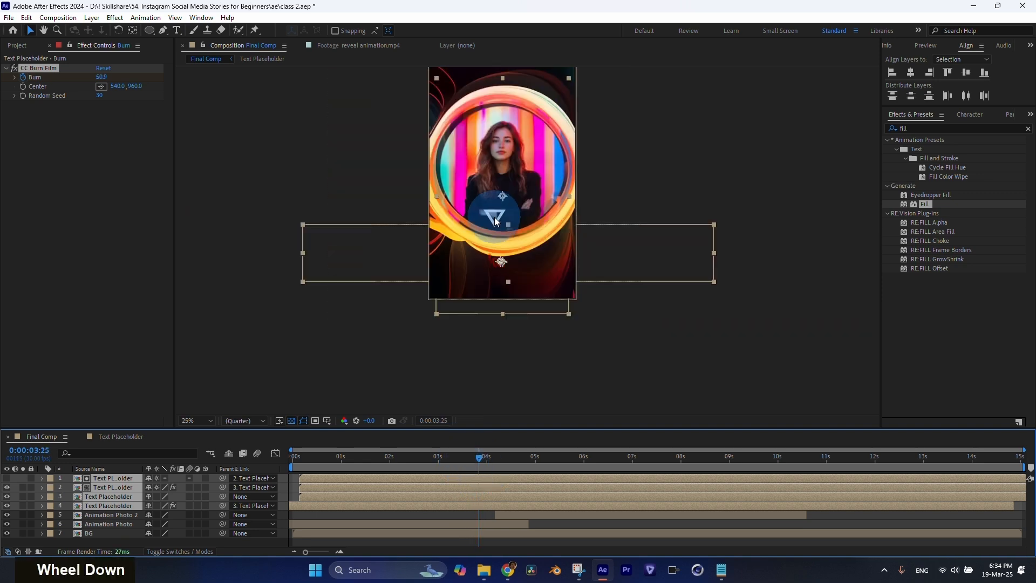
{"action": "middle_click", "coordinate": [488, 212]}
{"action": "middle_click", "coordinate": [474, 459]}
{"action": "left_click_drag", "start_coordinate": [329, 468], "coordinate": [354, 481]}
Step: Apply a Fill effect to the second Text Placeholder layer, which carries the Curves effect, and preview the opening
{"action": "left_click", "coordinate": [159, 494]}
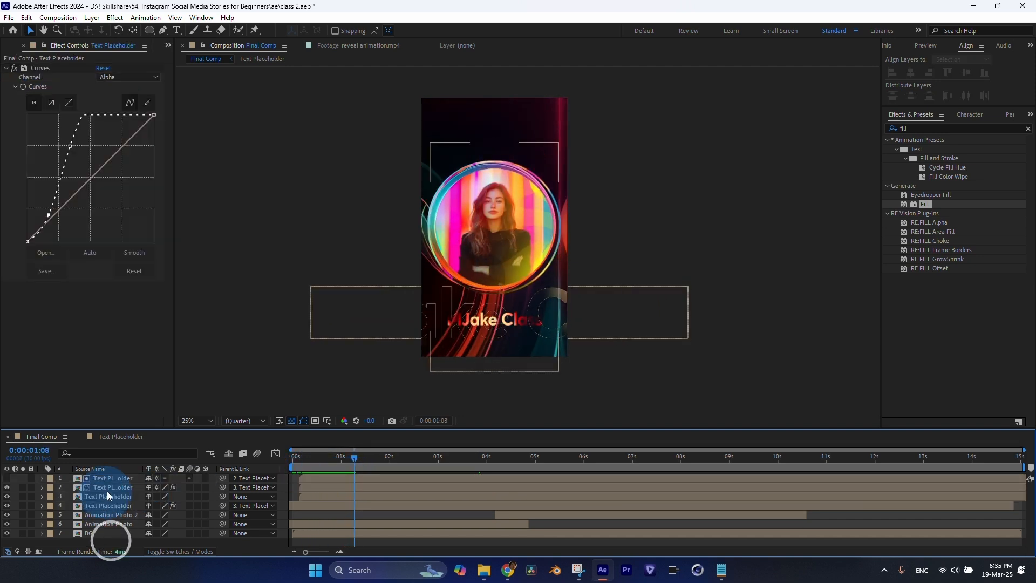
{"action": "left_click", "coordinate": [111, 487]}
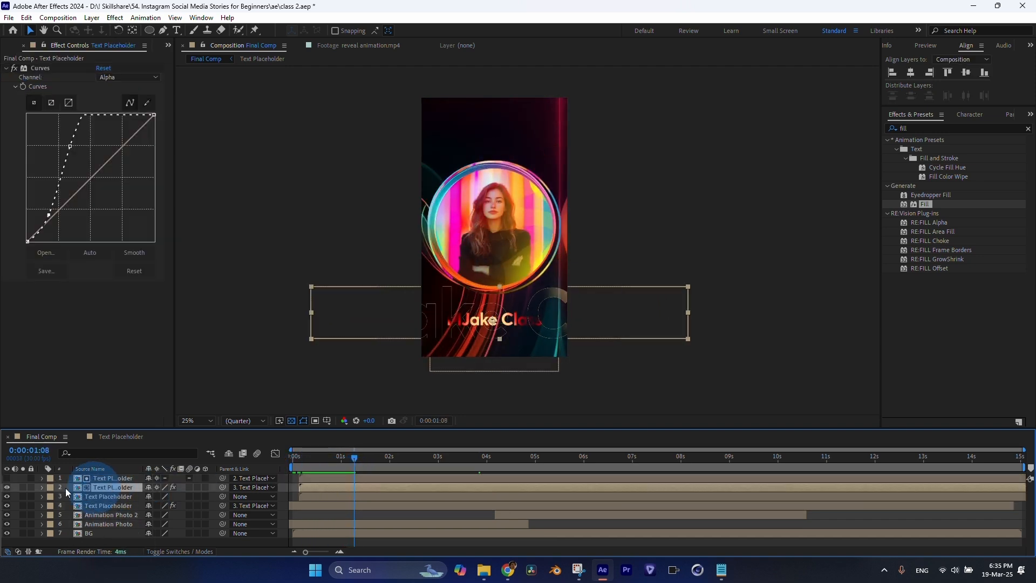
{"action": "double_click", "coordinate": [6, 488]}
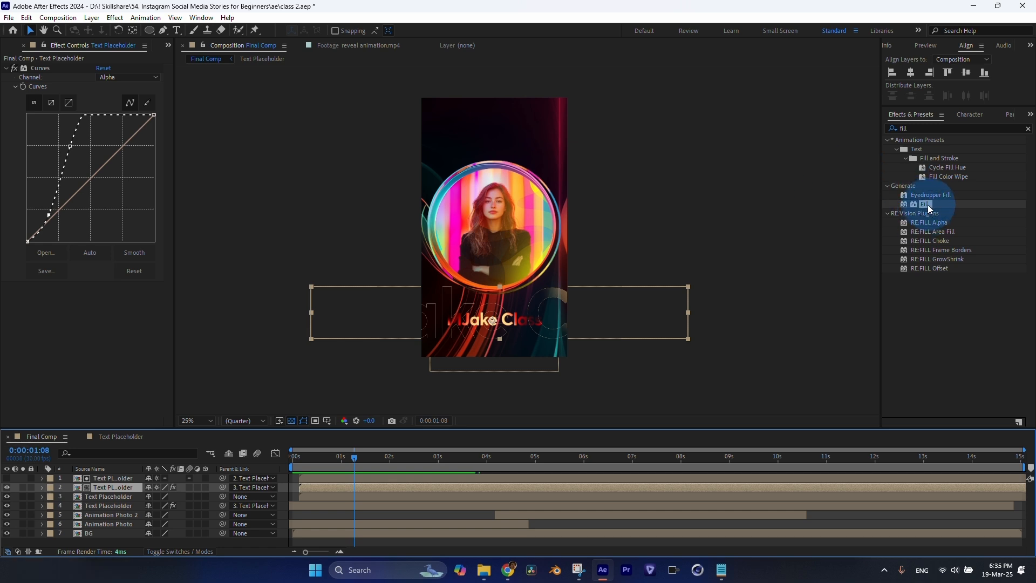
{"action": "left_click_drag", "start_coordinate": [927, 205], "coordinate": [108, 487]}
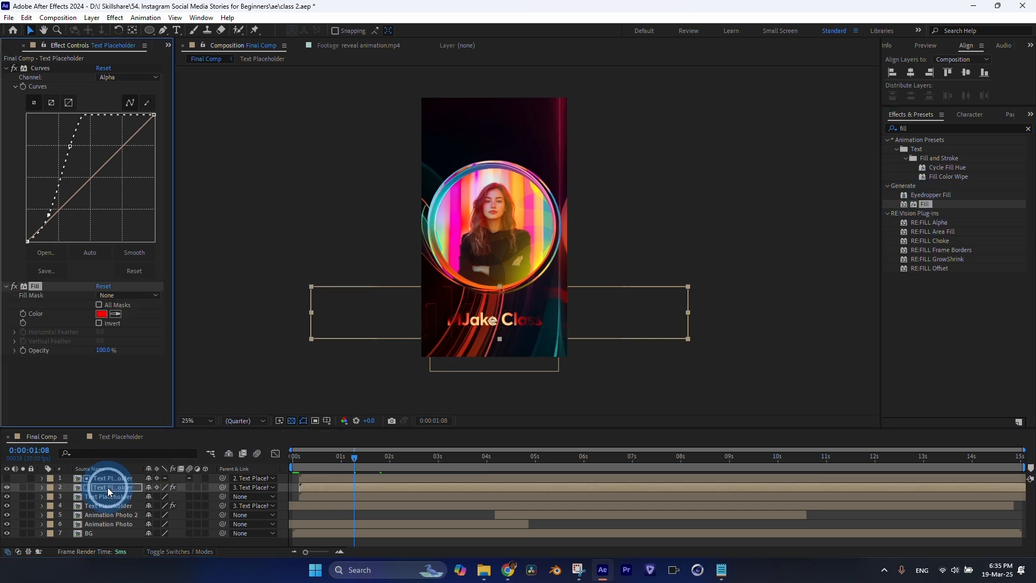
{"action": "mouse_move", "coordinate": [349, 461]}
{"action": "left_mouse_down"}
{"action": "mouse_move", "coordinate": [319, 461]}
{"action": "mouse_move", "coordinate": [353, 464]}
{"action": "mouse_move", "coordinate": [334, 463]}
{"action": "left_mouse_up"}
{"action": "left_click", "coordinate": [102, 313]}
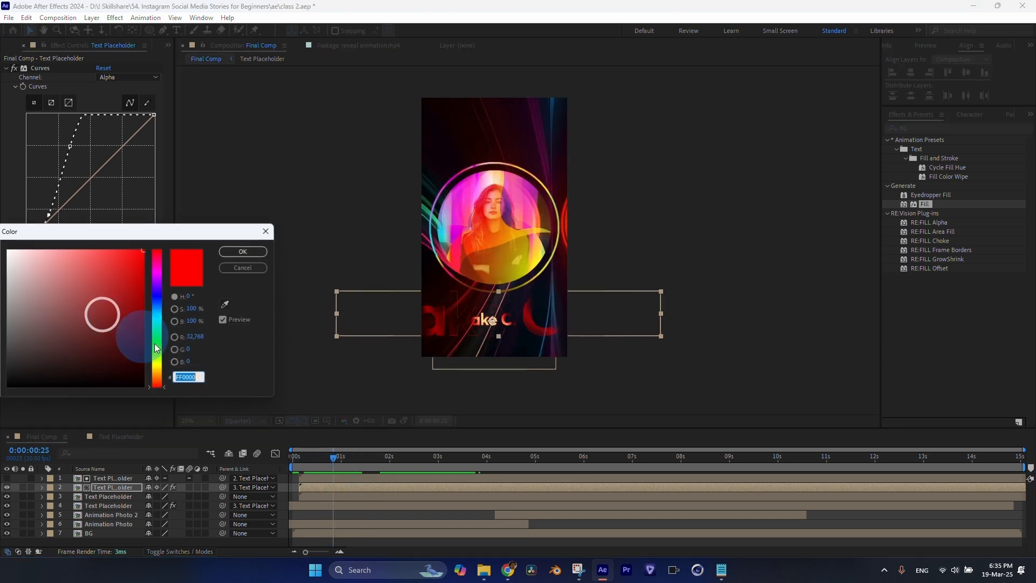
{"action": "left_click_drag", "start_coordinate": [156, 347], "coordinate": [156, 324]}
{"action": "left_click", "coordinate": [239, 269]}
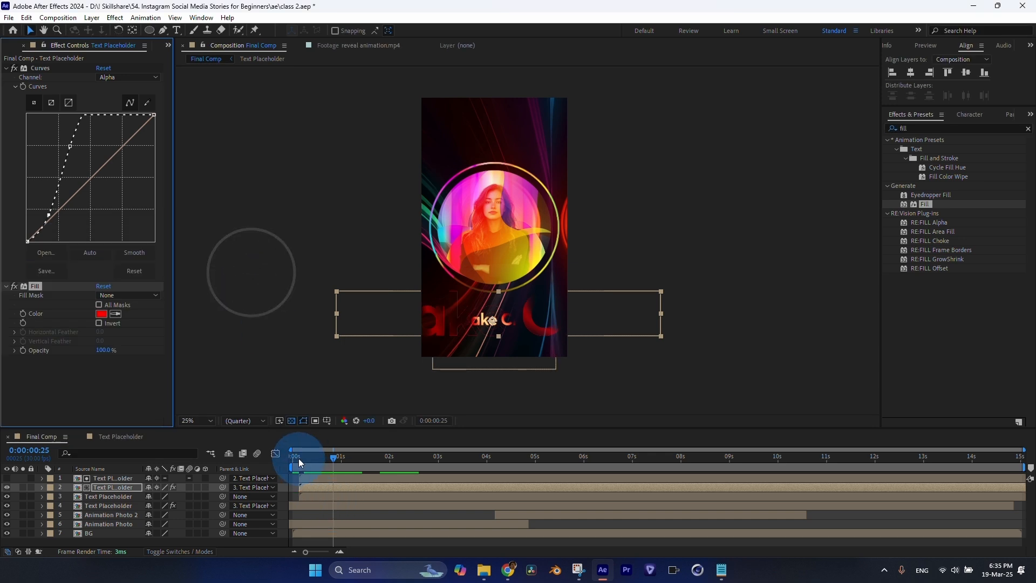
Step: Trim the ends of all four Text Placeholder layers to 0:00:03:28, after previewing the title animation
{"action": "left_click_drag", "start_coordinate": [299, 458], "coordinate": [485, 463]}
{"action": "left_click", "coordinate": [119, 478]}
{"action": "left_click", "coordinate": [117, 506], "text": "shift"}
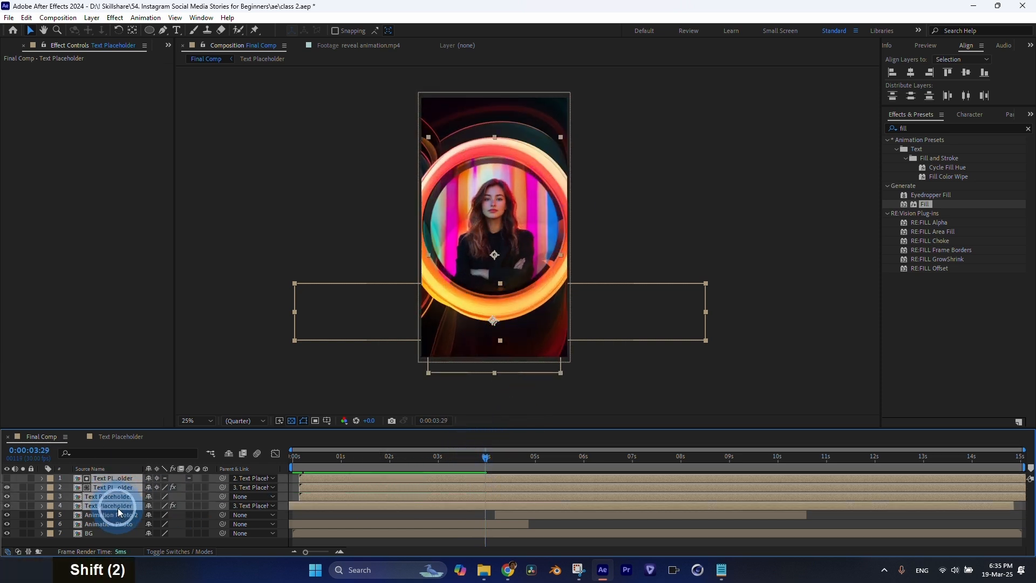
{"action": "mouse_move", "coordinate": [490, 465]}
{"action": "left_mouse_down"}
{"action": "mouse_move", "coordinate": [486, 477]}
{"action": "mouse_move", "coordinate": [485, 461]}
{"action": "mouse_move", "coordinate": [459, 471]}
{"action": "mouse_move", "coordinate": [481, 475]}
{"action": "mouse_move", "coordinate": [484, 464]}
{"action": "left_mouse_up"}
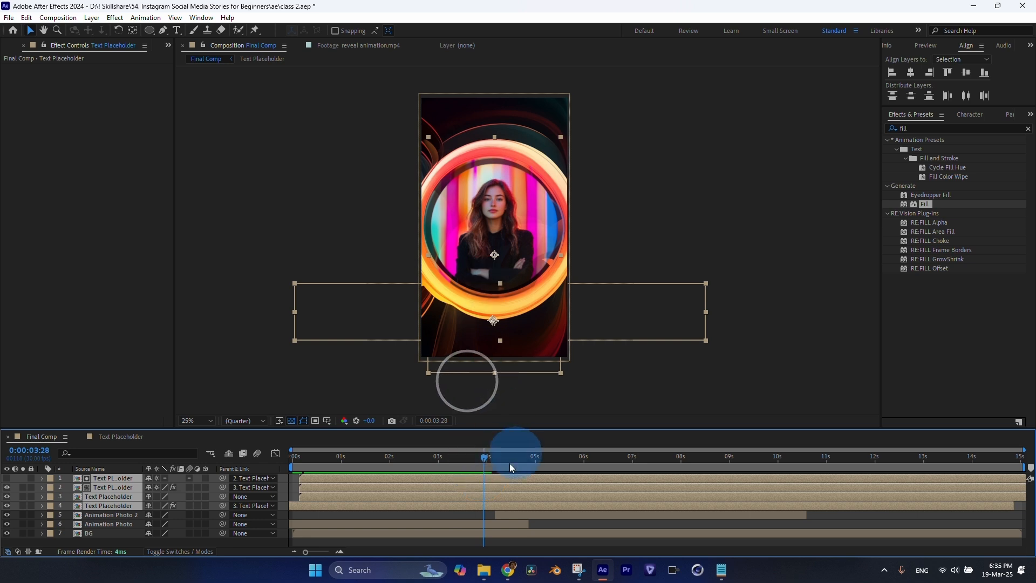
{"action": "left_click", "coordinate": [484, 477]}
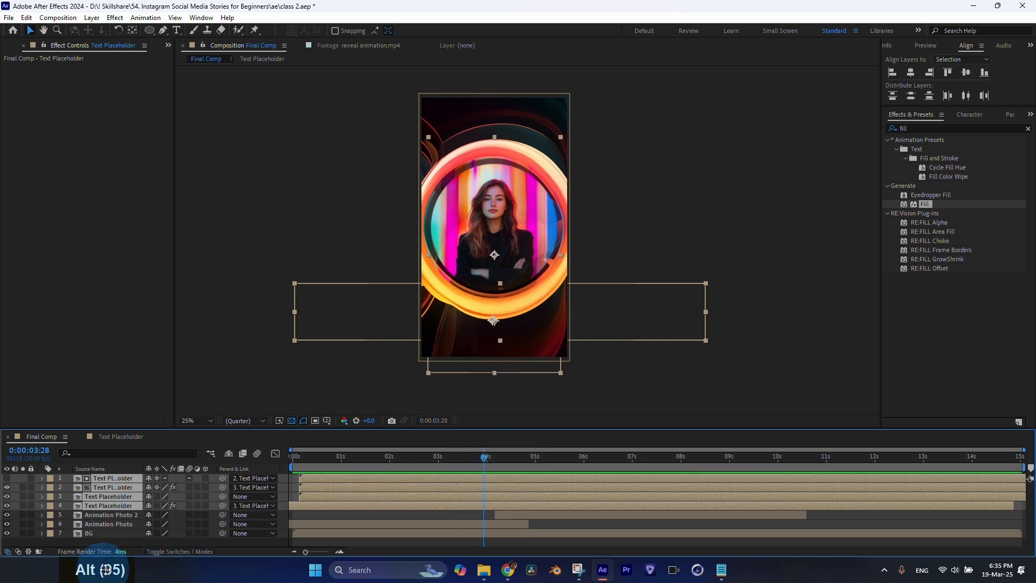
{"action": "key", "text": "alt"}
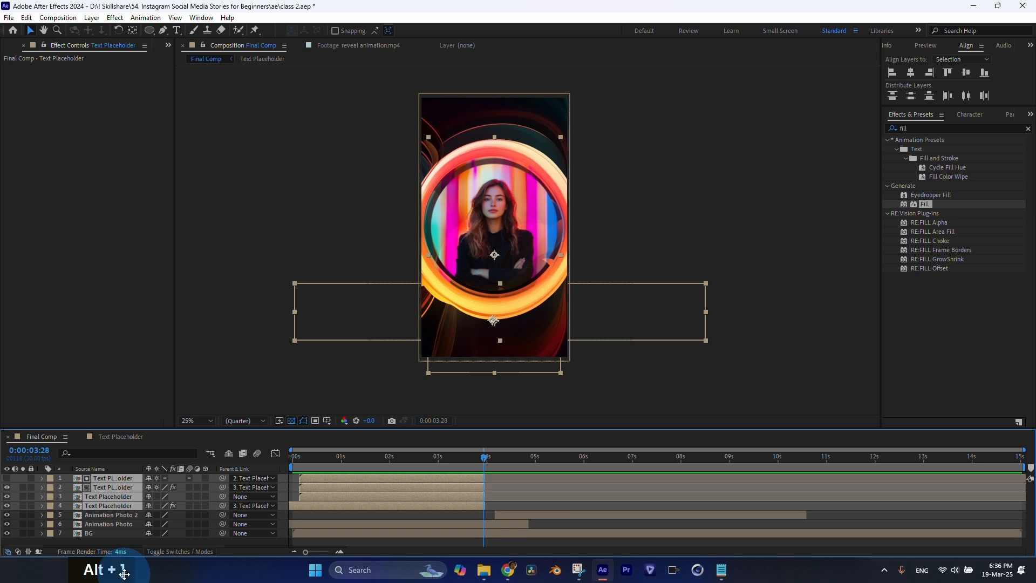
{"action": "key", "text": "alt+bracketright"}
{"action": "key", "text": "alt"}
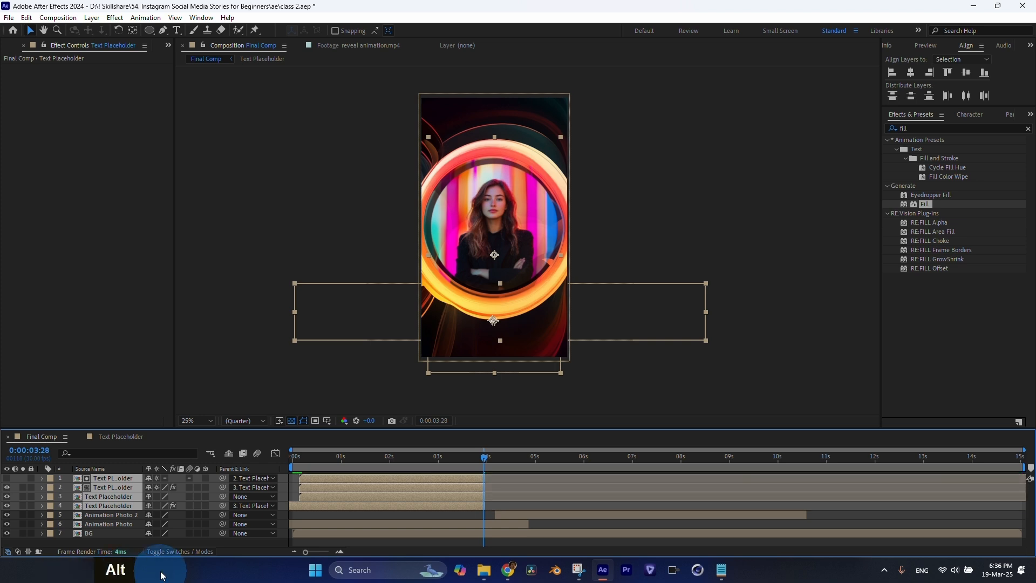
Step: Give all four Text Placeholder layers the Orange label color
{"action": "key", "text": "alt+bracketright"}
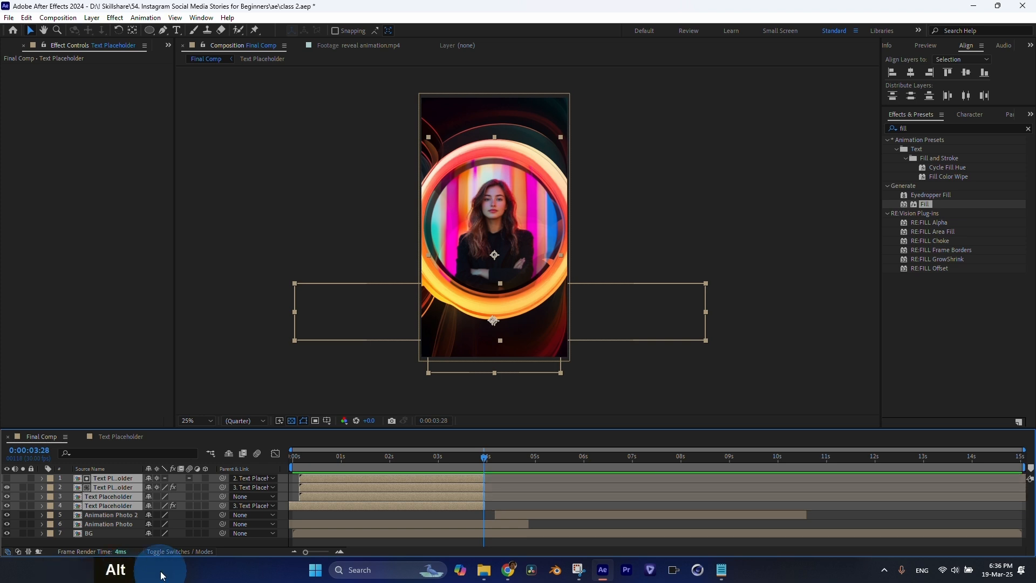
{"action": "key", "text": "alt+bracketright"}
{"action": "key", "text": "alt+bracketright"}
{"action": "key", "text": "alt"}
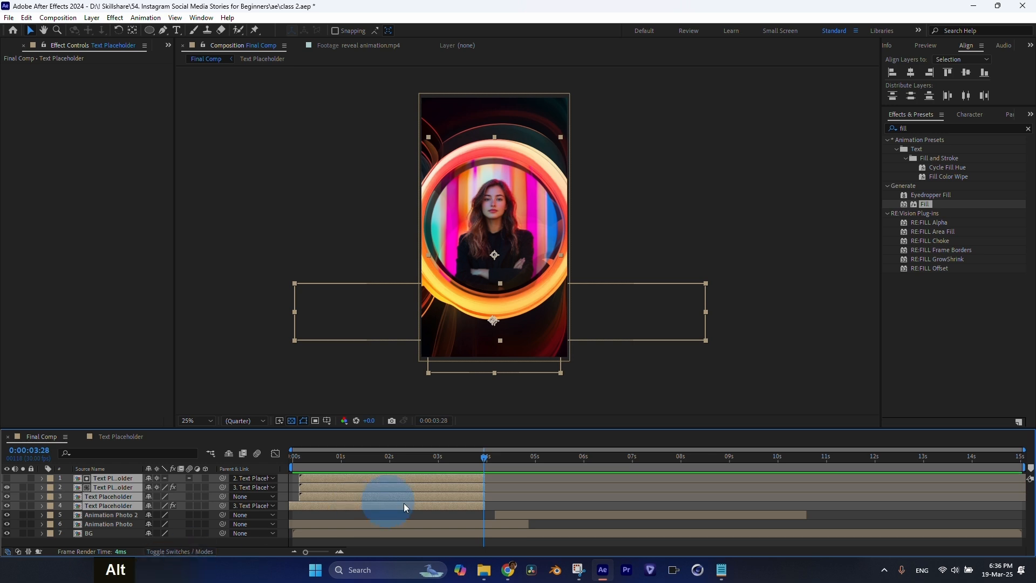
{"action": "mouse_move", "coordinate": [484, 459]}
{"action": "left_mouse_down"}
{"action": "mouse_move", "coordinate": [442, 459]}
{"action": "mouse_move", "coordinate": [487, 463]}
{"action": "left_mouse_up"}
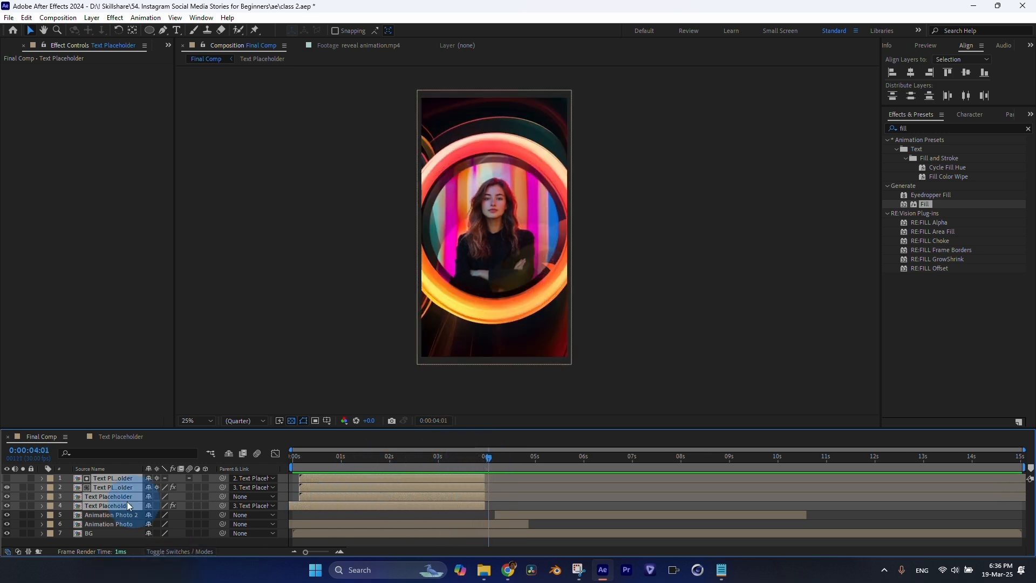
{"action": "left_click", "coordinate": [49, 480]}
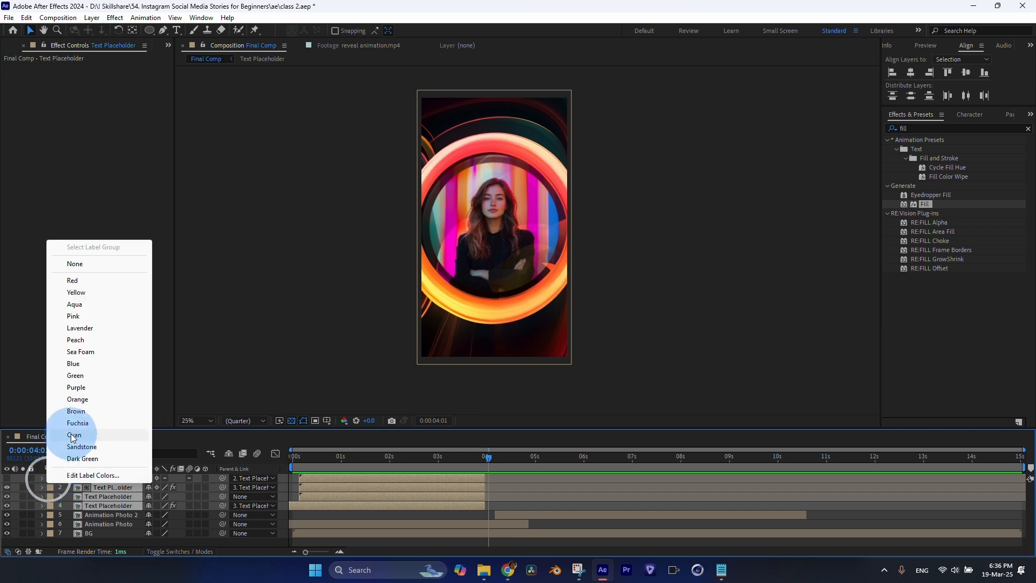
{"action": "left_click", "coordinate": [77, 411]}
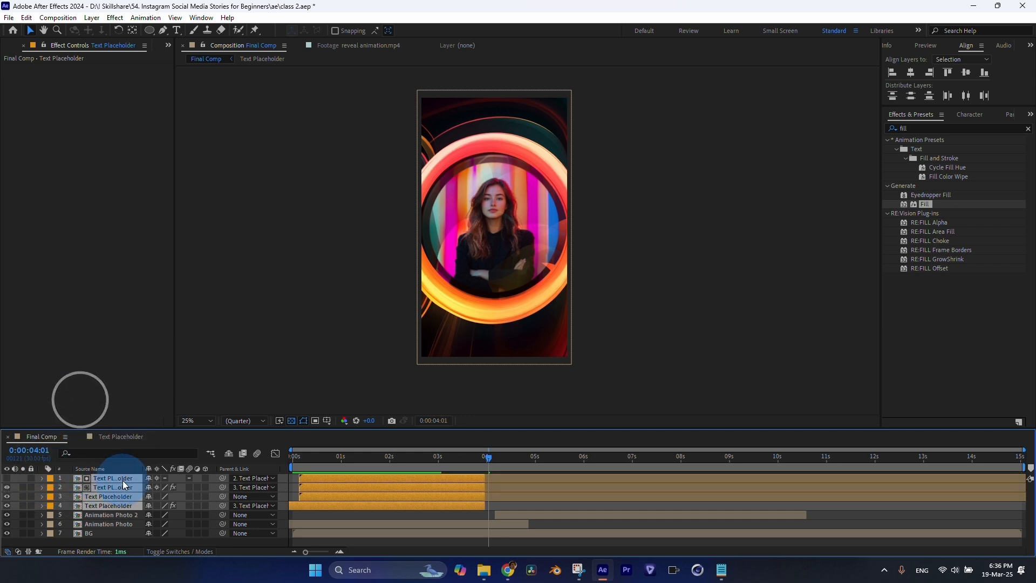
Step: Duplicate the four Text Placeholder layers, keeping the copies grouped above the originals, and shift the copies about 4.7 seconds later
{"action": "key", "text": "ctrl+d"}
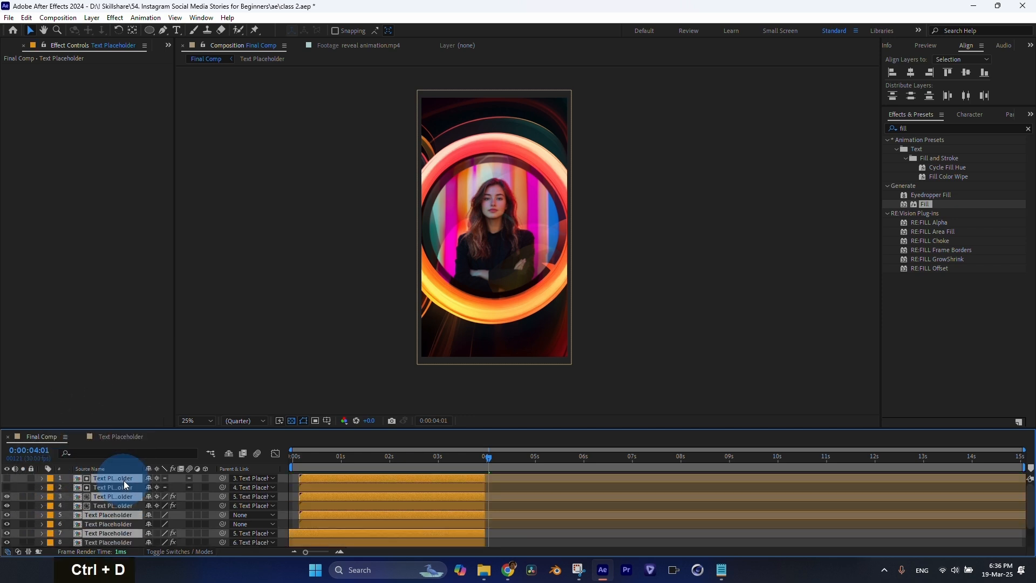
{"action": "left_click_drag", "start_coordinate": [131, 484], "coordinate": [129, 484]}
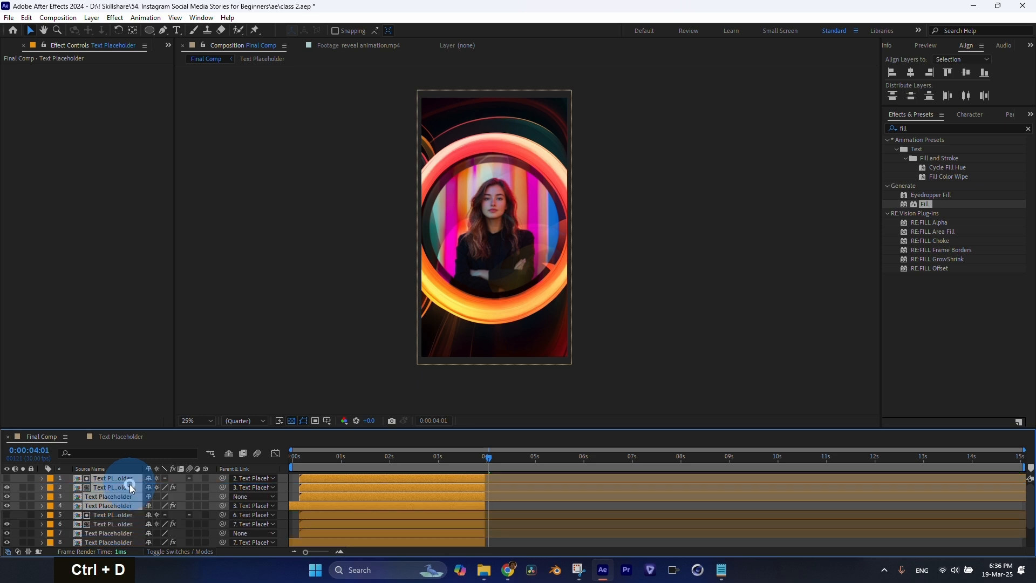
{"action": "left_click_drag", "start_coordinate": [325, 506], "coordinate": [503, 506]}
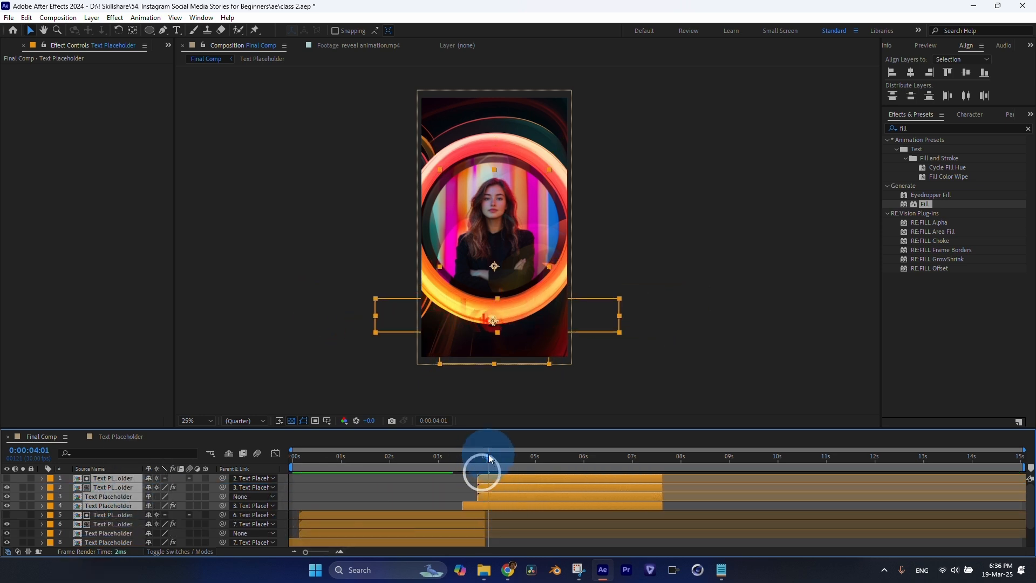
{"action": "left_click_drag", "start_coordinate": [527, 458], "coordinate": [570, 504]}
{"action": "left_click_drag", "start_coordinate": [519, 474], "coordinate": [834, 476]}
{"action": "key", "text": "ctrl+z"}
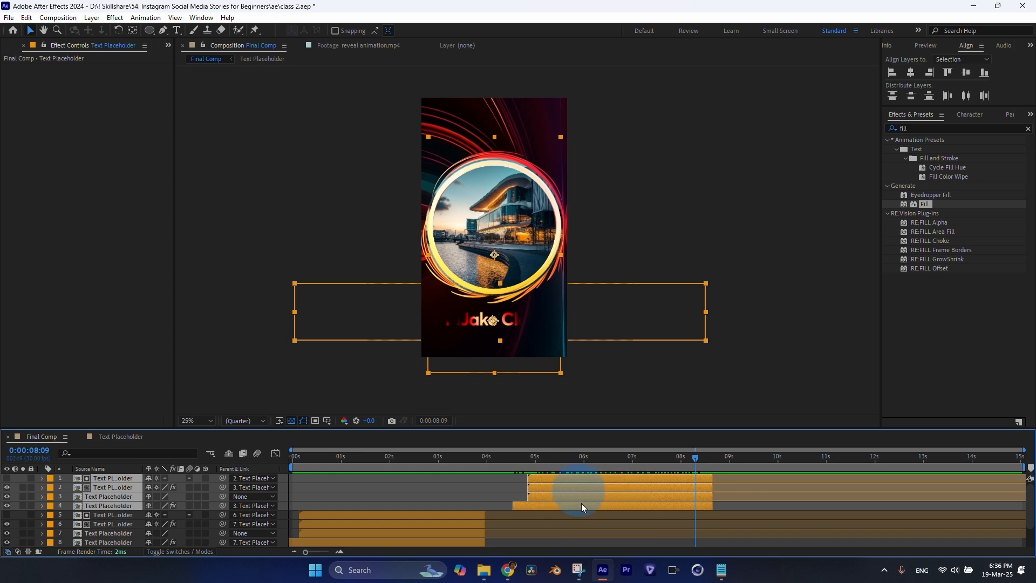
Step: Try replacing the title in the Text Placeholder composition with "asdasd", check both title instances in Final Comp, and undo the text change
{"action": "left_click", "coordinate": [16, 45]}
{"action": "left_click", "coordinate": [47, 235]}
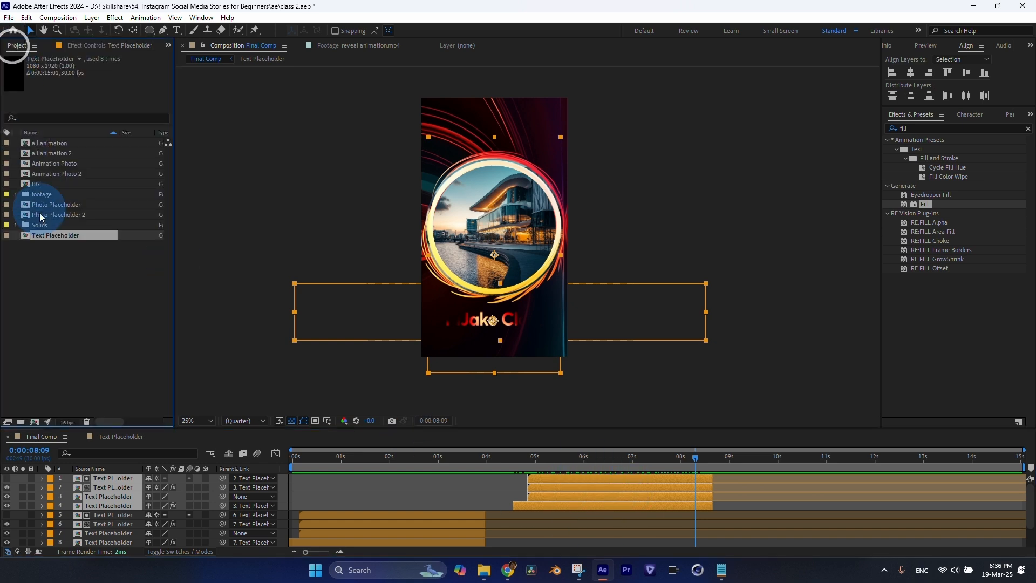
{"action": "left_click", "coordinate": [64, 238]}
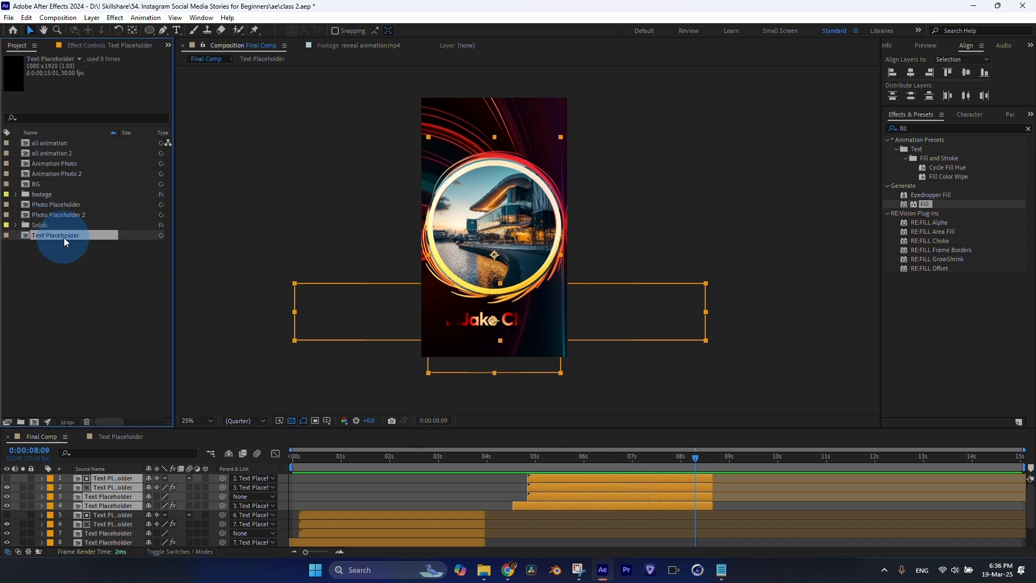
{"action": "left_click", "coordinate": [442, 515]}
{"action": "left_click", "coordinate": [564, 498]}
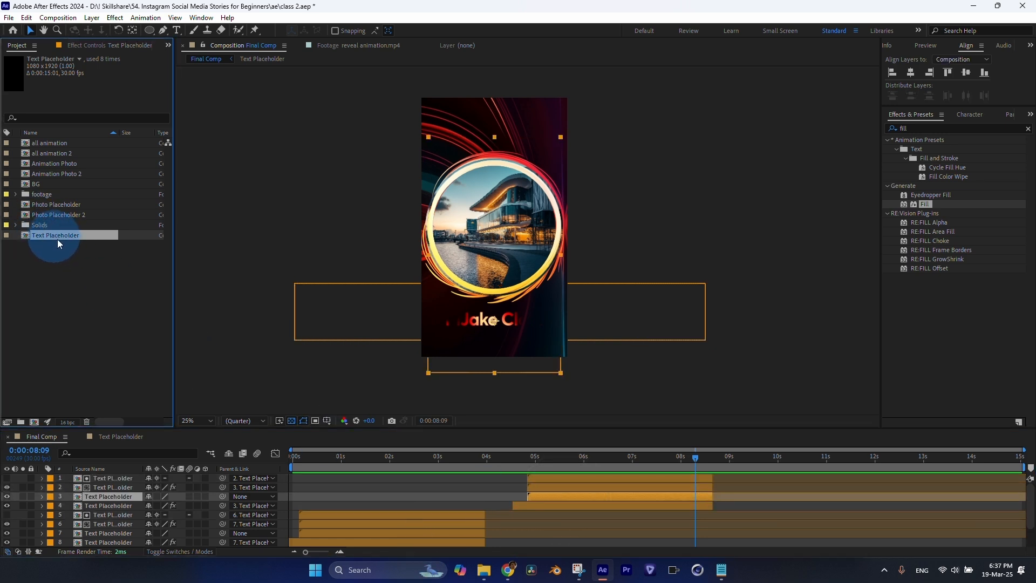
{"action": "double_click", "coordinate": [74, 239]}
{"action": "double_click", "coordinate": [73, 238]}
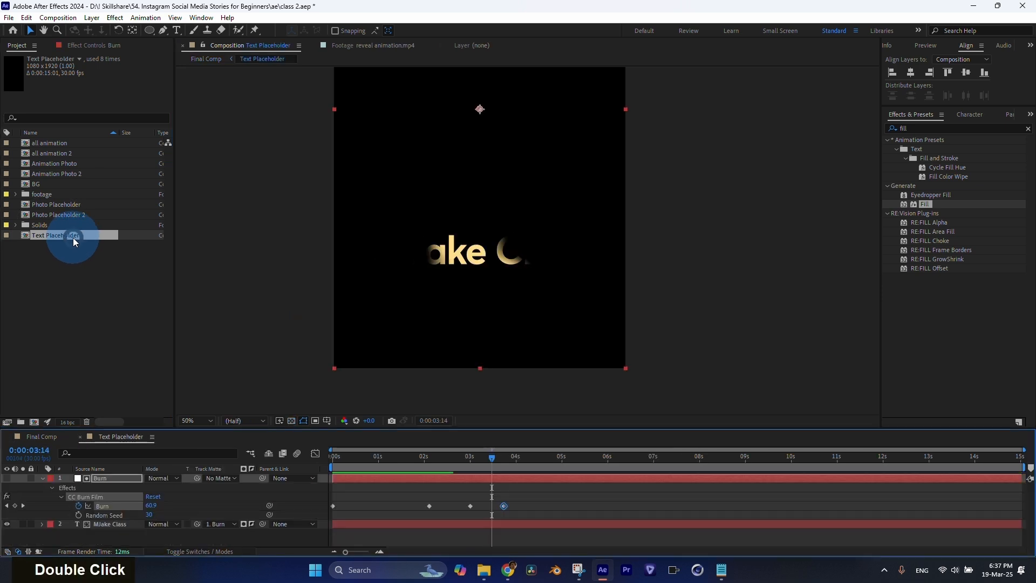
{"action": "left_click", "coordinate": [410, 461]}
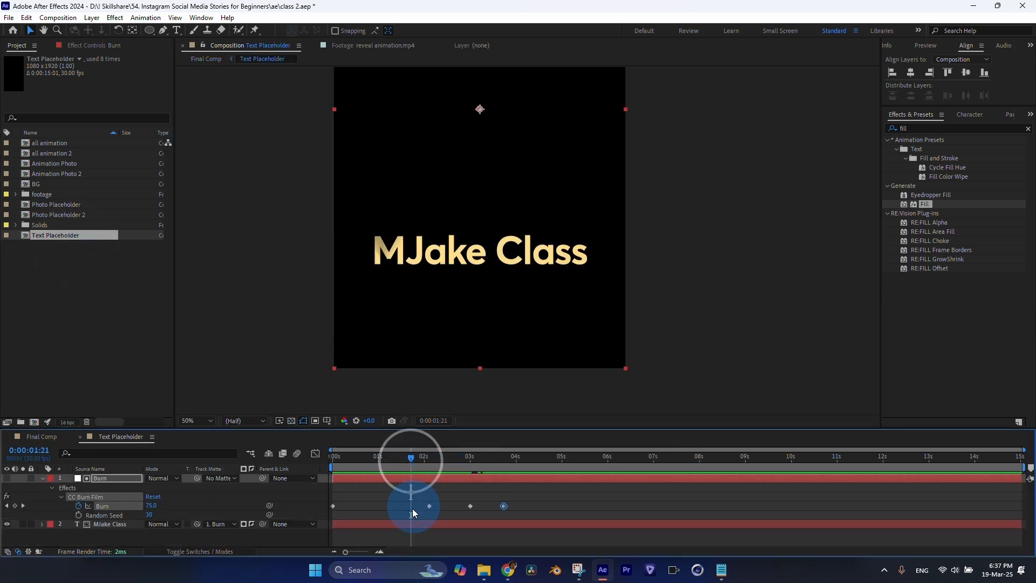
{"action": "double_click", "coordinate": [407, 523]}
{"action": "type", "text": "asdasd"}
{"action": "left_click", "coordinate": [18, 438]}
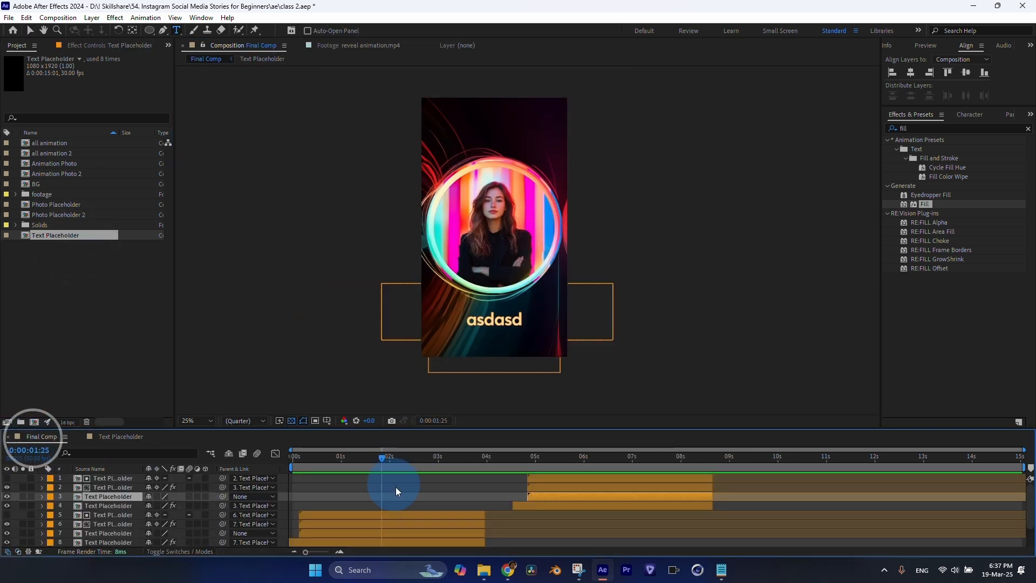
{"action": "left_click", "coordinate": [610, 460]}
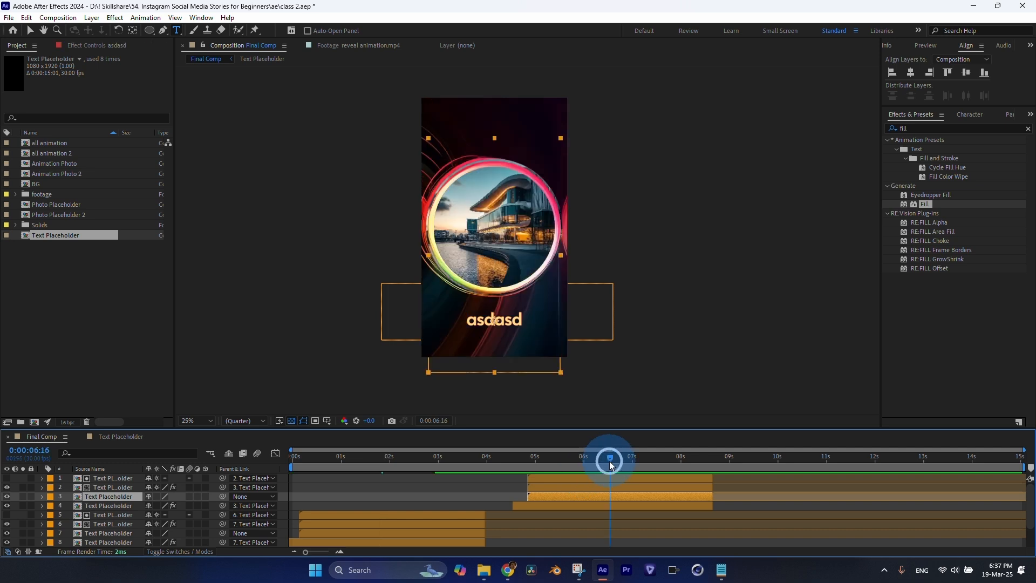
{"action": "key", "text": "ctrl+z"}
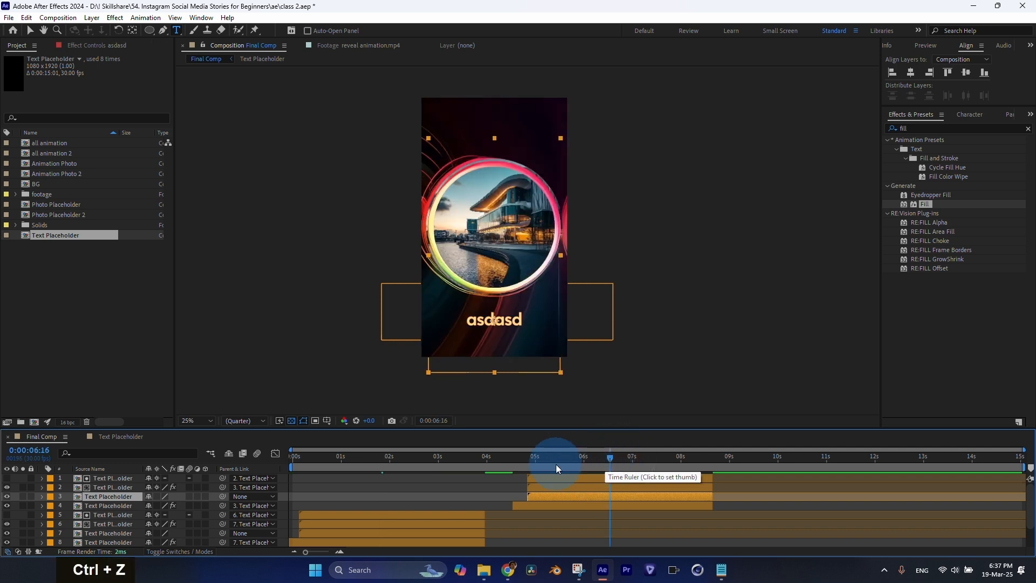
Step: Duplicate the Text Placeholder composition in the project and replace the source of the four copied layers with Text Placeholder 2
{"action": "left_click", "coordinate": [54, 238]}
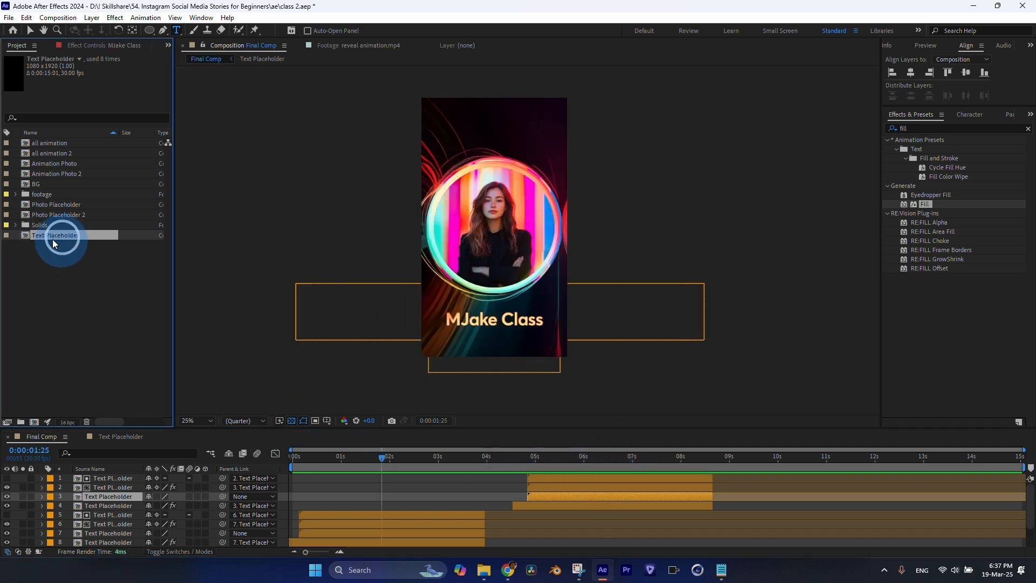
{"action": "key", "text": "ctrl+d"}
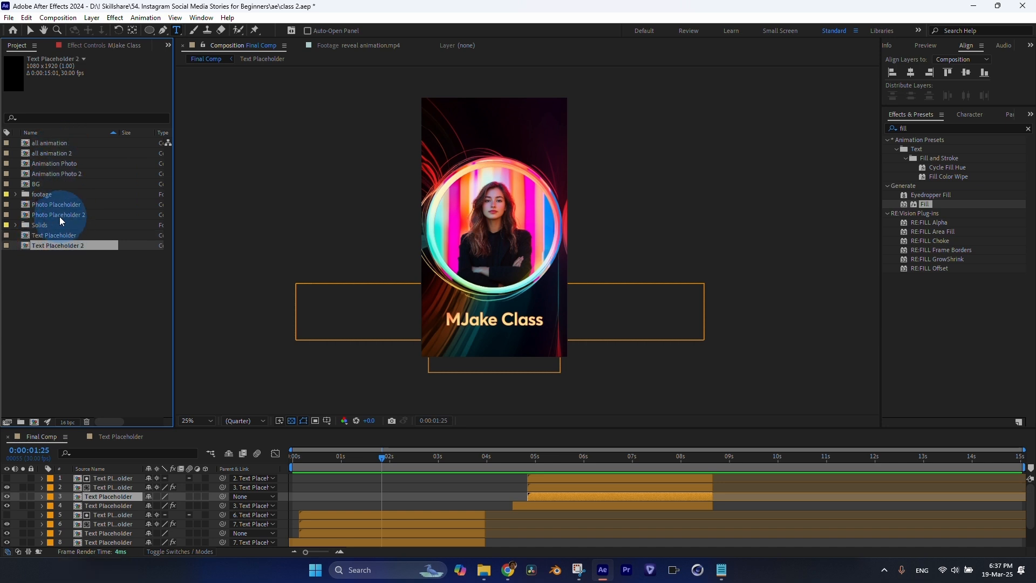
{"action": "left_click", "coordinate": [538, 504]}
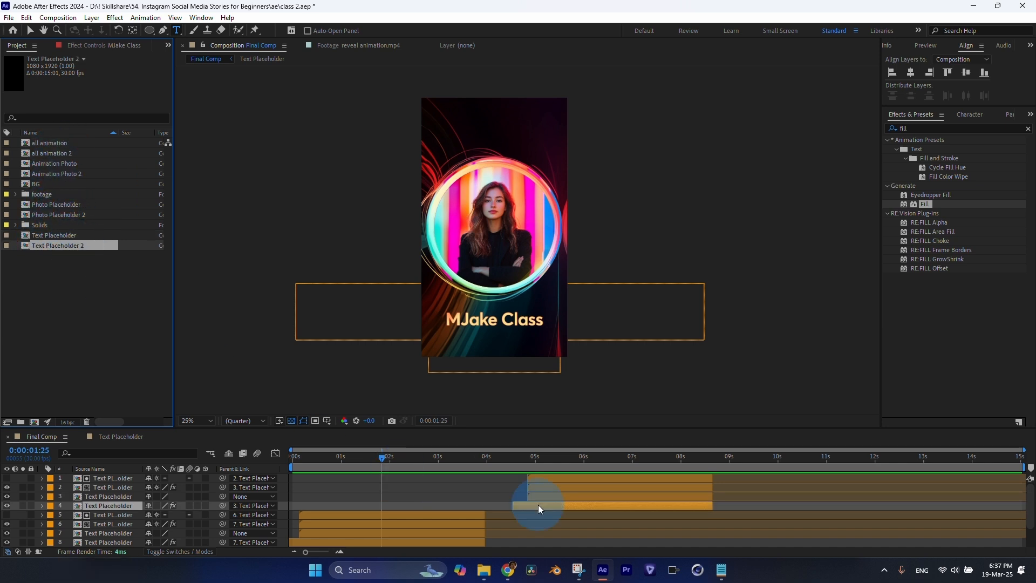
{"action": "left_click", "coordinate": [541, 478], "text": "shift"}
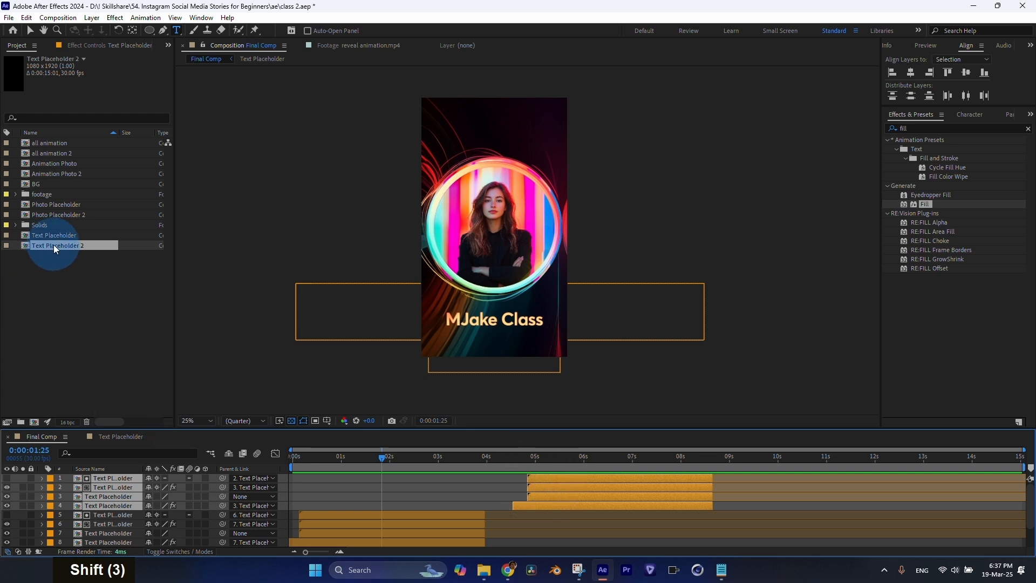
{"action": "mouse_move", "coordinate": [54, 244]}
{"action": "left_mouse_down"}
{"action": "mouse_move", "coordinate": [73, 257]}
{"action": "mouse_move", "coordinate": [63, 249]}
{"action": "left_mouse_up"}
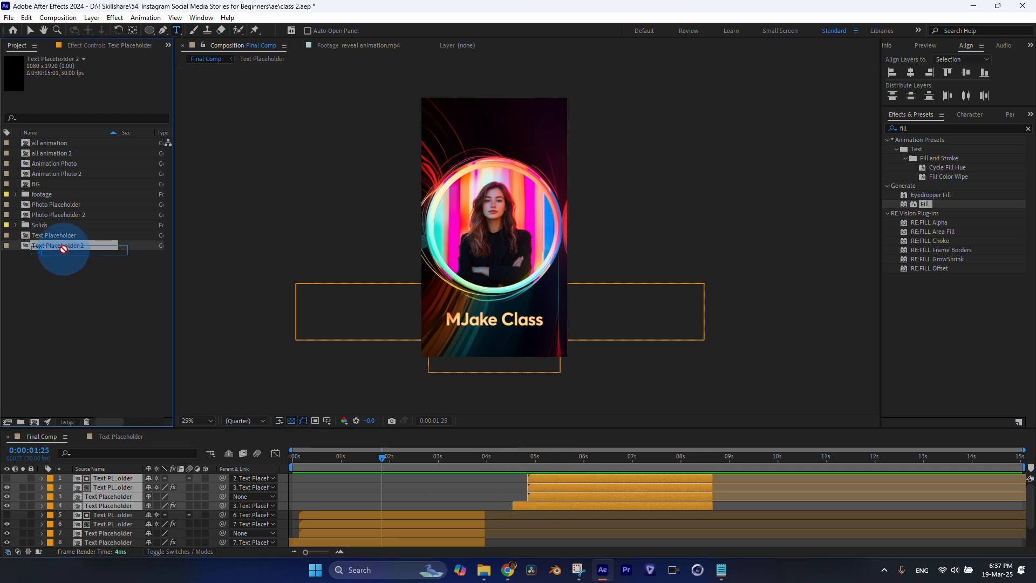
{"action": "left_click_drag", "start_coordinate": [117, 506], "coordinate": [78, 247]}
{"action": "left_click_drag", "start_coordinate": [98, 413], "coordinate": [117, 489]}
{"action": "key", "text": "alt"}
{"action": "left_click", "coordinate": [300, 501]}
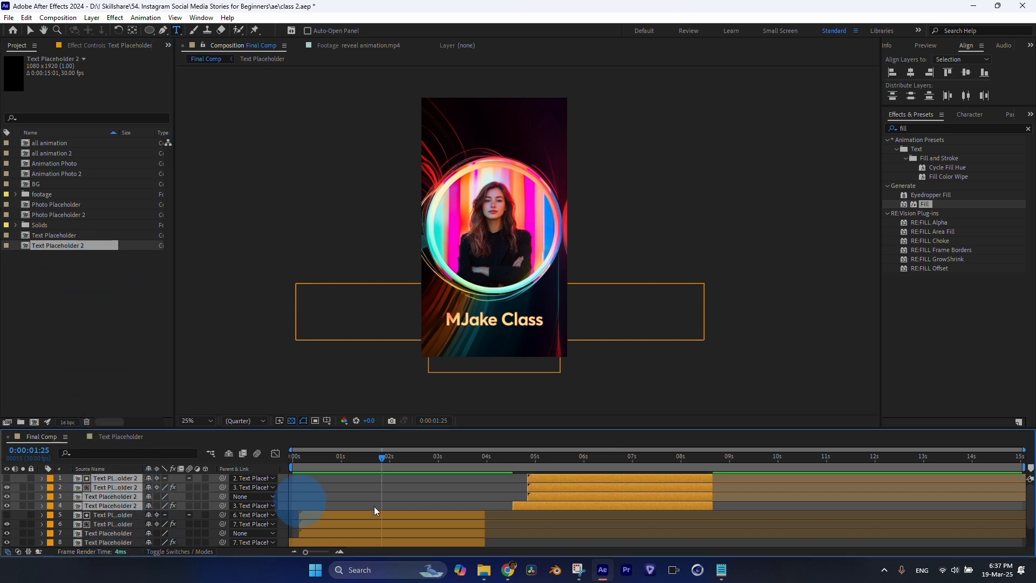
Step: Change the title text in the Text Placeholder 2 composition to "Follow Me"
{"action": "left_click", "coordinate": [577, 458]}
{"action": "left_click", "coordinate": [75, 247]}
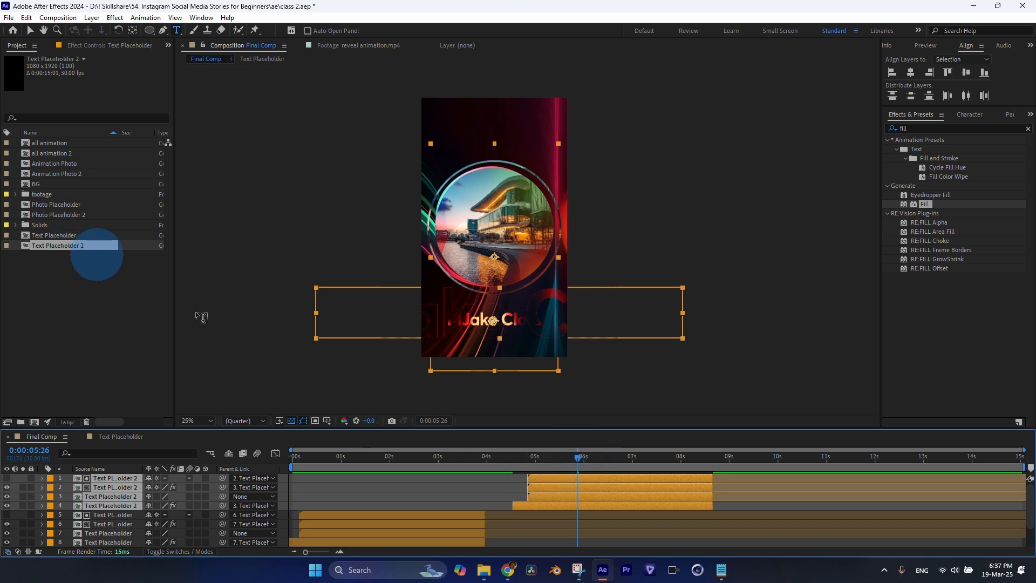
{"action": "left_click", "coordinate": [74, 254]}
{"action": "double_click", "coordinate": [74, 245]}
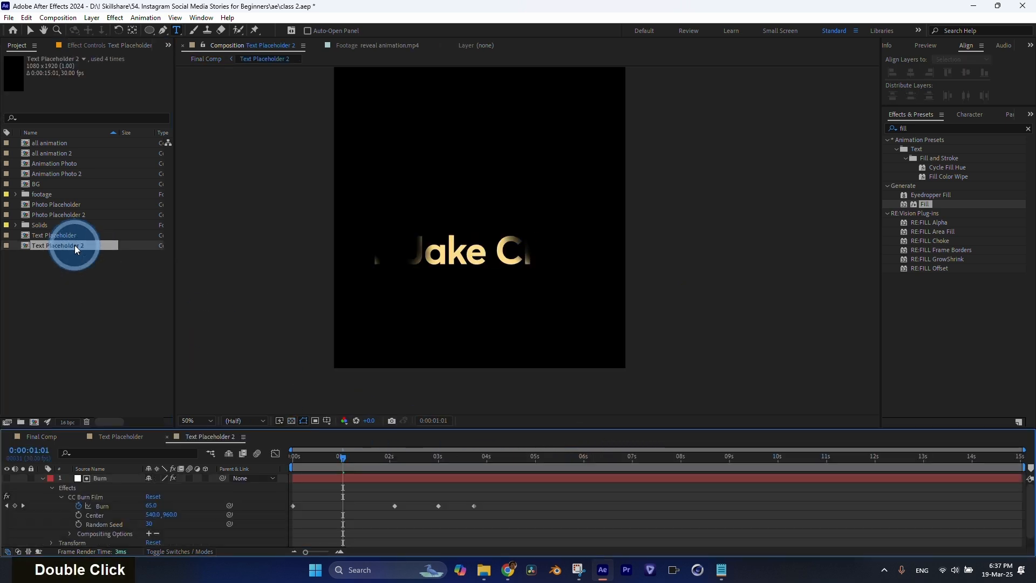
{"action": "left_click", "coordinate": [43, 478]}
{"action": "left_click", "coordinate": [368, 457]}
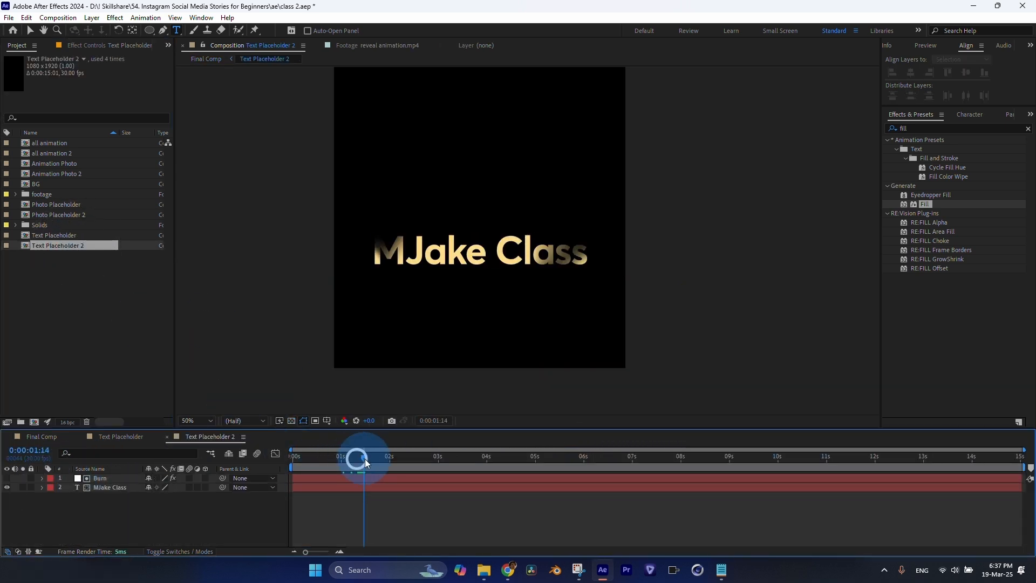
{"action": "left_click", "coordinate": [361, 489]}
{"action": "double_click", "coordinate": [361, 488]}
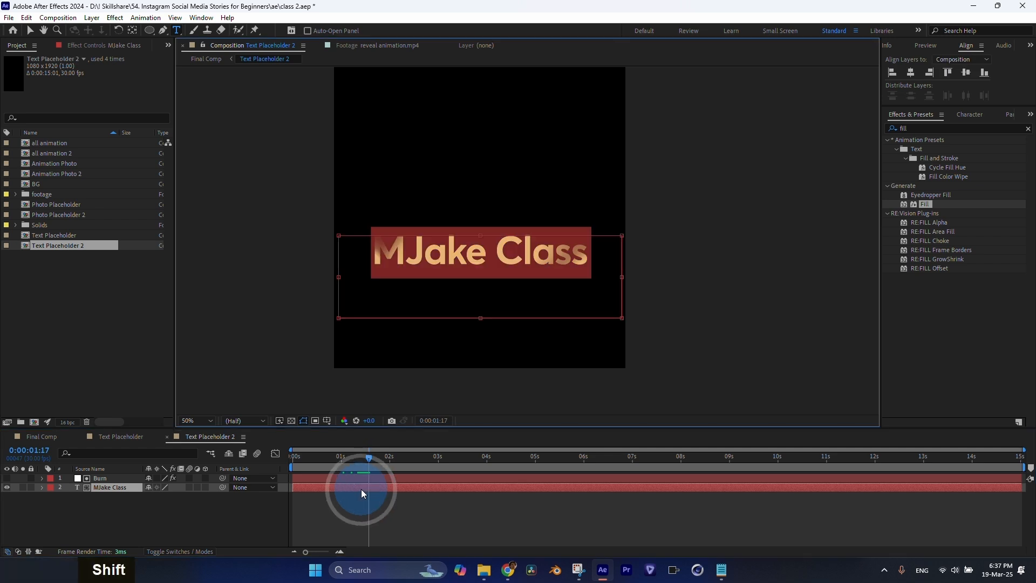
{"action": "type", "text": "Follow Me"}
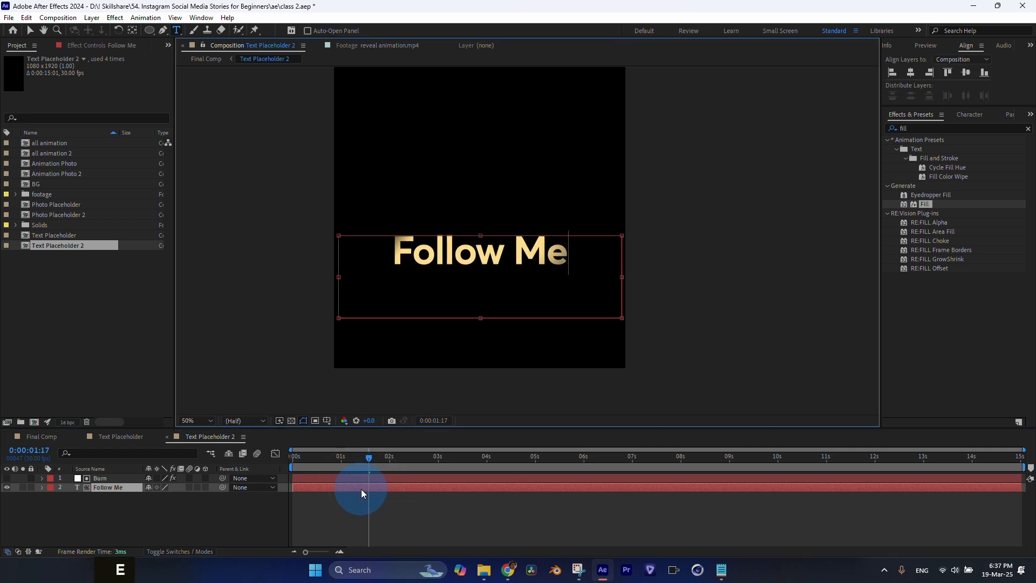
Step: In Final Comp, extend the ends of the four Text Placeholder 2 layers to about 10.8 seconds
{"action": "left_click", "coordinate": [41, 436]}
{"action": "mouse_move", "coordinate": [385, 458]}
{"action": "left_mouse_down"}
{"action": "mouse_move", "coordinate": [699, 493]}
{"action": "mouse_move", "coordinate": [717, 476]}
{"action": "mouse_move", "coordinate": [717, 459]}
{"action": "mouse_move", "coordinate": [777, 465]}
{"action": "mouse_move", "coordinate": [750, 466]}
{"action": "left_mouse_up"}
Step: In Text Placeholder 2, move the last two Burn keyframes to about 3.9 and 4.7 seconds and preview the second title in Final Comp
{"action": "left_click", "coordinate": [218, 438]}
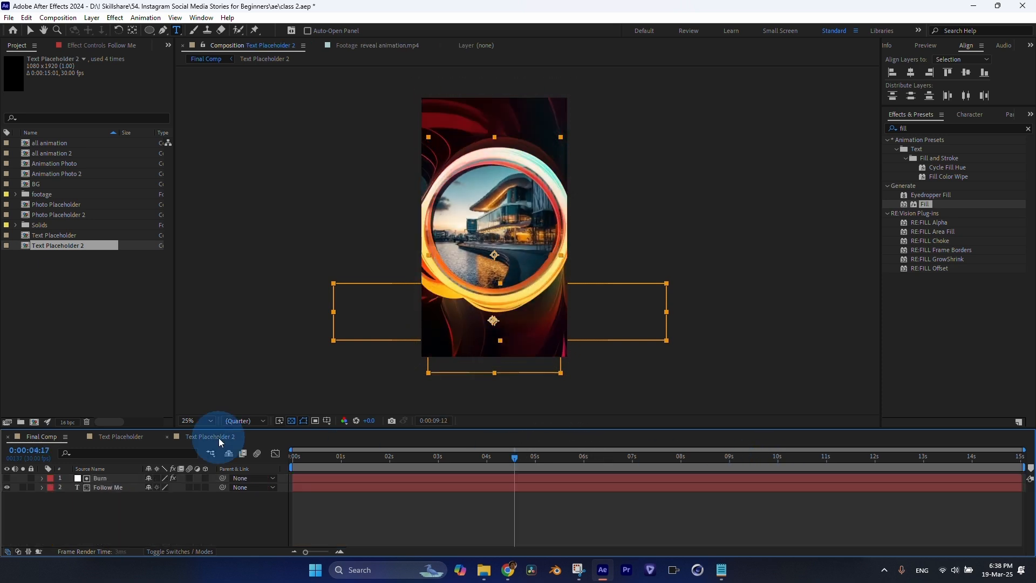
{"action": "left_click_drag", "start_coordinate": [380, 456], "coordinate": [398, 458]}
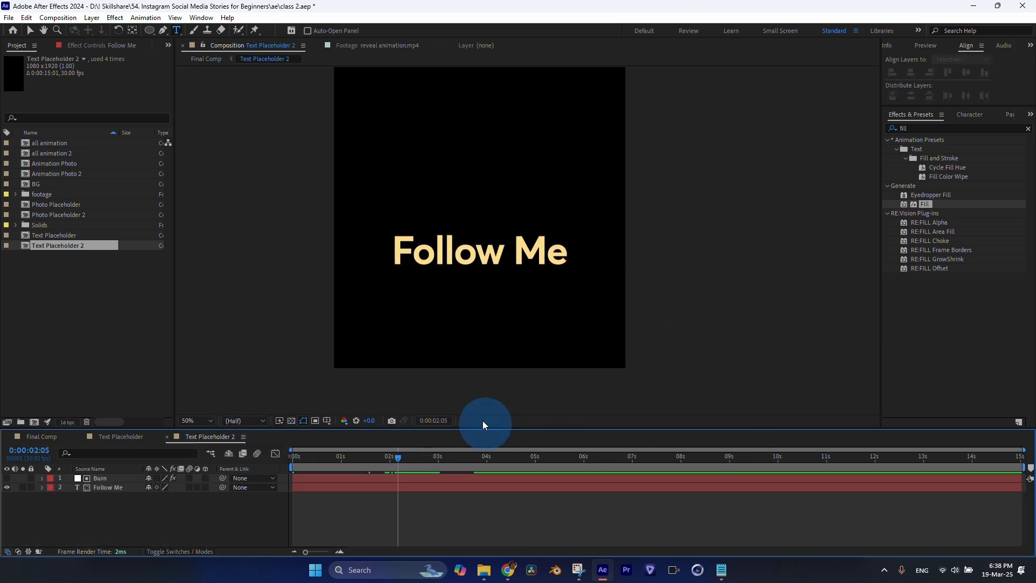
{"action": "left_click", "coordinate": [114, 479]}
{"action": "key", "text": "u"}
{"action": "key", "text": "u"}
{"action": "key", "text": "u"}
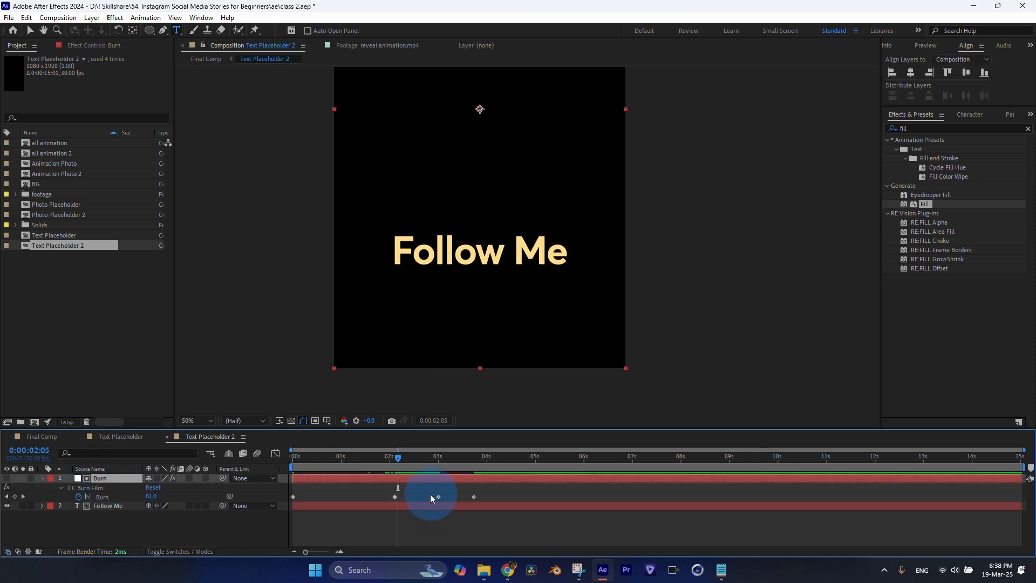
{"action": "left_click_drag", "start_coordinate": [429, 493], "coordinate": [519, 497]}
{"action": "left_click", "coordinate": [473, 498]}
{"action": "left_click_drag", "start_coordinate": [468, 460], "coordinate": [490, 460]}
{"action": "left_click", "coordinate": [18, 447]}
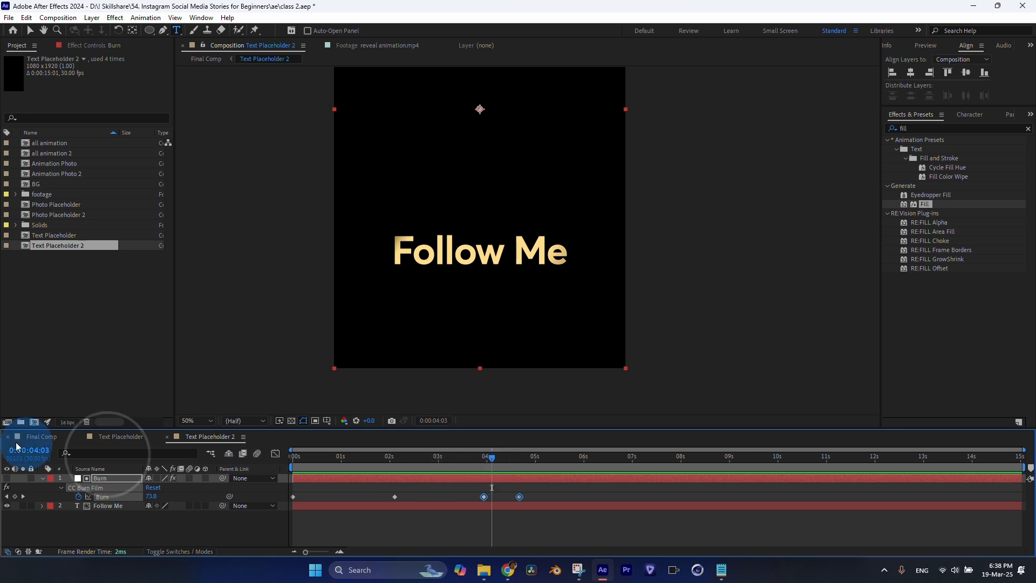
{"action": "left_click_drag", "start_coordinate": [771, 474], "coordinate": [745, 462]}
Step: On the red-filled Text Placeholder 2 layer, solo it temporarily and set the last Time Remap keyframe's value to 0:00:04:21
{"action": "left_click", "coordinate": [118, 513]}
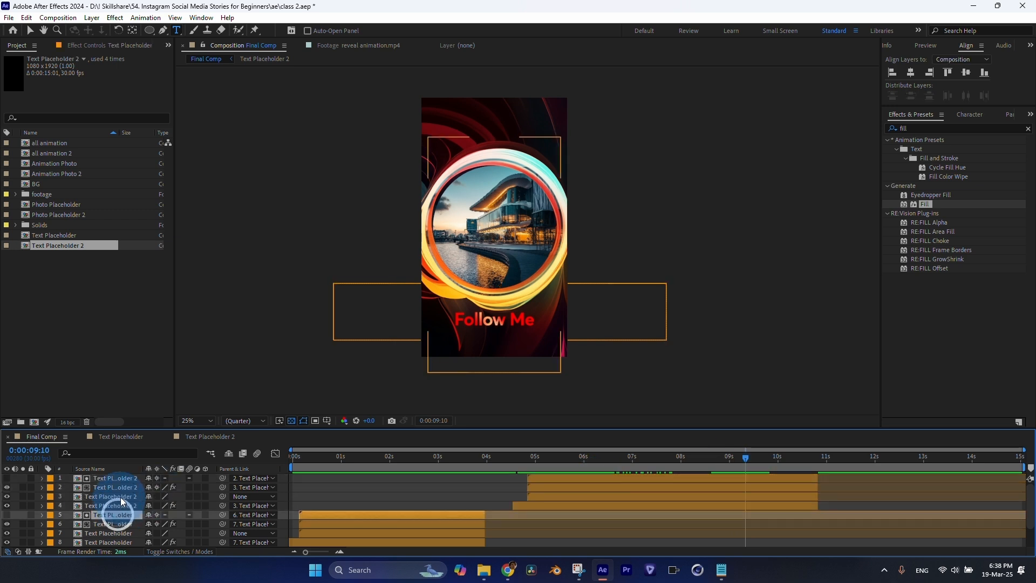
{"action": "left_click", "coordinate": [122, 494]}
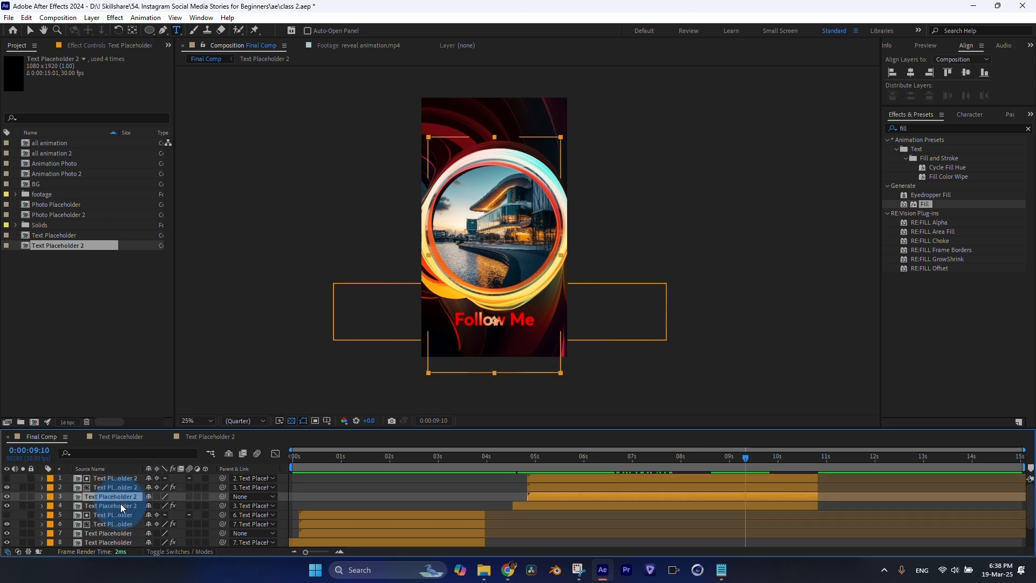
{"action": "left_click", "coordinate": [99, 51]}
{"action": "key", "text": "v"}
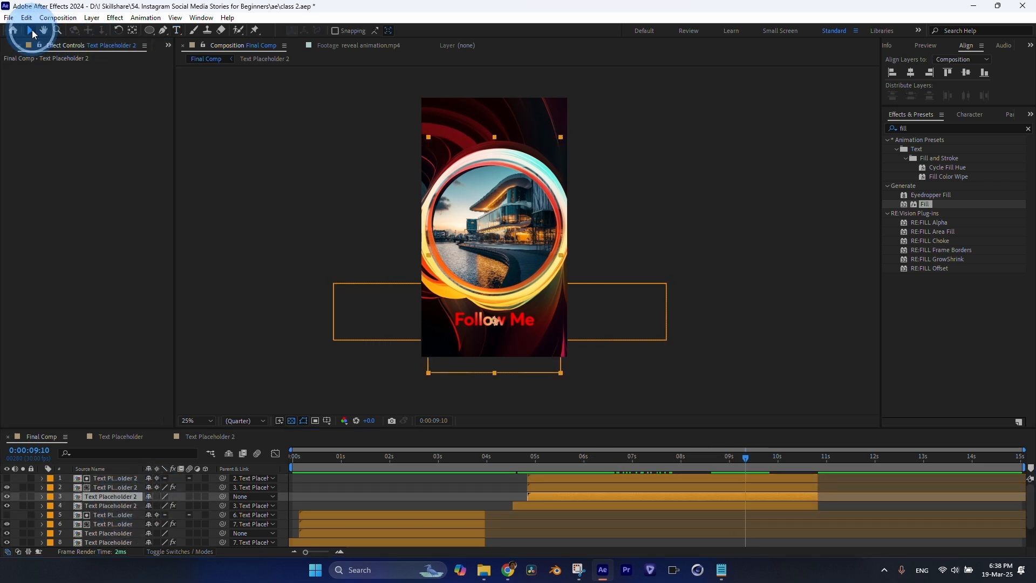
{"action": "left_click", "coordinate": [116, 508]}
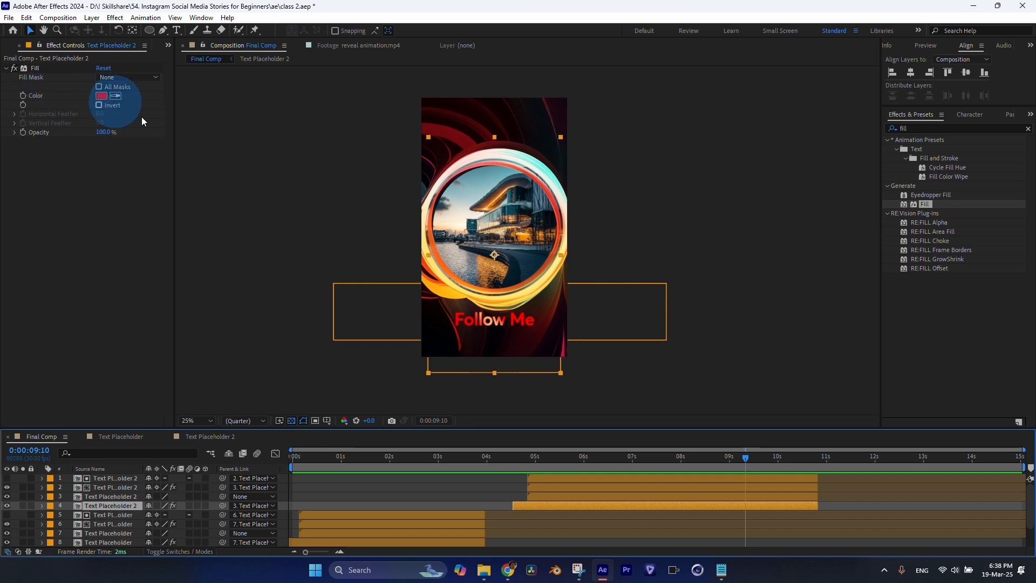
{"action": "left_click", "coordinate": [23, 506]}
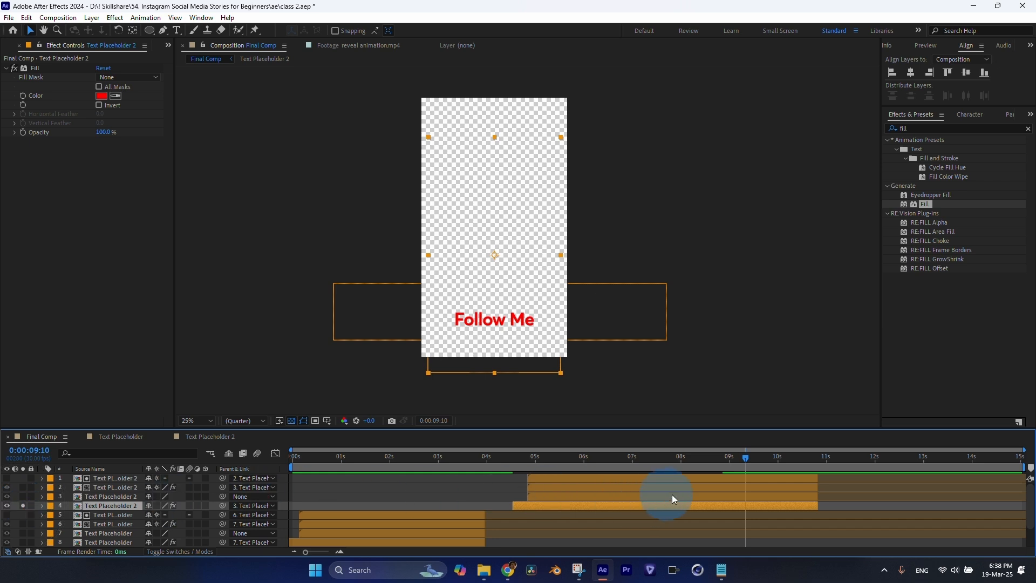
{"action": "key", "text": "u"}
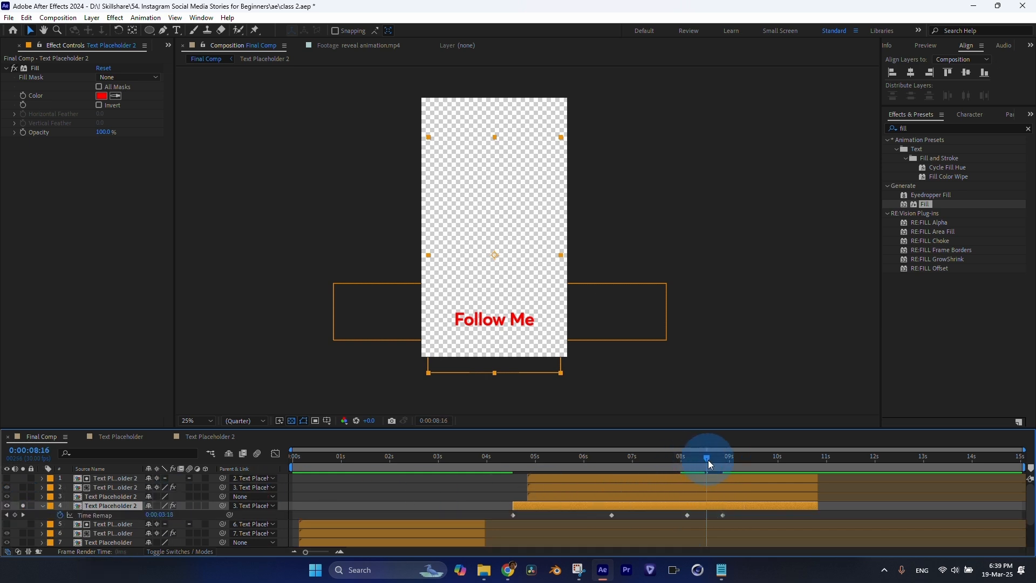
{"action": "left_click_drag", "start_coordinate": [707, 460], "coordinate": [722, 461]}
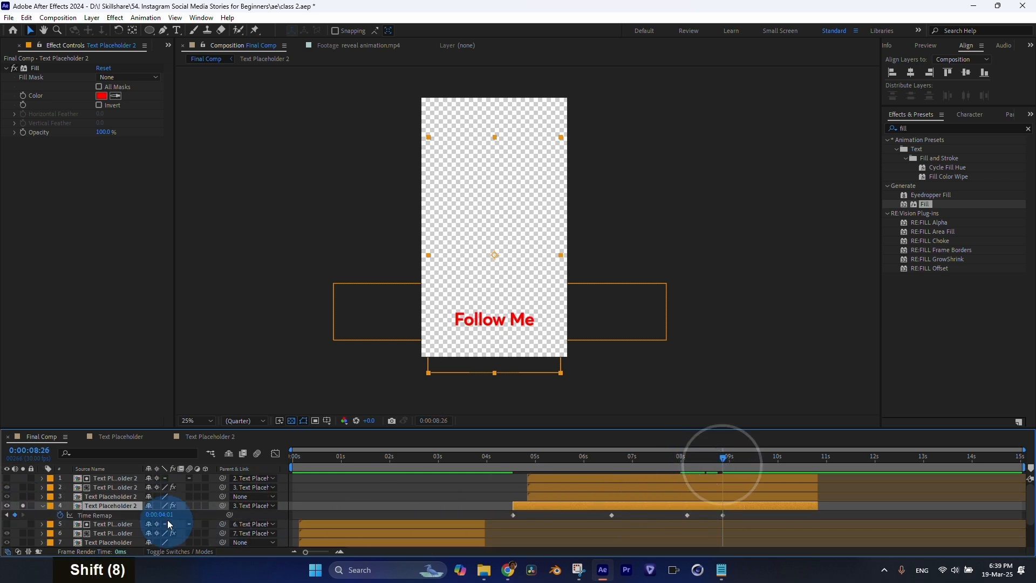
{"action": "left_click", "coordinate": [723, 515]}
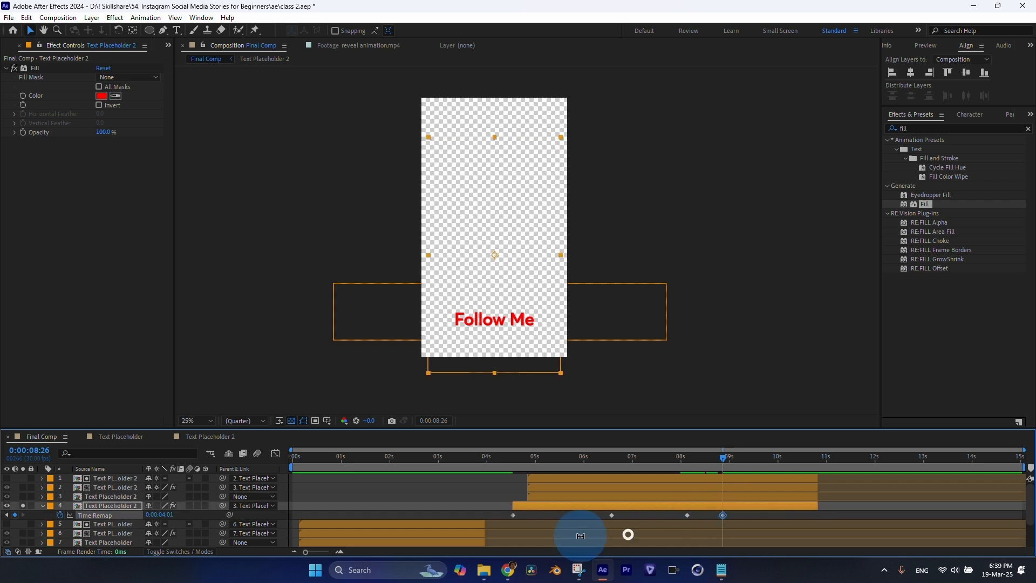
{"action": "left_click_drag", "start_coordinate": [161, 515], "coordinate": [161, 516]}
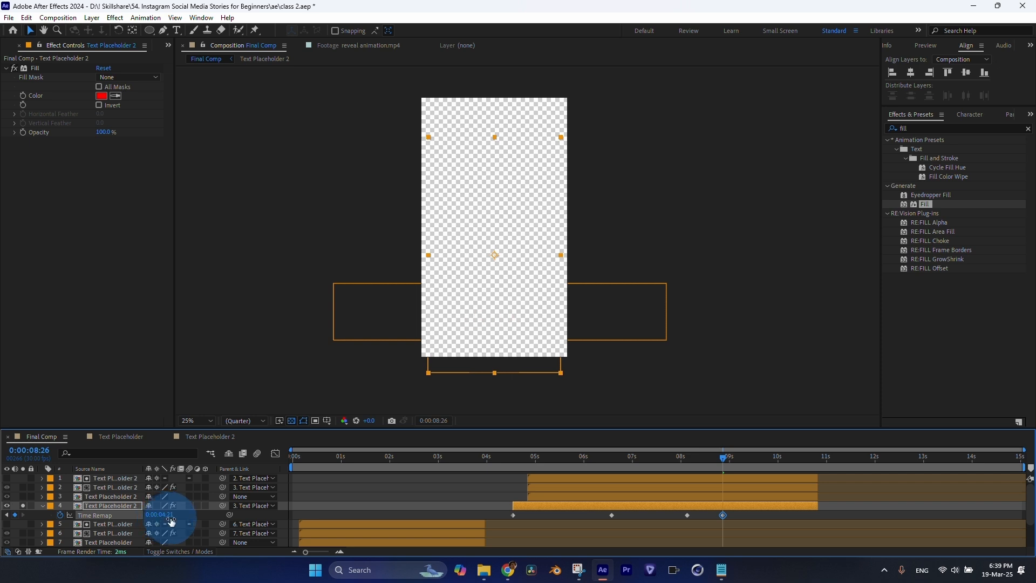
{"action": "left_click", "coordinate": [23, 505]}
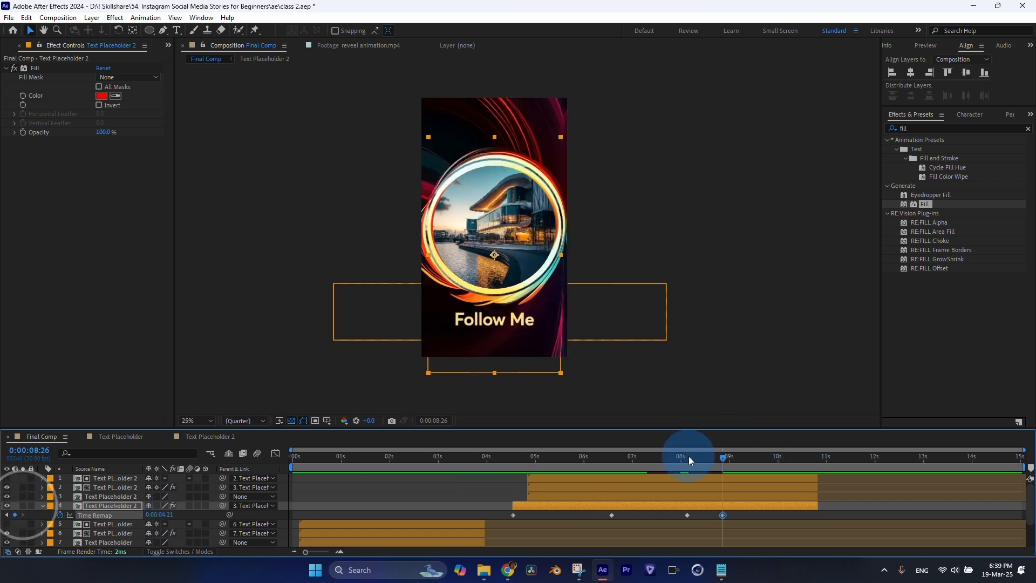
Step: Move the red-filled layer's last two Time Remap keyframes to about 8.6 and 9.6 seconds and preview the title's ending
{"action": "left_click_drag", "start_coordinate": [688, 457], "coordinate": [701, 457]}
{"action": "left_click_drag", "start_coordinate": [682, 519], "coordinate": [750, 515]}
{"action": "left_click_drag", "start_coordinate": [705, 462], "coordinate": [748, 470]}
{"action": "left_click", "coordinate": [750, 515]}
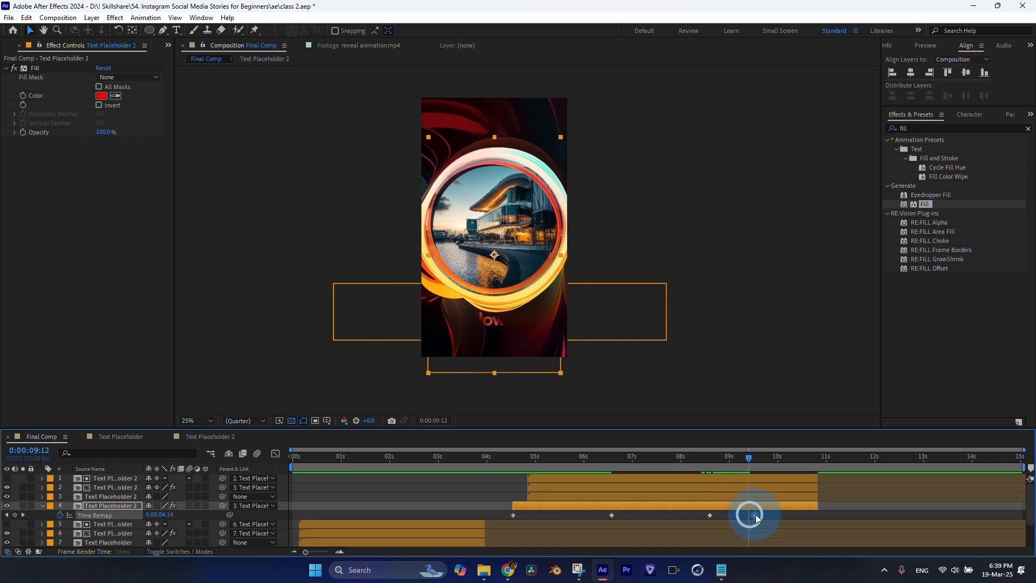
{"action": "left_click_drag", "start_coordinate": [755, 516], "coordinate": [758, 516]}
{"action": "left_click_drag", "start_coordinate": [749, 460], "coordinate": [771, 463]}
{"action": "left_click", "coordinate": [626, 339]}
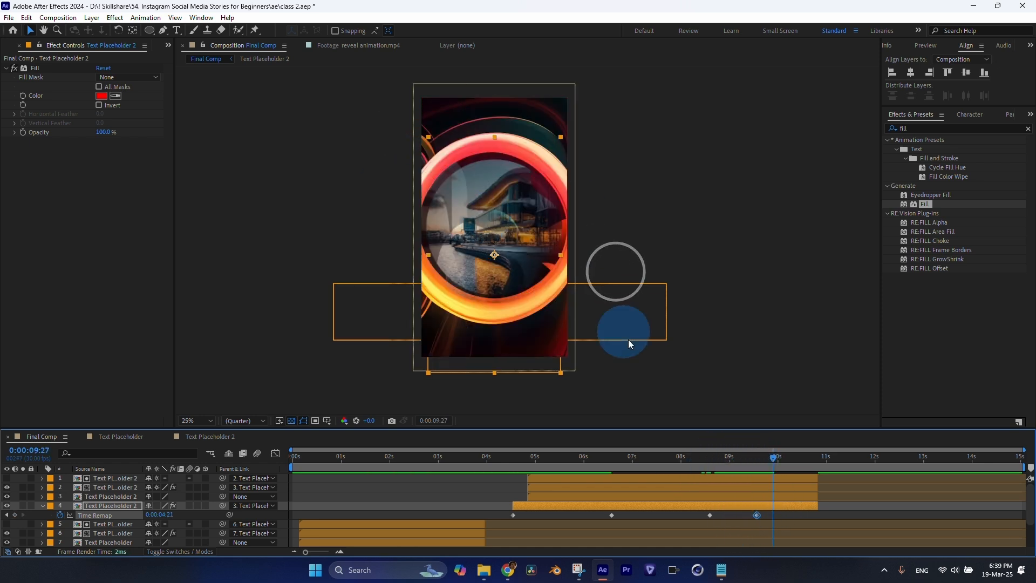
{"action": "left_click", "coordinate": [801, 457]}
{"action": "left_click_drag", "start_coordinate": [865, 458], "coordinate": [889, 458]}
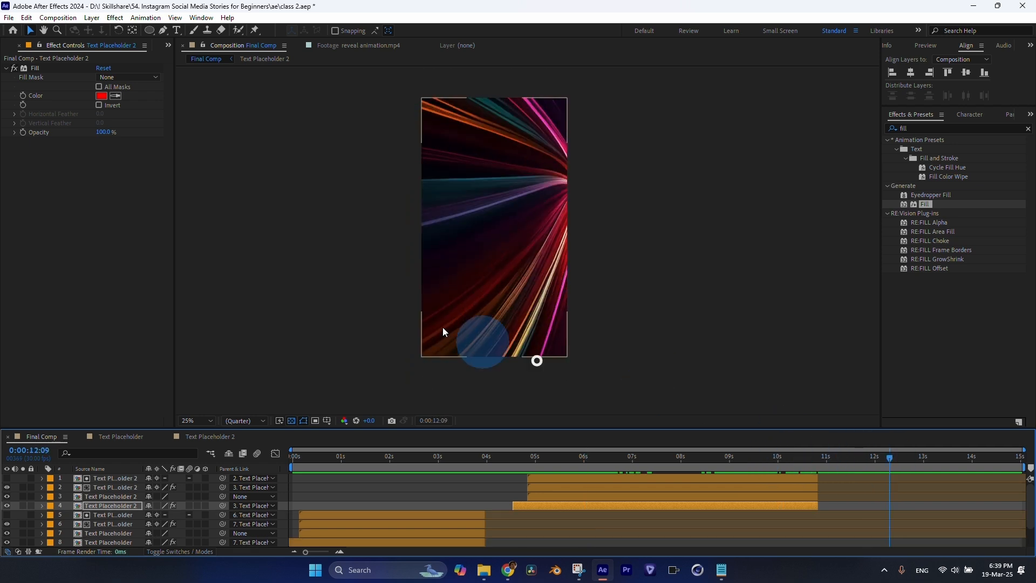
Step: Duplicate the four Text Placeholder 2 layers, place the copies together above the originals, and label them Blue
{"action": "left_click", "coordinate": [108, 478]}
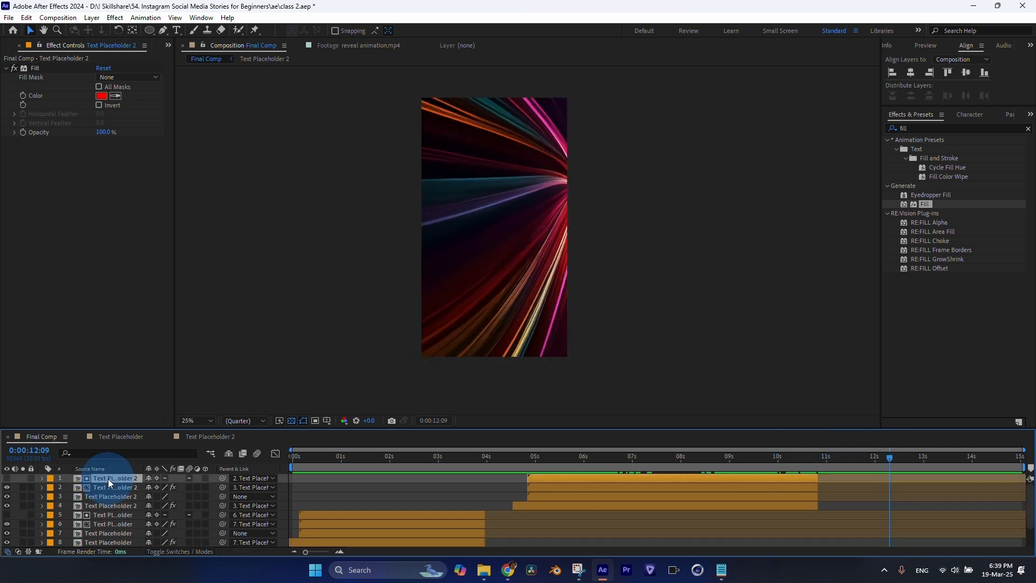
{"action": "left_click", "coordinate": [114, 506], "text": "shift"}
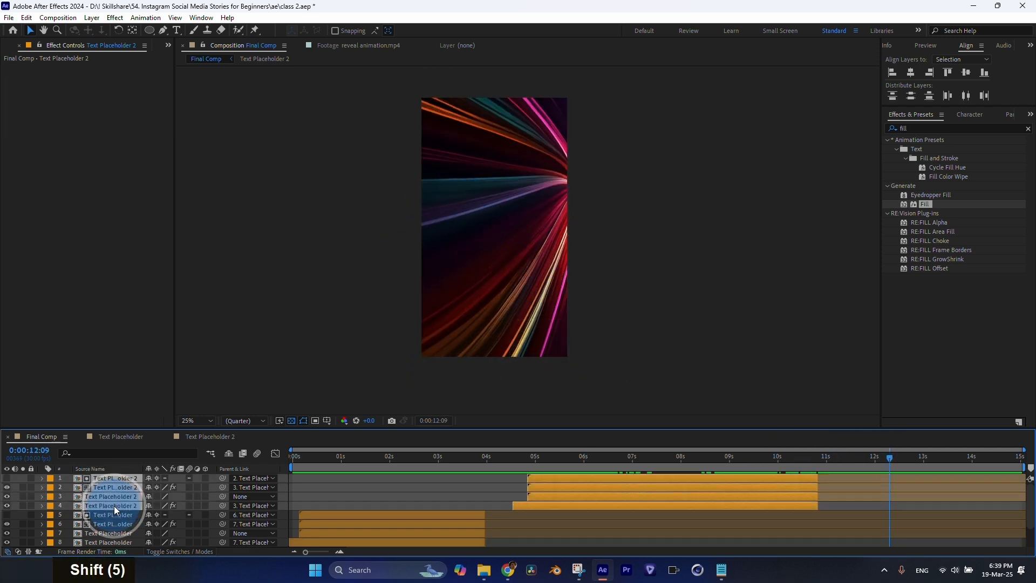
{"action": "key", "text": "ctrl+d"}
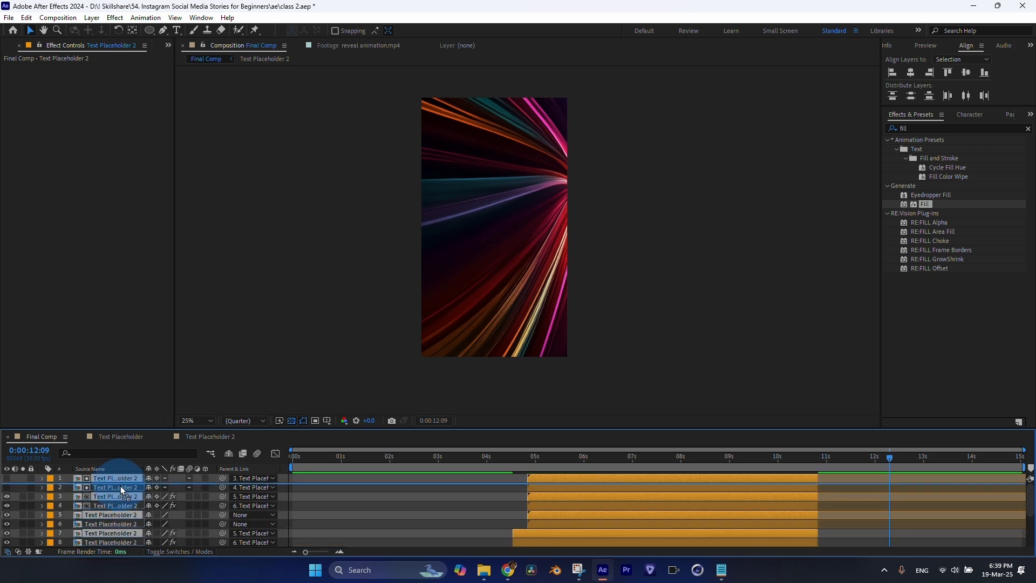
{"action": "left_click_drag", "start_coordinate": [119, 493], "coordinate": [118, 485]}
{"action": "left_click", "coordinate": [52, 487]}
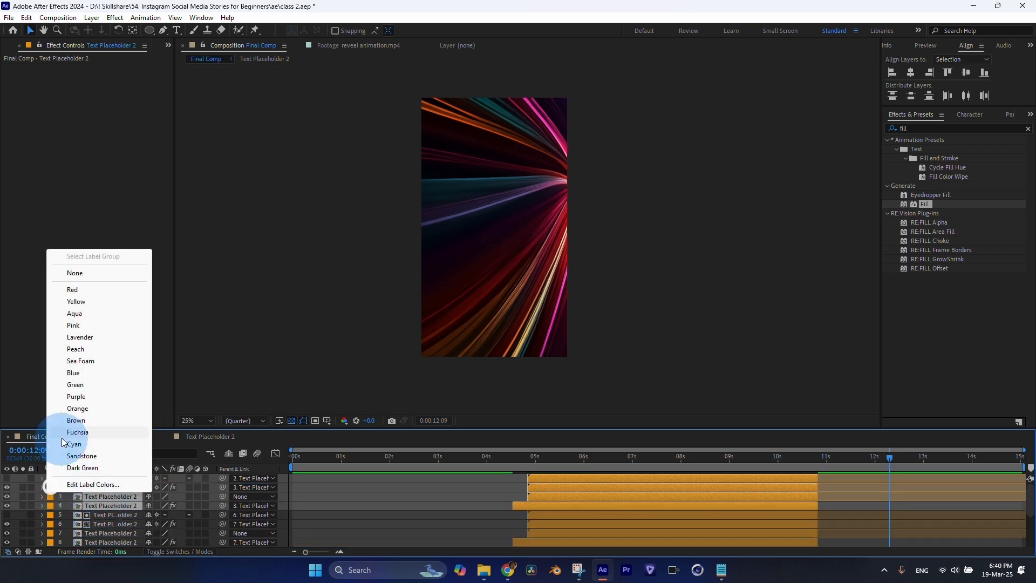
{"action": "left_click", "coordinate": [77, 374]}
Step: Shift the four blue title layers in time so the earliest starts at about 10.4 seconds, and preview them
{"action": "scroll", "coordinate": [531, 518], "scroll_direction": "down", "scroll_amount": 2}
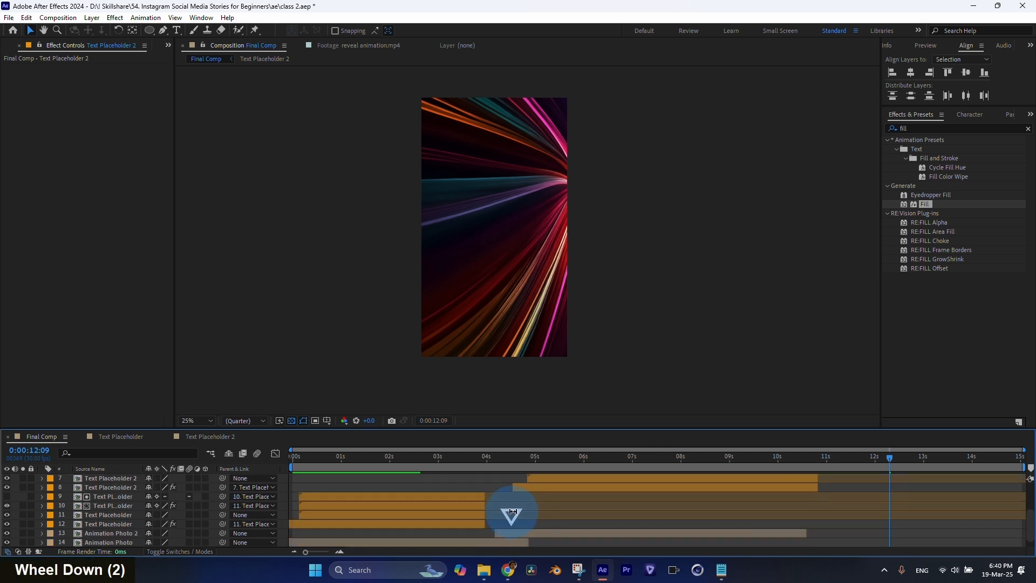
{"action": "scroll", "coordinate": [549, 498], "scroll_direction": "up", "scroll_amount": 2}
{"action": "left_click_drag", "start_coordinate": [542, 504], "coordinate": [828, 508]}
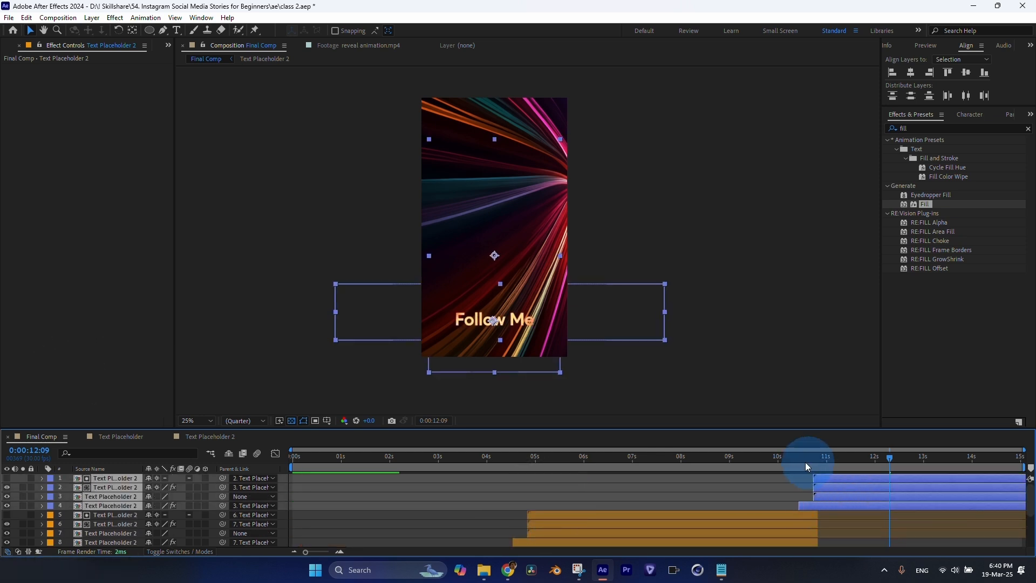
{"action": "left_click_drag", "start_coordinate": [805, 465], "coordinate": [886, 458]}
{"action": "left_click", "coordinate": [434, 496]}
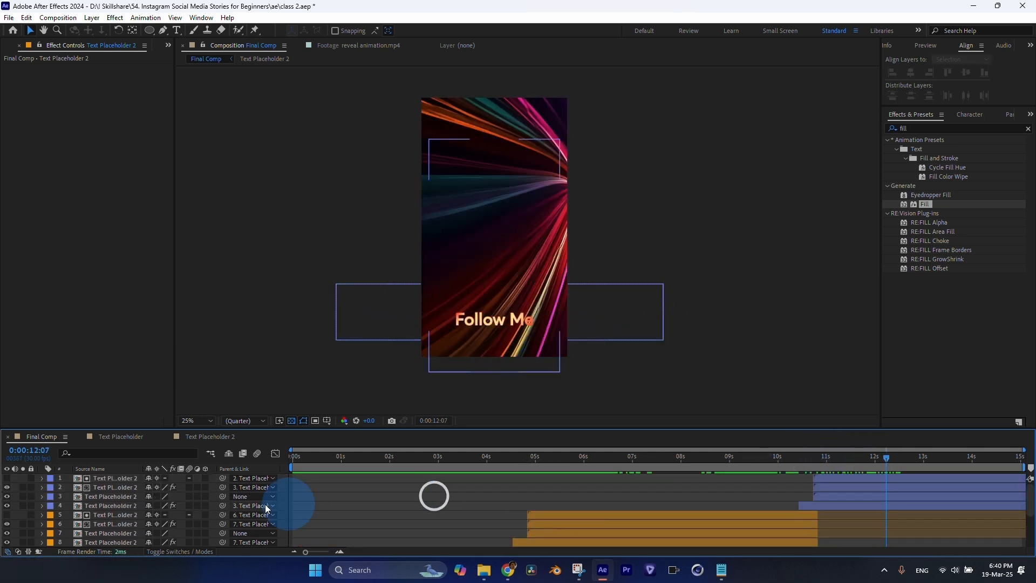
Step: Duplicate the Text Placeholder 2 composition in the project and replace the source of the four blue layers with the copy
{"action": "left_click", "coordinate": [120, 502]}
{"action": "left_click", "coordinate": [13, 46]}
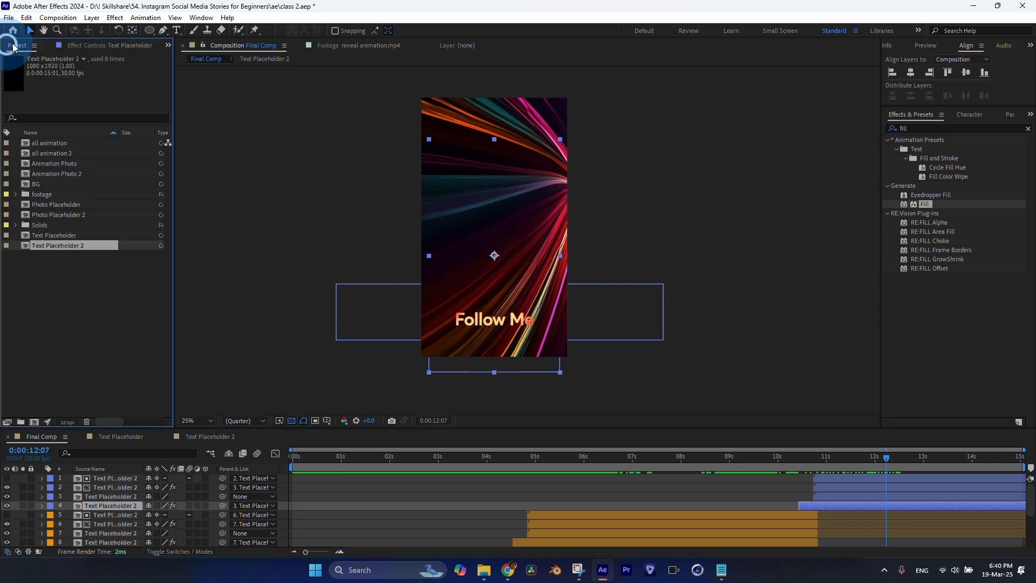
{"action": "left_click", "coordinate": [75, 248]}
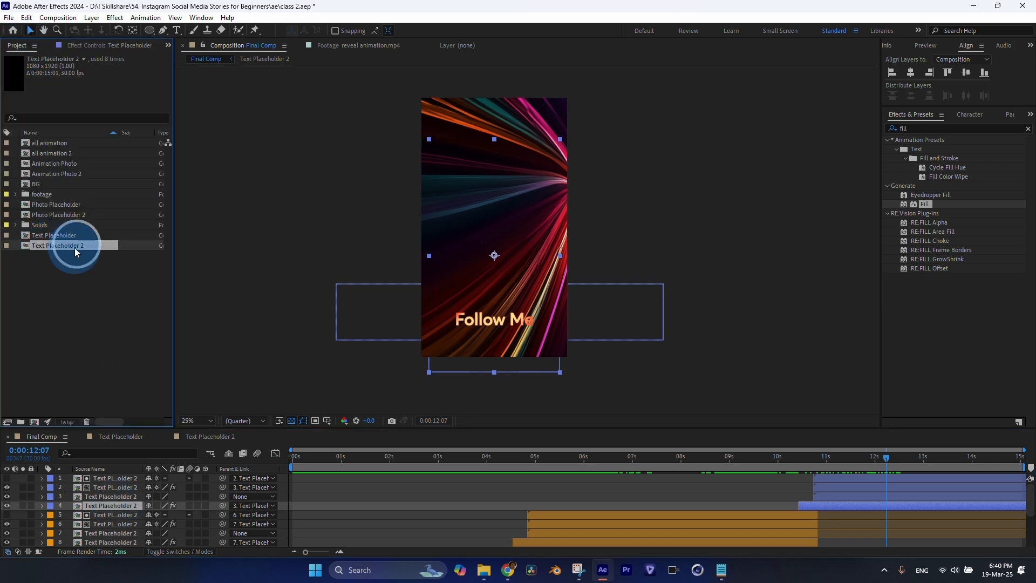
{"action": "key", "text": "ctrl+d"}
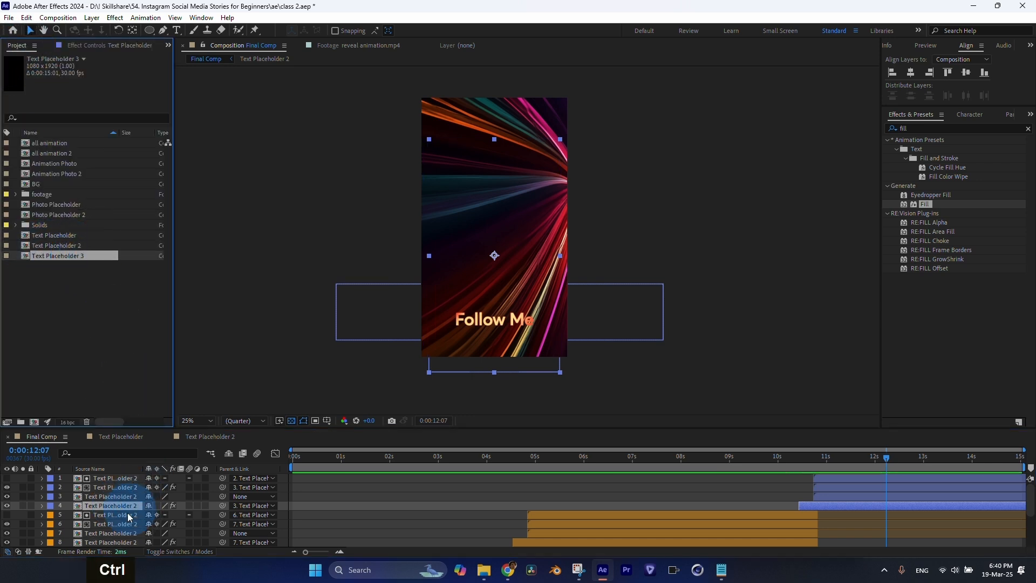
{"action": "left_click", "coordinate": [128, 479], "text": "shift"}
{"action": "left_click", "coordinate": [55, 254]}
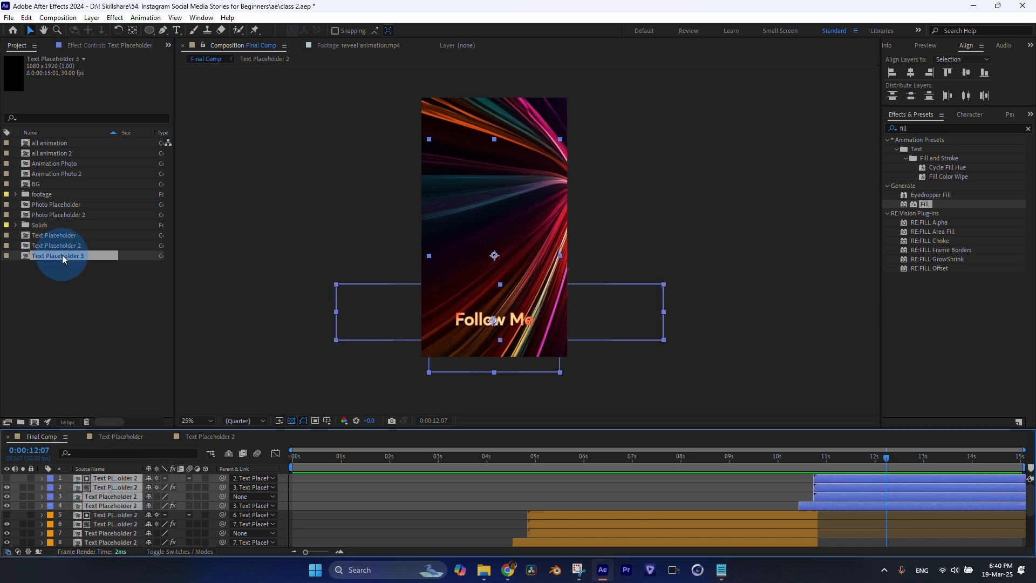
{"action": "left_click_drag", "start_coordinate": [62, 256], "coordinate": [112, 488]}
{"action": "key", "text": "alt"}
{"action": "left_click", "coordinate": [869, 489]}
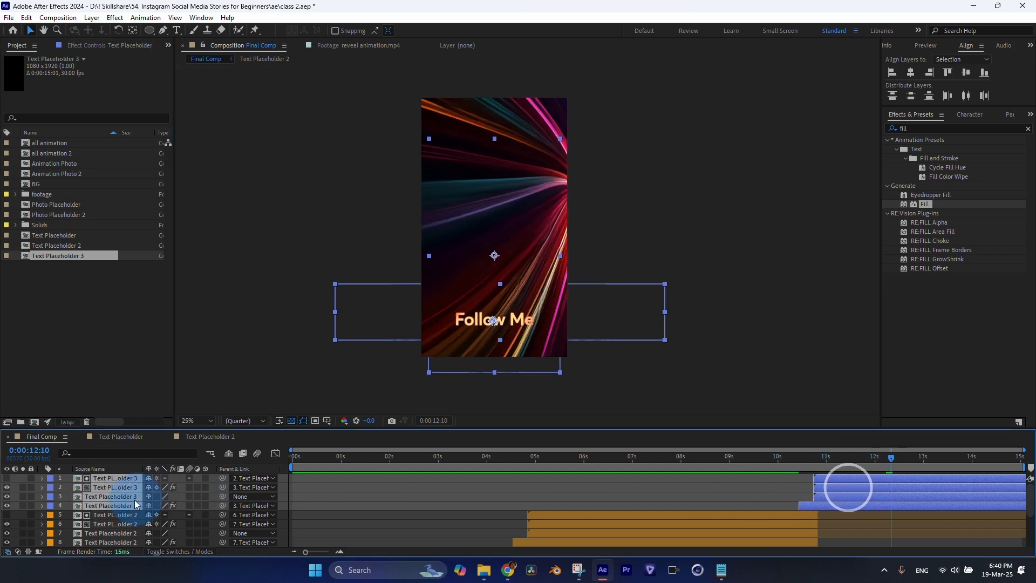
Step: Change the title text in the Text Placeholder 3 composition to "on Skillshare"
{"action": "double_click", "coordinate": [122, 496]}
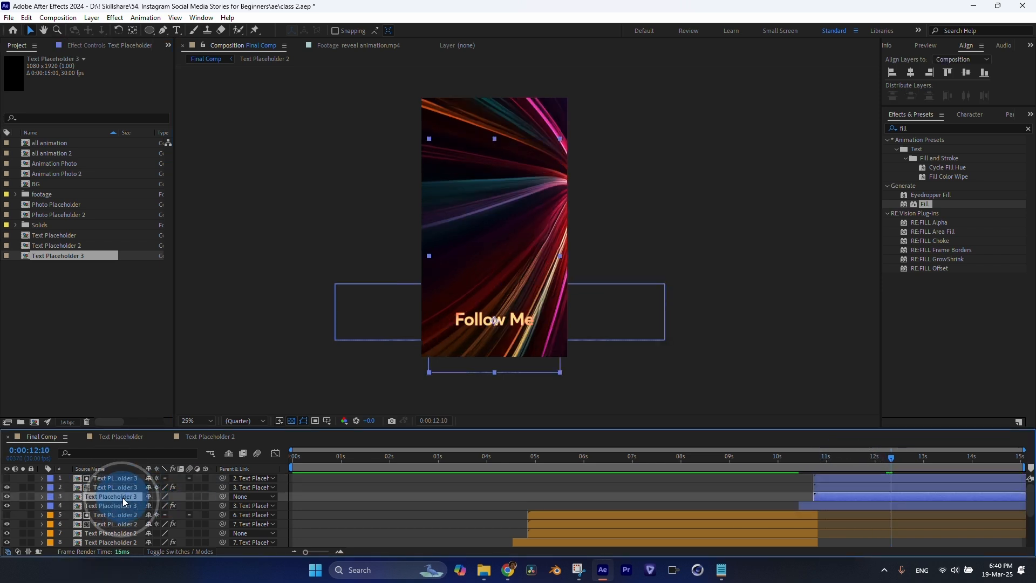
{"action": "left_click", "coordinate": [424, 468]}
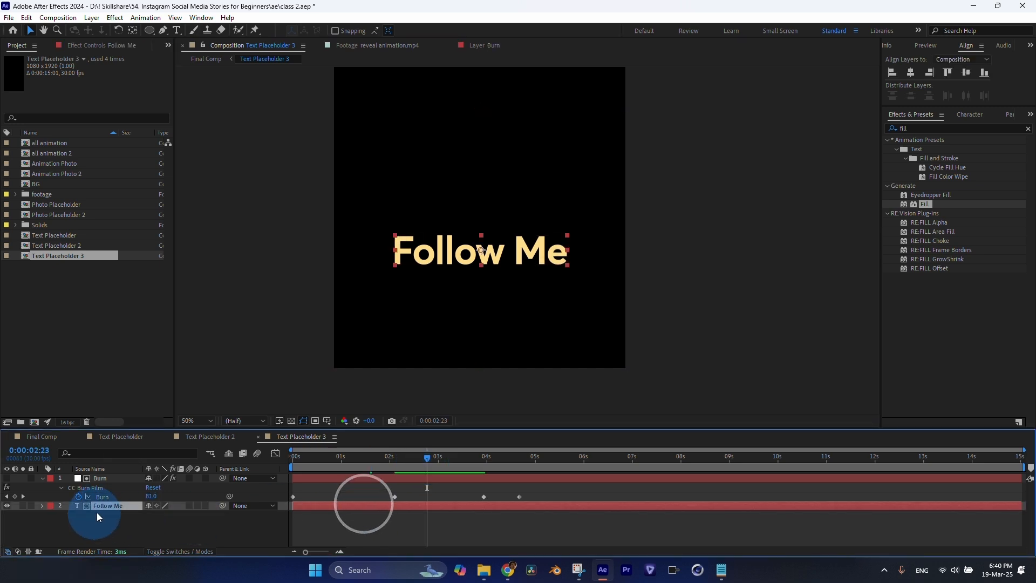
{"action": "left_click", "coordinate": [125, 505]}
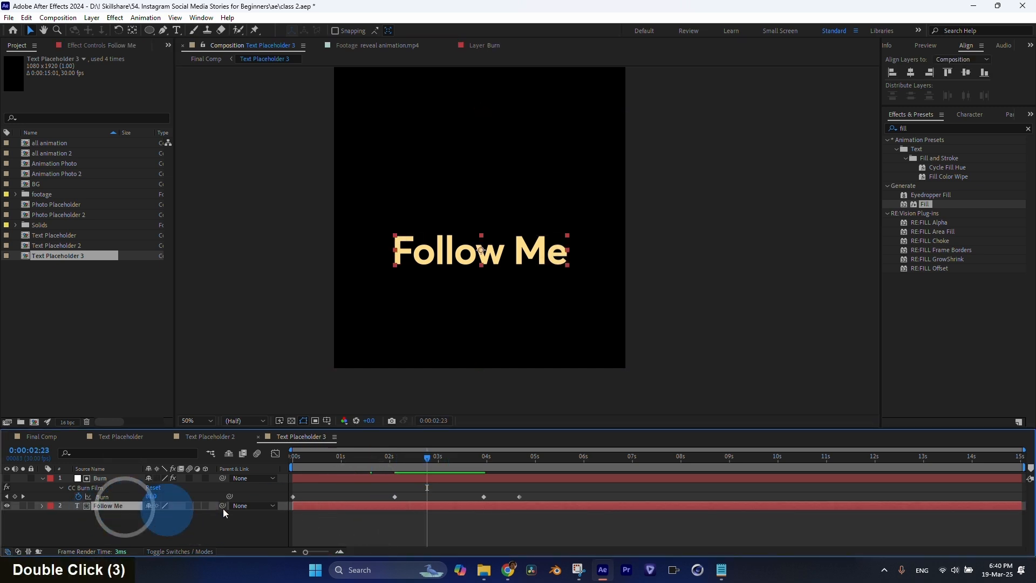
{"action": "double_click", "coordinate": [333, 507]}
{"action": "left_click", "coordinate": [333, 507], "text": "shift"}
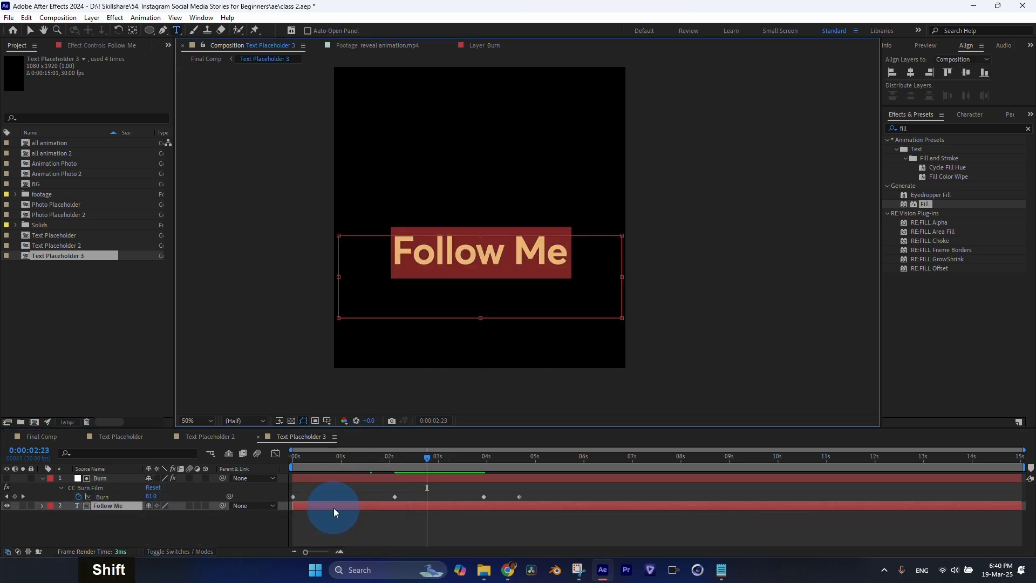
{"action": "type", "text": "on"}
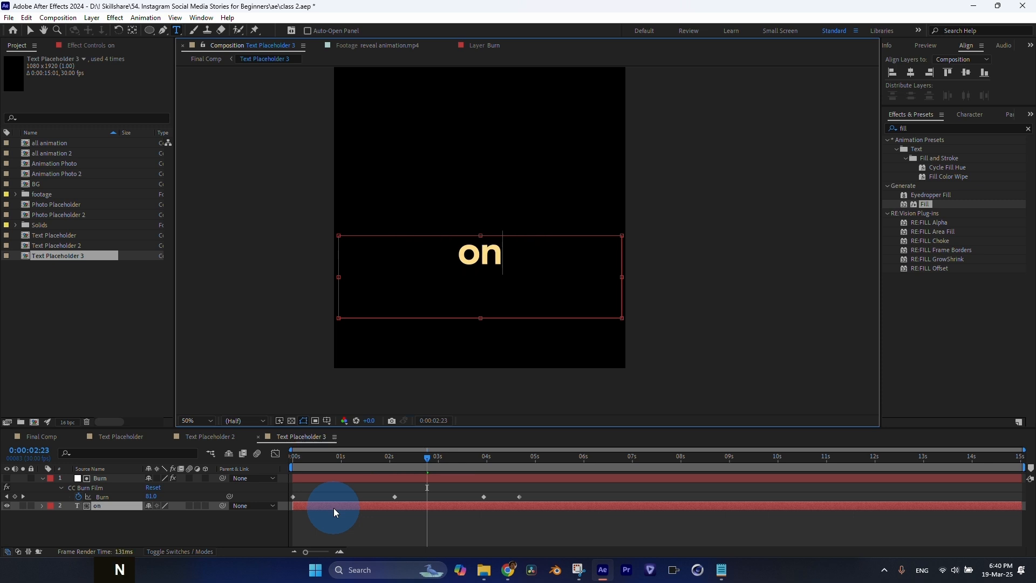
{"action": "type", "text": " Skillshare"}
{"action": "key", "text": "Escape"}
Step: Move the "on Skillshare" text up to mid-frame and align it horizontally and vertically to the composition's center
{"action": "scroll", "coordinate": [434, 183], "scroll_direction": "down", "scroll_amount": 2}
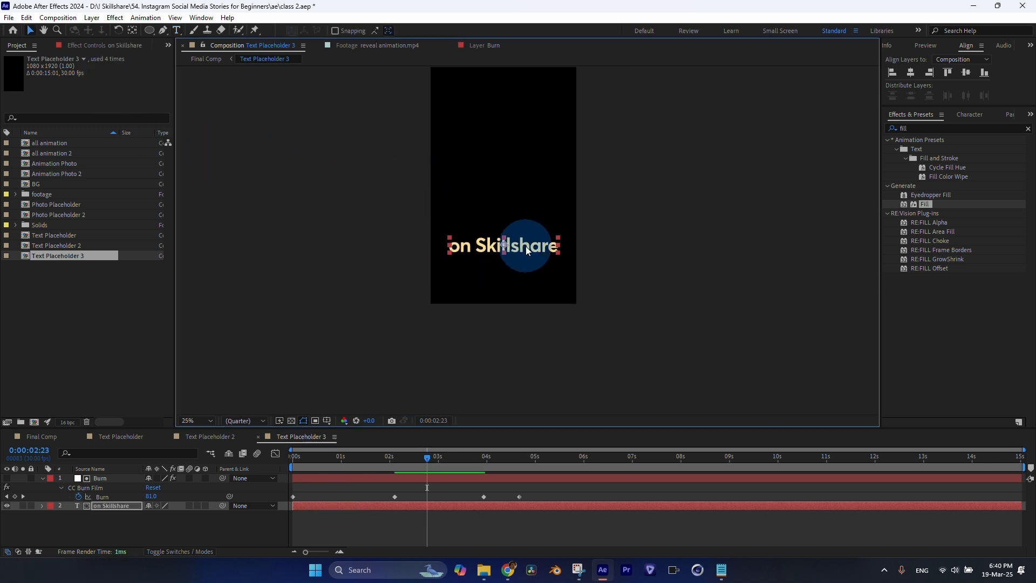
{"action": "left_click_drag", "start_coordinate": [526, 246], "coordinate": [527, 175]}
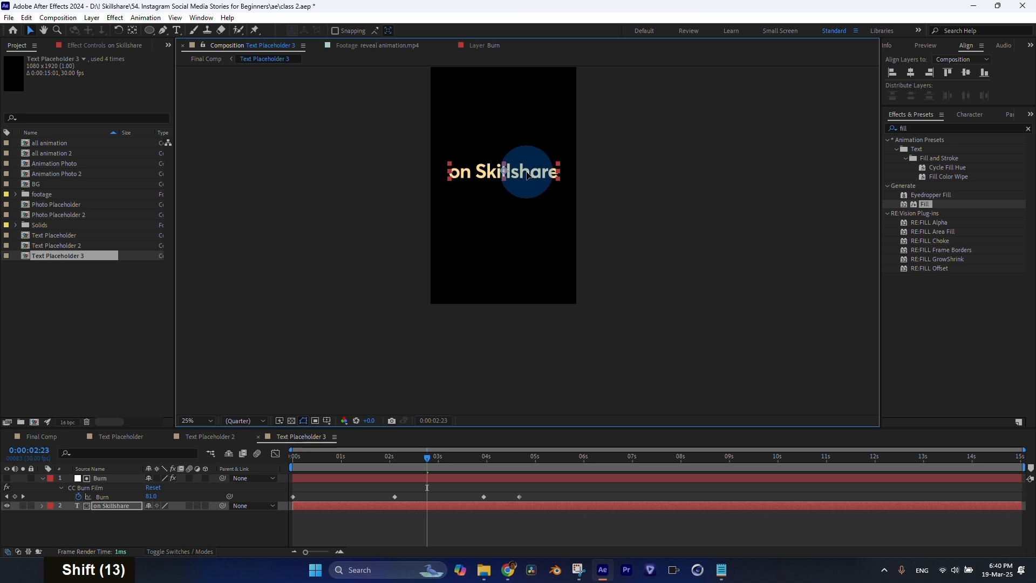
{"action": "left_click", "coordinate": [911, 72]}
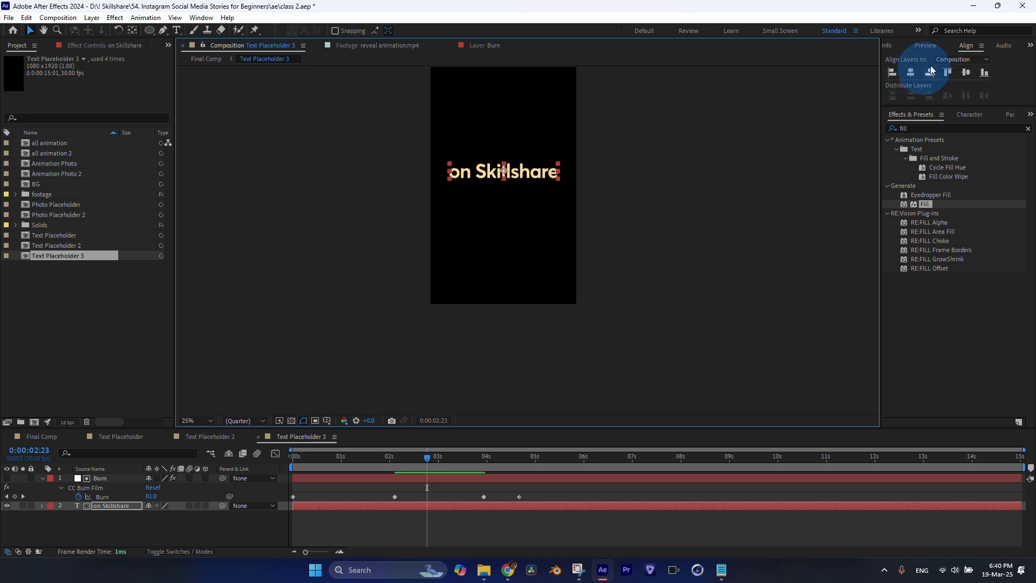
{"action": "left_click", "coordinate": [201, 17]}
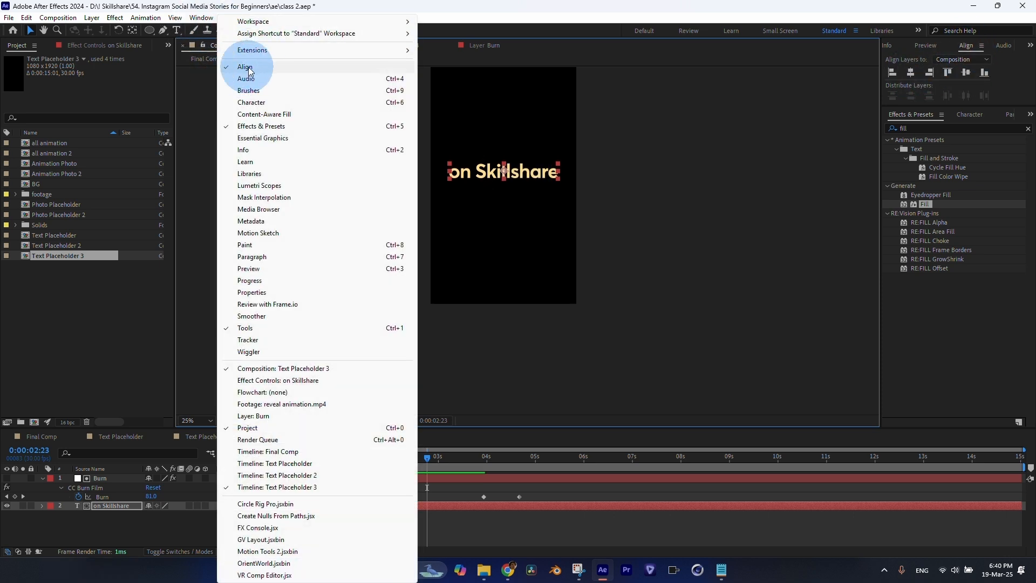
{"action": "left_click", "coordinate": [966, 73]}
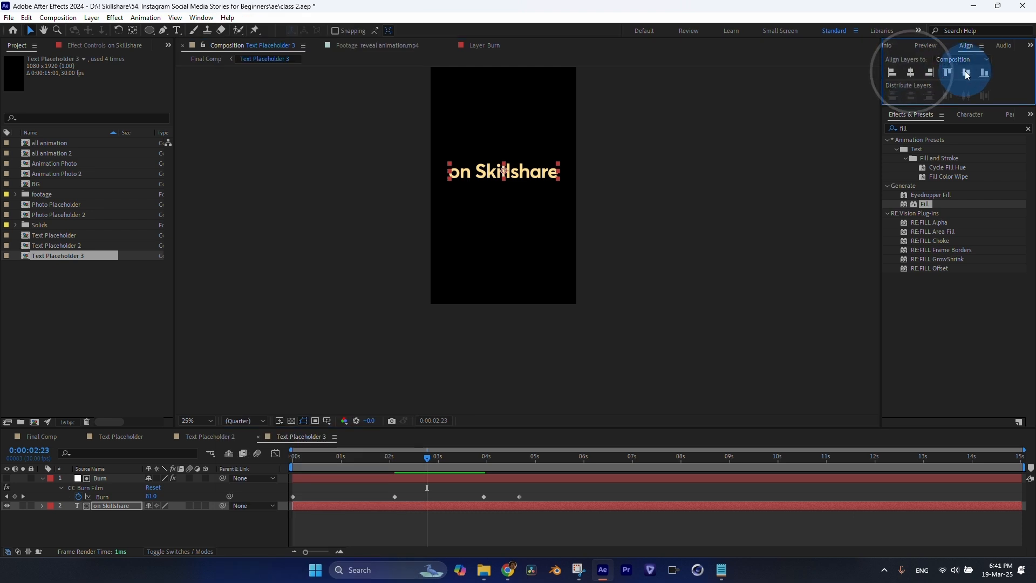
Step: Center the "on Skillshare" text horizontally in the composition and scale its layer to 113%
{"action": "left_click", "coordinate": [912, 73]}
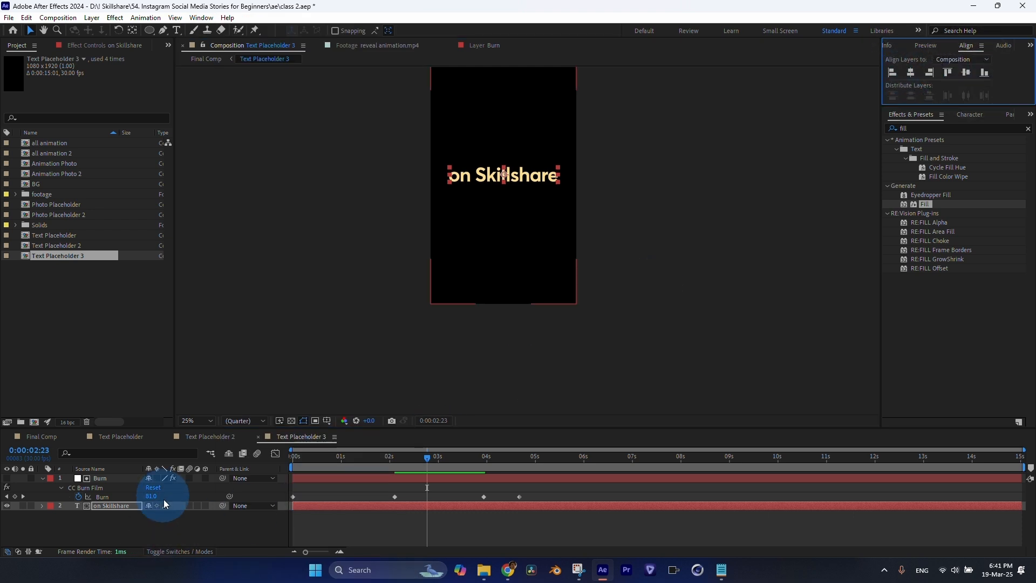
{"action": "key", "text": "s"}
{"action": "left_click_drag", "start_coordinate": [162, 514], "coordinate": [169, 515]}
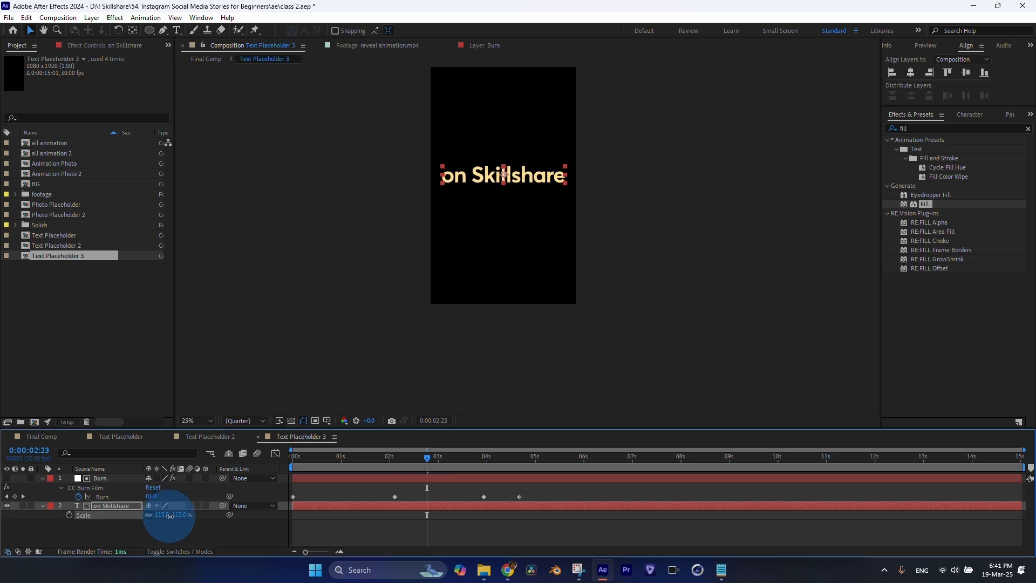
{"action": "left_click", "coordinate": [153, 544]}
{"action": "left_click", "coordinate": [42, 478]}
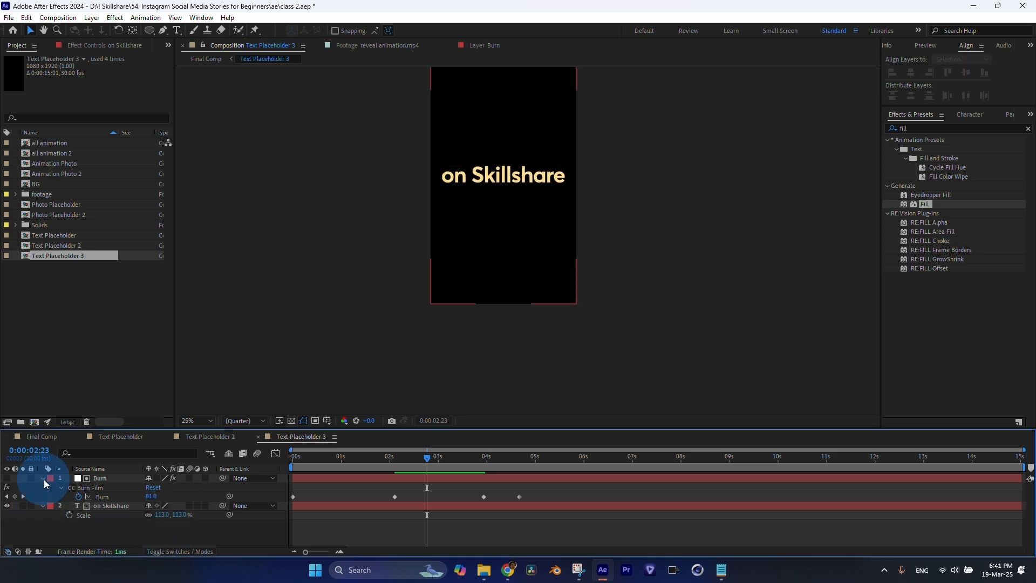
Step: In Final Comp, move the main "on Skillshare" title, layer 3, up to about the middle of the frame and preview its burn reveal
{"action": "left_click", "coordinate": [46, 436]}
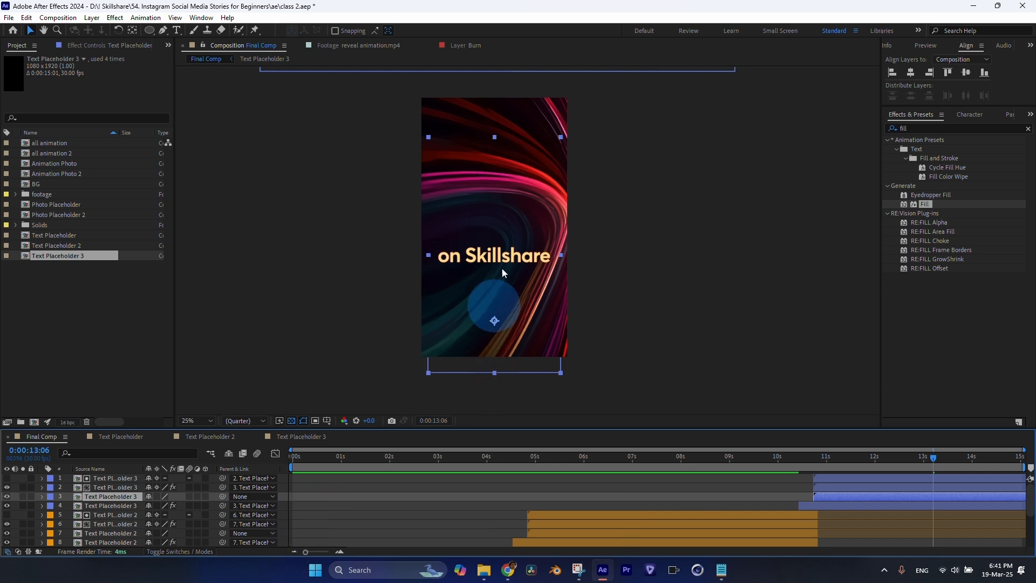
{"action": "key", "text": "ctrl+a"}
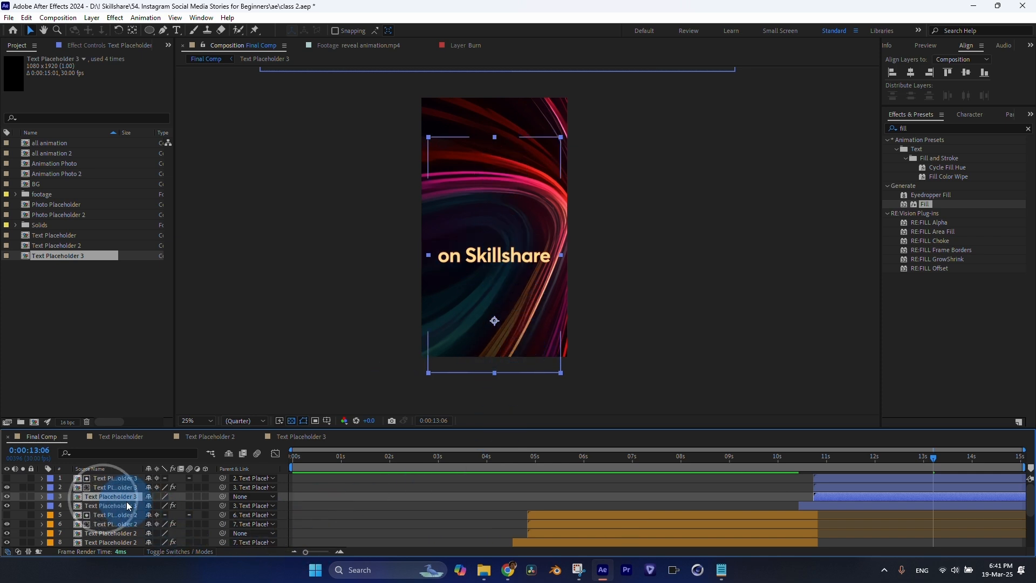
{"action": "left_click", "coordinate": [126, 500]}
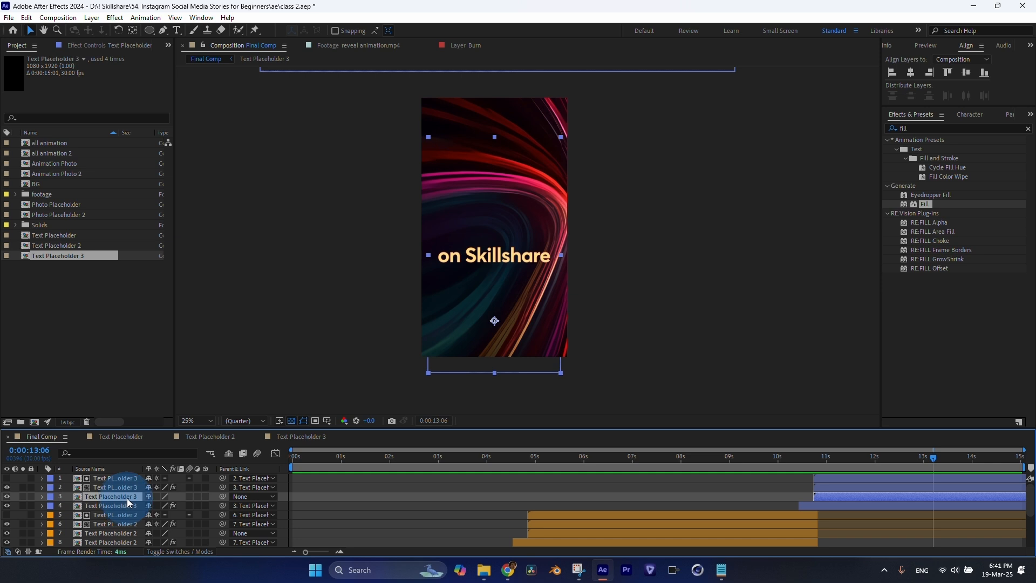
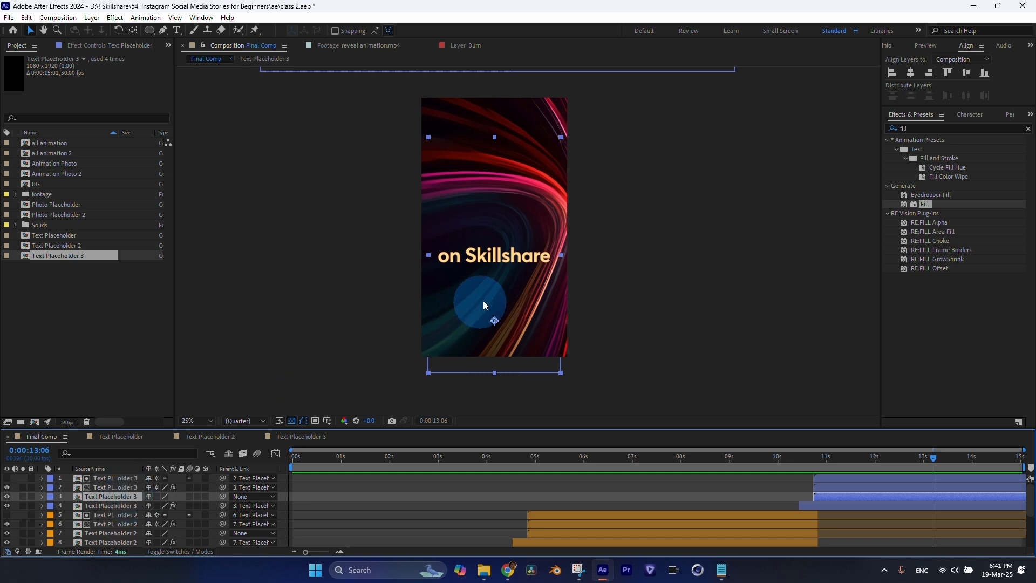
{"action": "left_click_drag", "start_coordinate": [483, 305], "coordinate": [485, 269]}
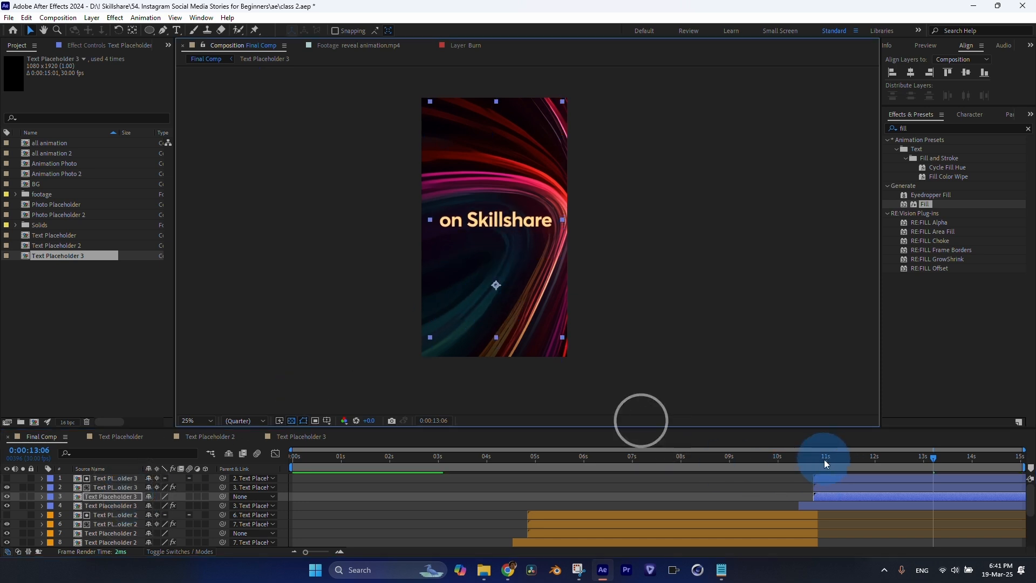
{"action": "mouse_move", "coordinate": [823, 459]}
{"action": "left_mouse_down"}
{"action": "mouse_move", "coordinate": [869, 463]}
{"action": "mouse_move", "coordinate": [797, 465]}
{"action": "mouse_move", "coordinate": [835, 468]}
{"action": "mouse_move", "coordinate": [820, 464]}
{"action": "mouse_move", "coordinate": [835, 458]}
{"action": "left_mouse_up"}
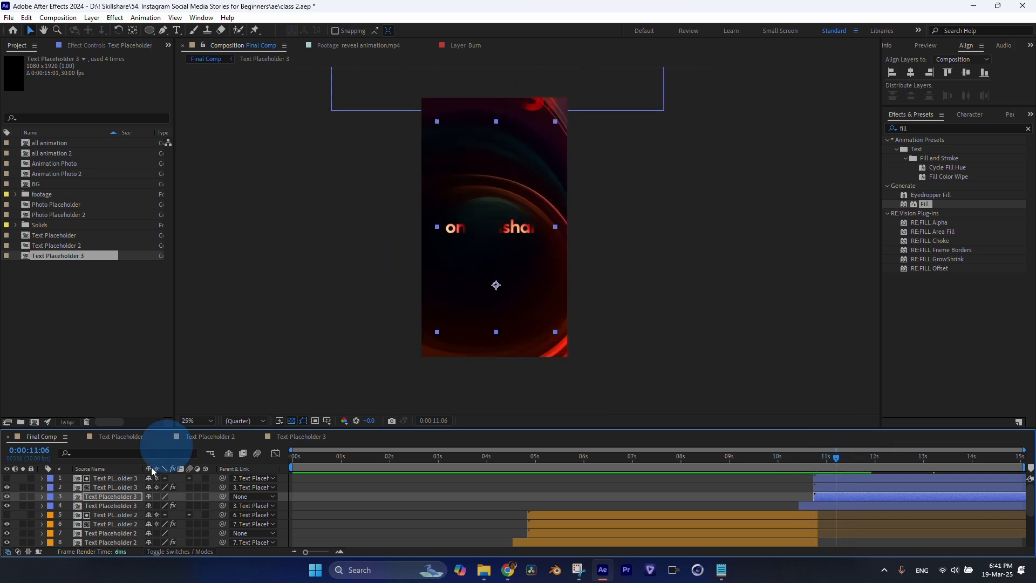
Step: Move the enlarged background copy of the title, layer 2, down so it sits behind the "on Skillshare" text
{"action": "left_click", "coordinate": [123, 487]}
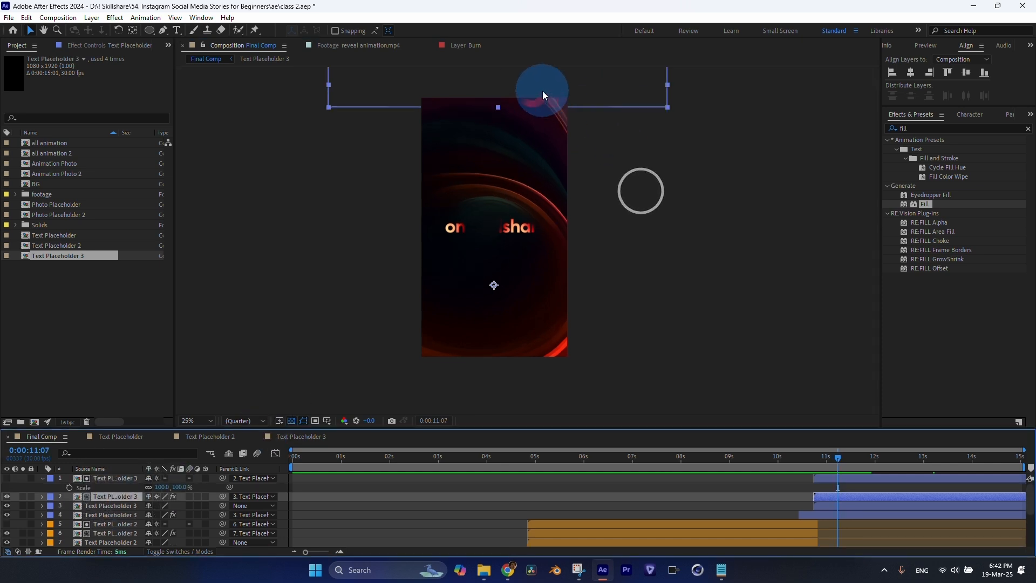
{"action": "left_click_drag", "start_coordinate": [542, 91], "coordinate": [481, 292]}
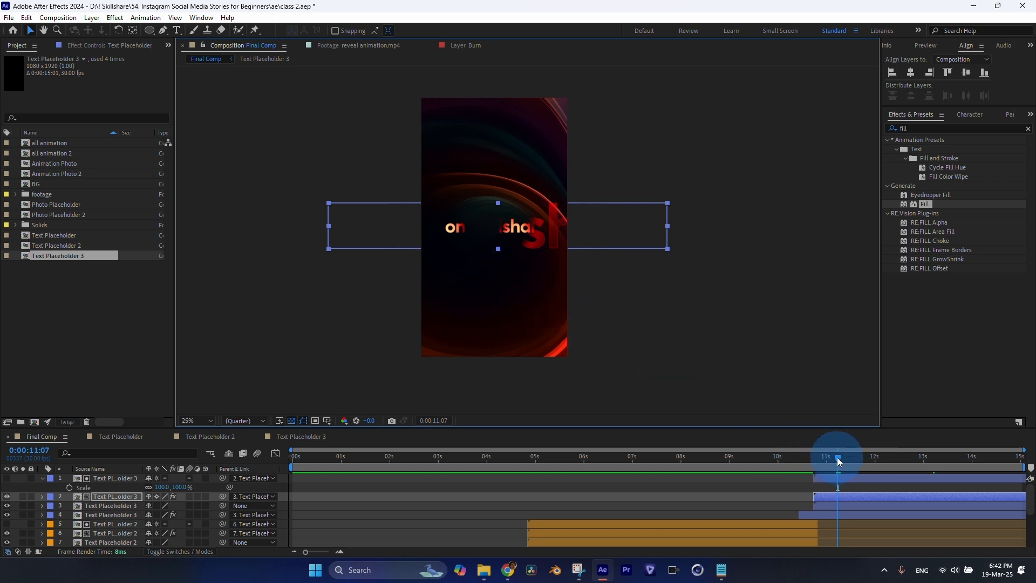
{"action": "mouse_move", "coordinate": [837, 458]}
{"action": "left_mouse_down"}
{"action": "mouse_move", "coordinate": [850, 458]}
{"action": "mouse_move", "coordinate": [839, 461]}
{"action": "left_mouse_up"}
{"action": "left_click", "coordinate": [540, 239]}
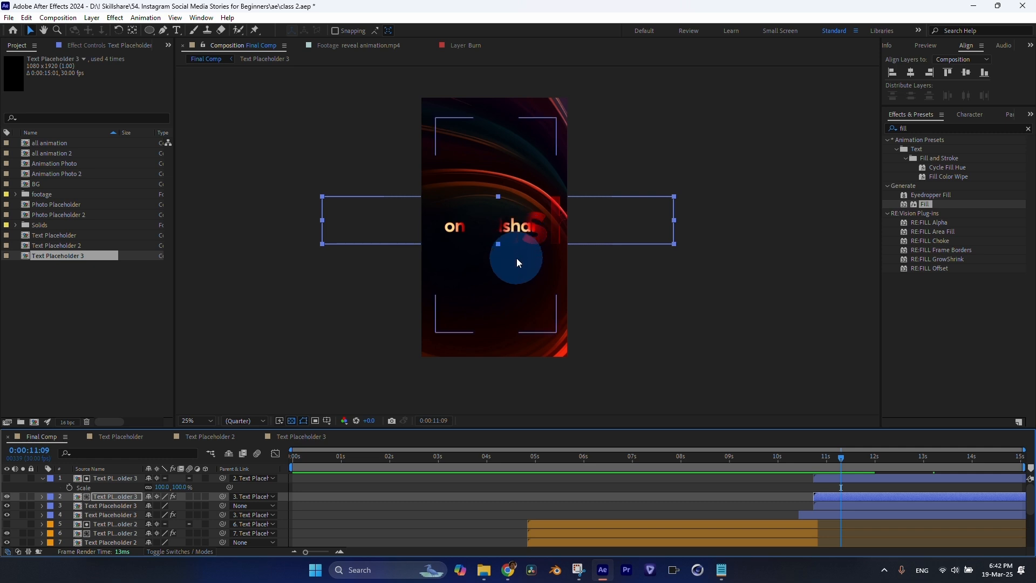
Step: Move the enlarged copy's anchor point up to the center of the "on Skillshare" title and preview the scaling
{"action": "scroll", "coordinate": [516, 258], "scroll_direction": "down", "scroll_amount": 2}
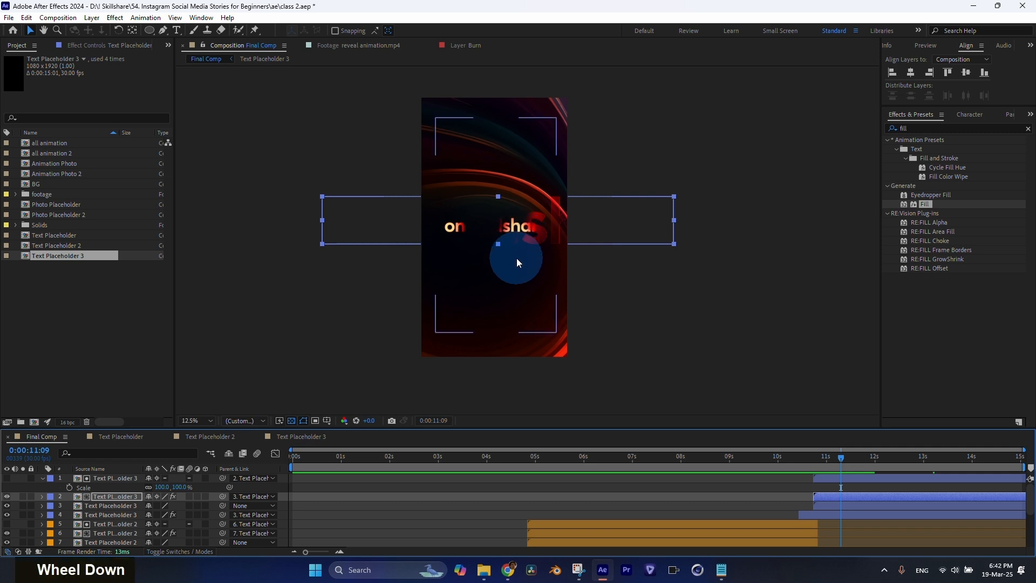
{"action": "left_click", "coordinate": [132, 29]}
{"action": "left_click", "coordinate": [502, 334]}
{"action": "left_click_drag", "start_coordinate": [510, 334], "coordinate": [510, 235]}
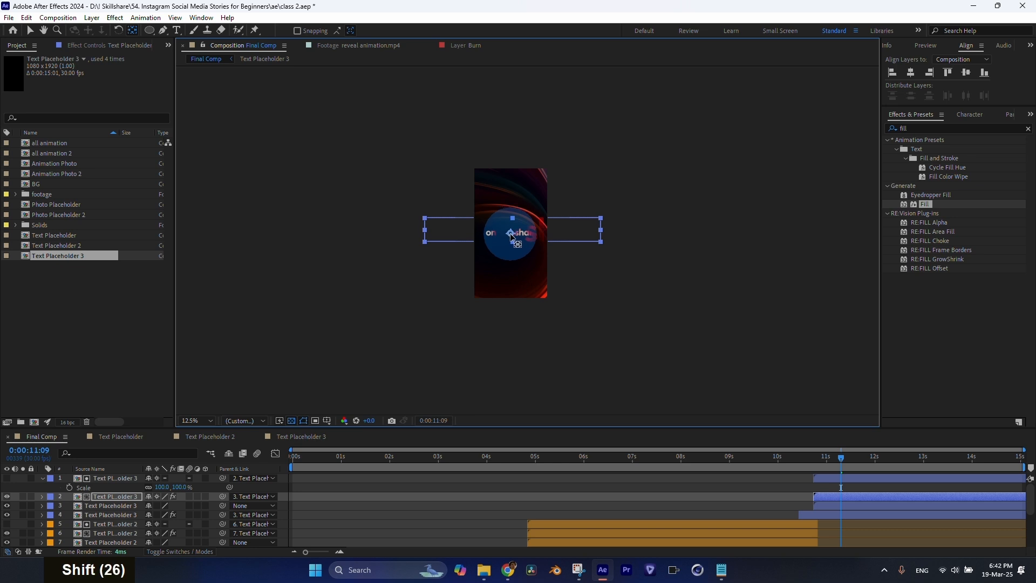
{"action": "scroll", "coordinate": [512, 244], "scroll_direction": "up", "scroll_amount": 2}
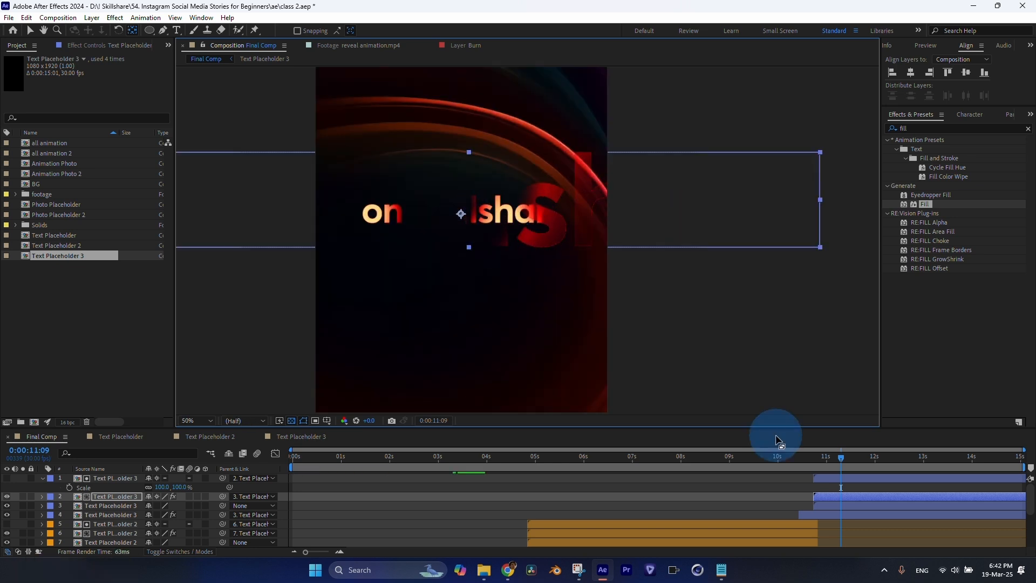
{"action": "left_click_drag", "start_coordinate": [802, 459], "coordinate": [873, 464]}
{"action": "key", "text": "comma"}
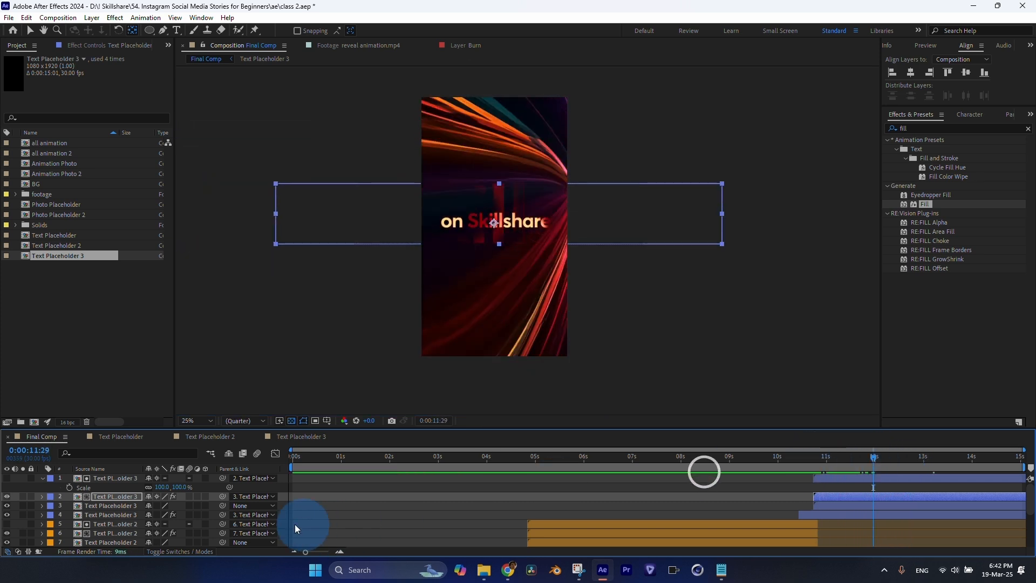
Step: Move layer 3's anchor point to the center of its "on Skillshare" text and preview through to the end
{"action": "left_click", "coordinate": [113, 506]}
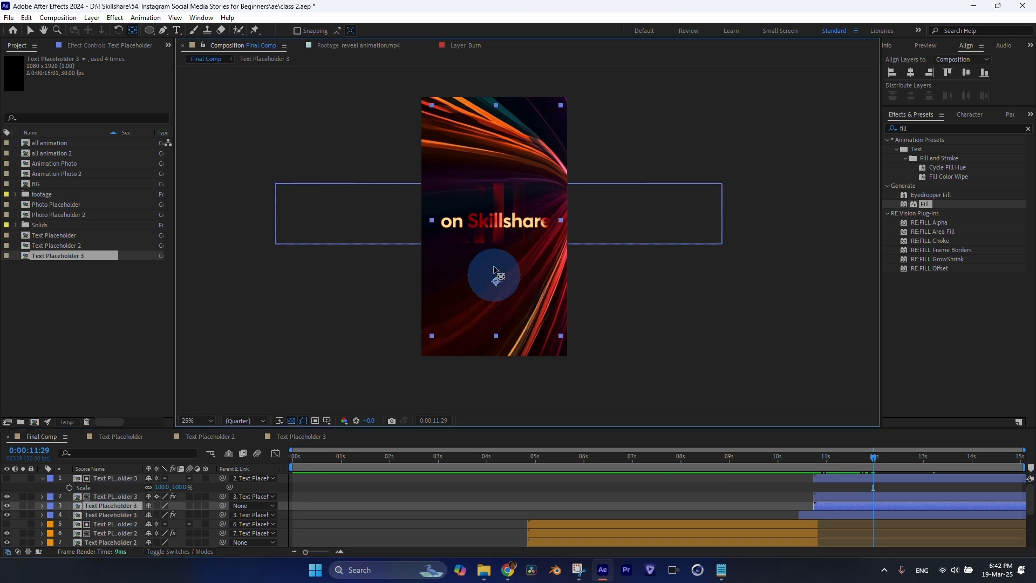
{"action": "left_click", "coordinate": [811, 458], "text": "shift"}
{"action": "left_click_drag", "start_coordinate": [811, 458], "coordinate": [998, 465]}
{"action": "key", "text": "space"}
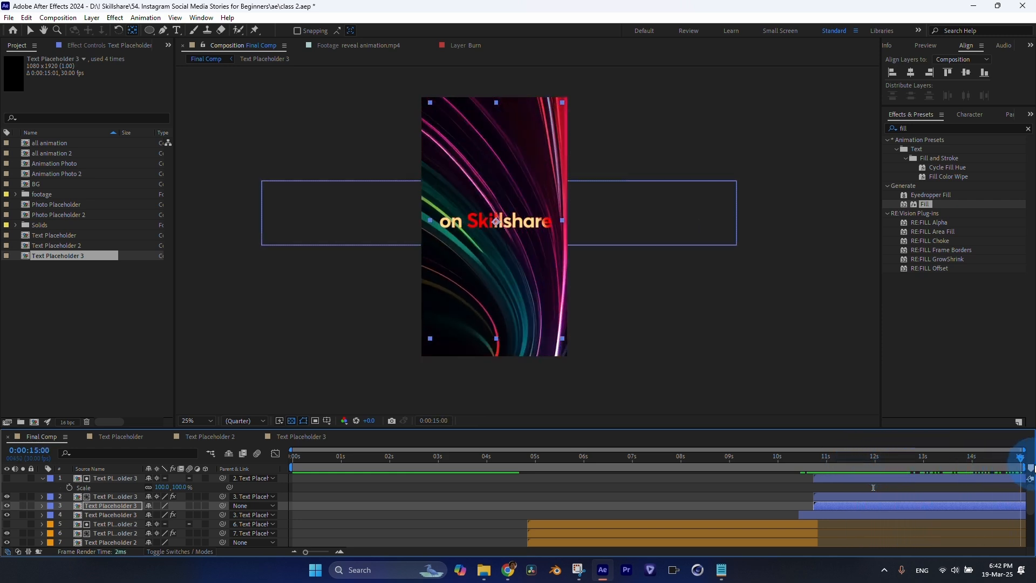
Step: Delete the last two Burn keyframes in Text Placeholder 3 and preview the closing title in Final Comp
{"action": "left_click", "coordinate": [300, 433]}
{"action": "left_click", "coordinate": [593, 489]}
{"action": "left_click", "coordinate": [583, 474]}
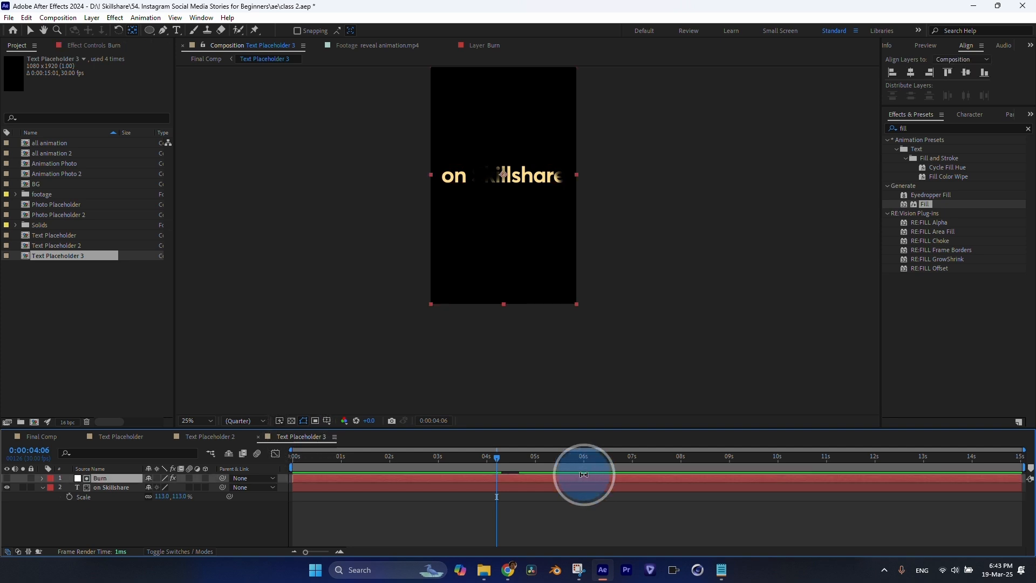
{"action": "key", "text": "u"}
{"action": "left_click_drag", "start_coordinate": [520, 496], "coordinate": [526, 496]}
{"action": "left_click", "coordinate": [482, 492]}
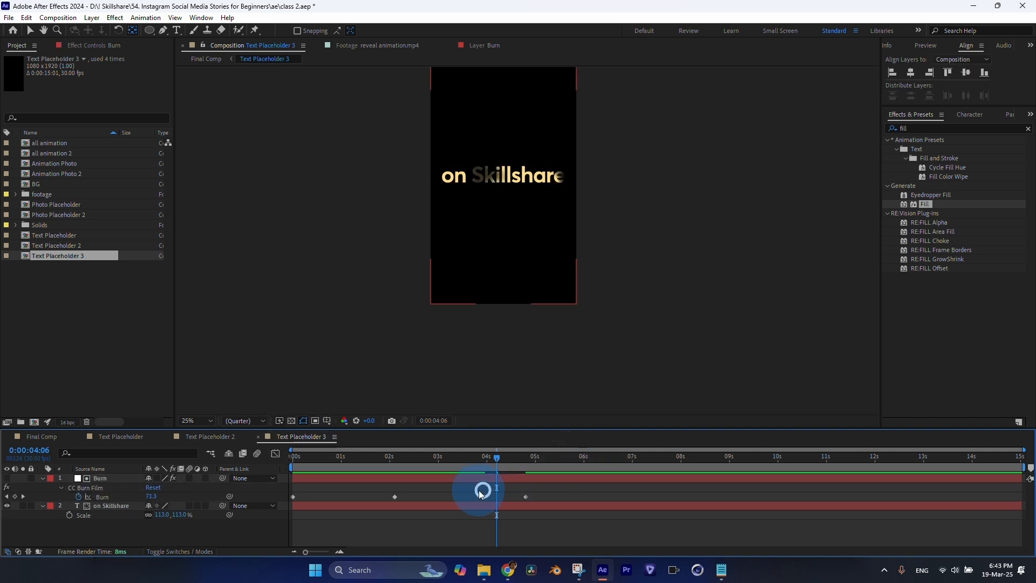
{"action": "left_click", "coordinate": [526, 497]}
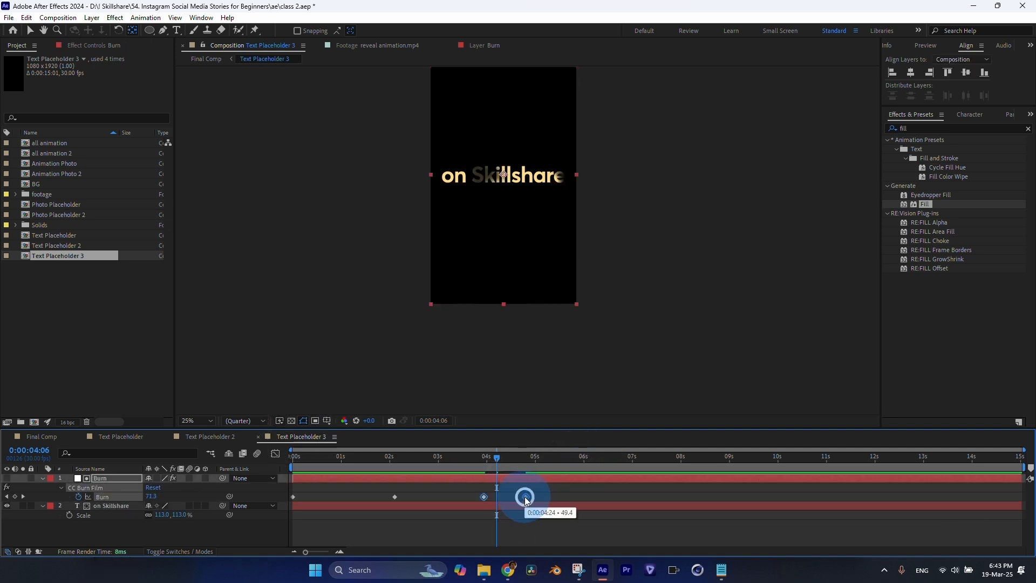
{"action": "key", "text": "Delete"}
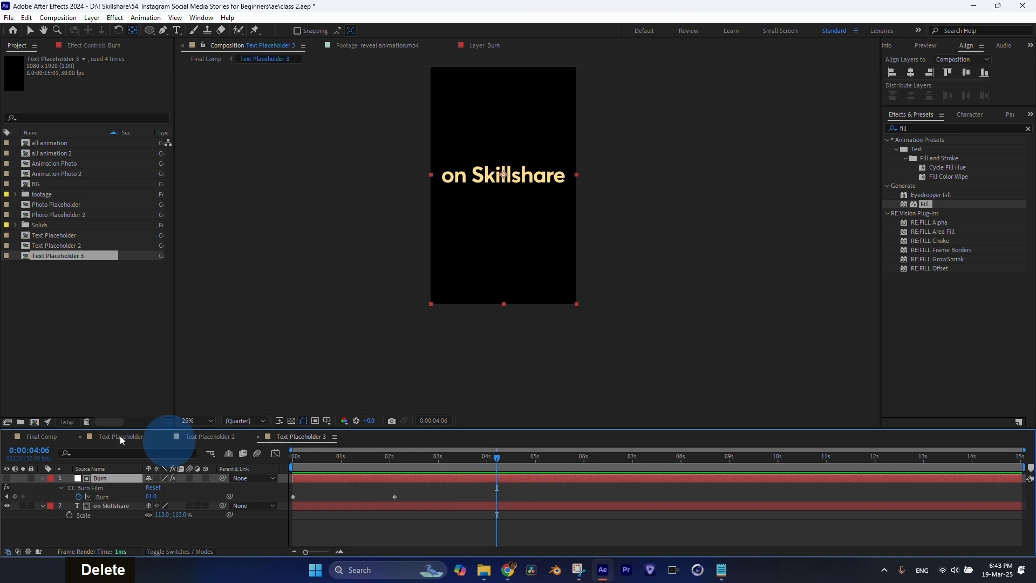
{"action": "left_click", "coordinate": [41, 436]}
{"action": "left_click_drag", "start_coordinate": [828, 459], "coordinate": [973, 461]}
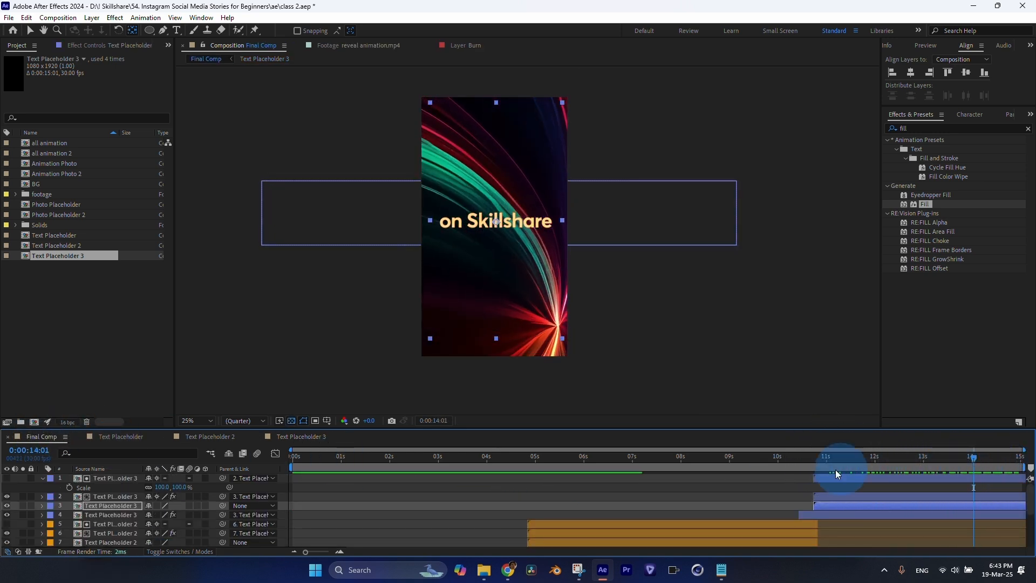
Step: Undo the deletion of the last two Burn keyframes in Text Placeholder 3
{"action": "left_click", "coordinate": [274, 436]}
{"action": "left_click", "coordinate": [465, 504]}
{"action": "key", "text": "ctrl+z"}
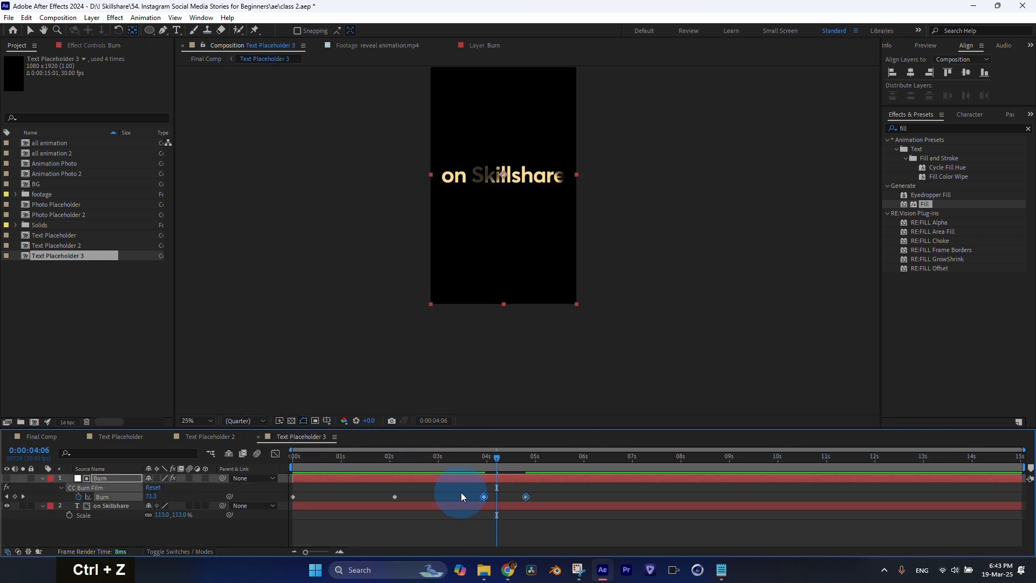
Step: Move the last two Burn keyframes in Text Placeholder 3 to about 3.4 and 4.2 seconds, and preview the title in Final Comp
{"action": "left_click_drag", "start_coordinate": [485, 497], "coordinate": [460, 496]}
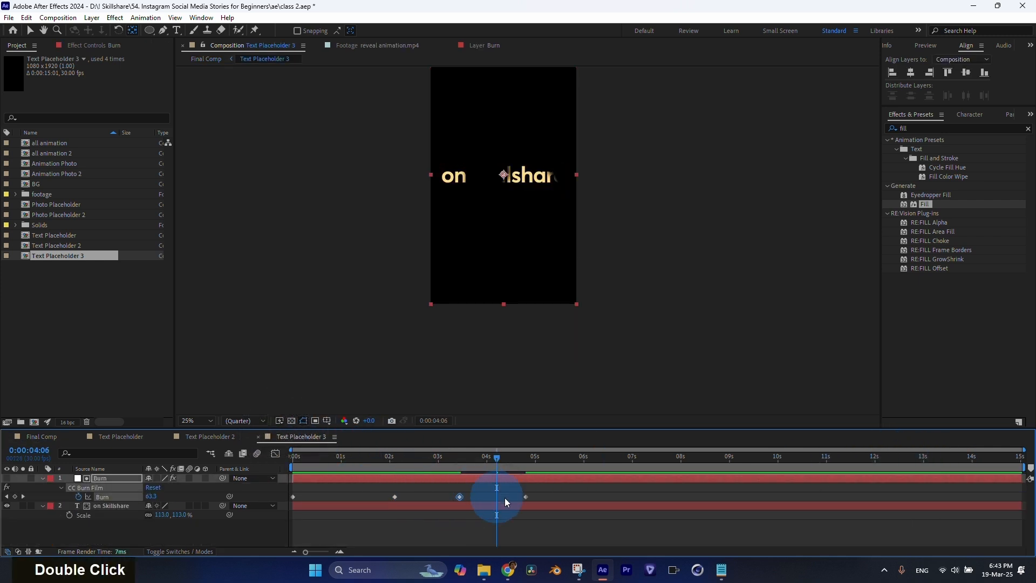
{"action": "left_click_drag", "start_coordinate": [525, 496], "coordinate": [496, 497]}
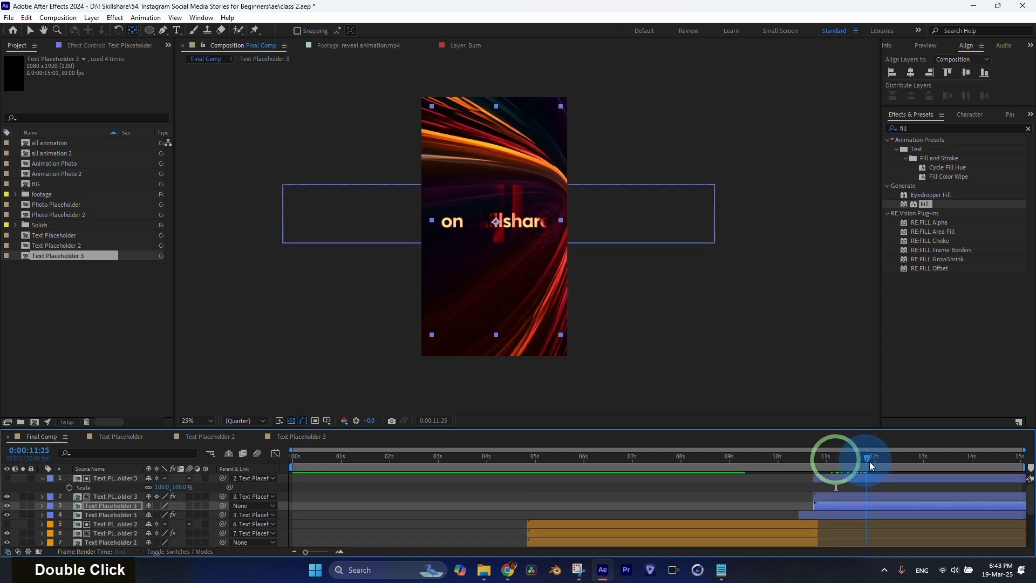
{"action": "mouse_move", "coordinate": [869, 461]}
{"action": "left_mouse_down"}
{"action": "mouse_move", "coordinate": [1032, 471]}
{"action": "mouse_move", "coordinate": [874, 479]}
{"action": "left_mouse_up"}
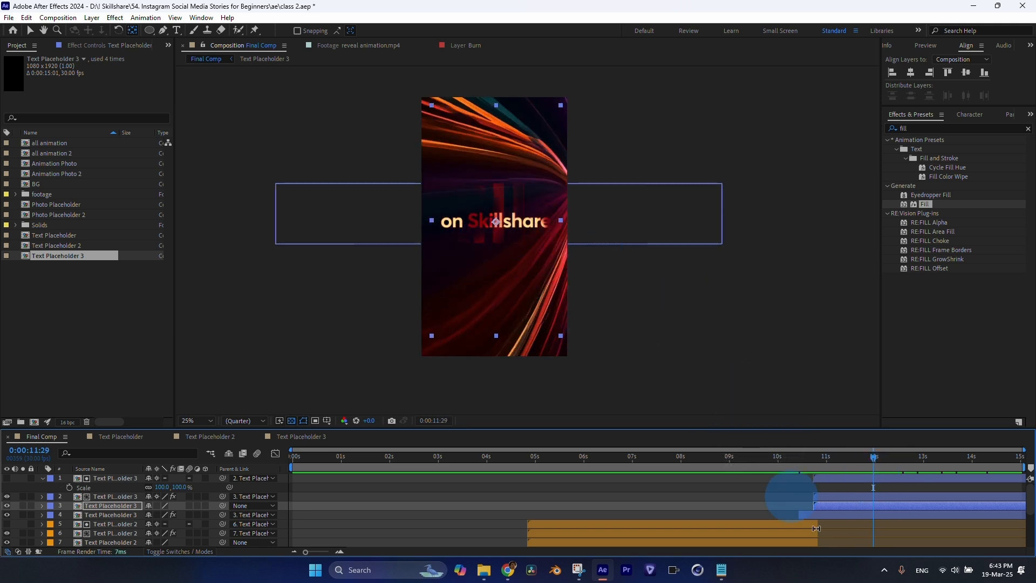
Step: Duplicate the four blue Text Placeholder 3 layers and shift the copies so the earliest one starts at 0 seconds
{"action": "left_click_drag", "start_coordinate": [826, 465], "coordinate": [442, 470]}
{"action": "left_click", "coordinate": [41, 478]}
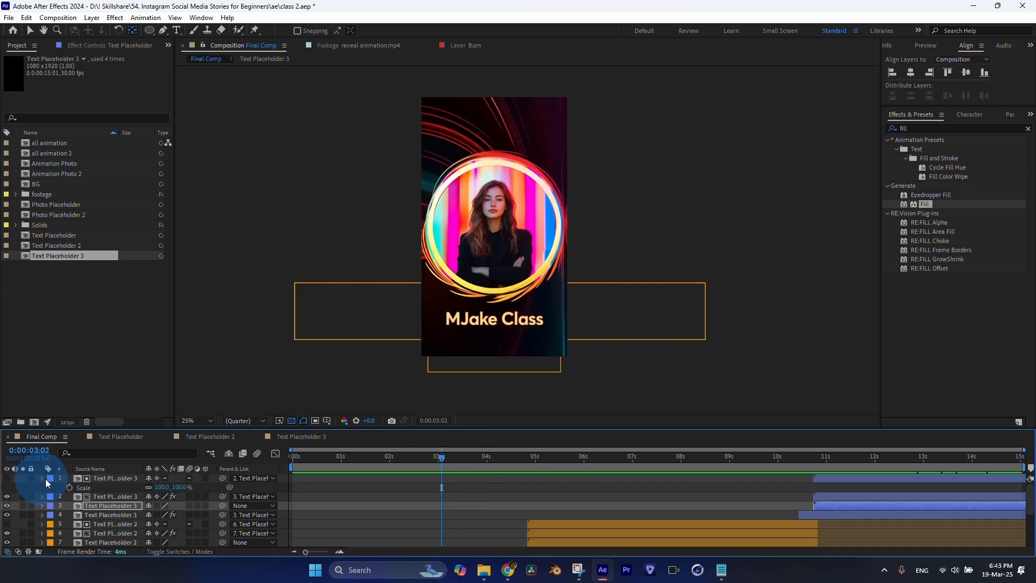
{"action": "left_click", "coordinate": [102, 478]}
{"action": "left_click", "coordinate": [116, 506], "text": "shift"}
{"action": "left_click", "coordinate": [115, 505], "text": "shift"}
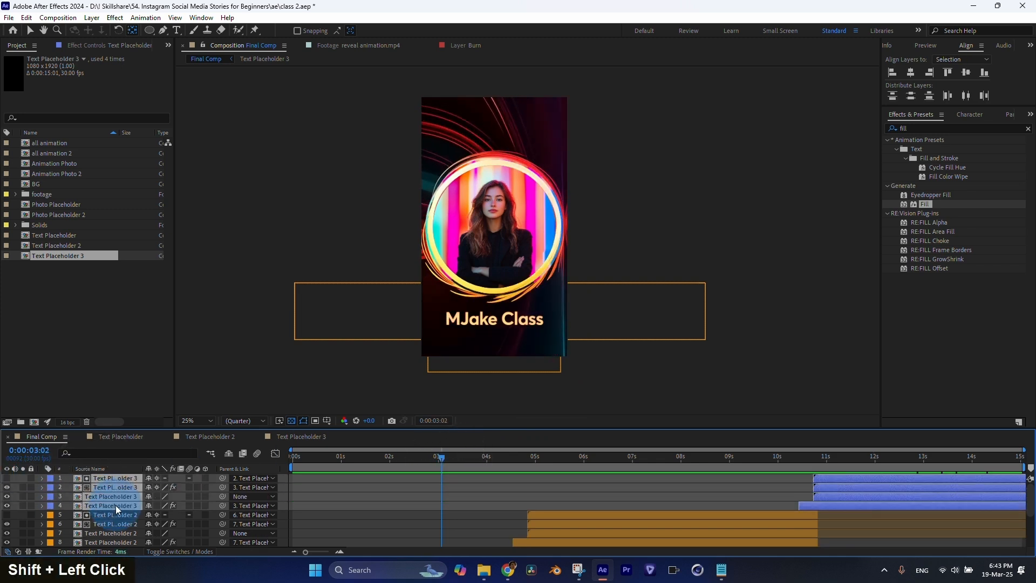
{"action": "key", "text": "ctrl+d"}
{"action": "mouse_move", "coordinate": [115, 505]}
{"action": "left_mouse_down"}
{"action": "mouse_move", "coordinate": [105, 483]}
{"action": "mouse_move", "coordinate": [114, 479]}
{"action": "mouse_move", "coordinate": [124, 506]}
{"action": "left_mouse_up"}
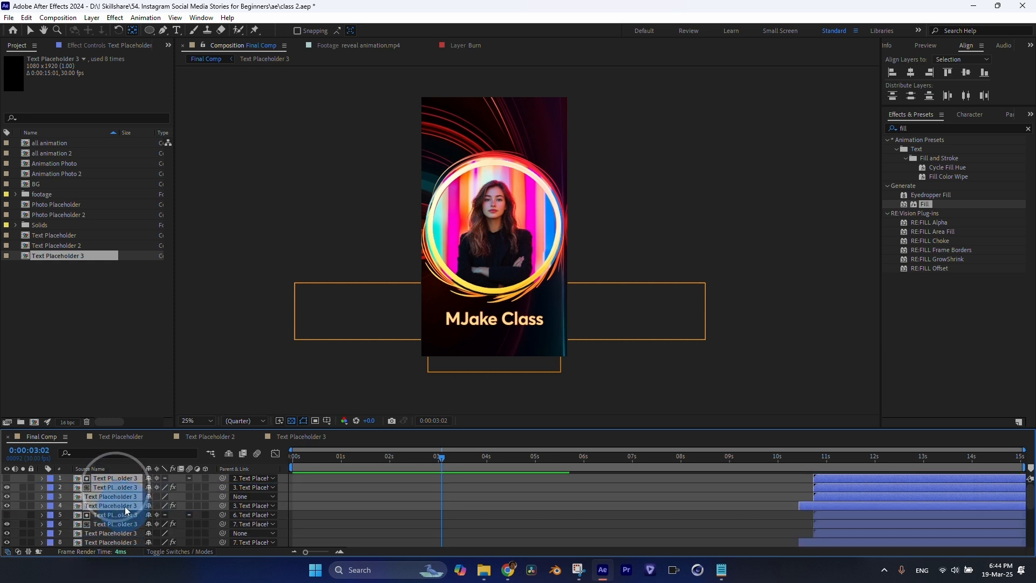
{"action": "key", "text": "v"}
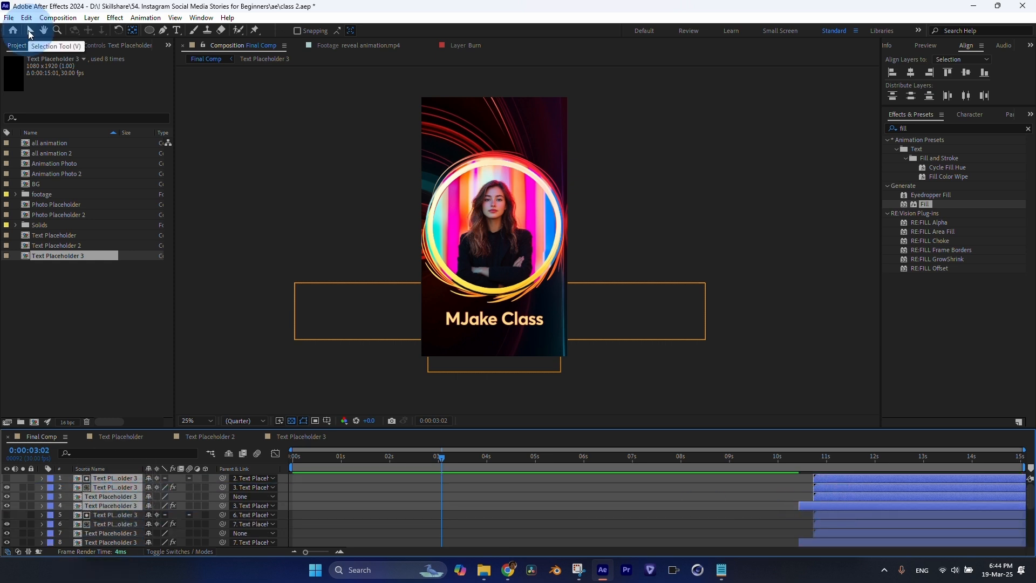
{"action": "left_click_drag", "start_coordinate": [839, 508], "coordinate": [338, 506]}
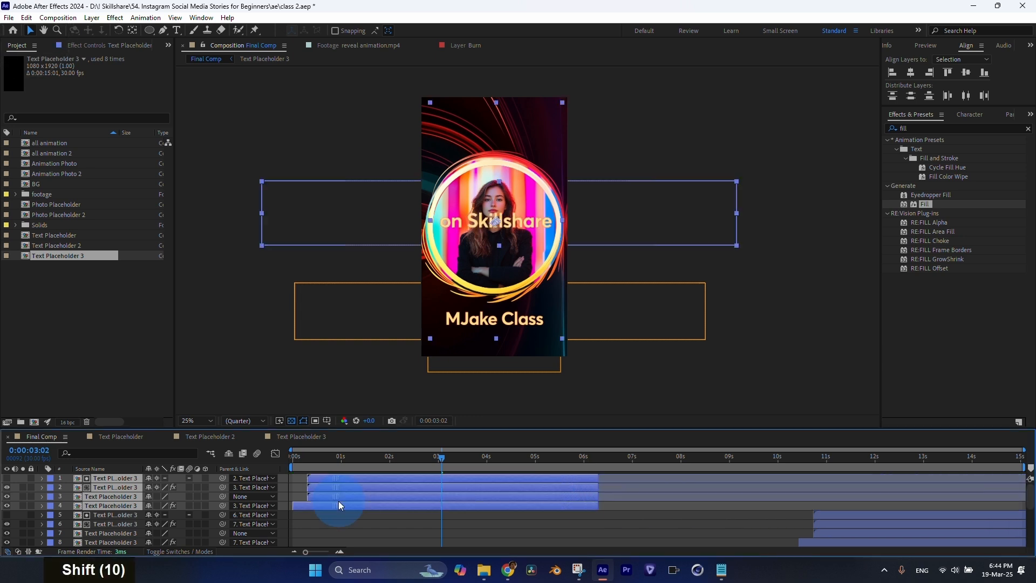
Step: Move the duplicated "on Skillshare" title up above the circular photo and preview it around 2 seconds
{"action": "left_click", "coordinate": [299, 457]}
{"action": "left_click_drag", "start_coordinate": [299, 458], "coordinate": [385, 459]}
{"action": "left_click", "coordinate": [105, 517]}
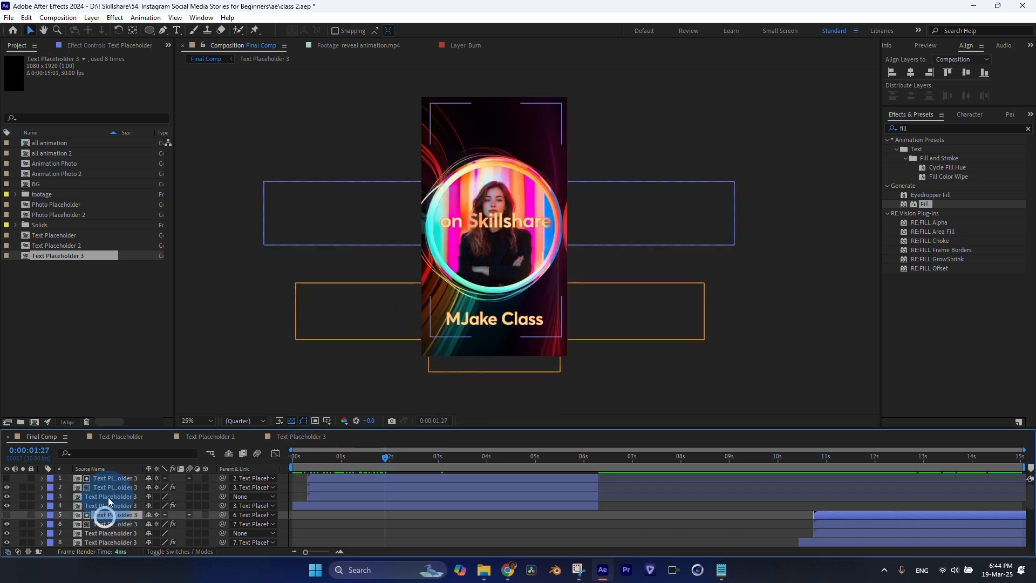
{"action": "left_click", "coordinate": [108, 497]}
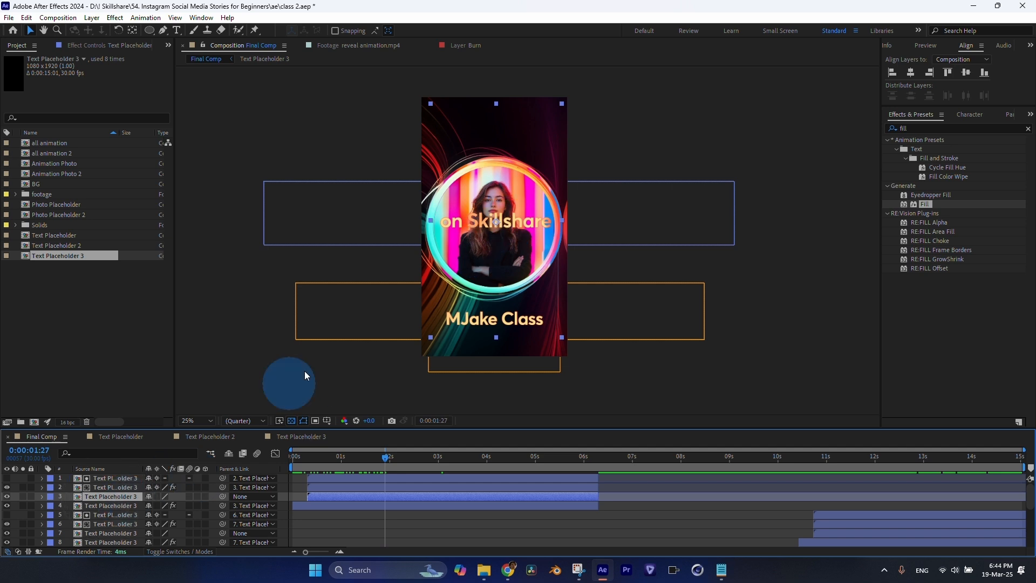
{"action": "left_click_drag", "start_coordinate": [526, 237], "coordinate": [537, 133]}
{"action": "mouse_move", "coordinate": [386, 458]}
{"action": "left_mouse_down"}
{"action": "mouse_move", "coordinate": [365, 460]}
{"action": "mouse_move", "coordinate": [399, 464]}
{"action": "left_mouse_up"}
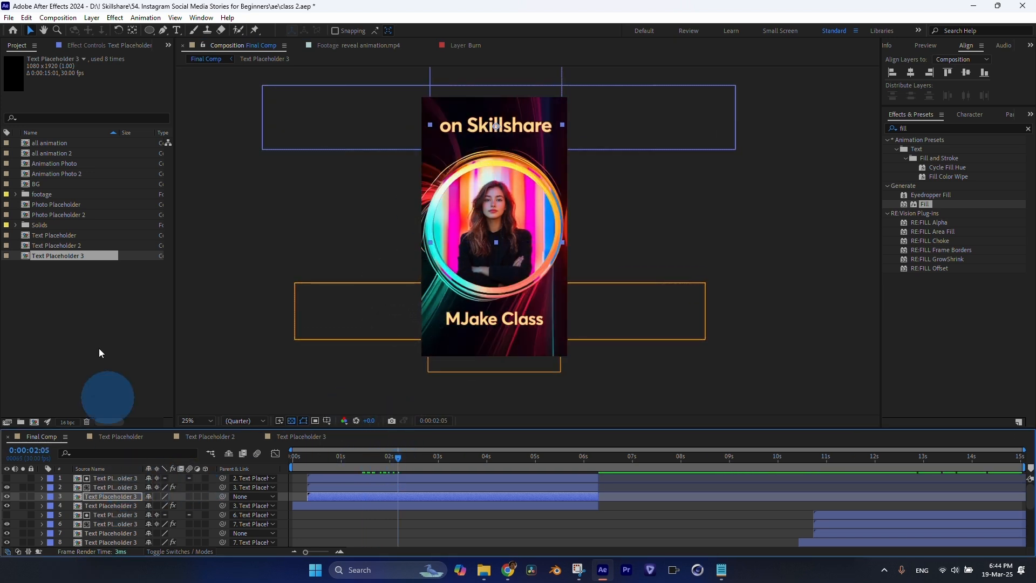
Step: Duplicate the Text Placeholder 3 composition and use the copy as the source of the first four layers in Final Comp
{"action": "left_click", "coordinate": [76, 256]}
{"action": "key", "text": "ctrl+d"}
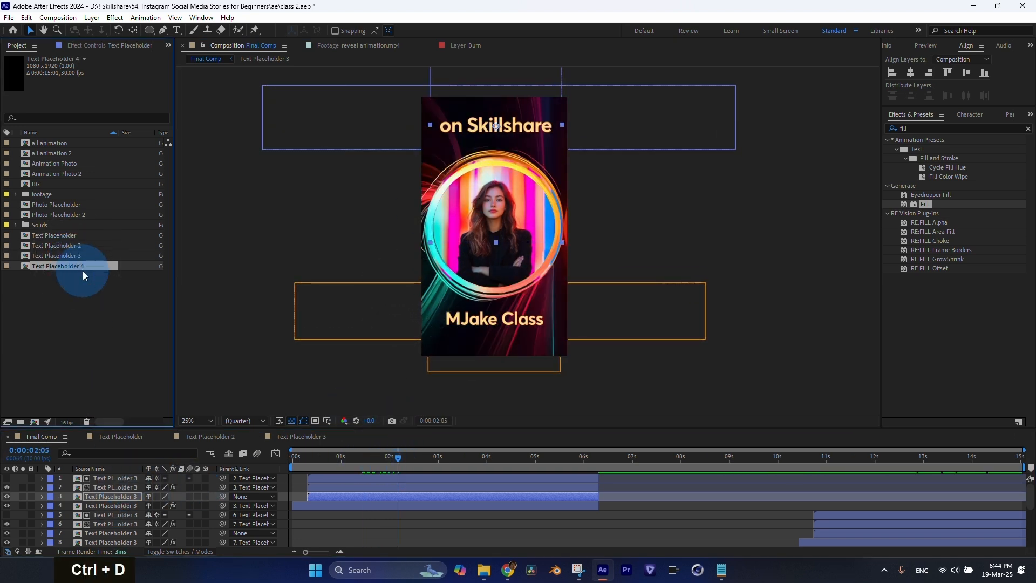
{"action": "left_click", "coordinate": [114, 478]}
{"action": "left_click", "coordinate": [120, 506], "text": "shift"}
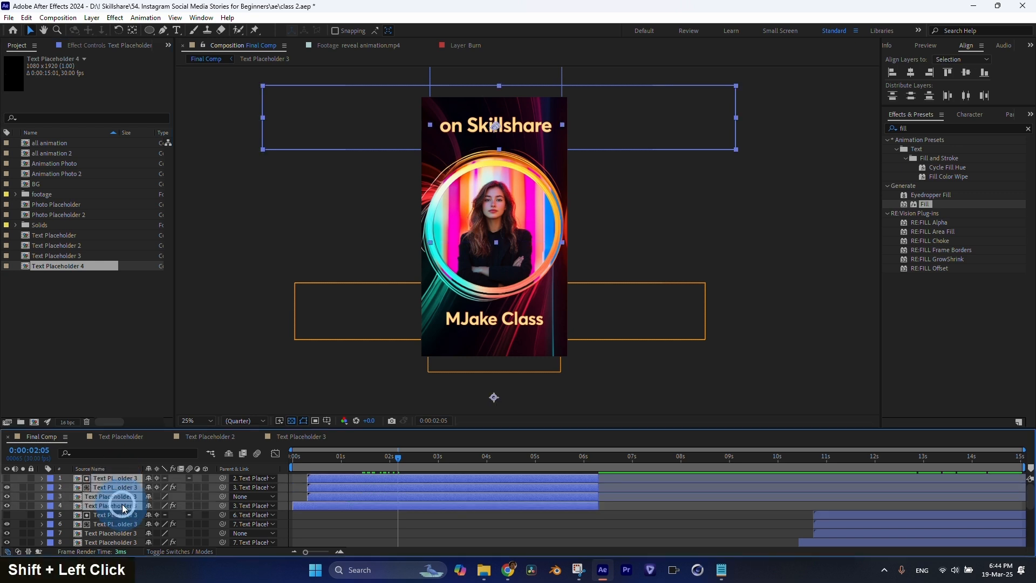
{"action": "mouse_move", "coordinate": [60, 265]}
{"action": "left_mouse_down"}
{"action": "mouse_move", "coordinate": [121, 493]}
{"action": "mouse_move", "coordinate": [108, 501]}
{"action": "left_mouse_up"}
Step: Open Text Placeholder 4 from Final Comp and replace its title text with "BEST EVENT"
{"action": "double_click", "coordinate": [124, 505]}
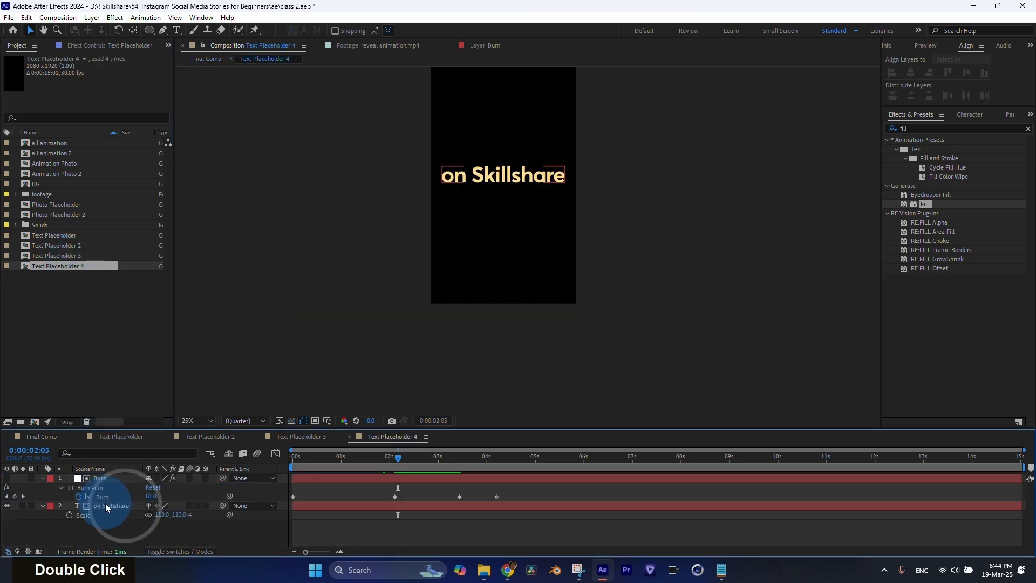
{"action": "double_click", "coordinate": [108, 504]}
{"action": "type", "text": "BEST "}
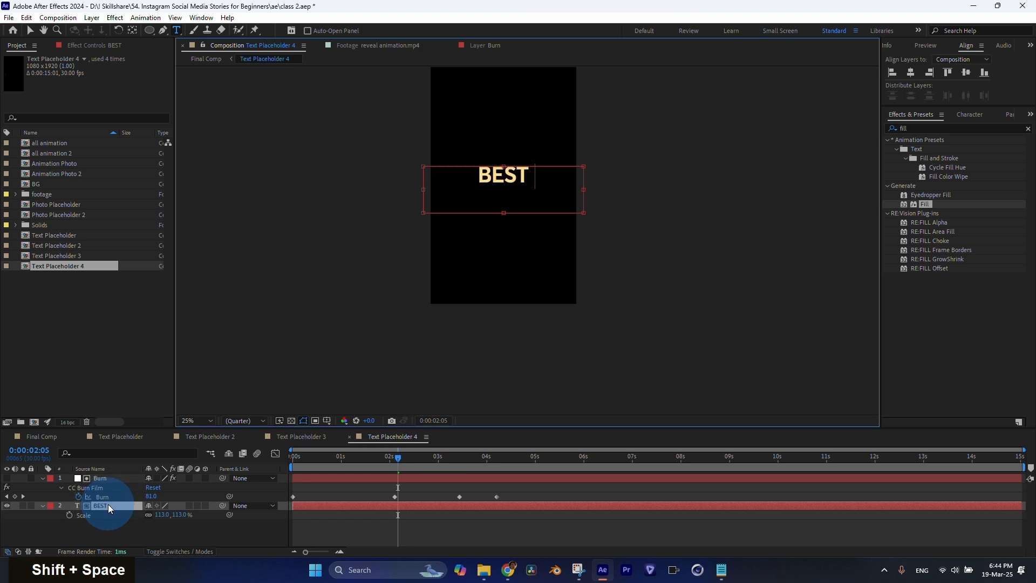
{"action": "type", "text": "EVENT"}
Step: Shift the four Text Placeholder 4 layers to start at about 1.1 seconds in Final Comp and preview the burn reveal
{"action": "left_click_drag", "start_coordinate": [314, 457], "coordinate": [350, 468]}
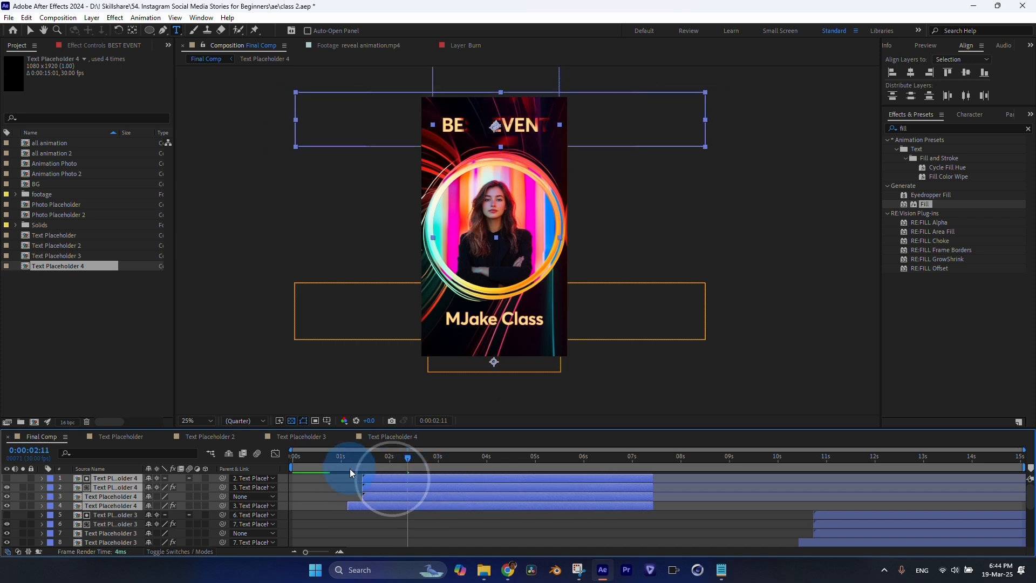
{"action": "key", "text": "space"}
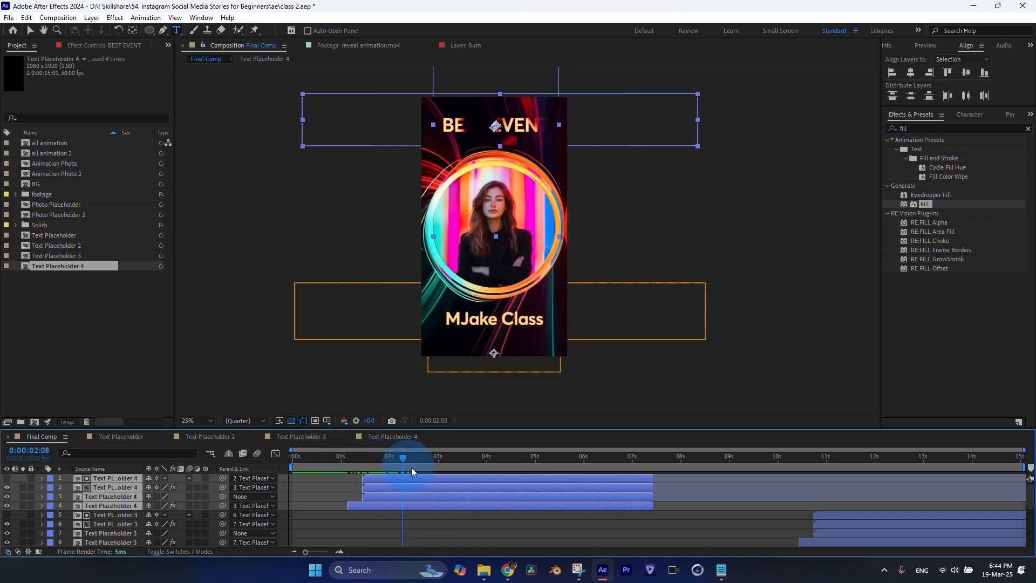
{"action": "left_click", "coordinate": [334, 497]}
Step: Set the Fill effect color on Text Placeholder 4 layer 4 to bright cyan (00D8FF)
{"action": "left_click", "coordinate": [366, 505]}
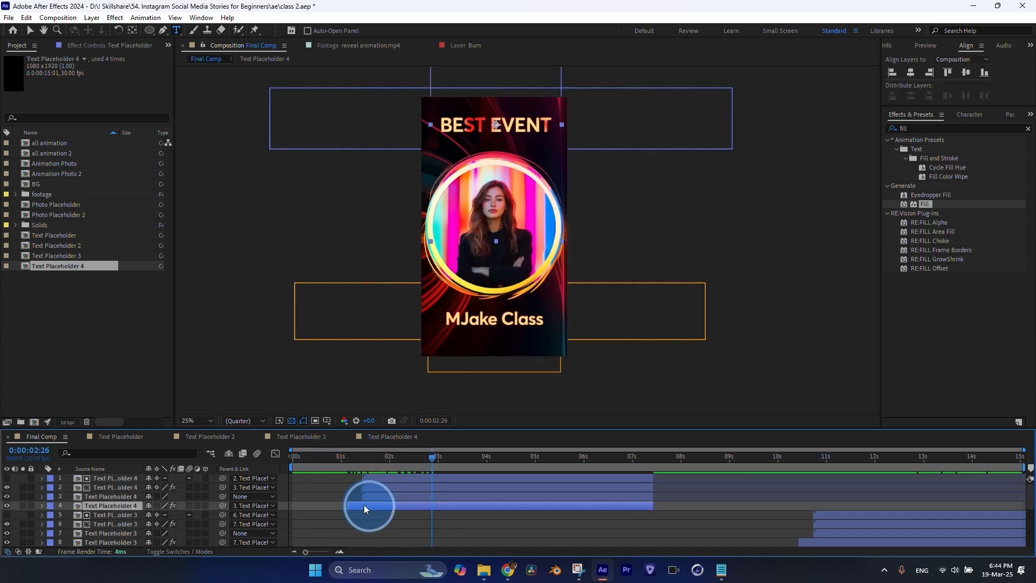
{"action": "left_click", "coordinate": [81, 44]}
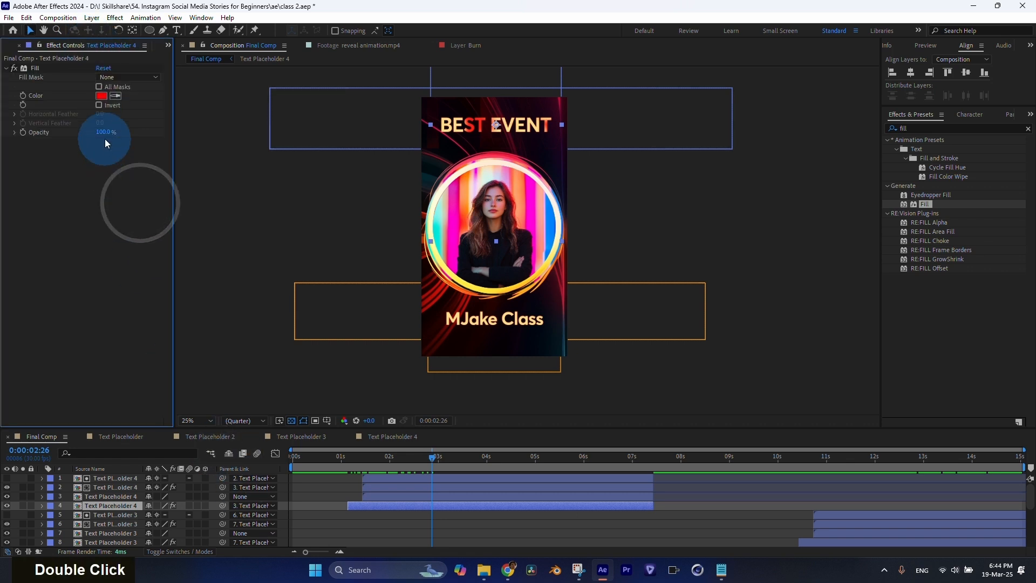
{"action": "left_click", "coordinate": [101, 95]}
{"action": "mouse_move", "coordinate": [150, 318]}
{"action": "left_mouse_down"}
{"action": "mouse_move", "coordinate": [159, 306]}
{"action": "mouse_move", "coordinate": [163, 315]}
{"action": "left_mouse_up"}
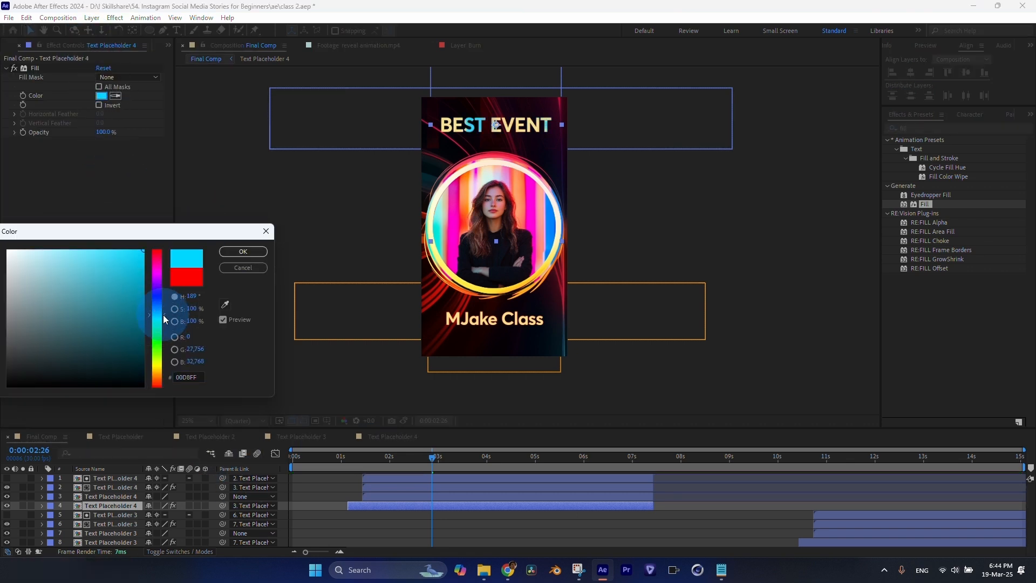
{"action": "left_click", "coordinate": [242, 251]}
Step: Apply a Fill effect to Text Placeholder 4 layer 3 and set its color to white (FFFFFF)
{"action": "left_click", "coordinate": [915, 205]}
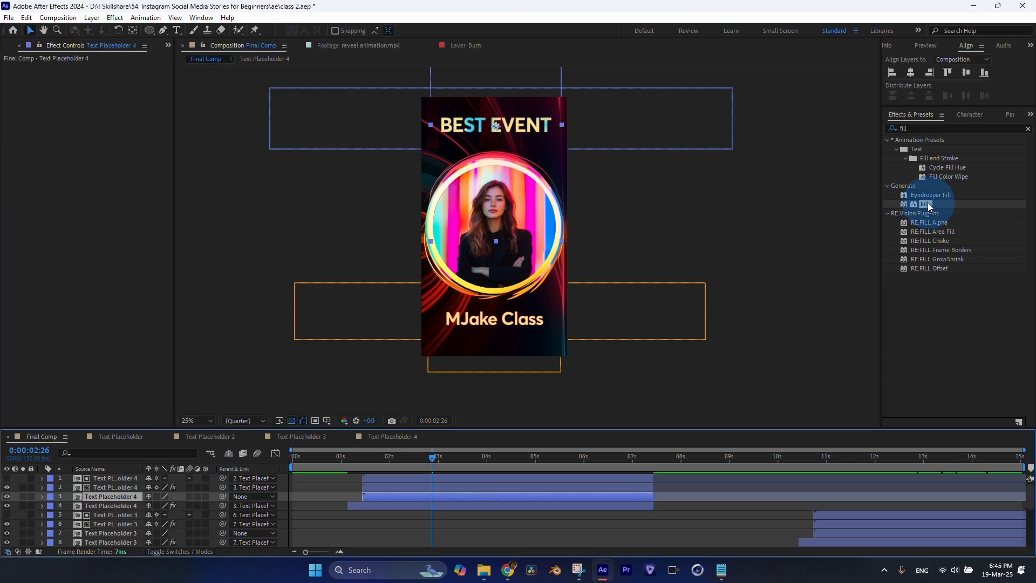
{"action": "left_click_drag", "start_coordinate": [929, 206], "coordinate": [431, 497]}
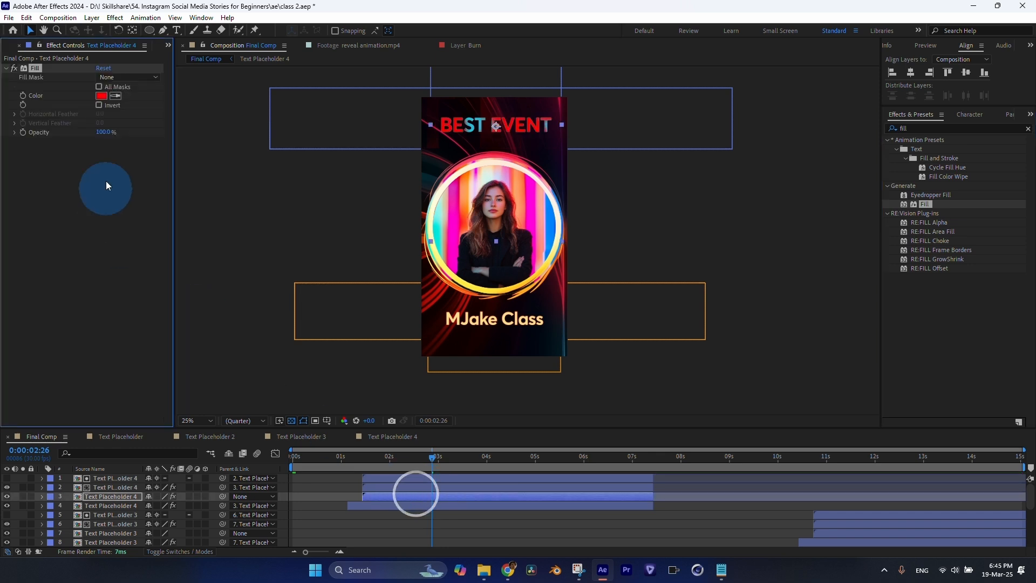
{"action": "left_click", "coordinate": [101, 95]}
{"action": "left_click_drag", "start_coordinate": [80, 294], "coordinate": [19, 208]}
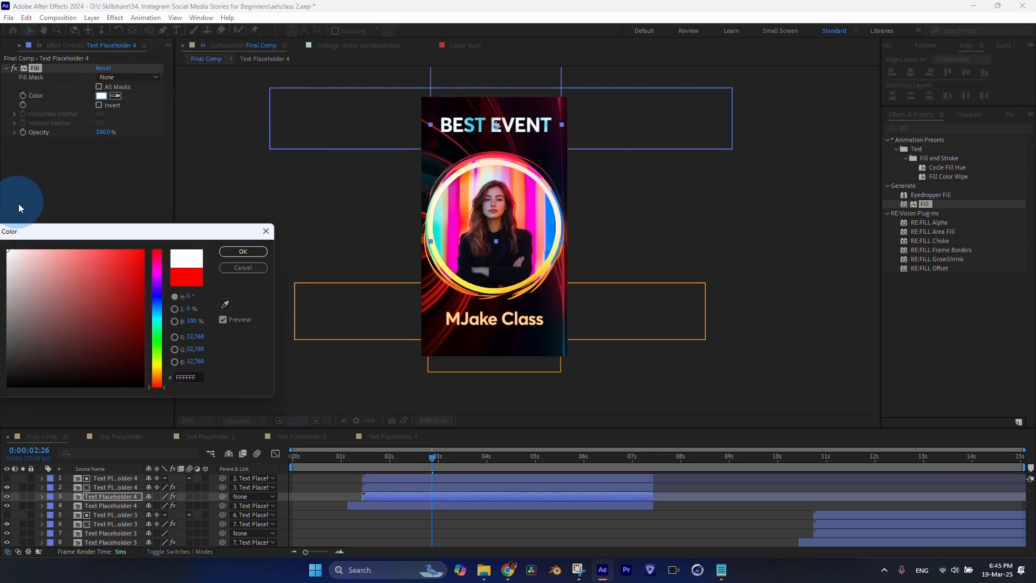
{"action": "left_click", "coordinate": [266, 269]}
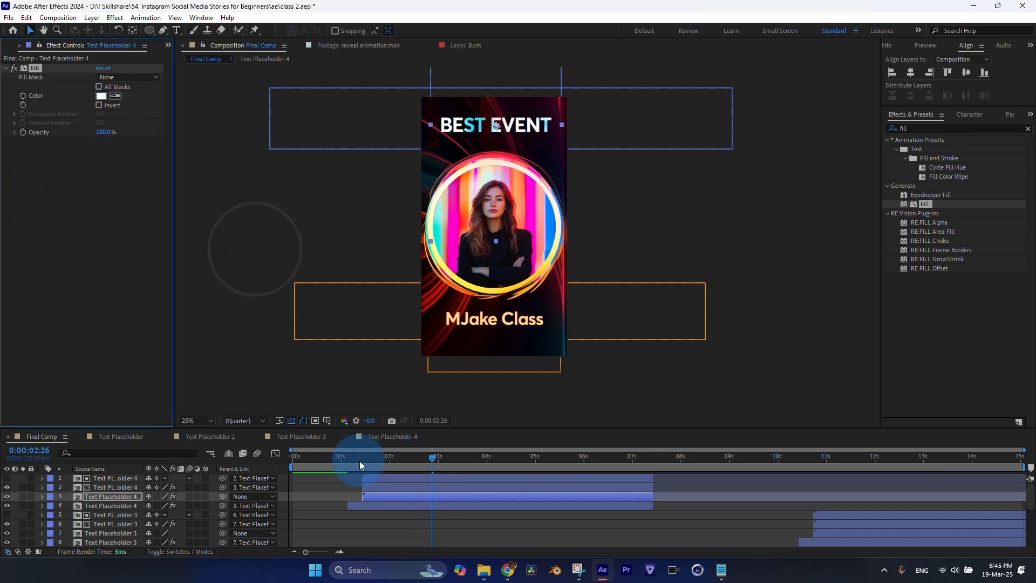
Step: Change the Fill color on Text Placeholder 4 layer 2, the one with the Curves effect, to cyan-blue
{"action": "left_click_drag", "start_coordinate": [359, 460], "coordinate": [407, 472]}
{"action": "left_click", "coordinate": [408, 487]}
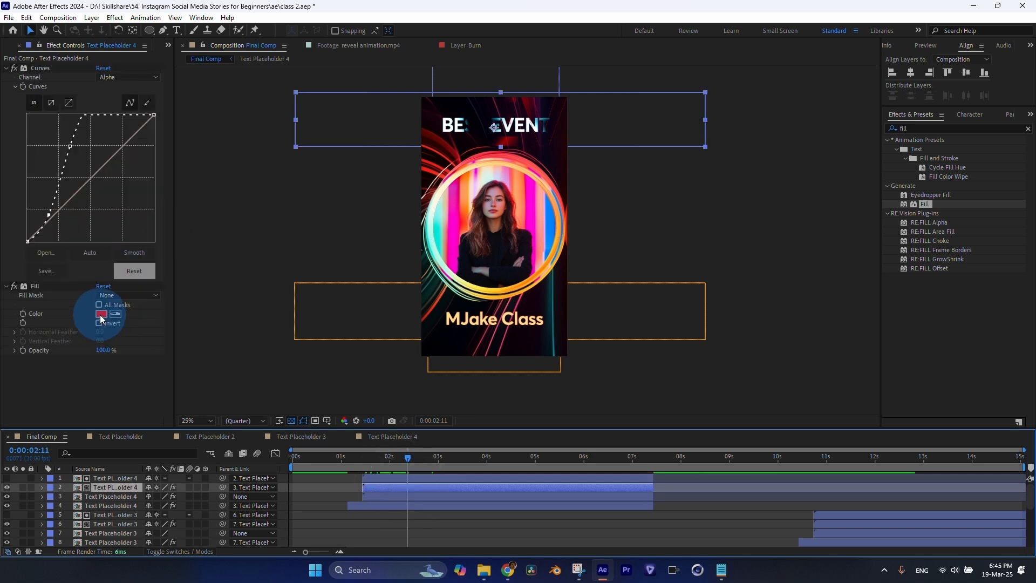
{"action": "left_click", "coordinate": [101, 315]}
{"action": "left_click", "coordinate": [160, 307]}
{"action": "left_click", "coordinate": [161, 313]}
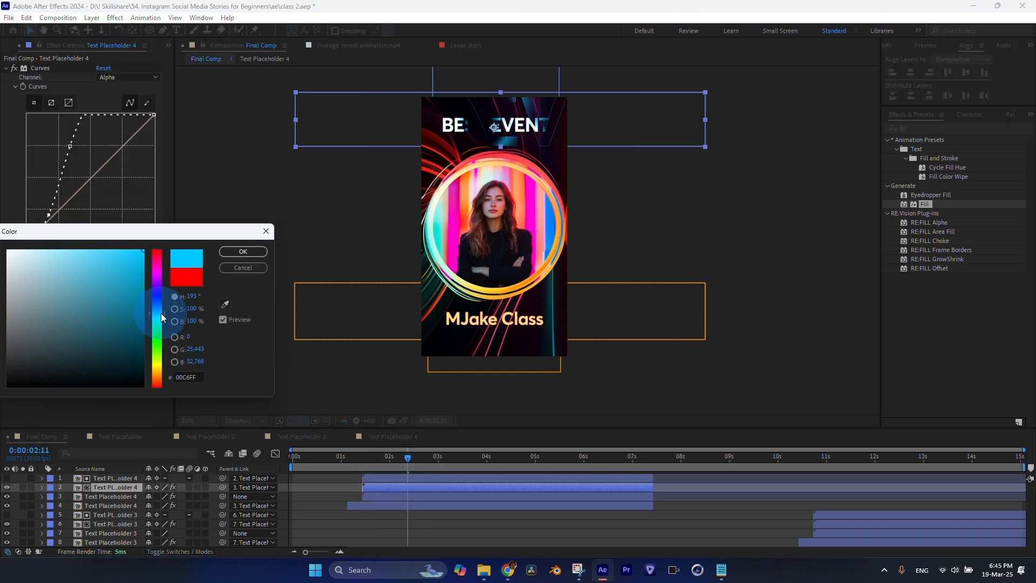
{"action": "left_click_drag", "start_coordinate": [161, 313], "coordinate": [163, 308]}
{"action": "key", "text": "Return"}
Step: Extend the four Text Placeholder 4 layers so they end at about 10.4 seconds
{"action": "left_click_drag", "start_coordinate": [388, 464], "coordinate": [584, 460]}
{"action": "left_click", "coordinate": [591, 478]}
{"action": "left_click", "coordinate": [613, 502], "text": "shift"}
{"action": "left_click_drag", "start_coordinate": [655, 475], "coordinate": [800, 474]}
Step: Move the last two Time Remap keyframes of Text Placeholder 4 layer 4 to about 9.4 and 10.4 seconds, and preview around 9 seconds
{"action": "left_click_drag", "start_coordinate": [604, 459], "coordinate": [771, 462]}
{"action": "key", "text": "u"}
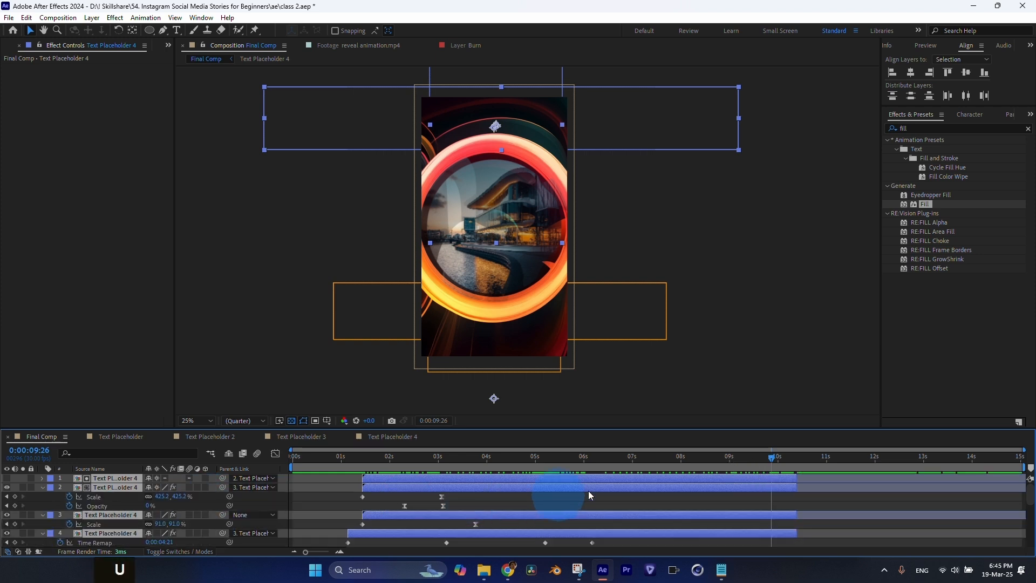
{"action": "scroll", "coordinate": [527, 504], "scroll_direction": "down", "scroll_amount": 3}
{"action": "left_click_drag", "start_coordinate": [536, 511], "coordinate": [799, 519]}
{"action": "left_click_drag", "start_coordinate": [749, 453], "coordinate": [730, 470]}
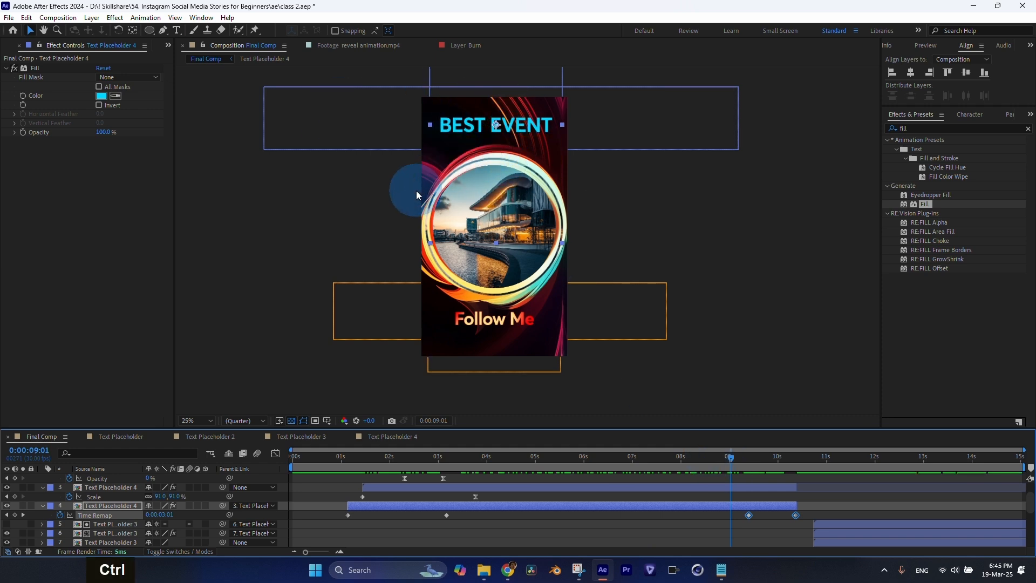
Step: Hide the layer outlines in the composition view, preview the "BEST EVENT" title, and collapse the title layers' properties
{"action": "key", "text": "ctrl+shift+h"}
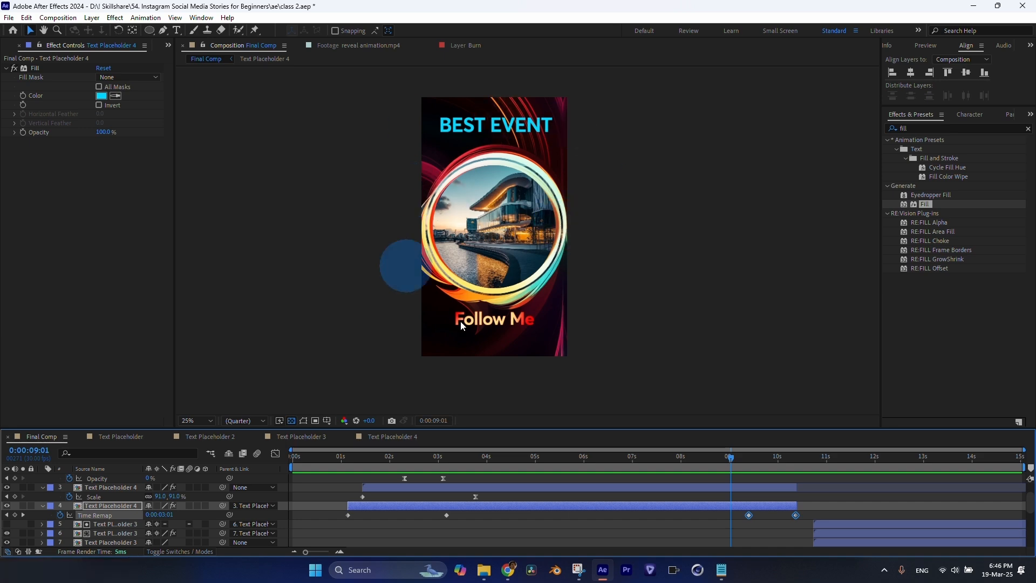
{"action": "left_click", "coordinate": [30, 31]}
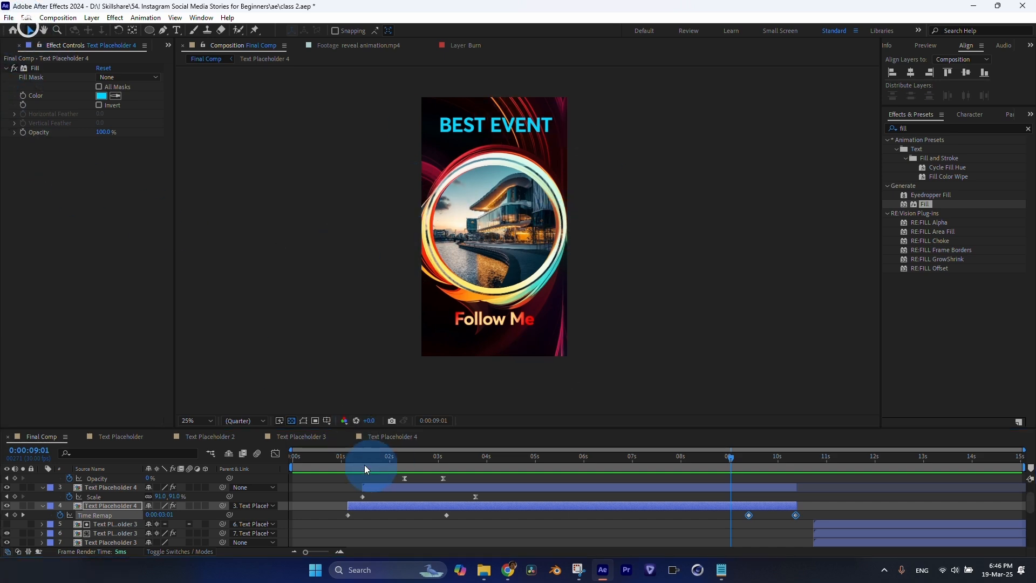
{"action": "left_click_drag", "start_coordinate": [306, 456], "coordinate": [570, 495]}
{"action": "scroll", "coordinate": [37, 489], "scroll_direction": "up", "scroll_amount": 5}
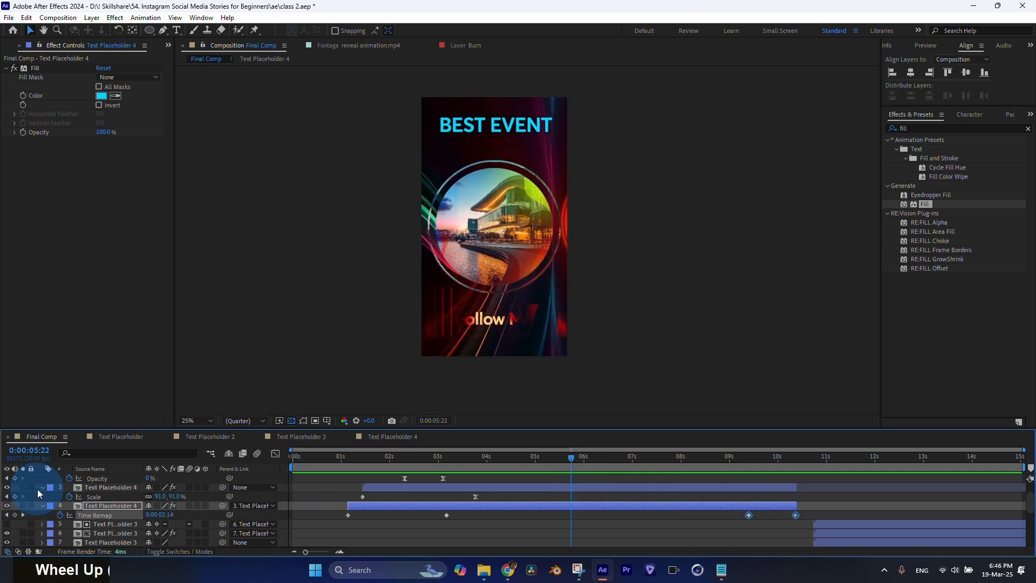
{"action": "left_click", "coordinate": [42, 487]}
{"action": "left_click", "coordinate": [42, 497]}
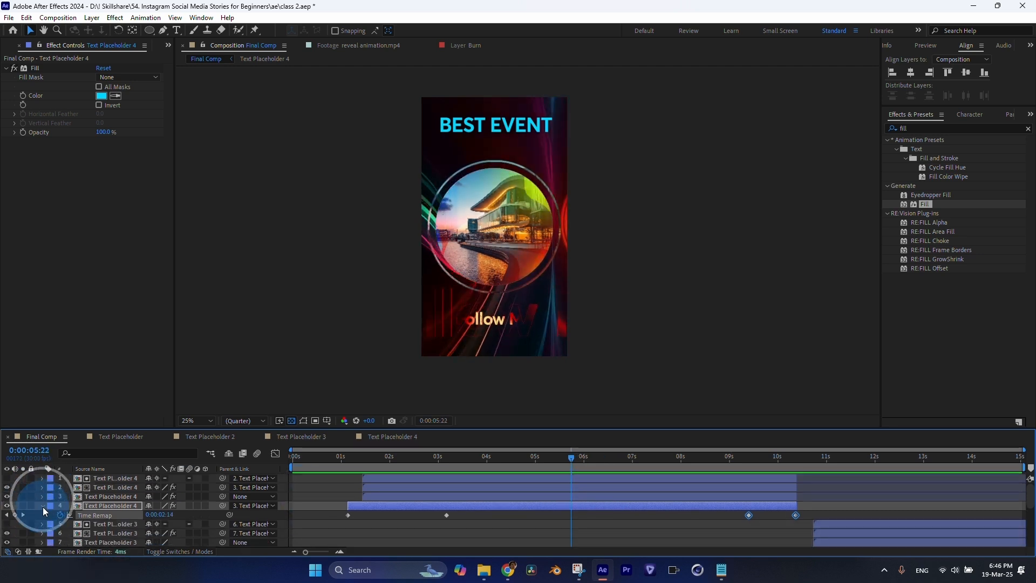
{"action": "left_click", "coordinate": [42, 506]}
Step: Create a paragraph text box below the lower title in Final Comp and enter "VFX Classes"
{"action": "scroll", "coordinate": [480, 332], "scroll_direction": "up", "scroll_amount": 1}
{"action": "middle_click", "coordinate": [448, 286]}
{"action": "left_click_drag", "start_coordinate": [448, 286], "coordinate": [451, 194]}
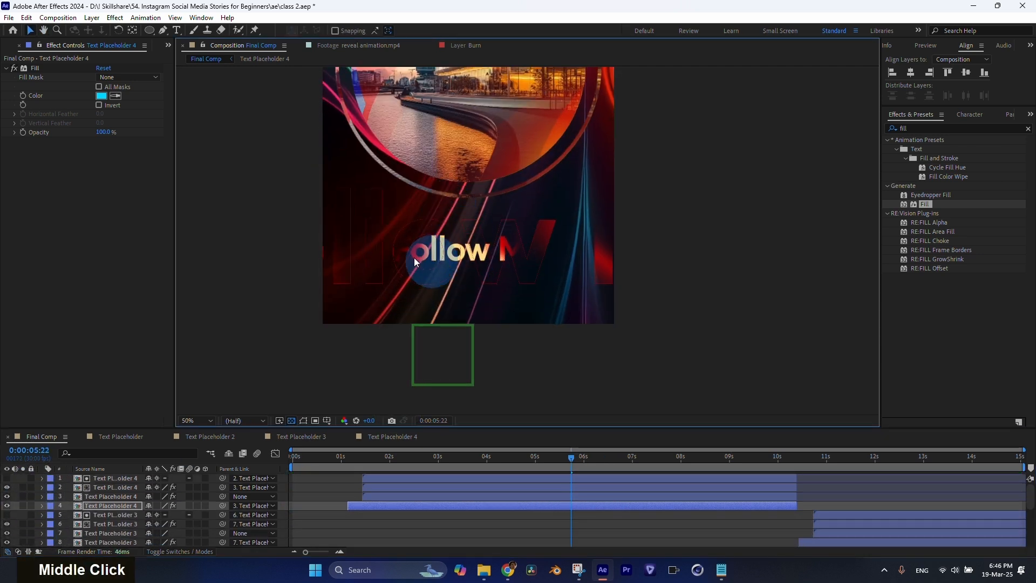
{"action": "left_click", "coordinate": [176, 30]}
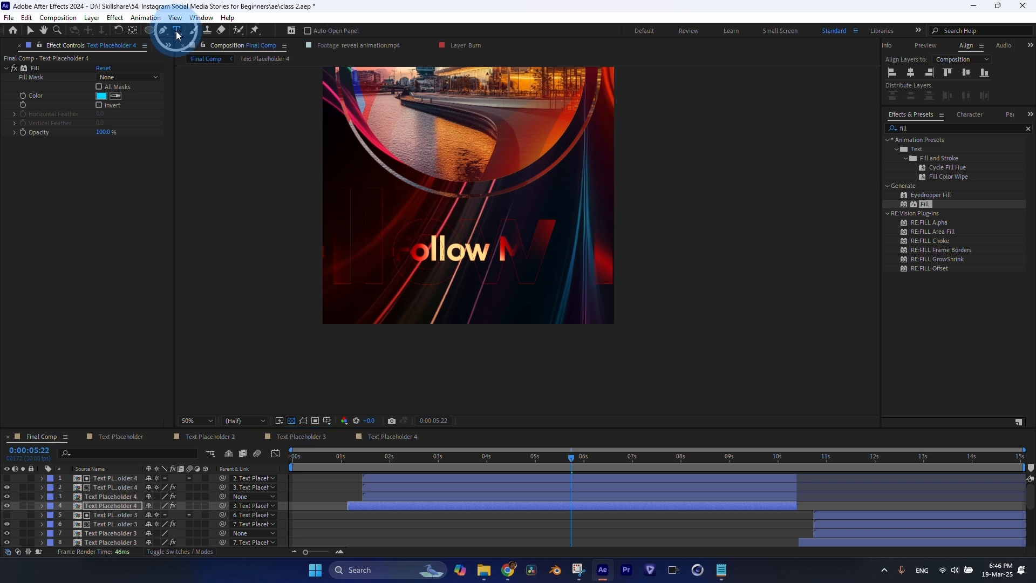
{"action": "left_click", "coordinate": [433, 297]}
{"action": "left_click", "coordinate": [389, 282]}
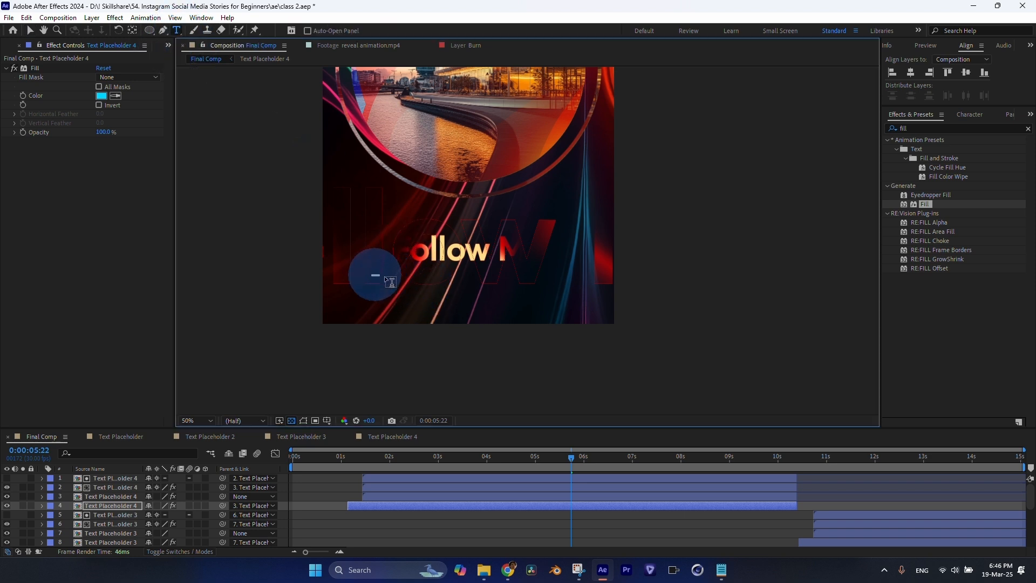
{"action": "left_click_drag", "start_coordinate": [583, 312], "coordinate": [584, 313]}
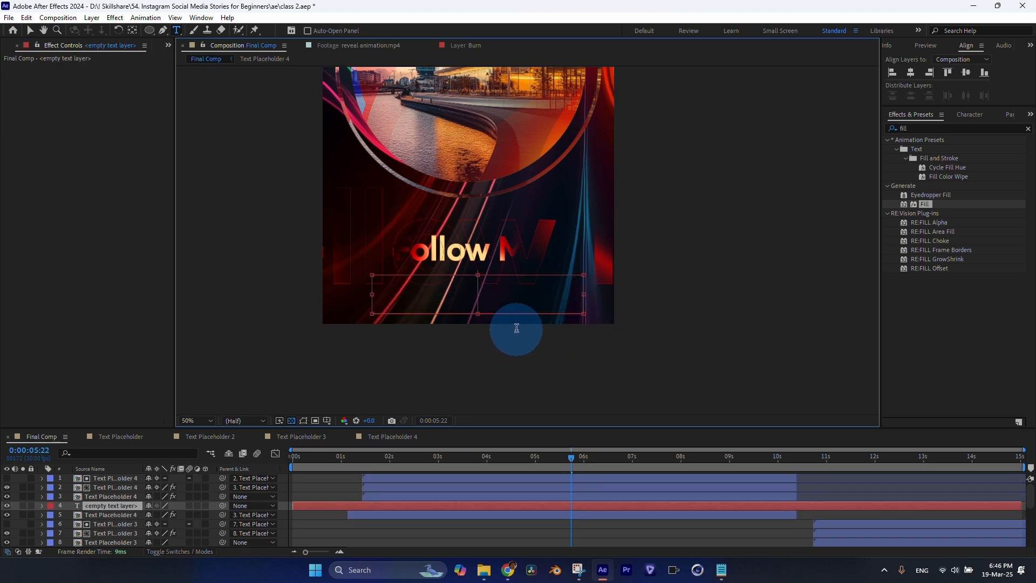
{"action": "type", "text": "VFX Classes"}
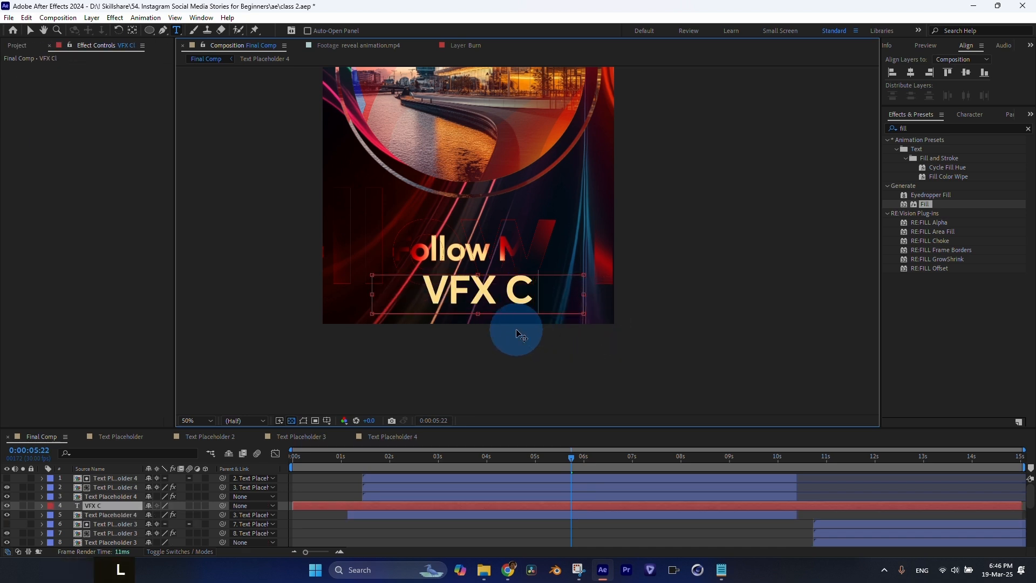
Step: Set the "VFX Classes" text to 65 px and color it white (FFFFFF)
{"action": "key", "text": "ctrl+a"}
{"action": "left_click", "coordinate": [966, 116]}
{"action": "left_click_drag", "start_coordinate": [901, 159], "coordinate": [848, 157]}
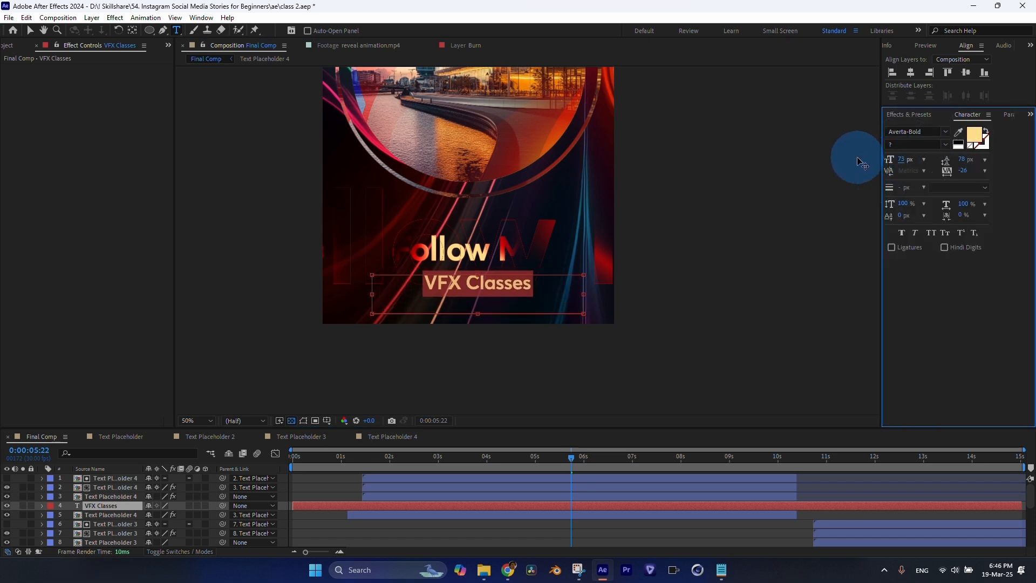
{"action": "left_click", "coordinate": [974, 135]}
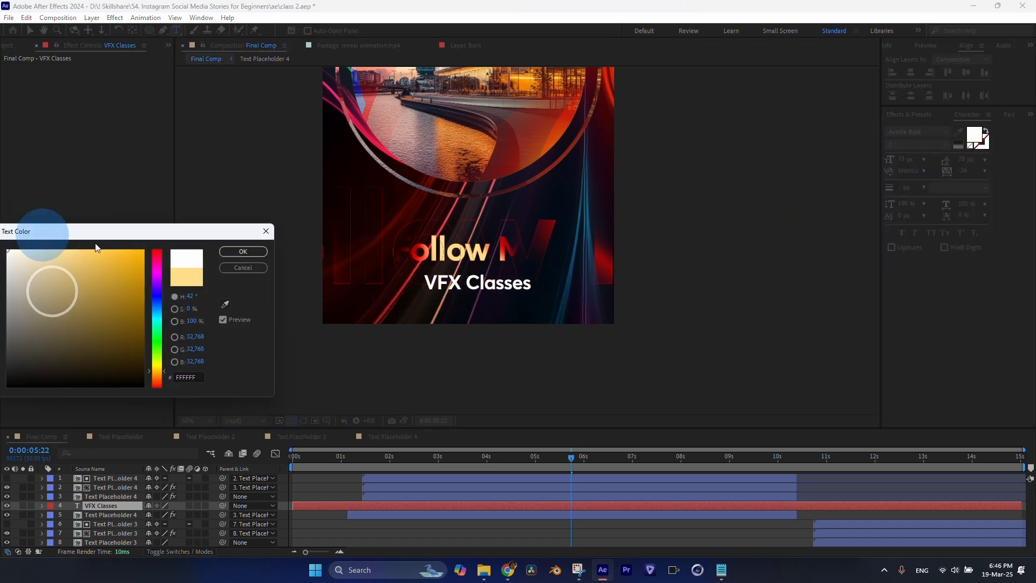
{"action": "left_click", "coordinate": [243, 251]}
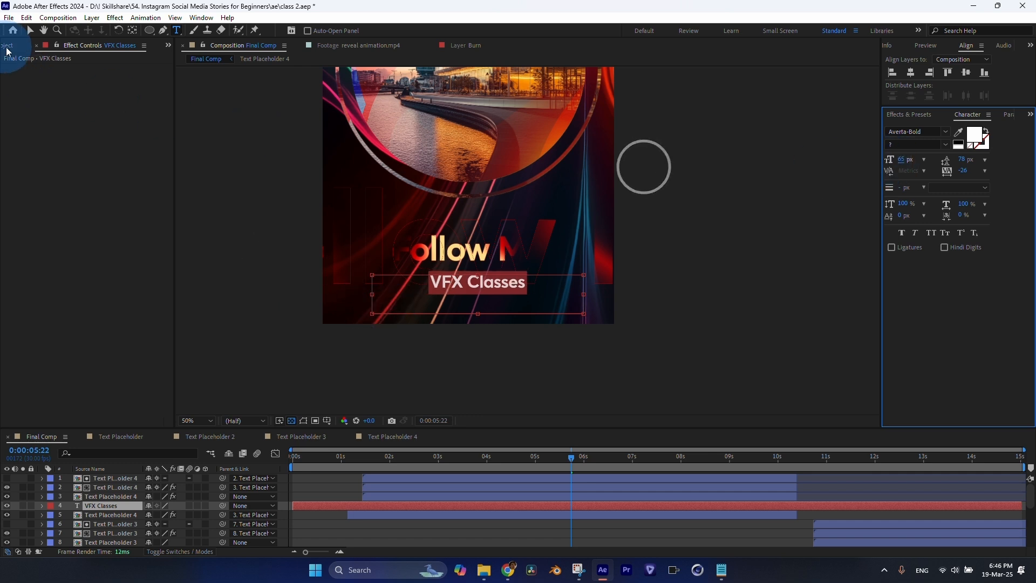
{"action": "left_click", "coordinate": [30, 30]}
{"action": "scroll", "coordinate": [469, 308], "scroll_direction": "down", "scroll_amount": 2}
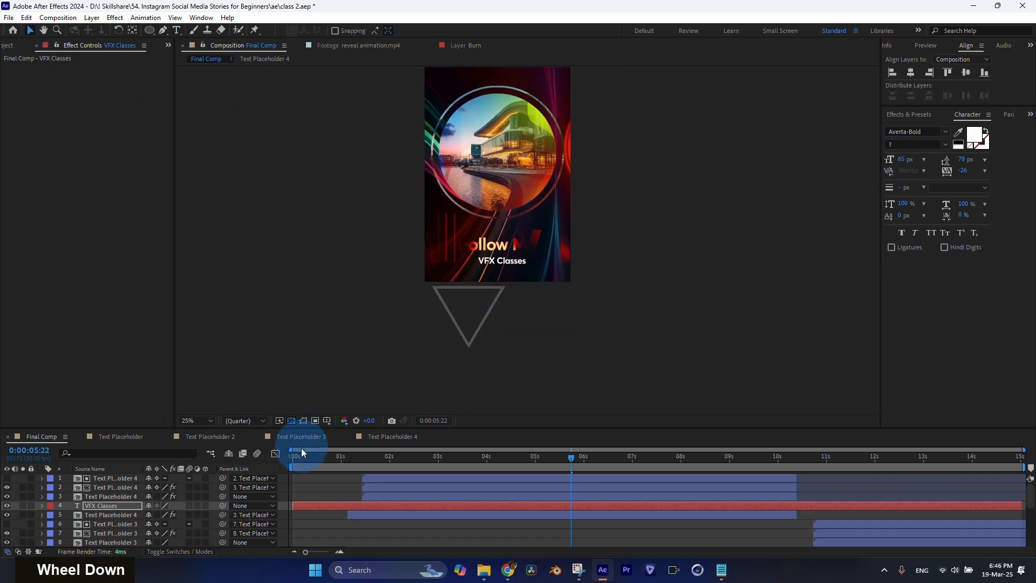
Step: Change the "VFX Classes" text to "Senior Designer" at about 1.8 seconds and center it horizontally in the composition
{"action": "left_click", "coordinate": [316, 459]}
{"action": "left_click_drag", "start_coordinate": [317, 460], "coordinate": [380, 464]}
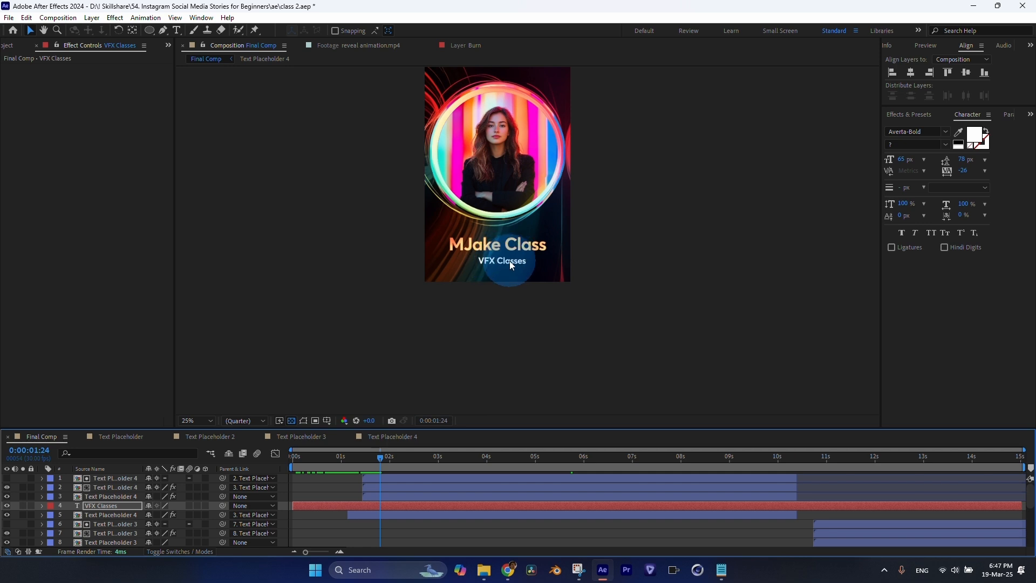
{"action": "double_click", "coordinate": [396, 506]}
{"action": "type", "text": "S"}
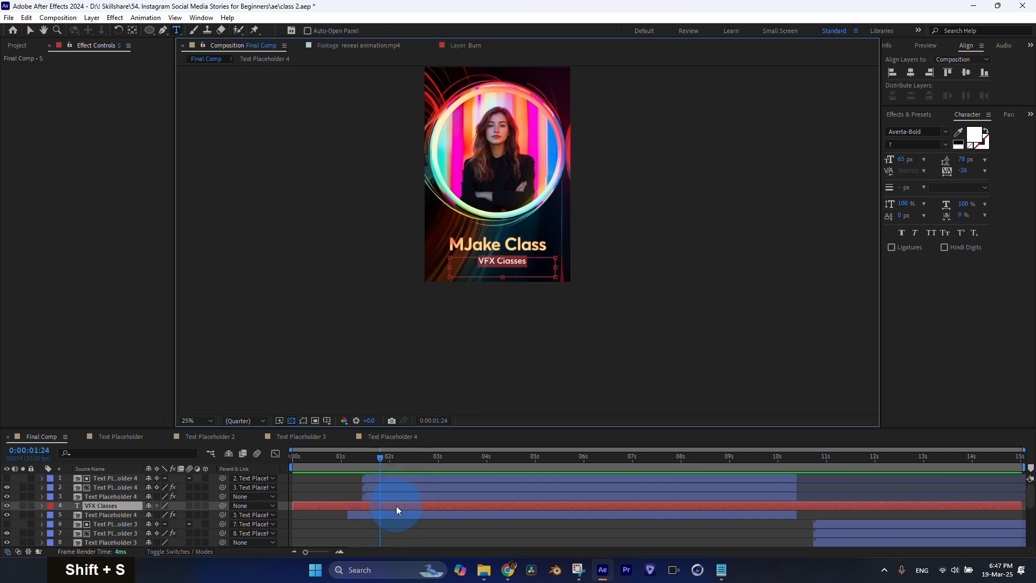
{"action": "type", "text": "in"}
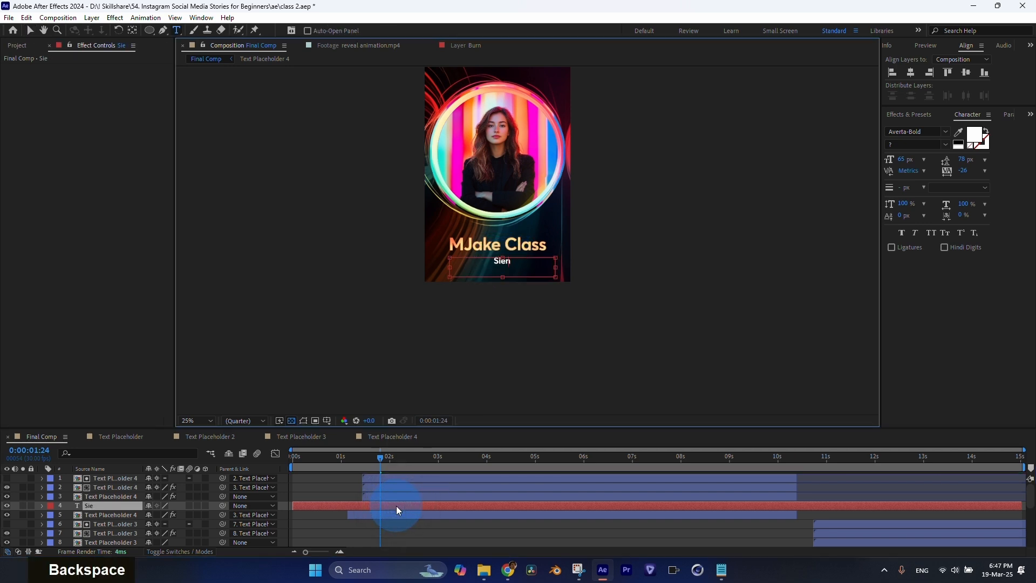
{"action": "type", "text": "enior Designer"}
{"action": "key", "text": "KP_Enter"}
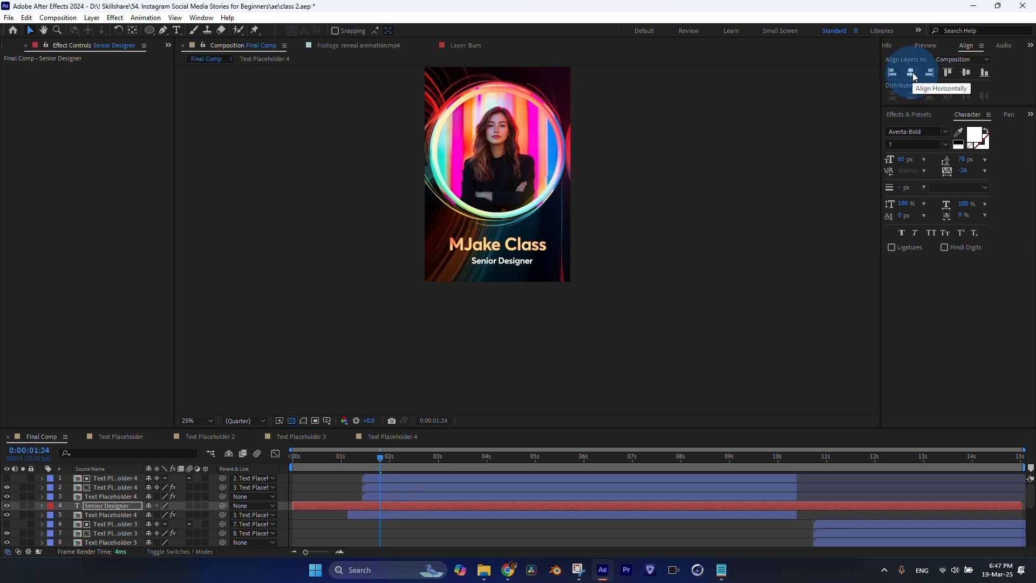
{"action": "left_click", "coordinate": [912, 72]}
{"action": "scroll", "coordinate": [532, 264], "scroll_direction": "up", "scroll_amount": 2}
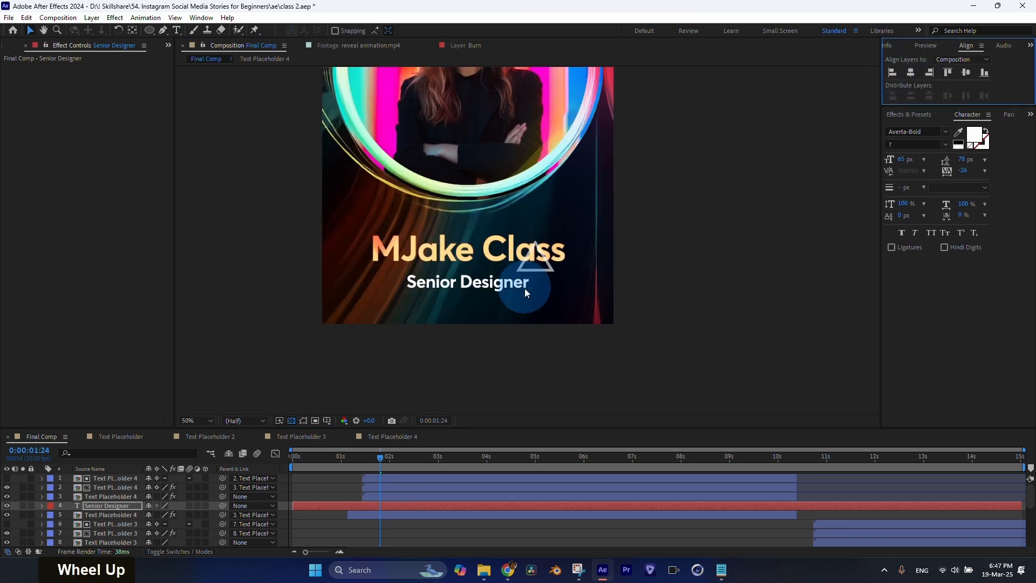
Step: Add a Position text animator to the "Senior Designer" layer and set its vertical offset to about -59
{"action": "left_click", "coordinate": [41, 505]}
{"action": "left_click", "coordinate": [211, 515]}
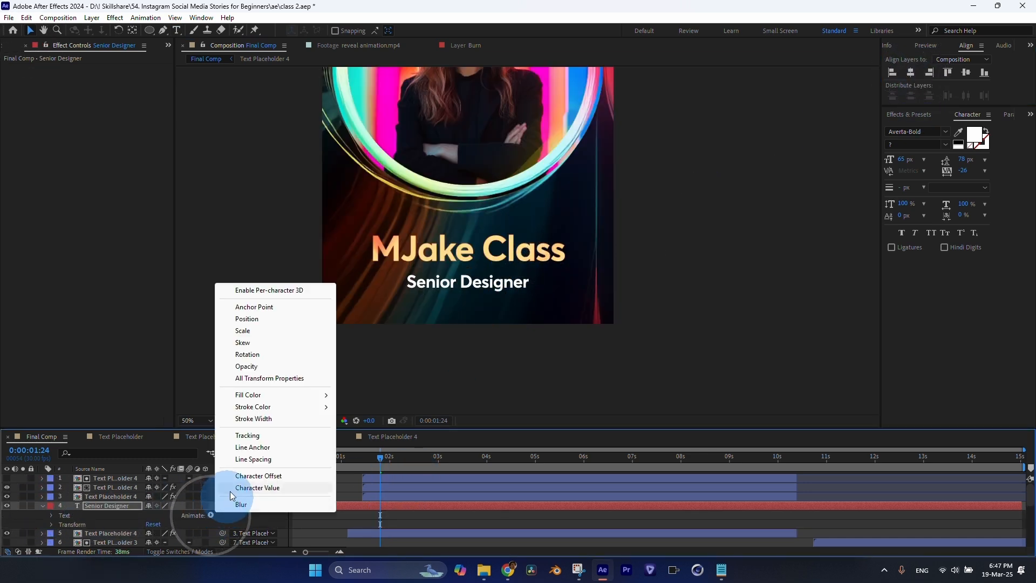
{"action": "left_click", "coordinate": [251, 319]}
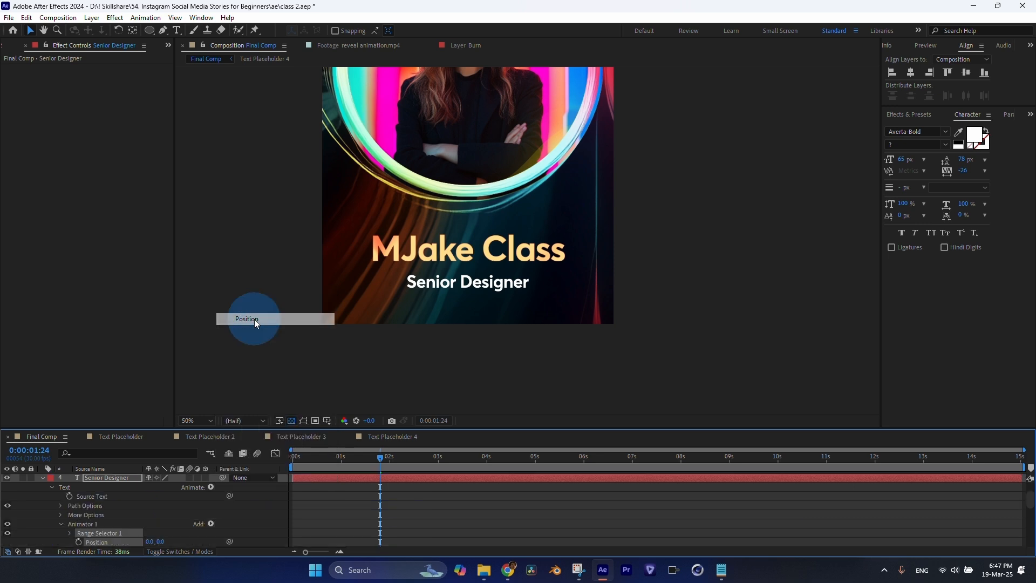
{"action": "left_click_drag", "start_coordinate": [152, 541], "coordinate": [137, 536]}
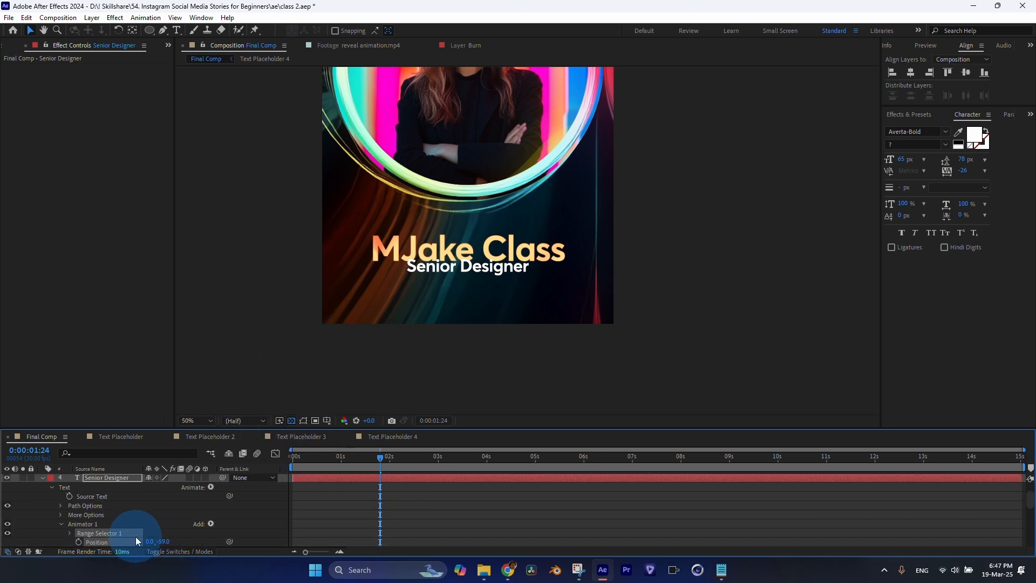
Step: Add an Opacity property to the "Senior Designer" text animator and set it to 0%
{"action": "scroll", "coordinate": [95, 527], "scroll_direction": "down", "scroll_amount": 3}
{"action": "left_click", "coordinate": [210, 497]}
{"action": "mouse_move", "coordinate": [233, 499]}
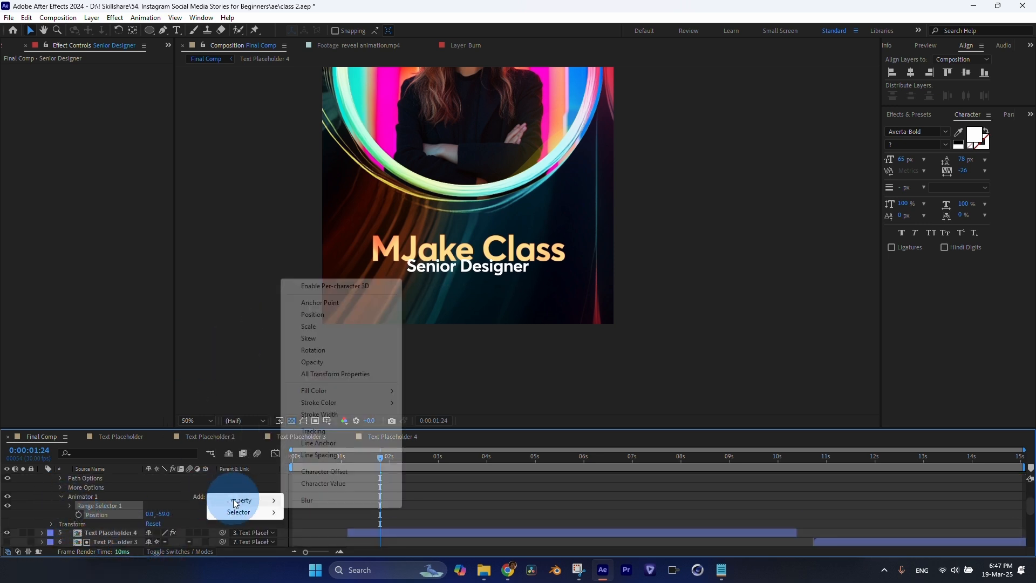
{"action": "left_click", "coordinate": [319, 360]}
{"action": "left_click_drag", "start_coordinate": [147, 523], "coordinate": [44, 526]}
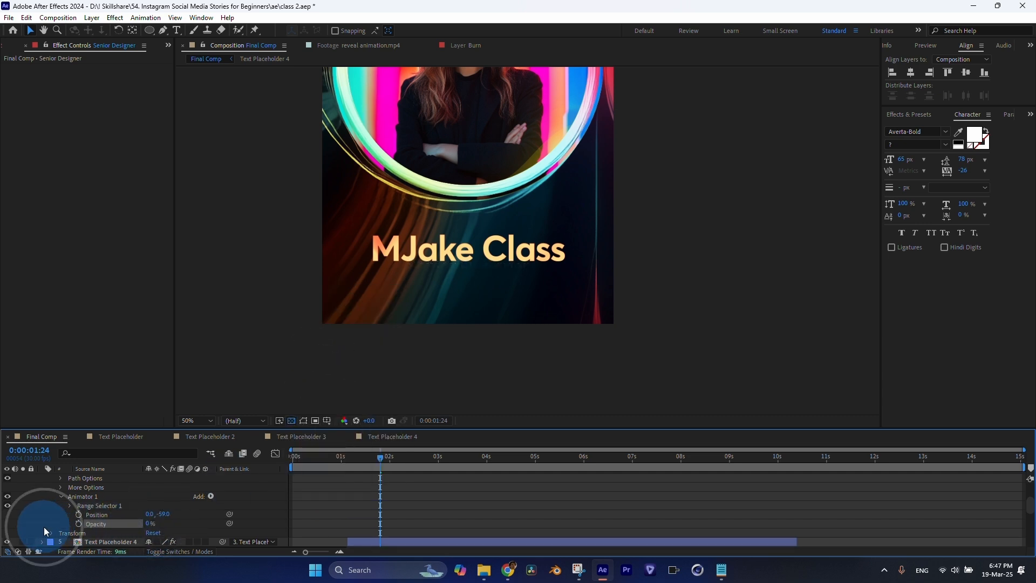
Step: Keyframe the range selector's Offset from -100% at the start of the timeline to 100% at 0:00:01:24
{"action": "left_click", "coordinate": [70, 506]}
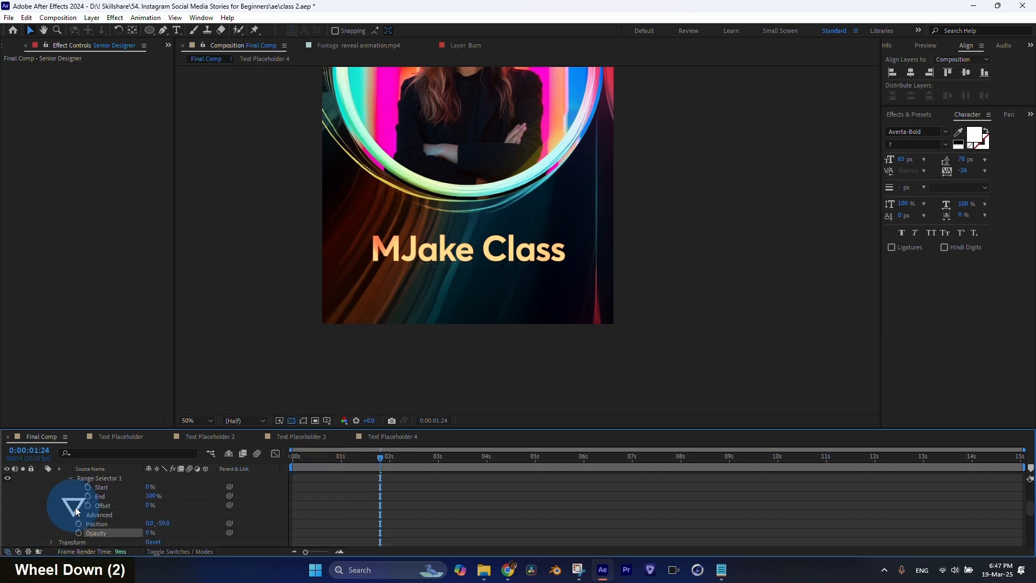
{"action": "scroll", "coordinate": [75, 506], "scroll_direction": "down", "scroll_amount": 2}
{"action": "left_click", "coordinate": [88, 505]}
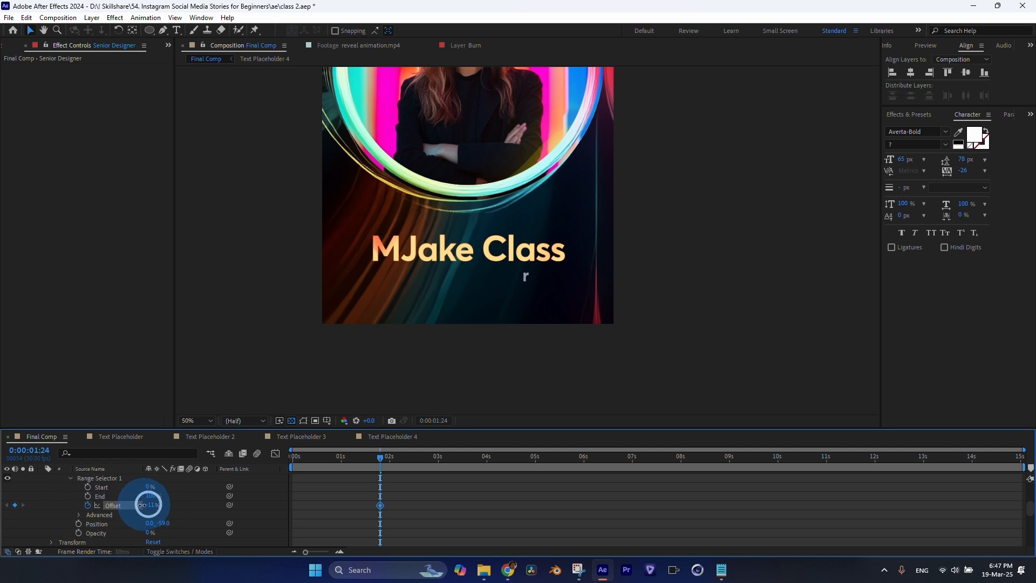
{"action": "left_click_drag", "start_coordinate": [142, 504], "coordinate": [64, 503]}
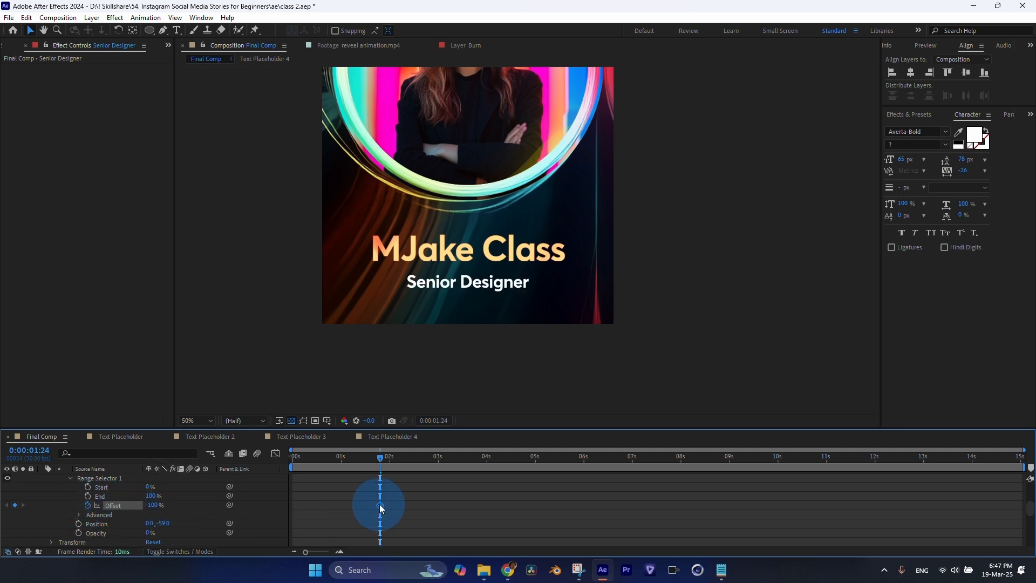
{"action": "left_click_drag", "start_coordinate": [380, 504], "coordinate": [294, 505]}
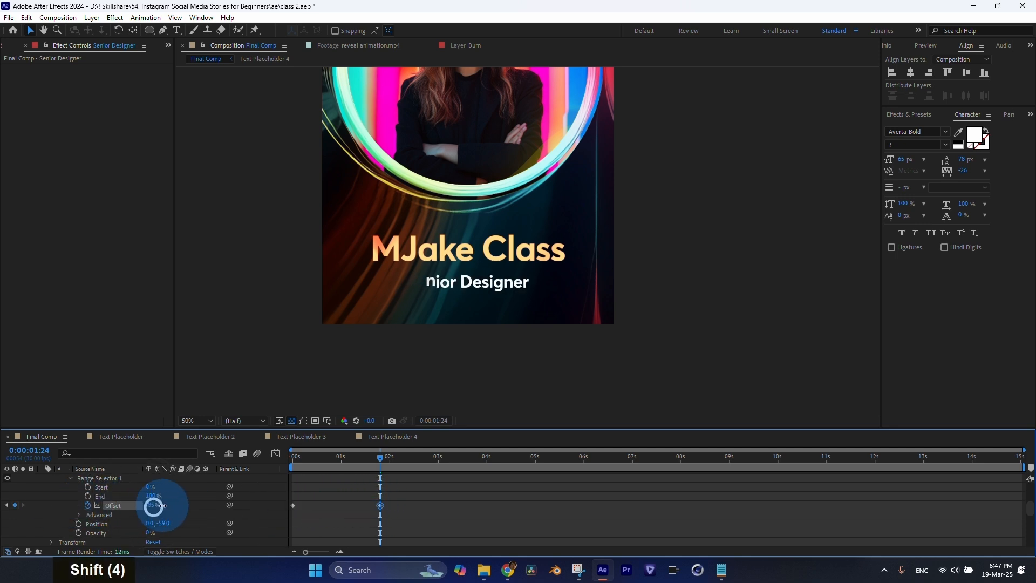
{"action": "left_click_drag", "start_coordinate": [152, 504], "coordinate": [305, 507]}
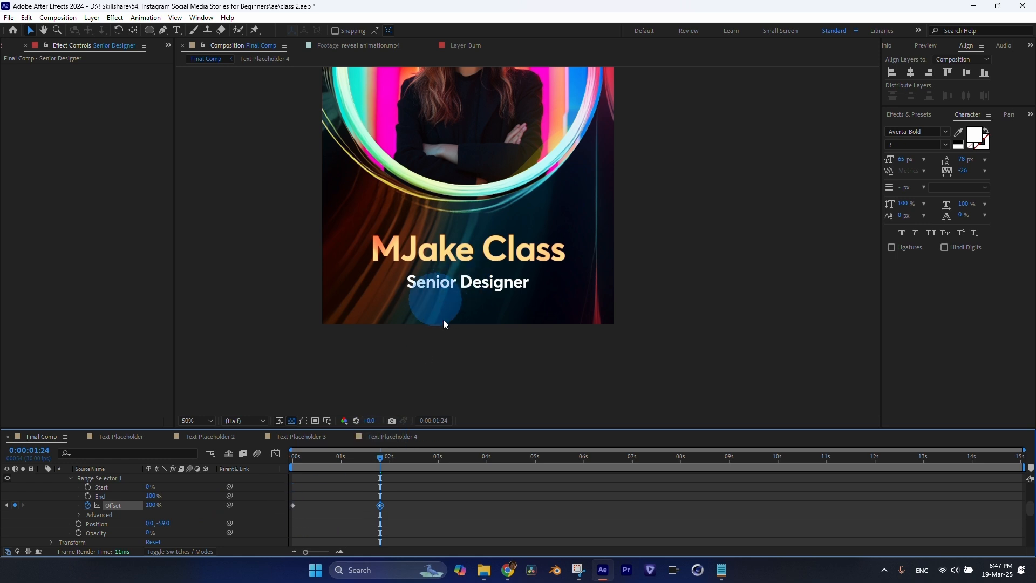
Step: Set the range selector's advanced Shape to Ramp Up and its Ease High to -100%
{"action": "scroll", "coordinate": [66, 497], "scroll_direction": "up", "scroll_amount": 1}
{"action": "left_click", "coordinate": [79, 514]}
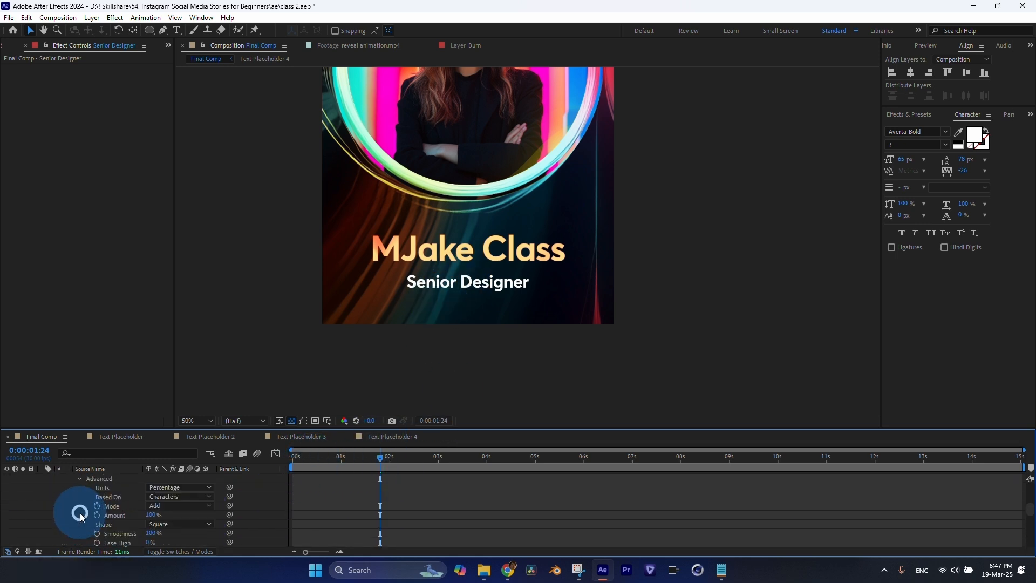
{"action": "left_click", "coordinate": [166, 523]}
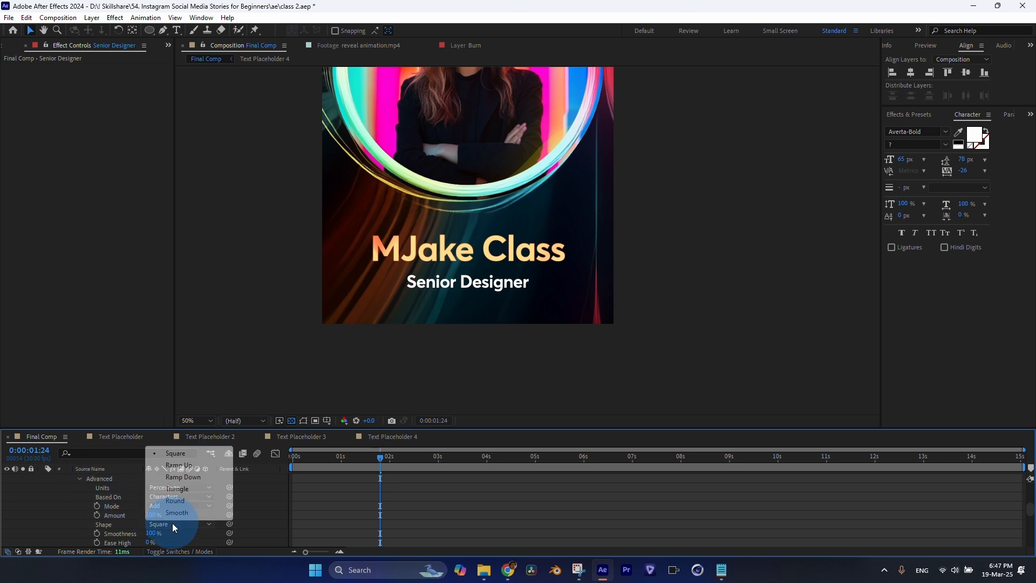
{"action": "left_click", "coordinate": [178, 466]}
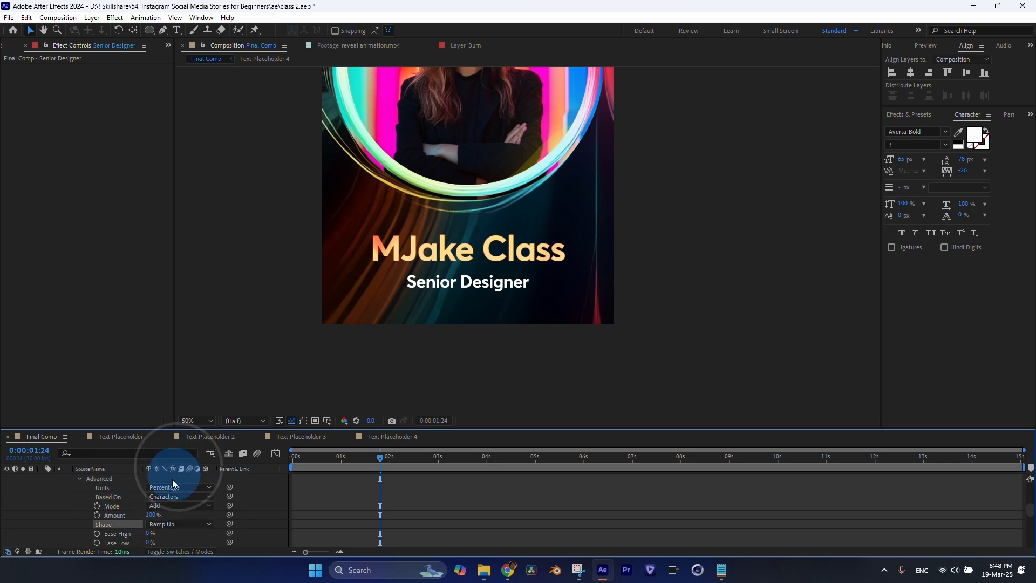
{"action": "left_click", "coordinate": [108, 535]}
{"action": "left_click_drag", "start_coordinate": [149, 533], "coordinate": [101, 534]}
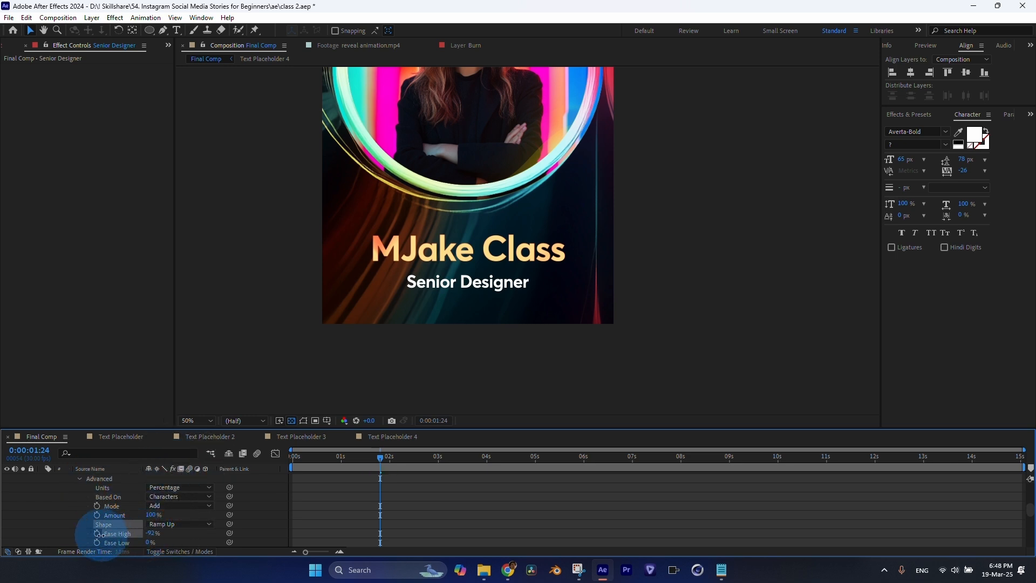
Step: Preview the text reveal and move the ending Offset keyframe earlier, to about 0:00:01:12
{"action": "left_click_drag", "start_coordinate": [366, 468], "coordinate": [344, 463]}
{"action": "scroll", "coordinate": [57, 503], "scroll_direction": "up", "scroll_amount": 5}
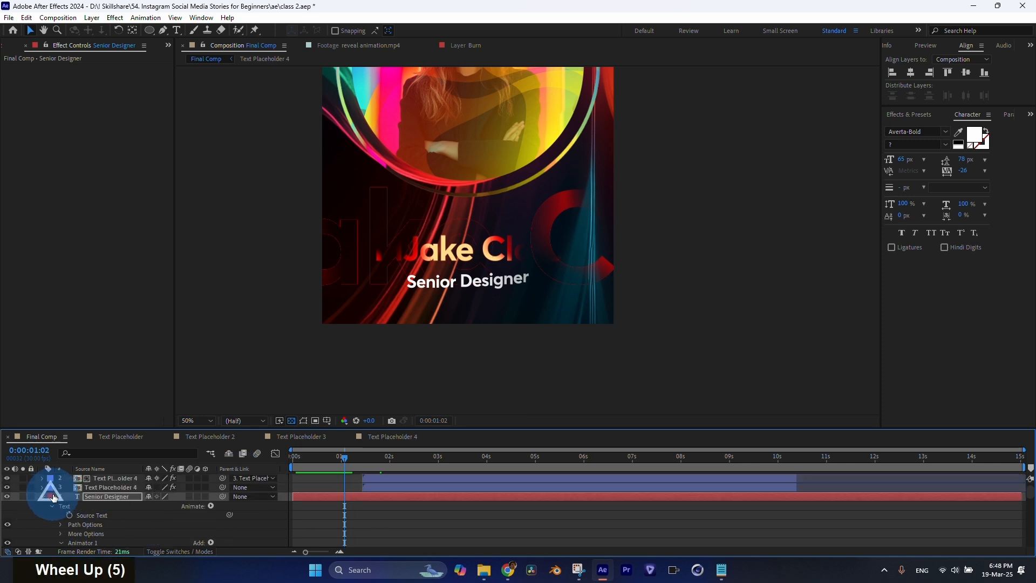
{"action": "scroll", "coordinate": [162, 502], "scroll_direction": "down", "scroll_amount": 2}
{"action": "left_click_drag", "start_coordinate": [380, 524], "coordinate": [364, 524]}
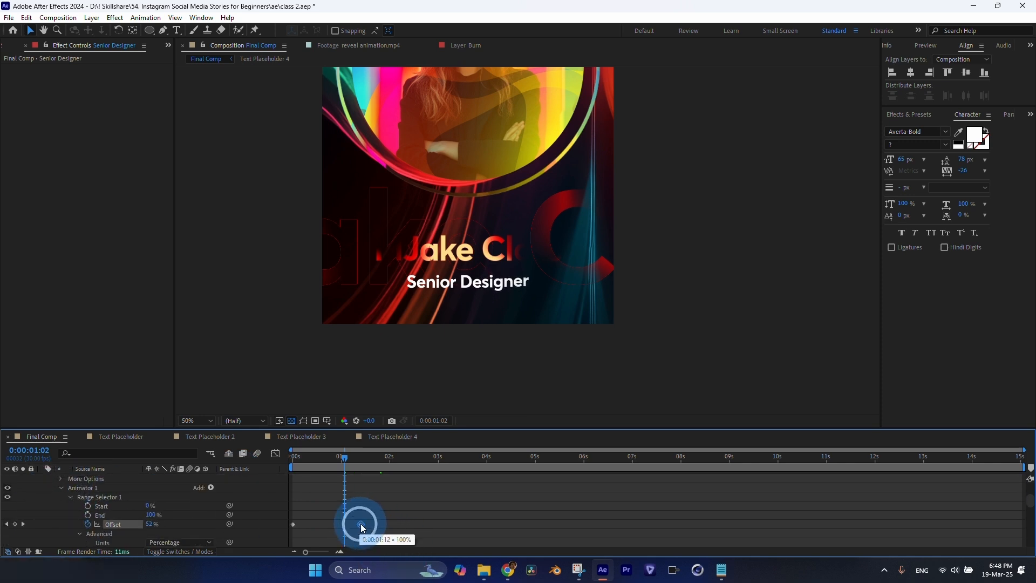
{"action": "left_click_drag", "start_coordinate": [345, 463], "coordinate": [364, 476]}
{"action": "scroll", "coordinate": [41, 503], "scroll_direction": "up", "scroll_amount": 2}
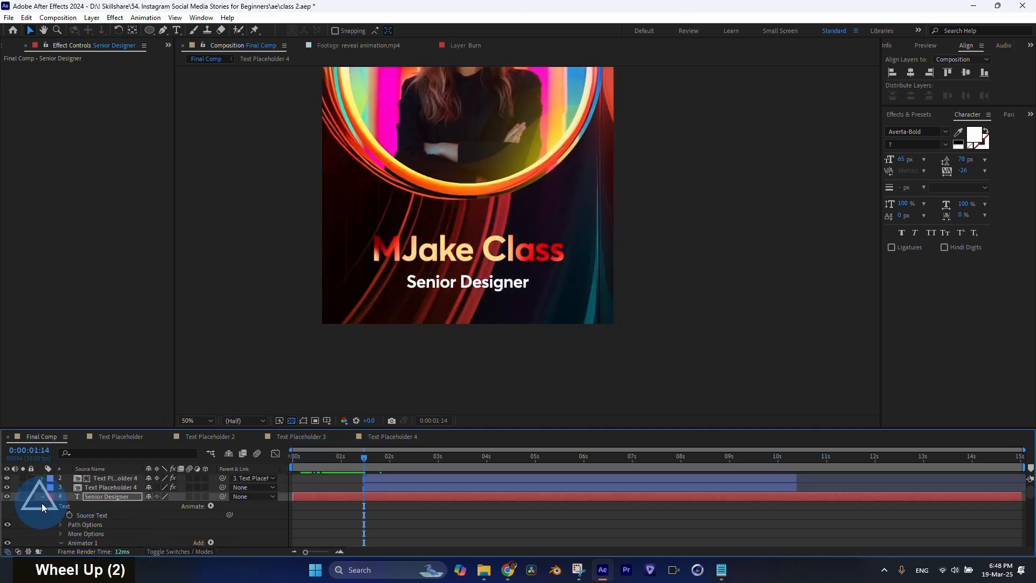
Step: Shift the "Senior Designer" layer to start at about 0.7 seconds and preview its reveal
{"action": "left_click_drag", "start_coordinate": [301, 457], "coordinate": [316, 458]}
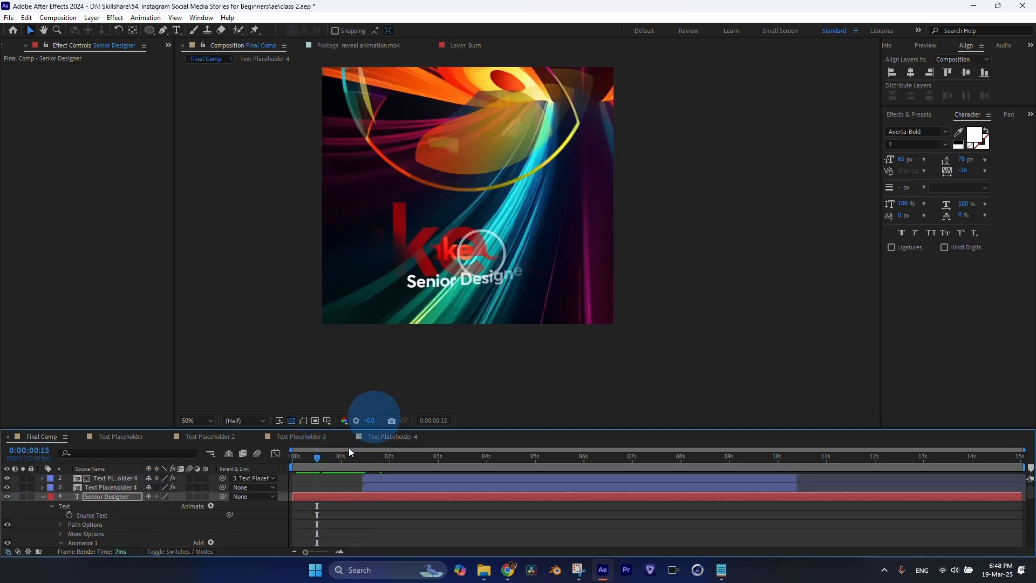
{"action": "scroll", "coordinate": [466, 244], "scroll_direction": "down", "scroll_amount": 2}
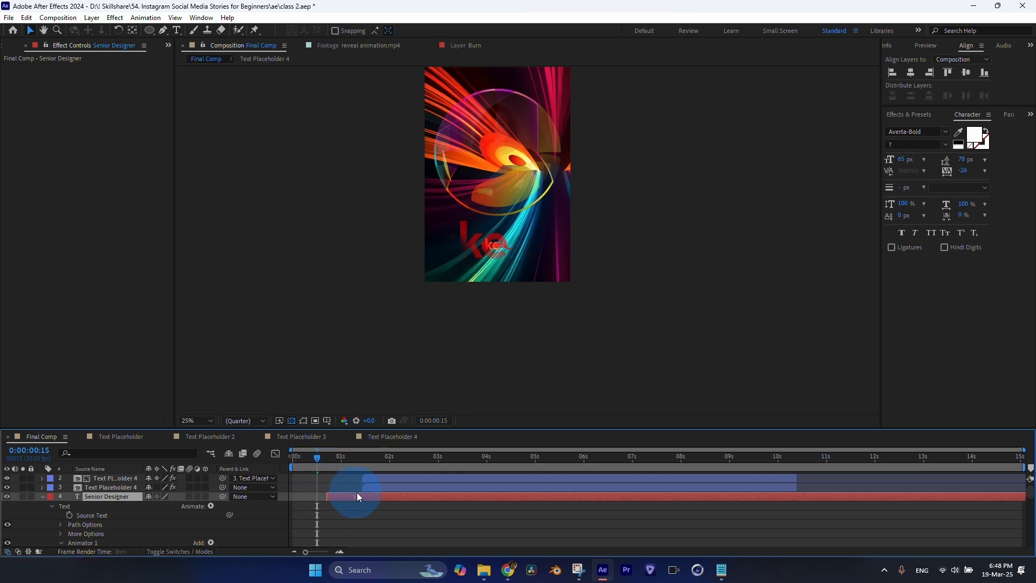
{"action": "left_click_drag", "start_coordinate": [319, 456], "coordinate": [446, 483]}
Step: Duplicate Animator 1 on the "Senior Designer" layer
{"action": "scroll", "coordinate": [433, 519], "scroll_direction": "down", "scroll_amount": 3}
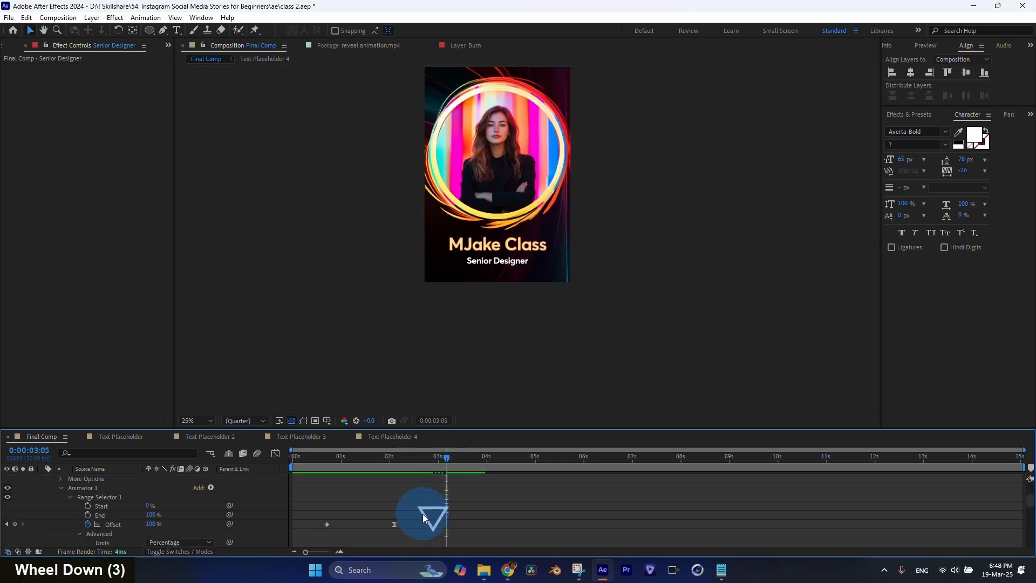
{"action": "left_click", "coordinate": [91, 488]}
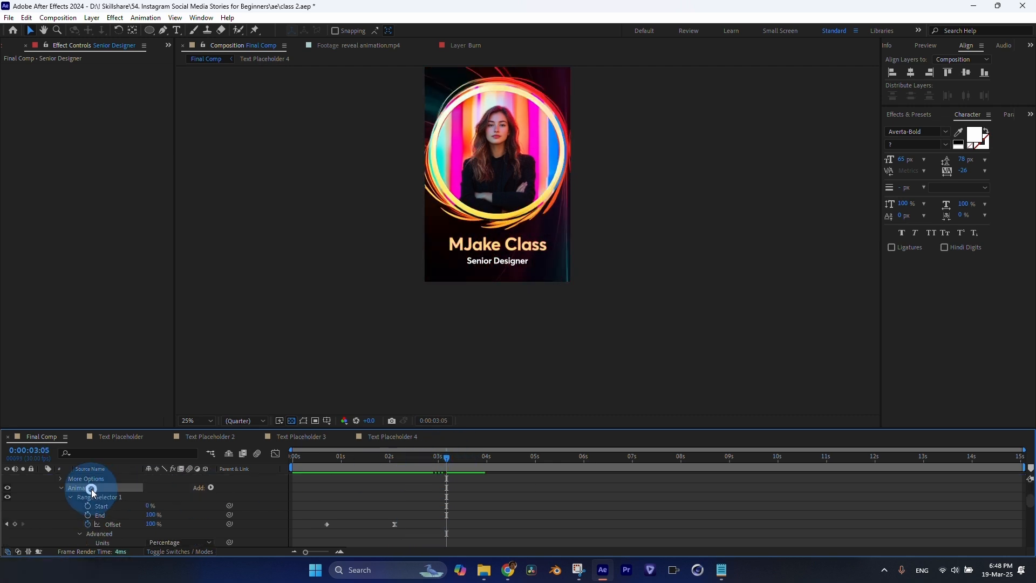
{"action": "key", "text": "ctrl+d"}
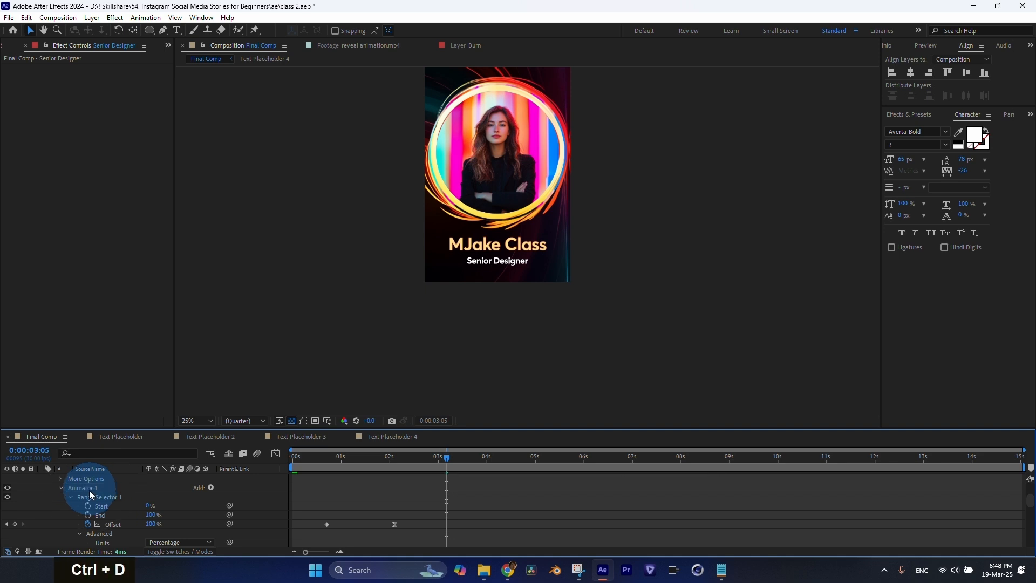
{"action": "scroll", "coordinate": [89, 490], "scroll_direction": "down", "scroll_amount": 3}
{"action": "scroll", "coordinate": [86, 494], "scroll_direction": "down", "scroll_amount": 4}
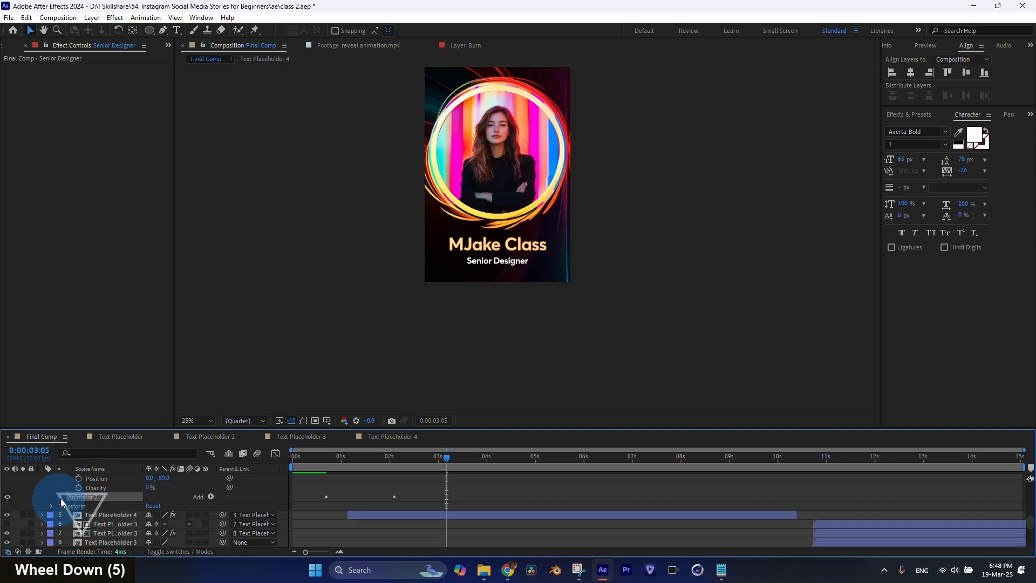
Step: Shift the duplicated animator's two Offset keyframes together so that they start at 0:00:03:05
{"action": "scroll", "coordinate": [316, 507], "scroll_direction": "up", "scroll_amount": 1}
{"action": "left_click", "coordinate": [70, 505]}
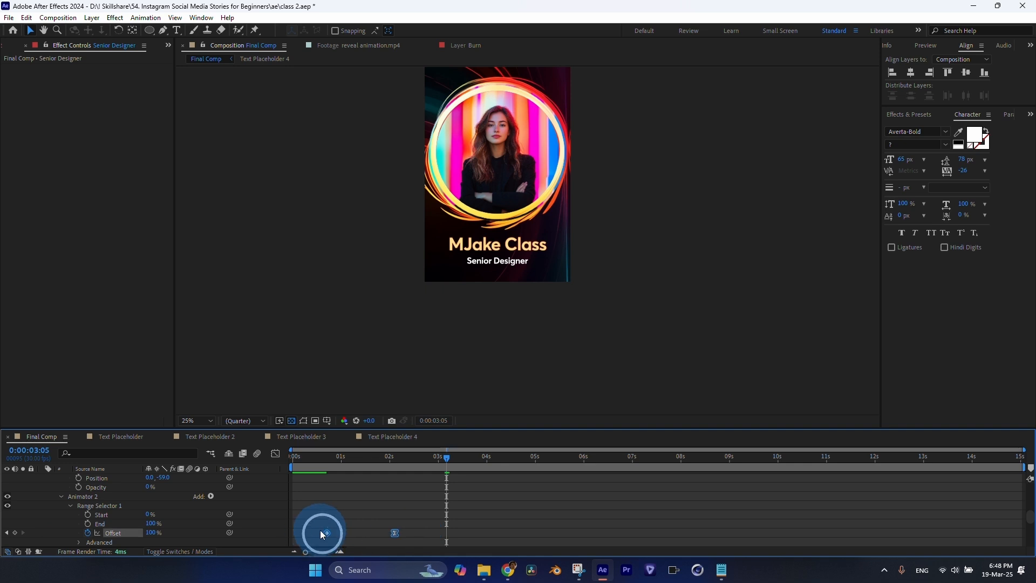
{"action": "left_click_drag", "start_coordinate": [395, 533], "coordinate": [510, 520]}
{"action": "left_click", "coordinate": [468, 521]}
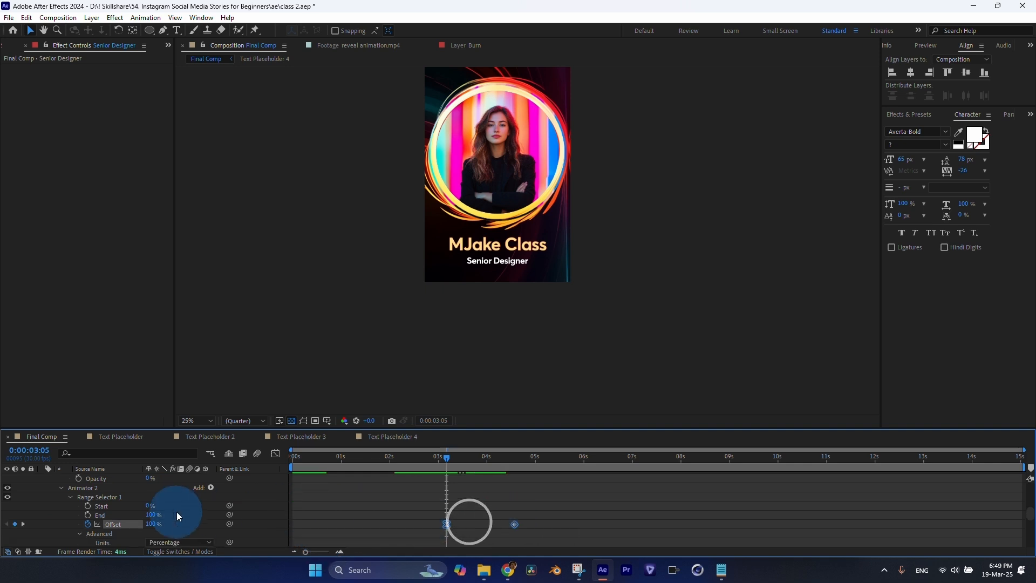
Step: Set the duplicated animator's range selector Shape to Ramp Down and preview the text around 4 seconds
{"action": "scroll", "coordinate": [179, 517], "scroll_direction": "down", "scroll_amount": 1}
{"action": "scroll", "coordinate": [78, 506], "scroll_direction": "down", "scroll_amount": 1}
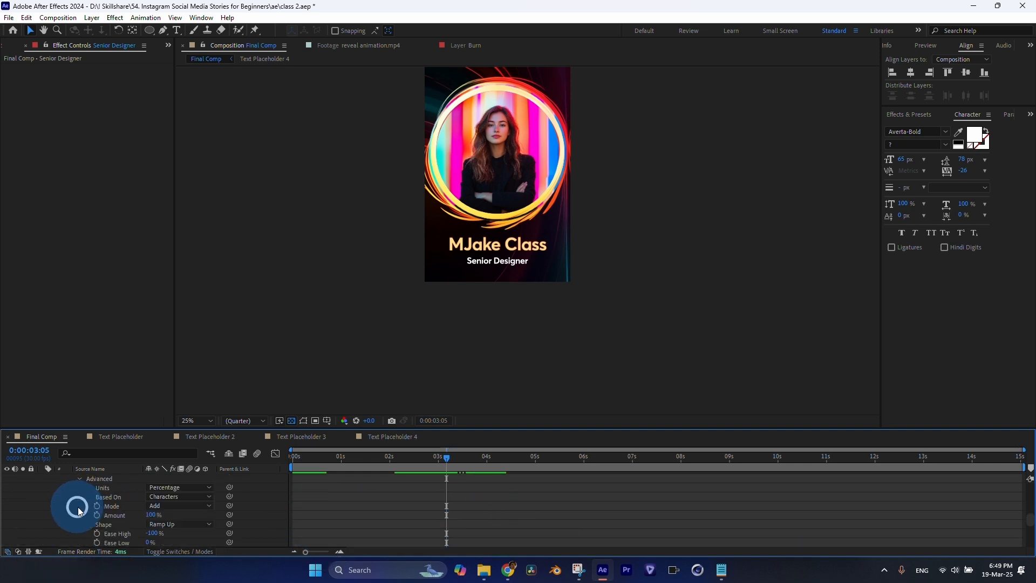
{"action": "left_click", "coordinate": [173, 524]}
{"action": "left_click", "coordinate": [183, 476]}
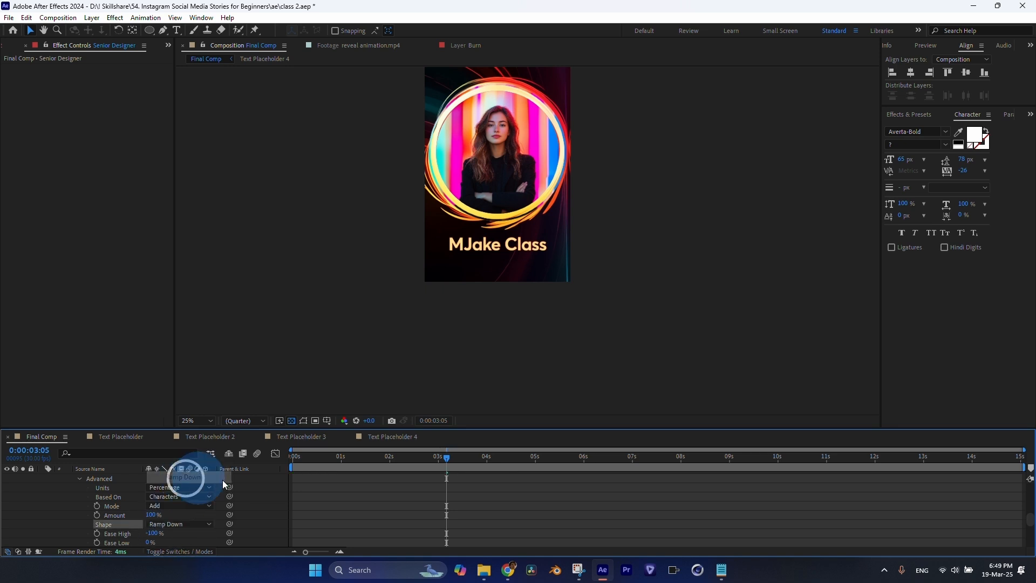
{"action": "left_click", "coordinate": [445, 459]}
{"action": "left_click_drag", "start_coordinate": [445, 459], "coordinate": [487, 464]}
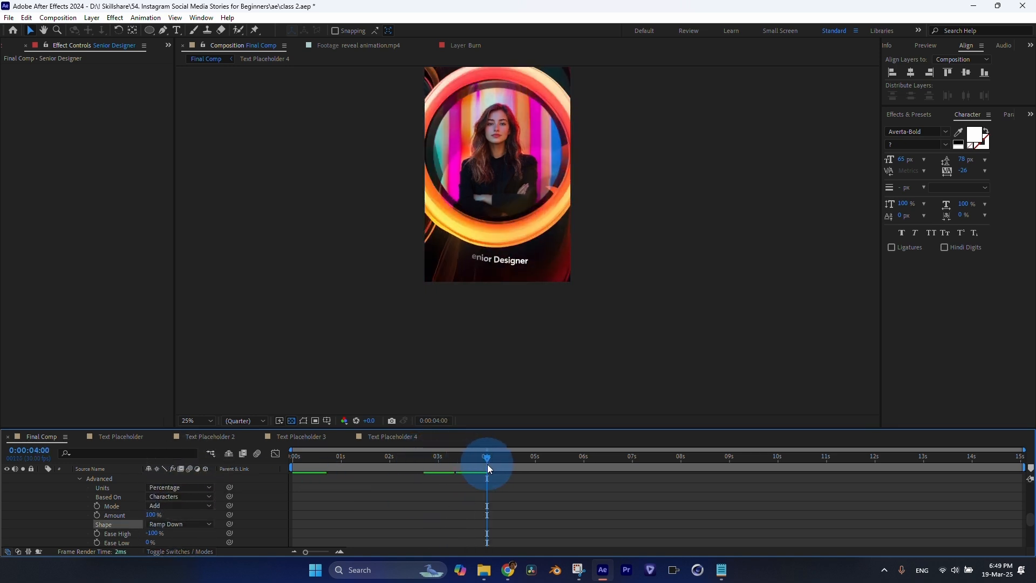
Step: Time-reverse the duplicated animator's Offset keyframes and preview the text's exit
{"action": "scroll", "coordinate": [507, 512], "scroll_direction": "up", "scroll_amount": 2}
{"action": "right_click", "coordinate": [516, 523]}
{"action": "mouse_move", "coordinate": [563, 514]}
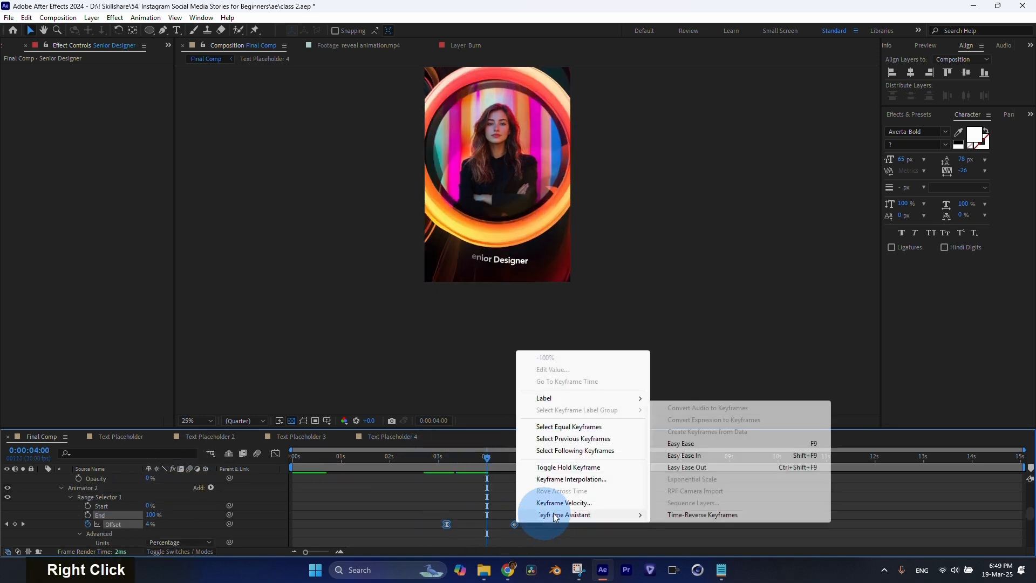
{"action": "left_click", "coordinate": [681, 512]}
{"action": "left_click_drag", "start_coordinate": [409, 465], "coordinate": [477, 431]}
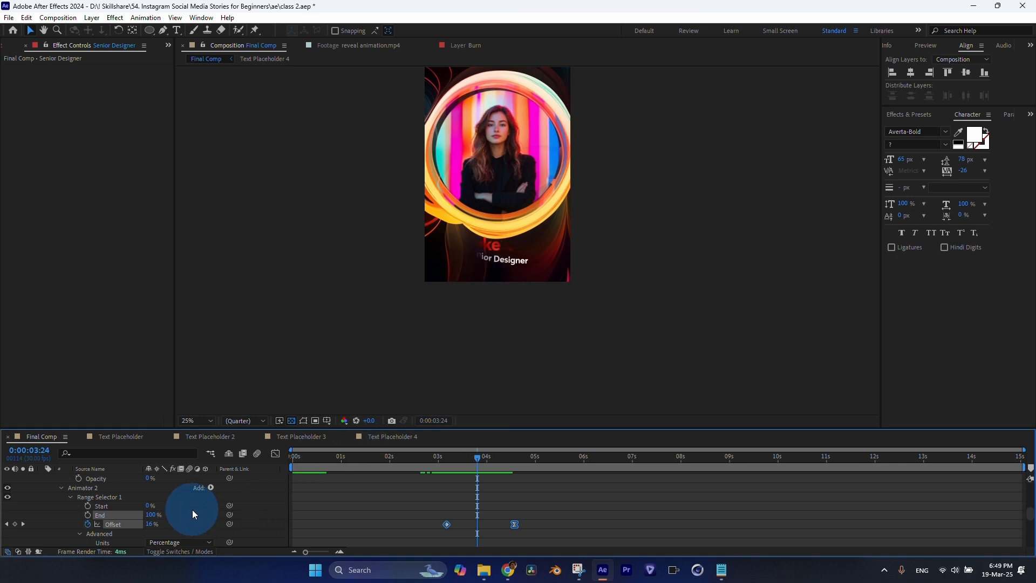
Step: Set the second animator's vertical Position to 60 and preview the text's exit
{"action": "scroll", "coordinate": [192, 509], "scroll_direction": "down", "scroll_amount": 3}
{"action": "scroll", "coordinate": [117, 513], "scroll_direction": "up", "scroll_amount": 3}
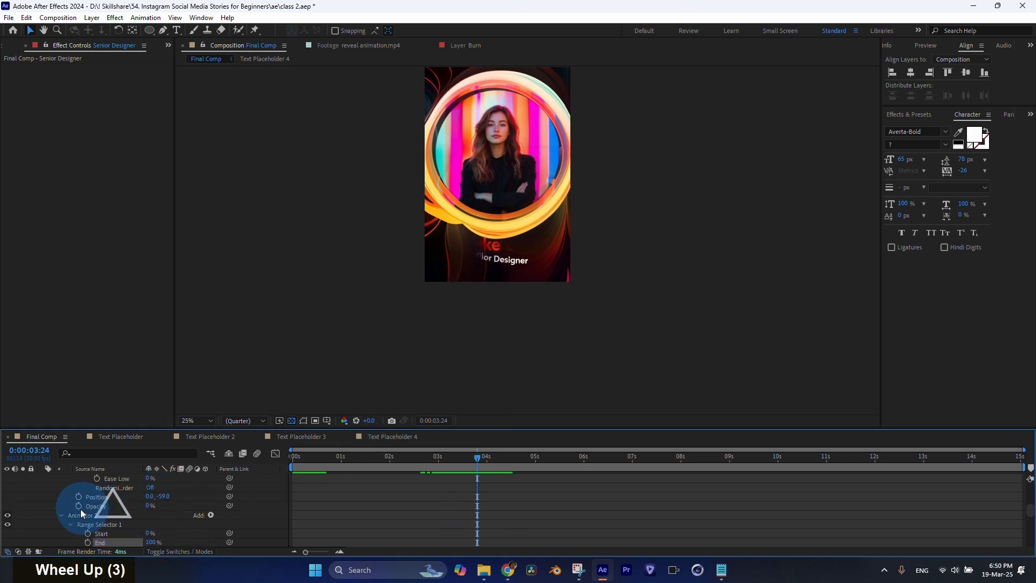
{"action": "scroll", "coordinate": [73, 518], "scroll_direction": "down", "scroll_amount": 5}
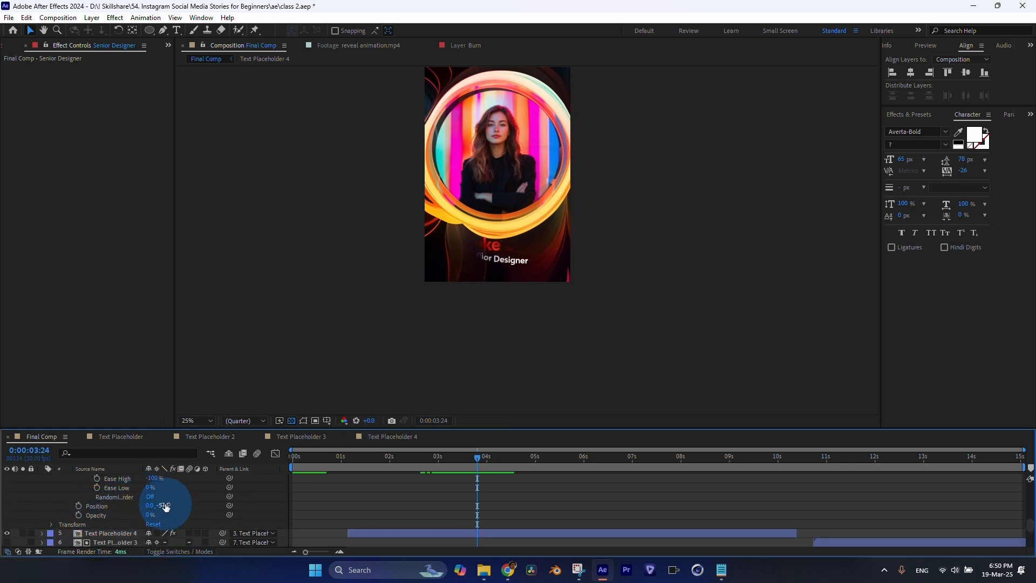
{"action": "type", "text": "60"}
{"action": "key", "text": "Return"}
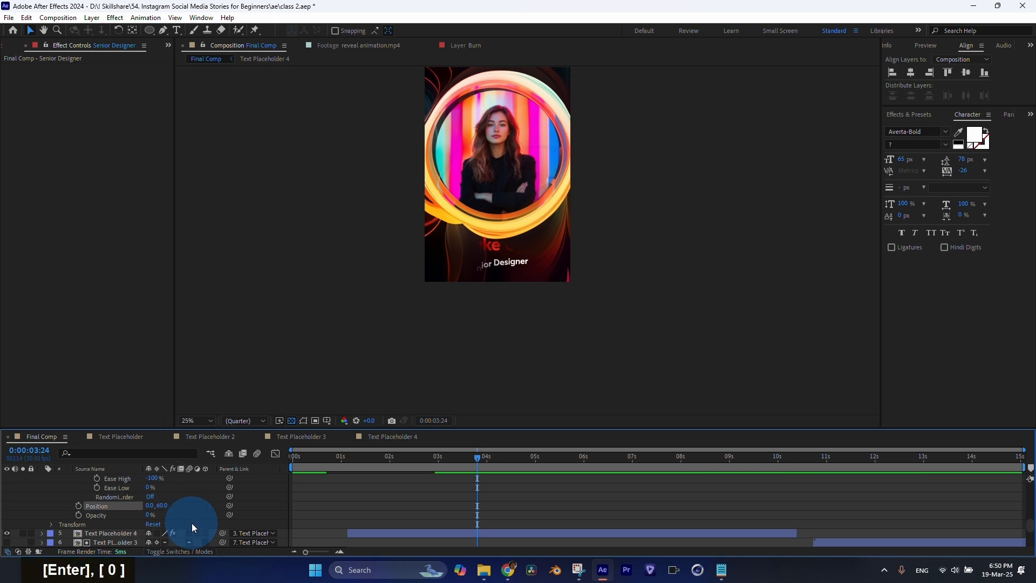
{"action": "left_click", "coordinate": [452, 457]}
{"action": "left_click_drag", "start_coordinate": [454, 458], "coordinate": [482, 458]}
Step: Move the second animator's Offset keyframes to about 3.8 seconds and about 4.5 seconds to shorten the exit
{"action": "scroll", "coordinate": [492, 486], "scroll_direction": "up", "scroll_amount": 4}
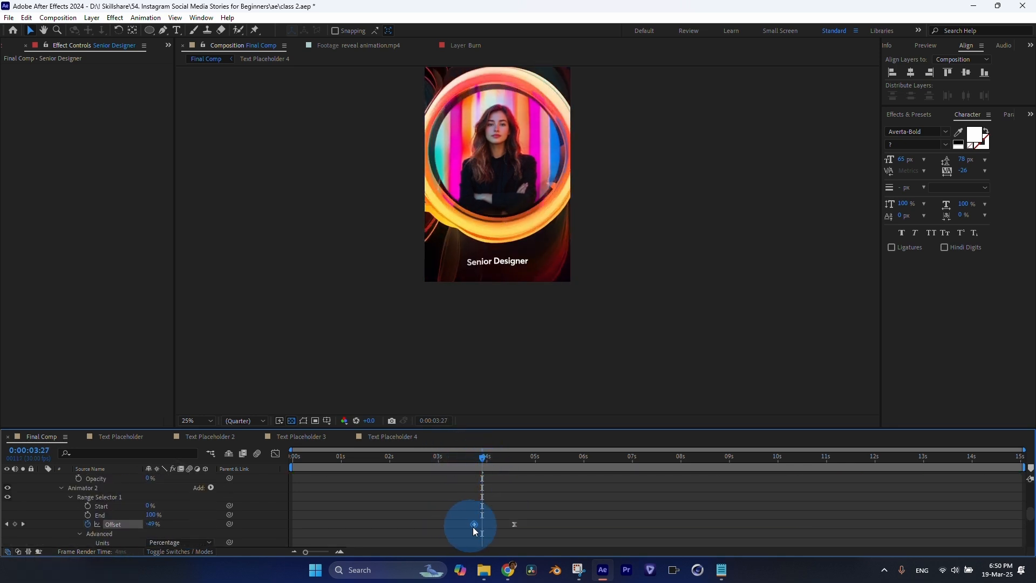
{"action": "left_click", "coordinate": [497, 456]}
{"action": "left_click", "coordinate": [516, 497]}
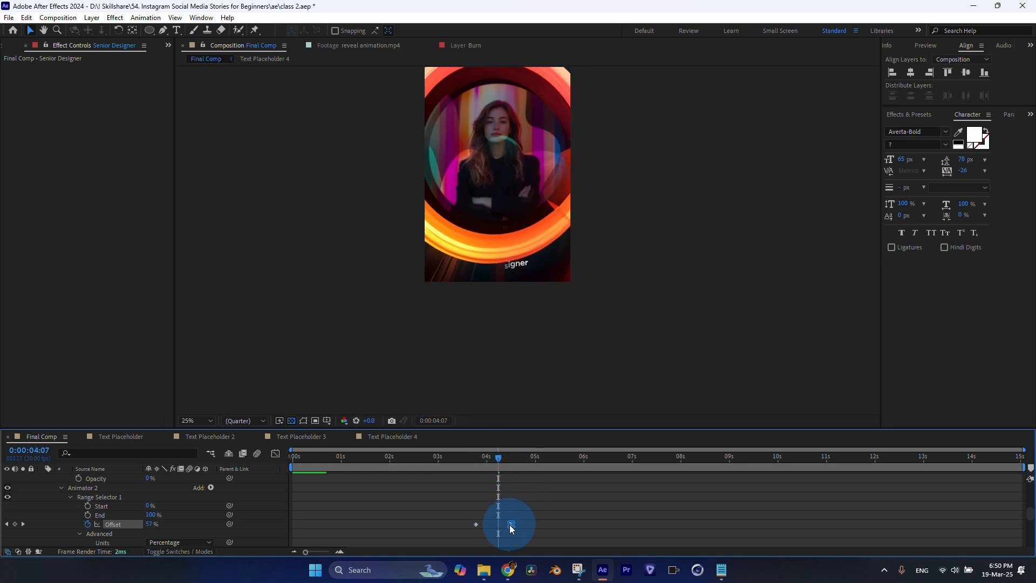
Step: Move the second animator's last Offset keyframe slightly earlier, to about 4.4 seconds, and preview the subtitle in the full frame
{"action": "left_click_drag", "start_coordinate": [509, 524], "coordinate": [507, 524]}
{"action": "left_click_drag", "start_coordinate": [467, 456], "coordinate": [354, 457]}
{"action": "left_click", "coordinate": [42, 505]}
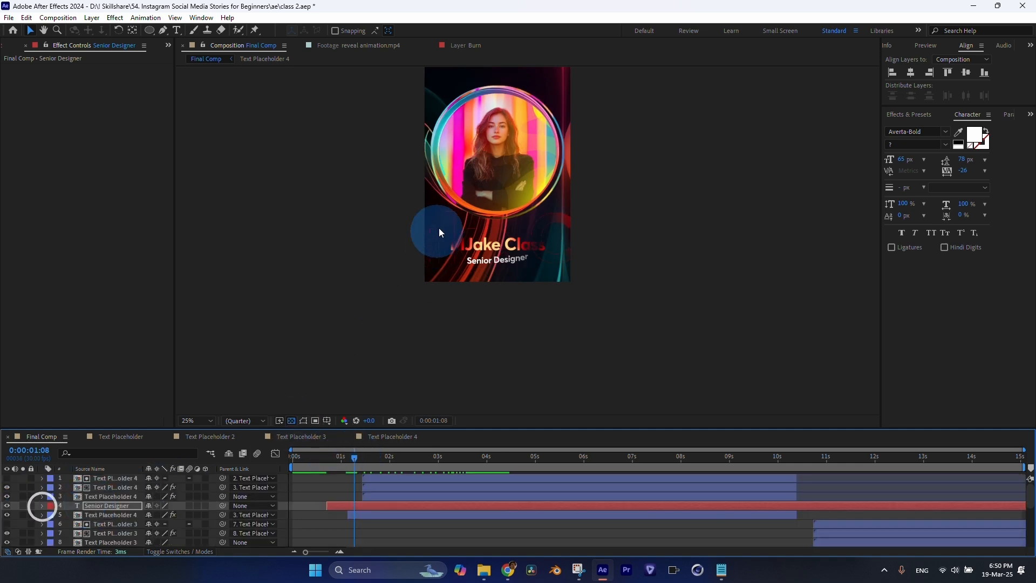
{"action": "scroll", "coordinate": [442, 226], "scroll_direction": "down", "scroll_amount": 3}
{"action": "scroll", "coordinate": [485, 215], "scroll_direction": "up", "scroll_amount": 3}
{"action": "middle_click", "coordinate": [474, 178]}
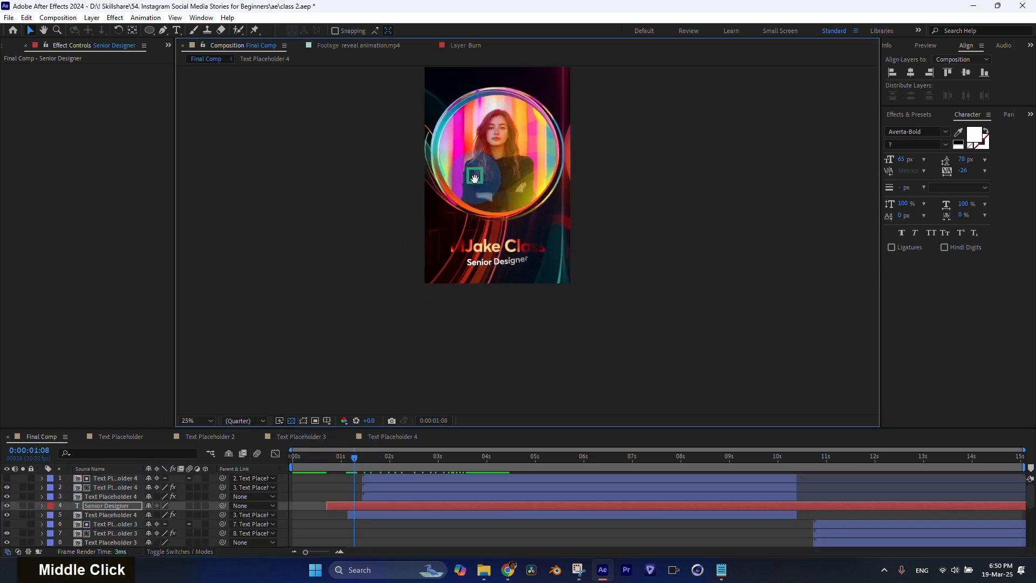
{"action": "left_click_drag", "start_coordinate": [475, 178], "coordinate": [465, 248]}
Step: Trim the end of the "Senior Designer" text layer to 0:00:04:12, where its exit Offset animation finishes
{"action": "left_click_drag", "start_coordinate": [337, 459], "coordinate": [416, 506]}
{"action": "key", "text": "u"}
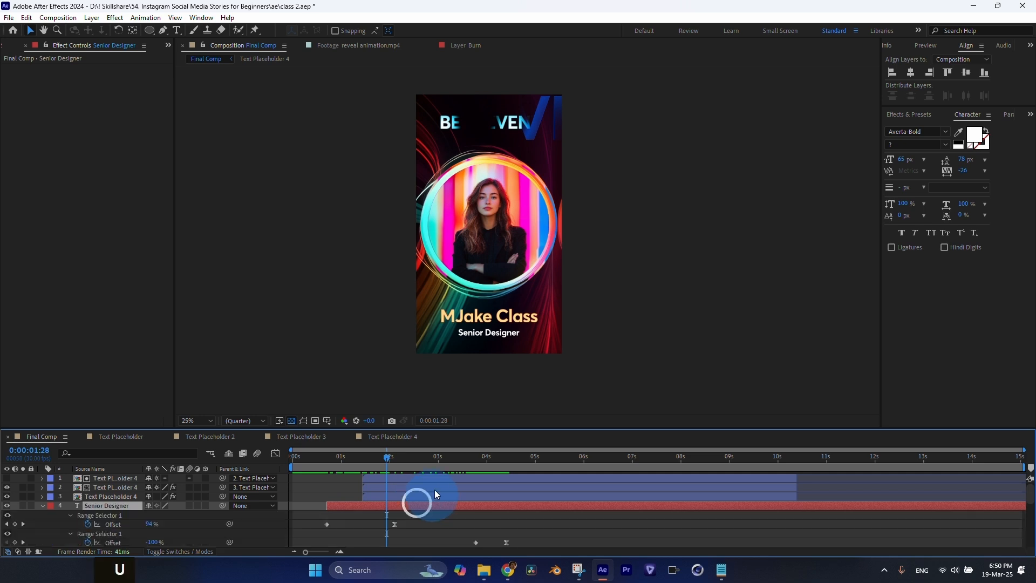
{"action": "left_click_drag", "start_coordinate": [488, 455], "coordinate": [517, 497]}
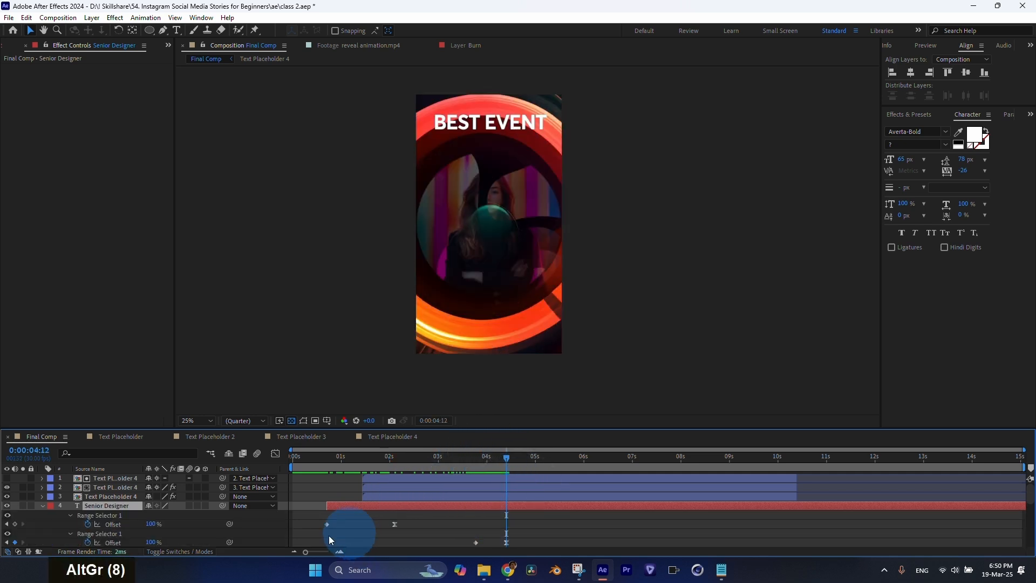
{"action": "key", "text": "alt+bracketright"}
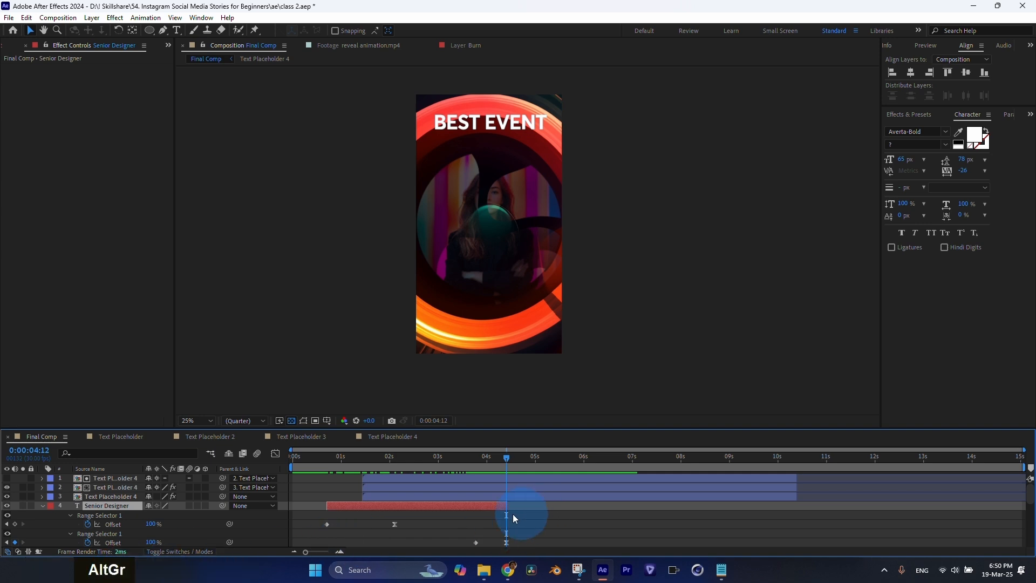
{"action": "left_click", "coordinate": [41, 505]}
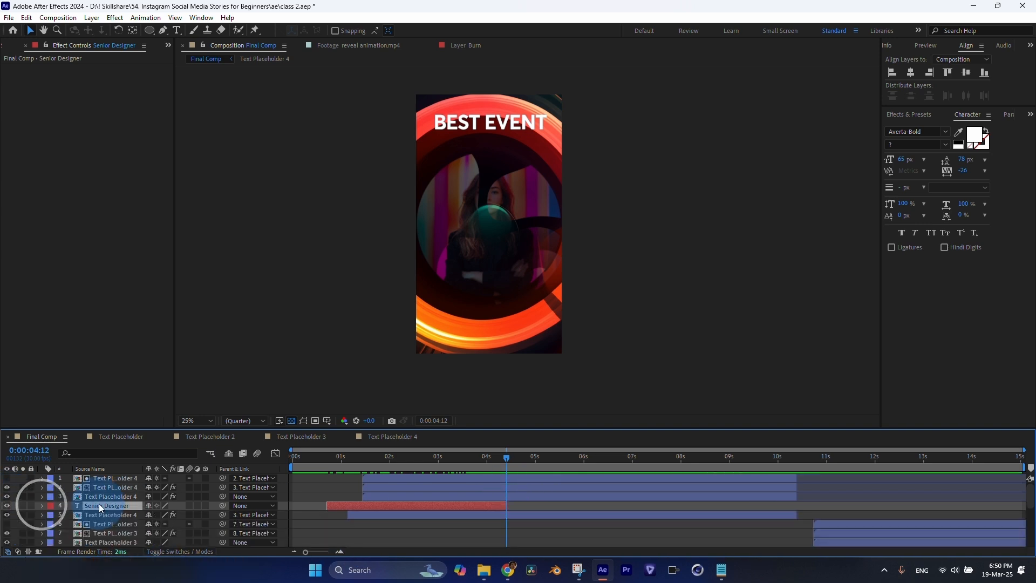
Step: Duplicate the "Senior Designer" layer, shift the copy to start at about 5.7 seconds, and preview it under the "Follow Me" title
{"action": "key", "text": "ctrl+d"}
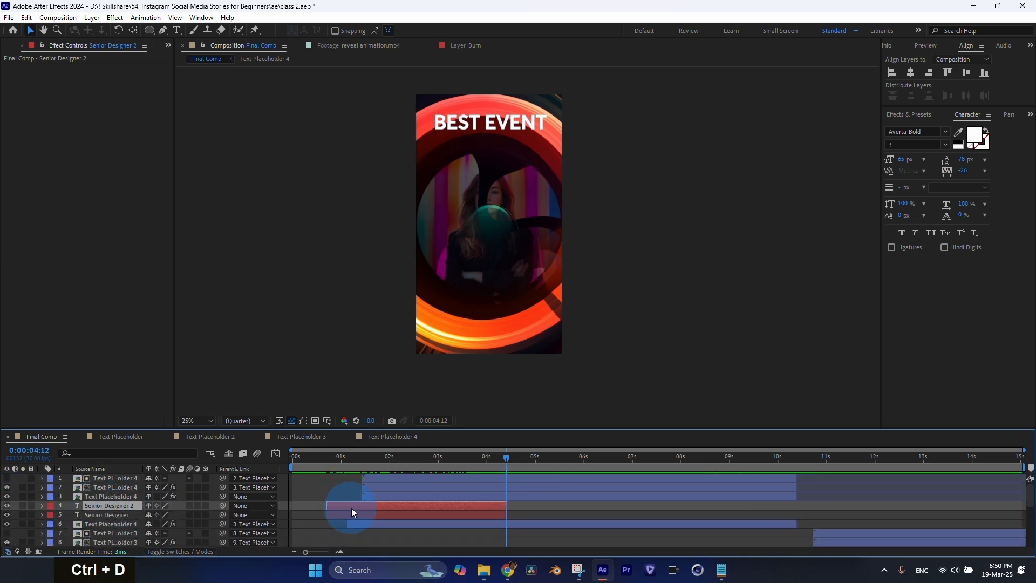
{"action": "left_click_drag", "start_coordinate": [352, 507], "coordinate": [650, 507]}
{"action": "left_click_drag", "start_coordinate": [412, 454], "coordinate": [598, 460]}
{"action": "key", "text": "space"}
{"action": "left_click", "coordinate": [14, 47]}
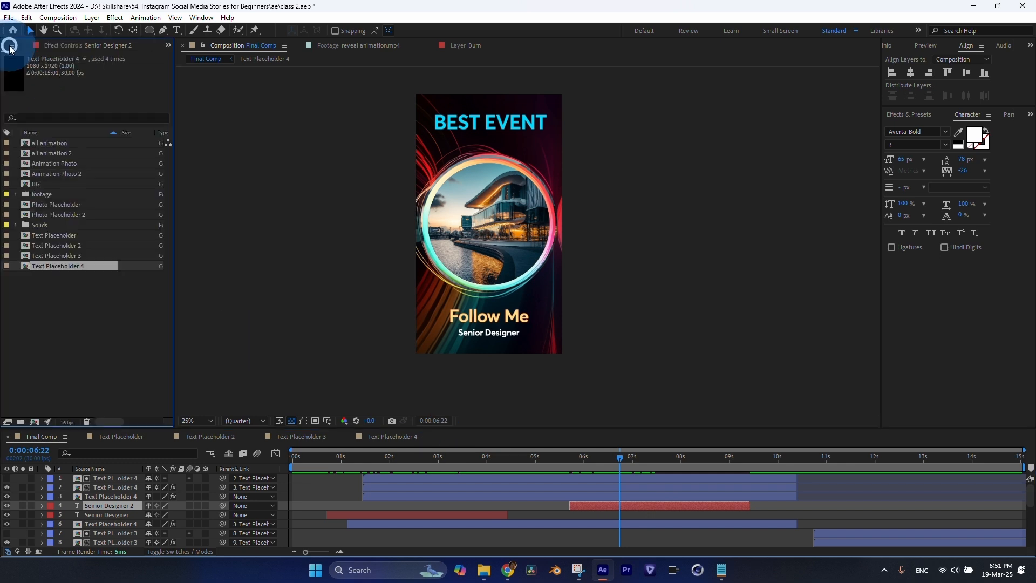
{"action": "key", "text": "space"}
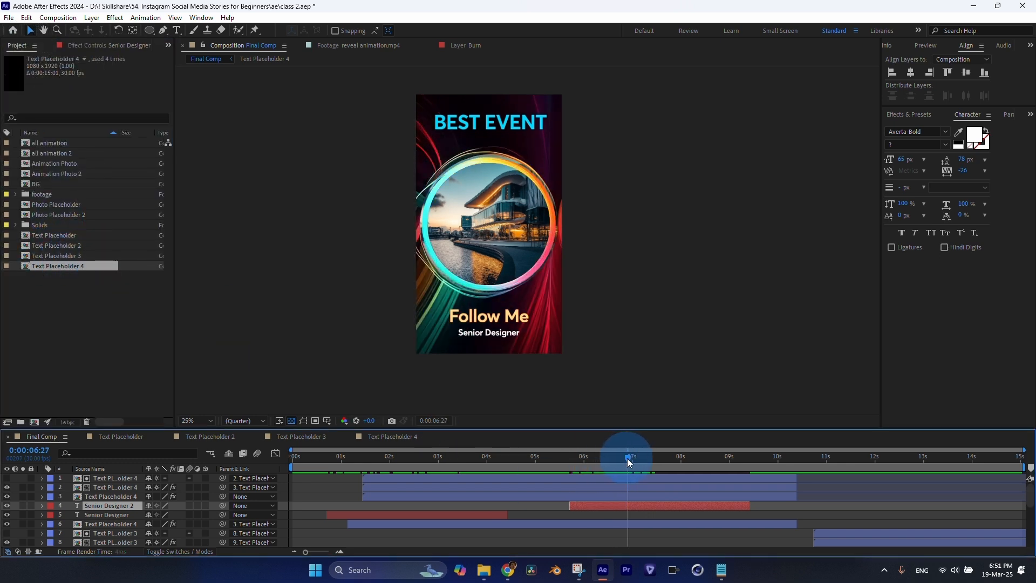
Step: Replace the duplicated subtitle layer's text with "on Skillshare"
{"action": "left_click", "coordinate": [626, 505]}
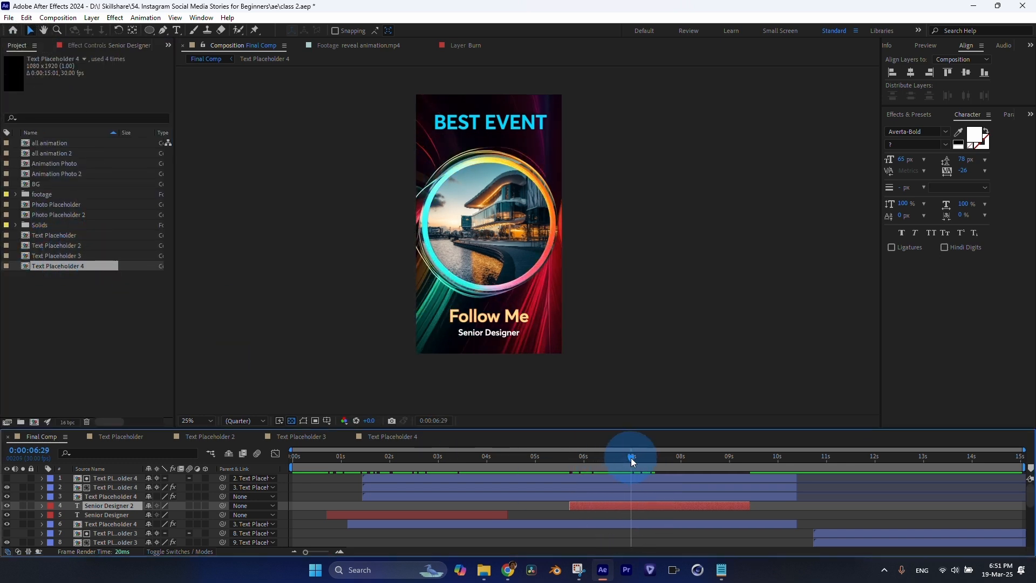
{"action": "double_click", "coordinate": [623, 504]}
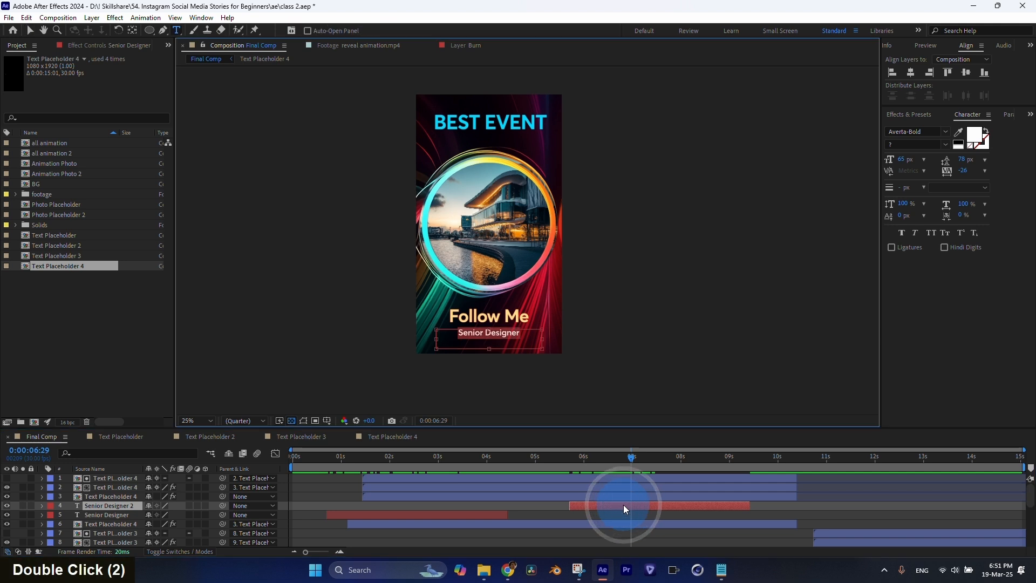
{"action": "type", "text": "on Skillshare"}
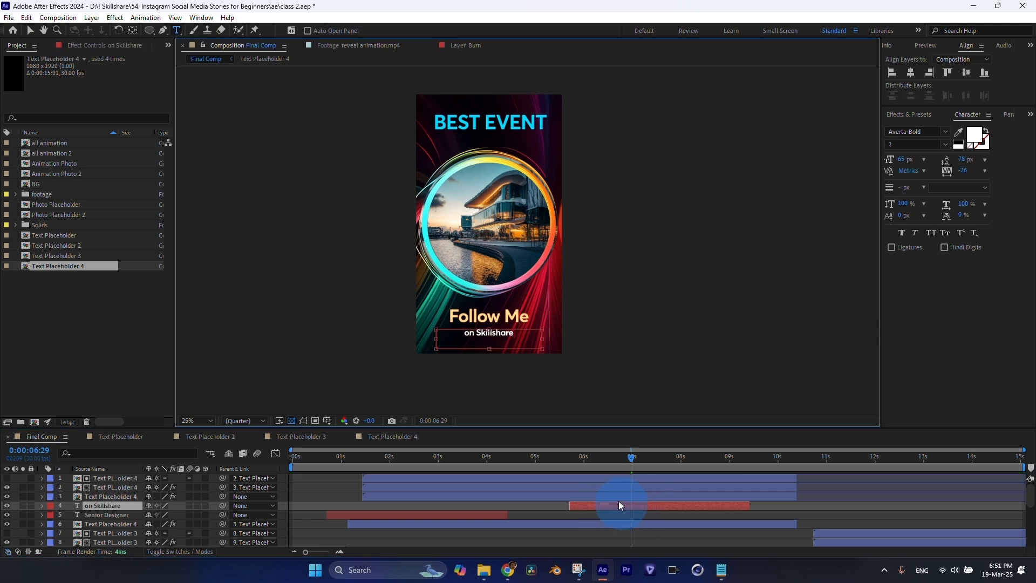
{"action": "left_click", "coordinate": [624, 474]}
Step: Extend the "on Skillshare" layer to about 10.5 seconds, move its exit Offset keyframes to the new end, and preview the composition
{"action": "left_click", "coordinate": [448, 516]}
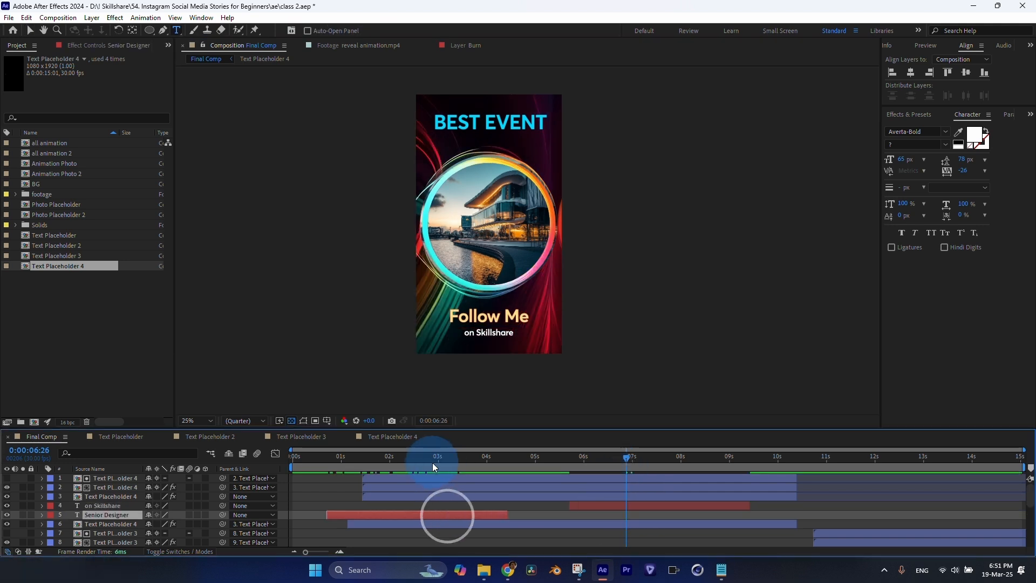
{"action": "left_click_drag", "start_coordinate": [431, 458], "coordinate": [802, 505]}
{"action": "key", "text": "u"}
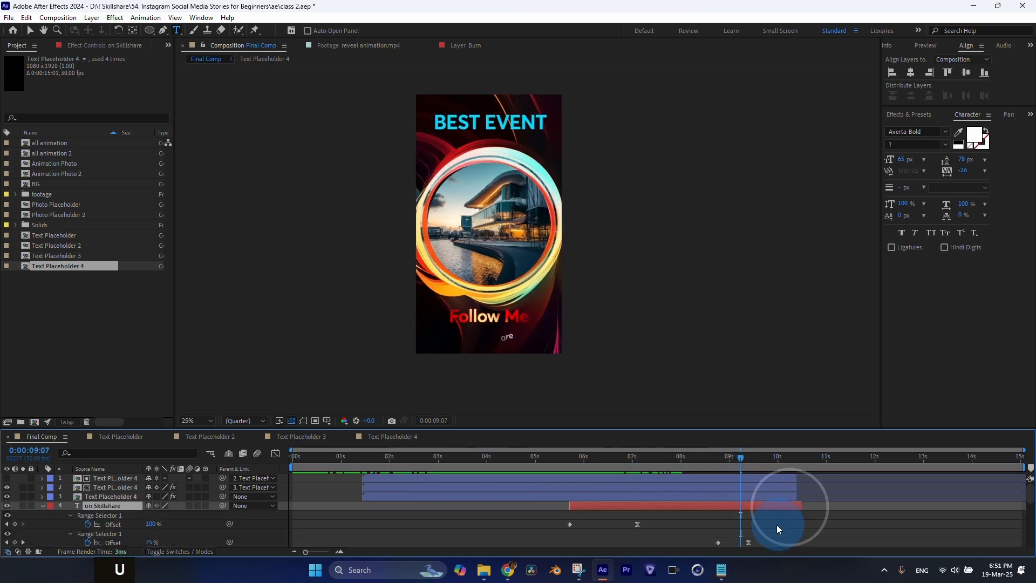
{"action": "left_click_drag", "start_coordinate": [708, 536], "coordinate": [755, 541]}
{"action": "left_click_drag", "start_coordinate": [740, 452], "coordinate": [784, 469]}
{"action": "left_click", "coordinate": [789, 542]}
{"action": "left_click_drag", "start_coordinate": [790, 542], "coordinate": [798, 541]}
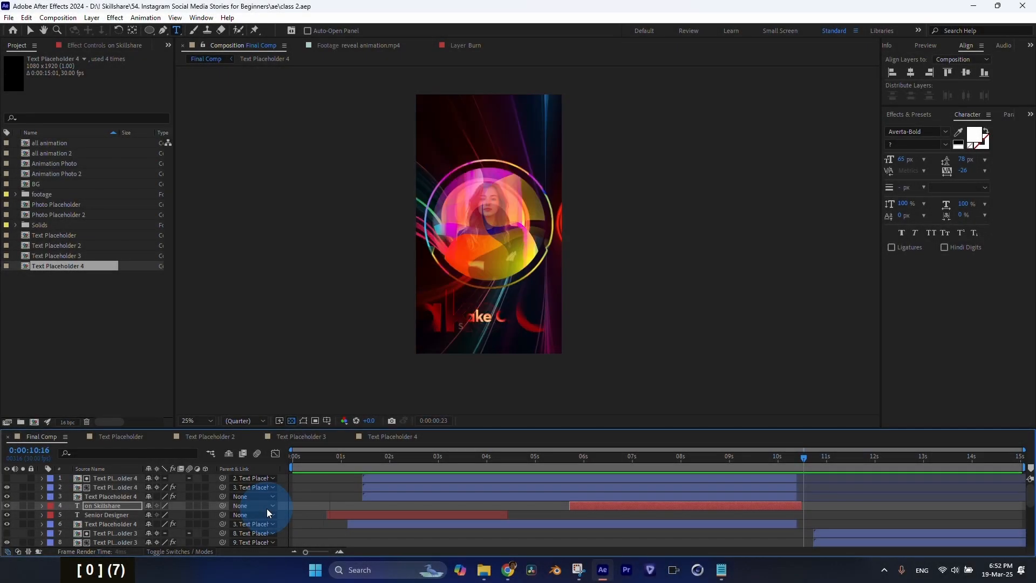
{"action": "key", "text": "KP_0"}
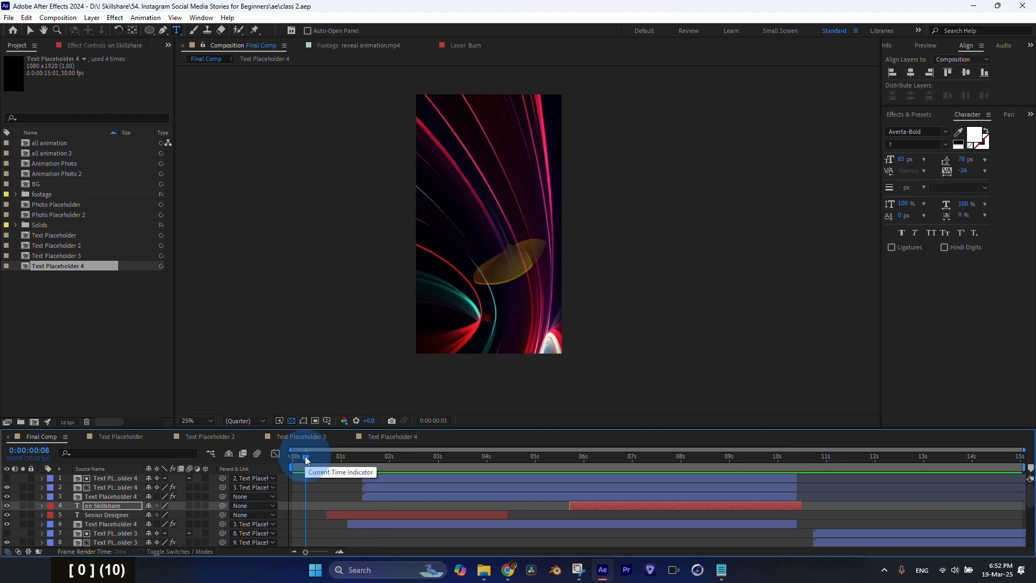
{"action": "key", "text": "KP_0"}
Step: Open the BG composition and import the 27.mp4 clip from the Gumroad folder as a new background
{"action": "double_click", "coordinate": [42, 184]}
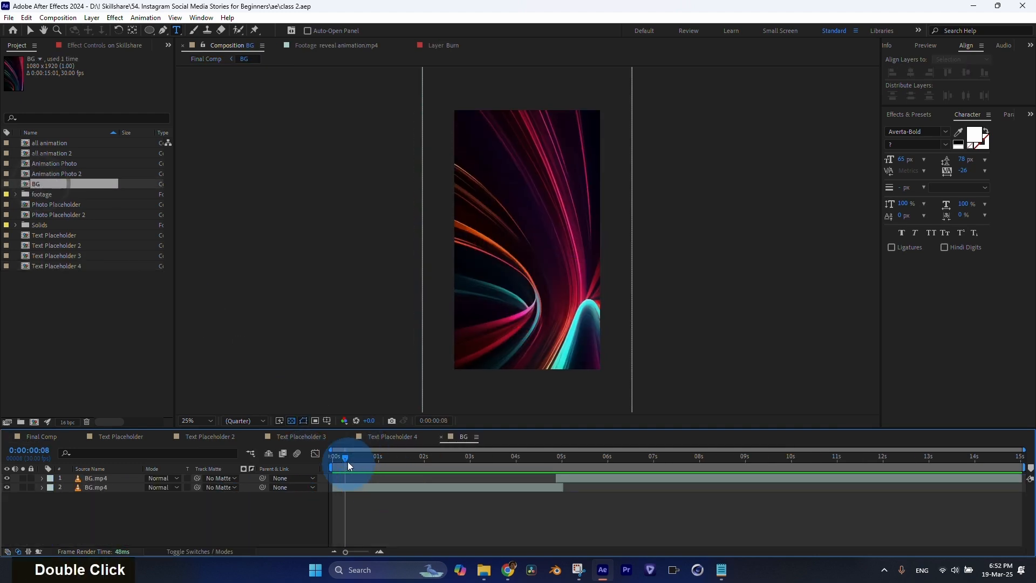
{"action": "left_click_drag", "start_coordinate": [348, 462], "coordinate": [554, 469]}
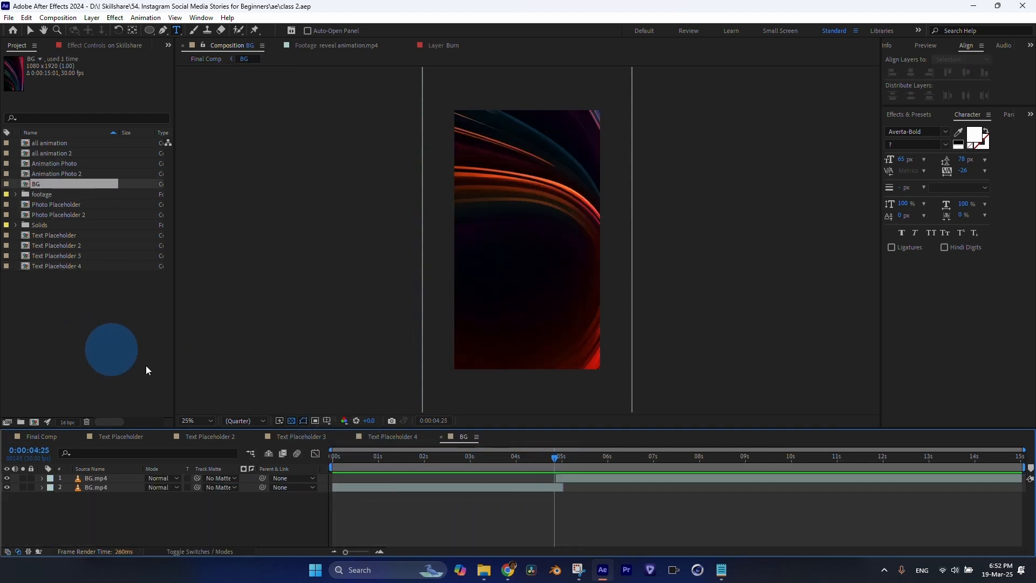
{"action": "left_click", "coordinate": [384, 466]}
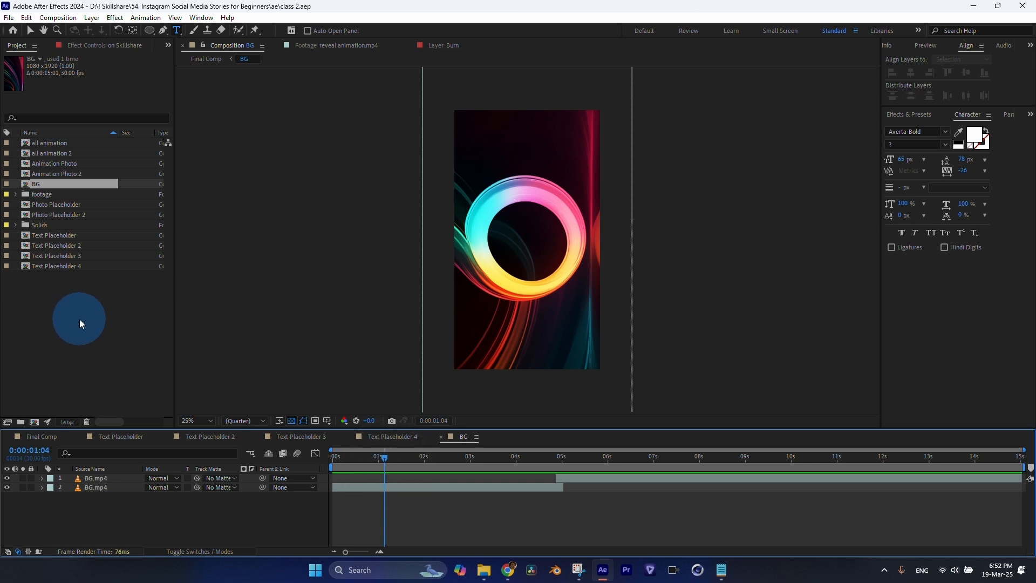
{"action": "left_click", "coordinate": [721, 570]}
{"action": "left_click", "coordinate": [324, 241]}
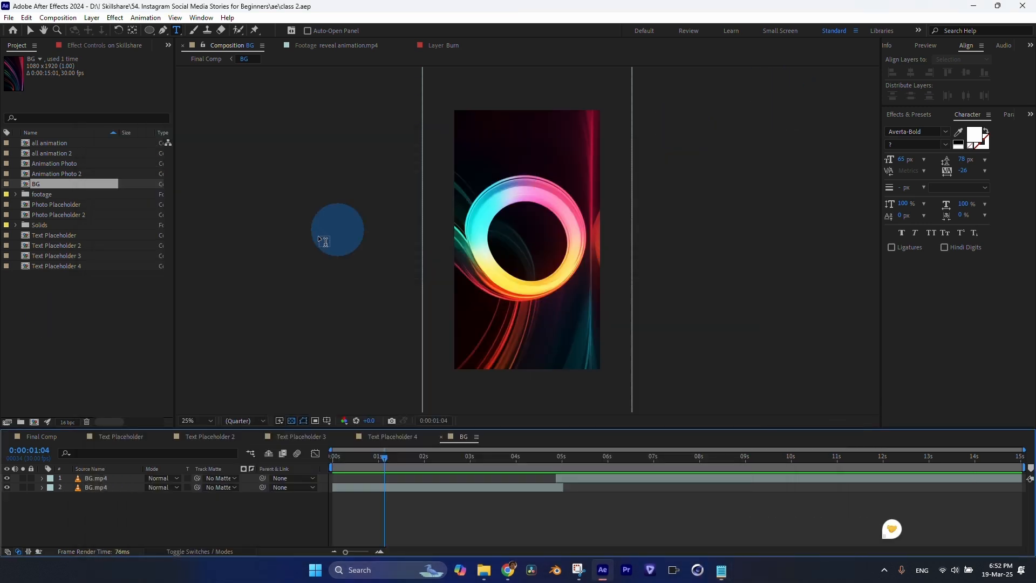
{"action": "double_click", "coordinate": [66, 319]}
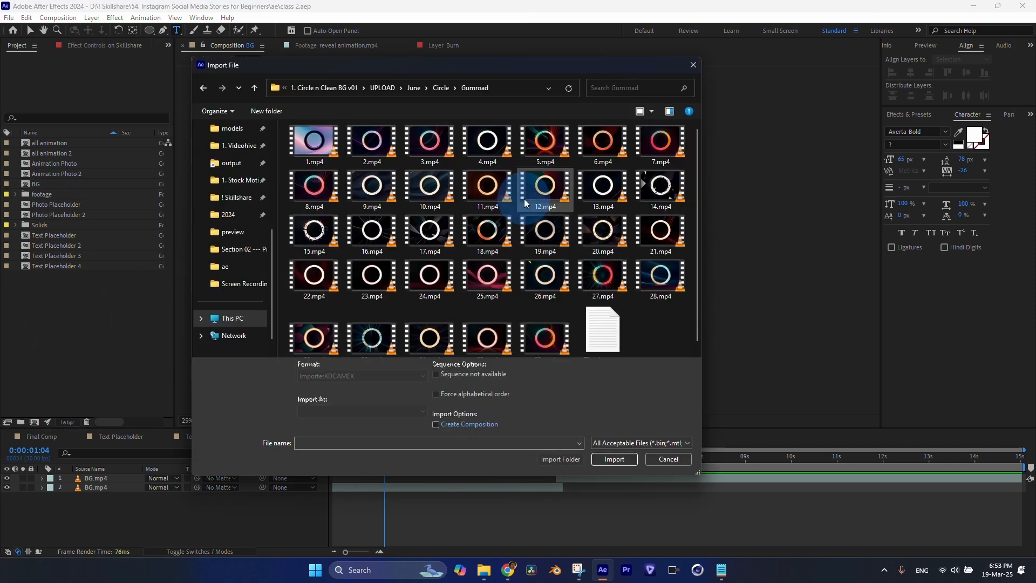
{"action": "double_click", "coordinate": [598, 278]}
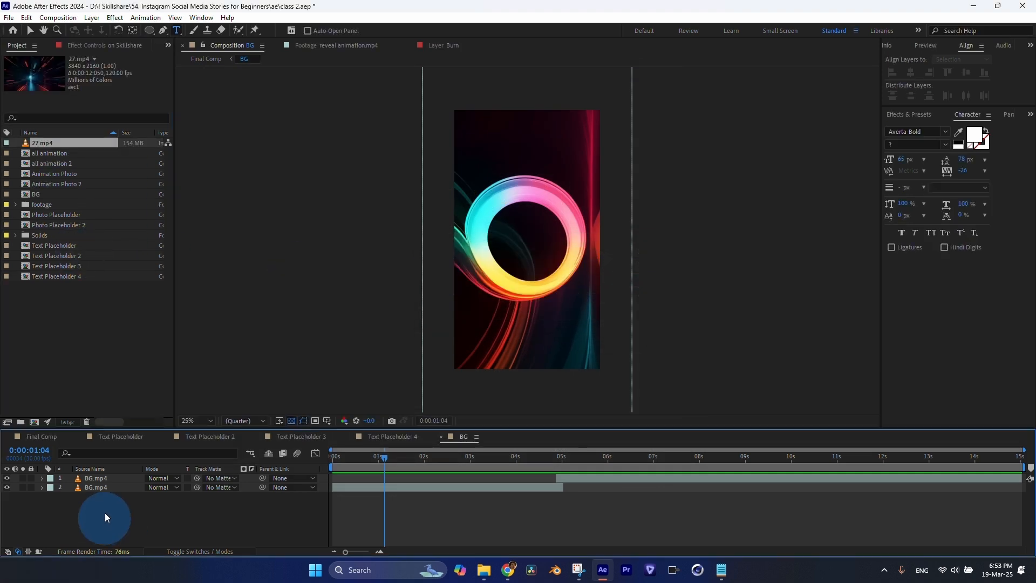
Step: Replace both BG.mp4 layers in the BG composition with 27.mp4 and preview the new background in Final Comp
{"action": "left_click_drag", "start_coordinate": [105, 518], "coordinate": [96, 475]}
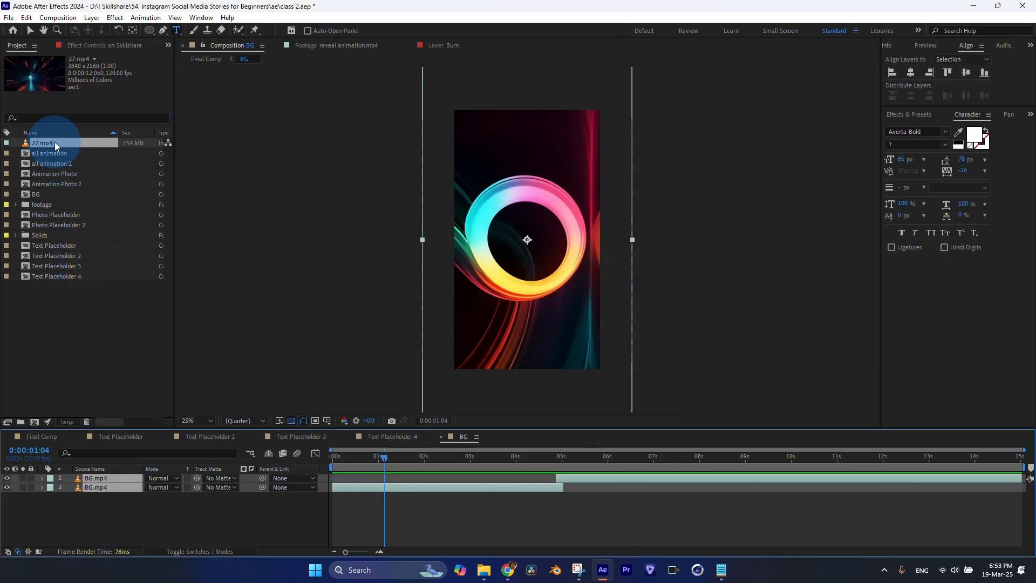
{"action": "left_click_drag", "start_coordinate": [55, 143], "coordinate": [111, 420]}
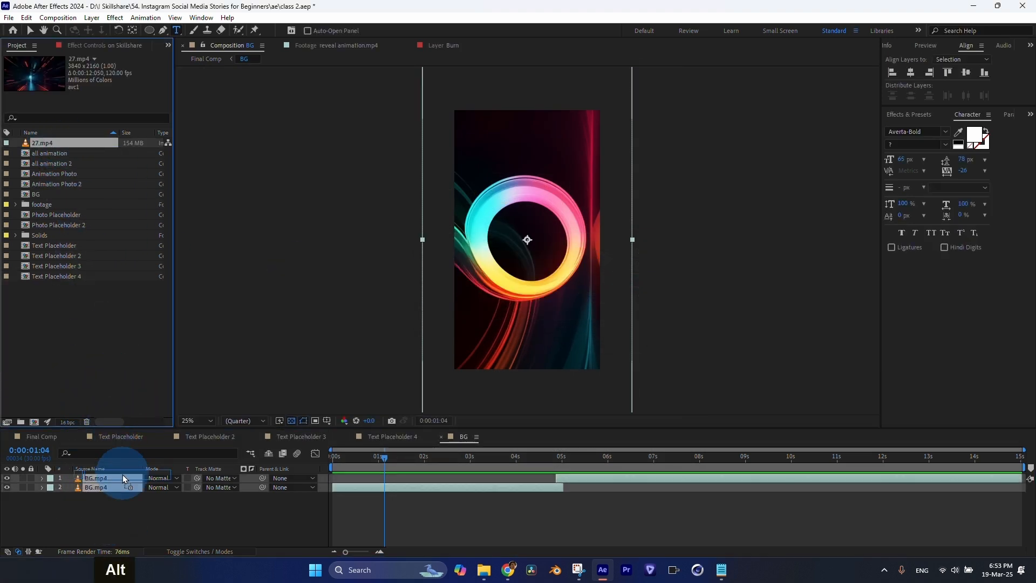
{"action": "left_click_drag", "start_coordinate": [122, 474], "coordinate": [108, 481]}
{"action": "left_click", "coordinate": [350, 459]}
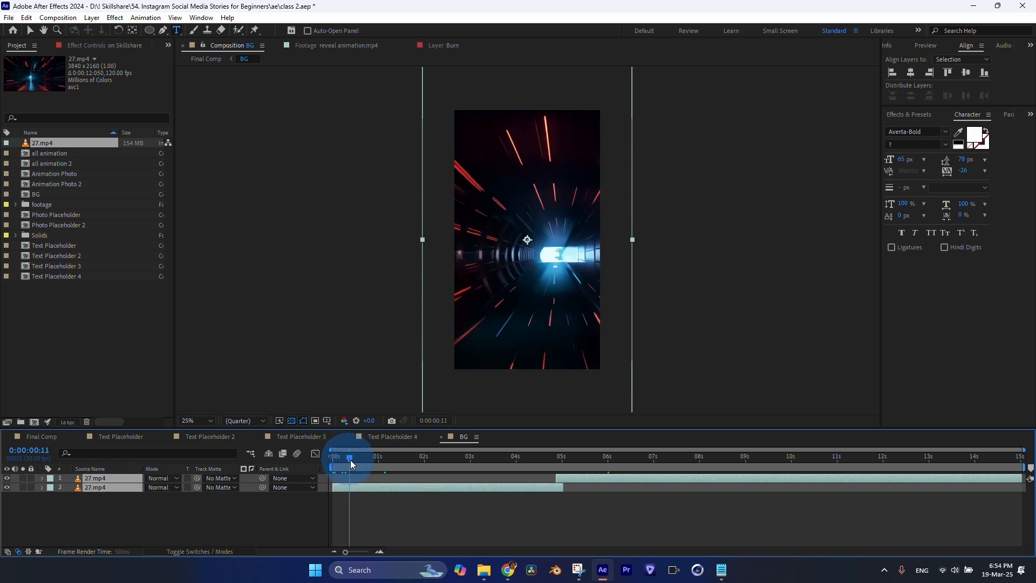
{"action": "left_click_drag", "start_coordinate": [351, 459], "coordinate": [652, 469]}
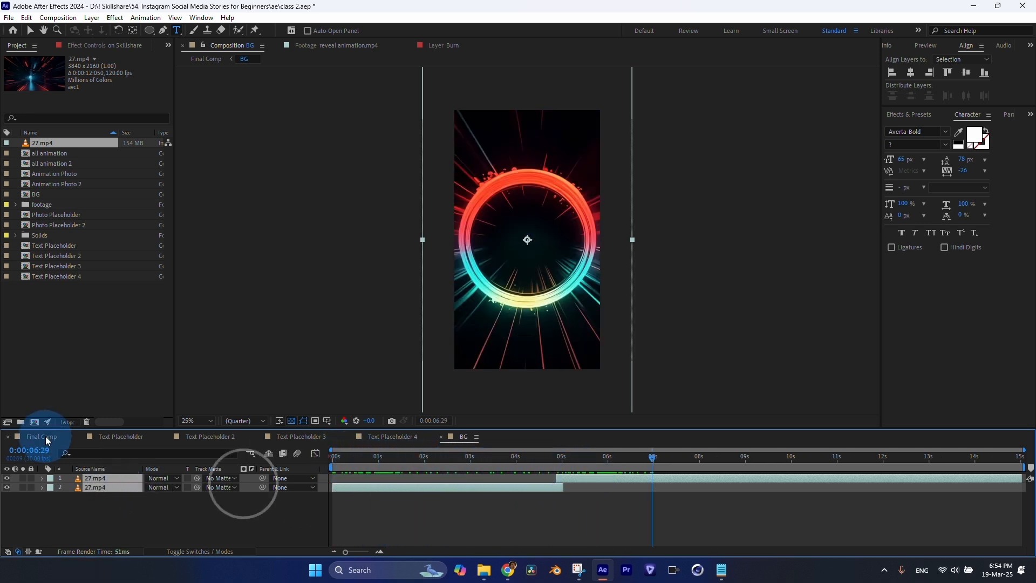
{"action": "left_click", "coordinate": [45, 436]}
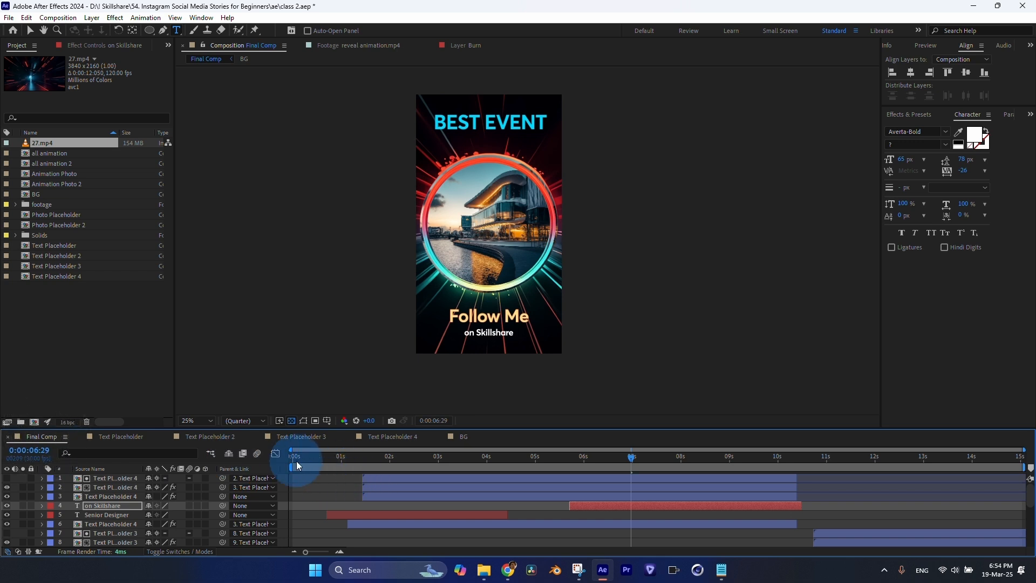
{"action": "left_click_drag", "start_coordinate": [298, 462], "coordinate": [481, 462]}
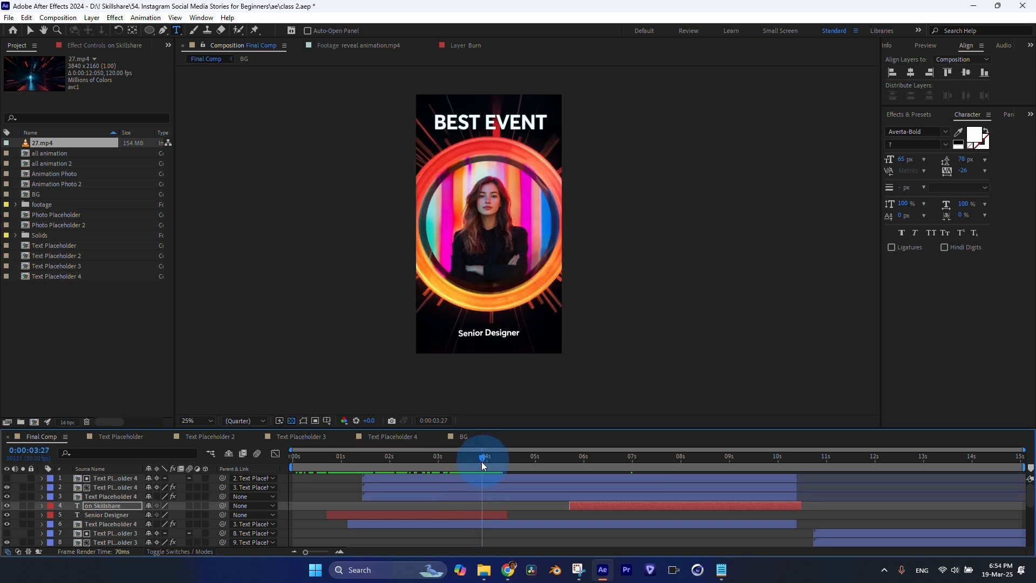
{"action": "left_click", "coordinate": [63, 338]}
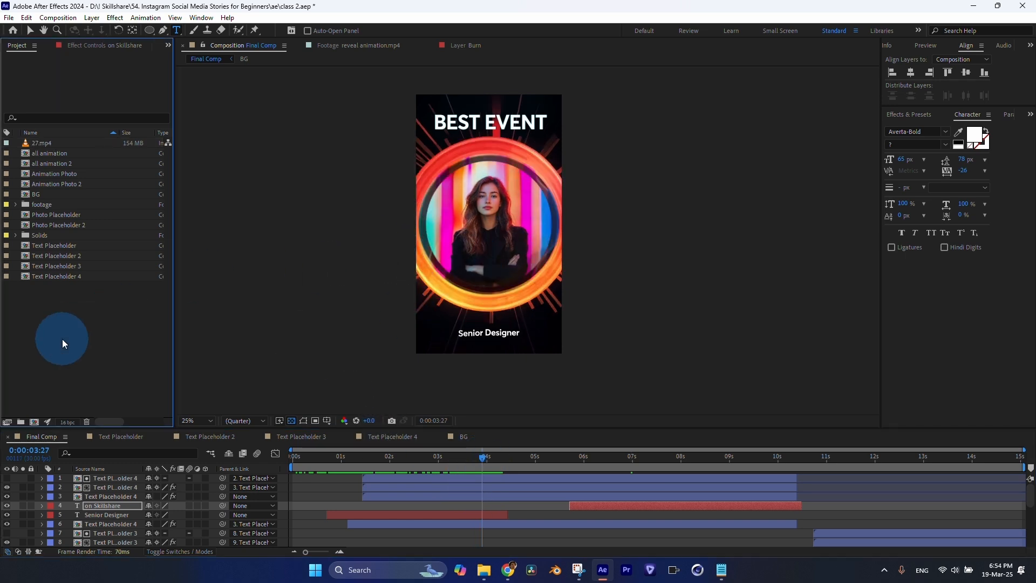
{"action": "double_click", "coordinate": [80, 318]}
{"action": "left_click", "coordinate": [684, 69]}
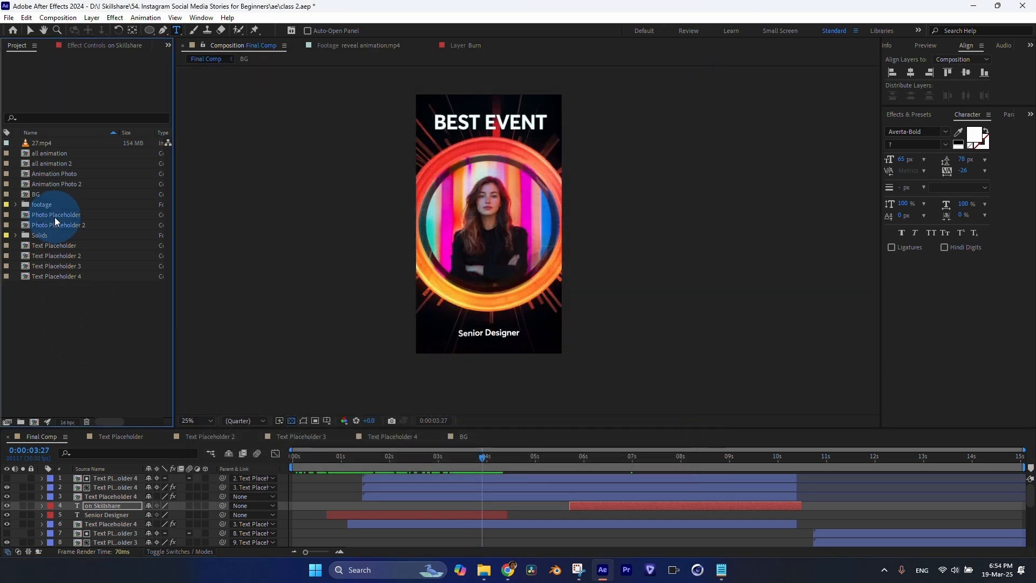
Step: Move 27.mp4, the all animation, Animation Photo and BG compositions, and the Solids folder into the footage folder, and collapse it
{"action": "left_click", "coordinate": [55, 216]}
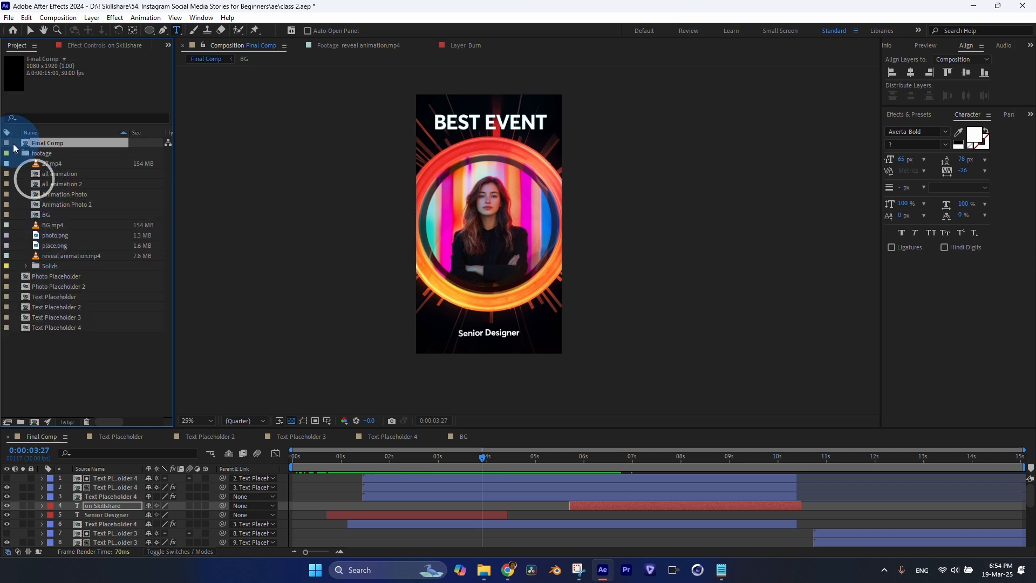
{"action": "left_click", "coordinate": [15, 154]}
Step: Open the Photo Placeholder, Photo Placeholder 2, Text Placeholder and Text Placeholder 2 compositions to check their editable contents
{"action": "left_click", "coordinate": [58, 164]}
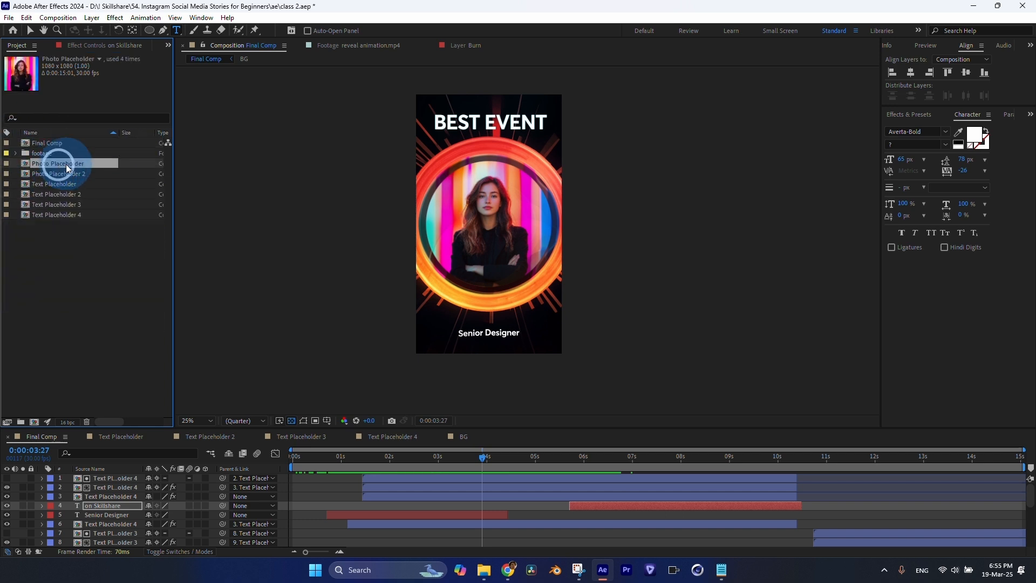
{"action": "double_click", "coordinate": [59, 163]}
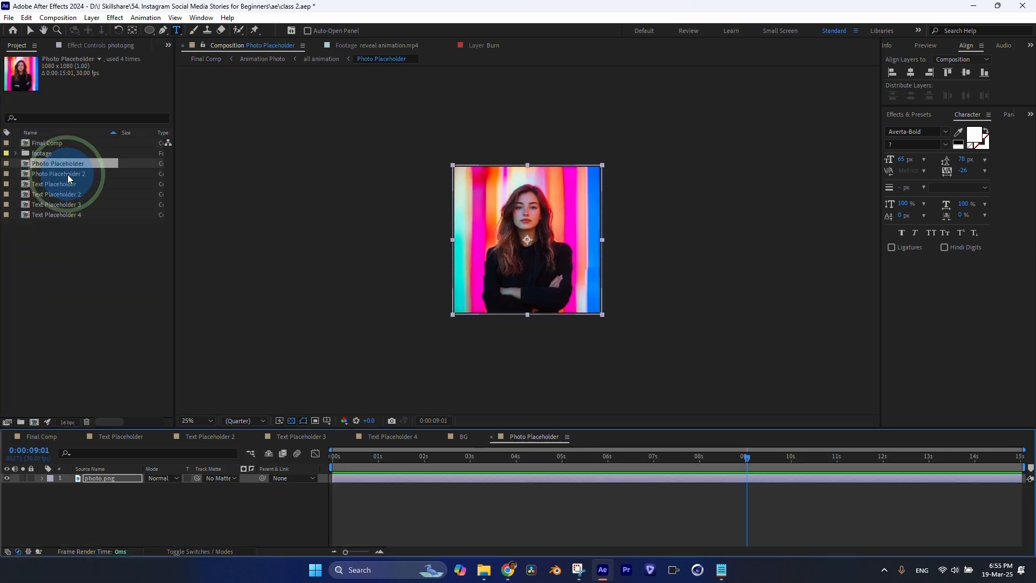
{"action": "double_click", "coordinate": [67, 174]}
{"action": "left_click", "coordinate": [385, 456]}
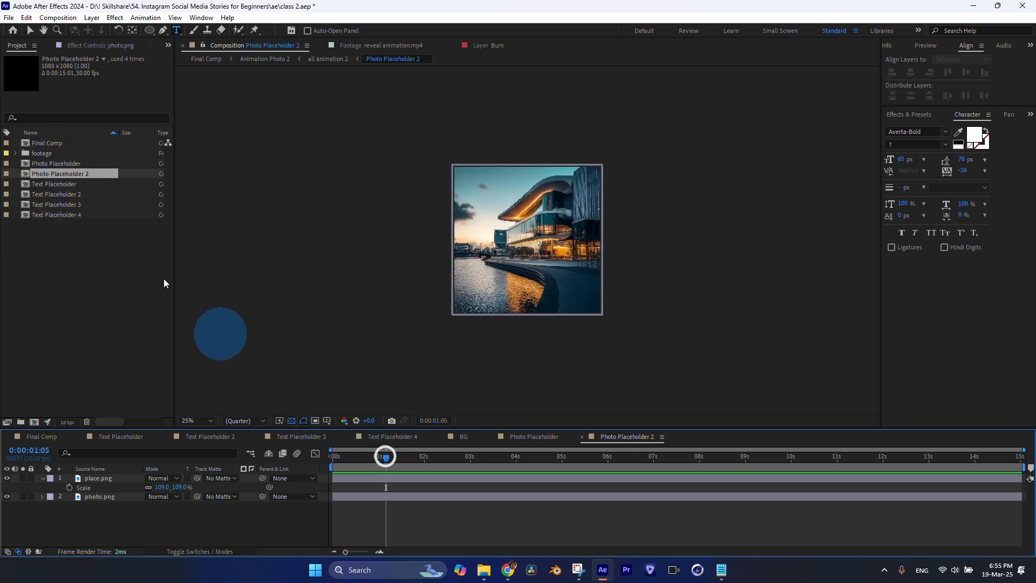
{"action": "double_click", "coordinate": [63, 184]}
{"action": "double_click", "coordinate": [64, 194]}
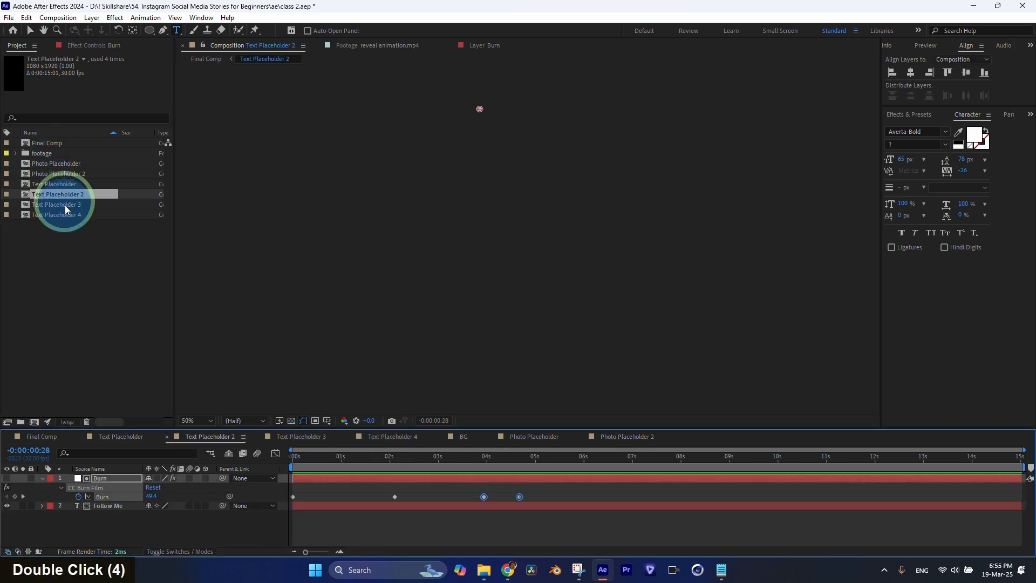
{"action": "left_click", "coordinate": [65, 210]}
Step: In Final Comp at about 13 seconds, add a Drop Shadow to Text Placeholder 3 with 100% opacity, distance 35 and softness 106
{"action": "double_click", "coordinate": [42, 436]}
{"action": "left_click", "coordinate": [346, 464]}
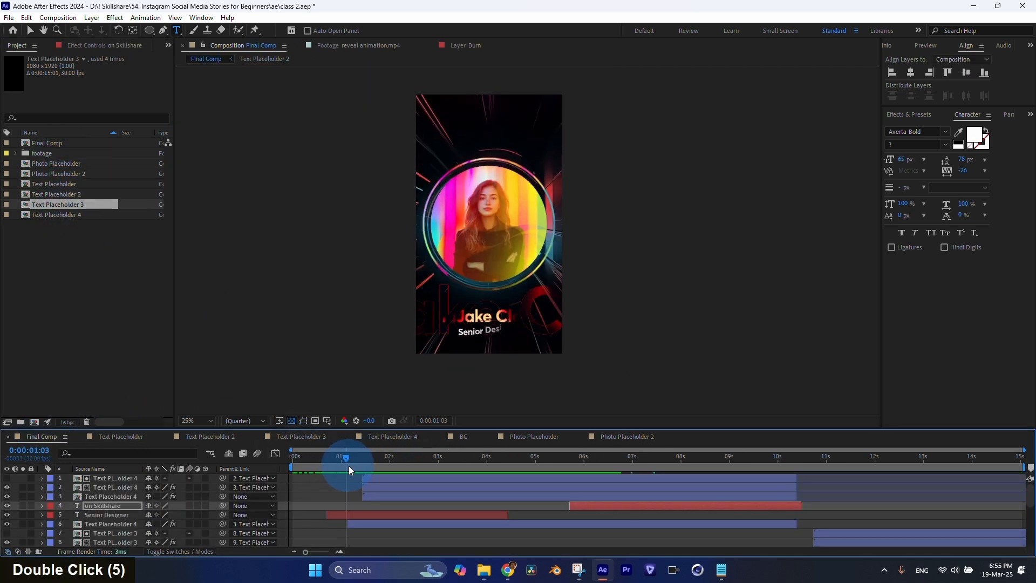
{"action": "left_click_drag", "start_coordinate": [349, 465], "coordinate": [938, 491]}
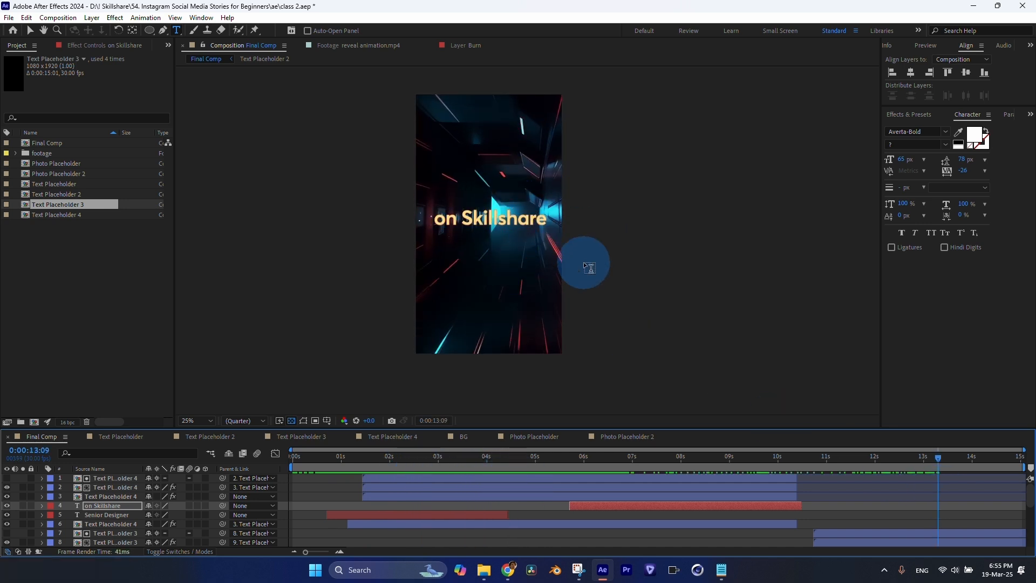
{"action": "key", "text": "v"}
{"action": "left_click", "coordinate": [502, 245]}
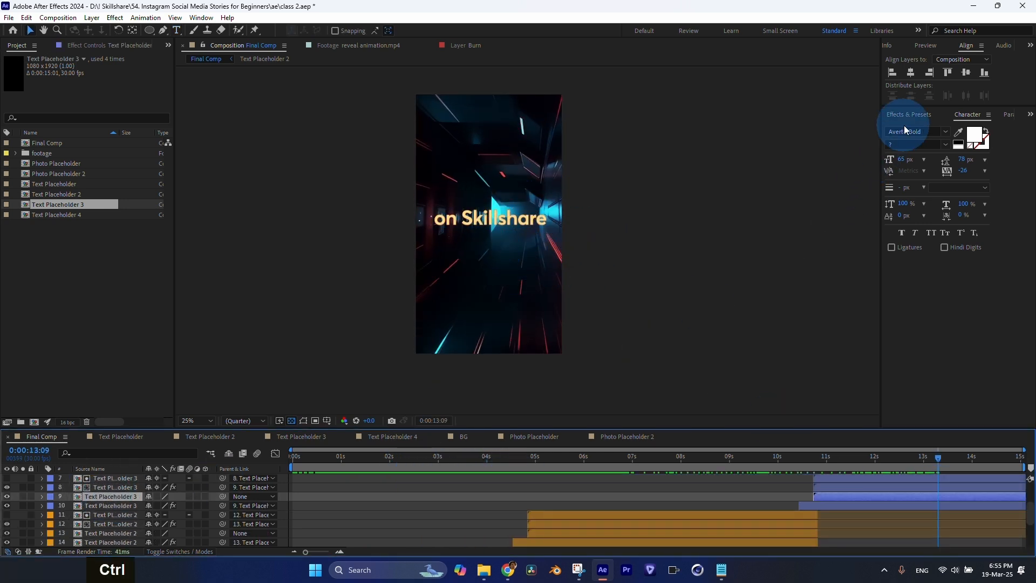
{"action": "left_click", "coordinate": [908, 116]}
{"action": "double_click", "coordinate": [847, 131]}
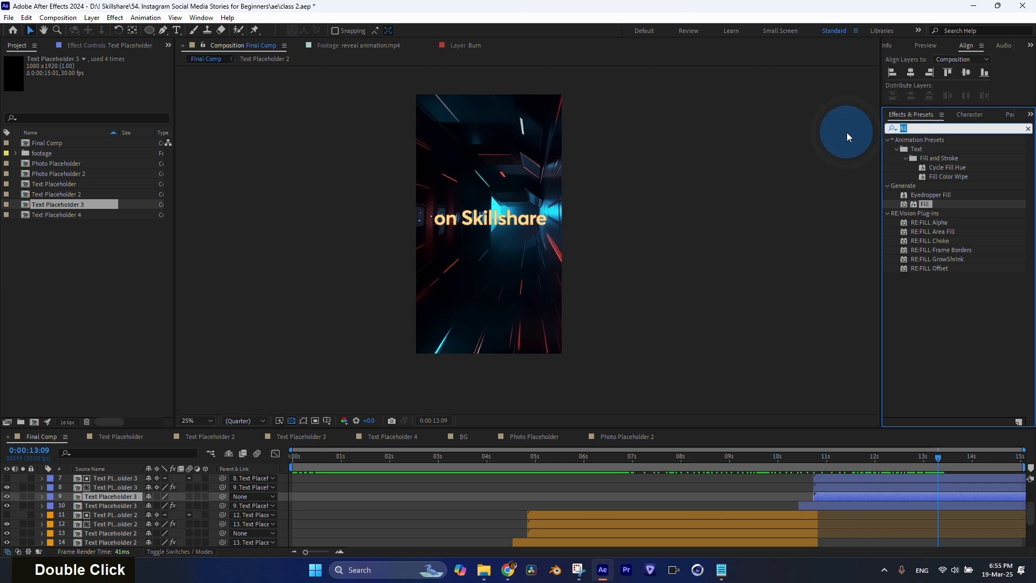
{"action": "left_click_drag", "start_coordinate": [938, 278], "coordinate": [855, 496]}
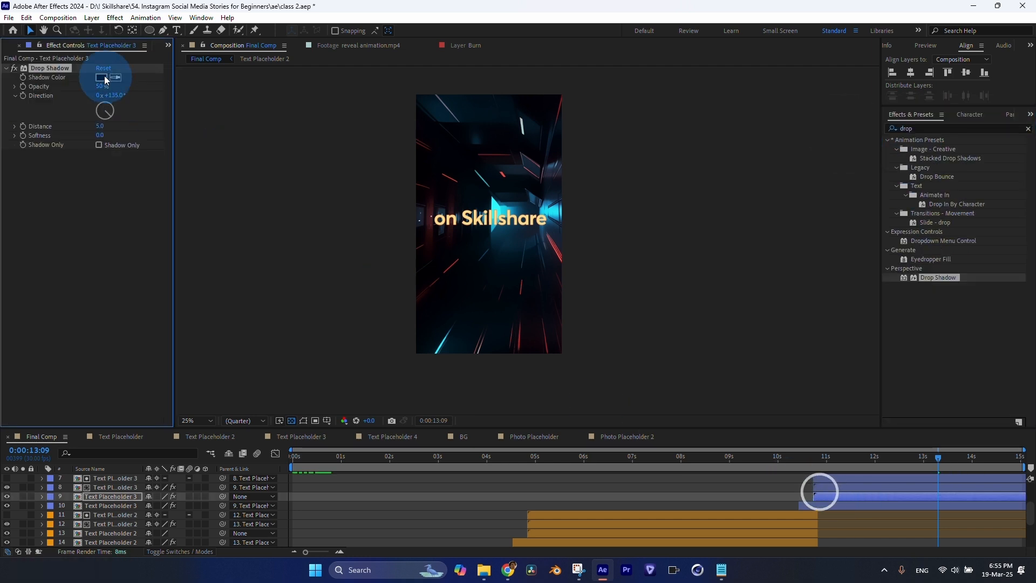
{"action": "left_click_drag", "start_coordinate": [100, 126], "coordinate": [125, 130]}
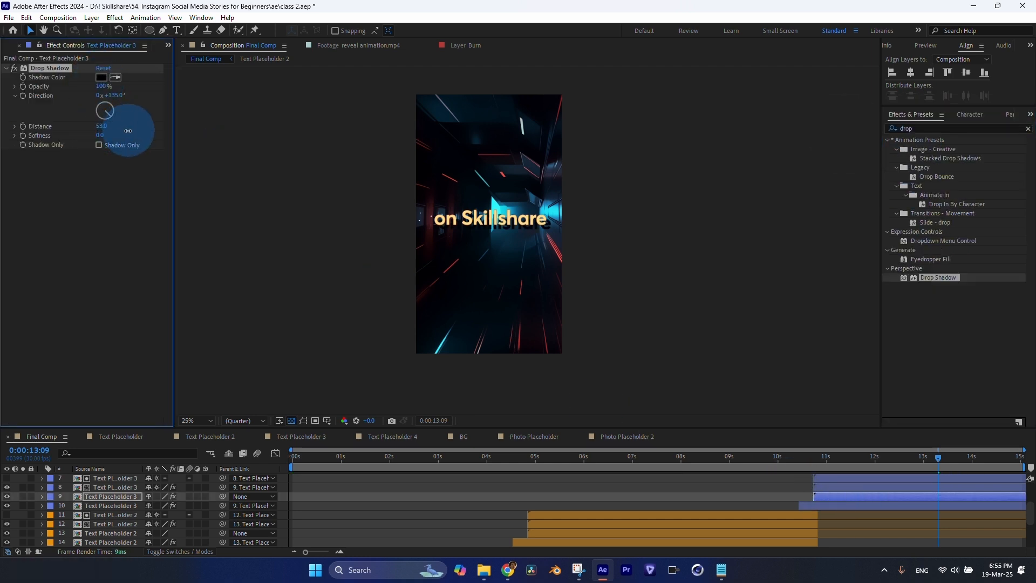
Step: Duplicate the Drop Shadow on Text Placeholder 3, set the copy's softness to 223, and preview the ending
{"action": "key", "text": "ctrl+d"}
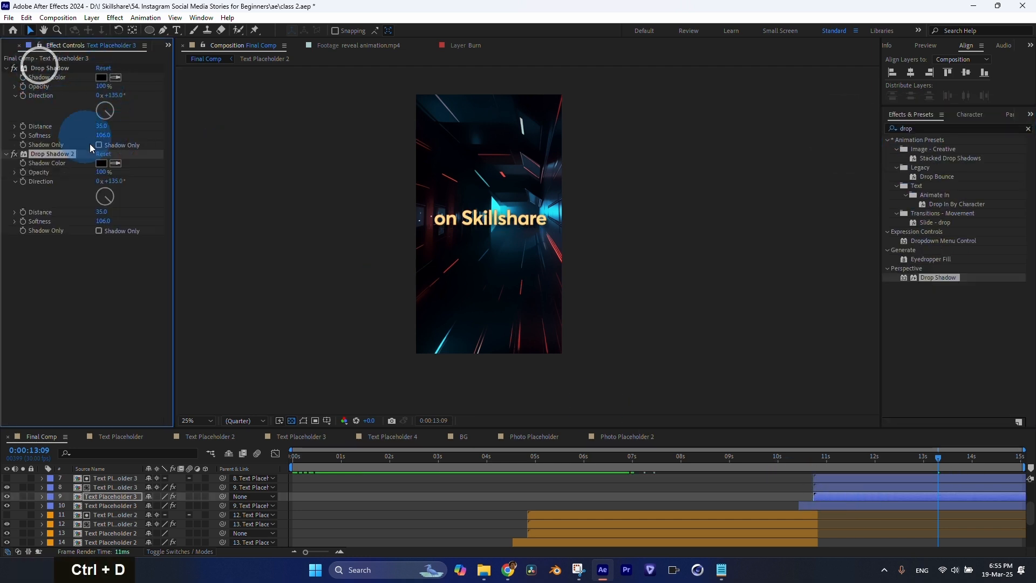
{"action": "left_click_drag", "start_coordinate": [110, 221], "coordinate": [151, 223]}
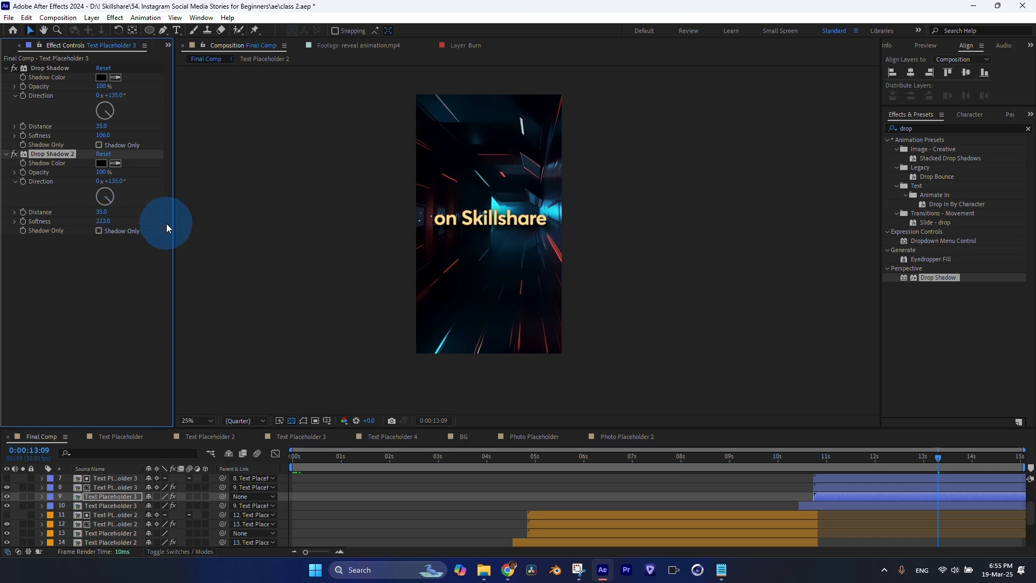
{"action": "left_click_drag", "start_coordinate": [862, 461], "coordinate": [911, 473]}
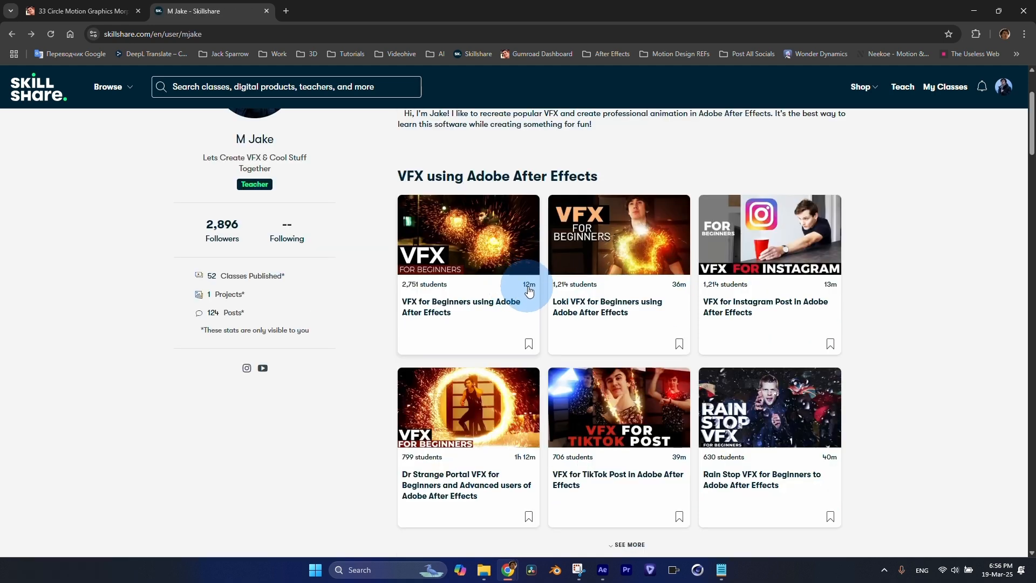
Step: On Skillshare in the browser, open "VFX for Beginners using Adobe After Effects" and look through its project instructions, resources and all student projects
{"action": "mouse_move", "coordinate": [485, 240]}
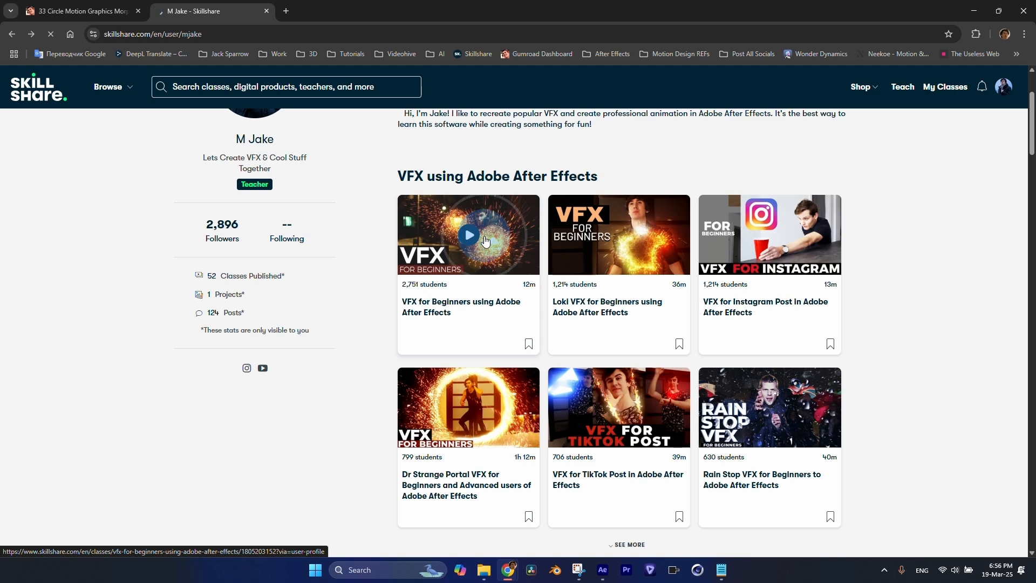
{"action": "left_click", "coordinate": [485, 240]}
{"action": "scroll", "coordinate": [400, 271], "scroll_direction": "down", "scroll_amount": 7}
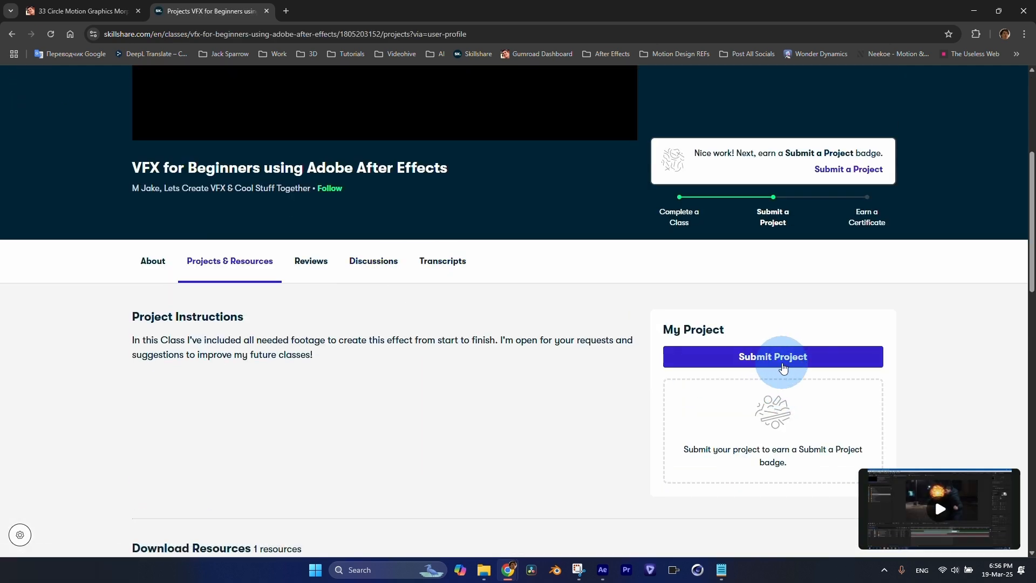
{"action": "scroll", "coordinate": [783, 368], "scroll_direction": "down", "scroll_amount": 9}
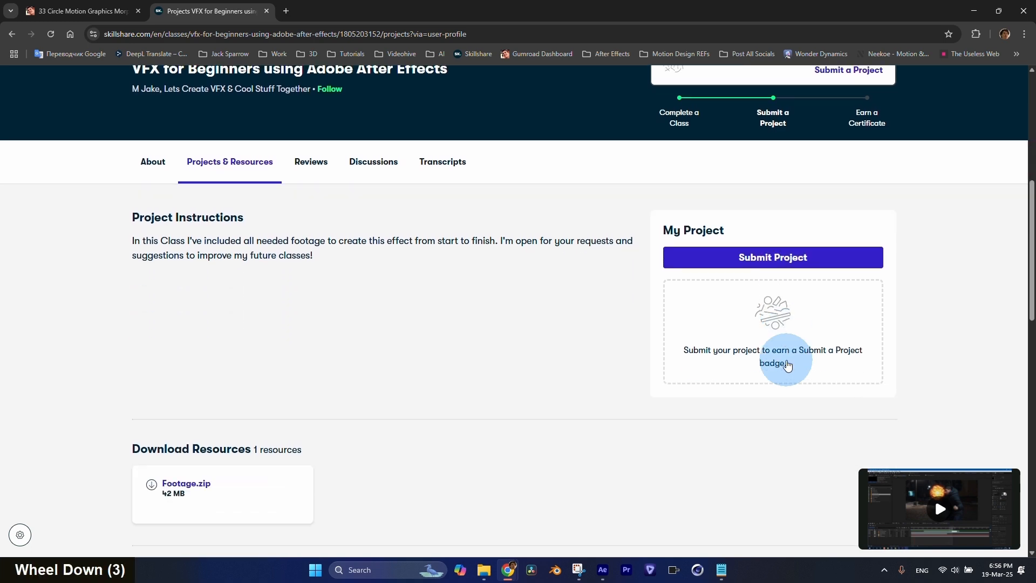
{"action": "scroll", "coordinate": [598, 384], "scroll_direction": "down", "scroll_amount": 6}
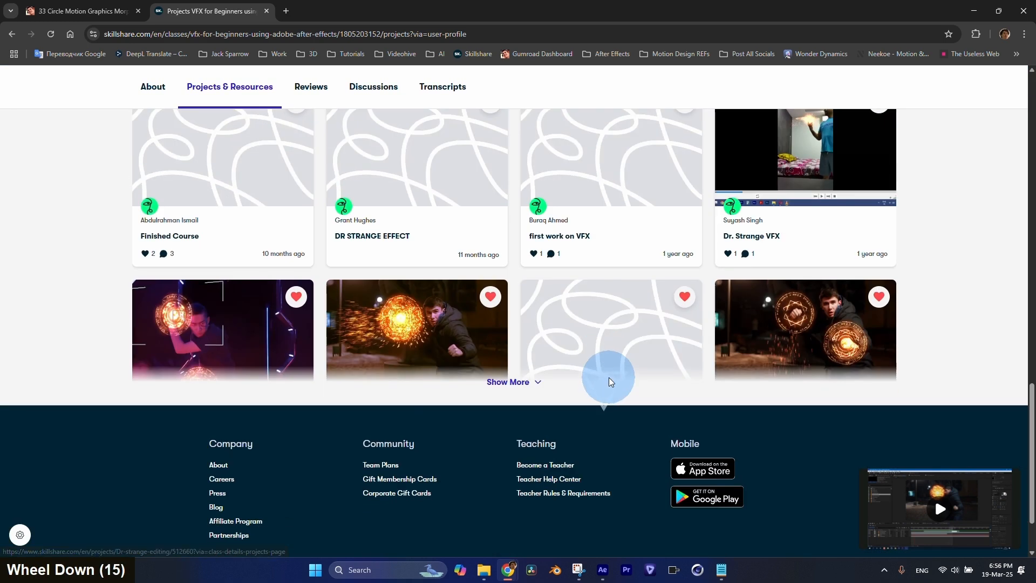
{"action": "left_click", "coordinate": [507, 383]}
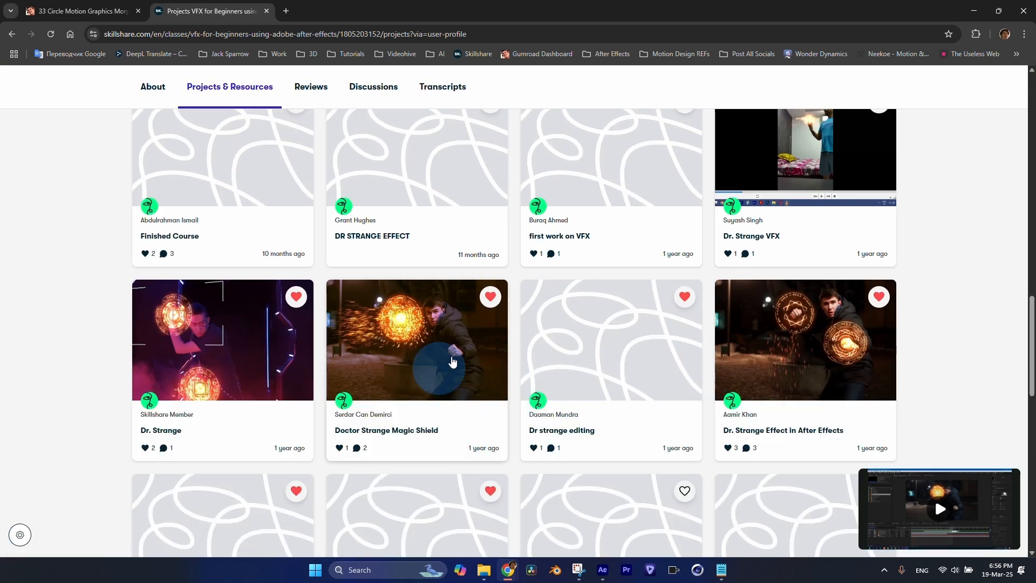
{"action": "scroll", "coordinate": [461, 365], "scroll_direction": "down", "scroll_amount": 3}
{"action": "scroll", "coordinate": [461, 365], "scroll_direction": "down", "scroll_amount": 7}
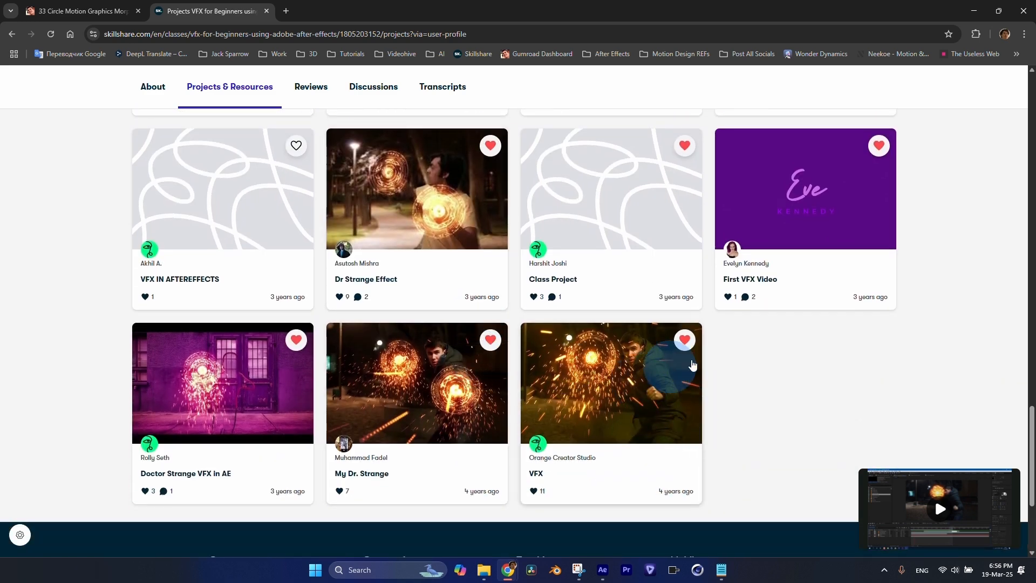
{"action": "scroll", "coordinate": [407, 367], "scroll_direction": "up", "scroll_amount": 2}
{"action": "scroll", "coordinate": [426, 354], "scroll_direction": "up", "scroll_amount": 12}
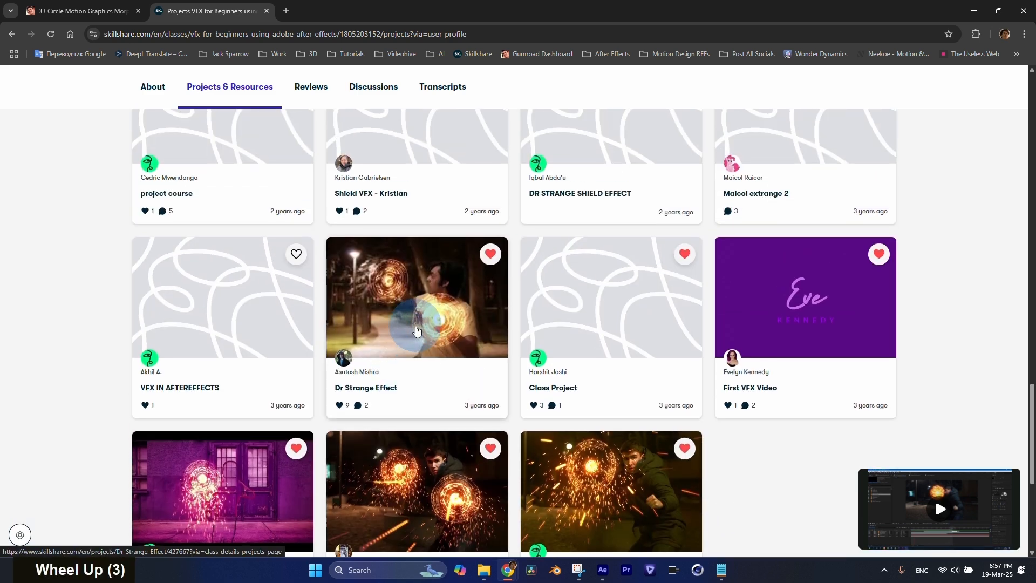
{"action": "scroll", "coordinate": [427, 352], "scroll_direction": "up", "scroll_amount": 9}
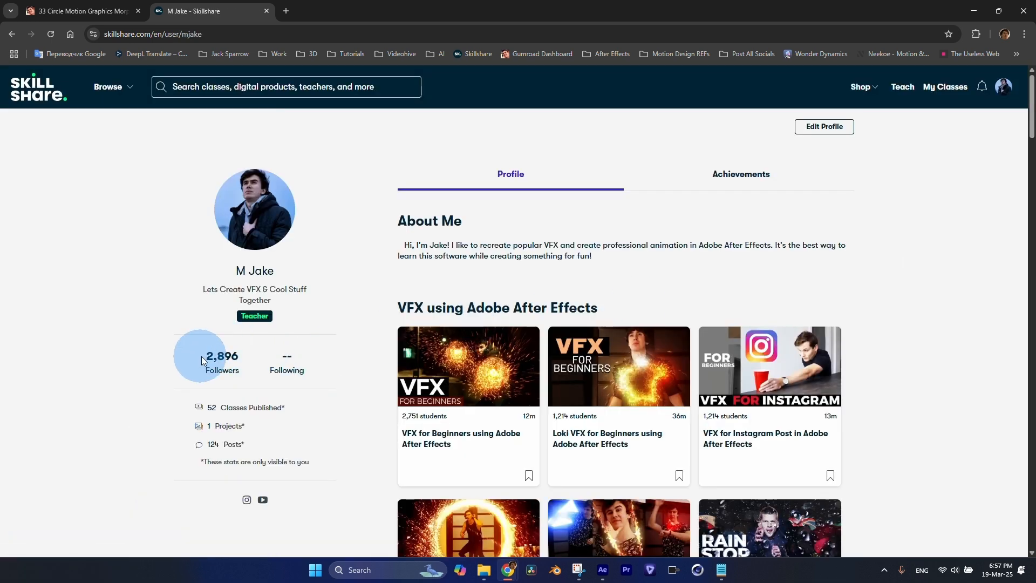
Step: On the teacher's profile, check the follower count and expand the full class list under "VFX using Adobe After Effects"
{"action": "left_click_drag", "start_coordinate": [201, 356], "coordinate": [248, 357]}
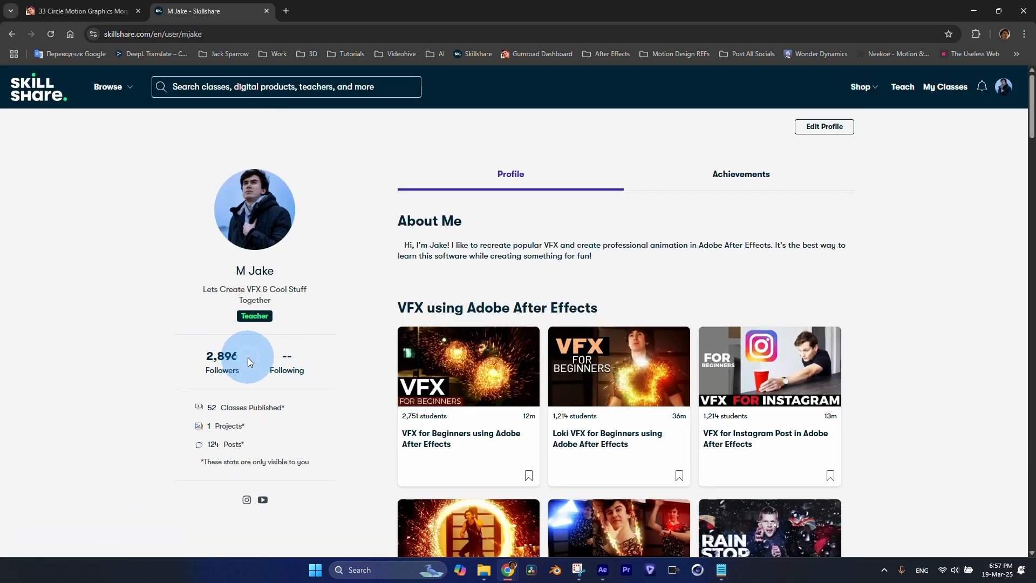
{"action": "scroll", "coordinate": [883, 269], "scroll_direction": "down", "scroll_amount": 3}
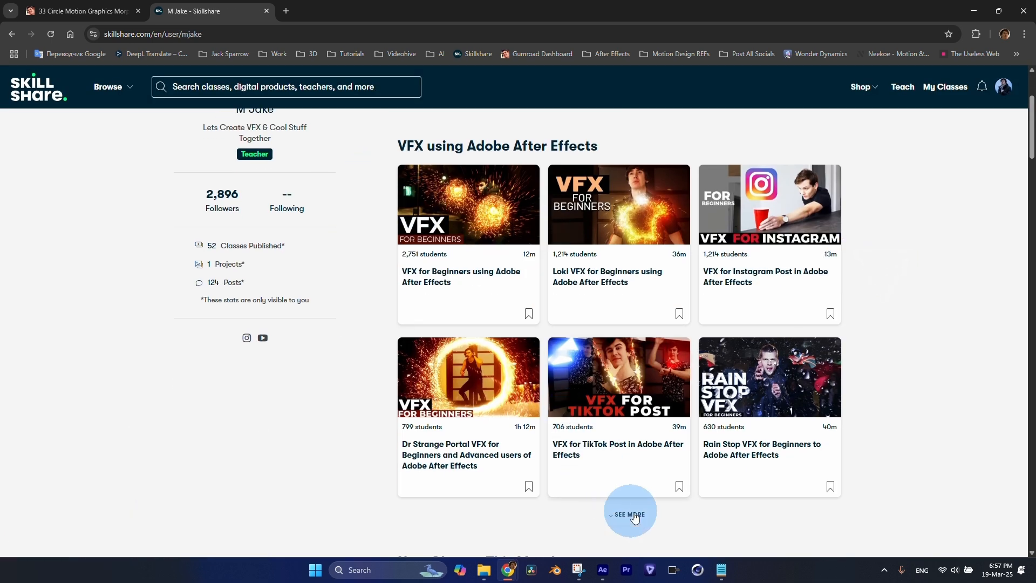
{"action": "left_click", "coordinate": [640, 519]}
{"action": "scroll", "coordinate": [898, 400], "scroll_direction": "down", "scroll_amount": 10}
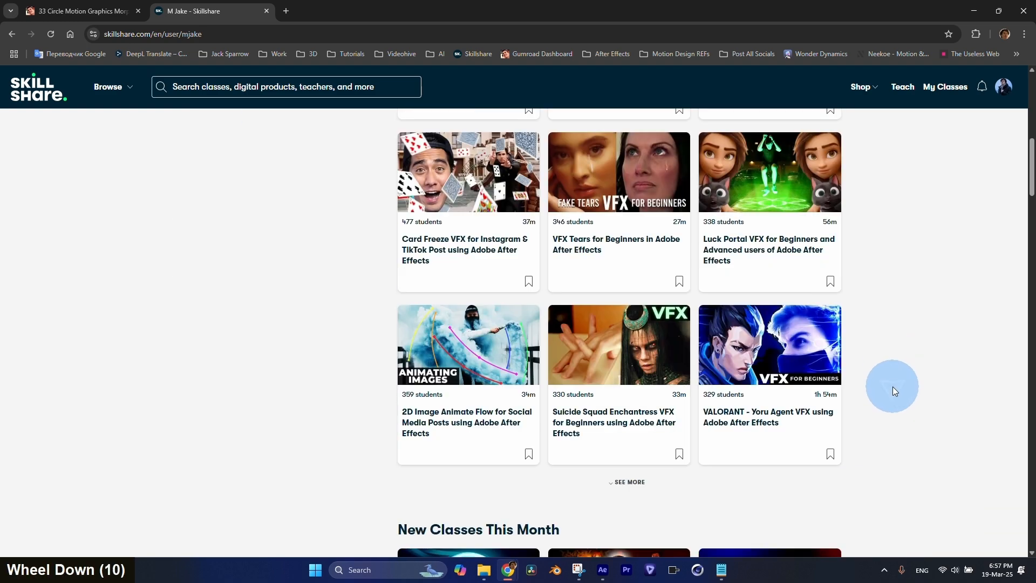
{"action": "left_click", "coordinate": [638, 481]}
{"action": "scroll", "coordinate": [860, 388], "scroll_direction": "down", "scroll_amount": 6}
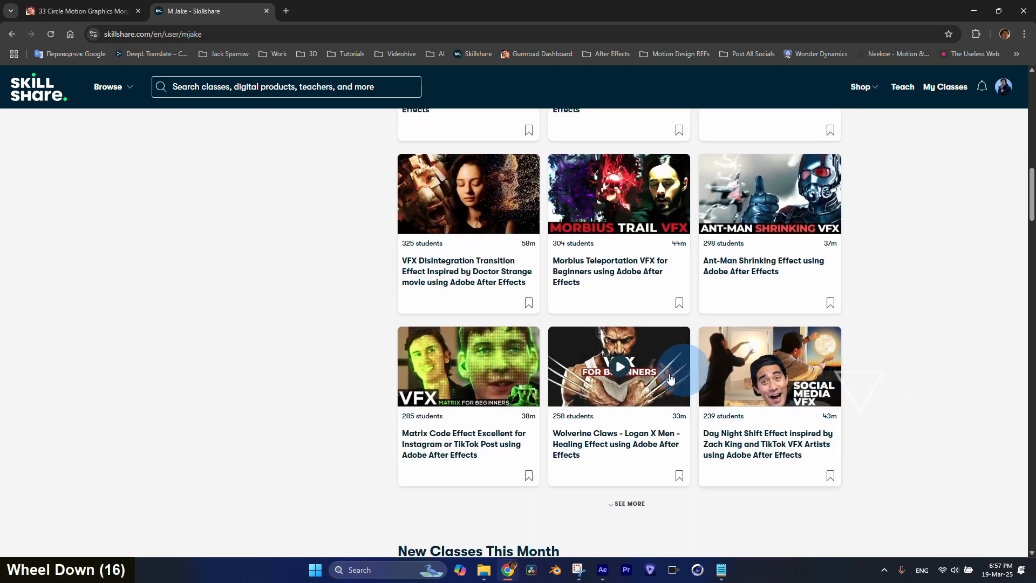
{"action": "left_click", "coordinate": [637, 506]}
{"action": "scroll", "coordinate": [901, 349], "scroll_direction": "down", "scroll_amount": 6}
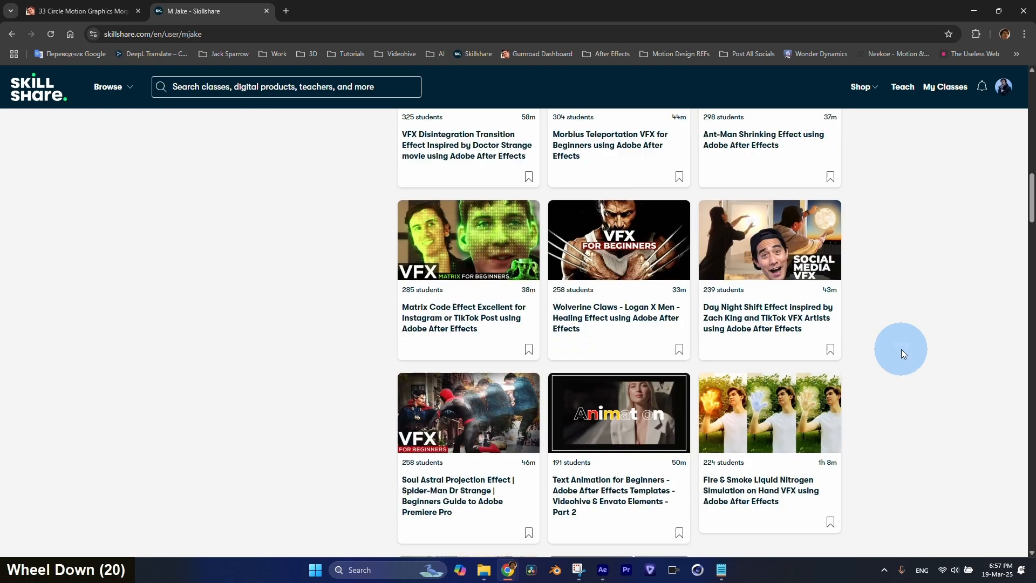
Step: Look through the remaining profile sections, from New Classes This Month to My Projects
{"action": "left_click", "coordinate": [425, 201]}
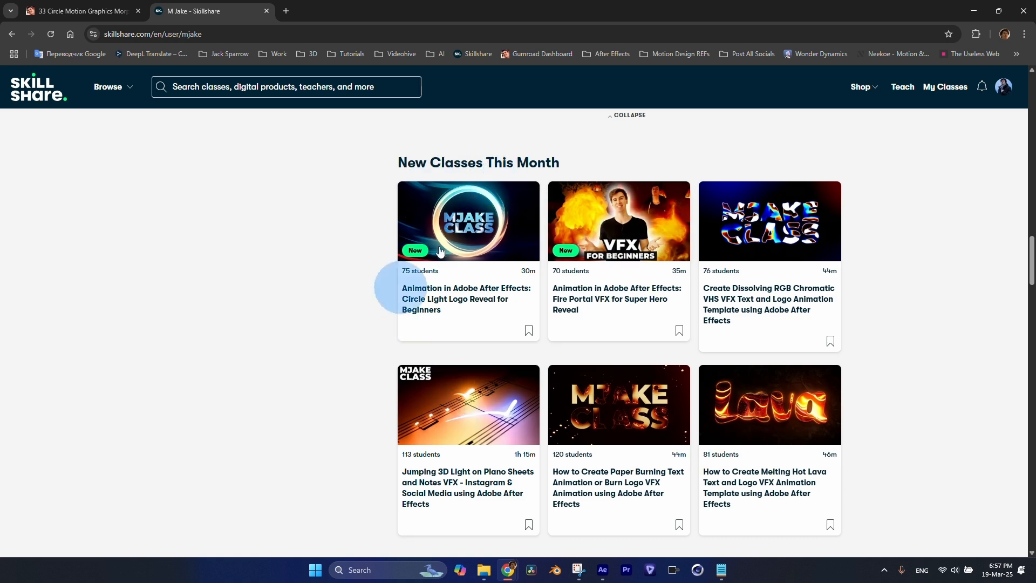
{"action": "scroll", "coordinate": [649, 306], "scroll_direction": "down", "scroll_amount": 8}
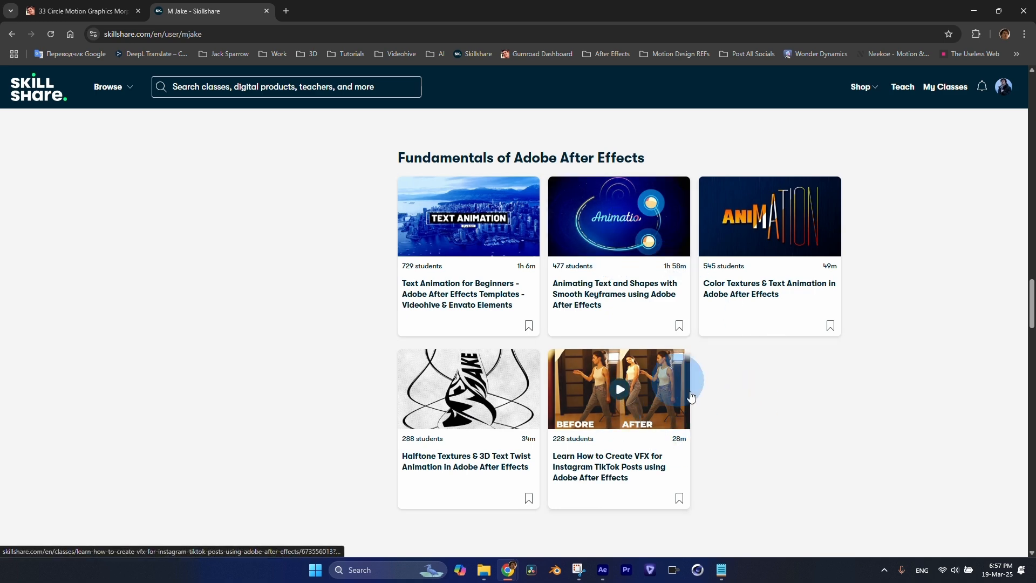
{"action": "scroll", "coordinate": [764, 398], "scroll_direction": "down", "scroll_amount": 16}
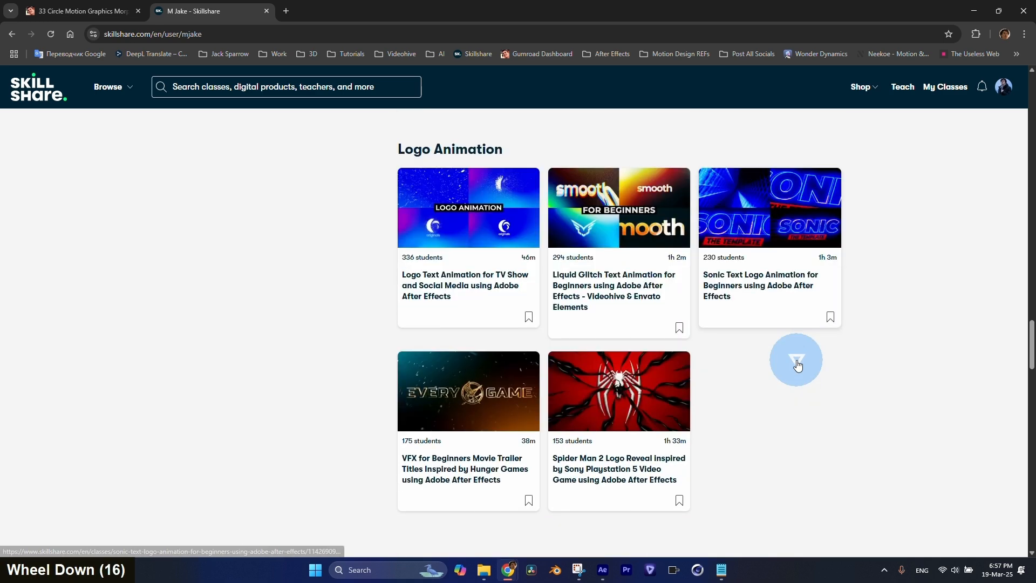
{"action": "scroll", "coordinate": [564, 411], "scroll_direction": "down", "scroll_amount": 6}
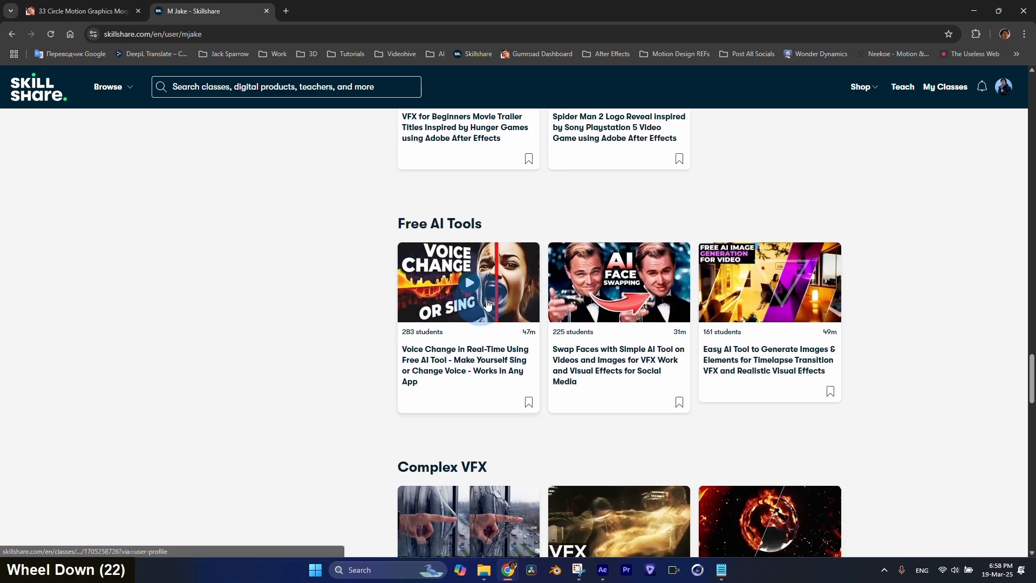
{"action": "scroll", "coordinate": [500, 329], "scroll_direction": "down", "scroll_amount": 3}
{"action": "scroll", "coordinate": [553, 342], "scroll_direction": "down", "scroll_amount": 7}
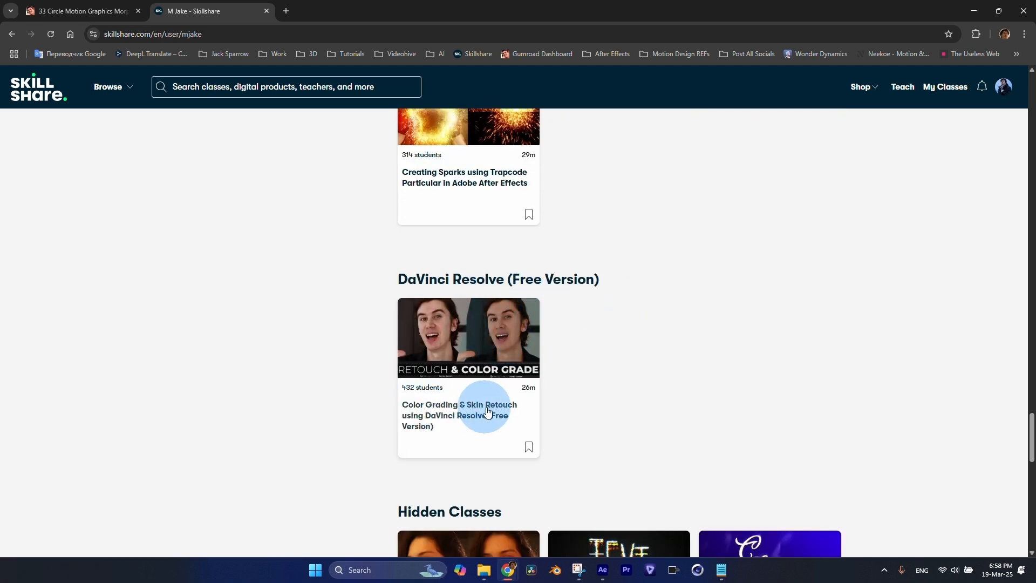
{"action": "scroll", "coordinate": [647, 324], "scroll_direction": "down", "scroll_amount": 18}
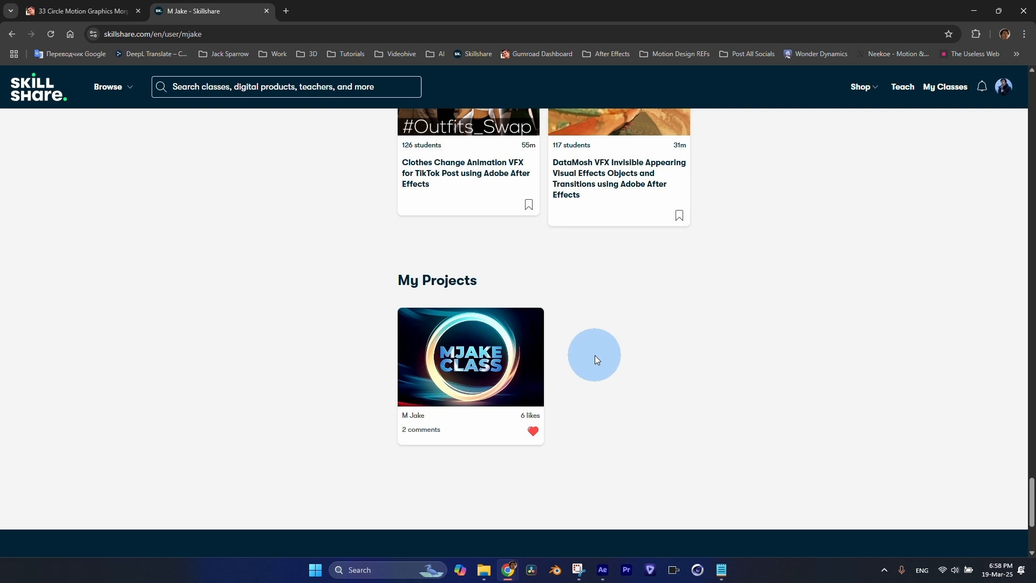
Step: View the Projects & Resources page of the Eye VFX for TikTok class, then return to the teacher's profile
{"action": "left_click", "coordinate": [534, 353]}
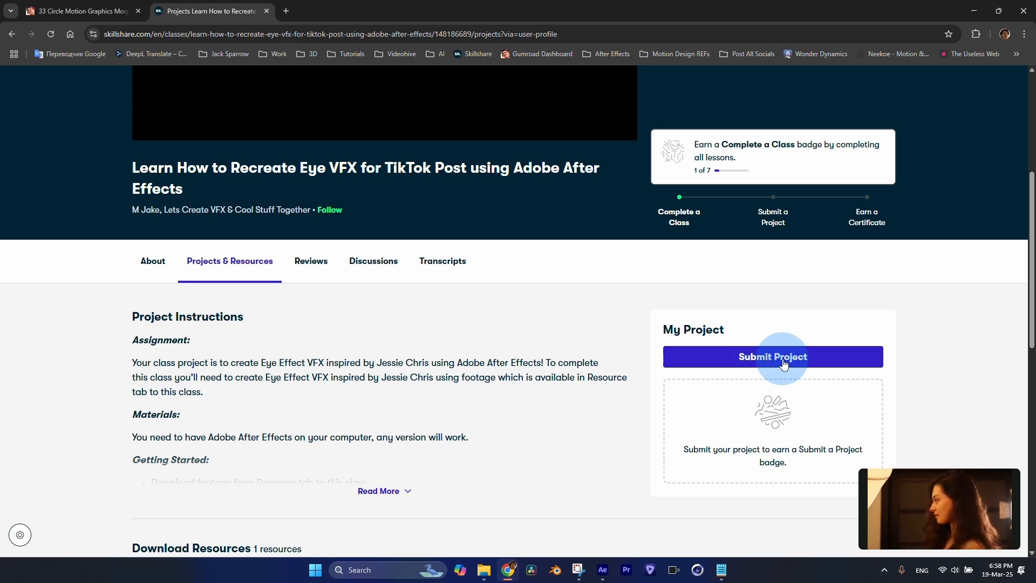
{"action": "key", "text": "alt+Left"}
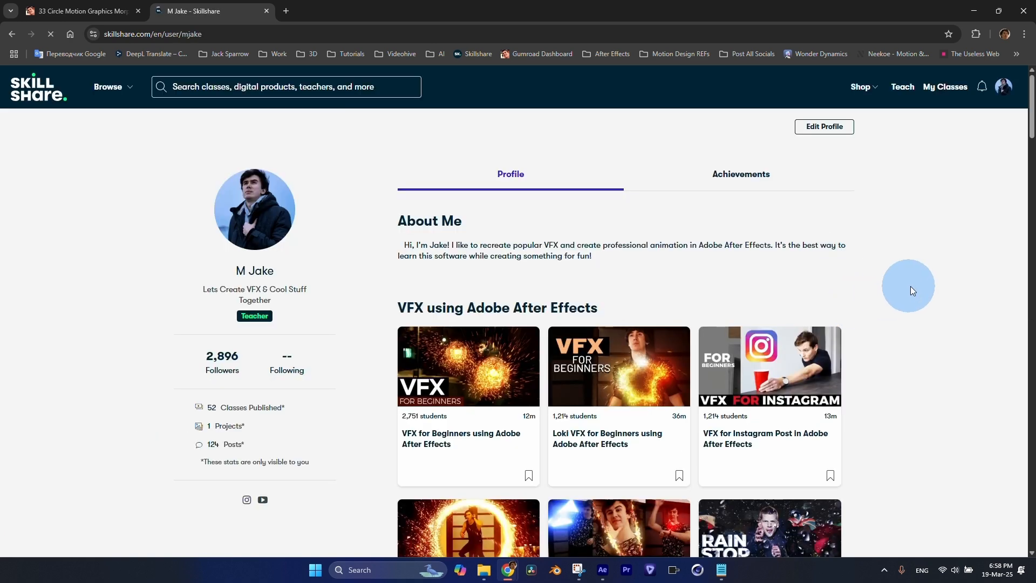
{"action": "scroll", "coordinate": [924, 292], "scroll_direction": "down", "scroll_amount": 2}
{"action": "scroll", "coordinate": [924, 295], "scroll_direction": "up", "scroll_amount": 3}
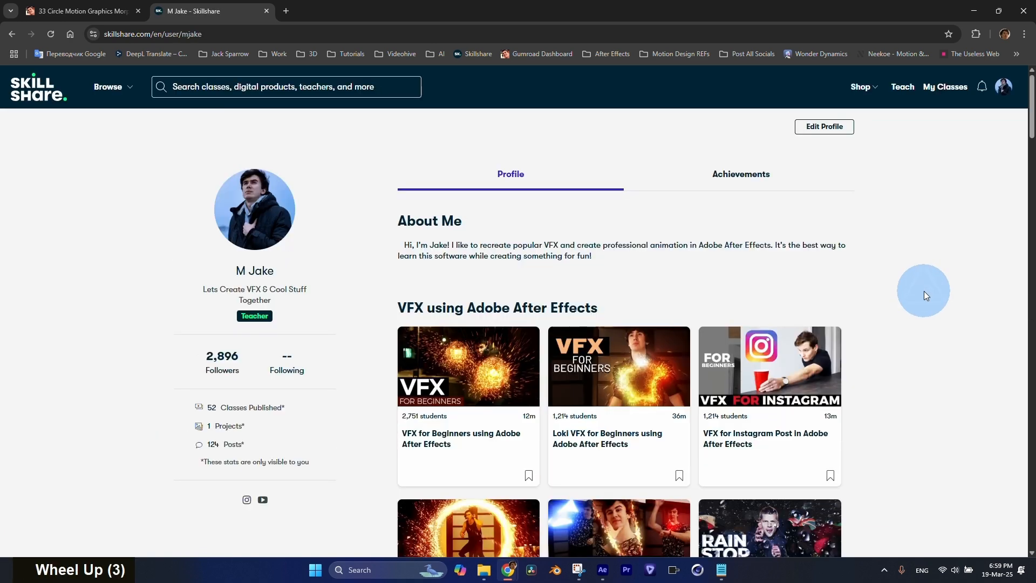